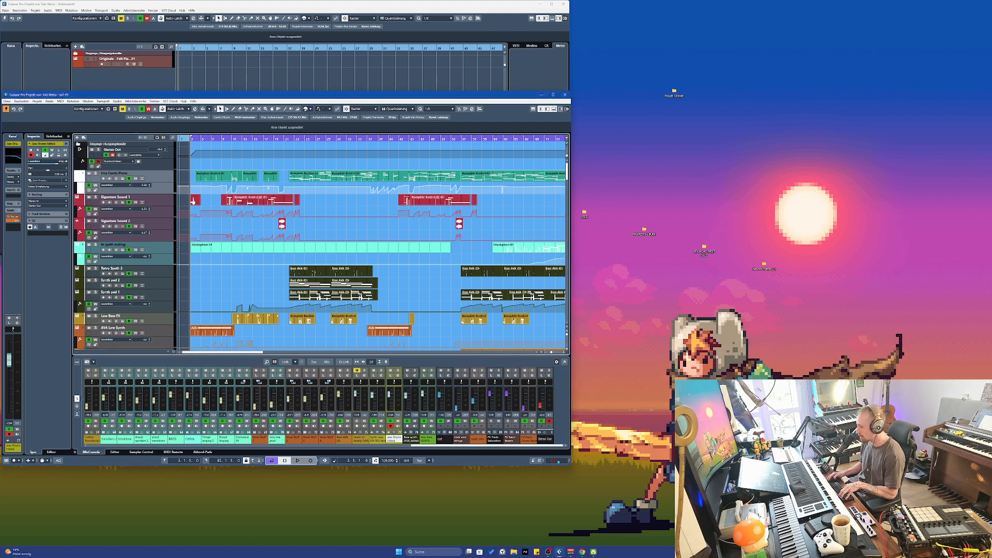
# Maximize the project window and look over the full arrangement from the Stereo Out channel down to the FX tracks
pyautogui.press('super+Up')
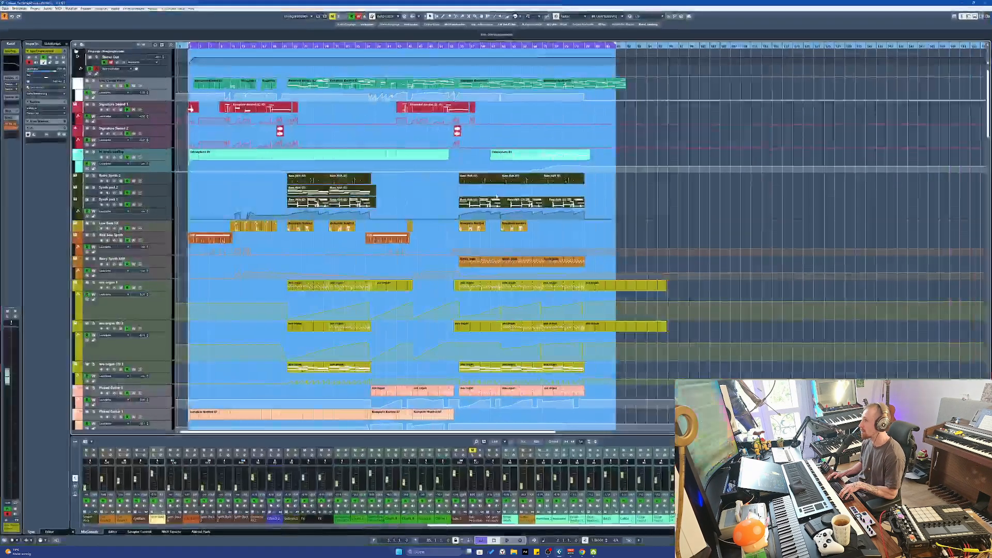
pyautogui.scroll(-15, 324, 207)
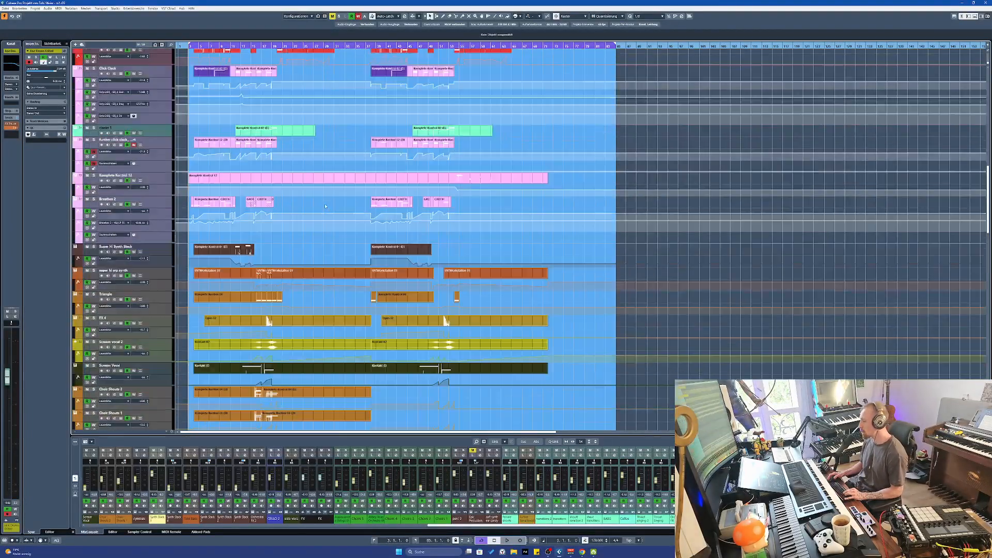
pyautogui.scroll(-5, 324, 208)
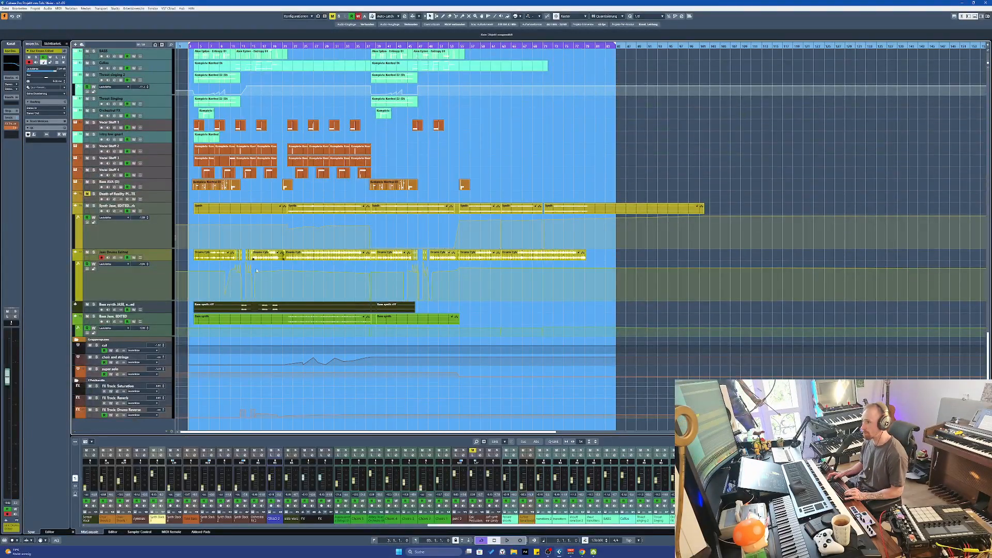
pyautogui.scroll(15, 272, 288)
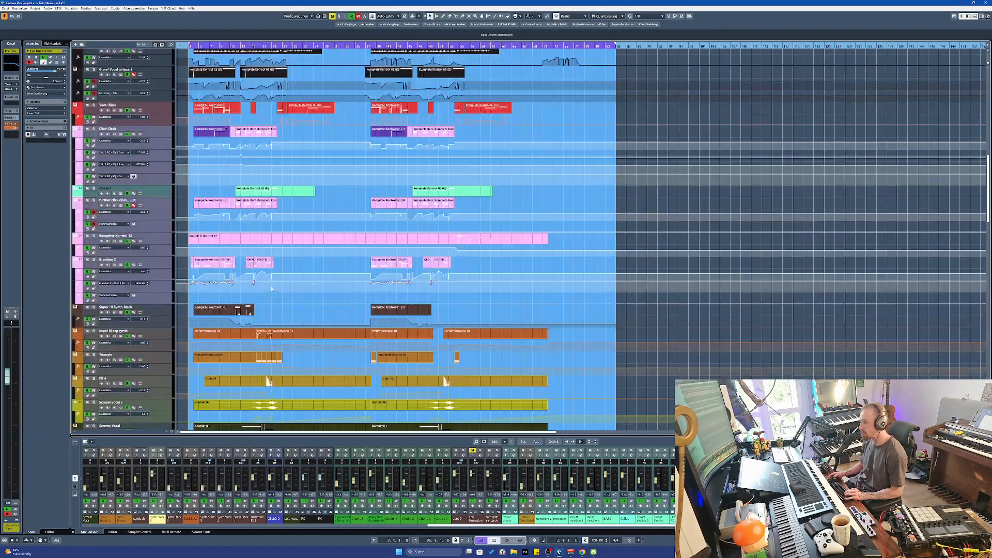
pyautogui.scroll(6, 274, 287)
pyautogui.hscroll(-3, 273, 288)
pyautogui.scroll(-3, 273, 289)
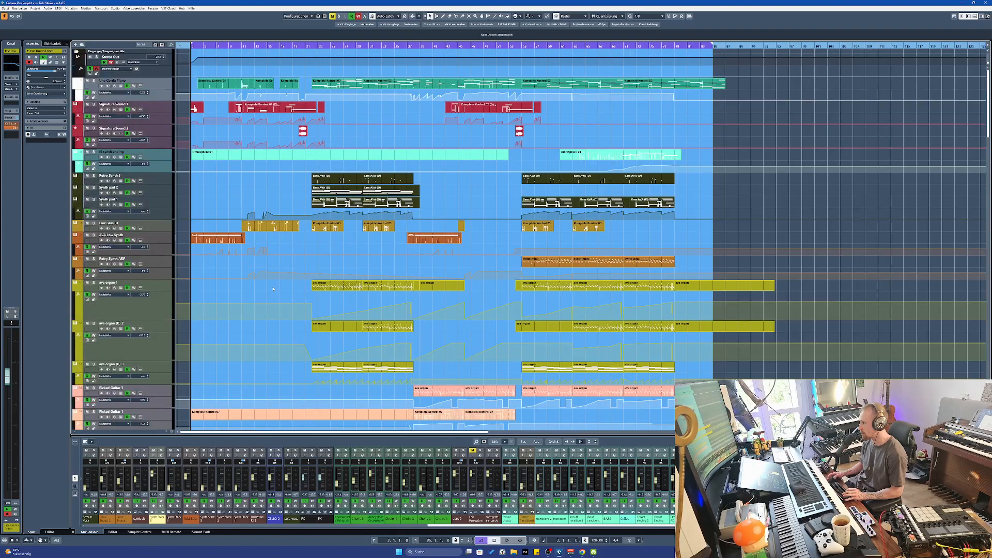
pyautogui.scroll(2, 273, 289)
pyautogui.hscroll(-3, 274, 288)
pyautogui.scroll(-2, 275, 288)
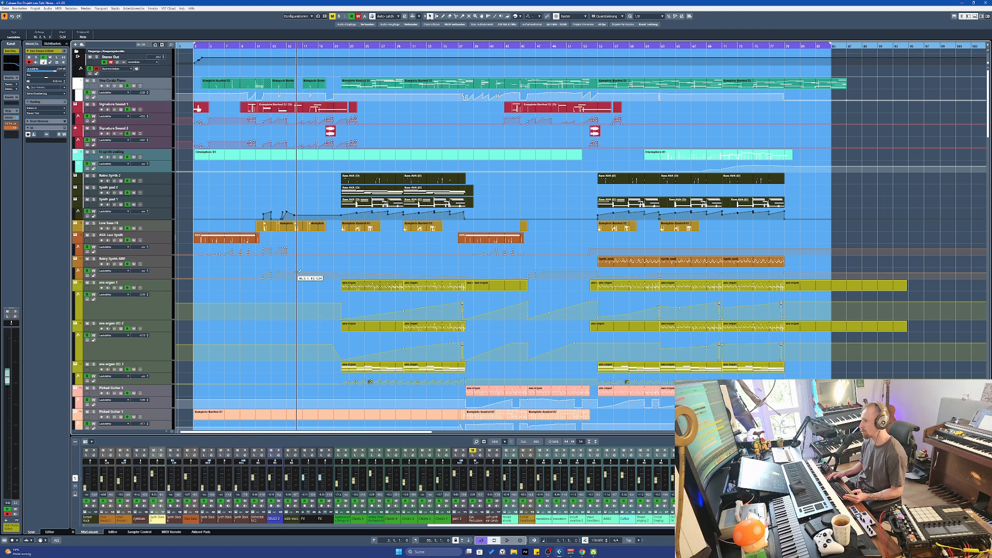
pyautogui.click(282, 273)
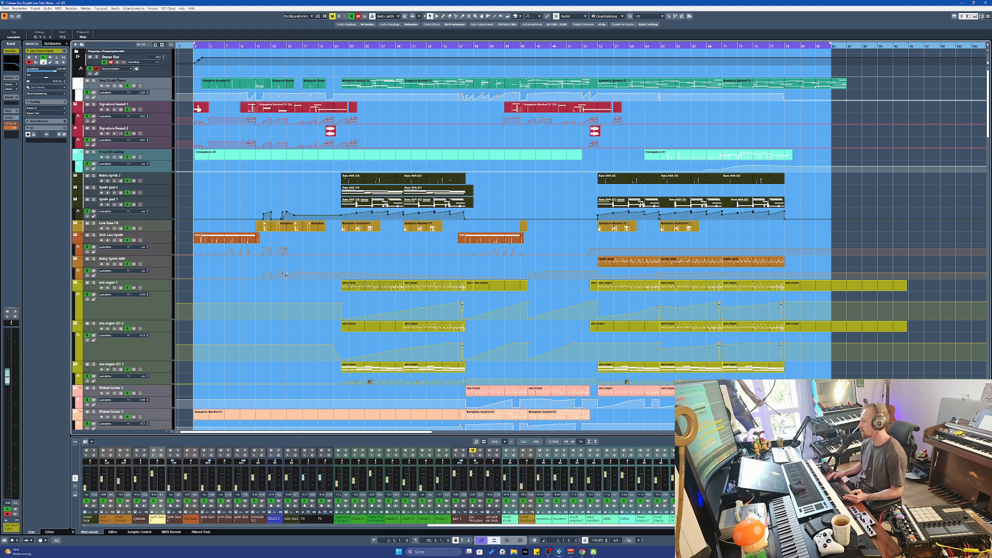
pyautogui.click(286, 276)
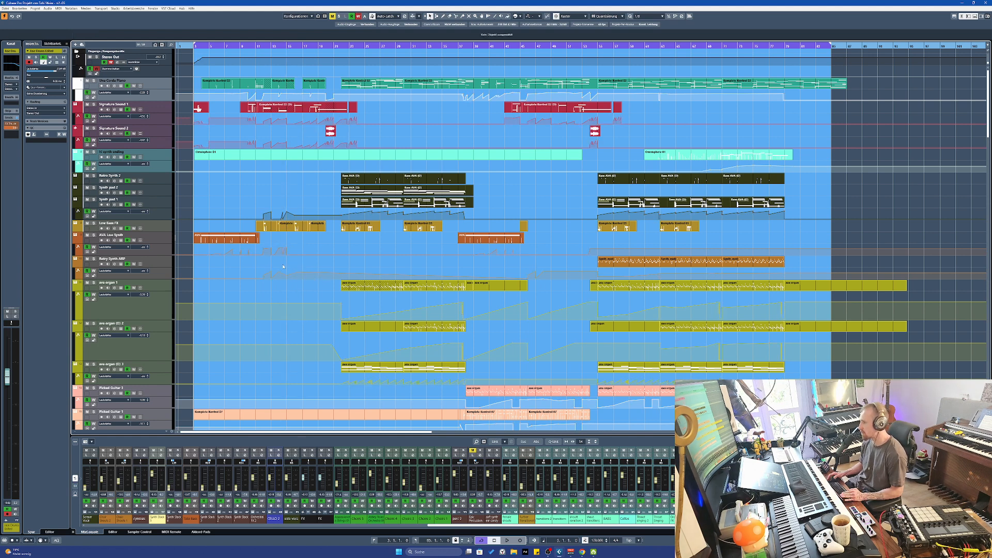
# Enlarge the height of the edited jazz drums track near the end of the track list
pyautogui.scroll(-10, 283, 266)
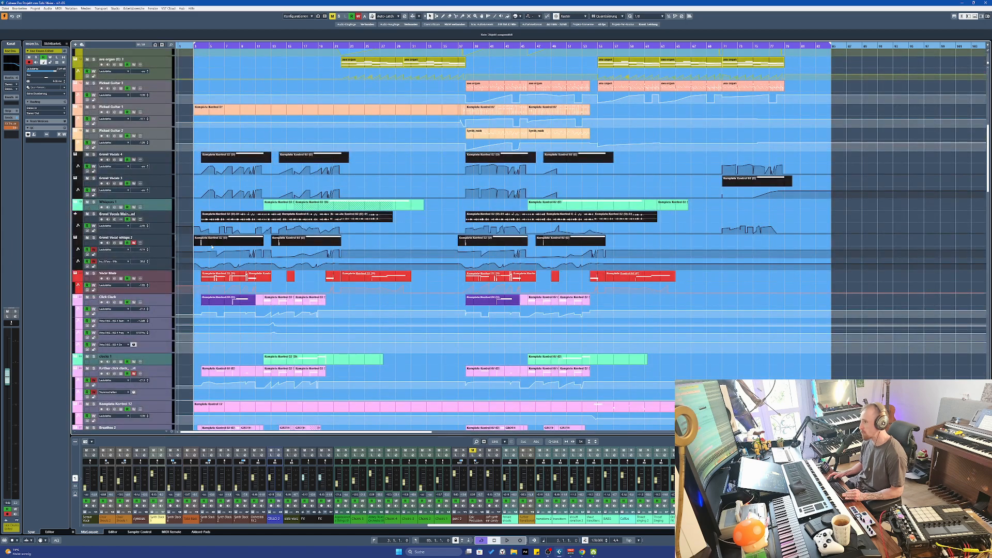
pyautogui.scroll(-15, 240, 294)
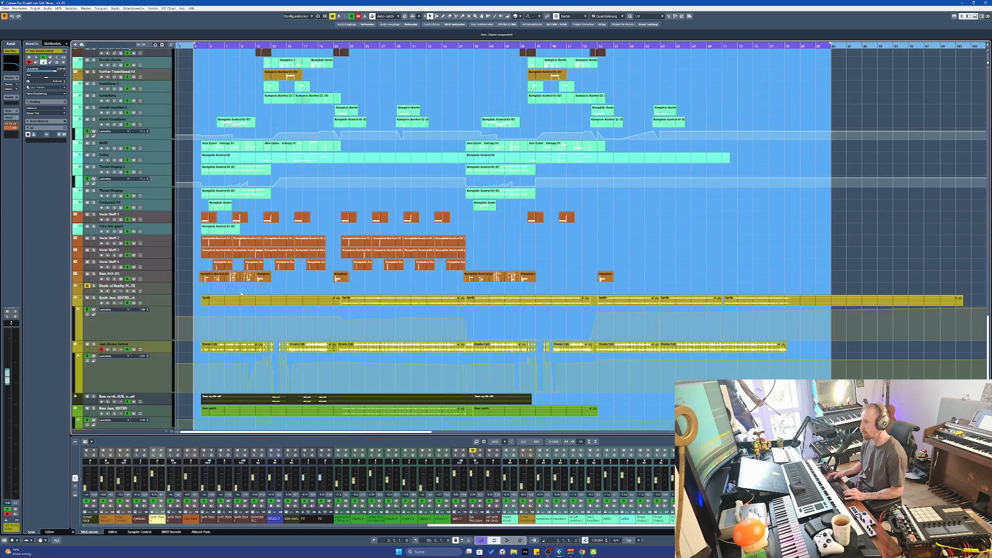
pyautogui.scroll(-5, 240, 294)
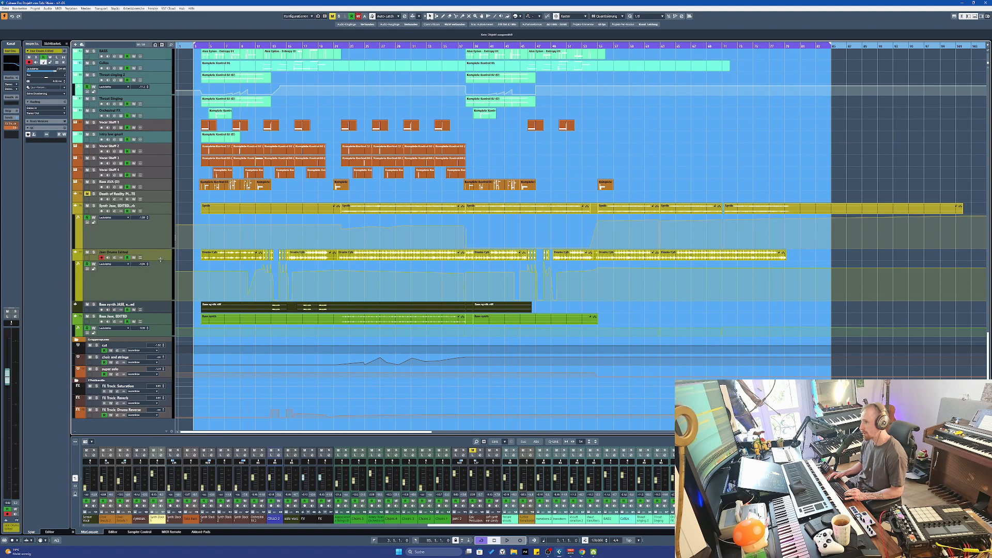
pyautogui.moveTo(160, 259); pyautogui.dragTo(160, 329)
# Examine the drum waveform's cuts, gaps and volume automation along the timeline, along with the neighbouring tracks
pyautogui.keyDown('ctrl'); pyautogui.scroll(4, 287, 323); pyautogui.keyUp('ctrl')
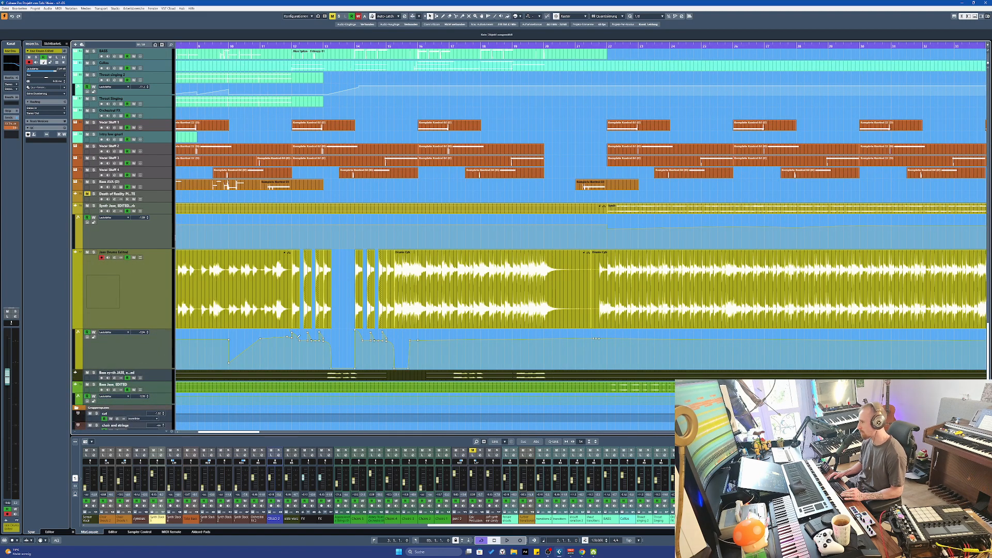
pyautogui.keyDown('ctrl'); pyautogui.scroll(-4, 290, 341); pyautogui.keyUp('ctrl')
pyautogui.keyDown('ctrl'); pyautogui.scroll(8, 290, 341); pyautogui.keyUp('ctrl')
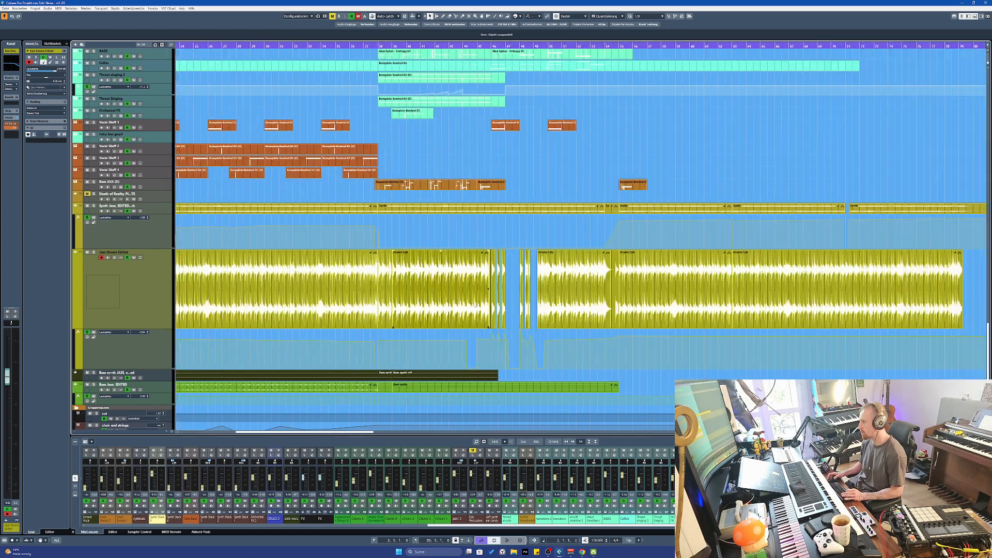
pyautogui.keyDown('ctrl'); pyautogui.scroll(-8, 431, 283); pyautogui.keyUp('ctrl')
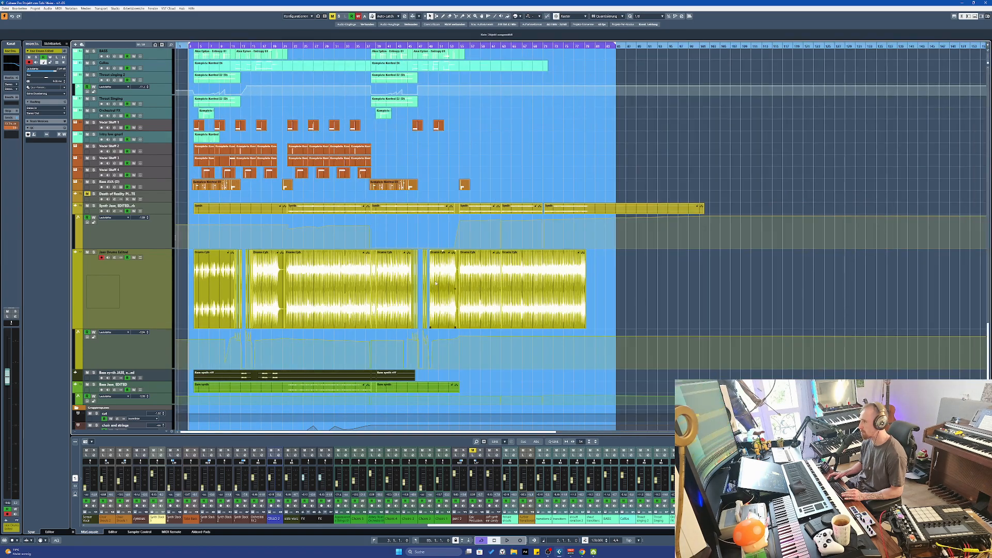
pyautogui.keyDown('ctrl'); pyautogui.scroll(6, 276, 220); pyautogui.keyUp('ctrl')
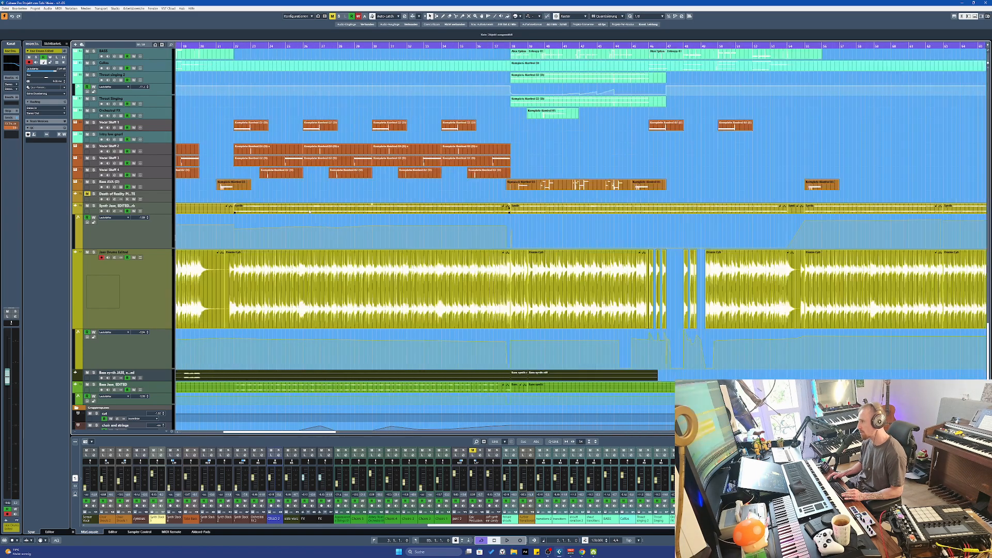
pyautogui.keyDown('ctrl'); pyautogui.scroll(-5, 310, 248); pyautogui.keyUp('ctrl')
pyautogui.keyDown('ctrl'); pyautogui.scroll(1, 331, 262); pyautogui.keyUp('ctrl')
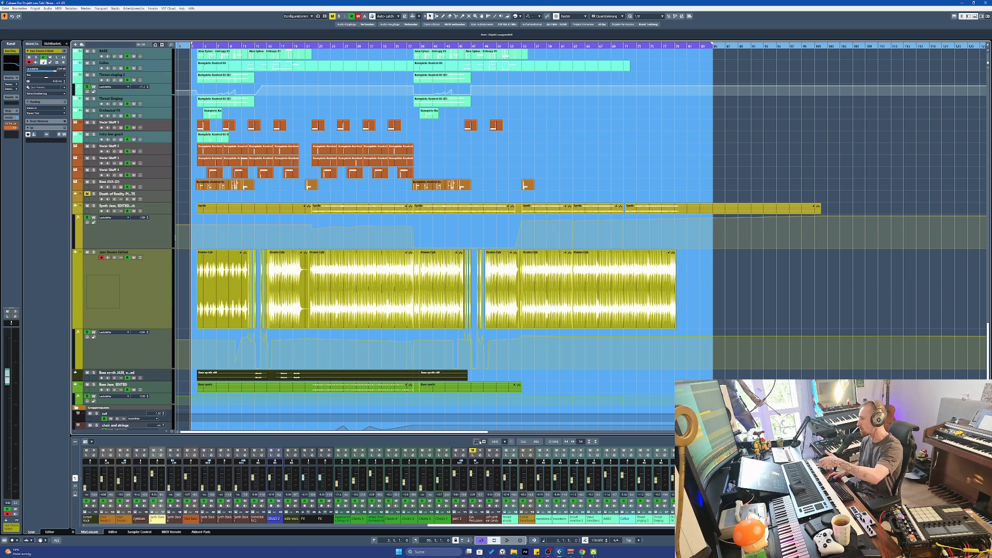
pyautogui.scroll(5, 340, 277)
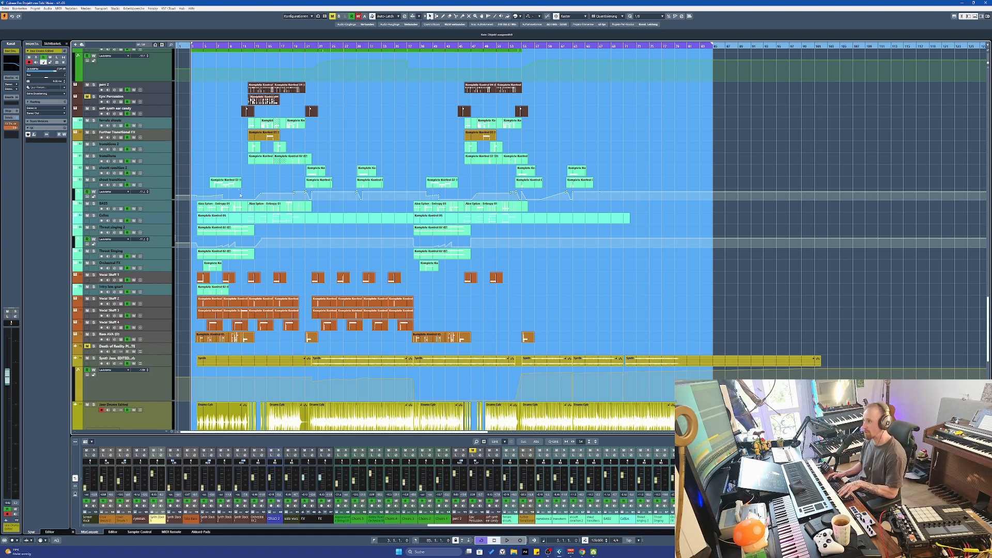
pyautogui.scroll(-2, 261, 260)
pyautogui.scroll(-3, 256, 291)
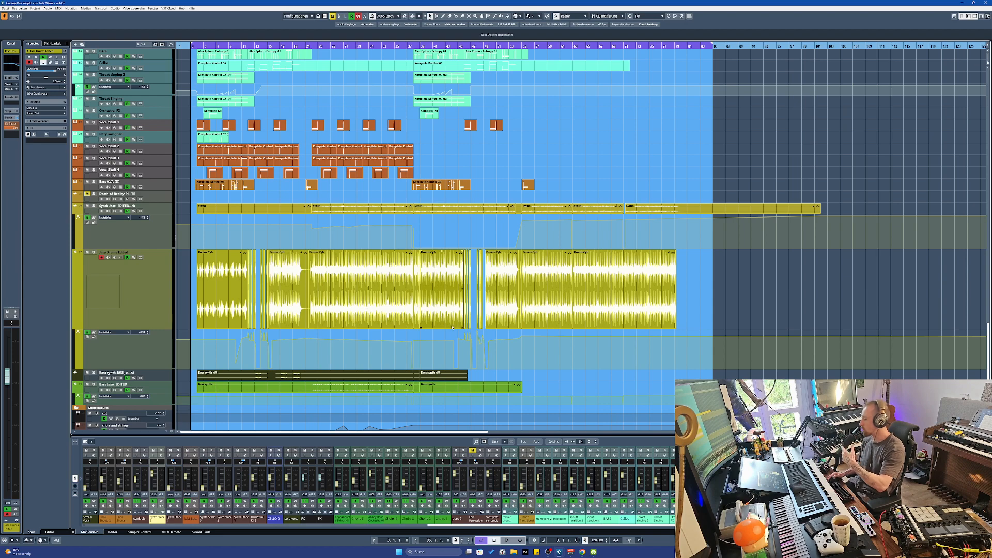
# Select a drum clip in the middle of the song and review the remaining instrument, vocal and choir tracks
pyautogui.click(441, 289)
pyautogui.scroll(15, 272, 293)
pyautogui.scroll(15, 272, 292)
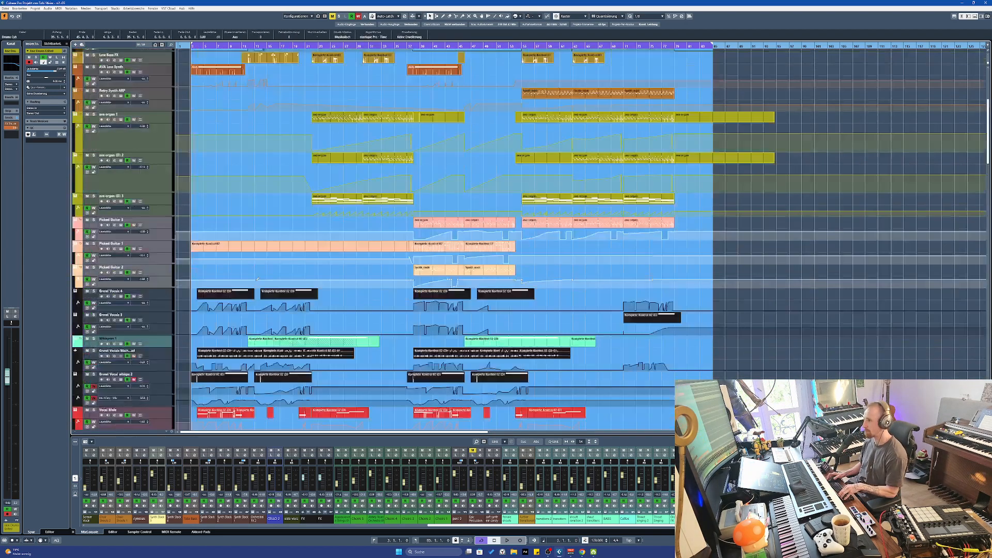
pyautogui.scroll(-3, 292, 270)
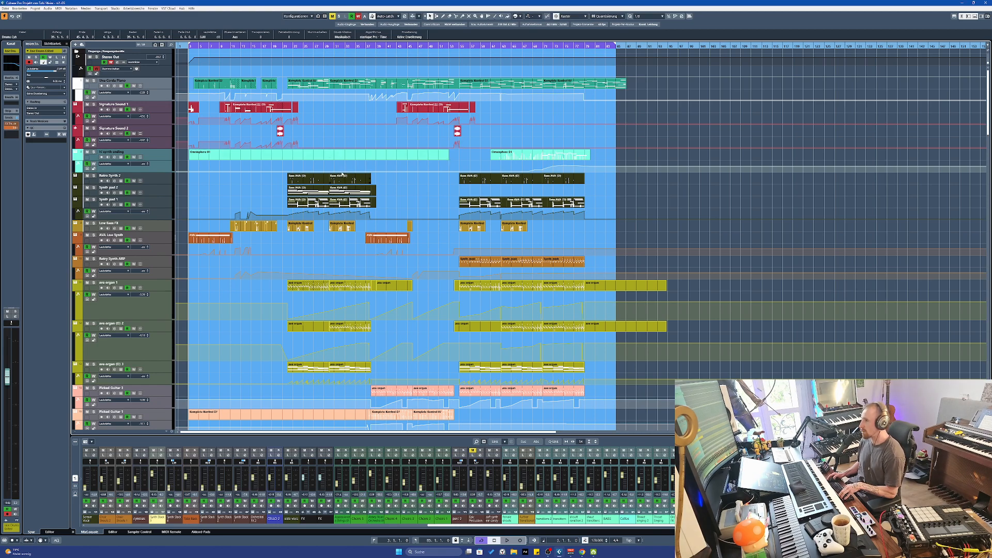
pyautogui.scroll(-15, 346, 177)
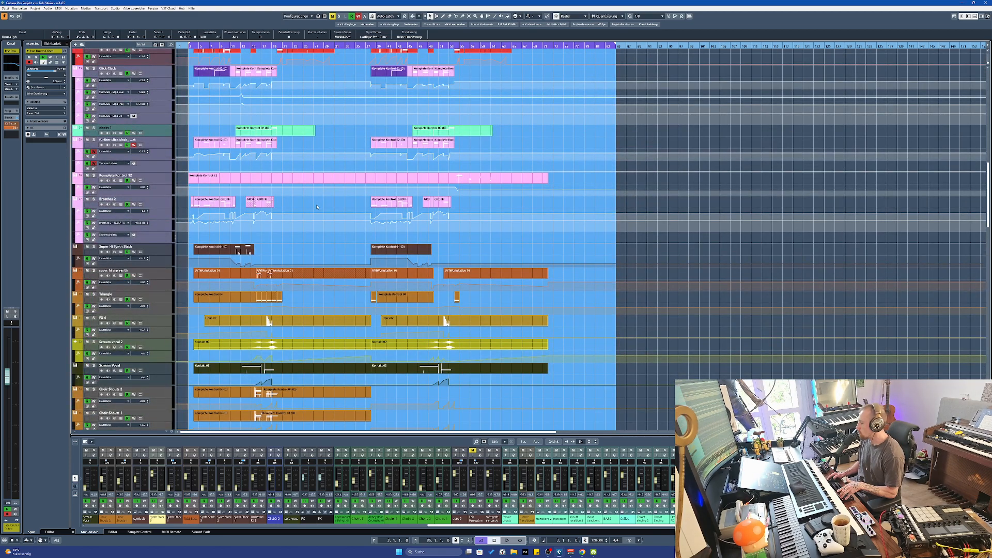
pyautogui.scroll(-15, 316, 215)
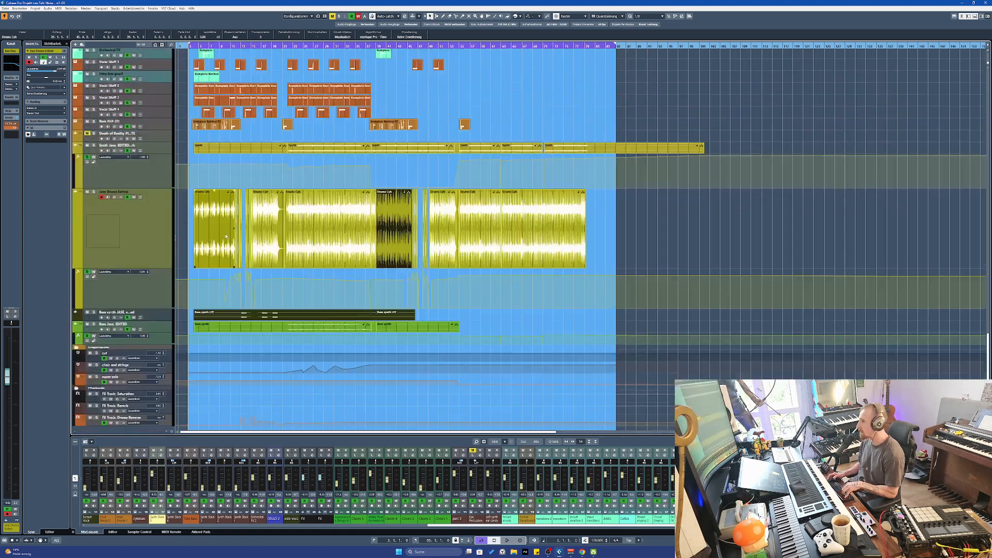
pyautogui.scroll(10, 224, 232)
pyautogui.scroll(3, 251, 260)
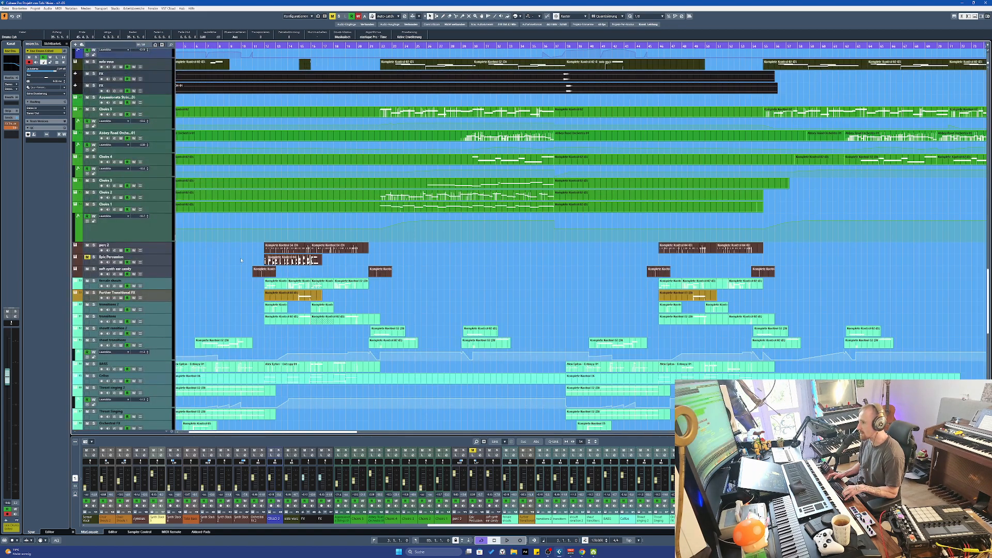
# Select all events in the project and open them in their editors
pyautogui.click(329, 260)
pyautogui.hotkey('ctrl', 'a')
pyautogui.press('Return')
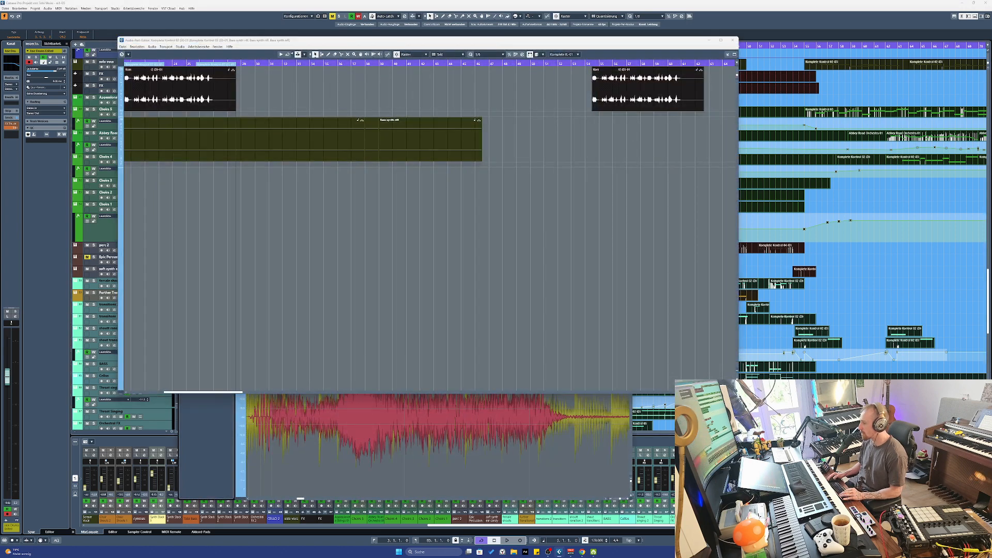
# Close the Audio Part Editor and the Sample Editor, keeping only the Key Editor open
pyautogui.moveTo(519, 150); pyautogui.dragTo(462, 92)
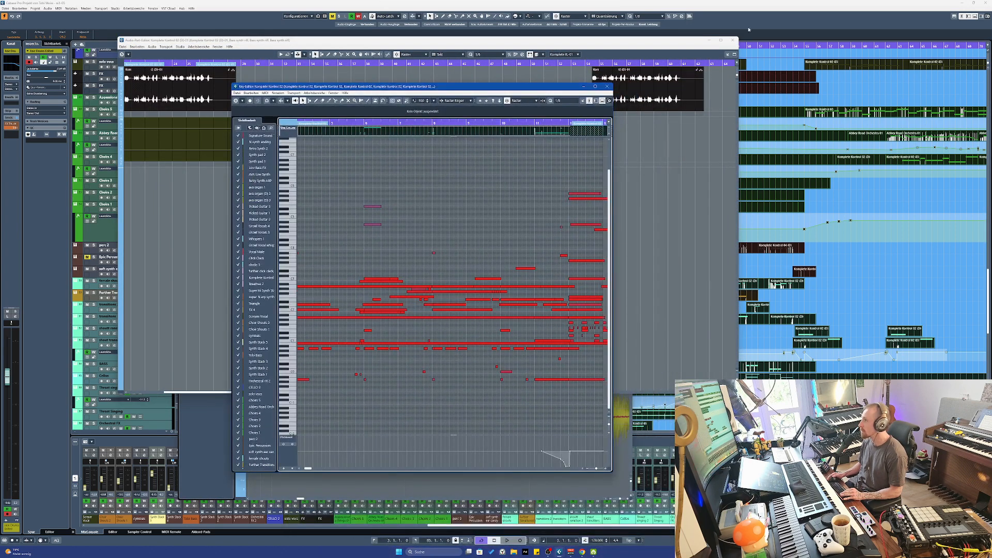
pyautogui.click(733, 40)
pyautogui.click(733, 40)
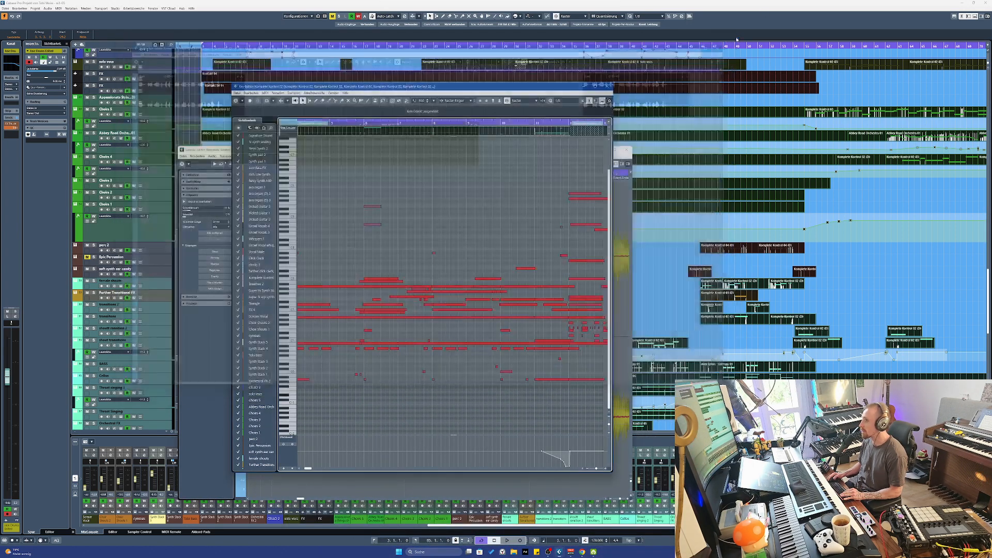
pyautogui.click(620, 150)
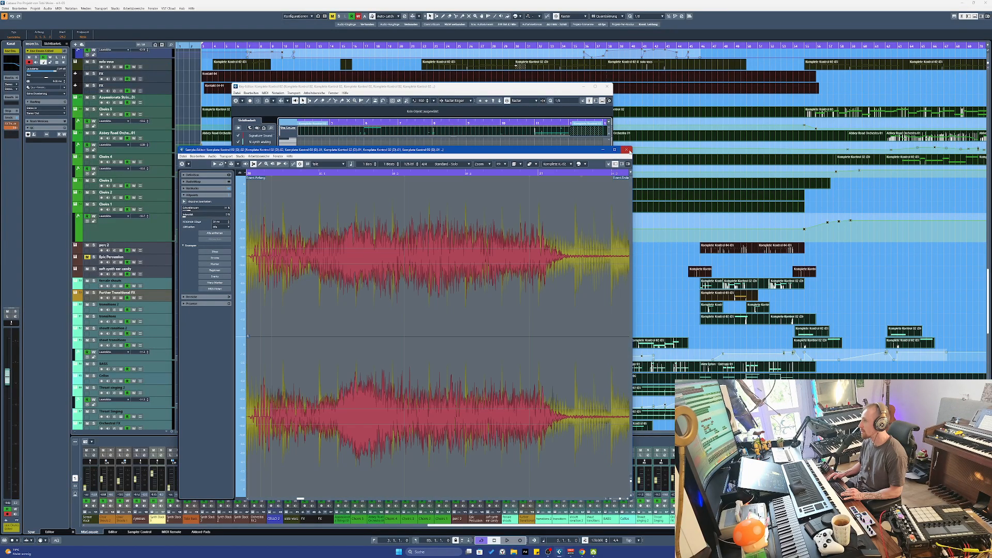
pyautogui.click(627, 150)
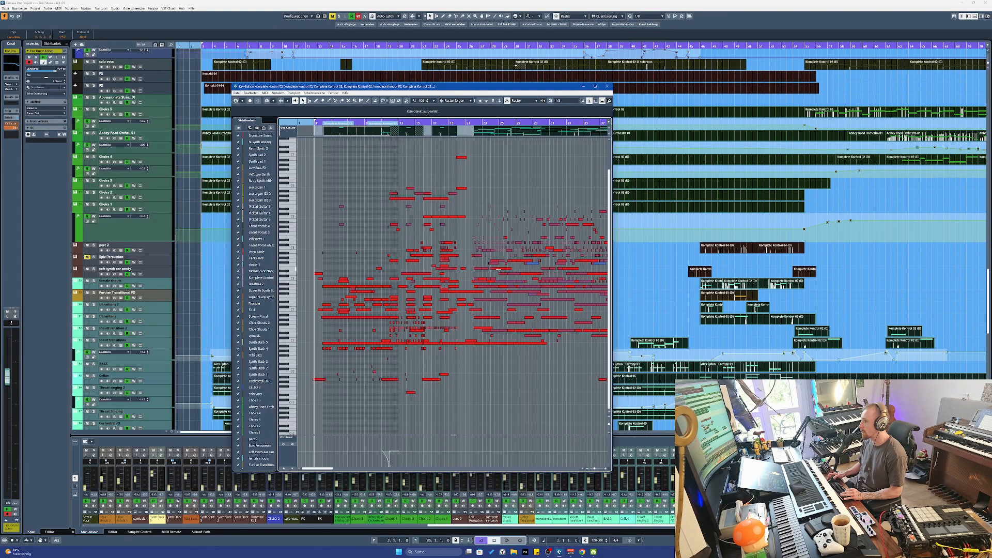
# Inspect the overlapping MIDI notes of all tracks along the song's timeline in the Key Editor
pyautogui.scroll(4, 460, 263)
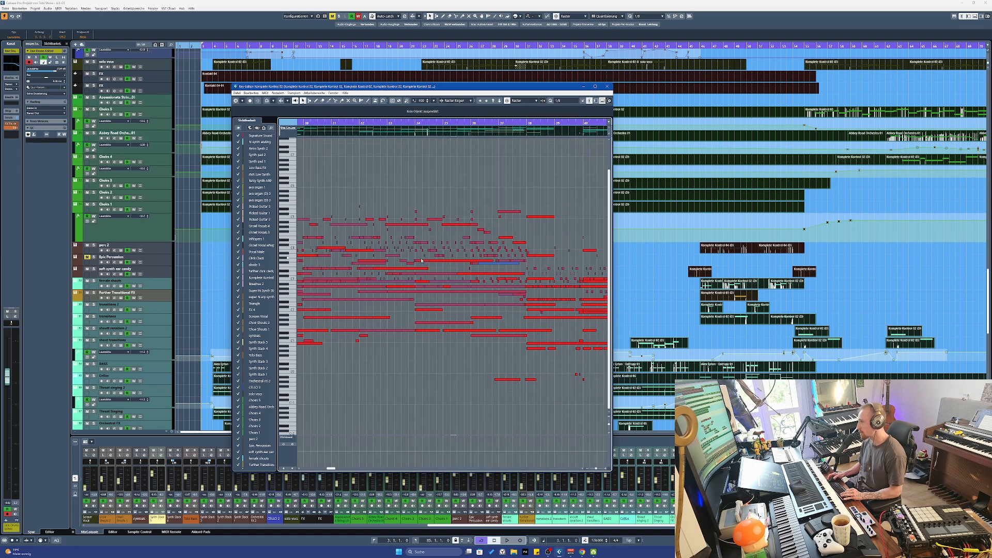
pyautogui.scroll(-4, 460, 263)
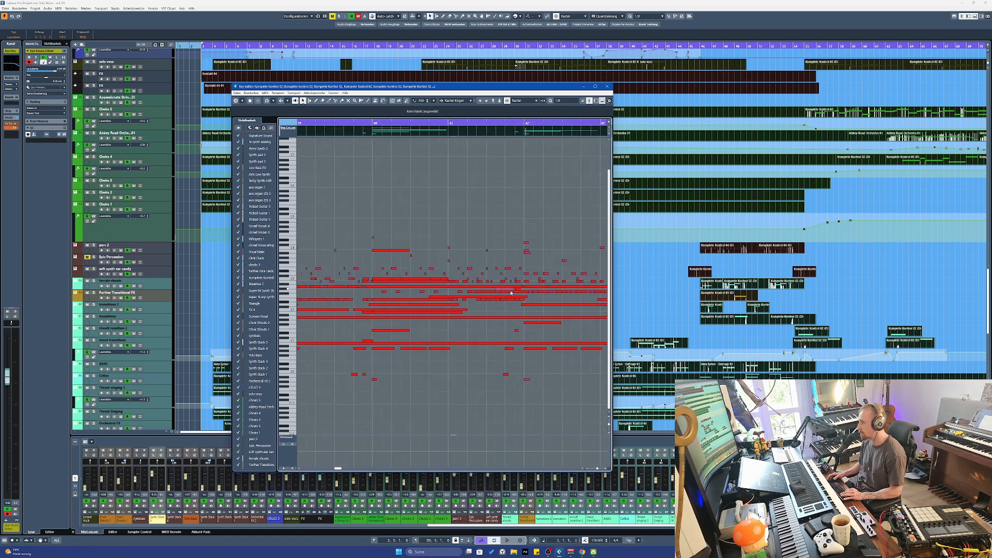
pyautogui.scroll(4, 550, 287)
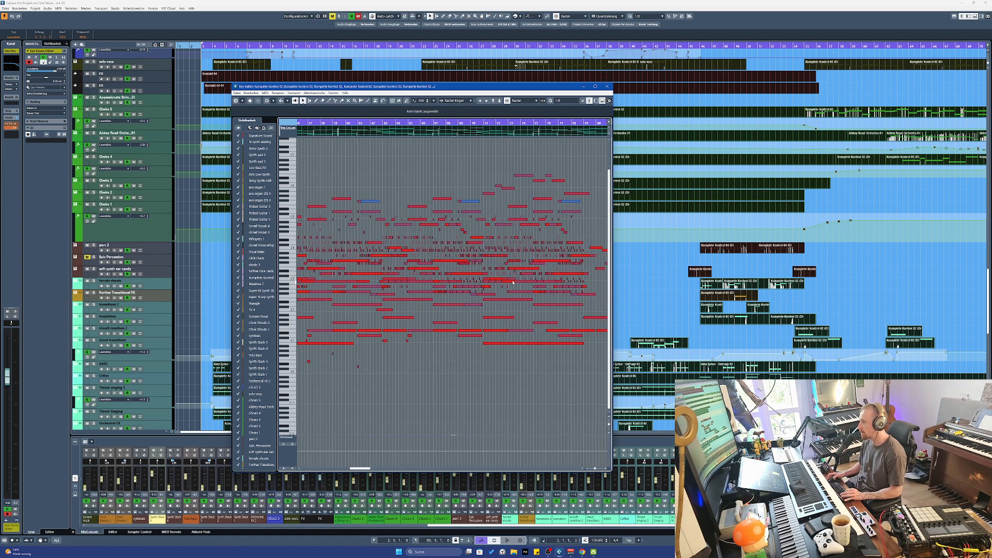
pyautogui.scroll(4, 550, 287)
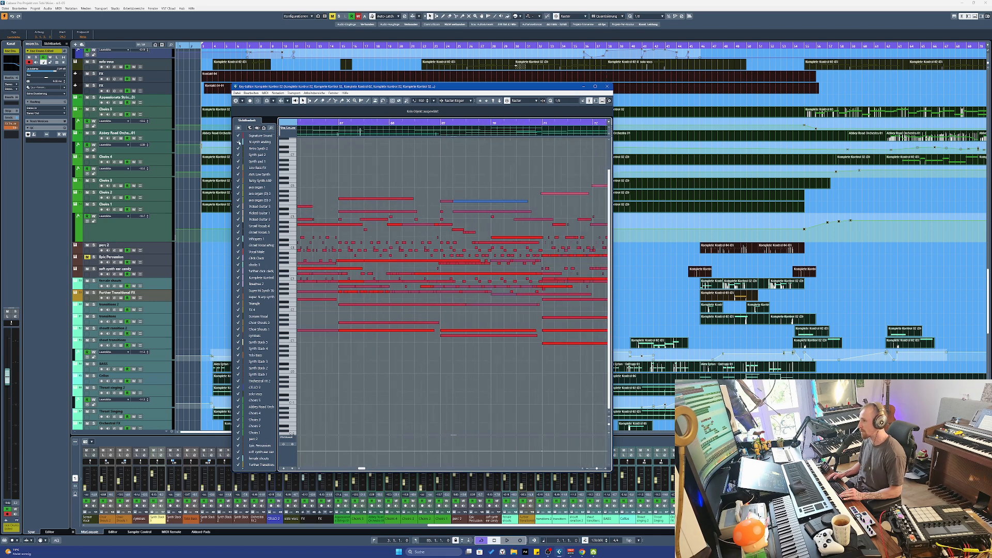
# Hide the other tracks' notes in the Key Editor and show only the Choirs 3 part
pyautogui.moveTo(236, 137); pyautogui.dragTo(238, 247)
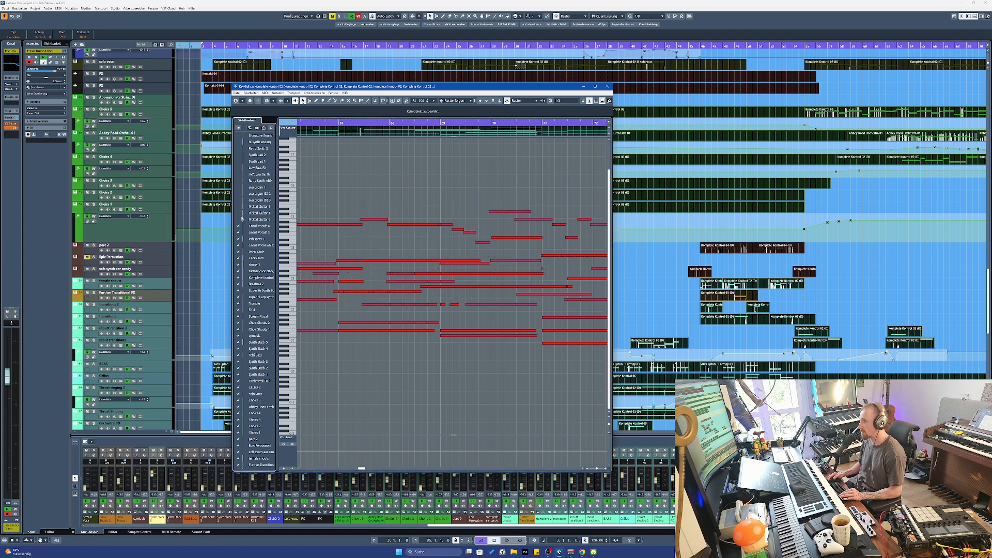
pyautogui.moveTo(239, 348); pyautogui.dragTo(237, 438)
pyautogui.scroll(-5, 239, 466)
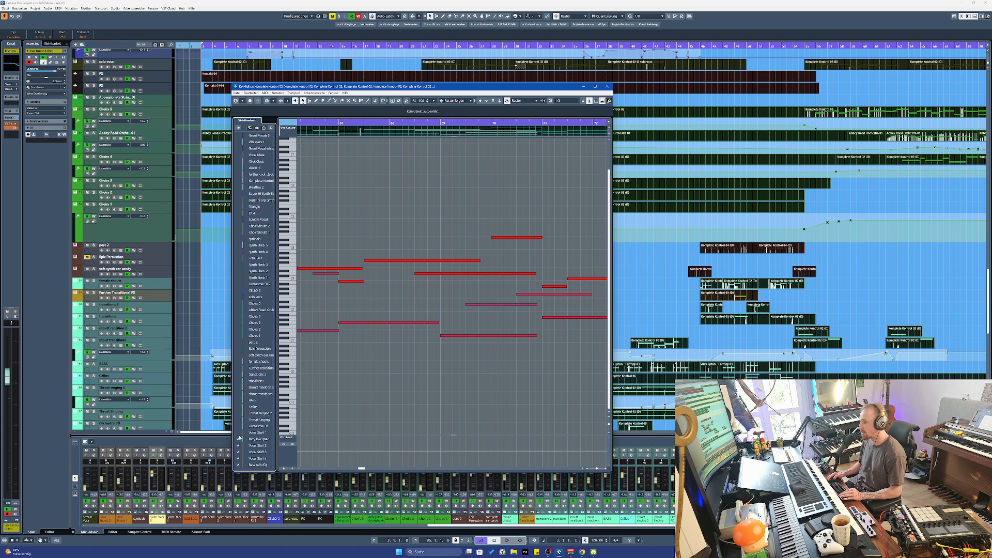
pyautogui.click(239, 323)
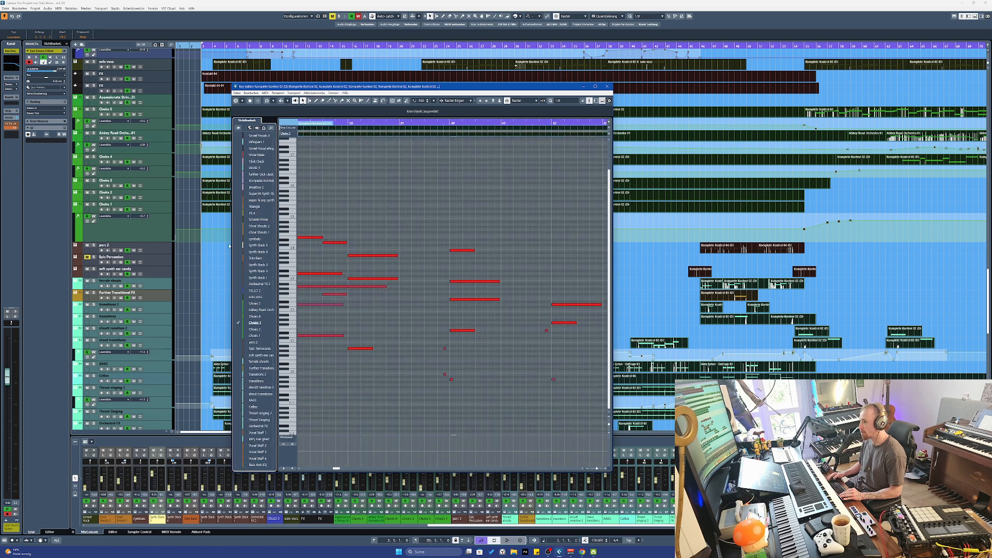
# Show the Synth Stack 3, 2 and 1 notes together with the choir part and make Synth Stack 2 the active track
pyautogui.click(238, 264)
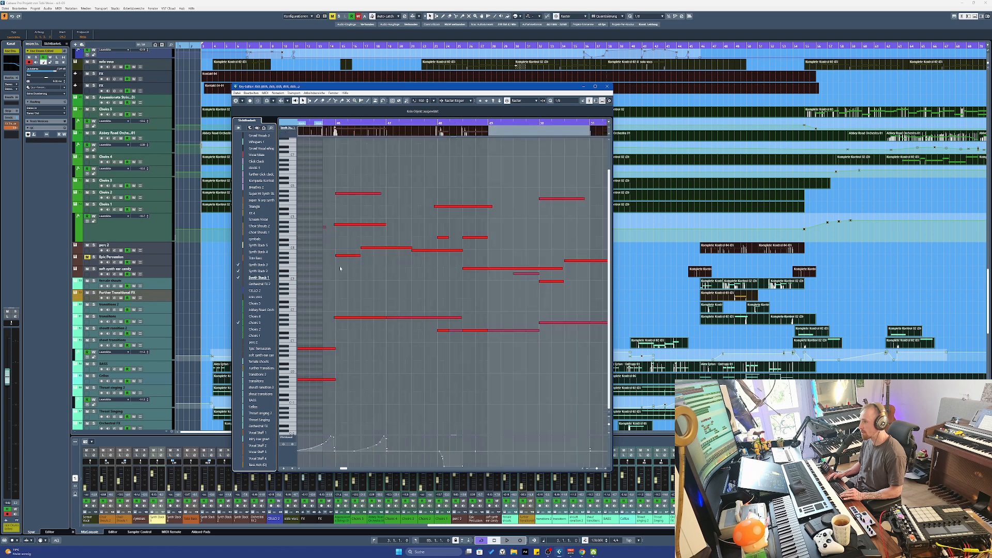
pyautogui.moveTo(238, 271); pyautogui.dragTo(238, 278)
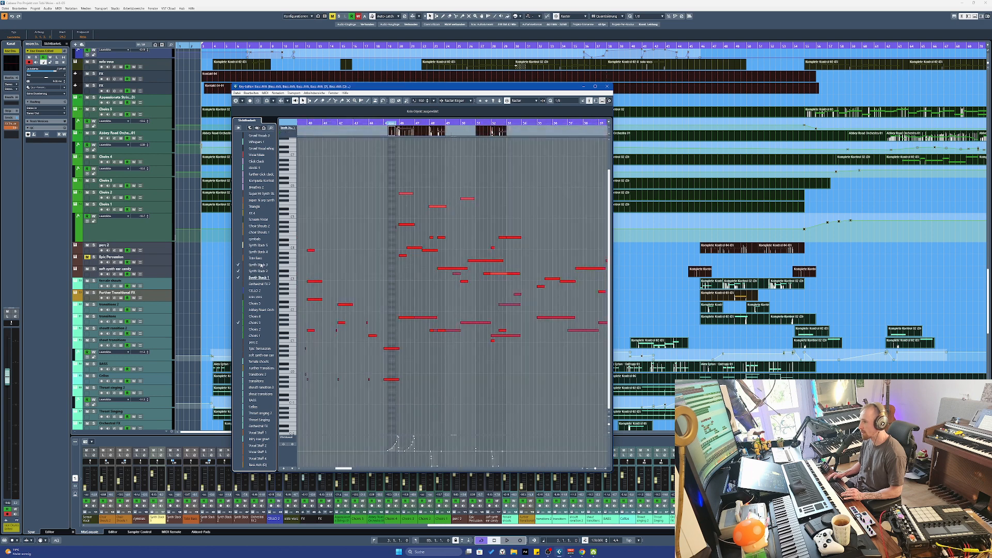
pyautogui.click(258, 270)
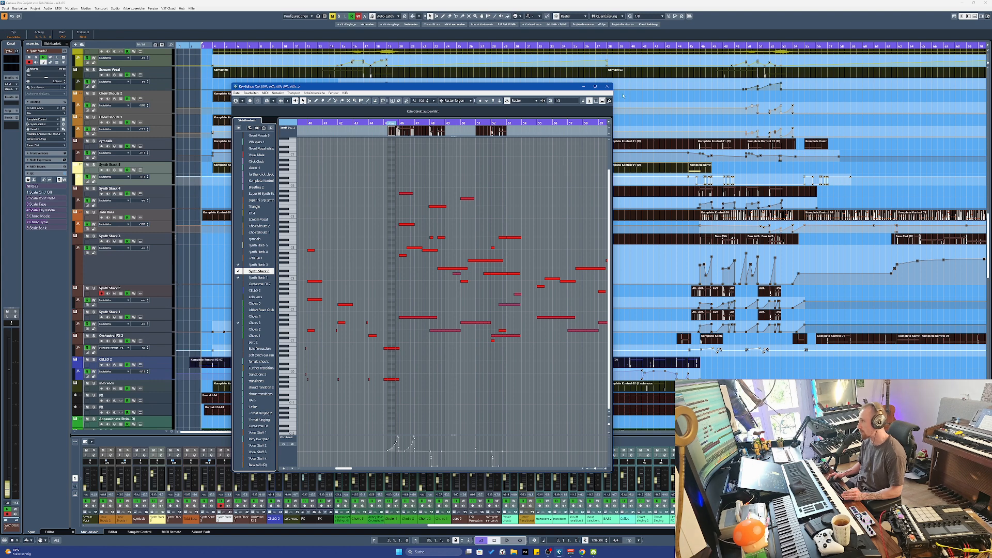
# Close the Key Editor, fit the whole song's length in the project view and start playback
pyautogui.click(608, 87)
pyautogui.scroll(10, 333, 205)
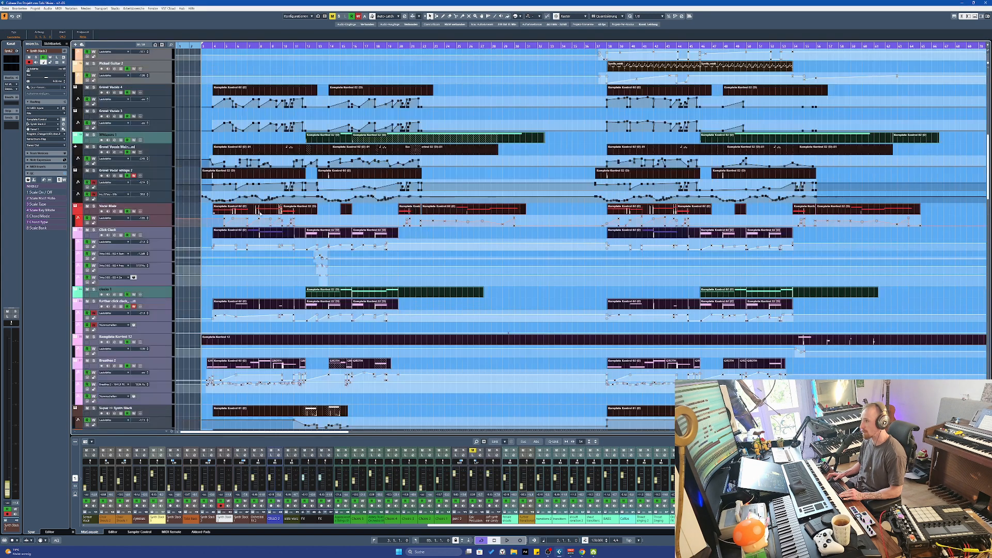
pyautogui.scroll(10, 333, 206)
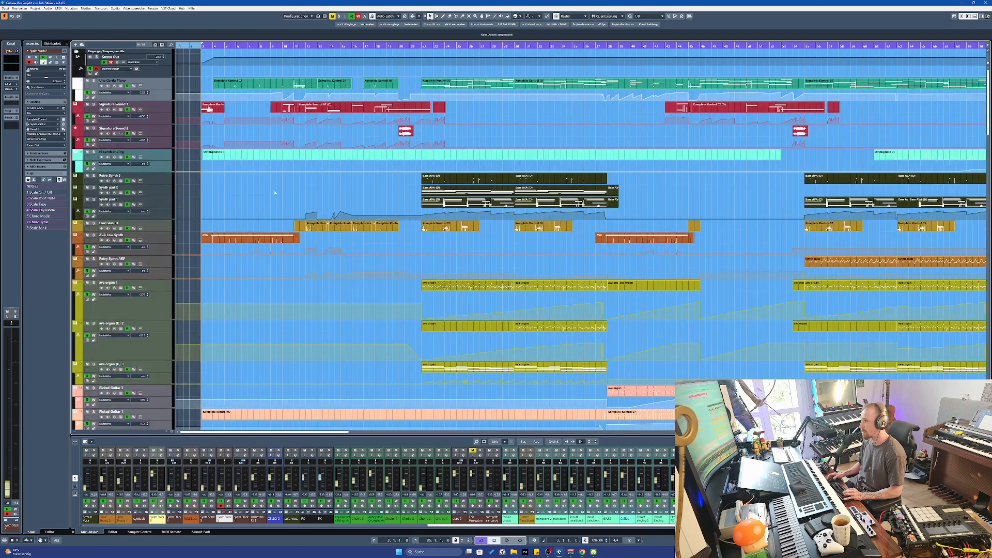
pyautogui.keyDown('ctrl'); pyautogui.scroll(-5, 230, 188); pyautogui.keyUp('ctrl')
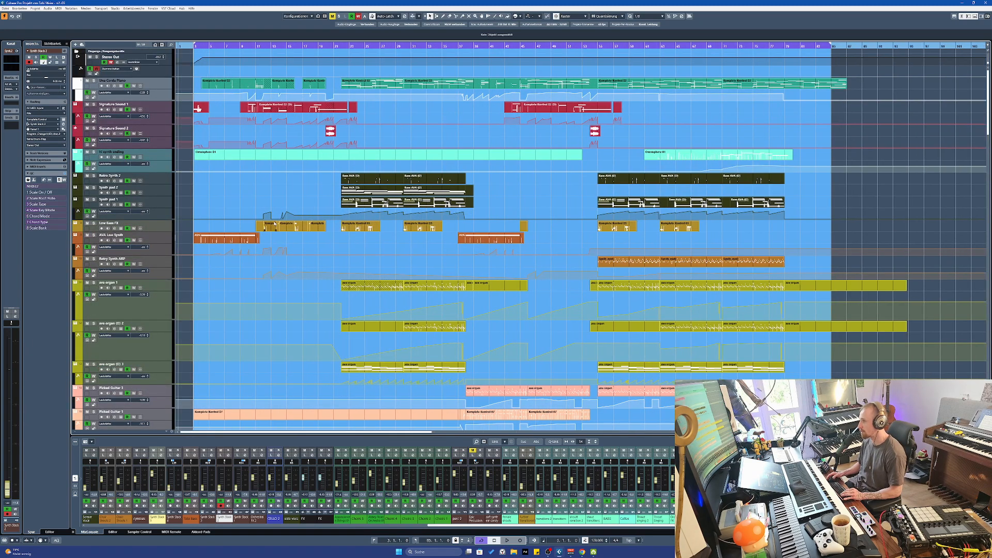
pyautogui.press('space')
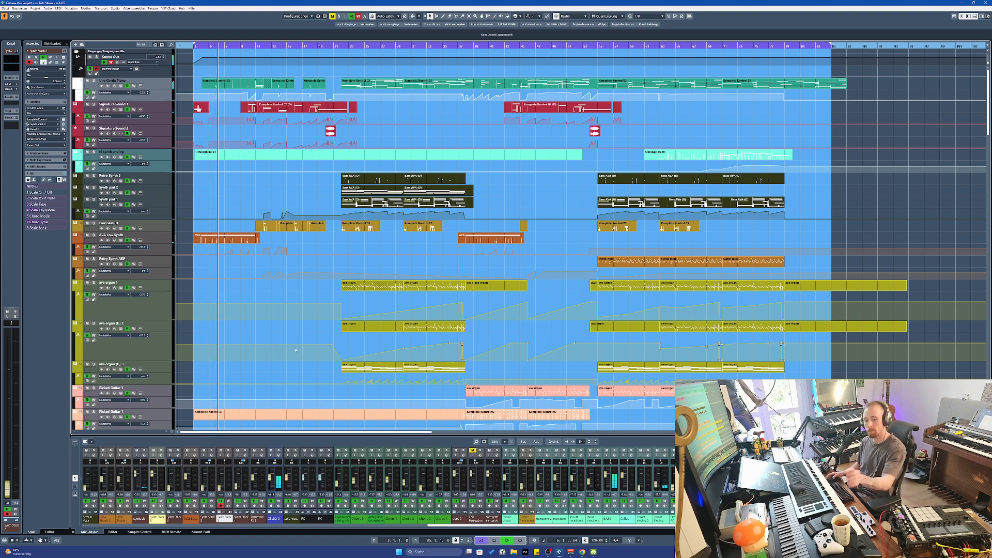
# Examine all tracks of the arrangement down to the edited drums and effect tracks while the song plays
pyautogui.scroll(-15, 296, 352)
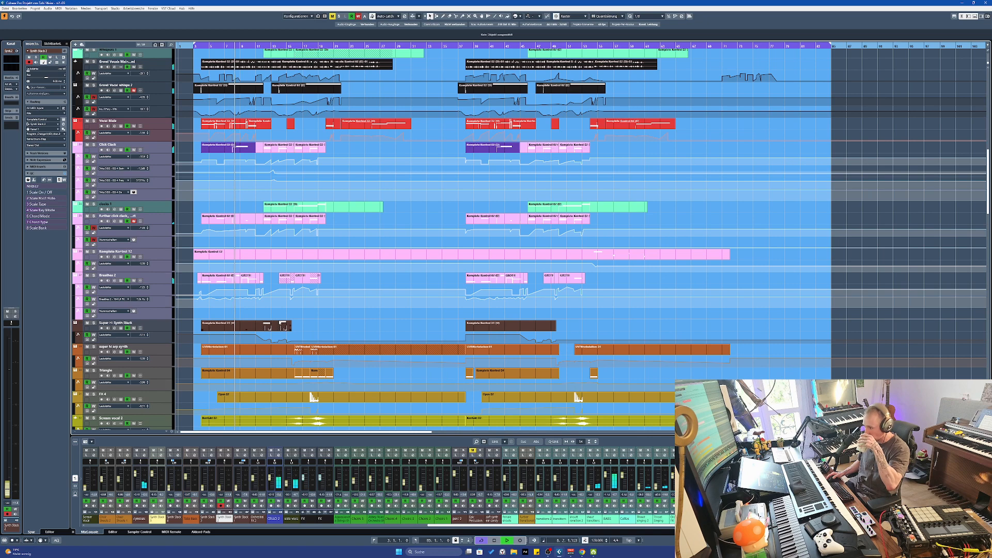
pyautogui.scroll(-6, 326, 369)
pyautogui.scroll(3, 321, 354)
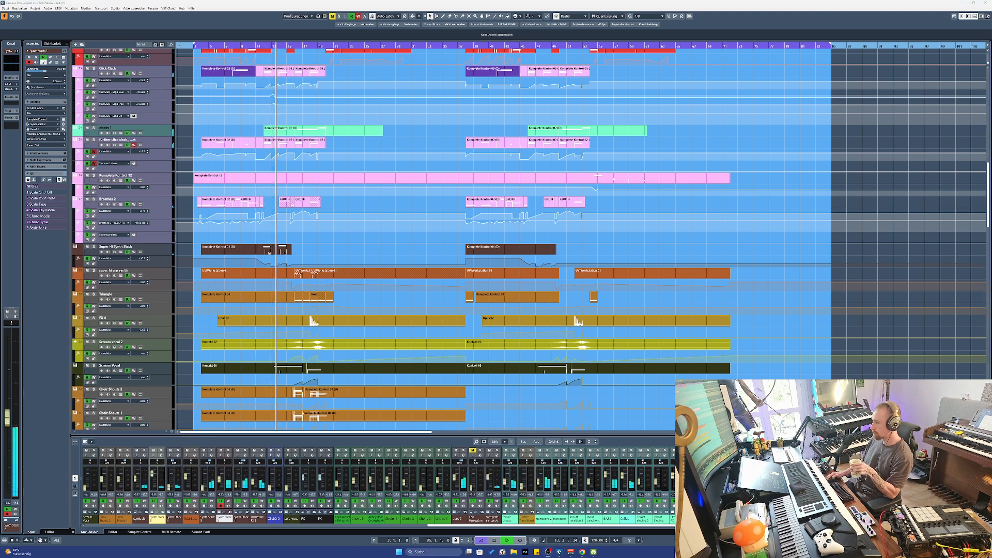
pyautogui.scroll(-3, 319, 272)
pyautogui.scroll(-10, 320, 272)
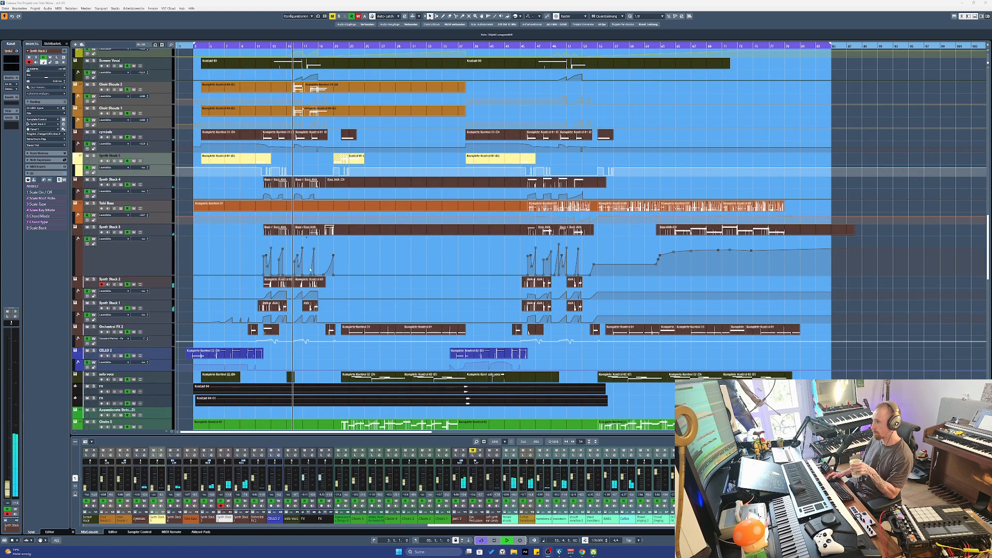
pyautogui.scroll(-3, 310, 269)
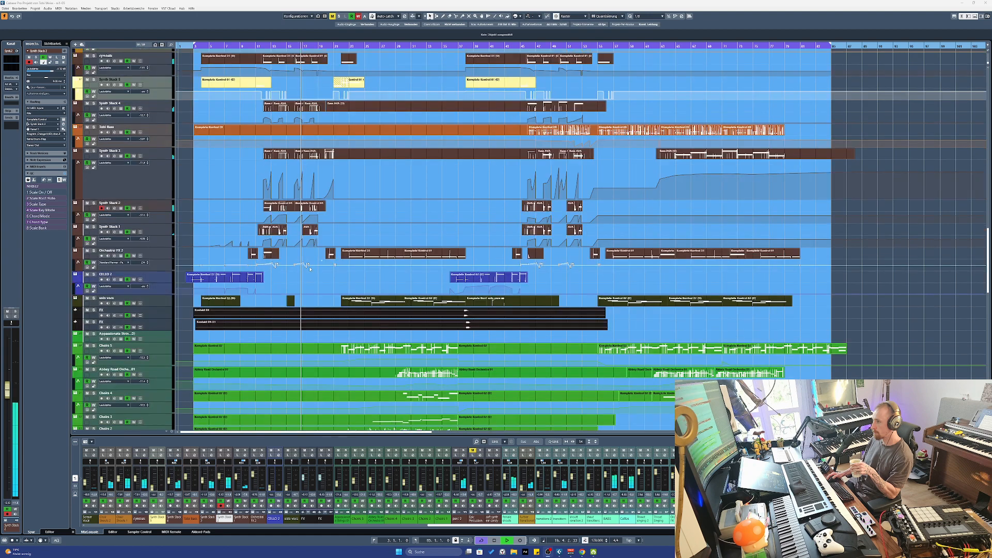
pyautogui.scroll(-8, 310, 269)
pyautogui.scroll(-15, 314, 277)
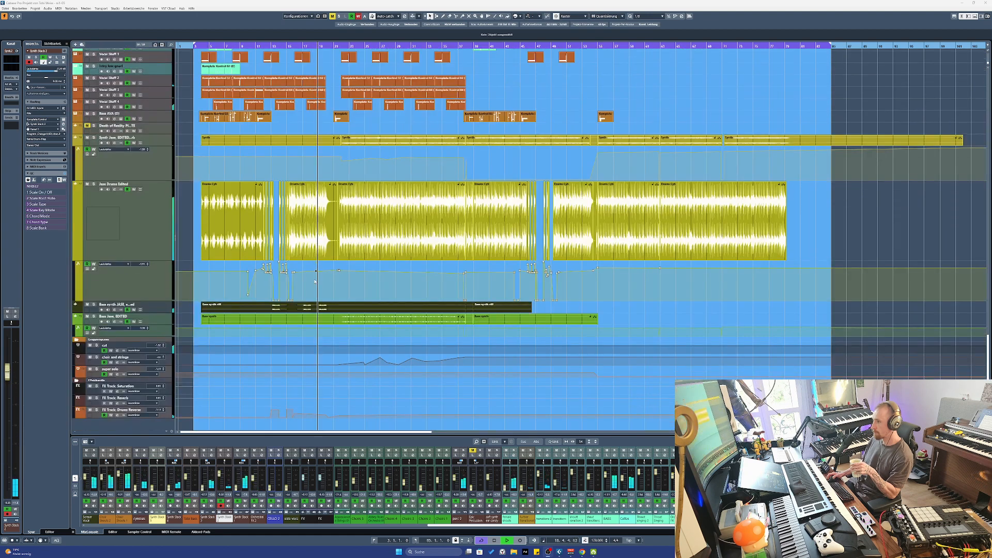
pyautogui.scroll(15, 315, 282)
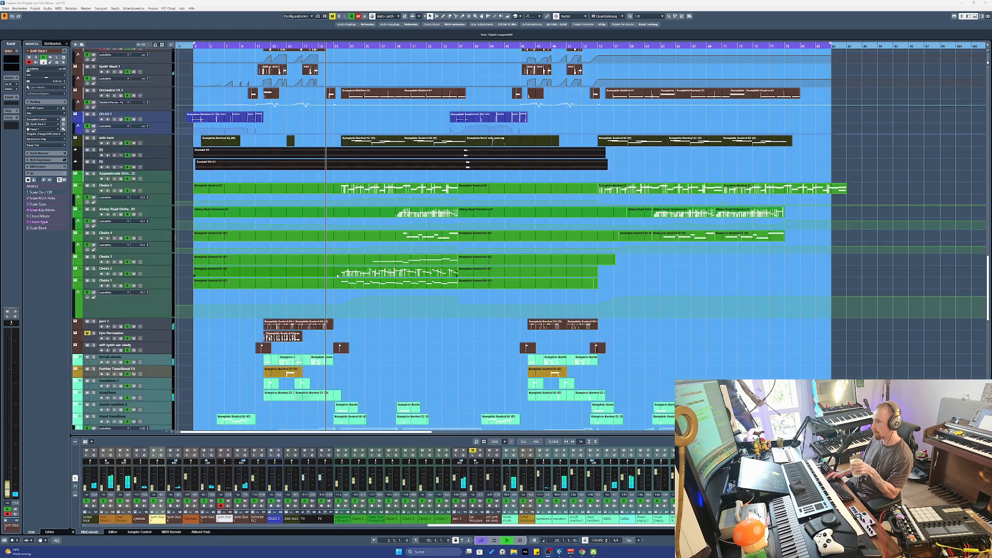
pyautogui.scroll(3, 346, 266)
pyautogui.scroll(5, 372, 248)
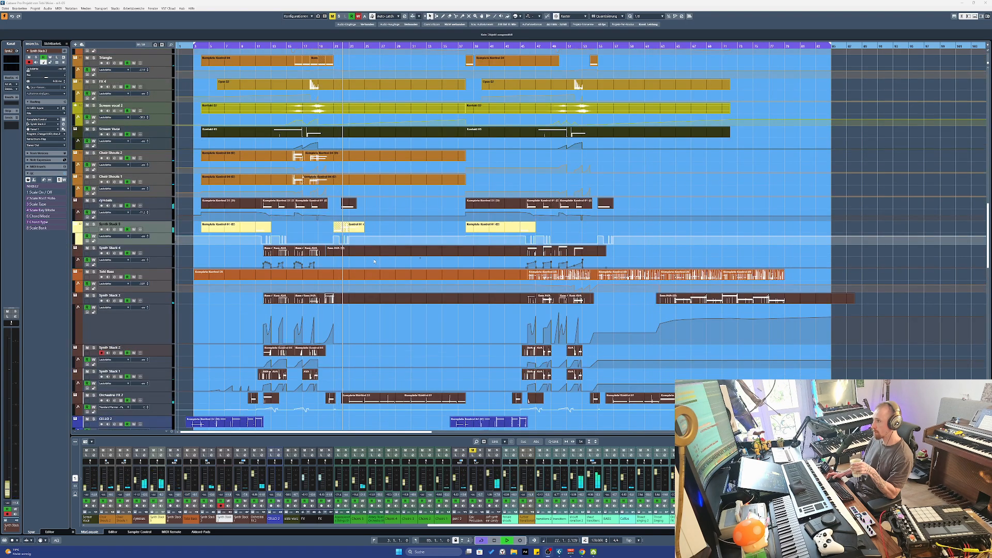
pyautogui.scroll(15, 374, 262)
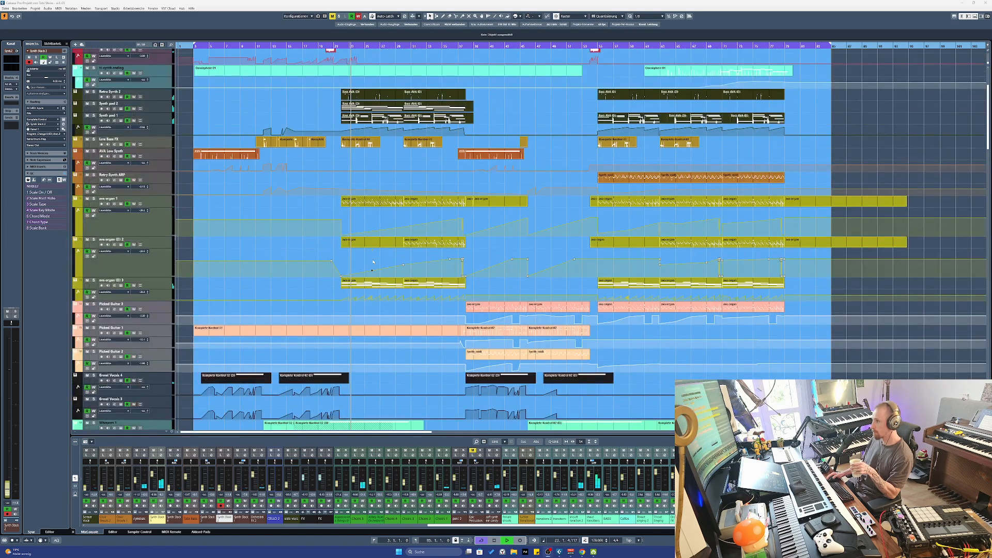
pyautogui.scroll(3, 371, 251)
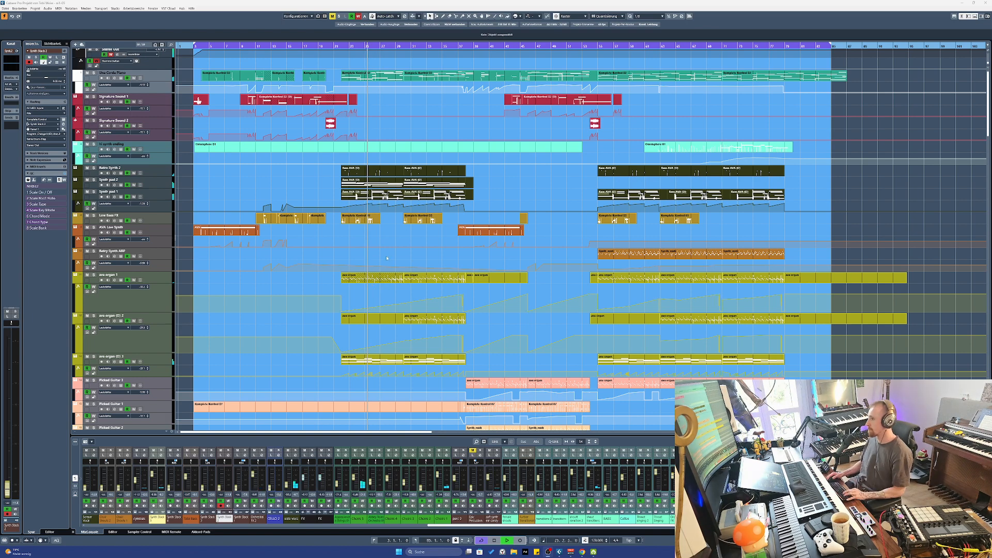
# Select the events starting at bar 30 on the first two ava organ tracks
pyautogui.click(383, 282)
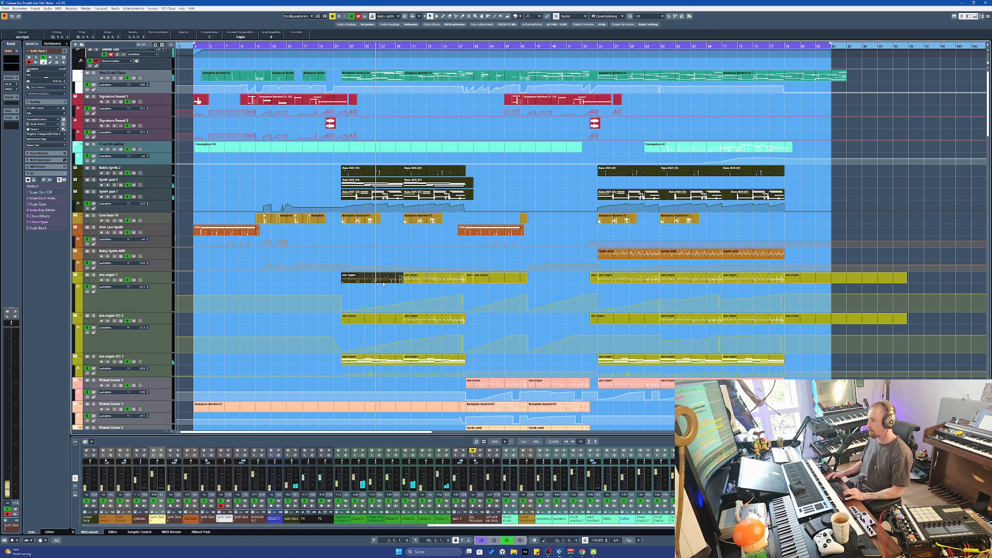
pyautogui.scroll(6, 388, 283)
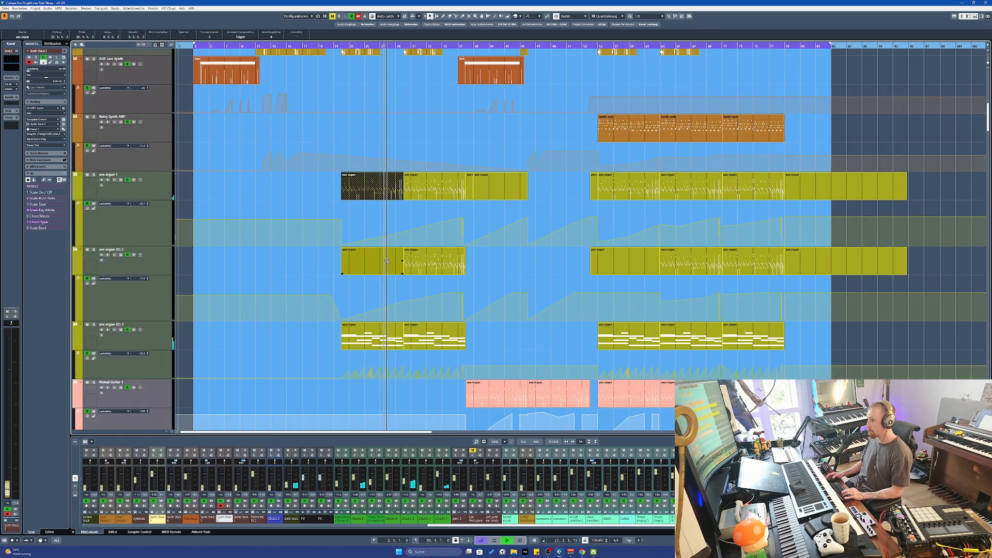
pyautogui.scroll(8, 406, 213)
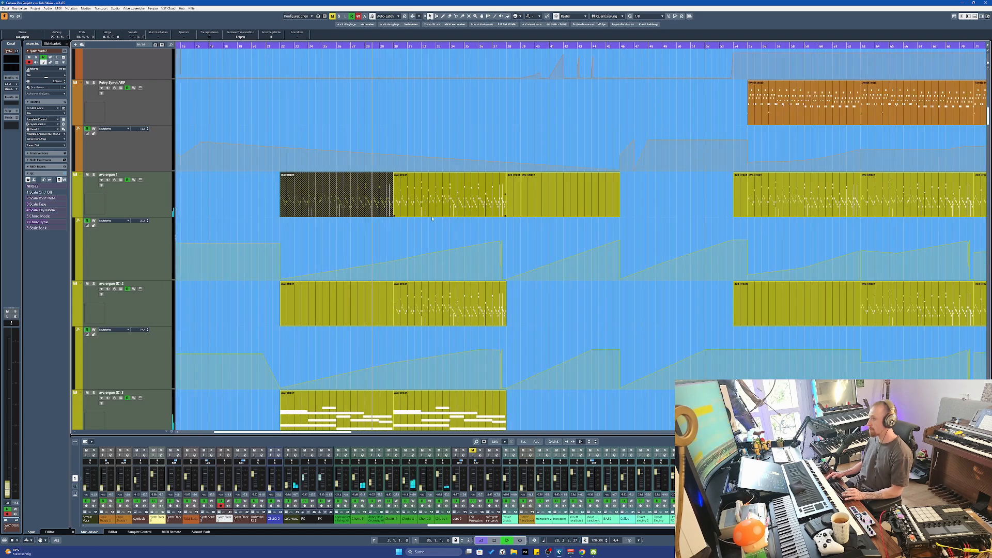
pyautogui.scroll(1, 417, 227)
pyautogui.click(428, 203)
pyautogui.keyDown('shift'); pyautogui.click(421, 304); pyautogui.keyUp('shift')
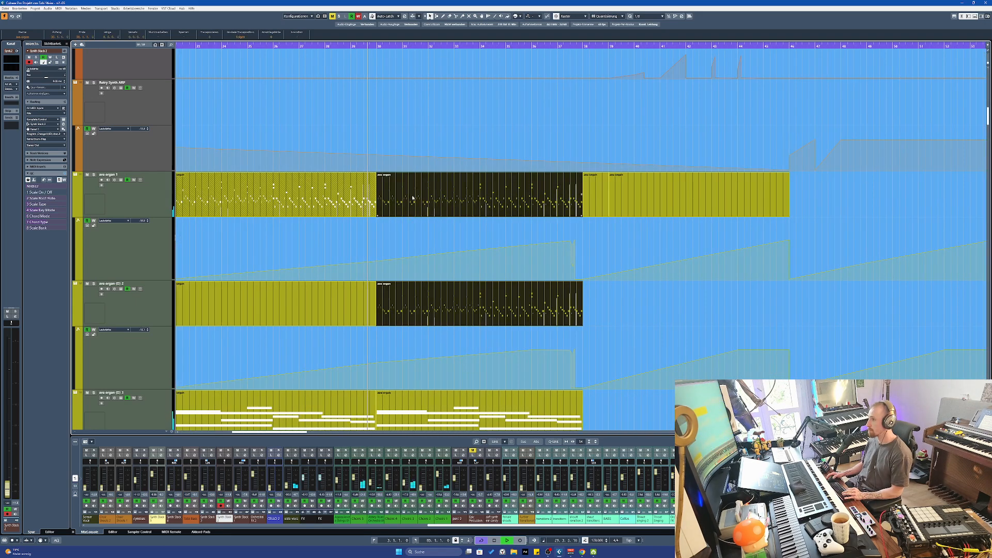
# Follow the playback through the synth, vocal, choir, drum and guitar tracks into the second half of the song
pyautogui.scroll(-5, 417, 226)
pyautogui.scroll(-2, 370, 250)
pyautogui.scroll(3, 389, 248)
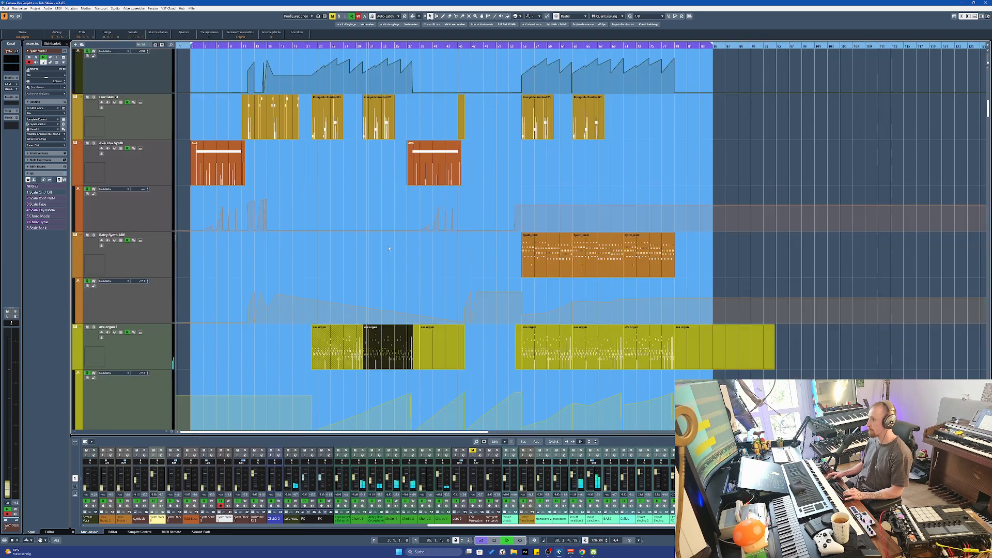
pyautogui.scroll(5, 389, 249)
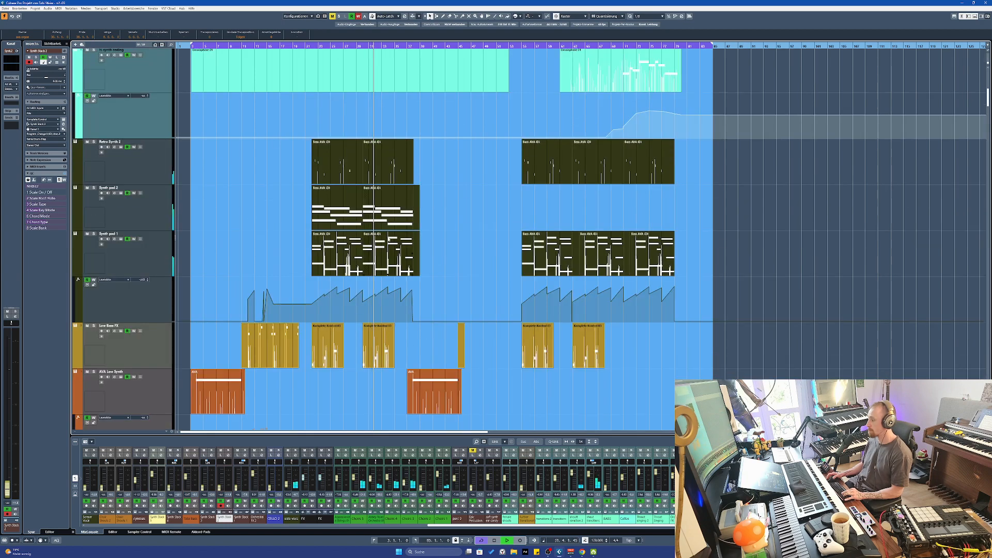
pyautogui.scroll(3, 388, 239)
pyautogui.scroll(-6, 392, 240)
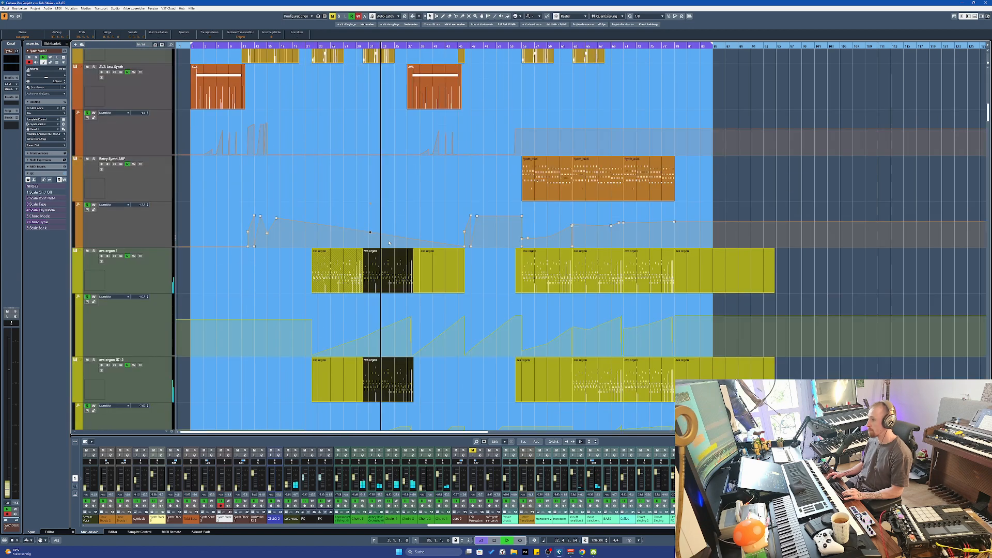
pyautogui.scroll(2, 390, 255)
pyautogui.scroll(8, 390, 255)
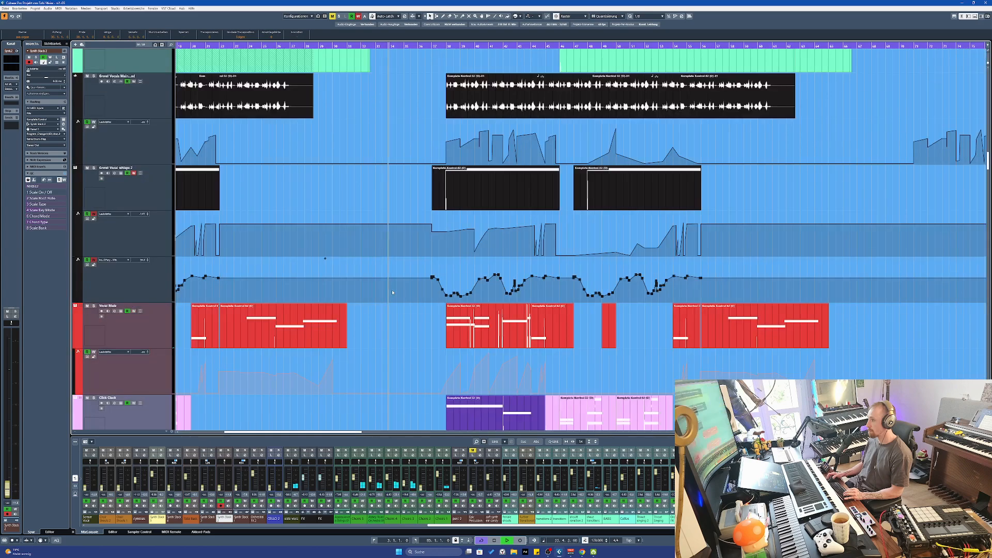
pyautogui.scroll(-2, 393, 290)
pyautogui.scroll(-10, 394, 290)
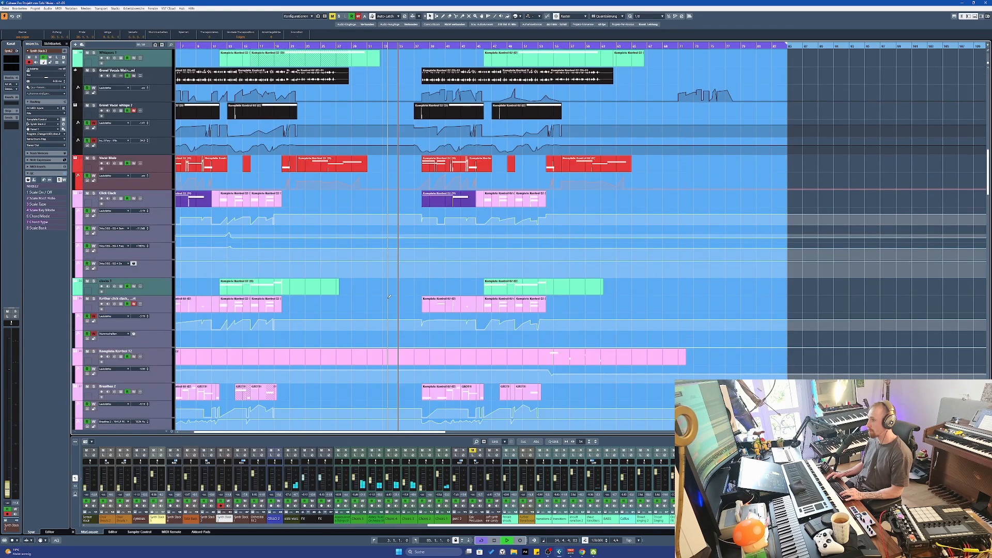
pyautogui.scroll(-10, 409, 296)
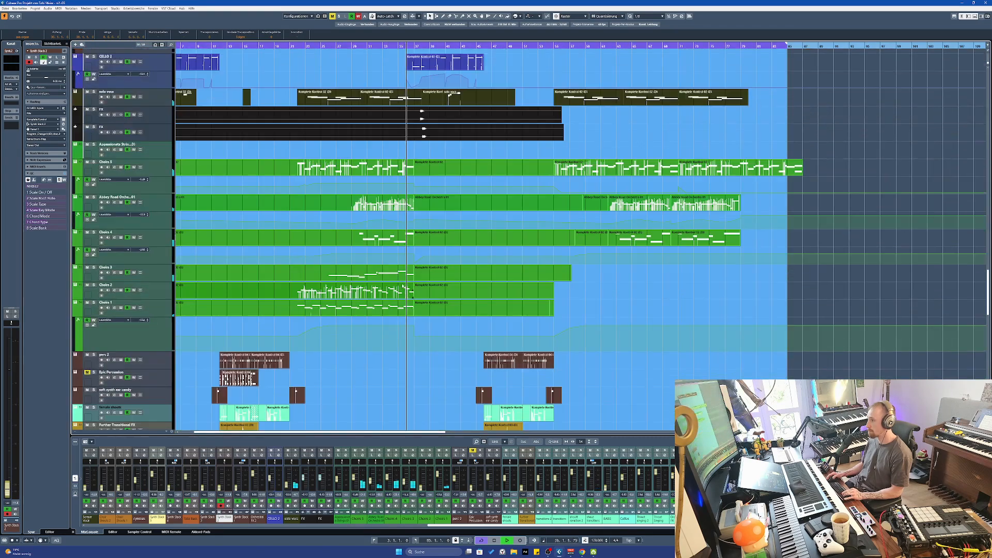
pyautogui.scroll(3, 418, 303)
pyautogui.scroll(3, 419, 303)
pyautogui.scroll(-3, 421, 289)
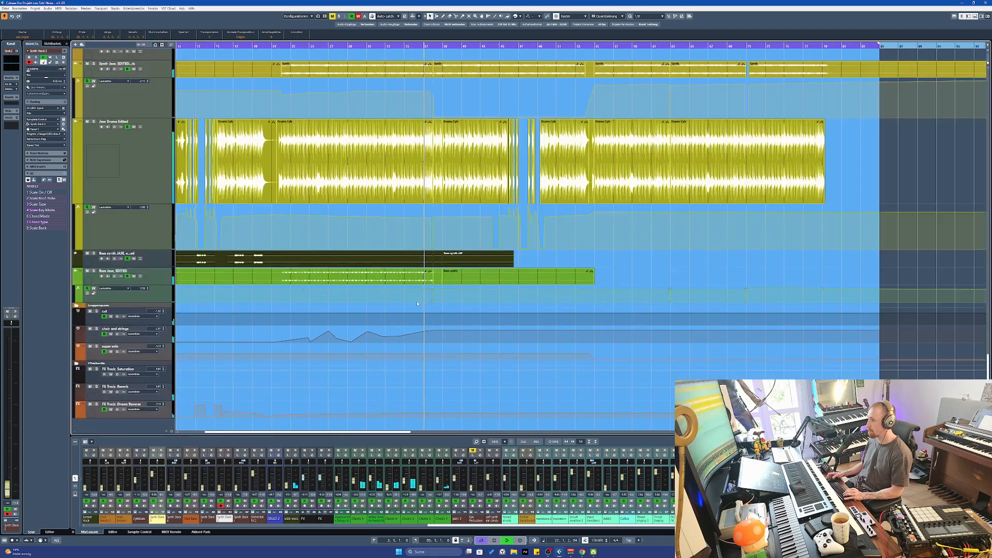
pyautogui.scroll(8, 423, 279)
pyautogui.scroll(15, 429, 270)
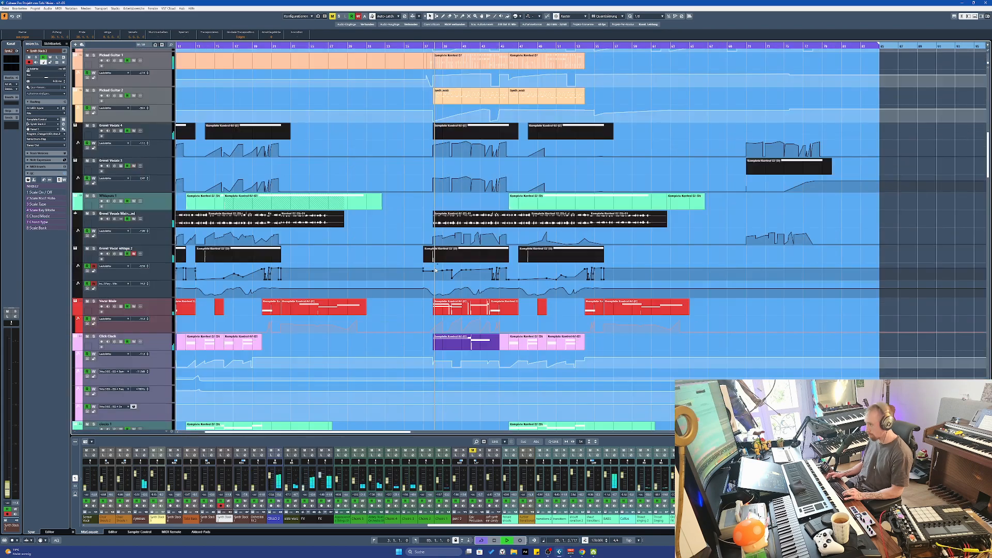
pyautogui.scroll(5, 434, 269)
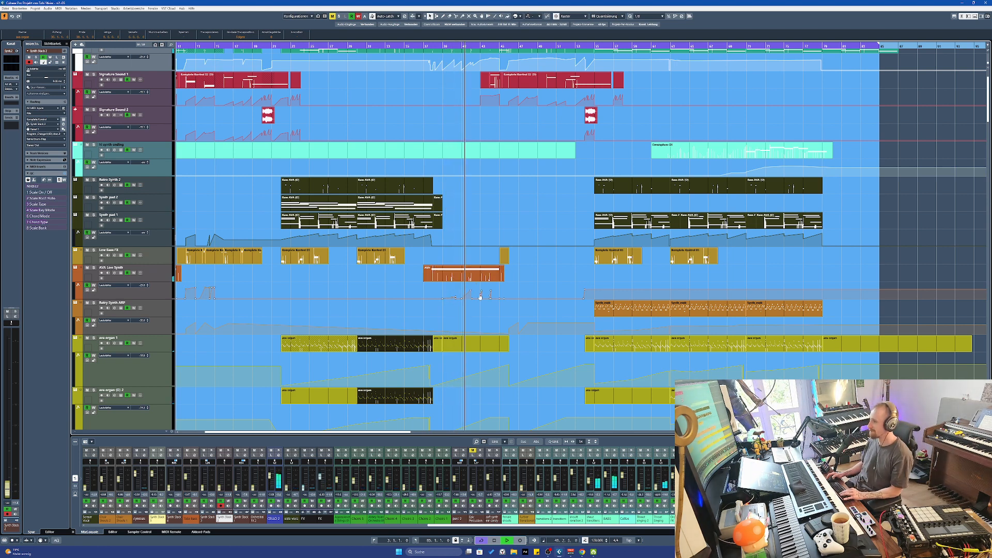
pyautogui.scroll(3, 450, 273)
pyautogui.scroll(-15, 455, 273)
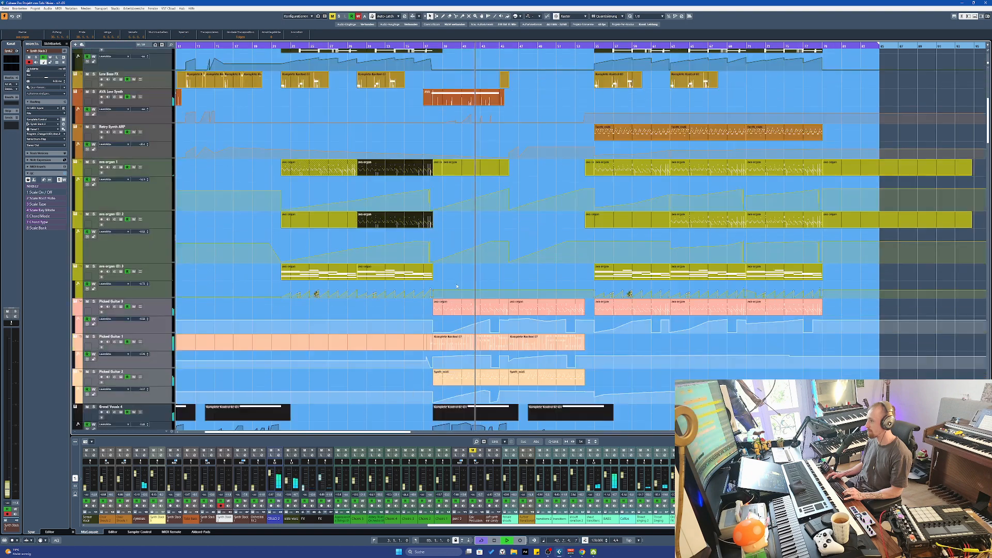
# Select the Picked Guitar 1 event starting at bar 38 for a closer look at its notes
pyautogui.press('h')
pyautogui.press('h')
pyautogui.press('h')
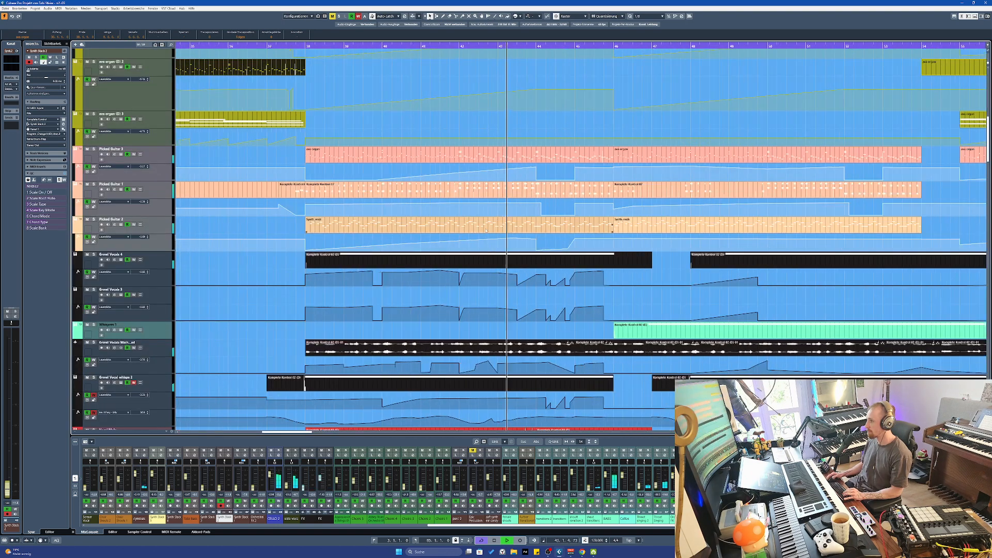
pyautogui.click(527, 191)
pyautogui.scroll(-2, 571, 232)
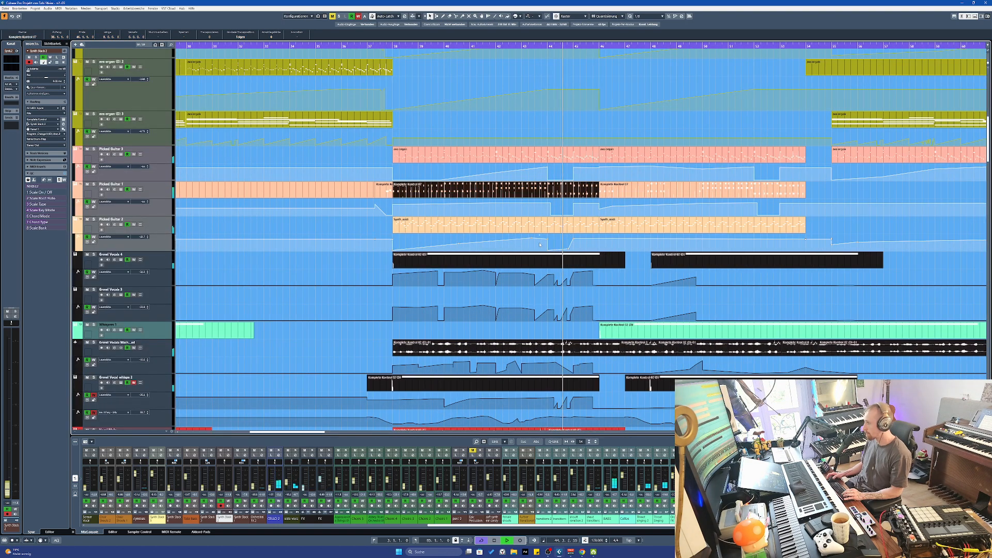
pyautogui.hscroll(2, 552, 252)
pyautogui.scroll(3, 552, 253)
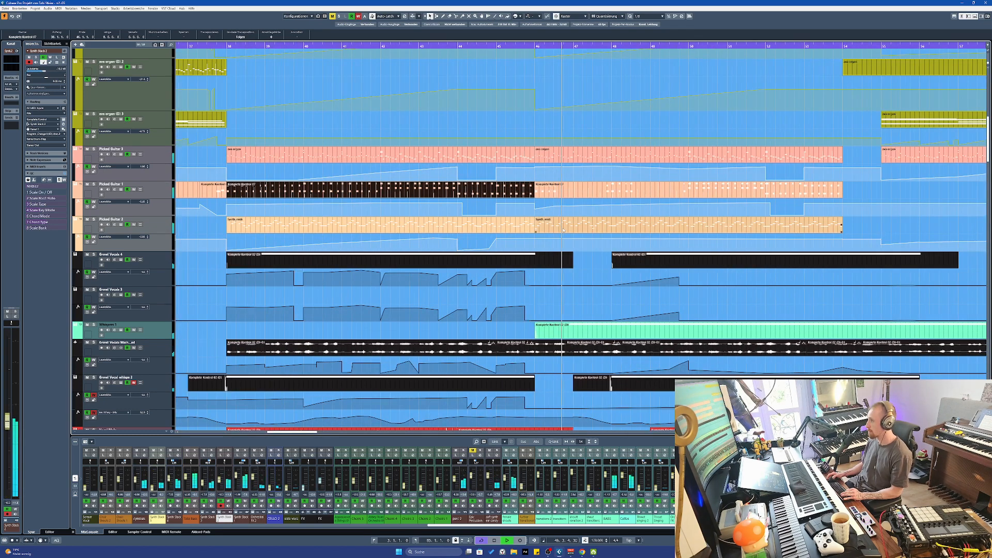
# Open the events starting at bar 46 on all three Picked Guitar tracks together in the Key Editor
pyautogui.click(579, 227)
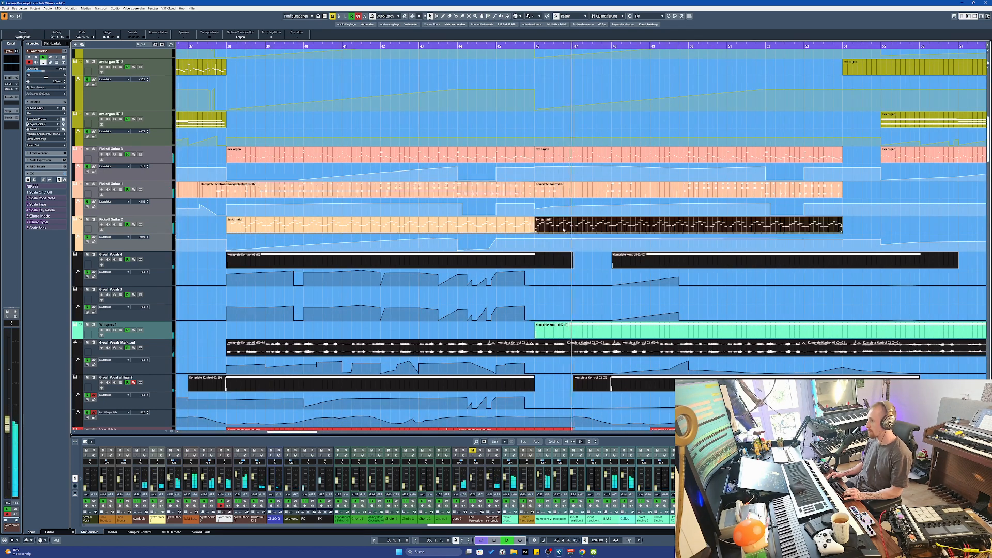
pyautogui.keyDown('shift'); pyautogui.click(609, 155); pyautogui.keyUp('shift')
pyautogui.keyDown('shift'); pyautogui.click(644, 193); pyautogui.keyUp('shift')
pyautogui.doubleClick(645, 194)
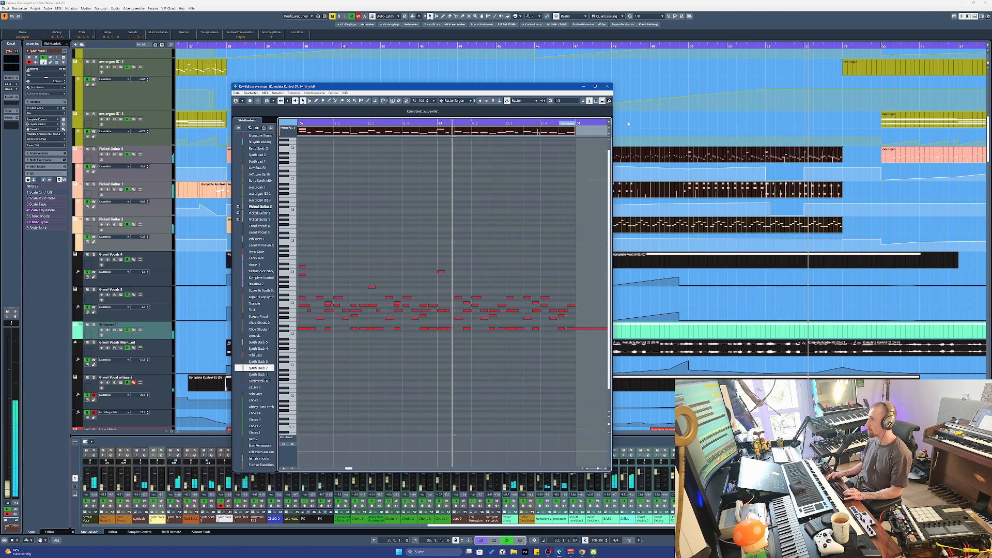
# Close the Key Editor and follow the playback through the guitar, vocal, synth, drum and choir tracks after bar 54
pyautogui.click(607, 86)
pyautogui.scroll(-4, 677, 156)
pyautogui.hscroll(5, 677, 156)
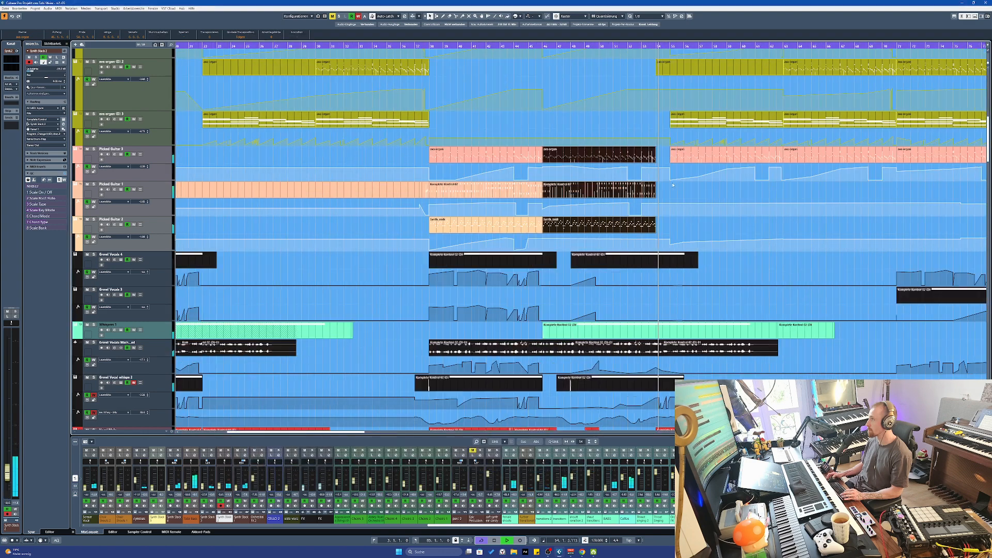
pyautogui.scroll(-3, 620, 181)
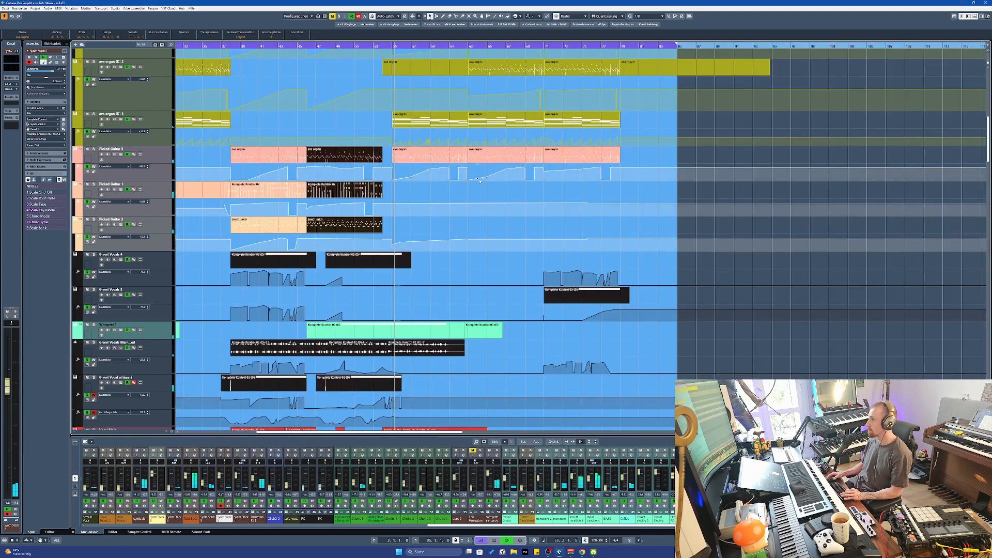
pyautogui.scroll(4, 429, 160)
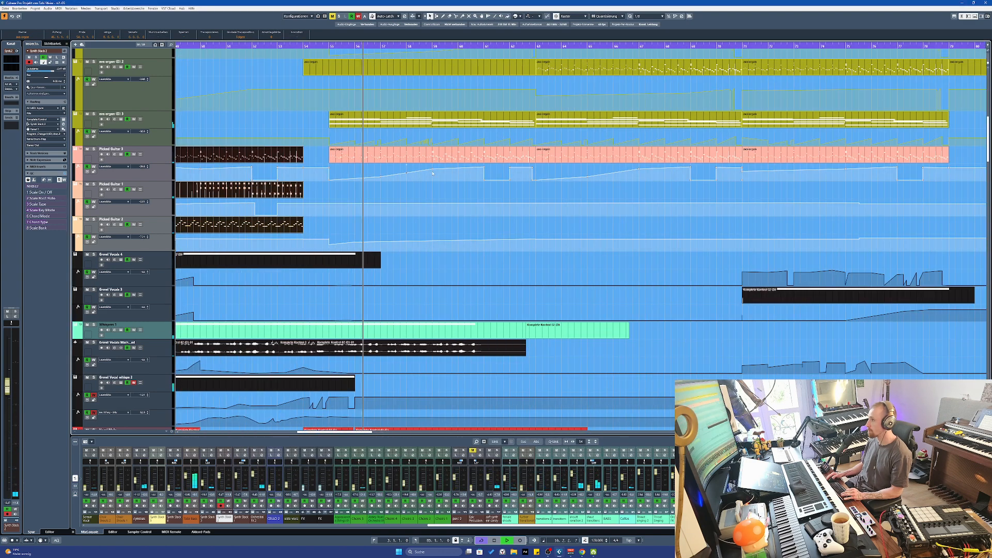
pyautogui.scroll(-10, 422, 192)
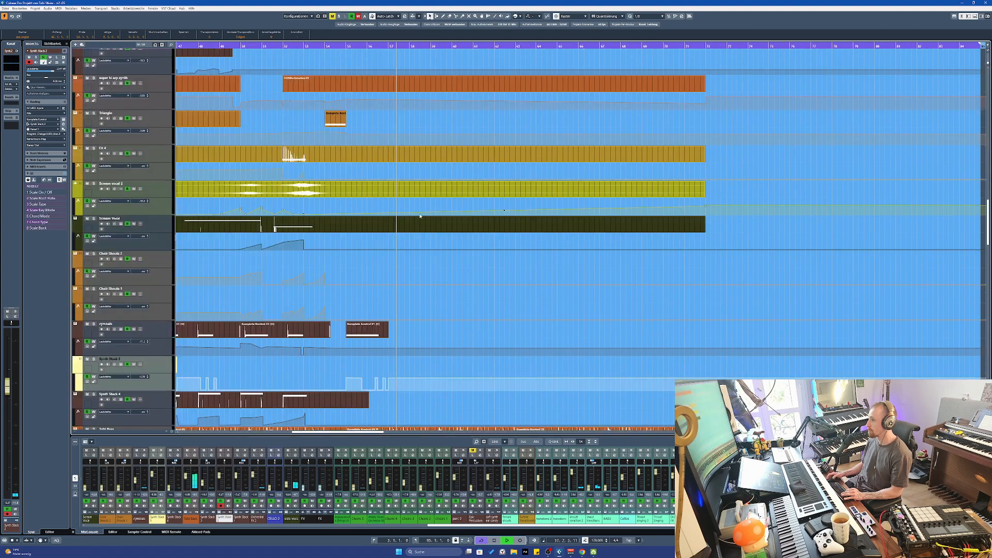
pyautogui.scroll(-15, 418, 212)
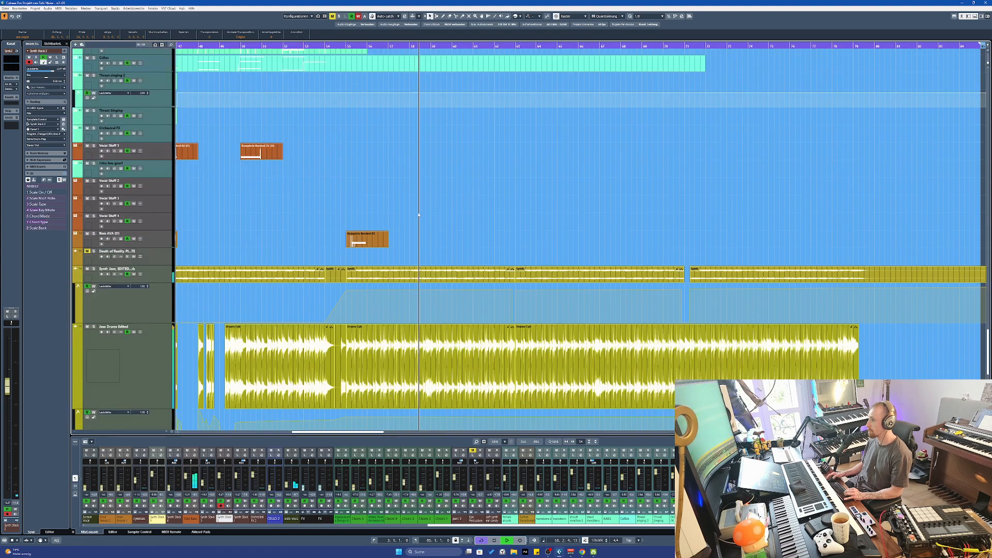
pyautogui.scroll(-2, 419, 214)
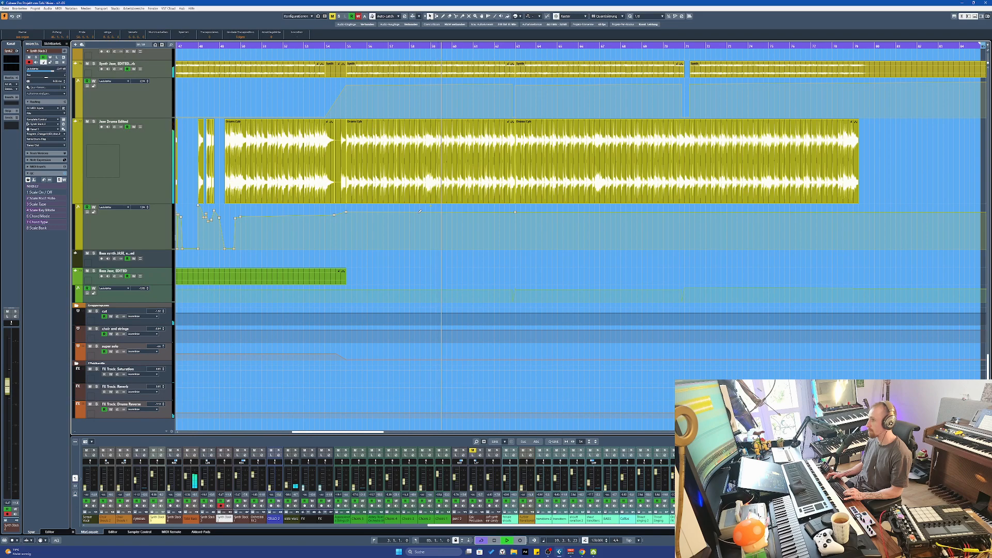
pyautogui.scroll(20, 420, 212)
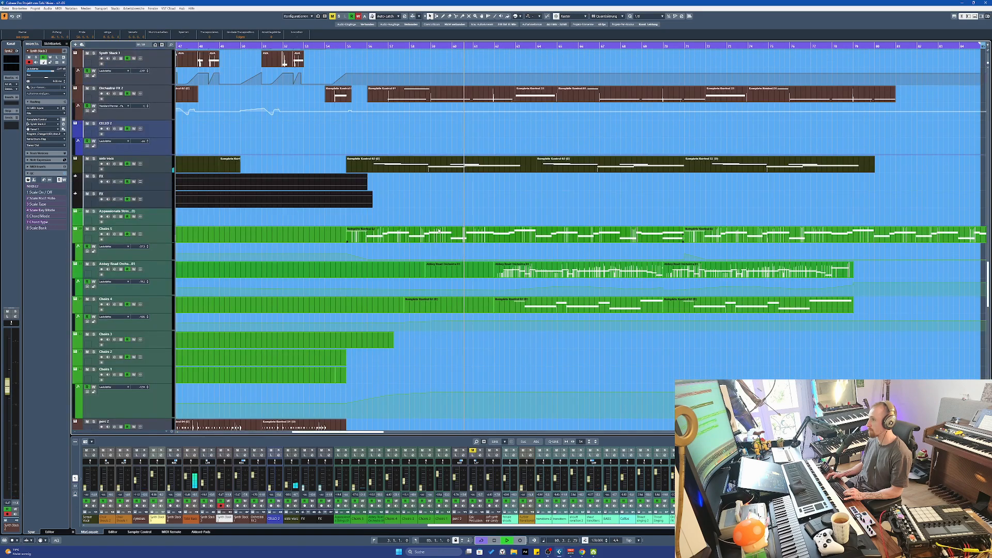
pyautogui.scroll(15, 438, 230)
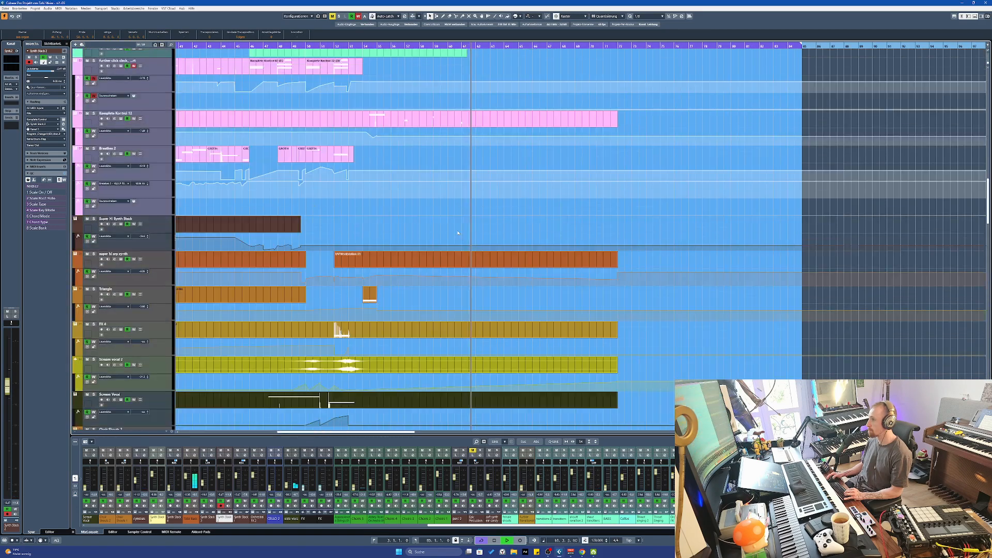
pyautogui.scroll(20, 458, 233)
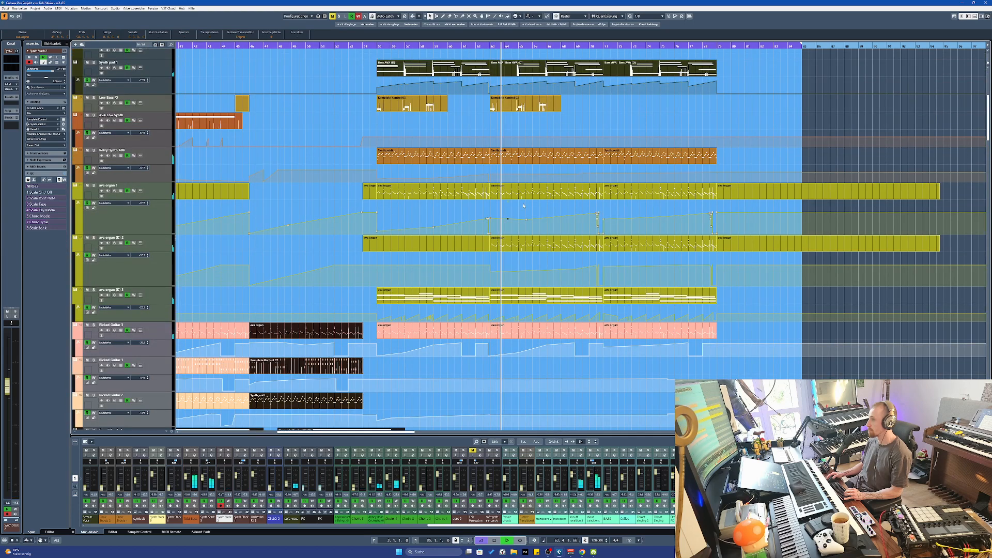
# Compare the organ, guitar, synth stack and choir tracks during playback from about bar 64 to 70
pyautogui.keyDown('ctrl'); pyautogui.scroll(-2, 522, 208); pyautogui.keyUp('ctrl')
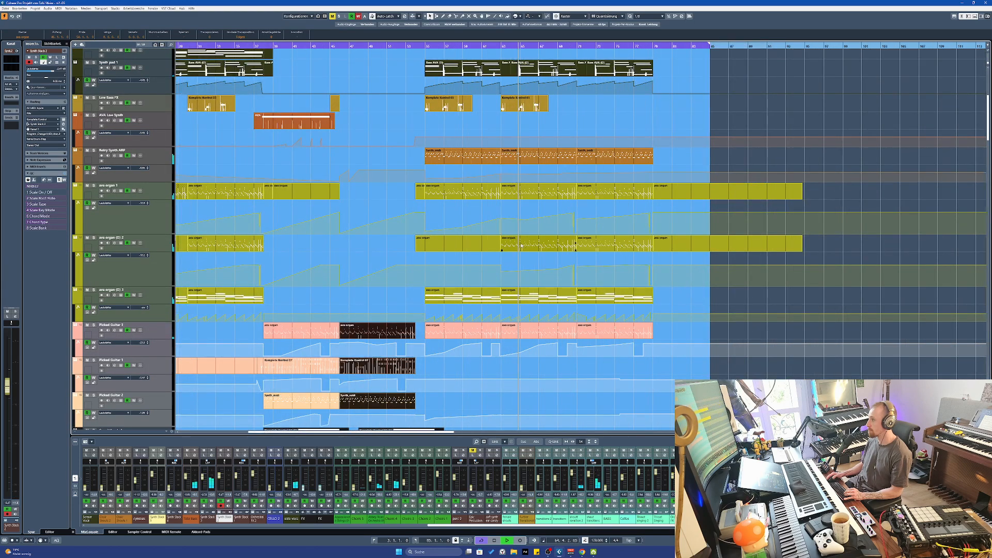
pyautogui.keyDown('ctrl'); pyautogui.scroll(-1, 522, 245); pyautogui.keyUp('ctrl')
pyautogui.scroll(-15, 524, 247)
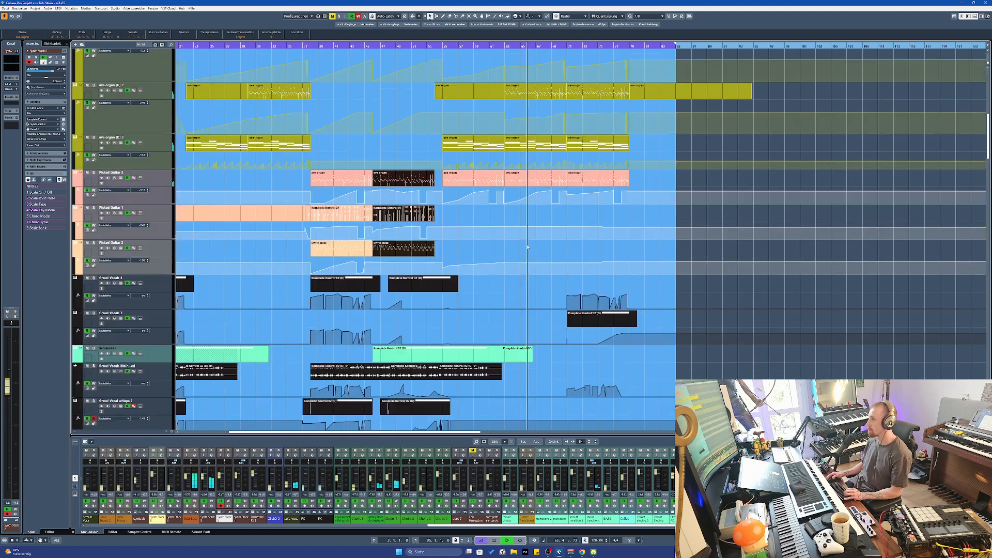
pyautogui.scroll(-10, 527, 248)
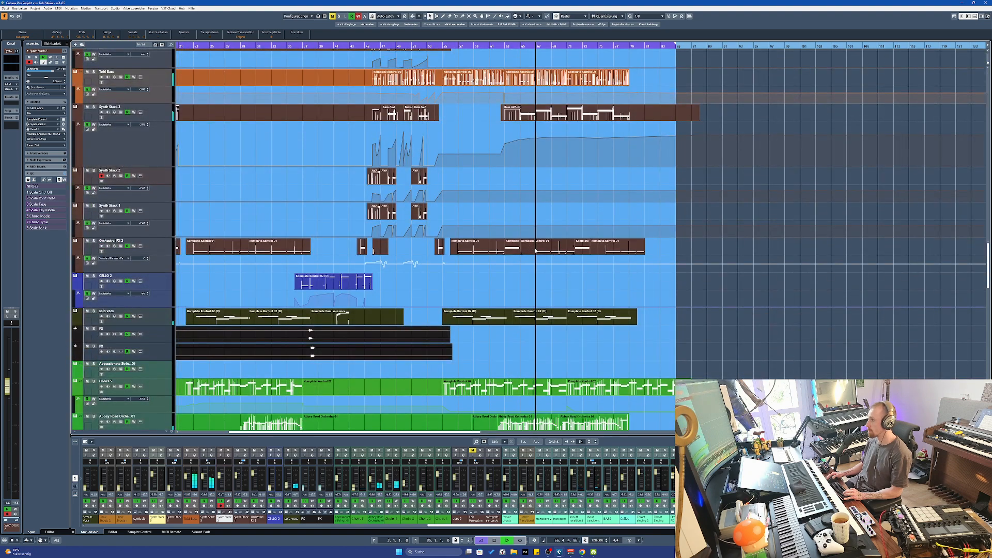
pyautogui.scroll(-8, 546, 237)
pyautogui.keyDown('ctrl'); pyautogui.scroll(3, 553, 258); pyautogui.keyUp('ctrl')
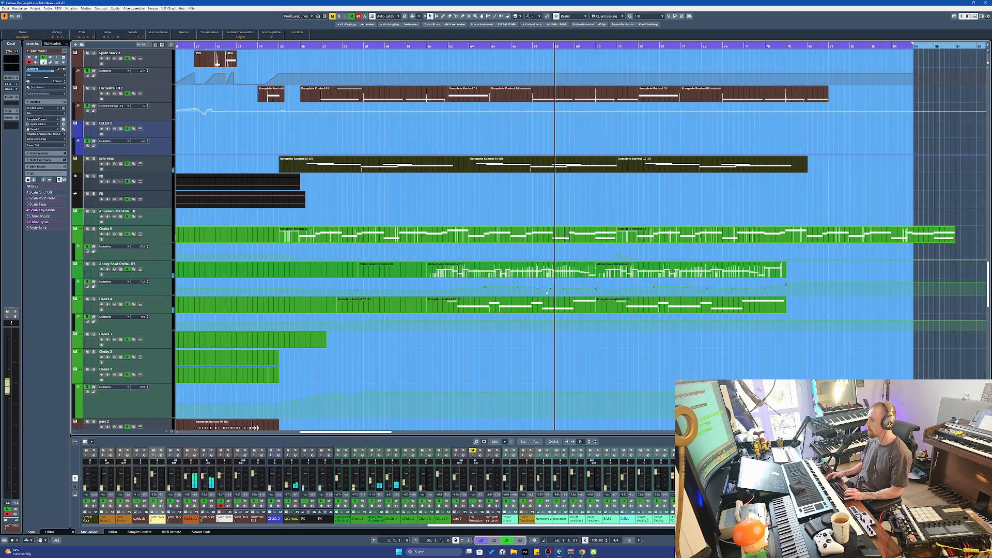
pyautogui.scroll(4, 560, 283)
pyautogui.scroll(20, 560, 284)
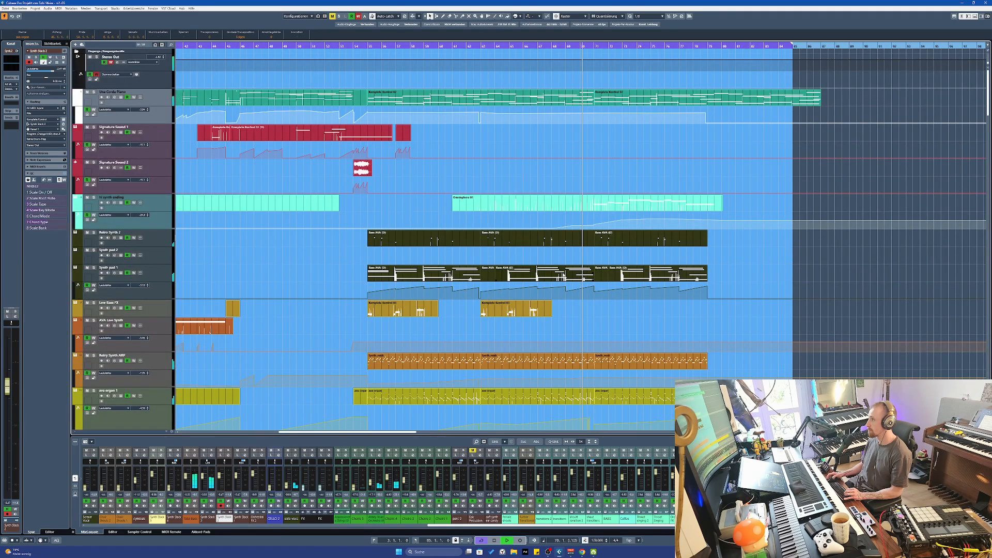
# Follow the song's closing section on the synth, organ and choir tracks, and stop the playback
pyautogui.scroll(-2, 589, 279)
pyautogui.keyDown('ctrl'); pyautogui.scroll(2, 599, 279); pyautogui.keyUp('ctrl')
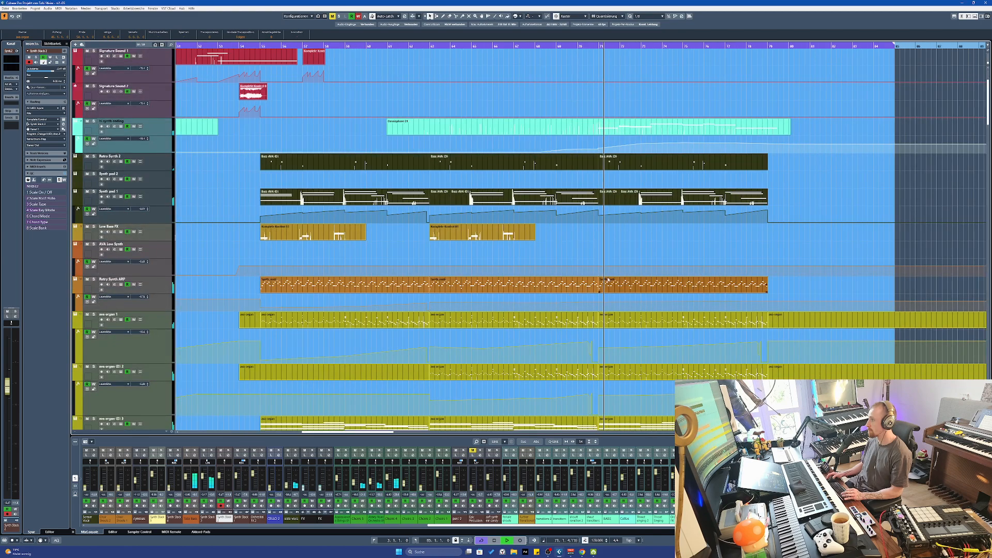
pyautogui.scroll(-15, 610, 279)
pyautogui.scroll(10, 621, 279)
pyautogui.keyDown('ctrl'); pyautogui.scroll(-3, 645, 232); pyautogui.keyUp('ctrl')
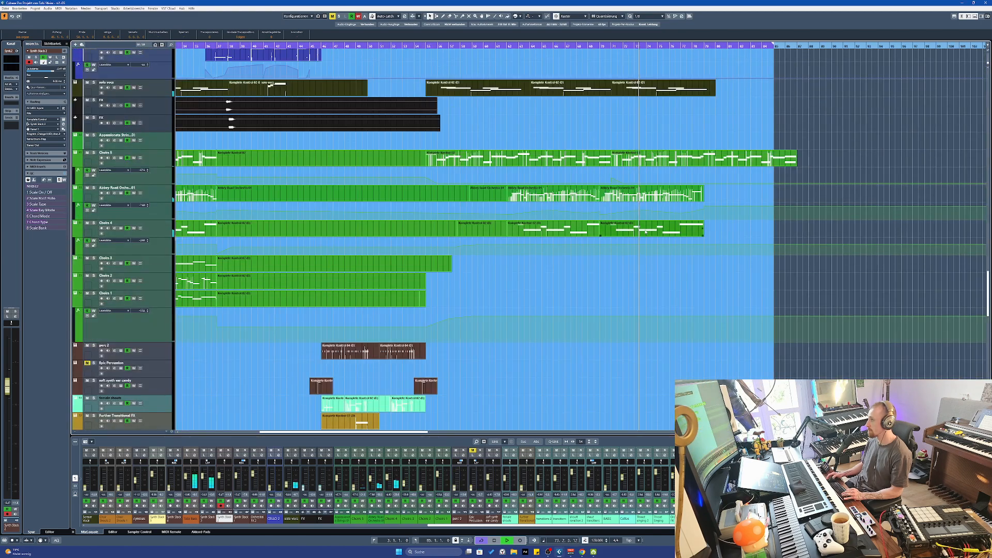
pyautogui.keyDown('ctrl'); pyautogui.scroll(2, 645, 232); pyautogui.keyUp('ctrl')
pyautogui.keyDown('ctrl'); pyautogui.scroll(1, 656, 233); pyautogui.keyUp('ctrl')
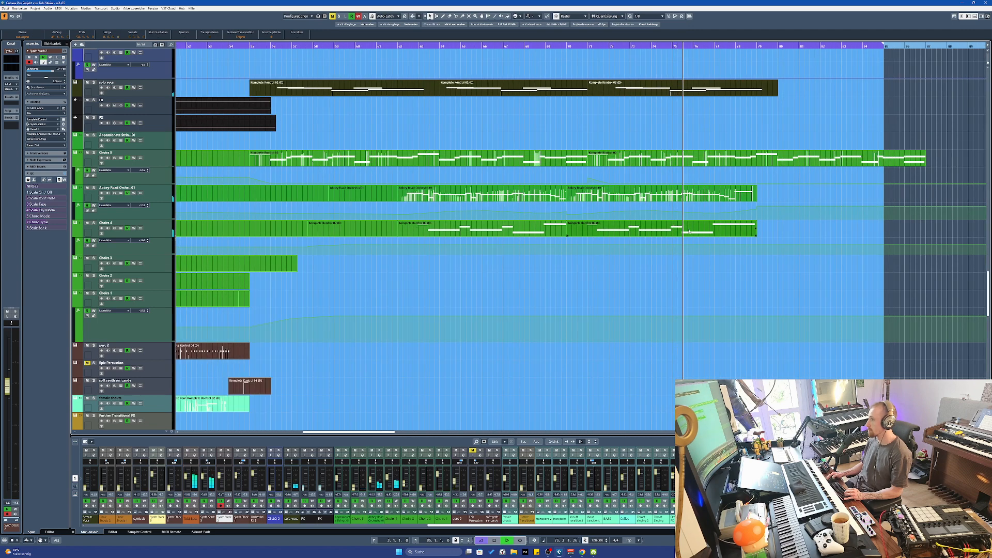
pyautogui.keyDown('ctrl'); pyautogui.scroll(-1, 688, 232); pyautogui.keyUp('ctrl')
pyautogui.scroll(-2, 687, 229)
pyautogui.scroll(2, 686, 226)
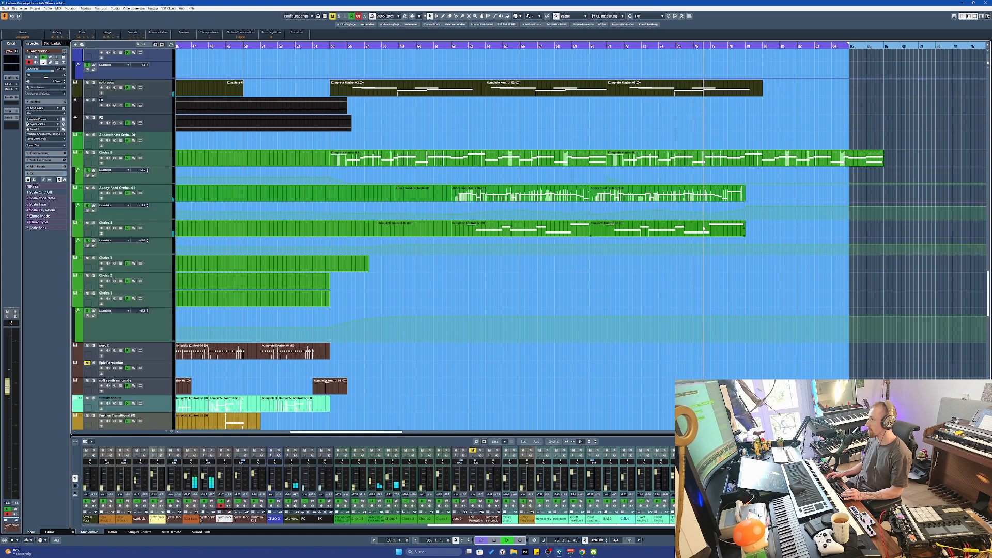
pyautogui.keyDown('ctrl'); pyautogui.scroll(-3, 703, 227); pyautogui.keyUp('ctrl')
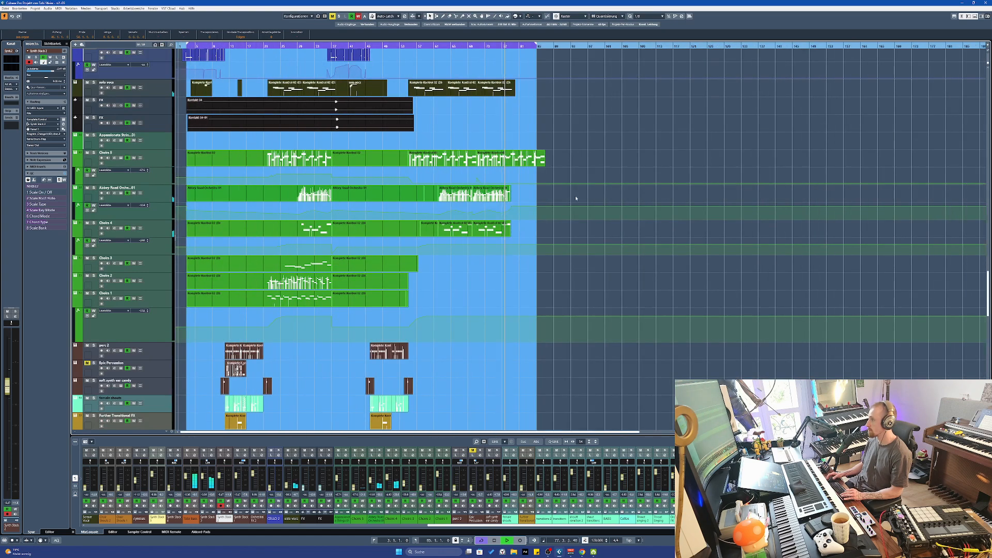
pyautogui.keyDown('ctrl'); pyautogui.scroll(2, 582, 198); pyautogui.keyUp('ctrl')
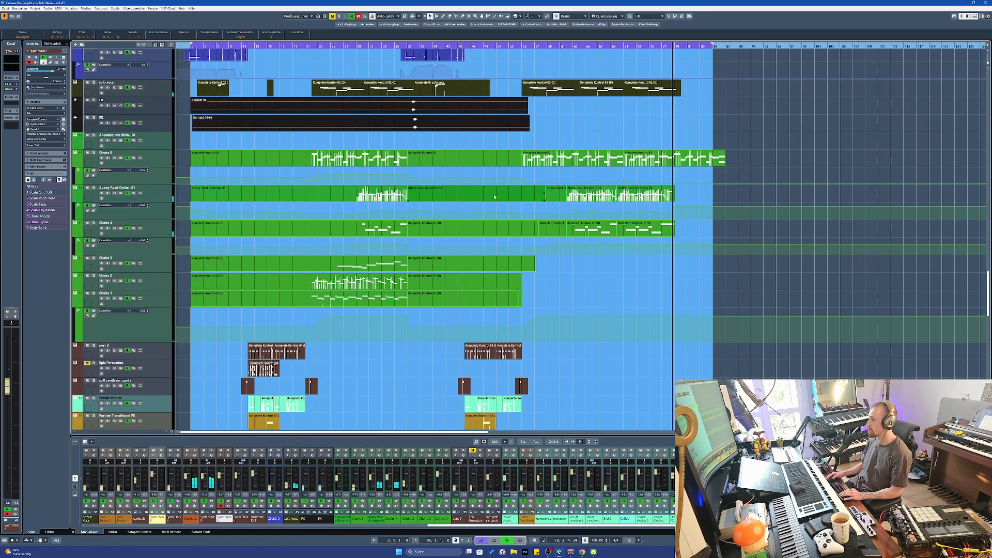
pyautogui.press('space')
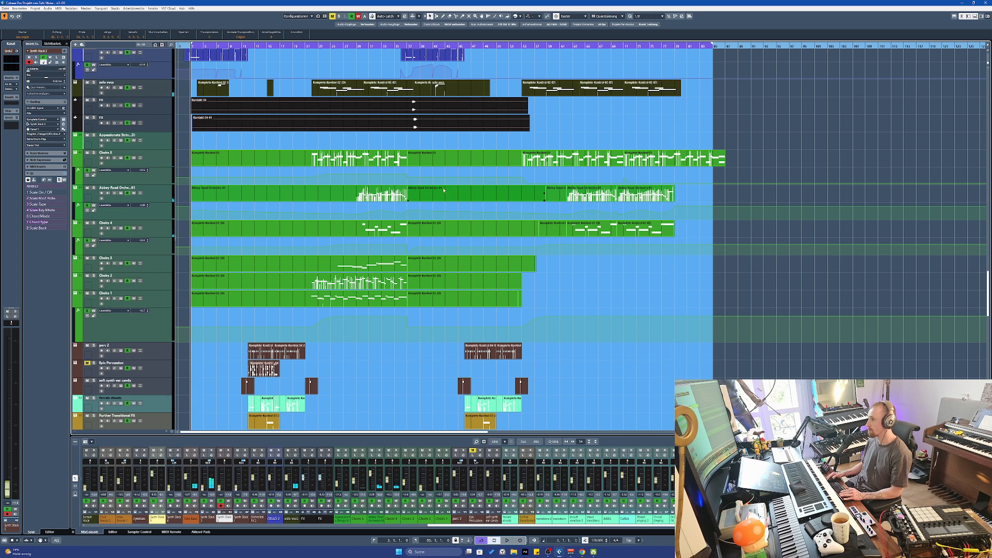
# Select the first event on the choir track directly above the Abbey Road orchestra track
pyautogui.keyDown('ctrl'); pyautogui.scroll(-1, 189, 199); pyautogui.keyUp('ctrl')
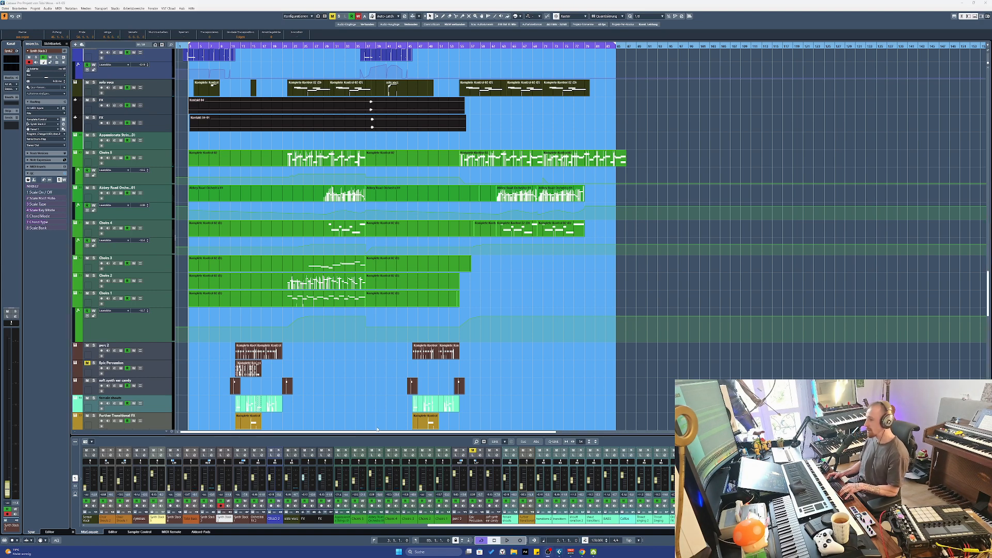
pyautogui.scroll(4, 334, 294)
pyautogui.click(339, 310)
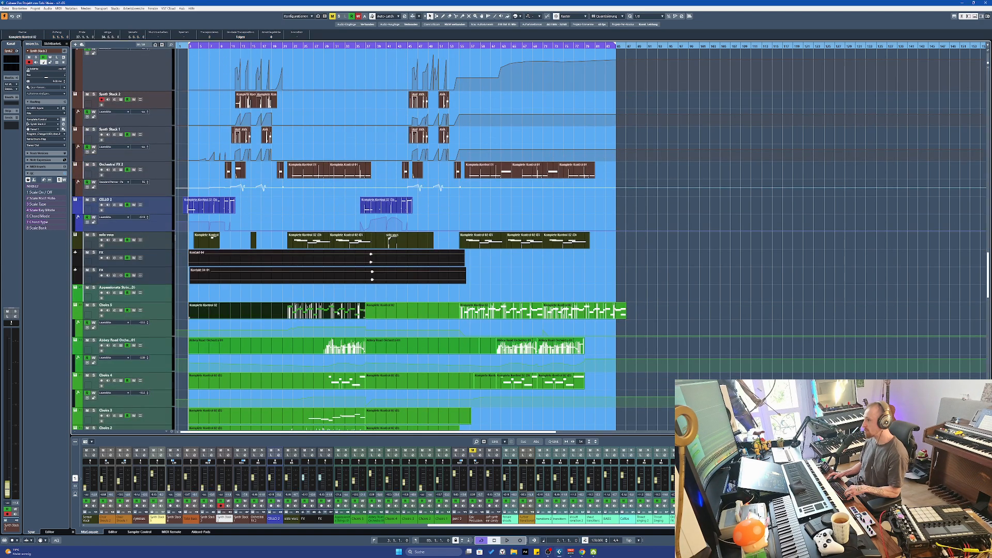
# Select the Una Corda Piano track and enlarge the timeline around the song's opening bars
pyautogui.scroll(2, 339, 310)
pyautogui.hscroll(-2, 357, 310)
pyautogui.scroll(-1, 363, 310)
pyautogui.scroll(-1, 281, 265)
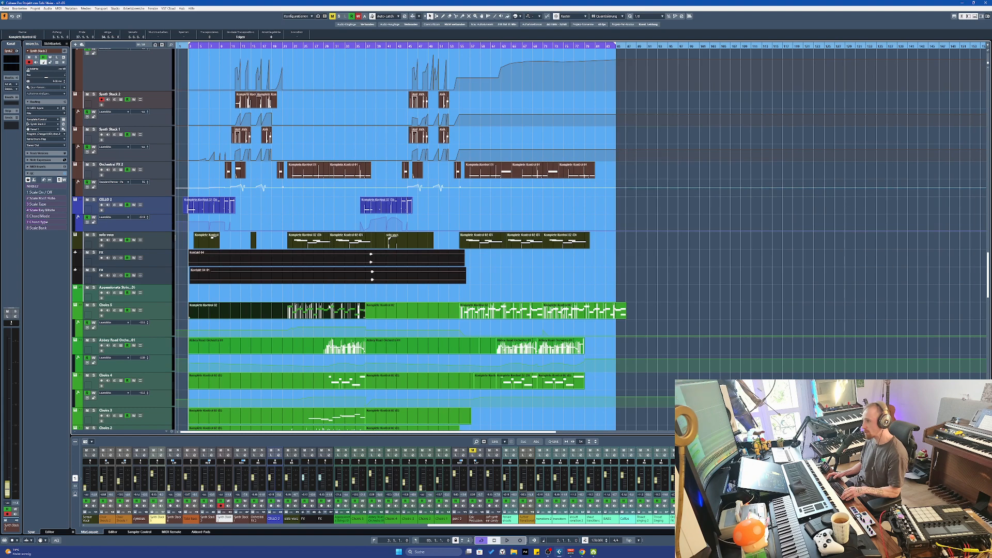
pyautogui.scroll(10, 281, 265)
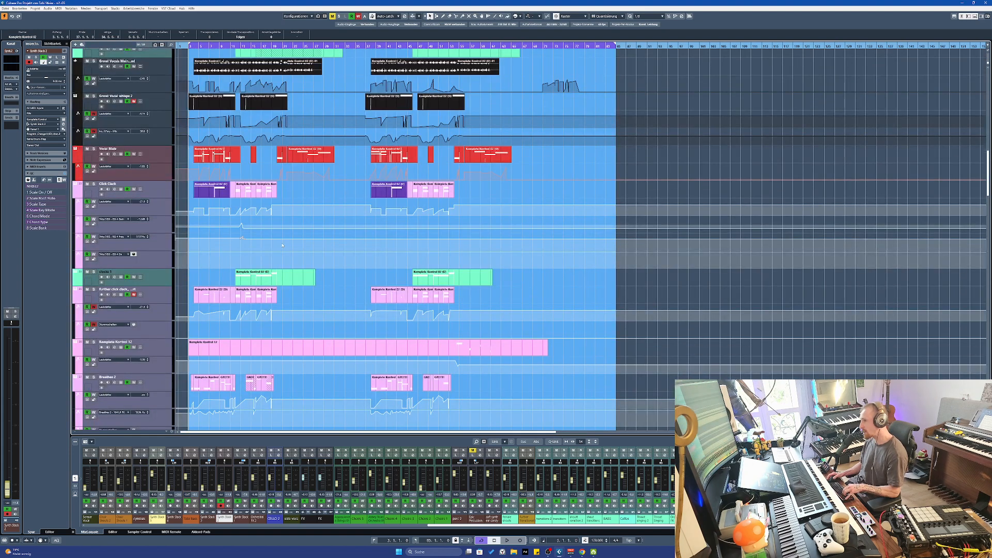
pyautogui.scroll(10, 269, 232)
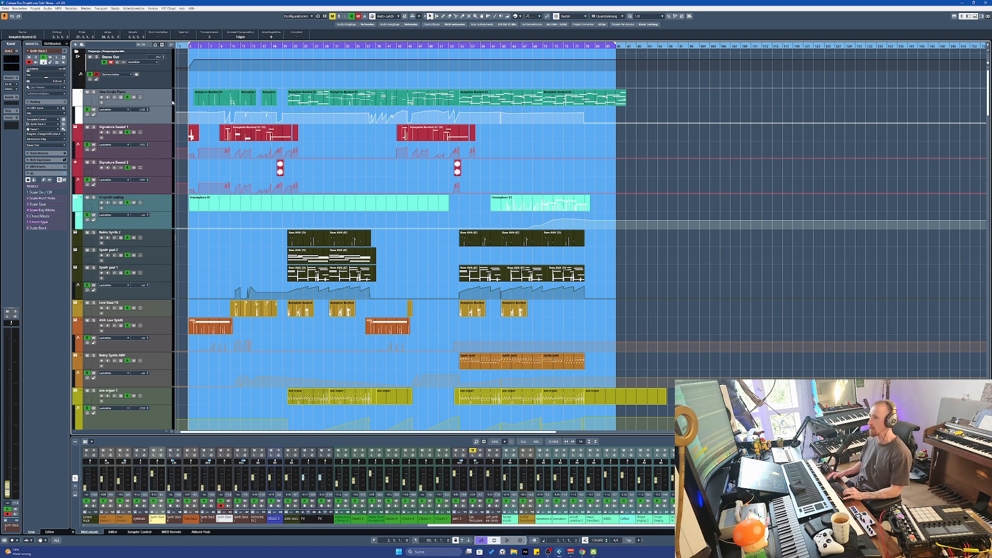
pyautogui.click(232, 111)
pyautogui.press('h')
pyautogui.press('h')
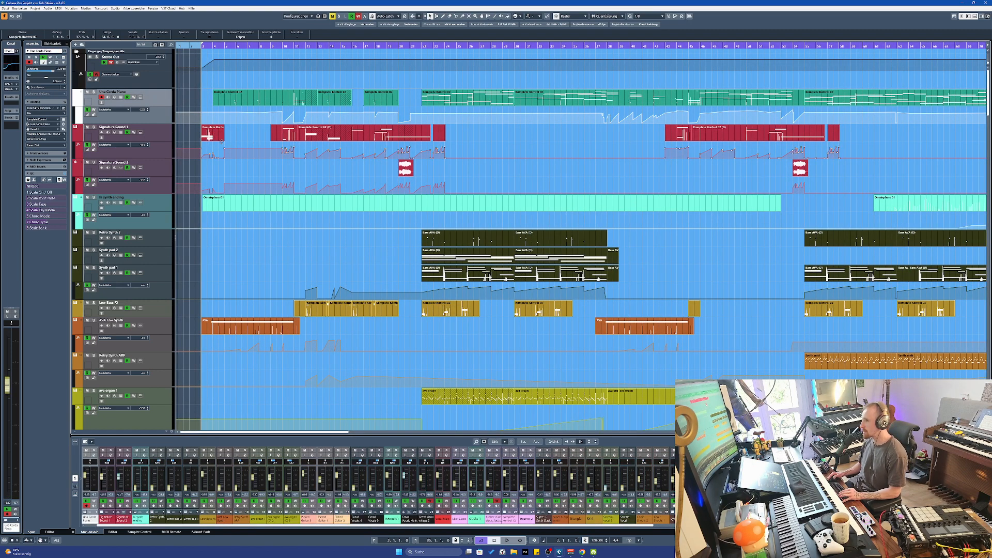
# Look over the opening section's tracks from the signature sounds through the synth stacks and cello to the choirs
pyautogui.scroll(-15, 225, 149)
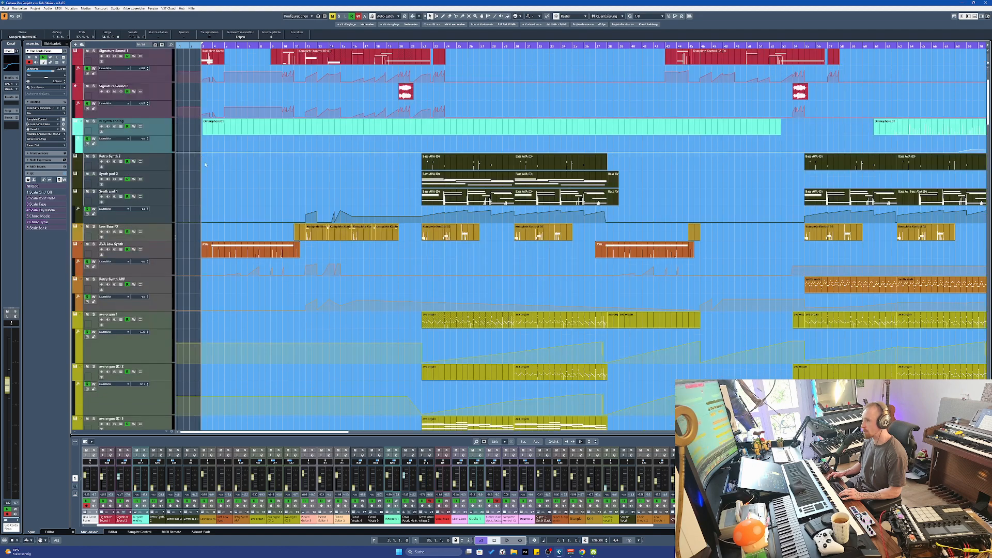
pyautogui.scroll(-15, 221, 195)
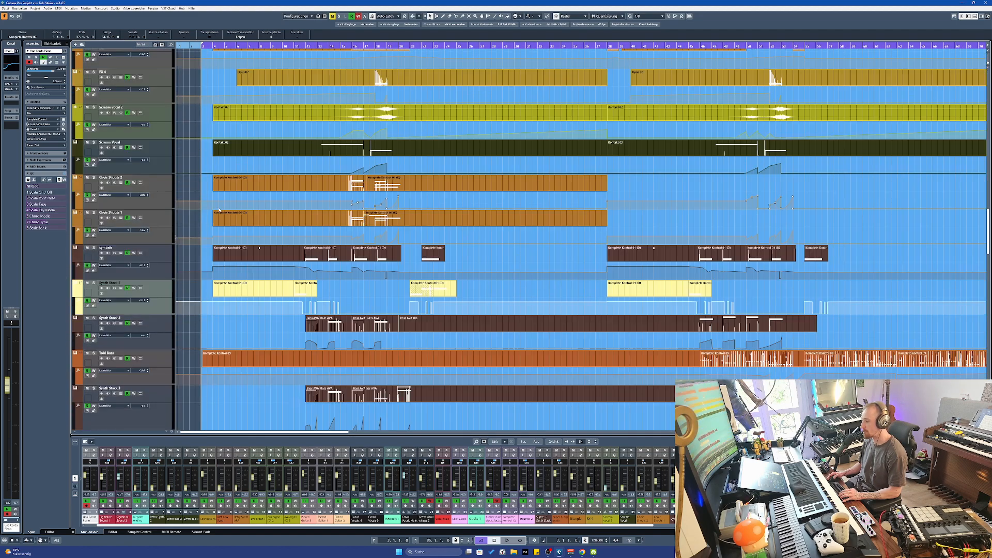
pyautogui.click(220, 215)
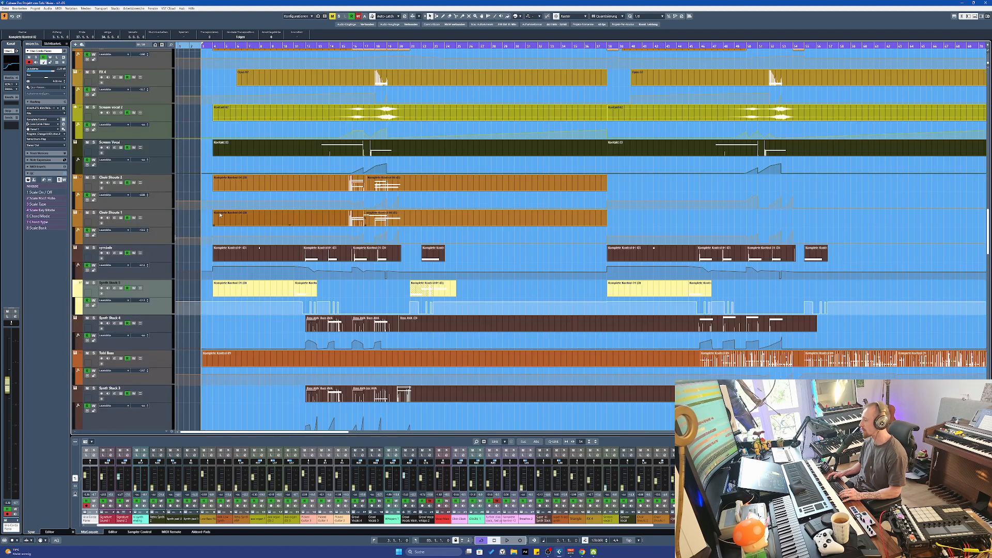
pyautogui.scroll(-4, 228, 225)
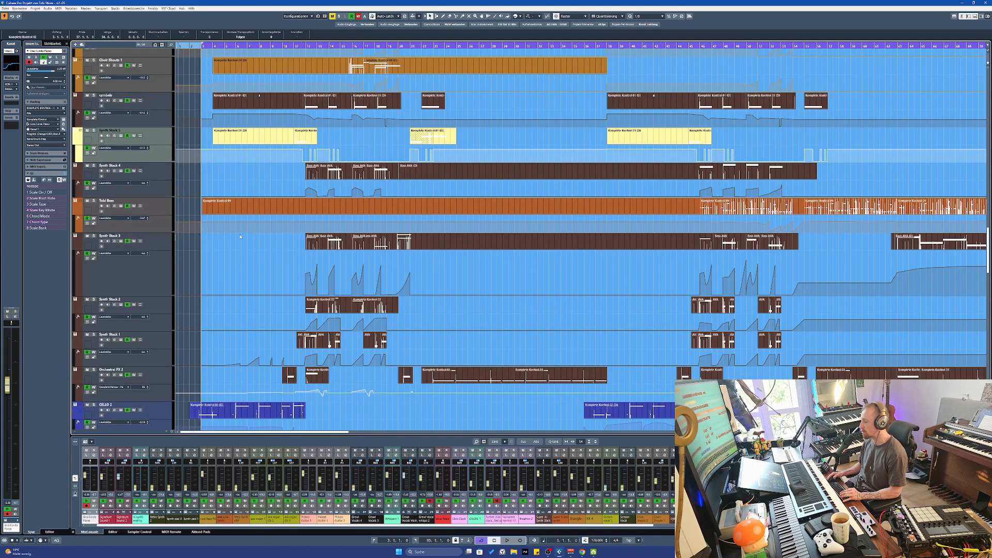
pyautogui.scroll(-6, 241, 237)
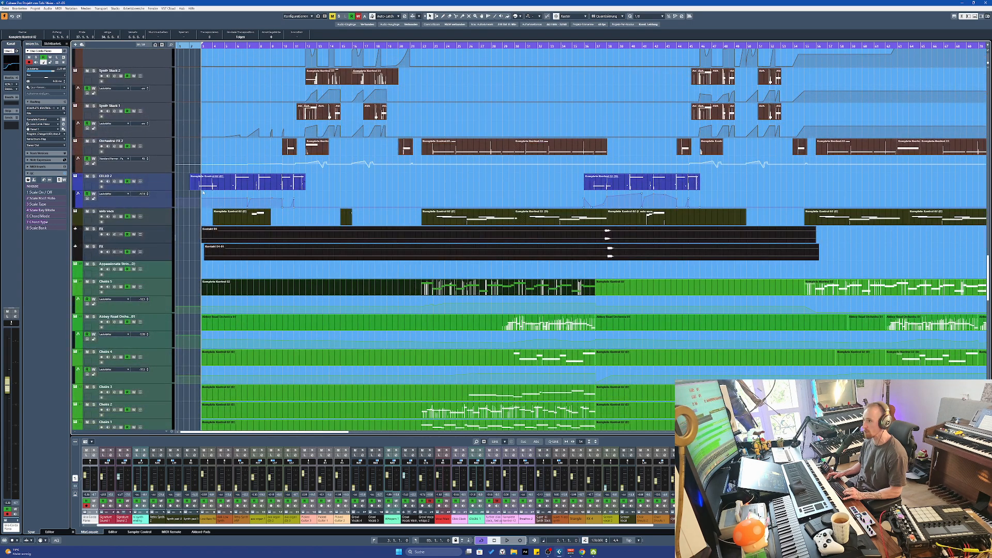
pyautogui.scroll(15, 212, 192)
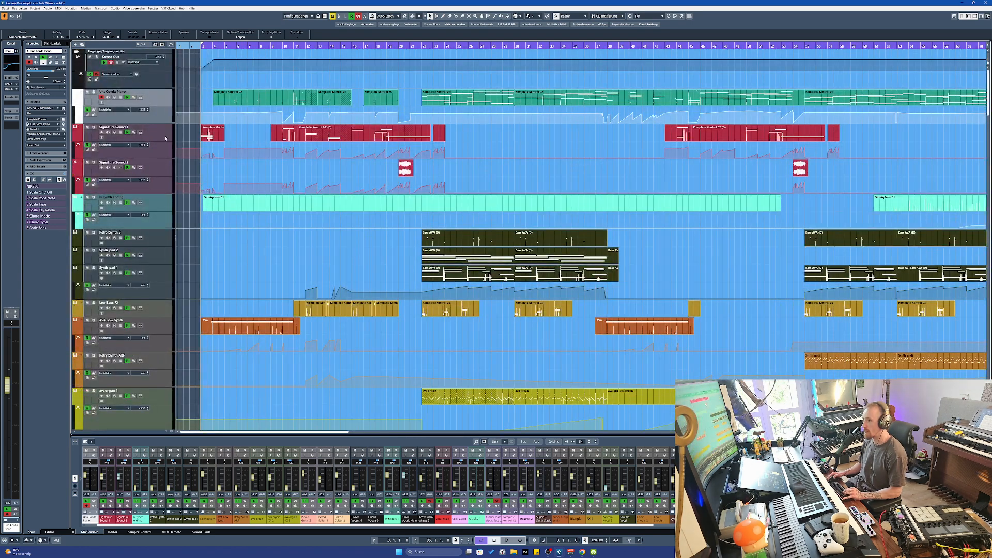
# Solo the Signature Sound 1 track, enlarge its opening bars and open its Komplete Kontrol instrument
pyautogui.click(165, 138)
pyautogui.press('h')
pyautogui.press('h')
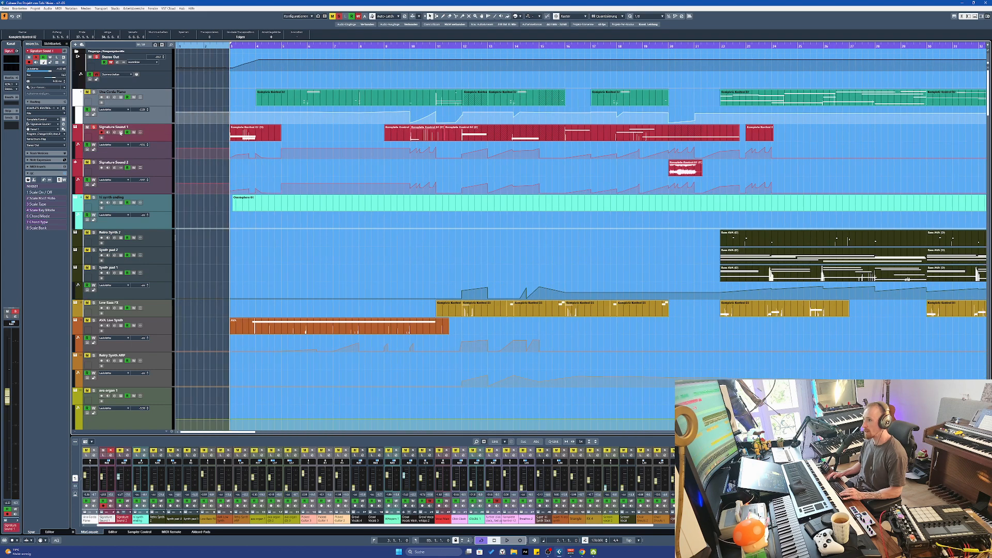
pyautogui.click(121, 133)
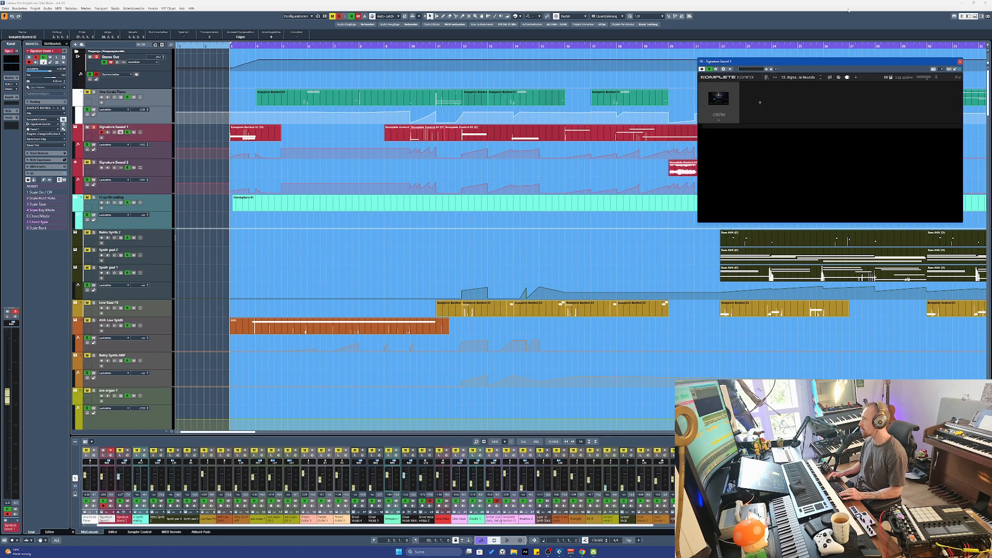
# Move the Signature Sound 1 instrument window over the arrangement and look through the GROTH presets in its library browser
pyautogui.moveTo(845, 61); pyautogui.dragTo(497, 140)
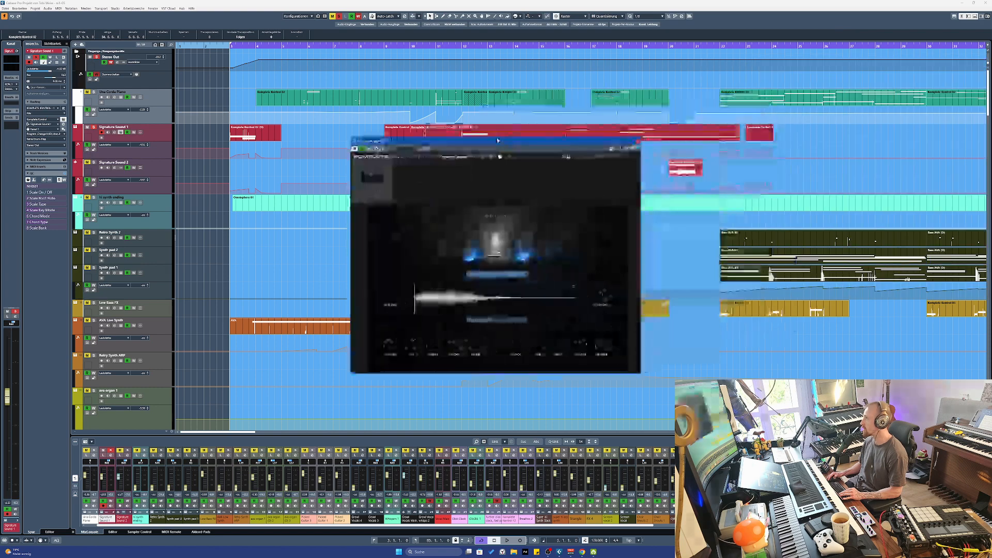
pyautogui.click(419, 158)
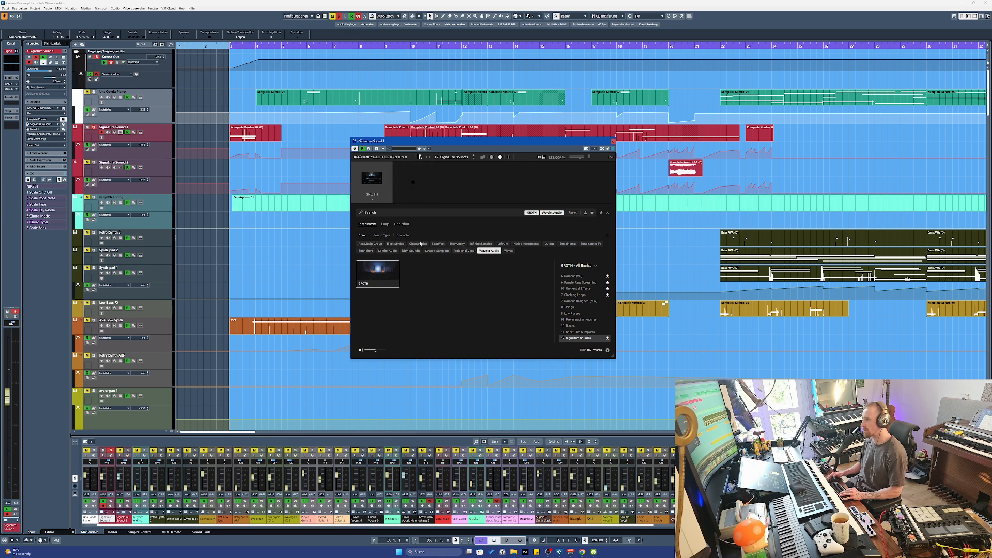
pyautogui.scroll(2, 589, 308)
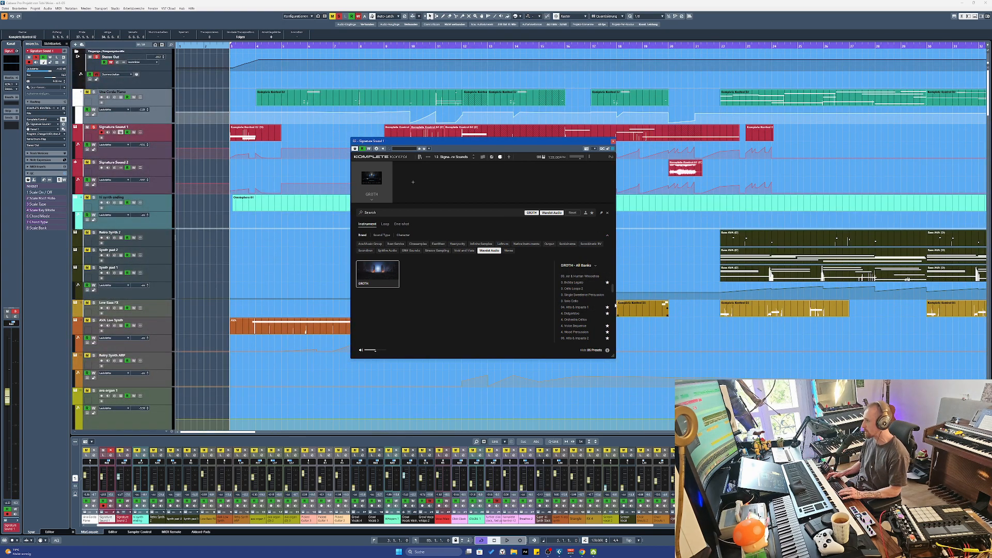
pyautogui.scroll(3, 596, 310)
pyautogui.click(419, 157)
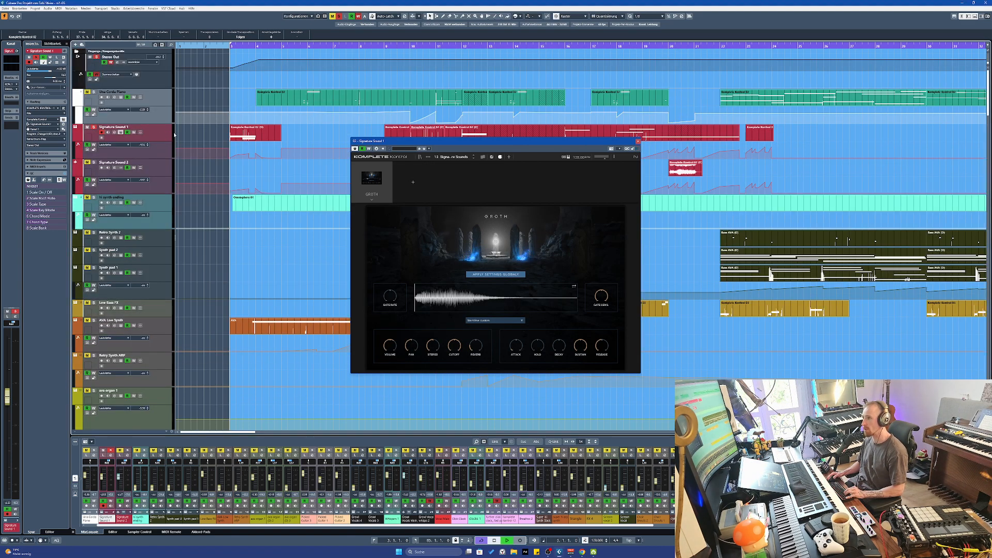
# Audition the soloed Signature Sound 1 track over the opening bars and close its instrument window
pyautogui.press('h')
pyautogui.press('space')
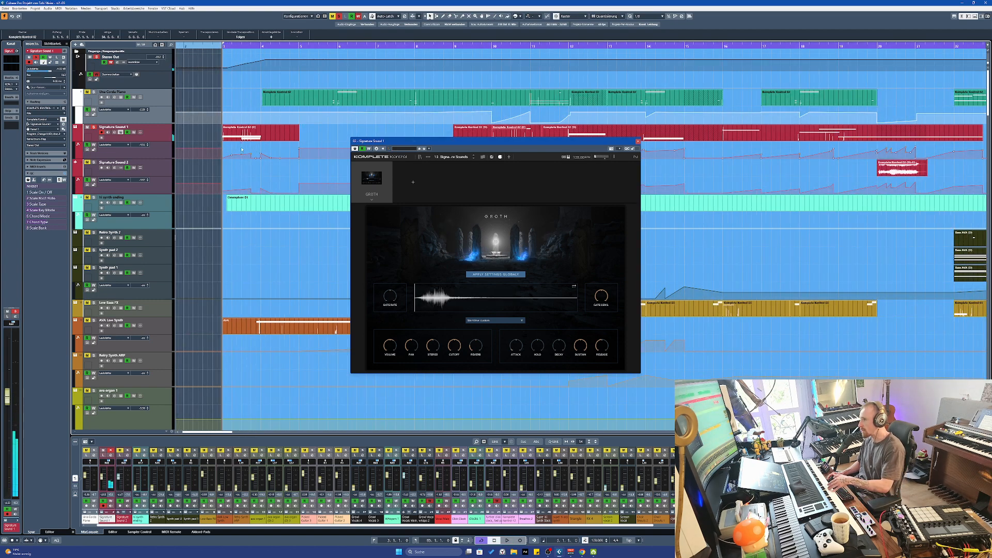
pyautogui.click(638, 141)
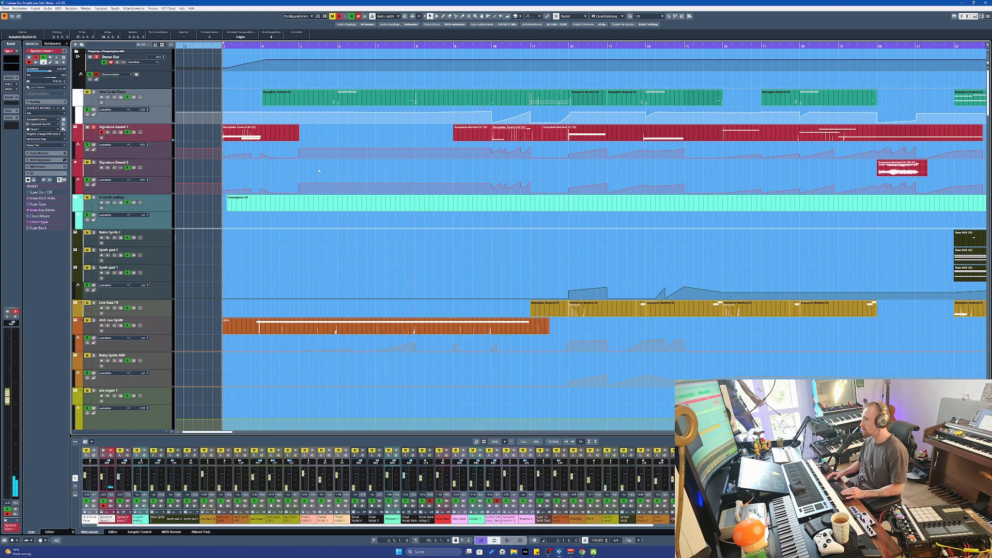
# Release the Signature Sound 1 solo and play the full arrangement from bar 4
pyautogui.press('h')
pyautogui.press('h')
pyautogui.press('g')
pyautogui.press('g')
pyautogui.press('g')
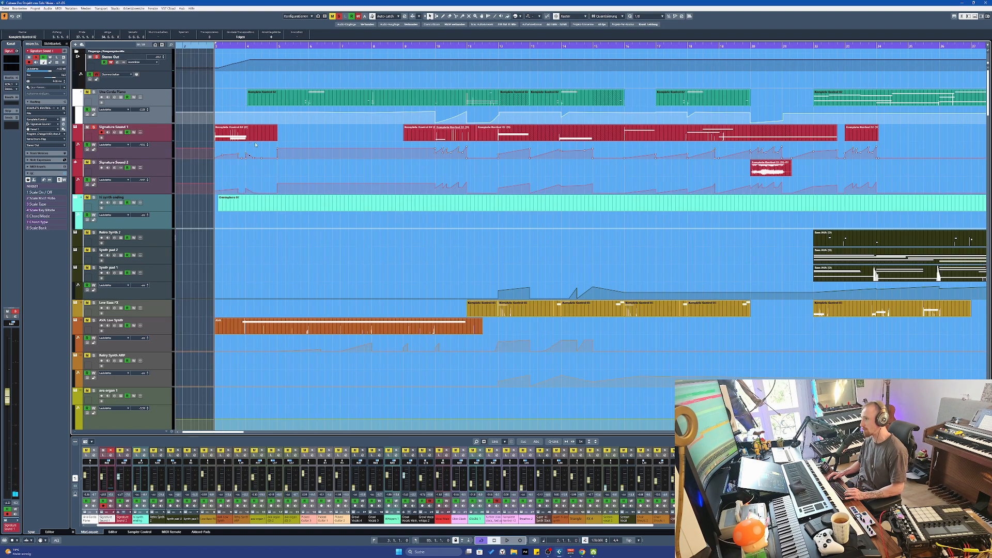
pyautogui.click(251, 46)
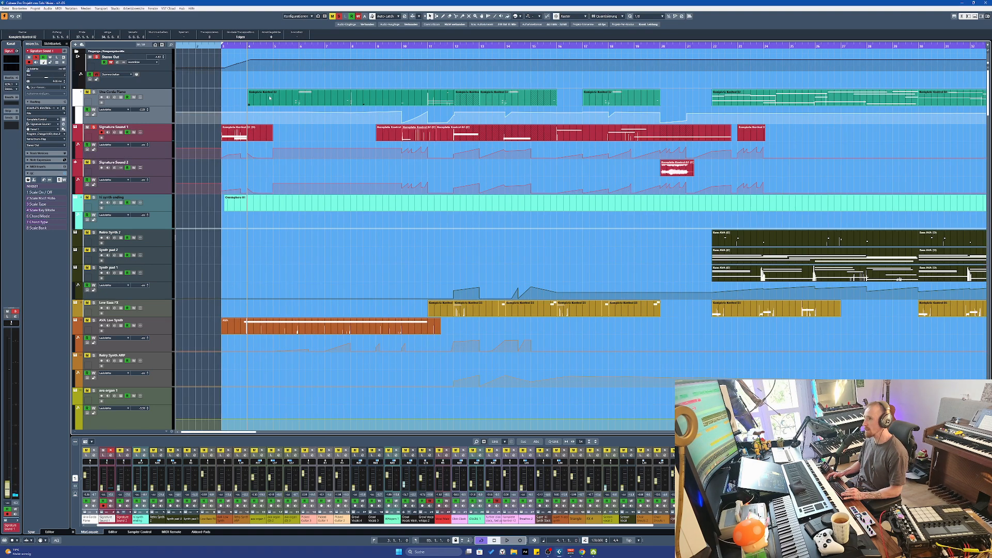
pyautogui.press('g')
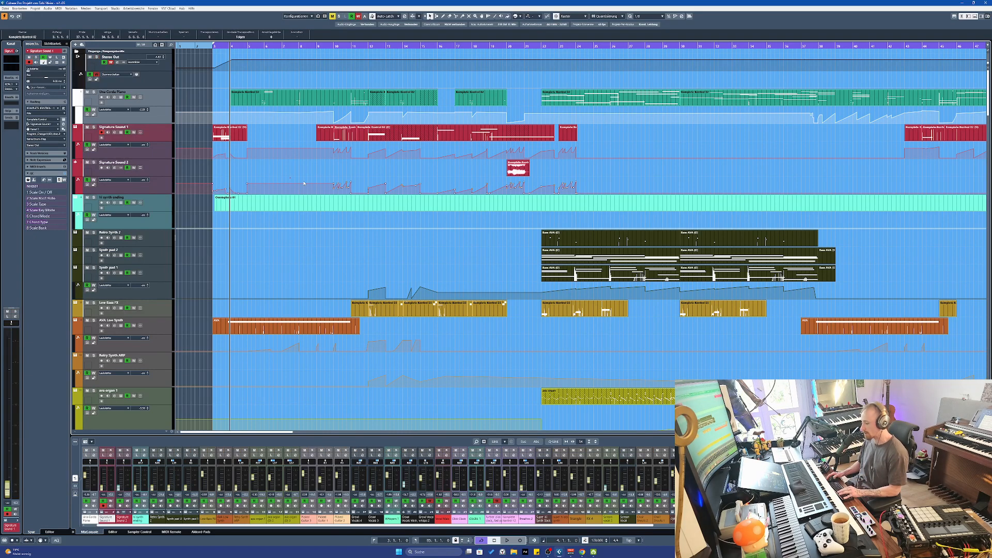
pyautogui.press('space')
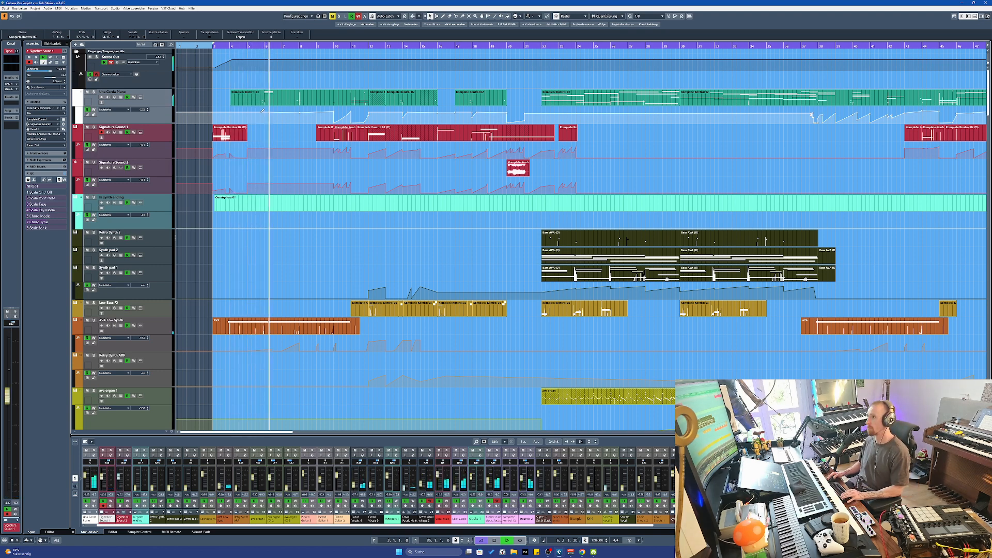
pyautogui.scroll(3, 277, 96)
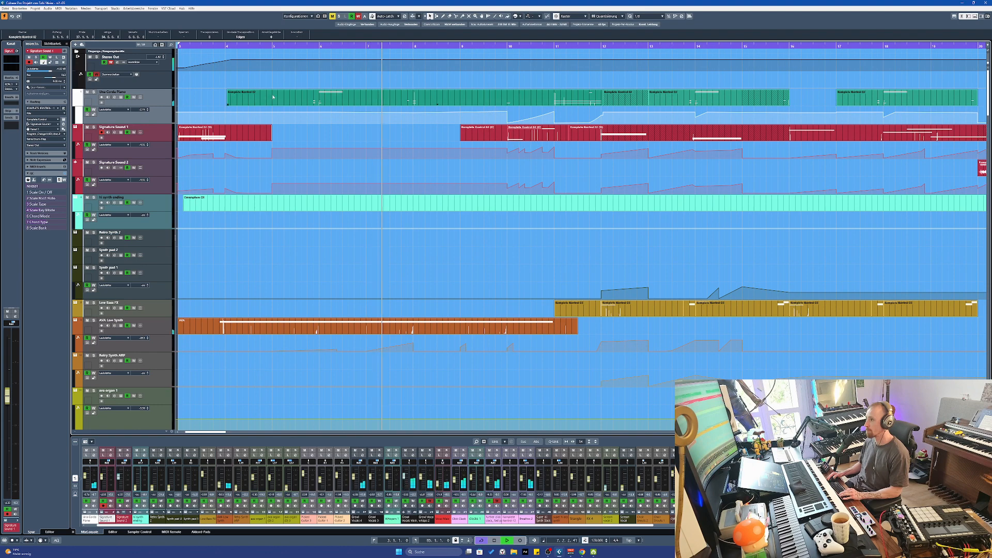
pyautogui.press('space')
# Select the vocal tracks from Growl Vocals 4 through Growl Vocal whisps 2 and solo them together
pyautogui.press('g')
pyautogui.press('g')
pyautogui.press('g')
pyautogui.press('g')
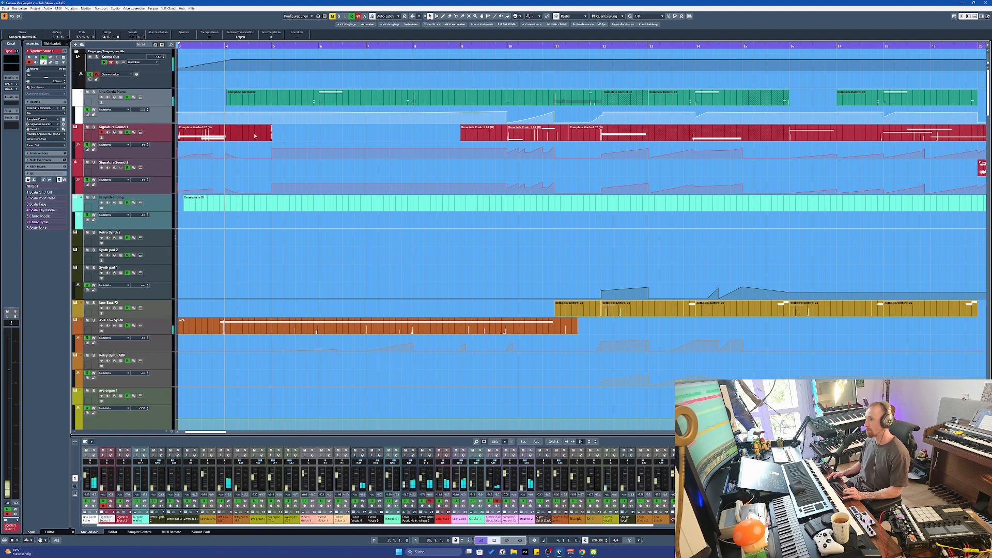
pyautogui.scroll(-5, 266, 270)
pyautogui.scroll(-2, 262, 268)
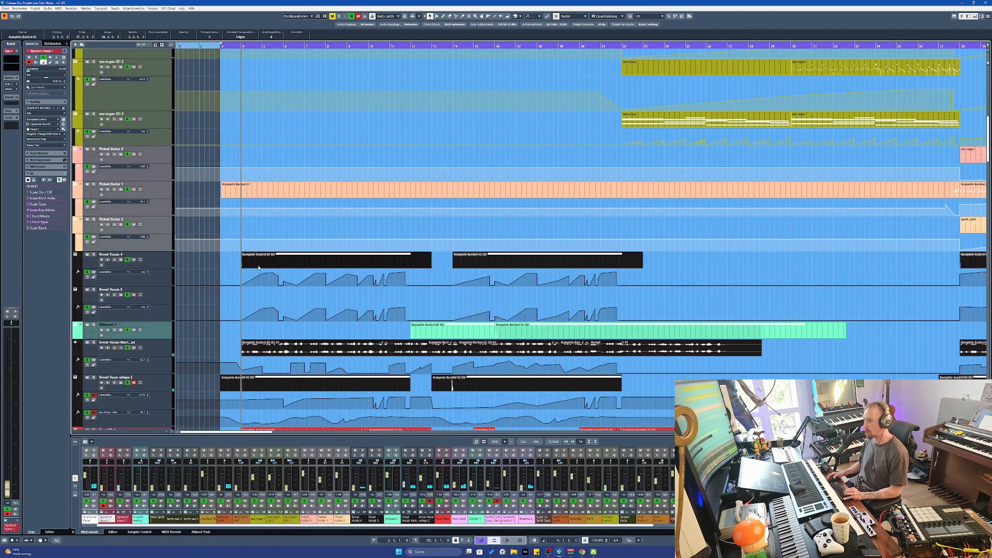
pyautogui.click(171, 266)
pyautogui.scroll(-4, 171, 266)
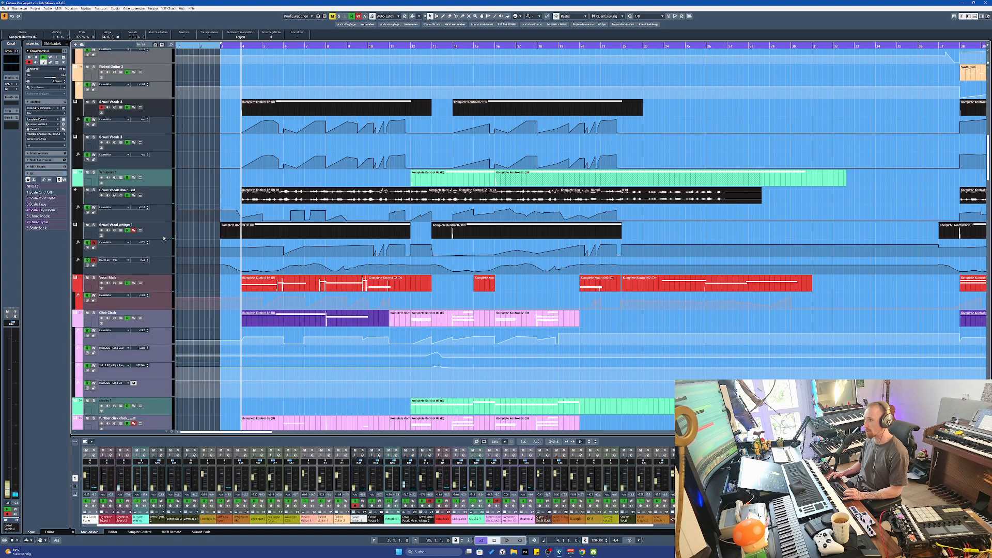
pyautogui.keyDown('shift'); pyautogui.click(119, 234); pyautogui.keyUp('shift')
pyautogui.click(94, 224)
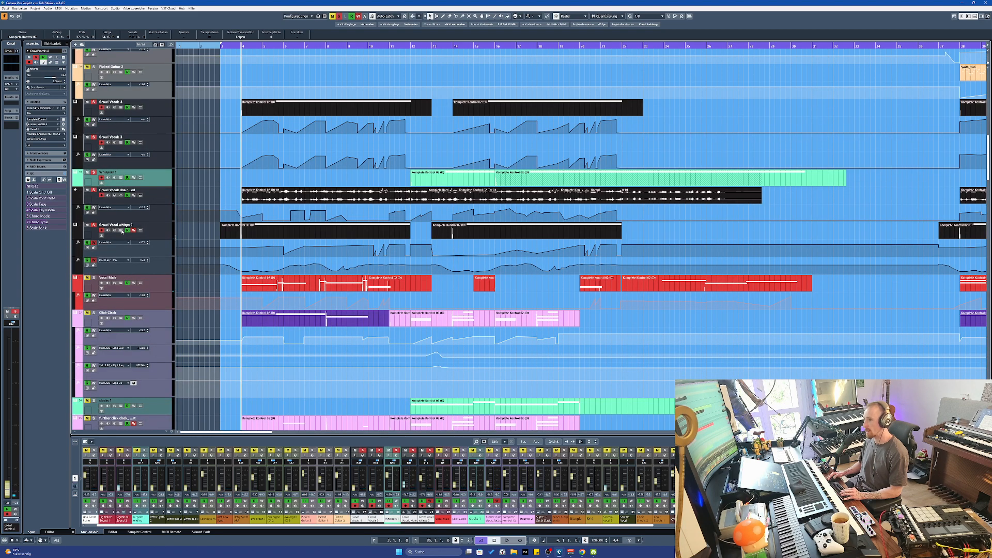
# Open the Komplete Kontrol instruments of the Growl Vocal whisps 2 and Whispers 1 tracks
pyautogui.click(120, 230)
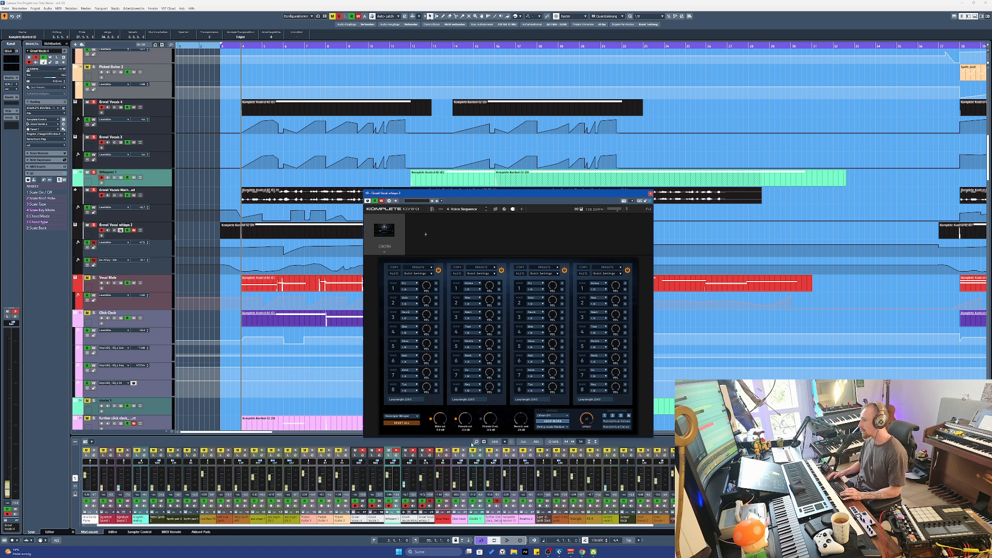
pyautogui.click(121, 178)
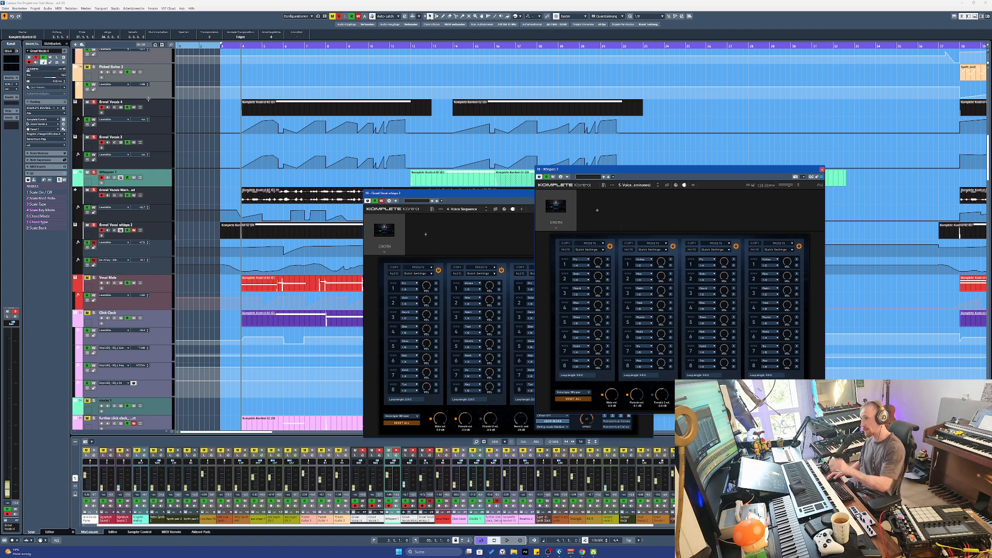
pyautogui.hscroll(2, 269, 113)
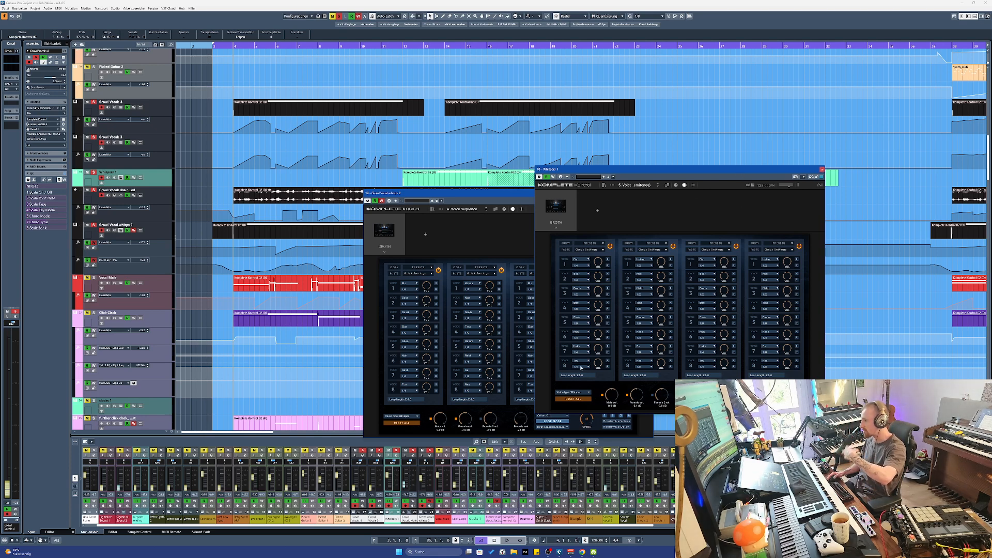
# Select the first event on the Growl Vocals Main audio track and open the track's Fury distortion plug-in
pyautogui.click(284, 196)
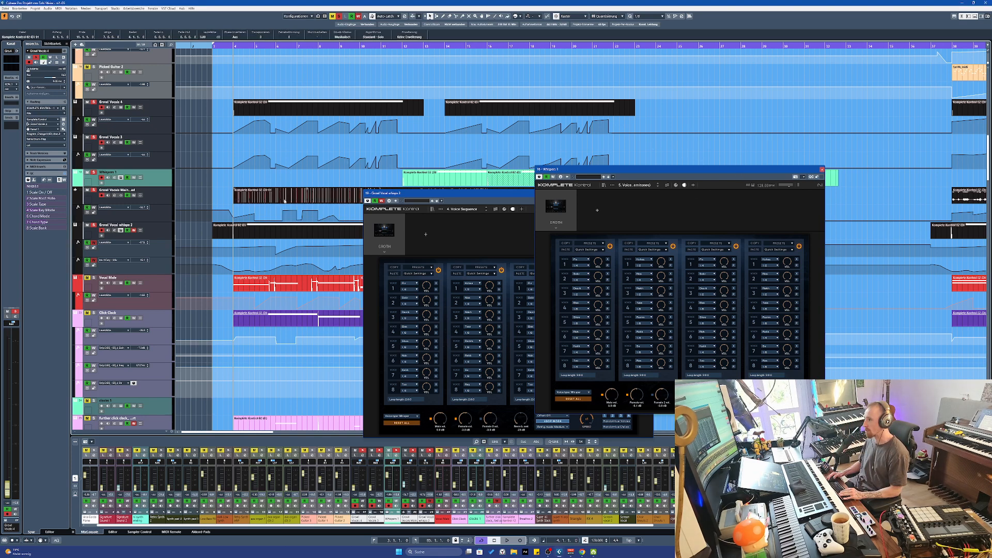
pyautogui.scroll(4, 284, 197)
pyautogui.scroll(-2, 284, 197)
pyautogui.click(167, 194)
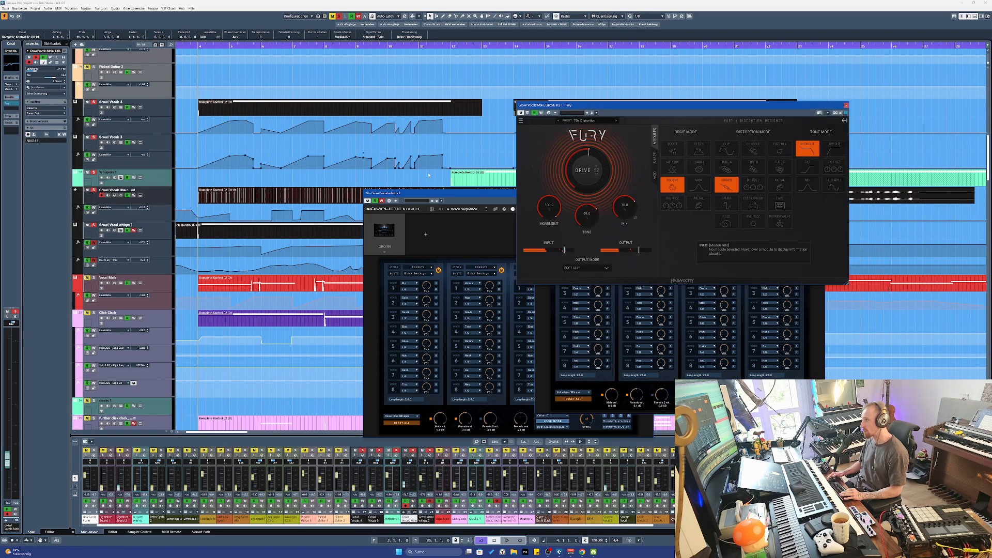
# Play the soloed vocals from bar 4 while viewing the Growl Vocal whisps 2 voice sequence, and close that instrument window
pyautogui.click(245, 200)
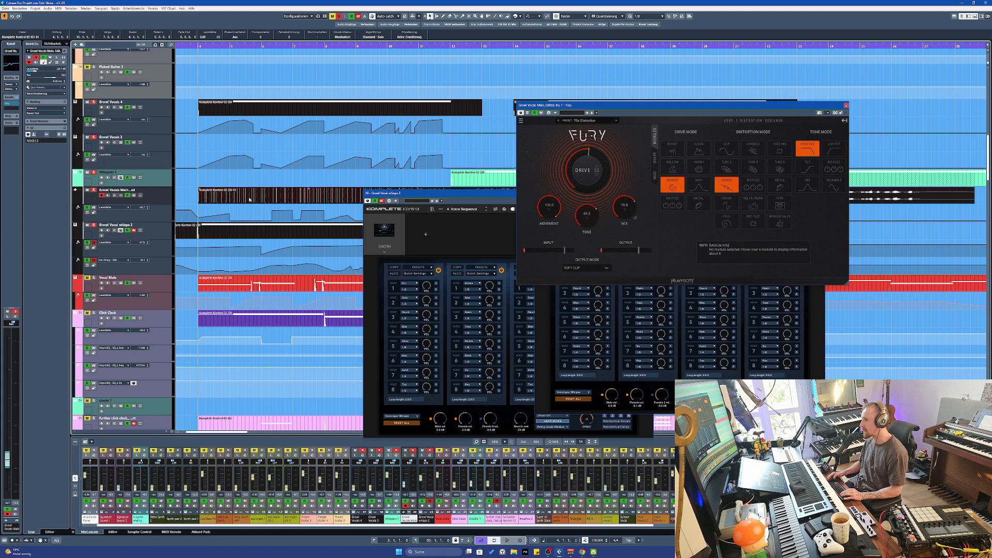
pyautogui.scroll(-2, 245, 201)
pyautogui.press('space')
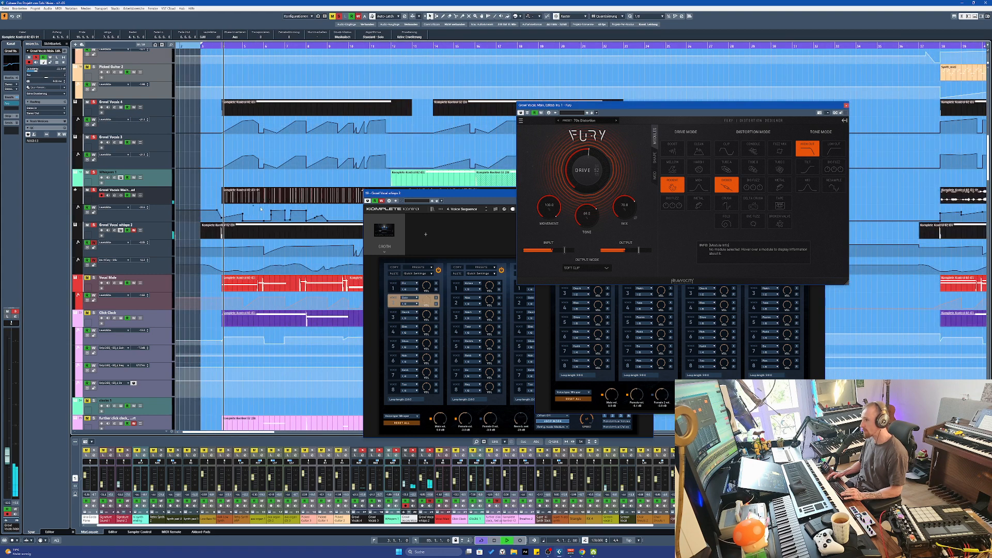
pyautogui.click(447, 209)
pyautogui.moveTo(447, 194); pyautogui.dragTo(422, 203)
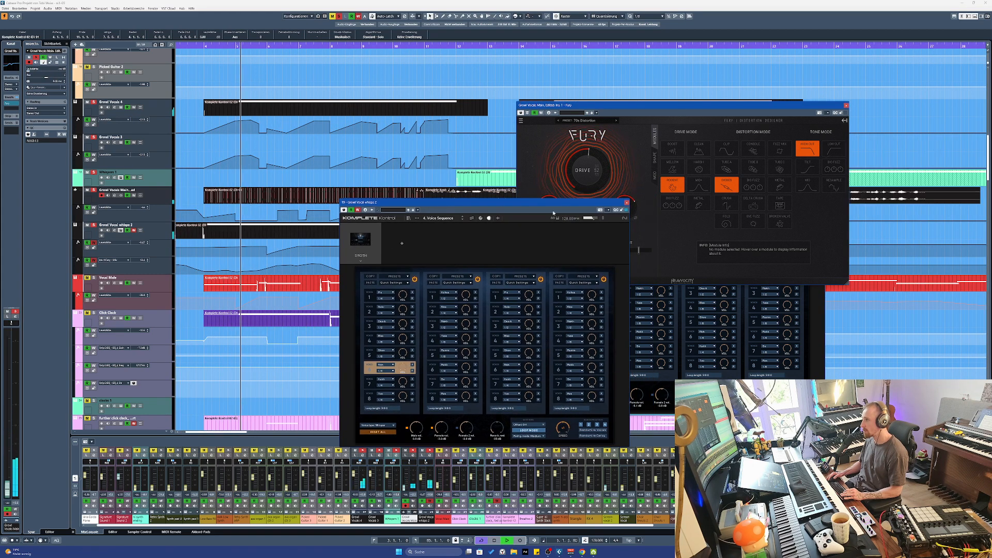
pyautogui.click(607, 210)
pyautogui.hscroll(-2, 316, 206)
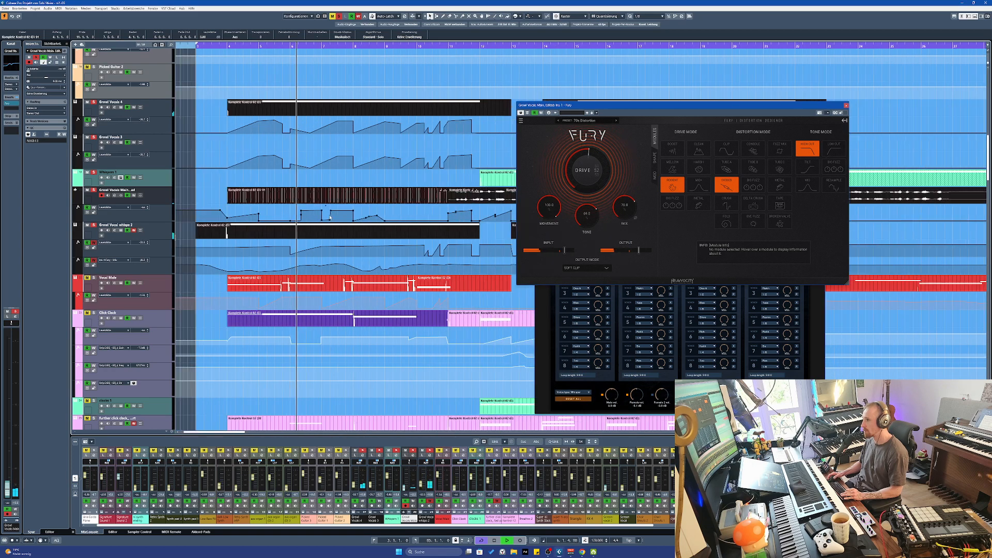
pyautogui.press('space')
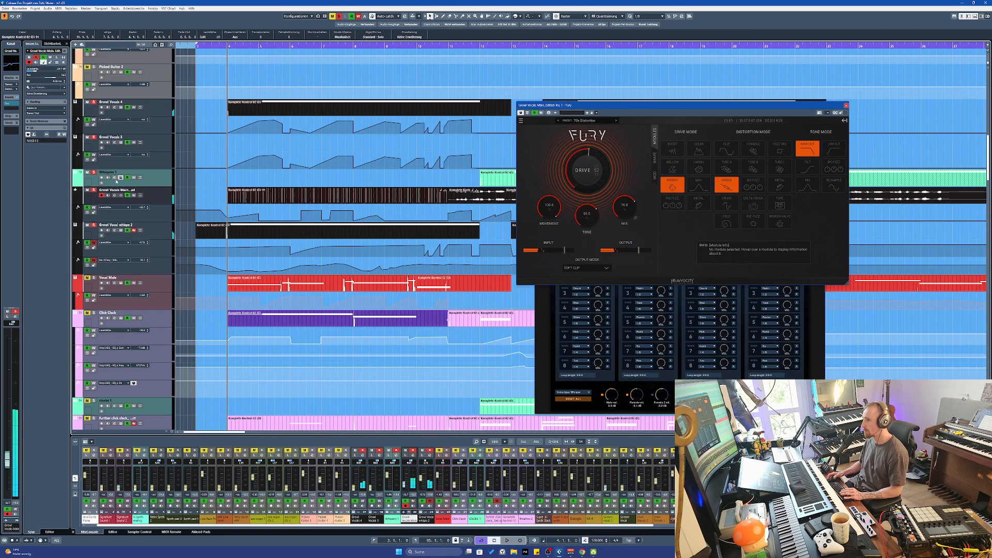
# Examine the volume automation and the first audio event of the Growl Vocals Main track
pyautogui.click(260, 215)
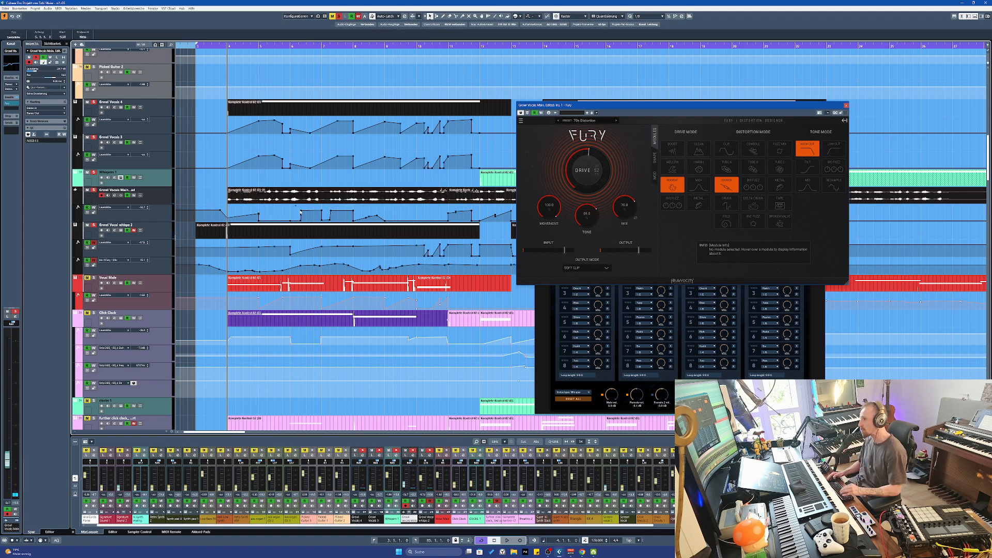
pyautogui.press('g')
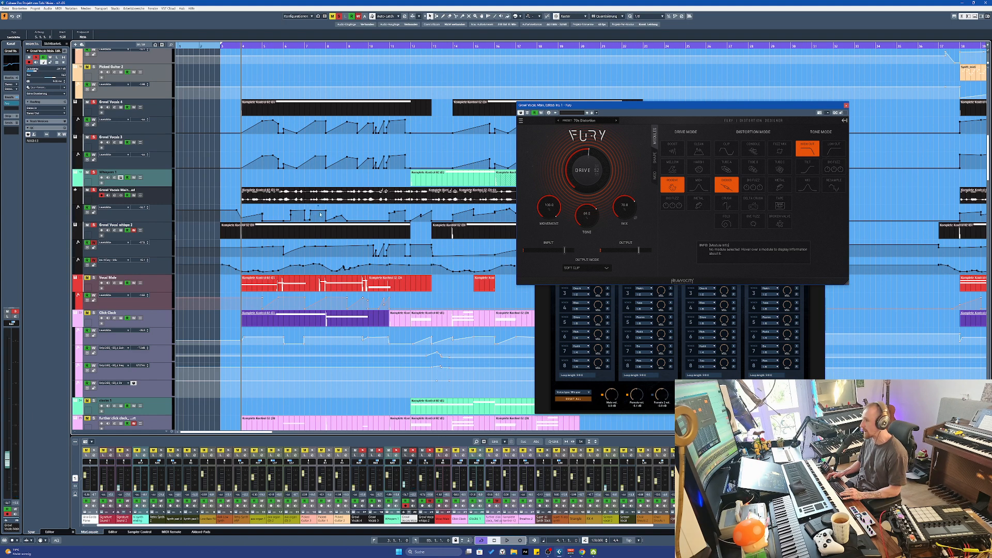
pyautogui.hscroll(4, 299, 168)
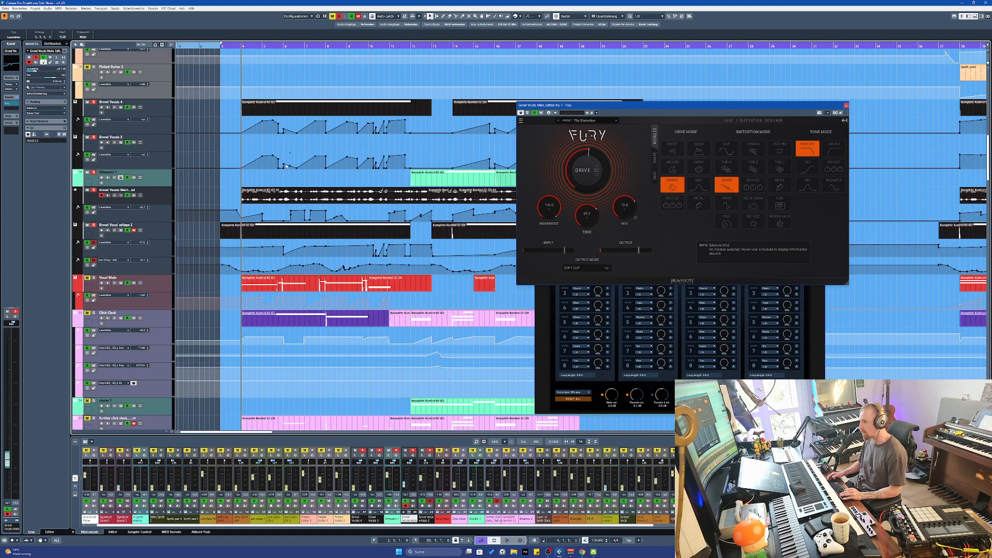
pyautogui.hscroll(-4, 298, 168)
pyautogui.click(288, 200)
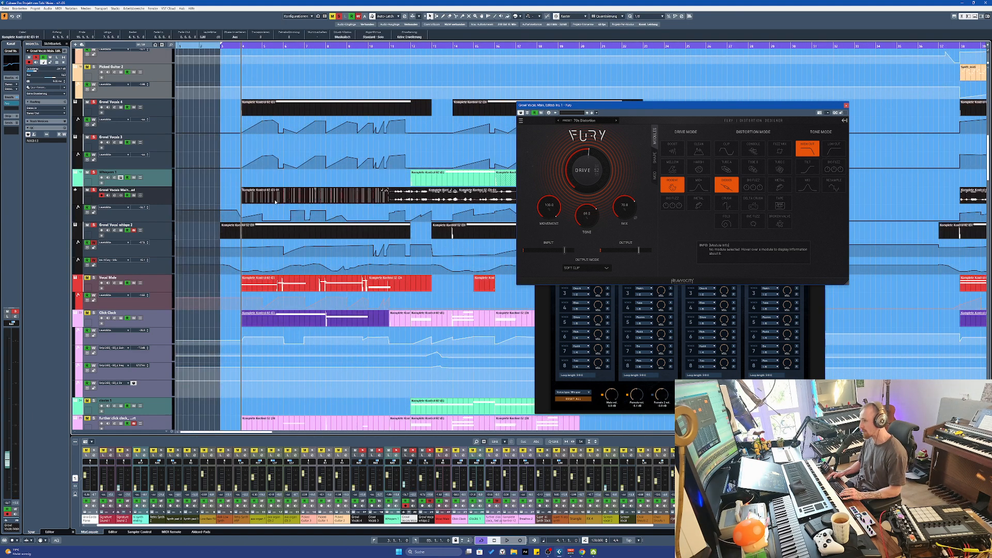
pyautogui.keyDown('ctrl'); pyautogui.click(306, 199); pyautogui.keyUp('ctrl')
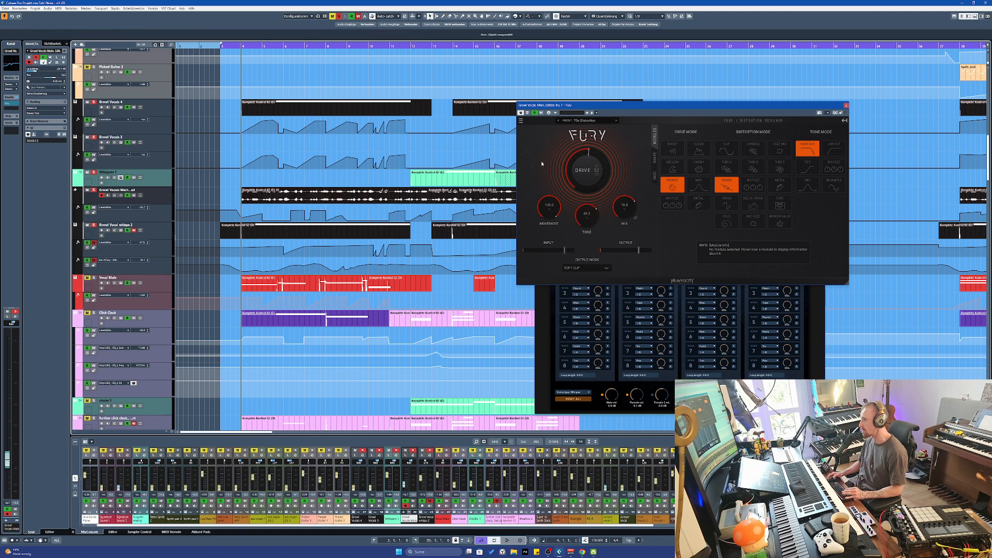
# Play the soloed vocals with the Fury plug-in in view and bring the Whispers 1 instrument to the front
pyautogui.moveTo(617, 109); pyautogui.dragTo(599, 96)
pyautogui.press('space')
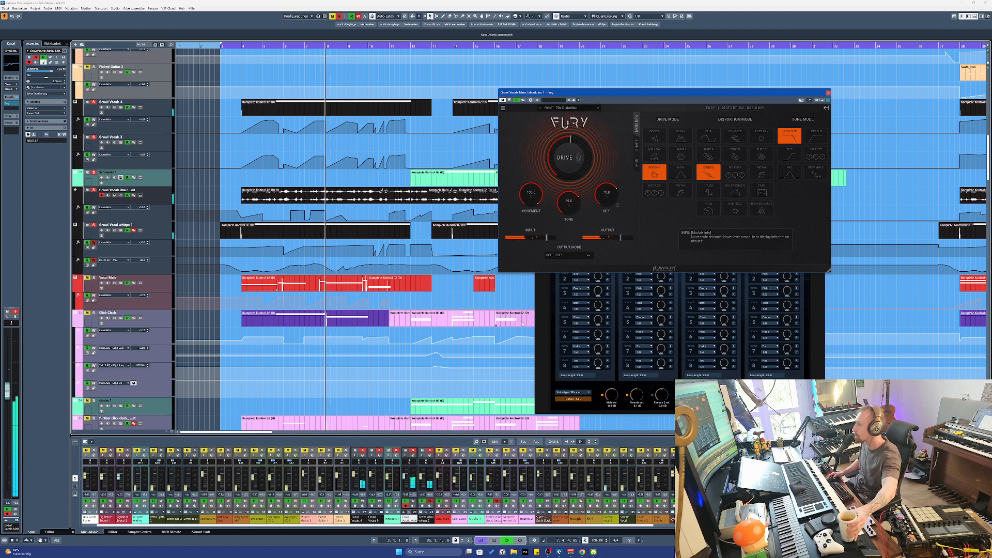
pyautogui.click(539, 309)
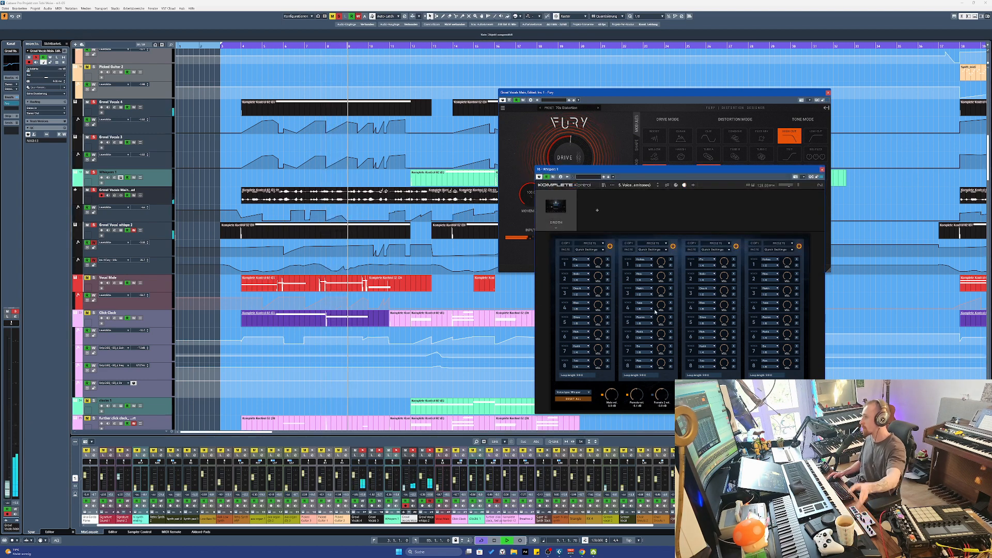
# Reopen the Growl Vocal whisps 2 instrument, place it below the Whispers 1 window header and stop playback after listening
pyautogui.click(120, 230)
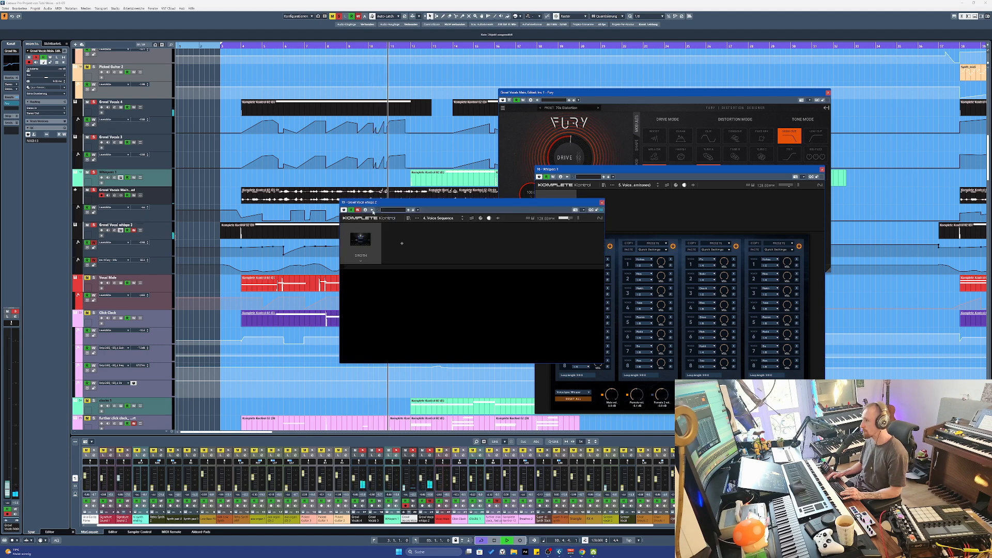
pyautogui.moveTo(403, 204); pyautogui.dragTo(614, 222)
pyautogui.scroll(-3, 324, 202)
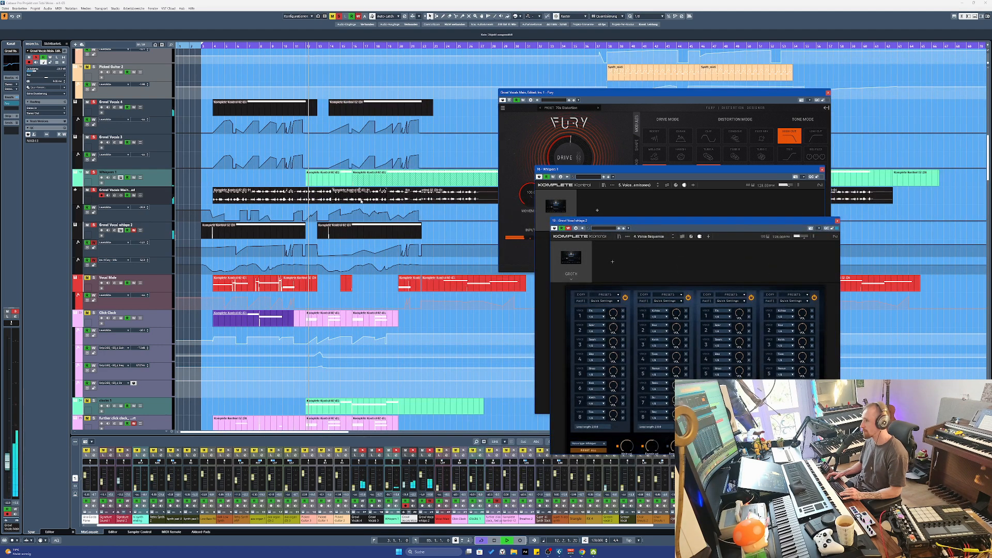
pyautogui.scroll(2, 325, 202)
pyautogui.press('space')
pyautogui.scroll(-3, 325, 202)
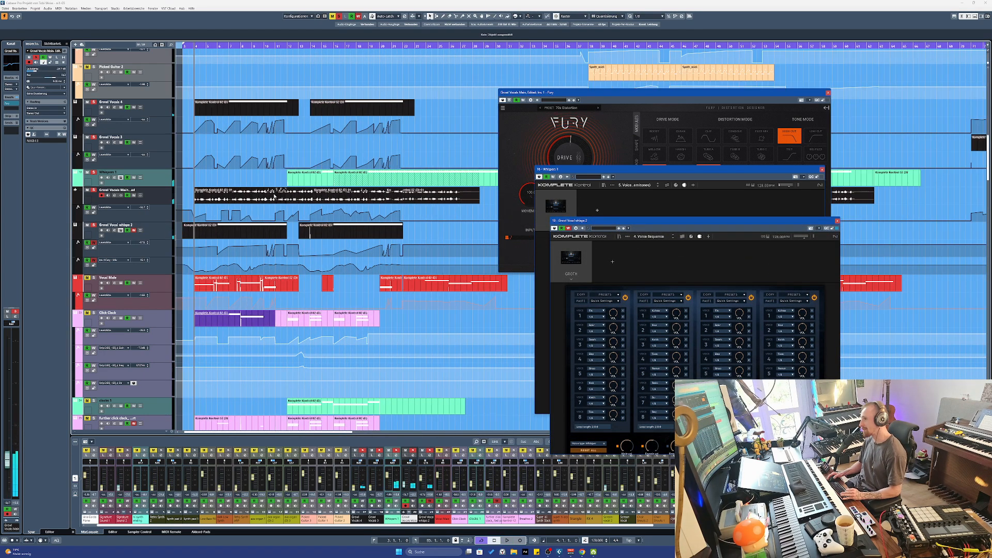
# Close the Growl Vocal whisps 2, Whispers 1 and Fury windows and select the first Whispers 1 event
pyautogui.scroll(2, 318, 192)
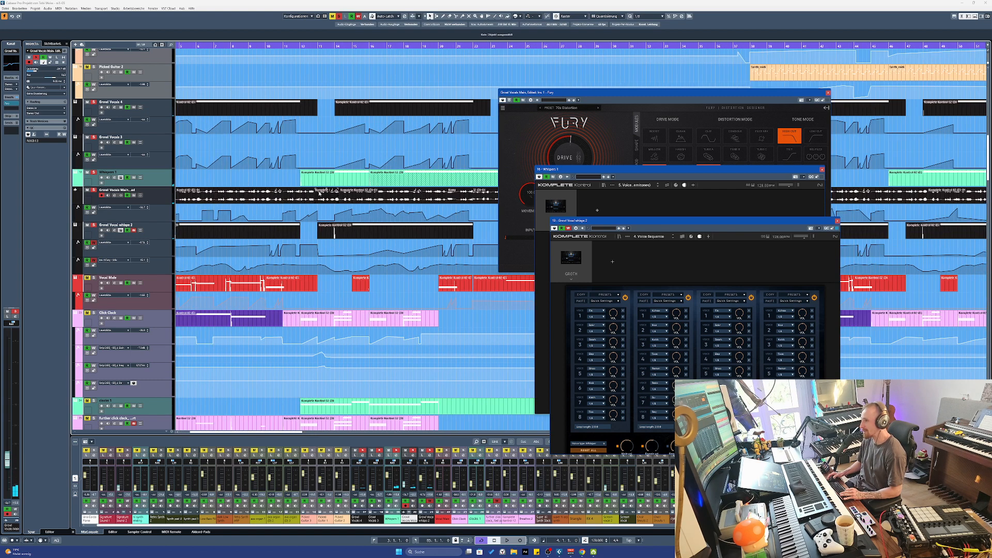
pyautogui.hscroll(-3, 257, 200)
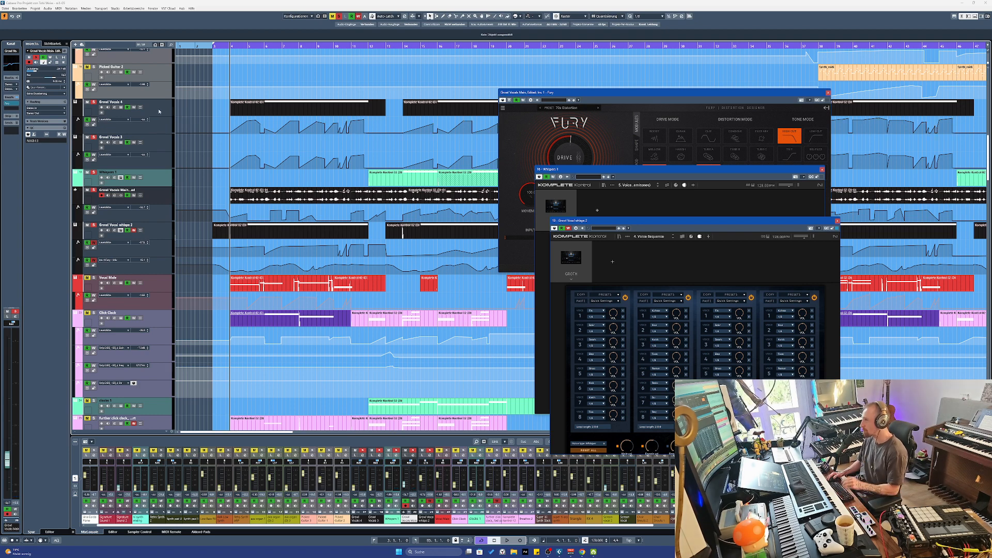
pyautogui.click(837, 220)
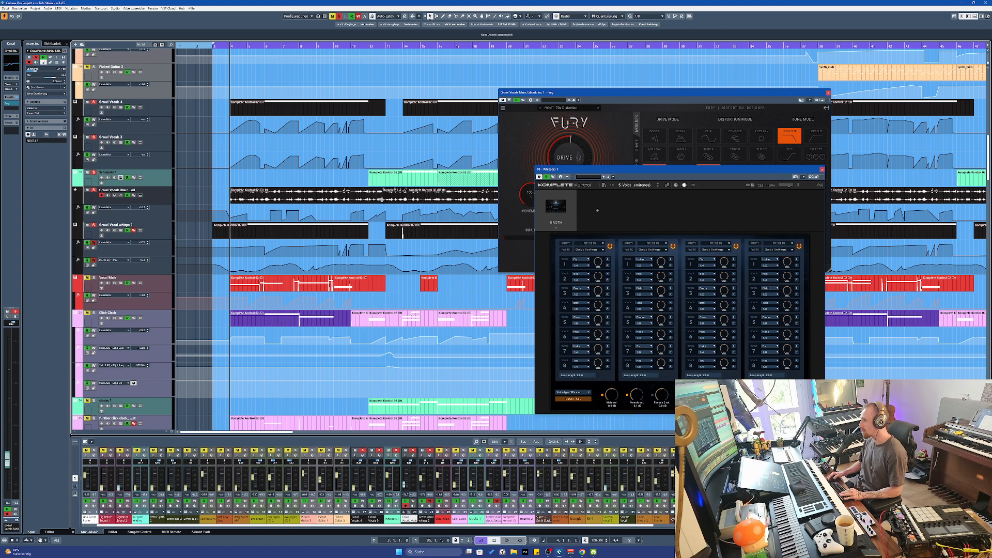
pyautogui.press('g')
pyautogui.click(306, 177)
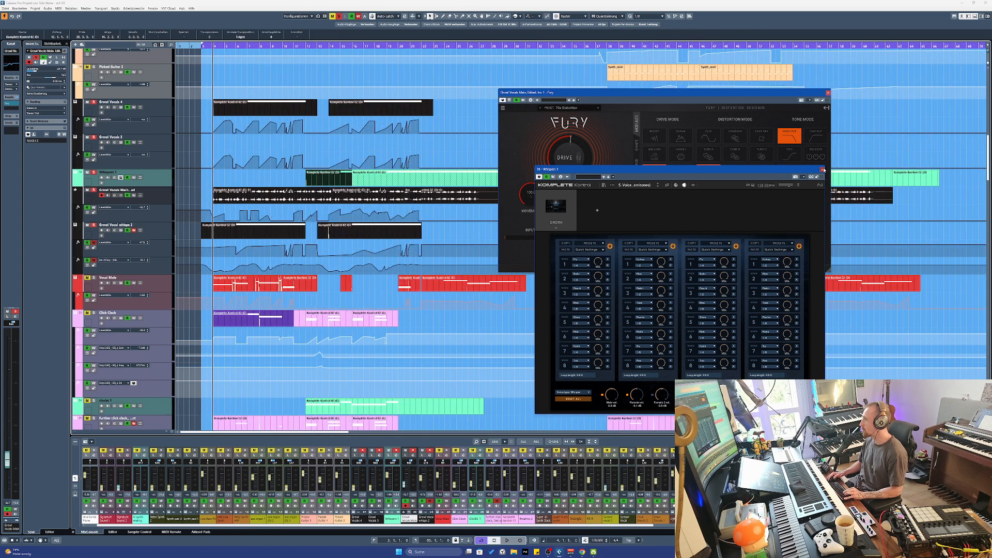
pyautogui.click(822, 169)
pyautogui.click(828, 93)
# Survey the growl vocal events across the whole arrangement and select the upper growl vocals track
pyautogui.hscroll(5, 593, 217)
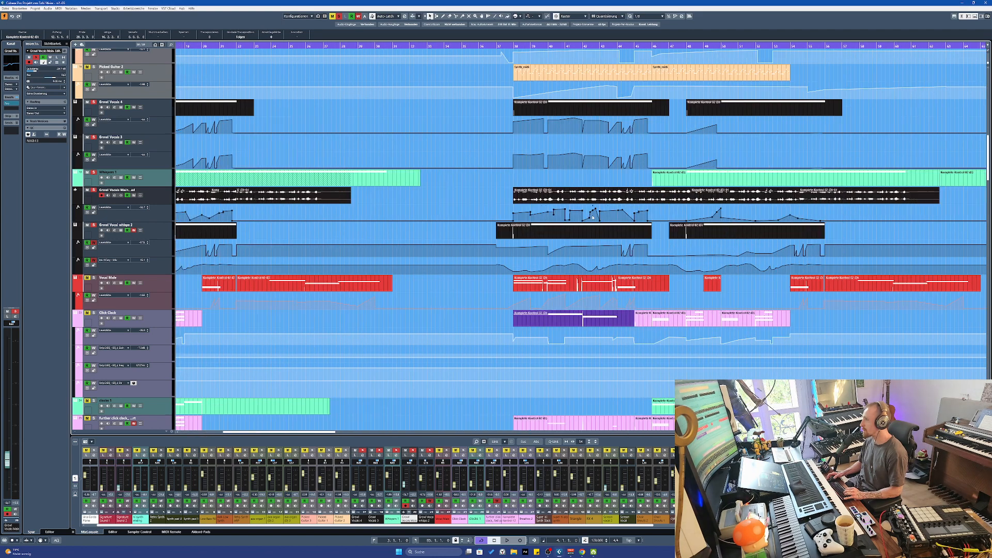
pyautogui.press('g')
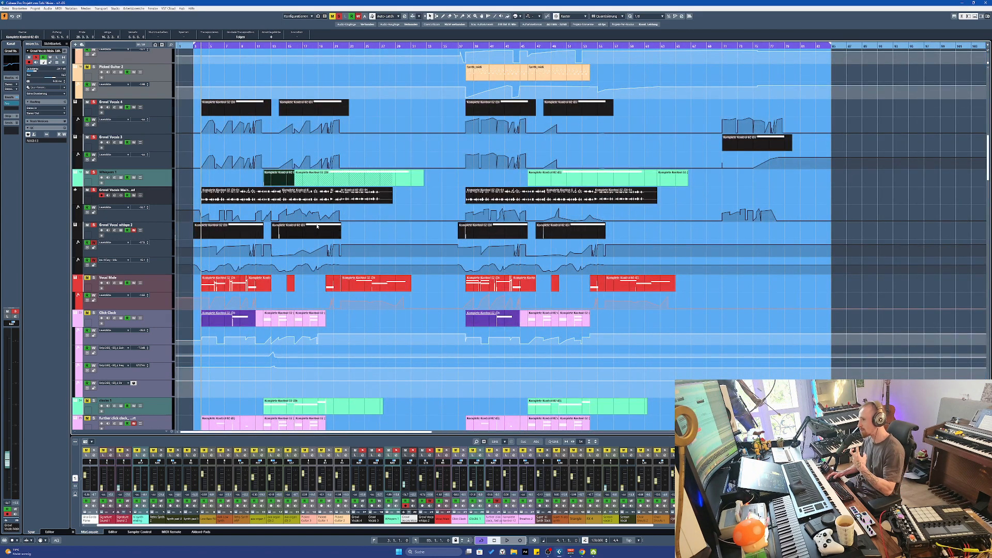
pyautogui.click(145, 129)
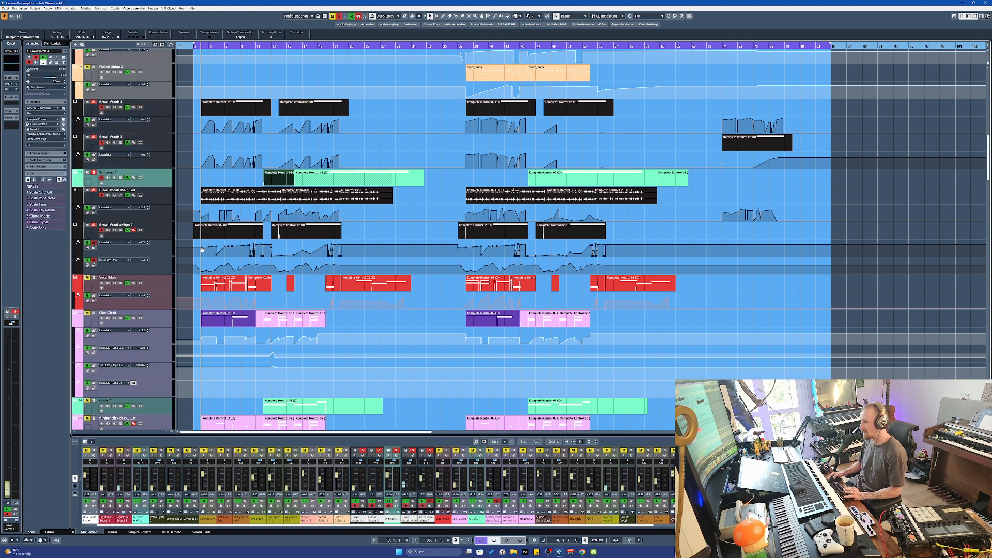
# Solo the Vocal Male track, play it from bar 4 and stop playback after listening
pyautogui.click(161, 286)
pyautogui.press('h')
pyautogui.press('h')
pyautogui.press('space')
pyautogui.press('h')
pyautogui.press('h')
pyautogui.press('g')
pyautogui.press('g')
pyautogui.press('g')
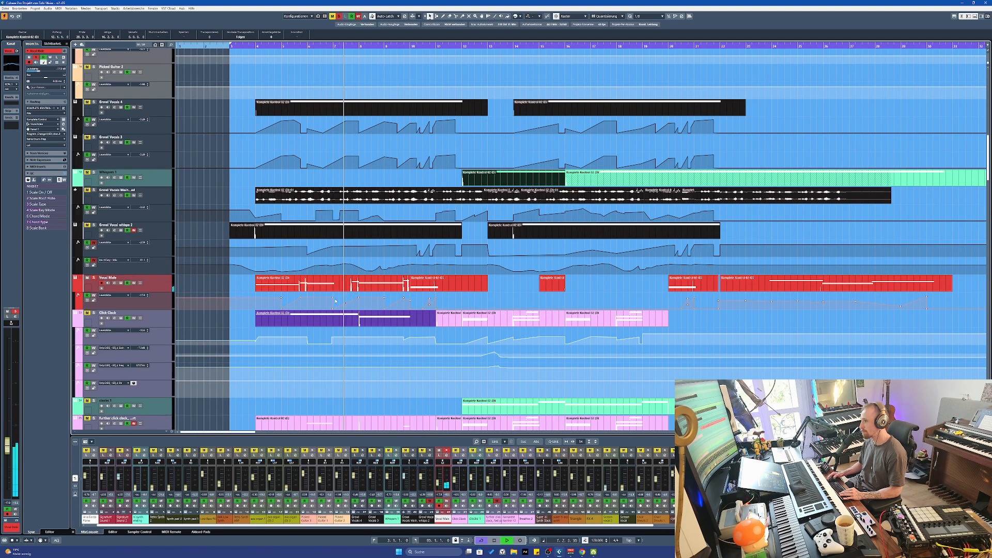
pyautogui.press('g')
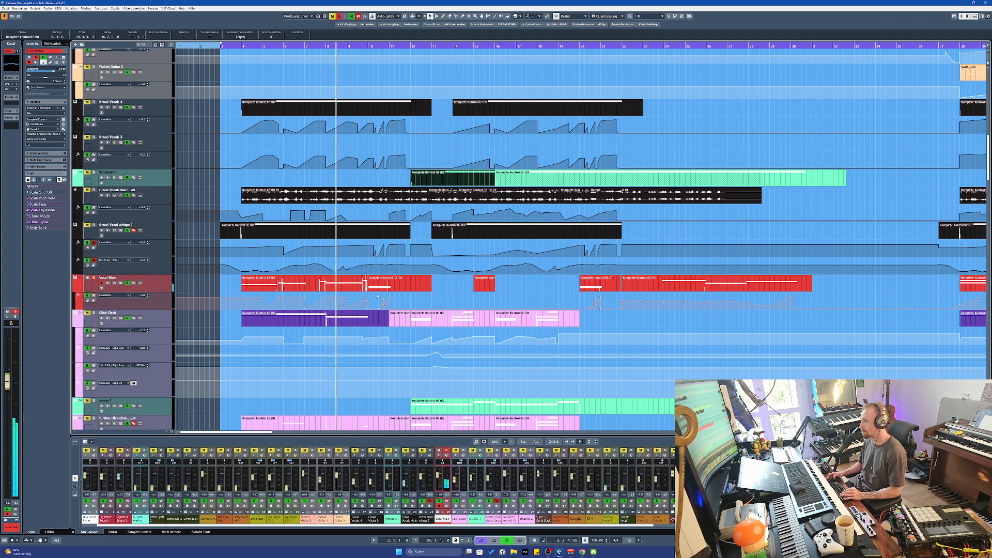
pyautogui.press('space')
# Examine the volume automation curve beneath the first Vocal Male events
pyautogui.press('h')
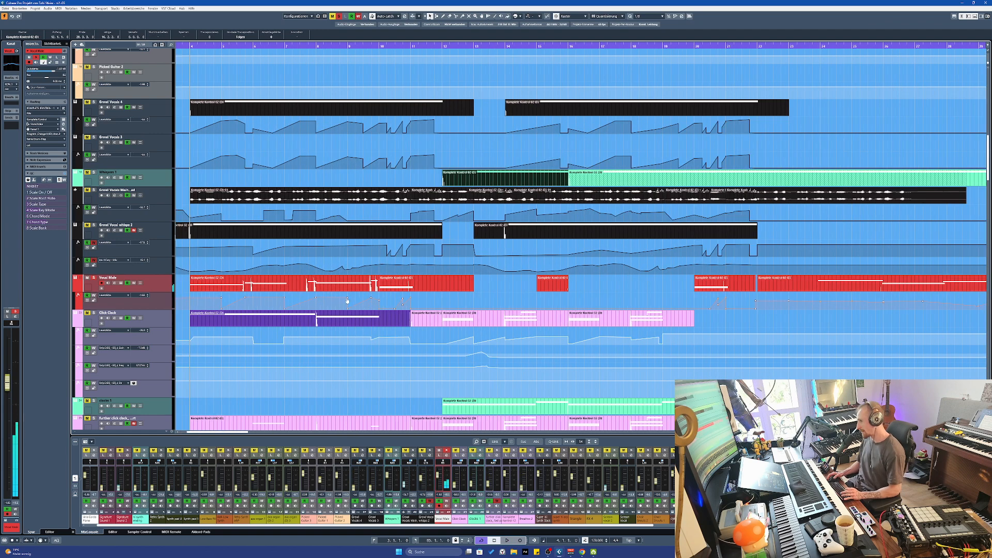
pyautogui.press('h')
pyautogui.moveTo(348, 299); pyautogui.dragTo(346, 299)
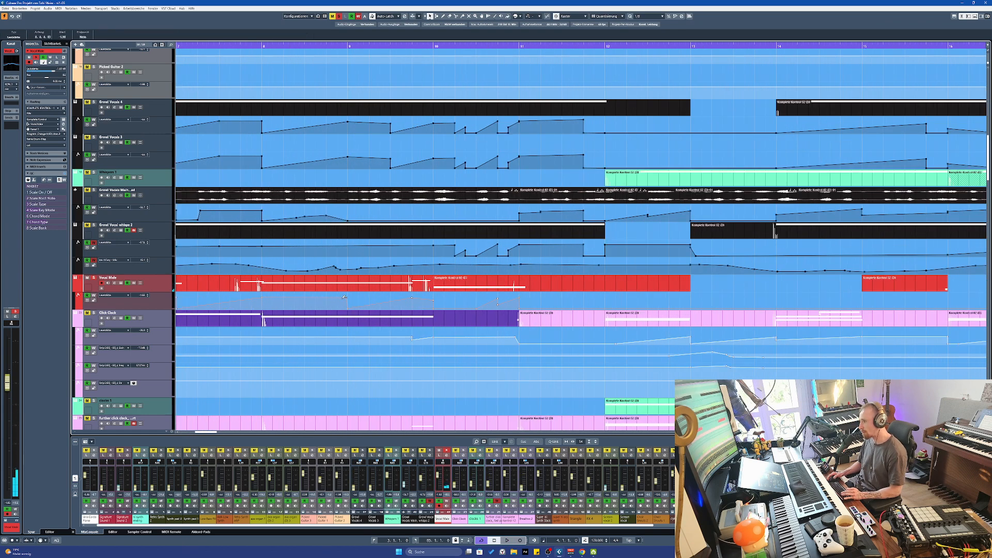
pyautogui.scroll(-2, 373, 297)
pyautogui.hscroll(-2, 377, 296)
pyautogui.scroll(1, 380, 295)
pyautogui.click(398, 298)
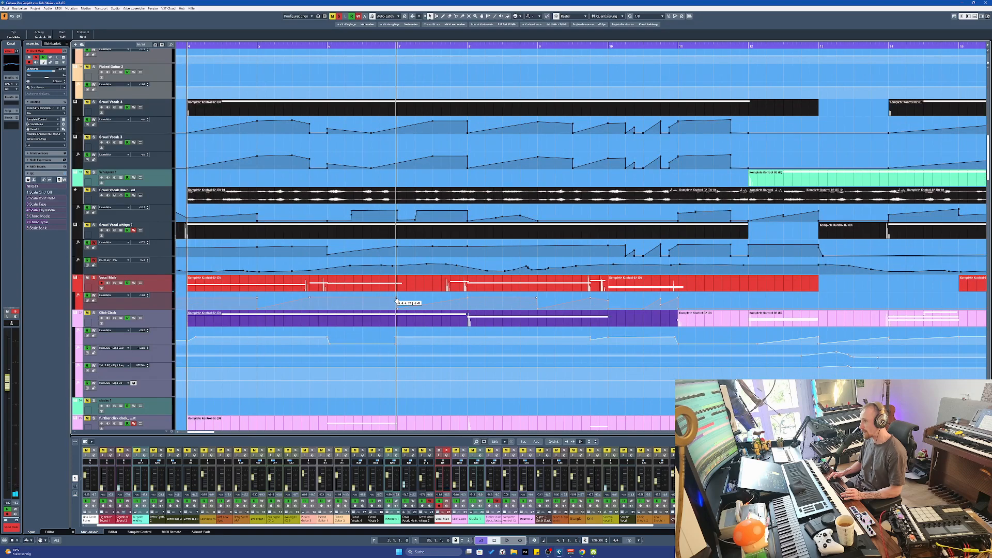
pyautogui.scroll(1, 257, 300)
pyautogui.scroll(-1, 257, 300)
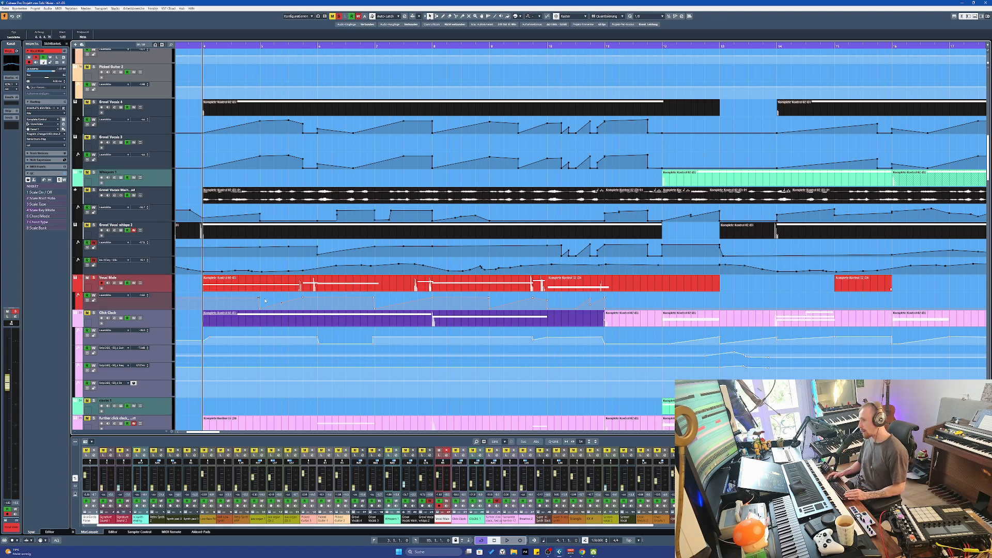
pyautogui.scroll(1, 258, 300)
pyautogui.scroll(-1, 263, 300)
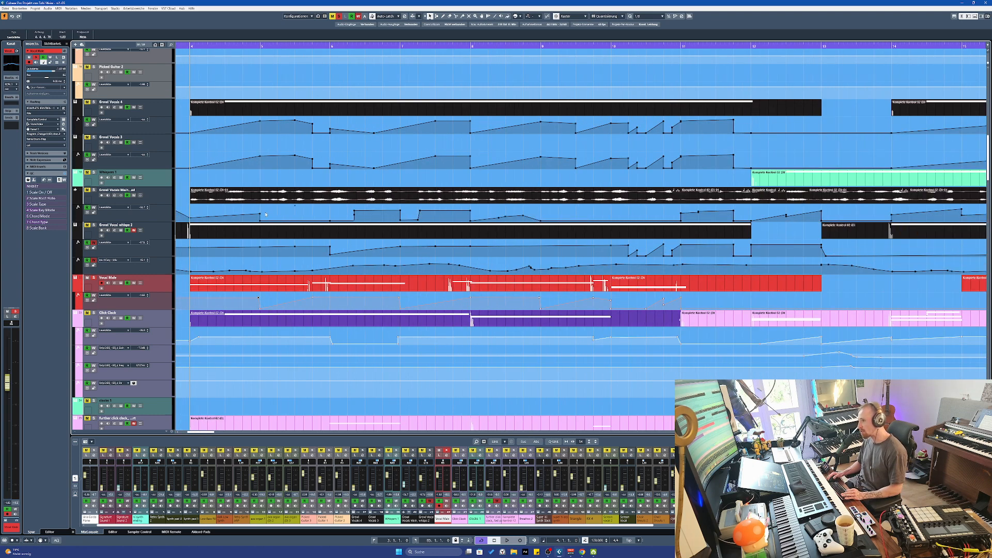
pyautogui.hscroll(-3, 264, 214)
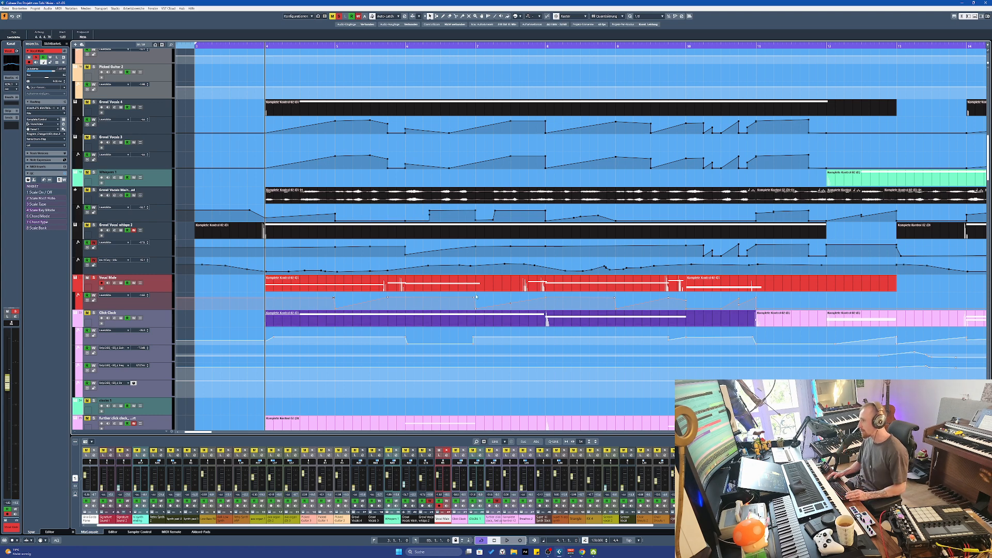
pyautogui.scroll(2, 530, 253)
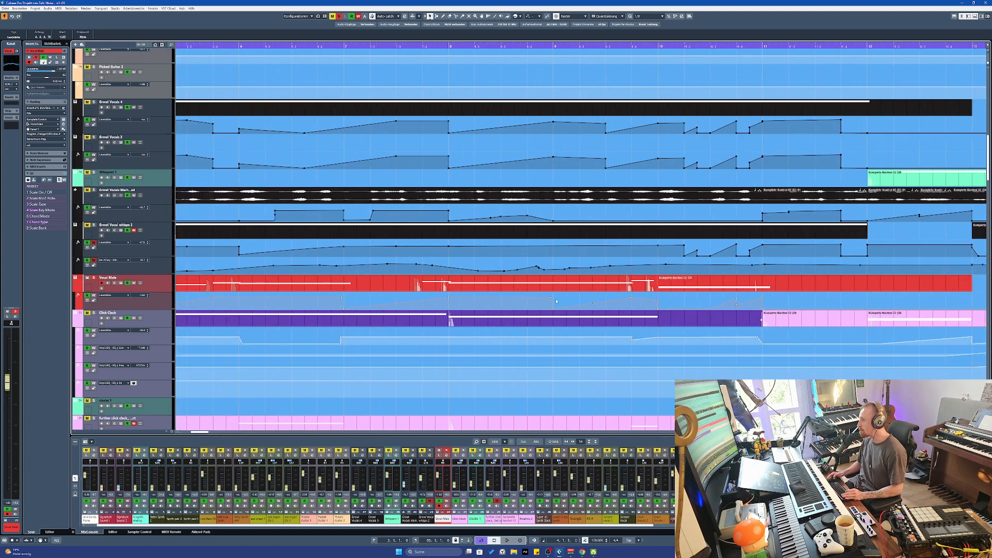
pyautogui.scroll(-1, 558, 302)
pyautogui.scroll(-3, 550, 295)
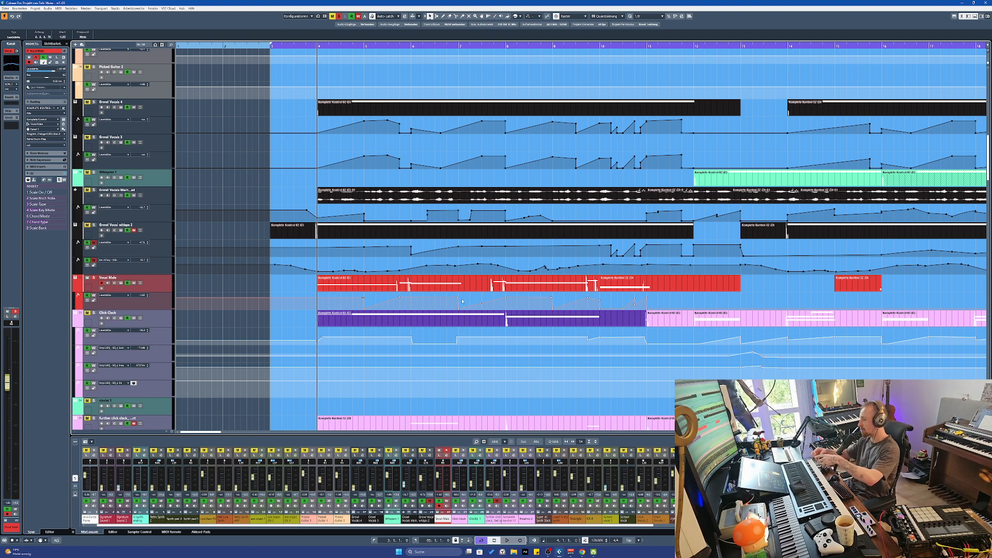
# Select the Vocal Male volume point at bar 4 and a group of points in the second Growl Vocal whisps 2 automation lane
pyautogui.moveTo(316, 296); pyautogui.dragTo(319, 298)
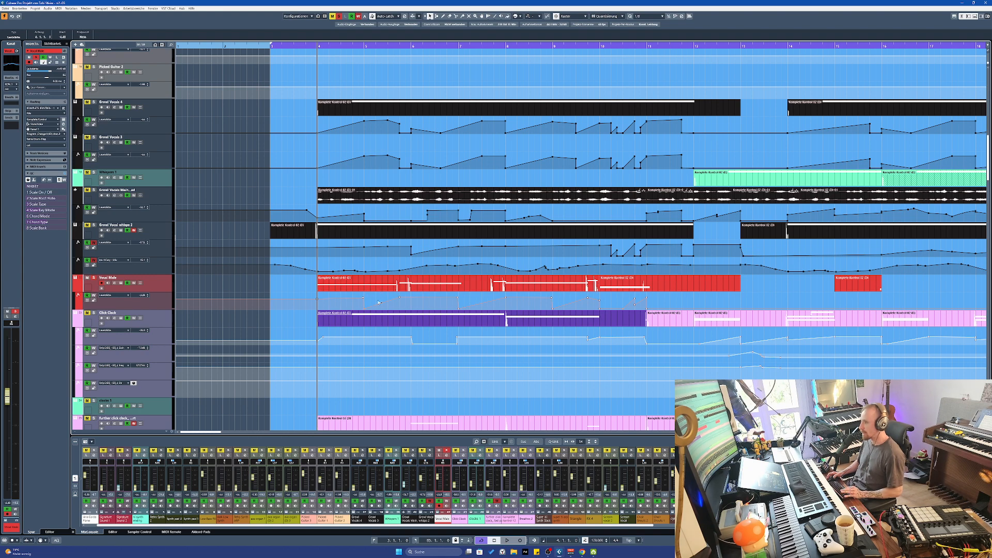
pyautogui.scroll(2, 467, 271)
pyautogui.moveTo(413, 265); pyautogui.dragTo(603, 273)
pyautogui.scroll(-2, 521, 284)
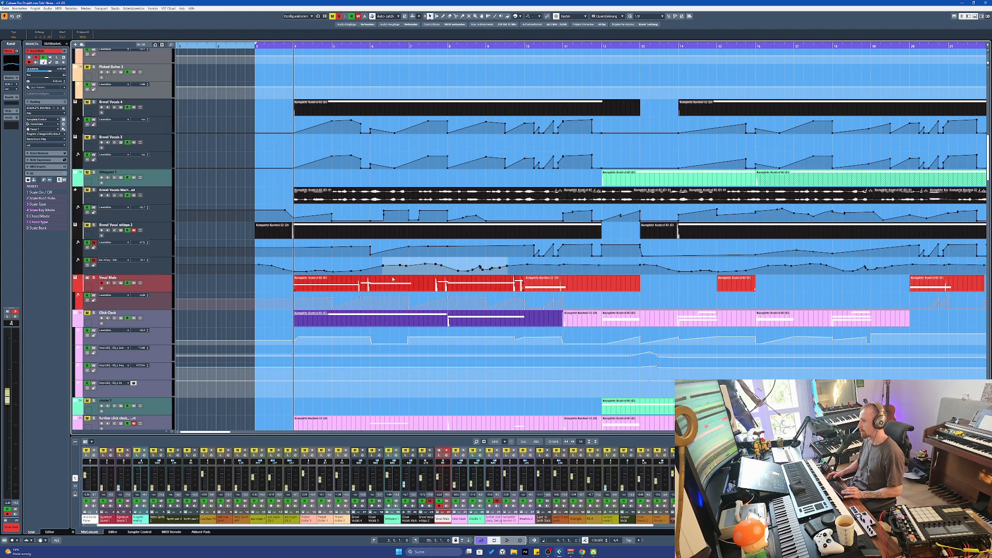
# Select a Vocal Male event, solo the Una Corda Piano track as well and open its instrument window
pyautogui.click(516, 284)
pyautogui.scroll(6, 268, 279)
pyautogui.scroll(5, 268, 279)
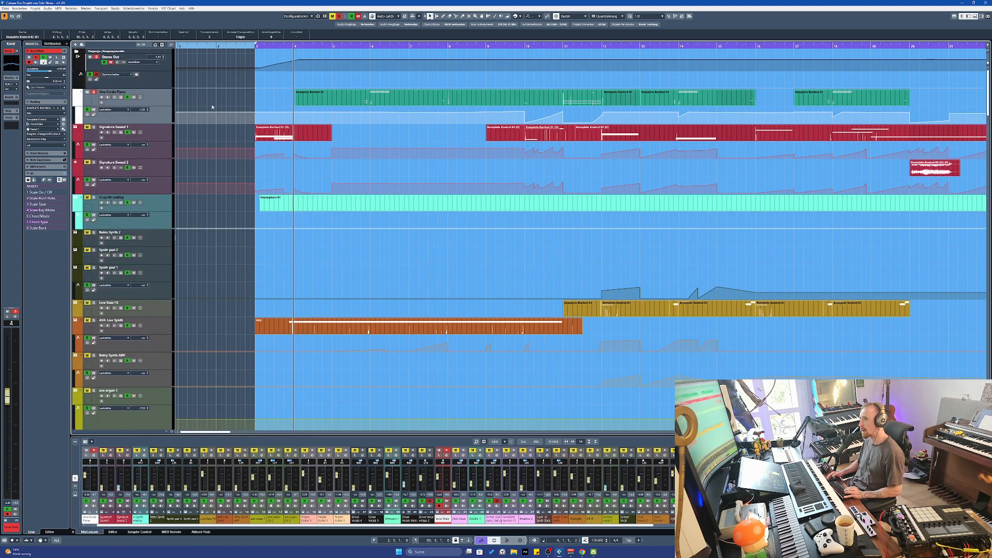
pyautogui.press('e')
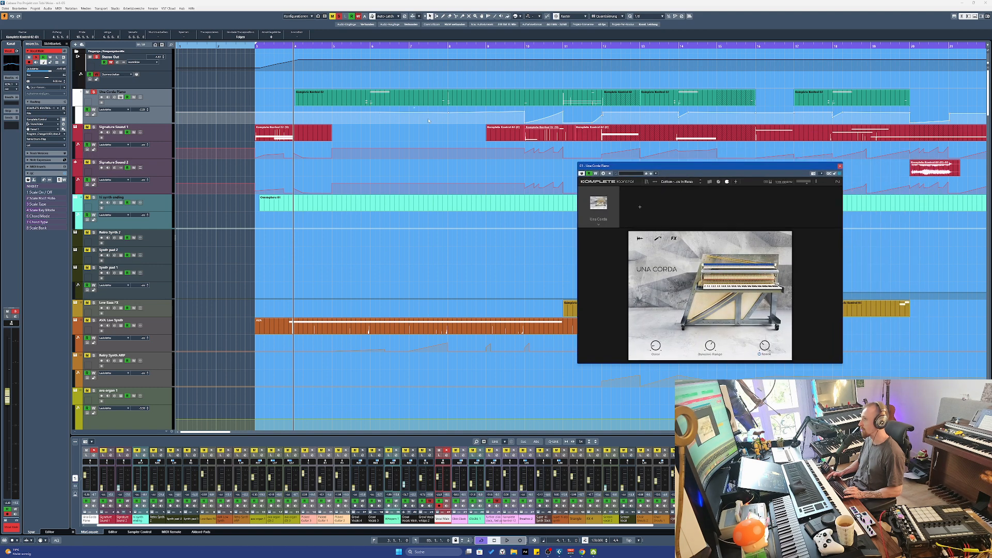
# Play the soloed Una Corda Piano and Vocal Male from bar 4 with the instrument in view, following the piano's events and volume automation, and stop playback
pyautogui.press('space')
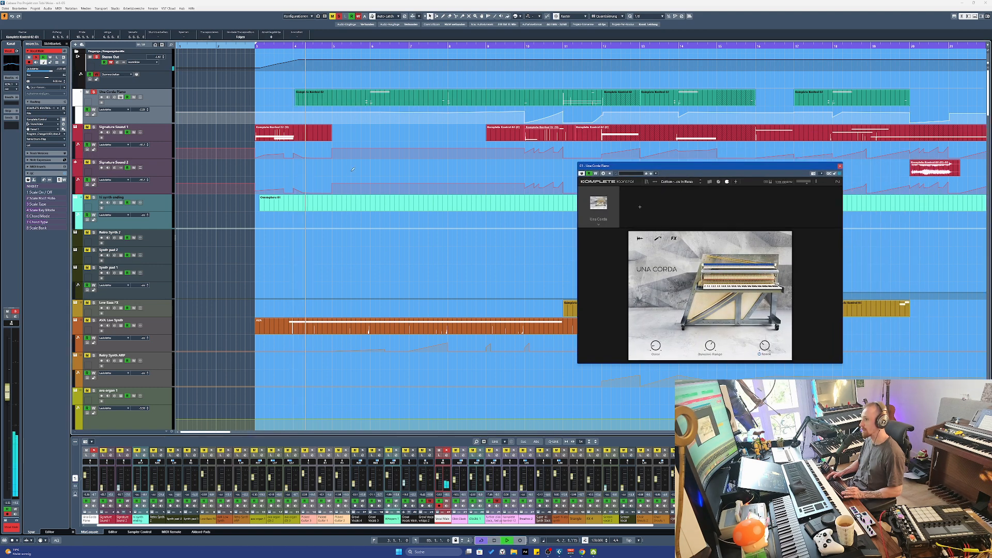
pyautogui.press('g')
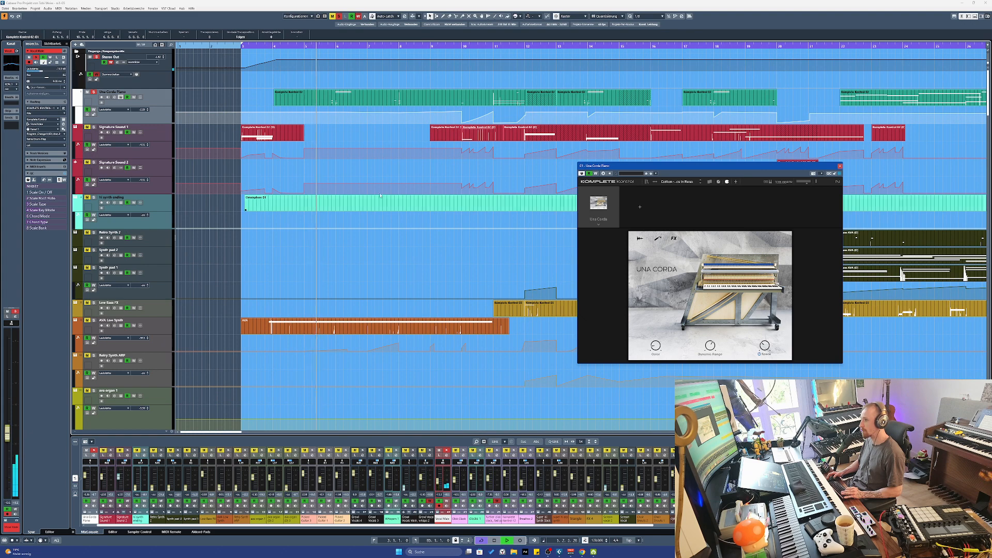
pyautogui.press('h')
pyautogui.press('h')
pyautogui.press('h')
pyautogui.press('g')
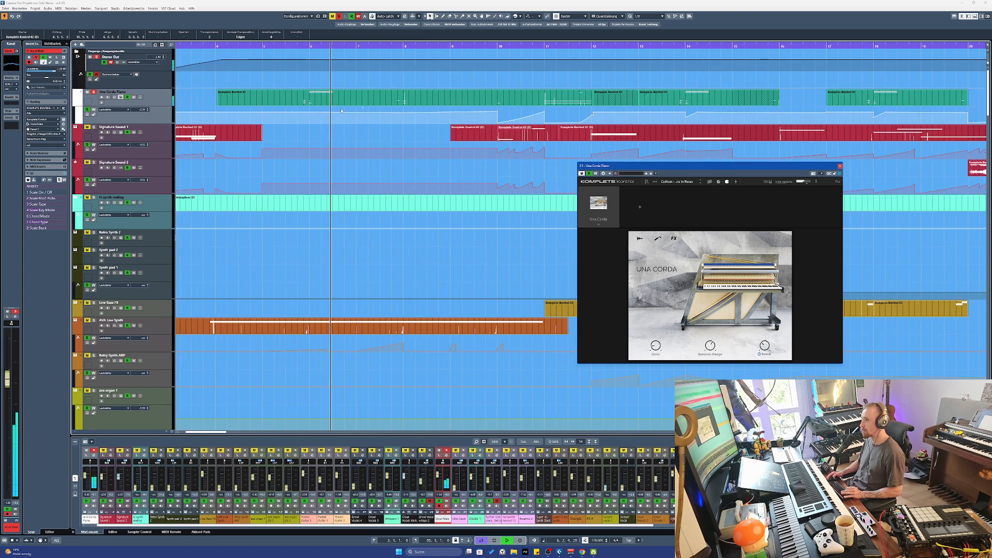
pyautogui.hscroll(3, 362, 114)
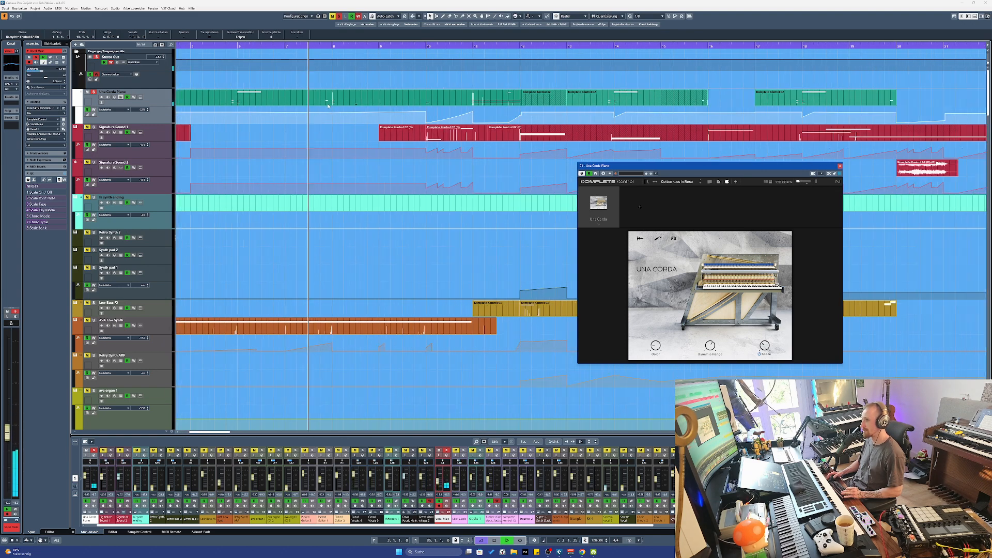
pyautogui.press('g')
pyautogui.press('g')
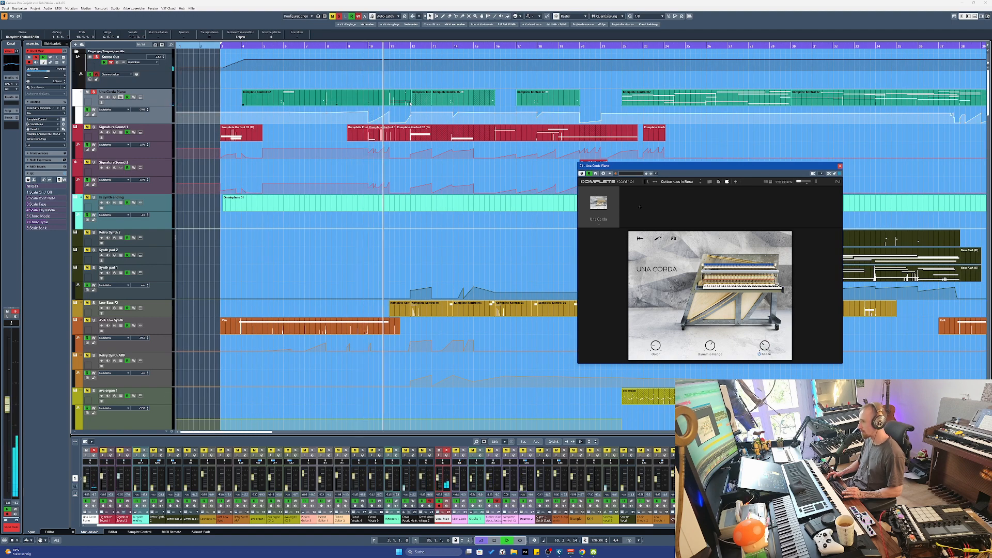
pyautogui.press('h')
pyautogui.press('g')
pyautogui.press('g')
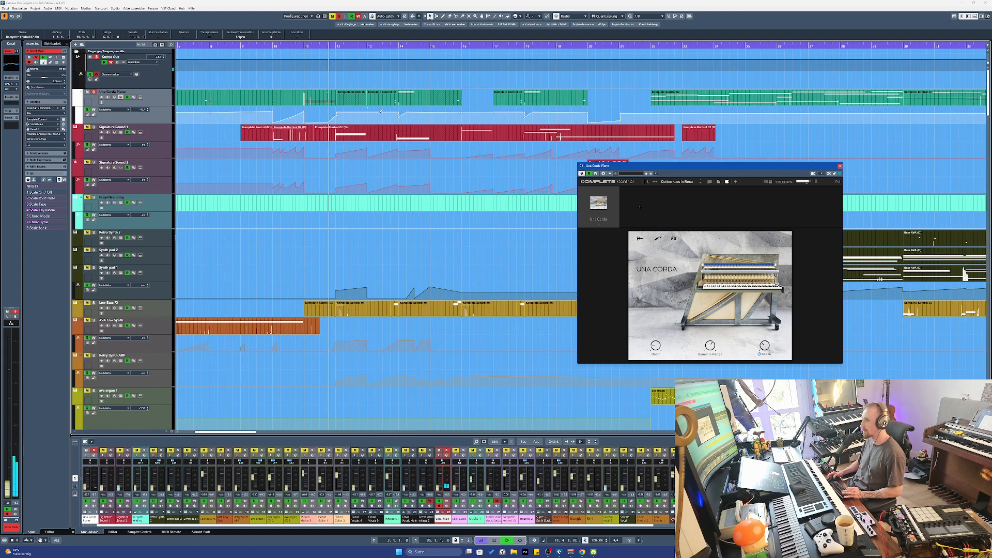
pyautogui.scroll(5, 351, 111)
pyautogui.press('space')
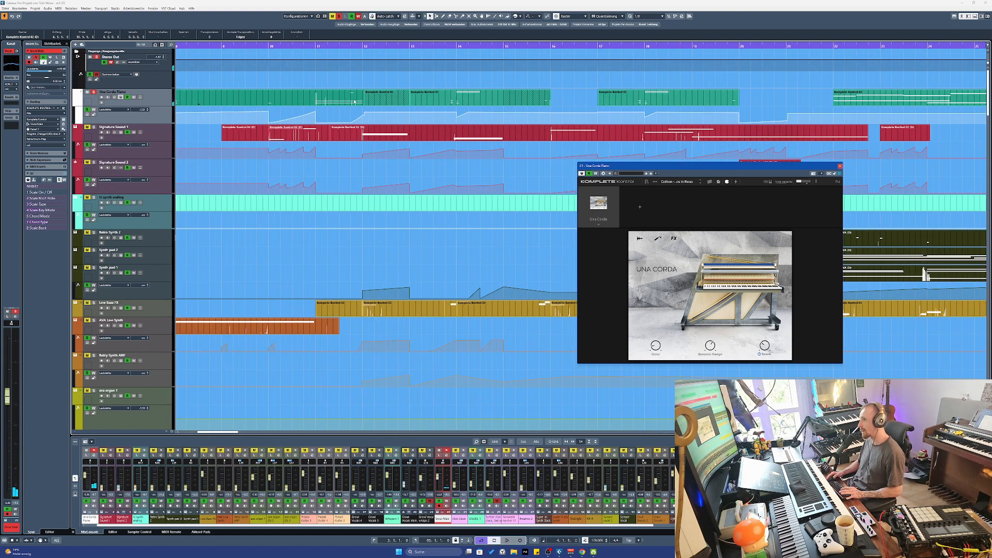
# Examine the Una Corda Piano volume rise into bar 12 and play that passage from bar 11
pyautogui.click(373, 114)
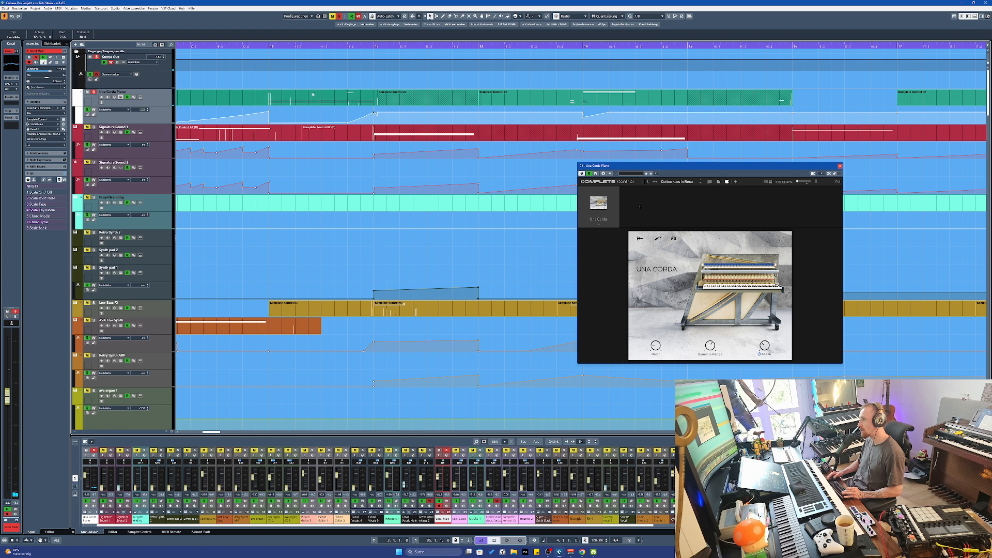
pyautogui.click(361, 117)
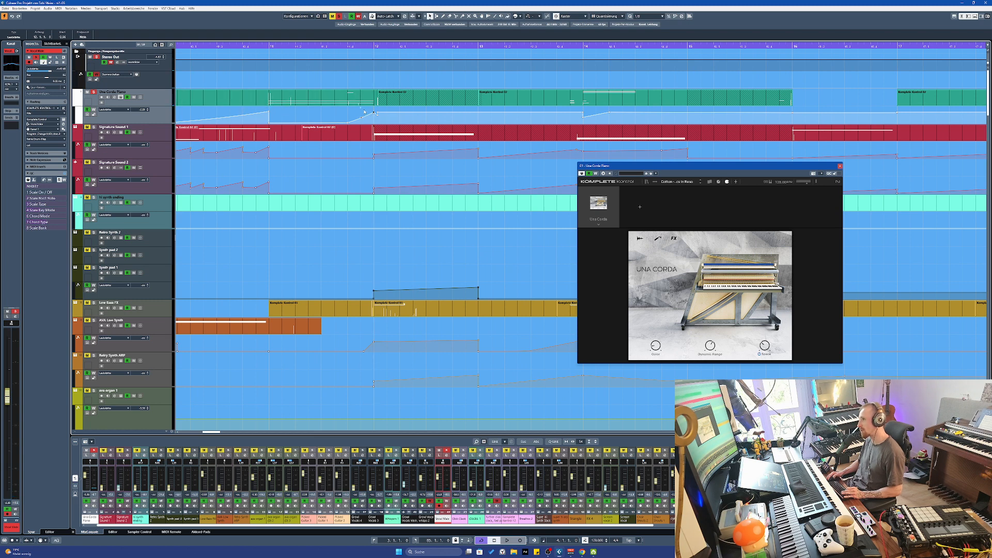
pyautogui.click(270, 46)
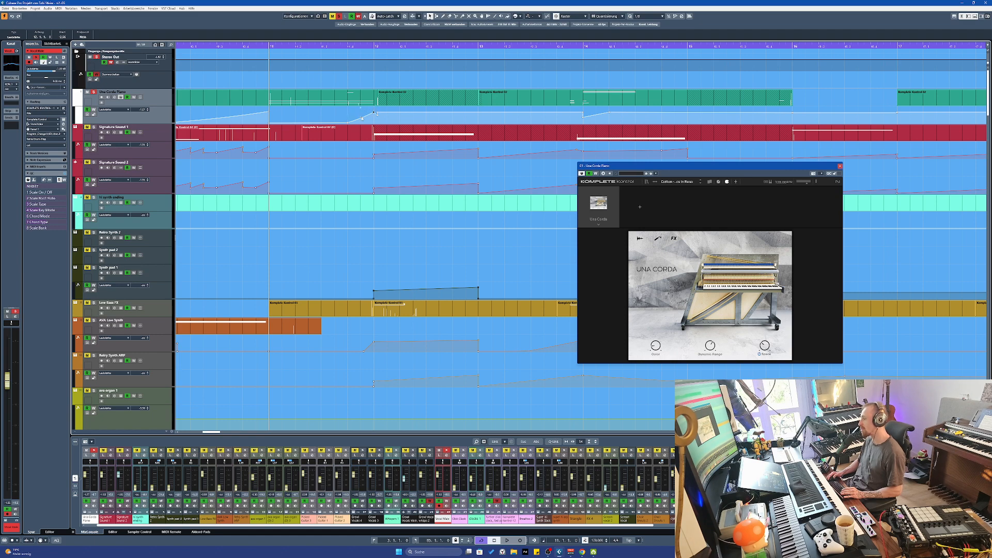
pyautogui.press('space')
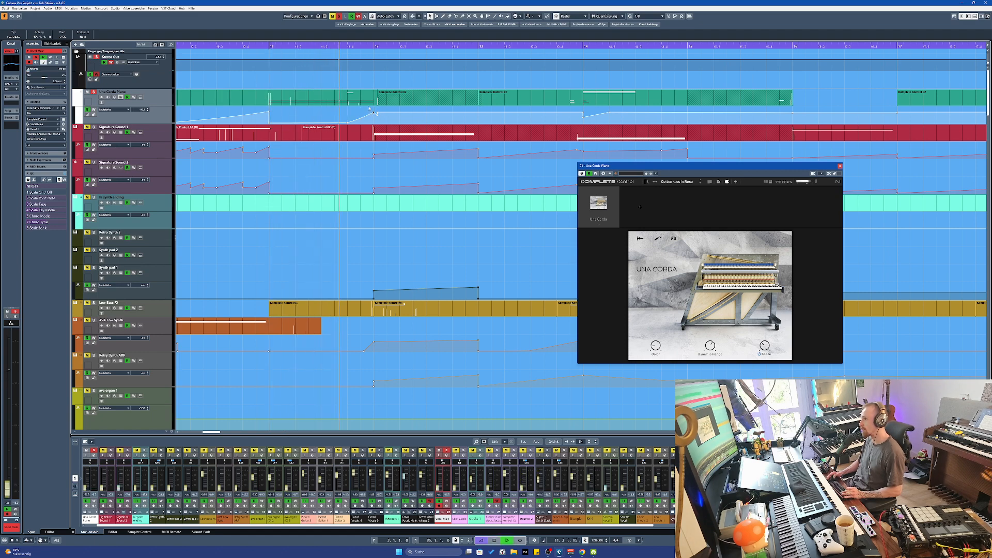
pyautogui.press('space')
# Select the first Una Corda Piano event and view the signature sound and synth tracks below it
pyautogui.press('g')
pyautogui.press('g')
pyautogui.press('g')
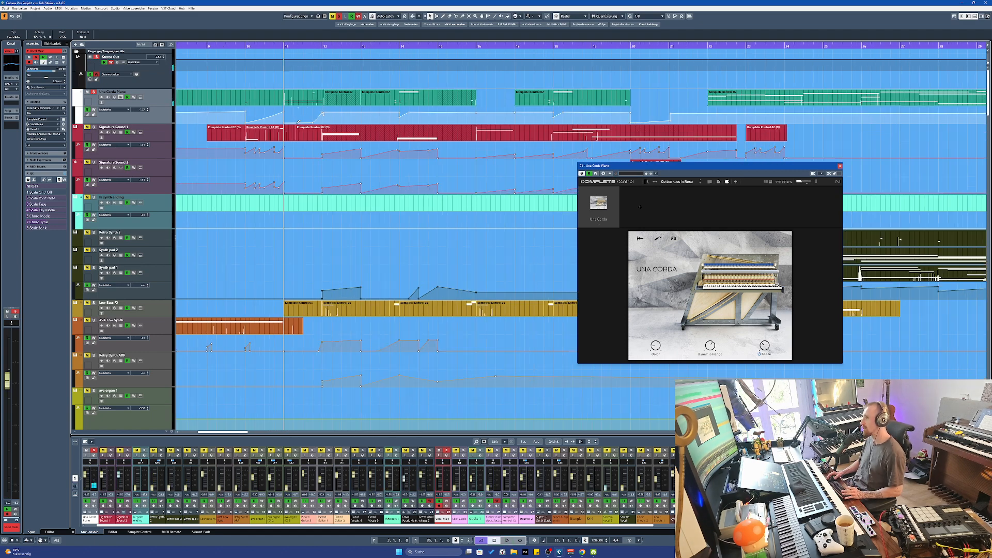
pyautogui.click(254, 103)
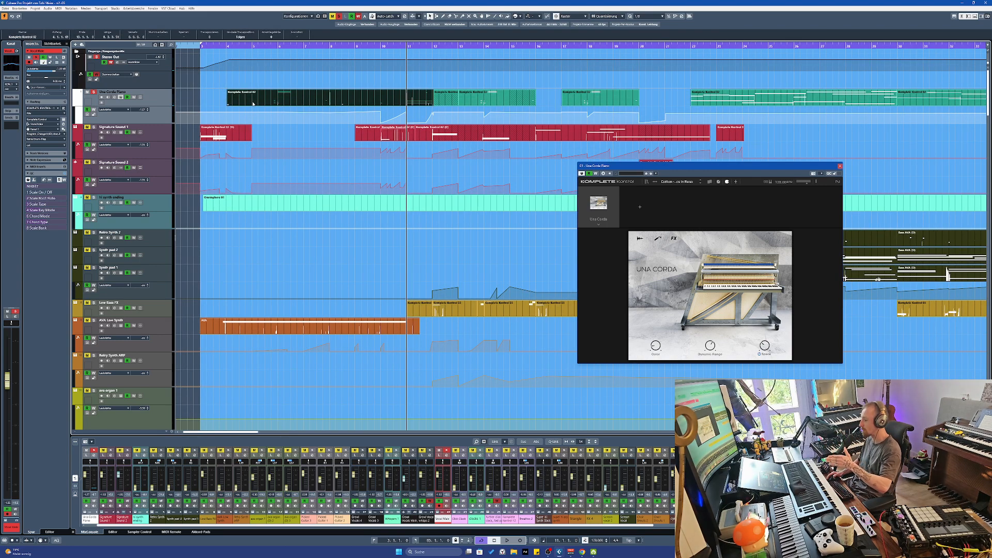
pyautogui.scroll(-3, 139, 272)
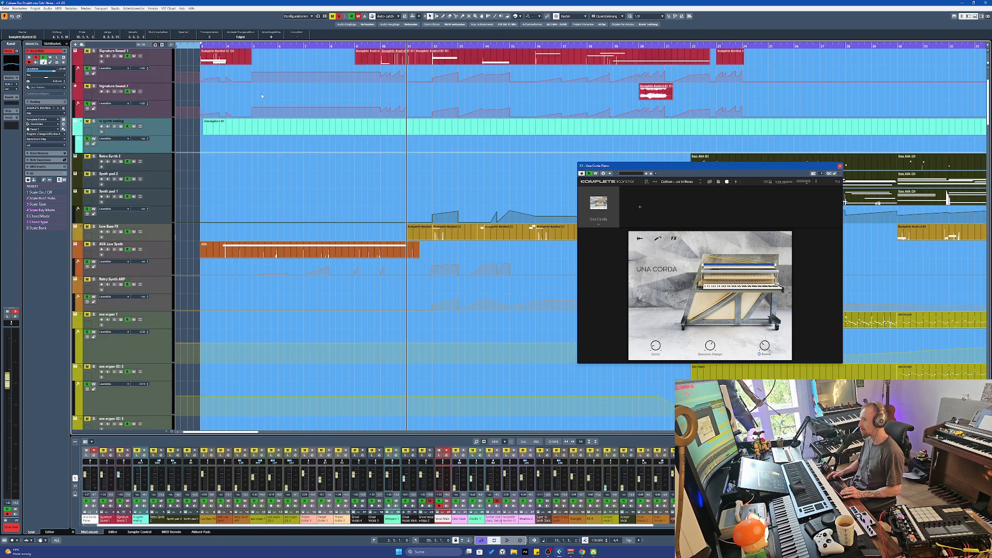
# Solo the Low Synth track together with the piano and male vocal, and play the passage from bar 4
pyautogui.press('l')
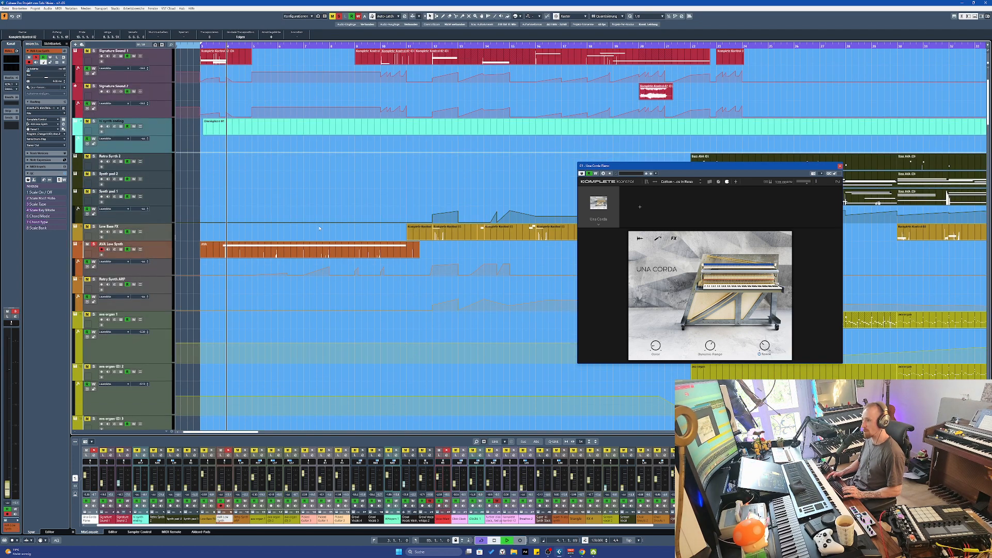
pyautogui.press('h')
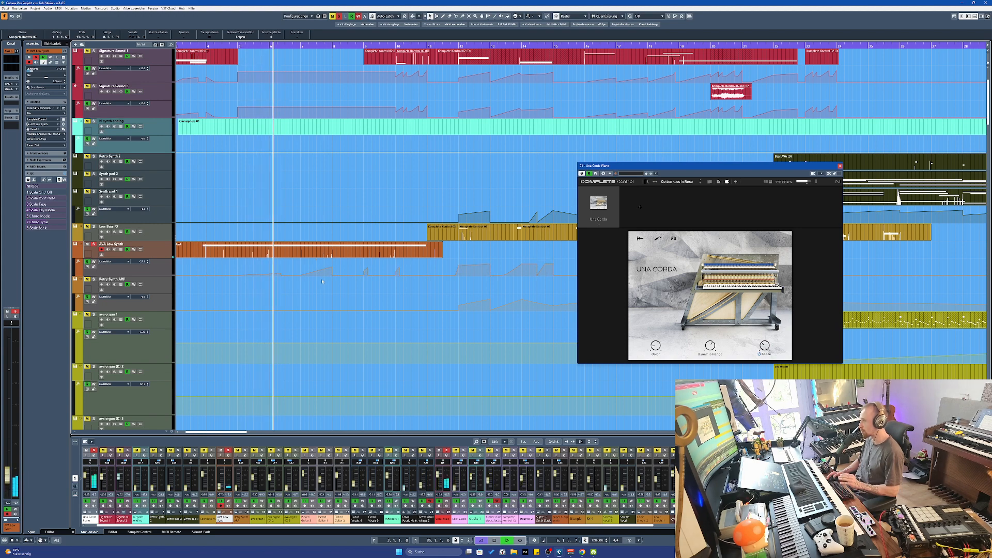
pyautogui.press('space')
pyautogui.press('space')
pyautogui.scroll(-2, 335, 267)
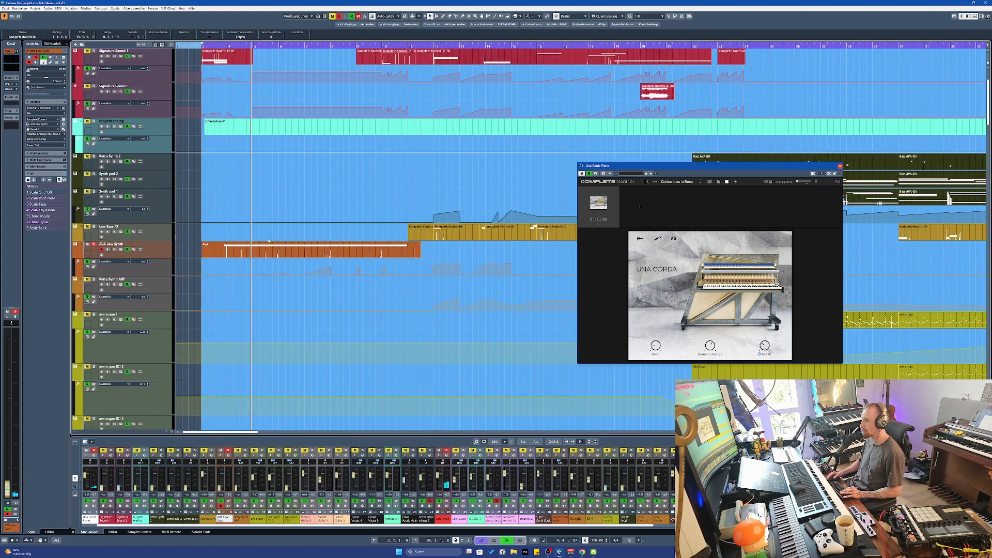
# Follow the Low Synth event and its volume automation against the vocal tracks during playback, stop, and examine the automation peaks around bar 10
pyautogui.scroll(-10, 258, 245)
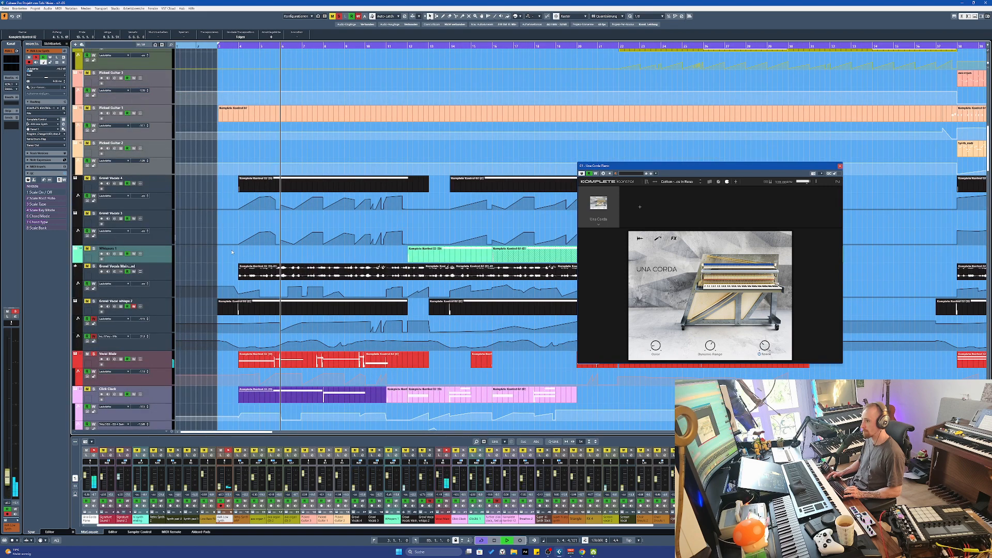
pyautogui.scroll(10, 265, 227)
pyautogui.scroll(3, 323, 268)
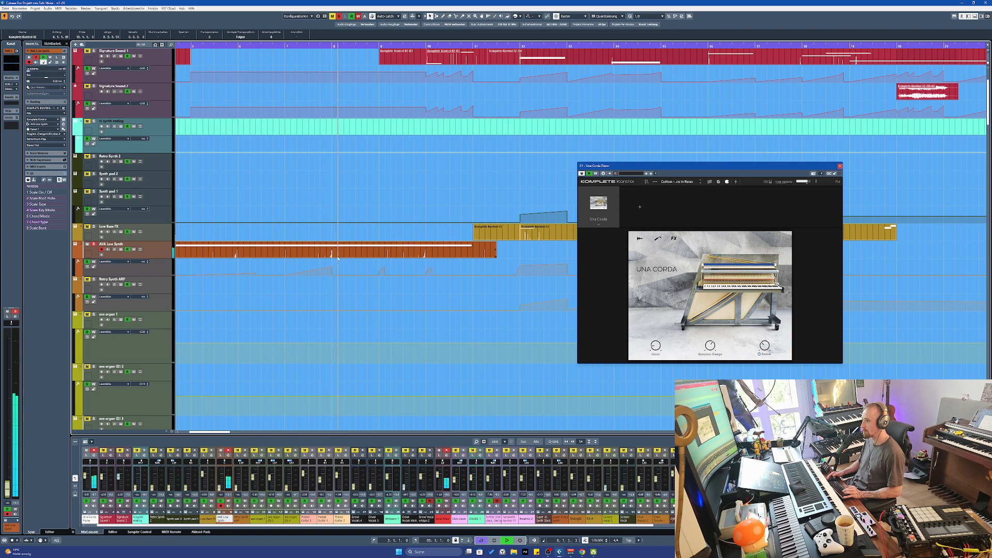
pyautogui.scroll(1, 322, 268)
pyautogui.scroll(4, 382, 272)
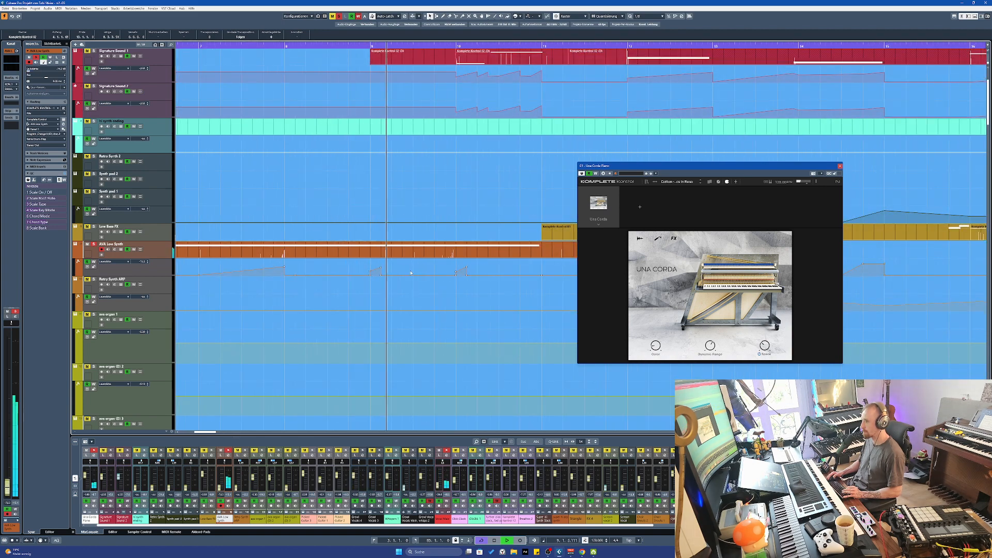
pyautogui.scroll(-3, 414, 270)
pyautogui.scroll(-2, 414, 271)
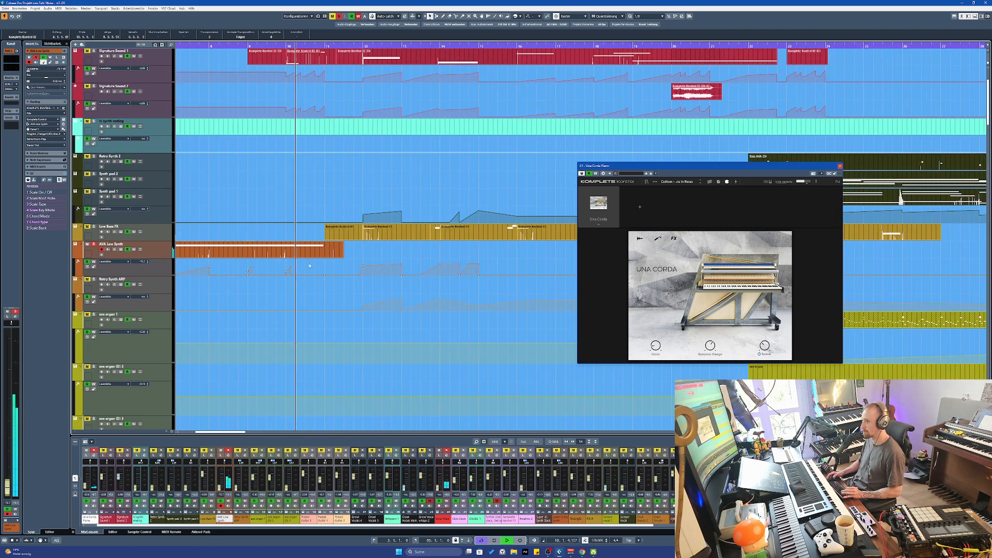
pyautogui.press('space')
pyautogui.scroll(2, 288, 274)
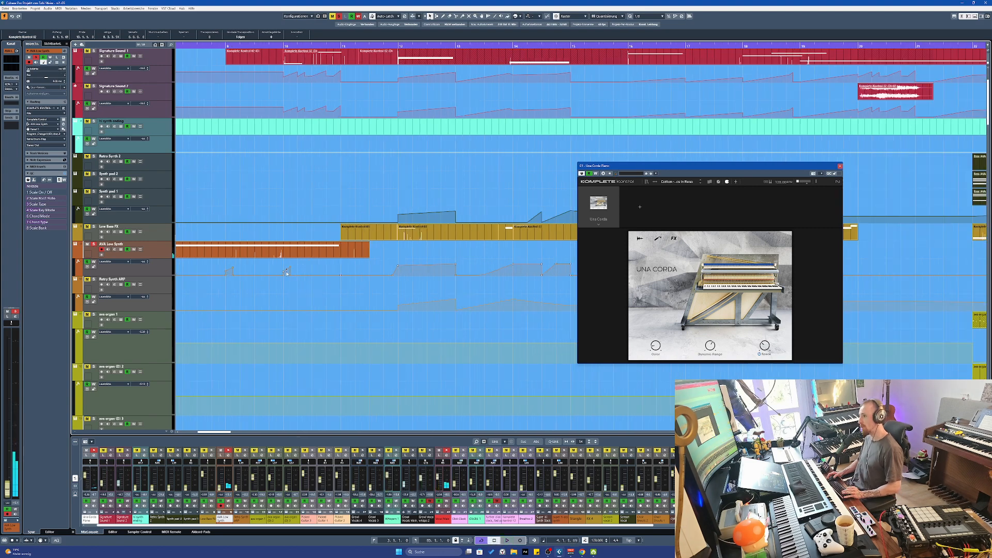
pyautogui.scroll(-1, 288, 275)
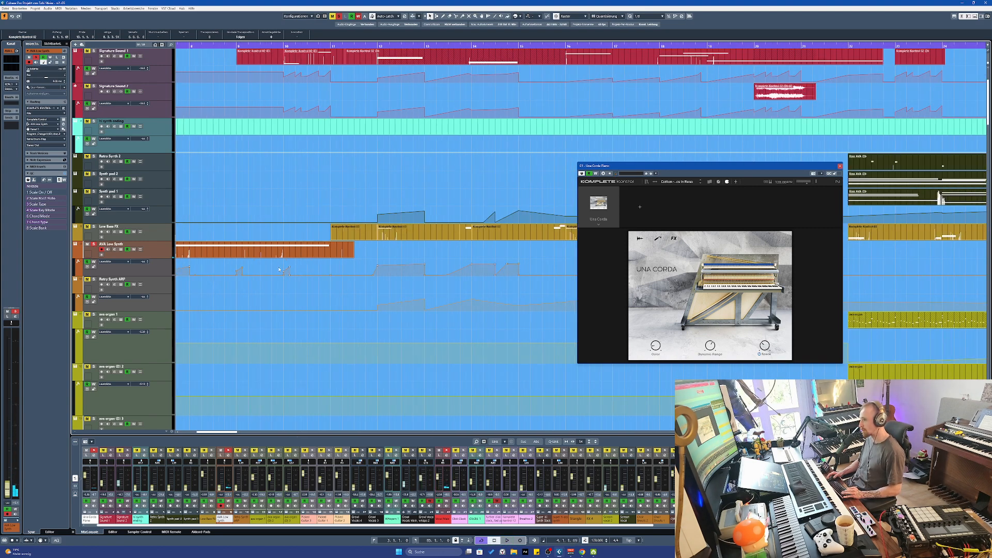
# Add the further click clock, Click Clock and breathing tracks to the soloed layers
pyautogui.hscroll(-3, 278, 269)
pyautogui.scroll(-5, 439, 271)
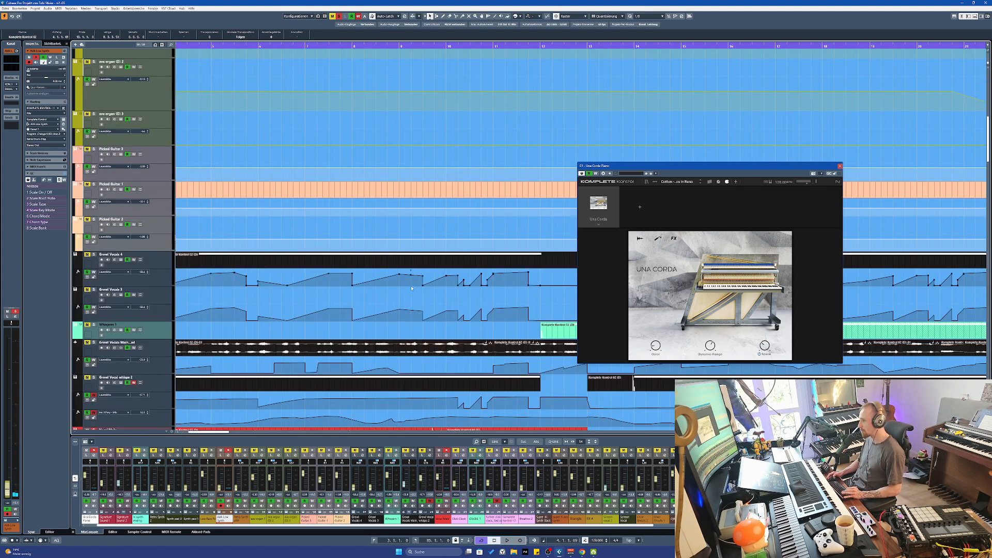
pyautogui.scroll(-2, 418, 292)
pyautogui.scroll(-5, 410, 299)
pyautogui.scroll(-5, 411, 299)
pyautogui.click(166, 193)
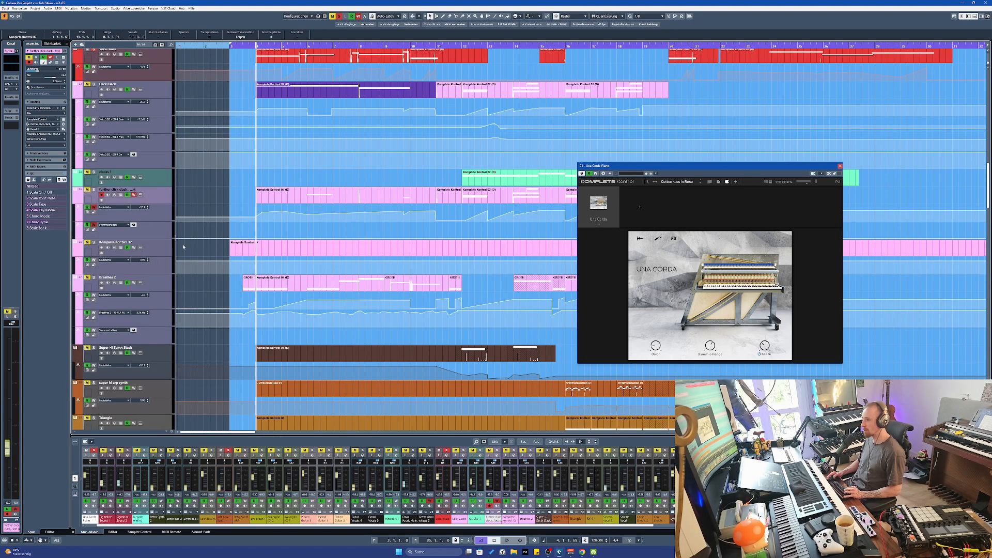
pyautogui.scroll(2, 206, 181)
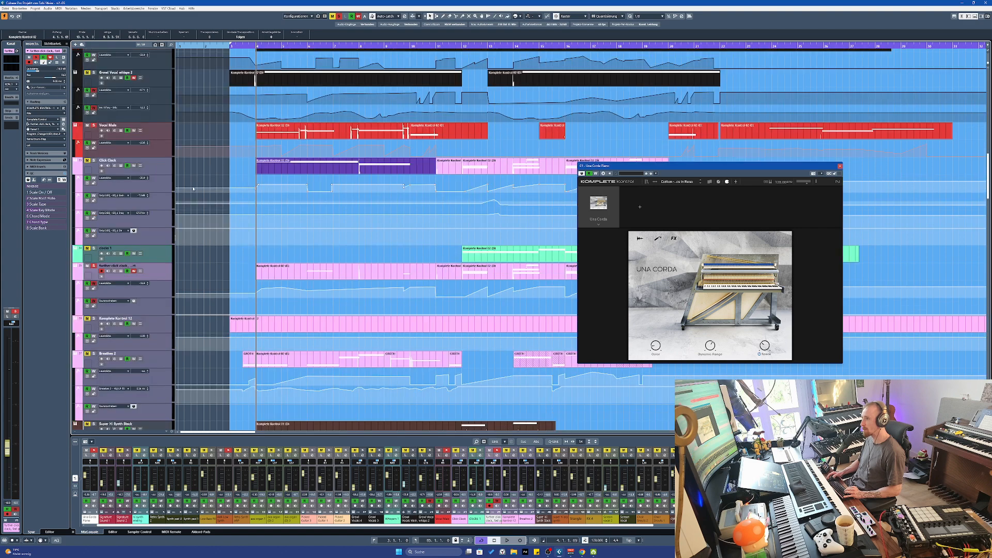
pyautogui.click(169, 169)
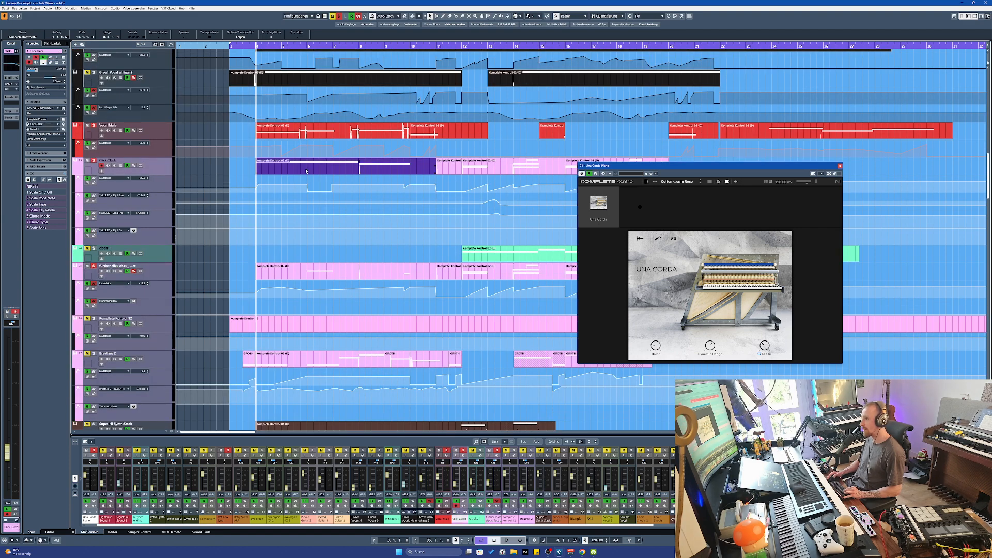
pyautogui.press('g')
pyautogui.press('g')
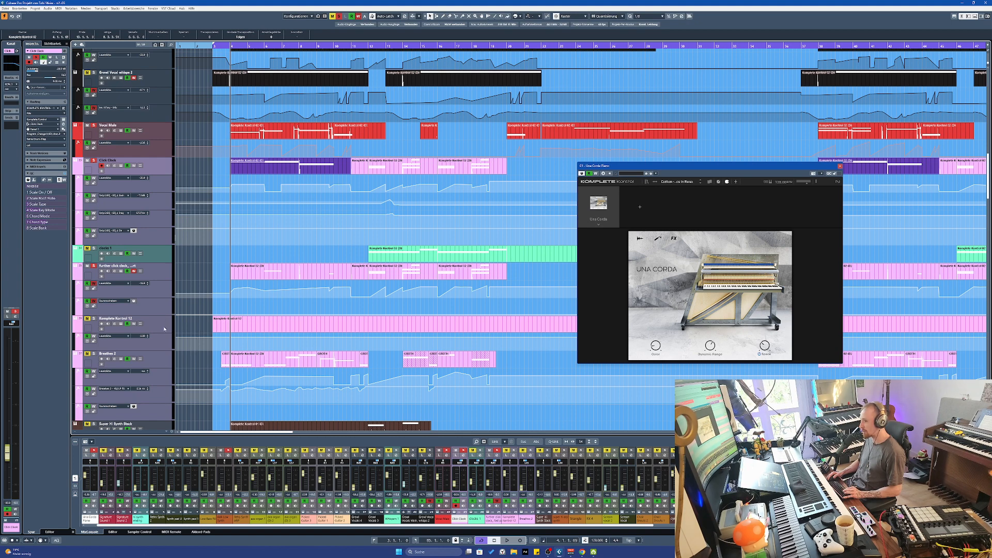
pyautogui.click(168, 361)
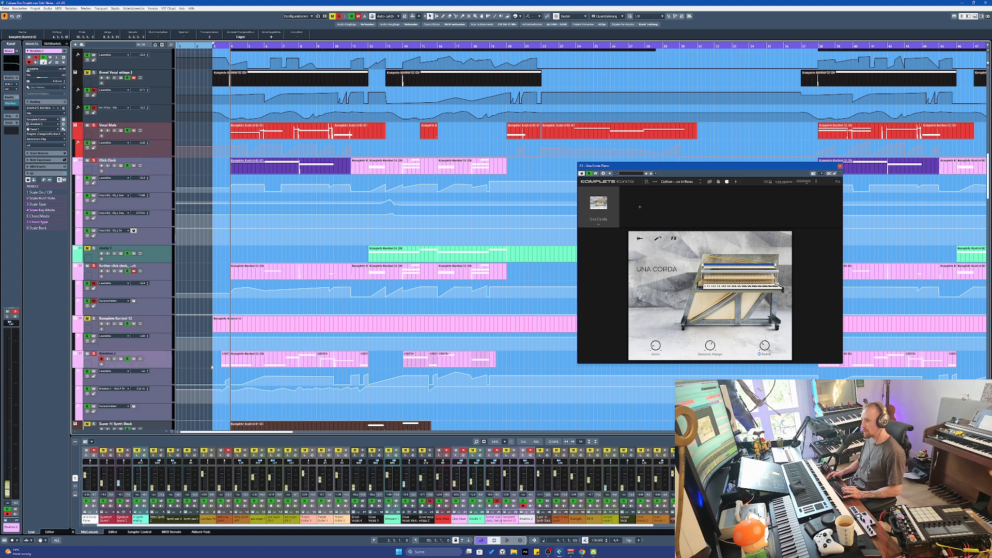
# Play the soloed layers from bar 4 with the Click Clock and breathing events in view
pyautogui.press('h')
pyautogui.press('h')
pyautogui.press('space')
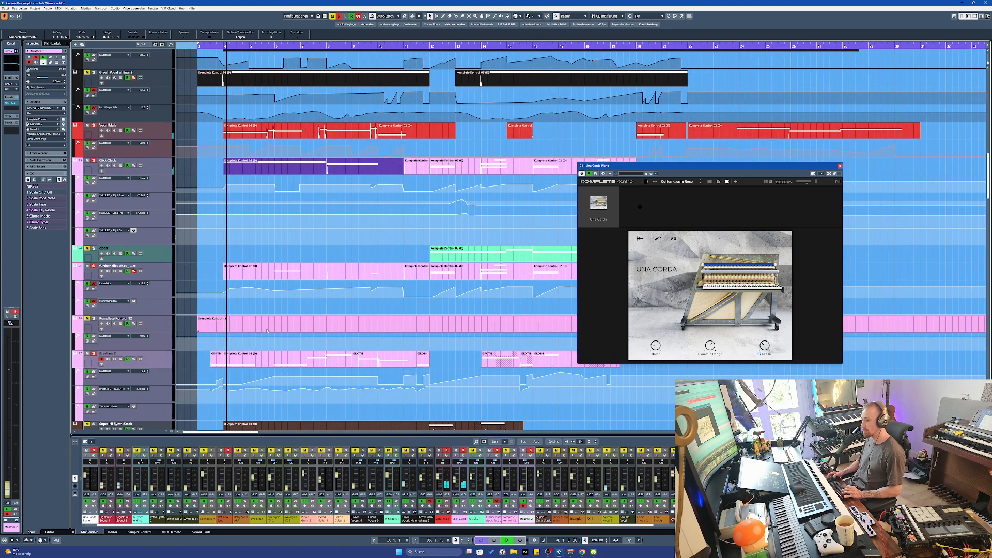
pyautogui.press('g')
pyautogui.press('g')
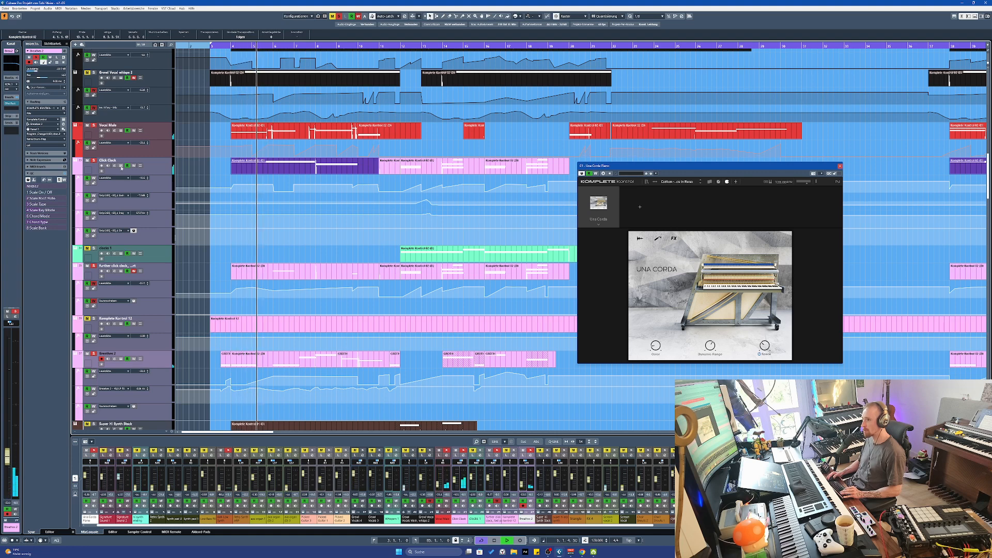
# Inspect the Click Clock track's Groth instrument with its Clocking Loops preset during playback, and close its window
pyautogui.click(121, 166)
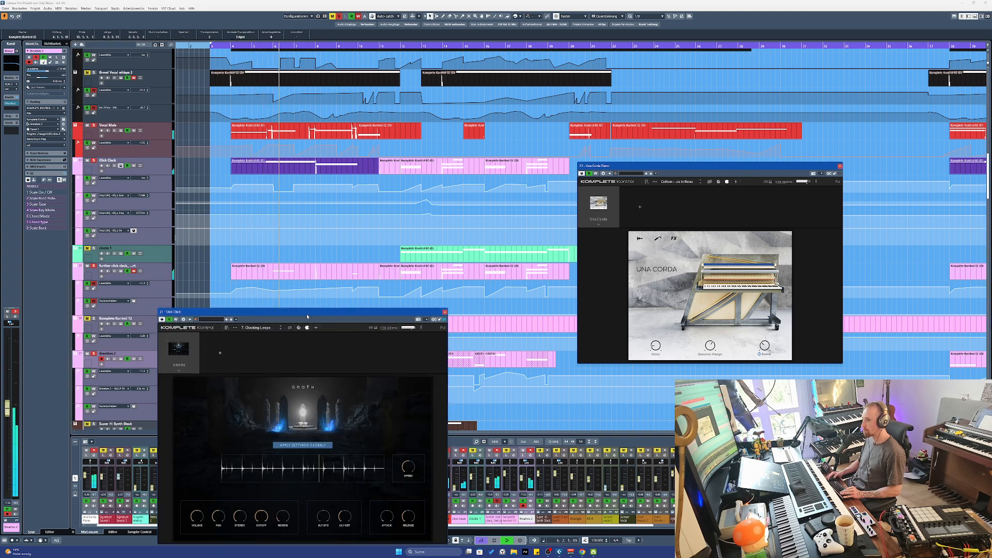
pyautogui.moveTo(306, 317); pyautogui.dragTo(390, 241)
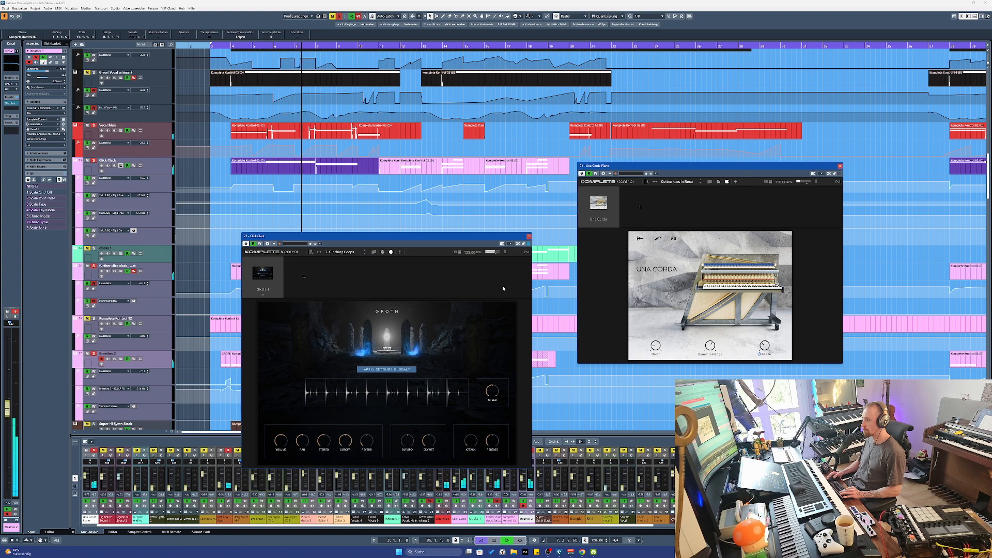
pyautogui.click(528, 237)
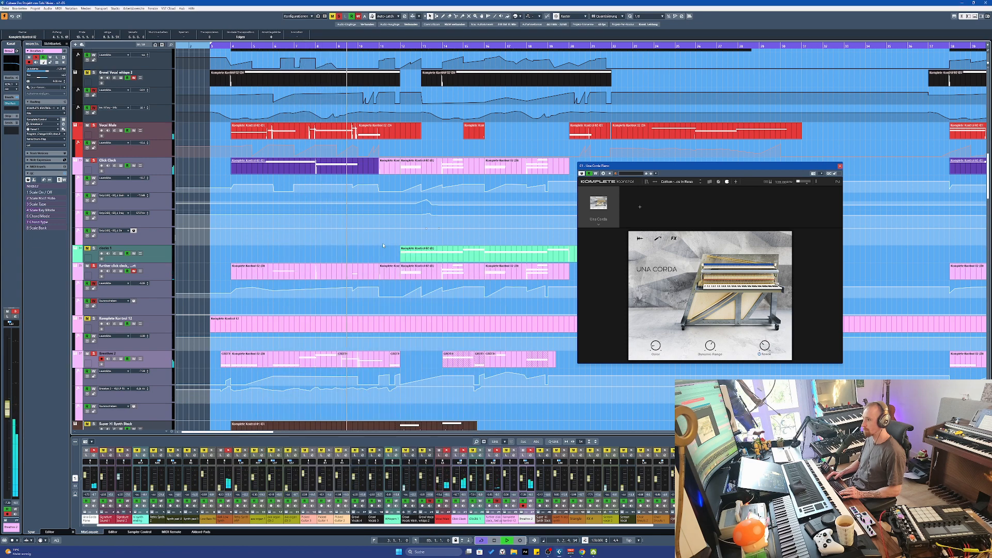
# Follow the click and breathing events with their automation through the verse, and stop playback
pyautogui.press('g')
pyautogui.press('g')
pyautogui.press('g')
pyautogui.press('h')
pyautogui.press('h')
pyautogui.press('h')
pyautogui.press('space')
pyautogui.press('g')
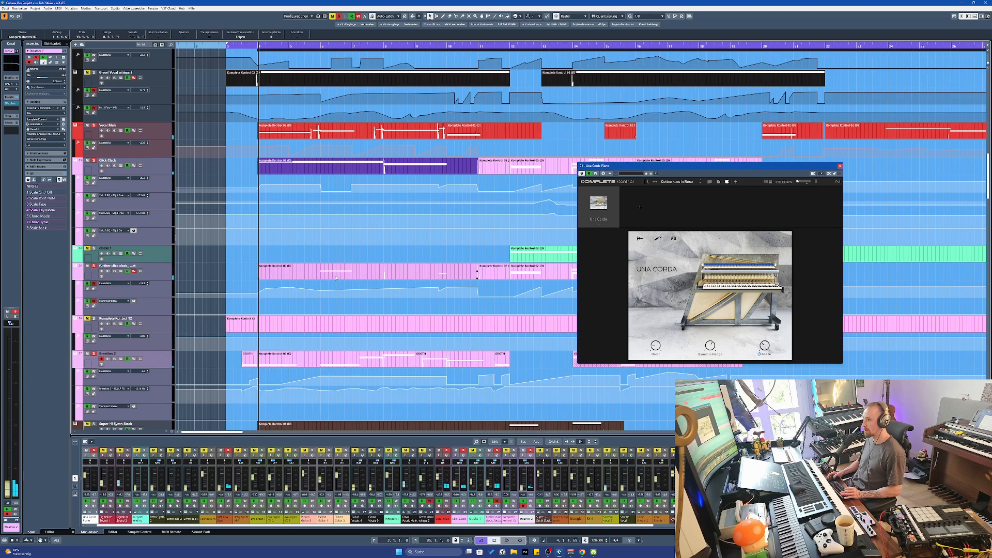
# Open the first further click clock event in the Key Editor, examine its note before bar 10, and close the editor
pyautogui.click(324, 272)
pyautogui.doubleClick(325, 272)
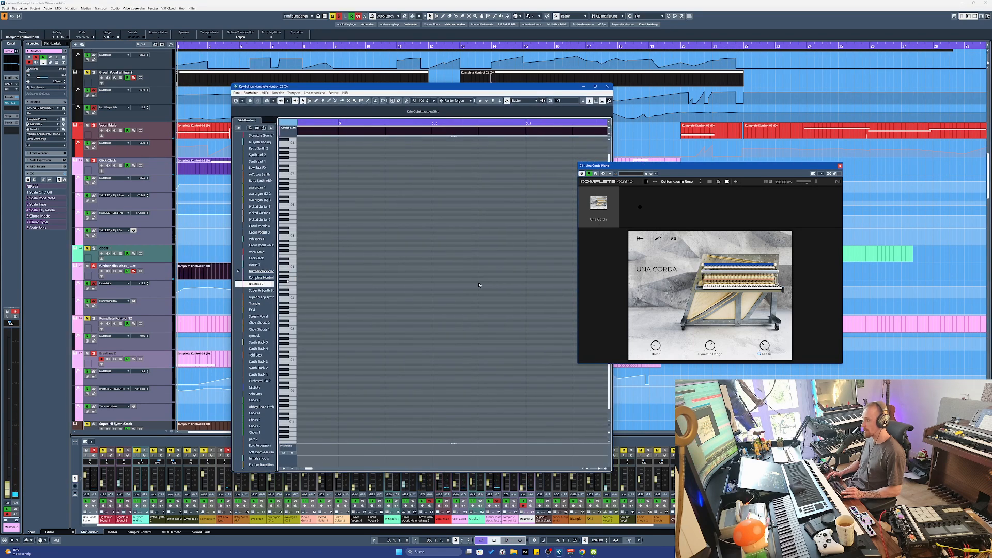
pyautogui.hscroll(7, 480, 285)
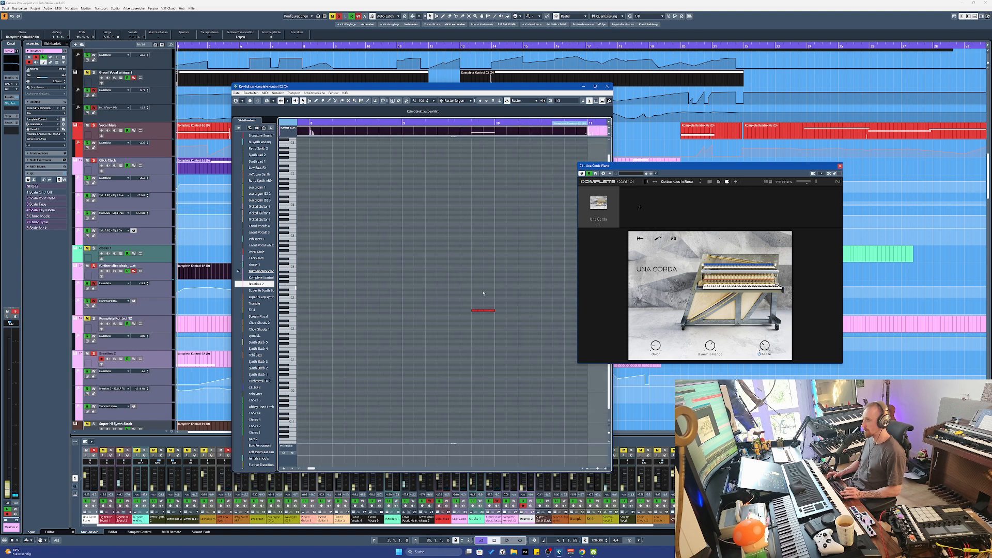
pyautogui.click(483, 310)
pyautogui.press('h')
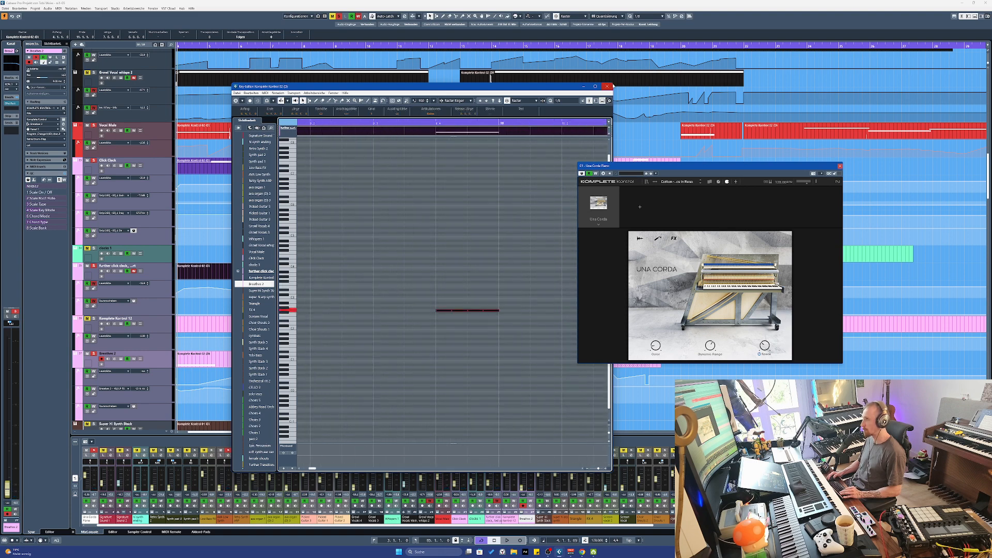
pyautogui.click(608, 87)
# Close the Una Corda Piano instrument window and select the first Click Clock event with the wider arrangement in view
pyautogui.click(840, 166)
pyautogui.press('g')
pyautogui.hscroll(-3, 446, 241)
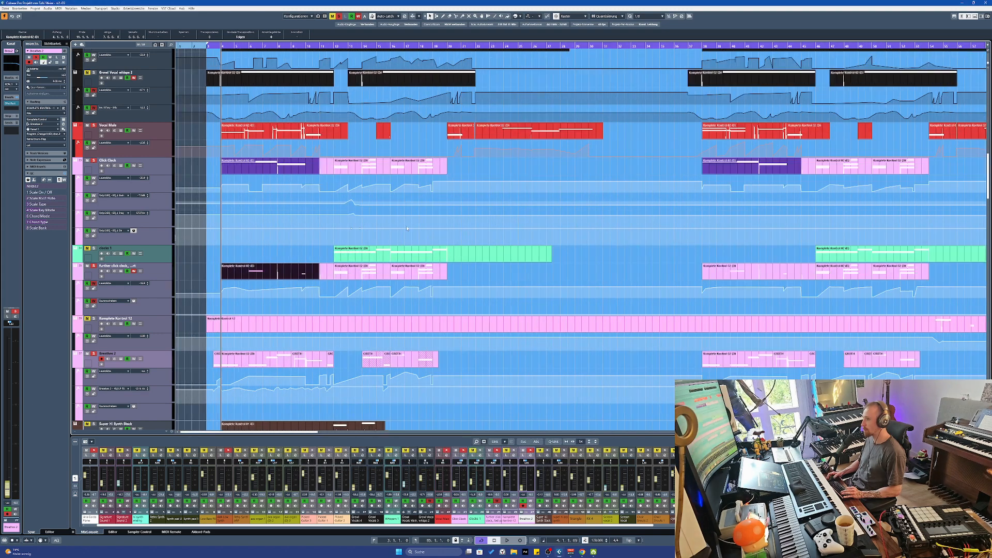
pyautogui.click(224, 161)
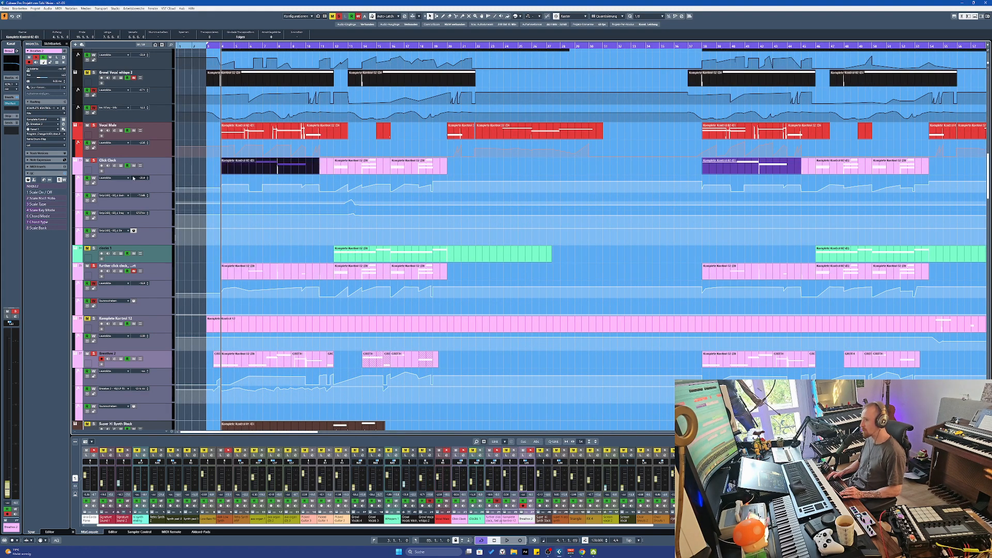
pyautogui.press('g')
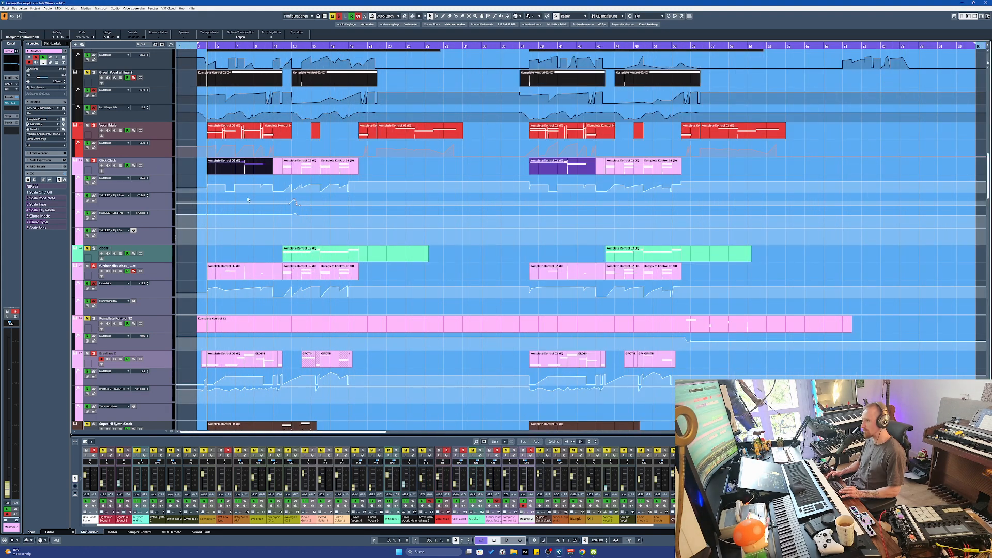
# Select the further click clock event at bar 12 and play the soloed layers from there
pyautogui.click(293, 276)
pyautogui.press('h')
pyautogui.press('h')
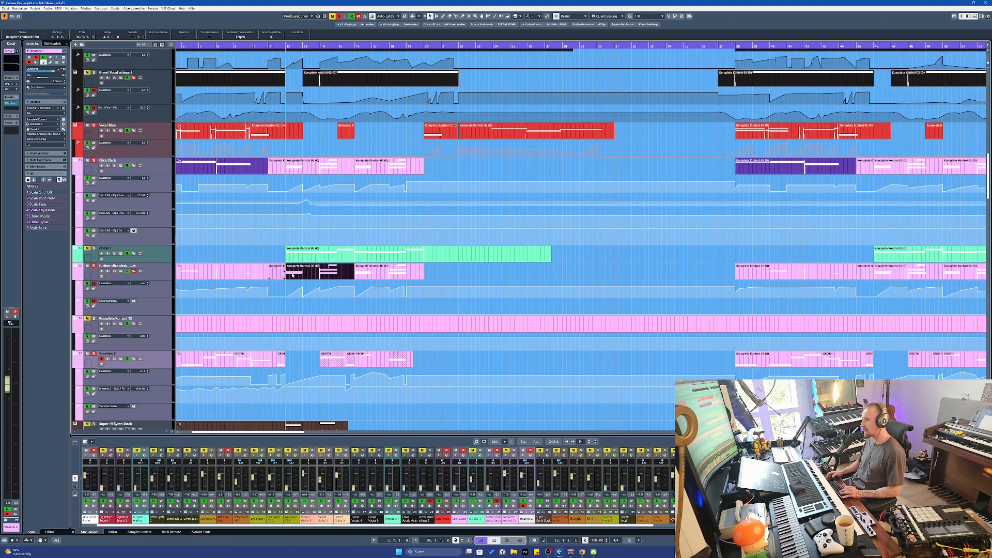
pyautogui.press('g')
pyautogui.scroll(-5, 259, 284)
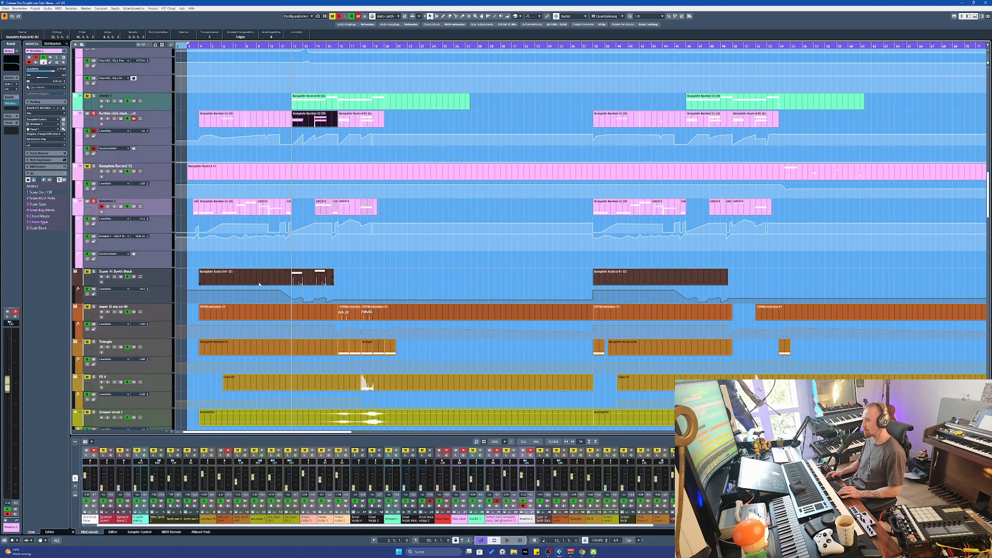
pyautogui.scroll(5, 259, 281)
pyautogui.press('h')
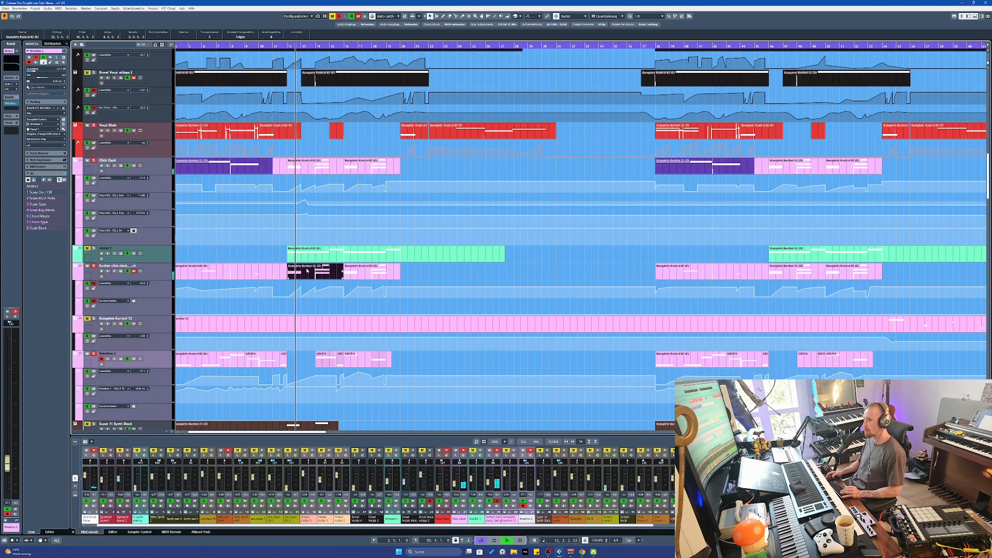
# Follow the soloed click clock and breathing layers with their automation from bar 12 to about bar 20, and stop playback
pyautogui.press('g')
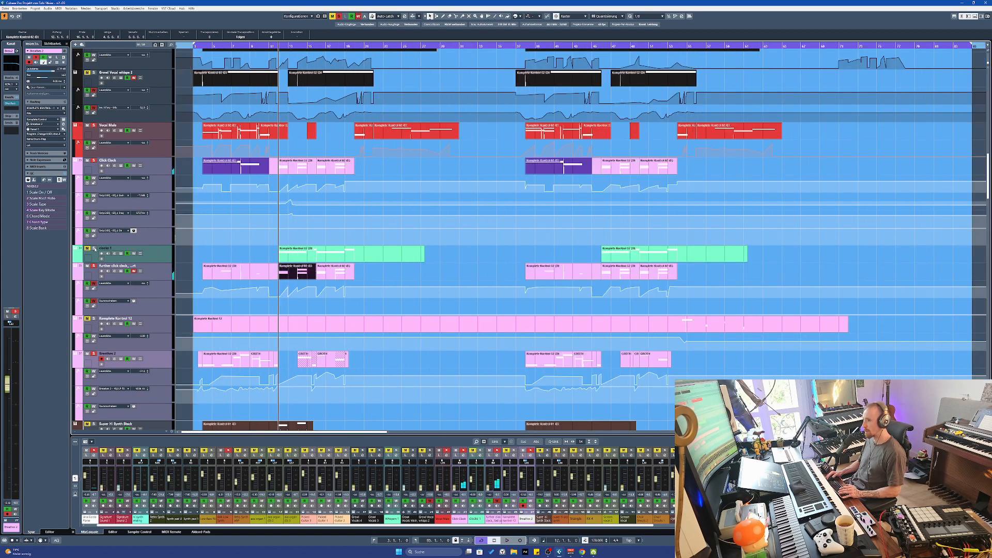
pyautogui.press('h')
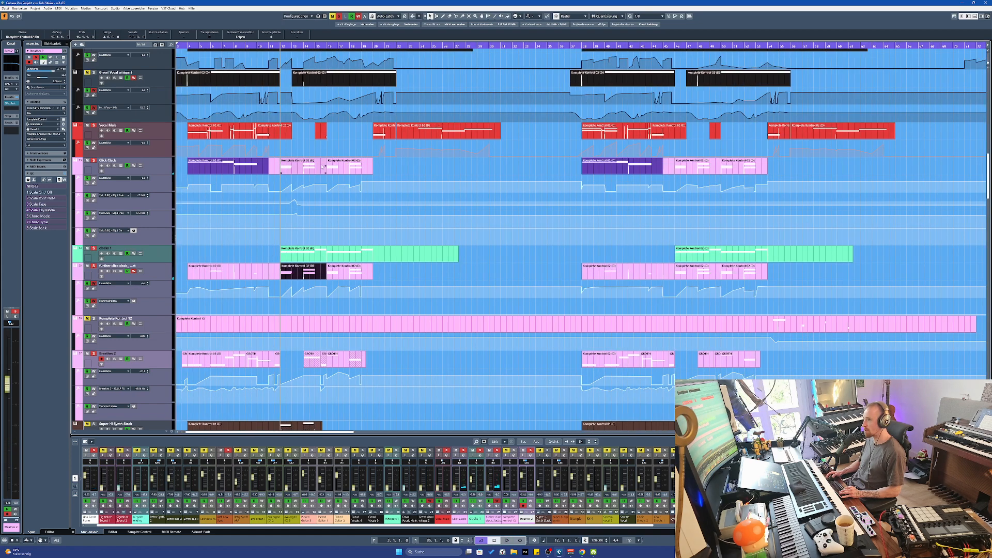
pyautogui.scroll(5, 310, 166)
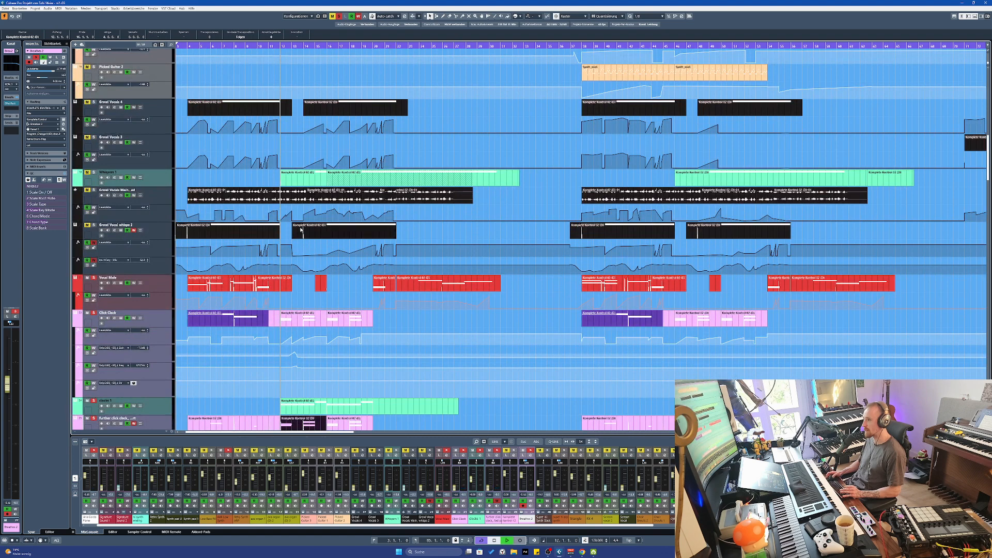
pyautogui.scroll(-5, 308, 248)
pyautogui.press('h')
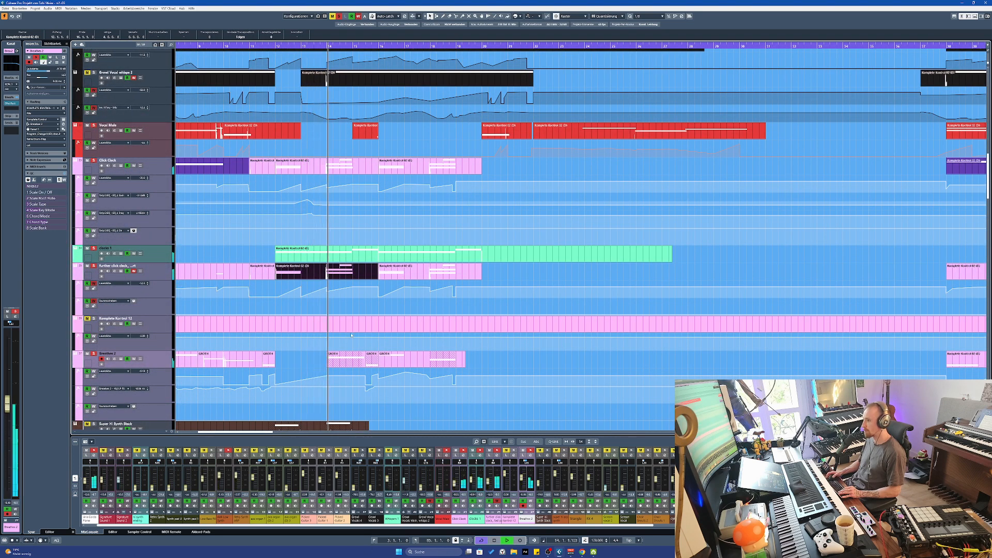
pyautogui.press('h')
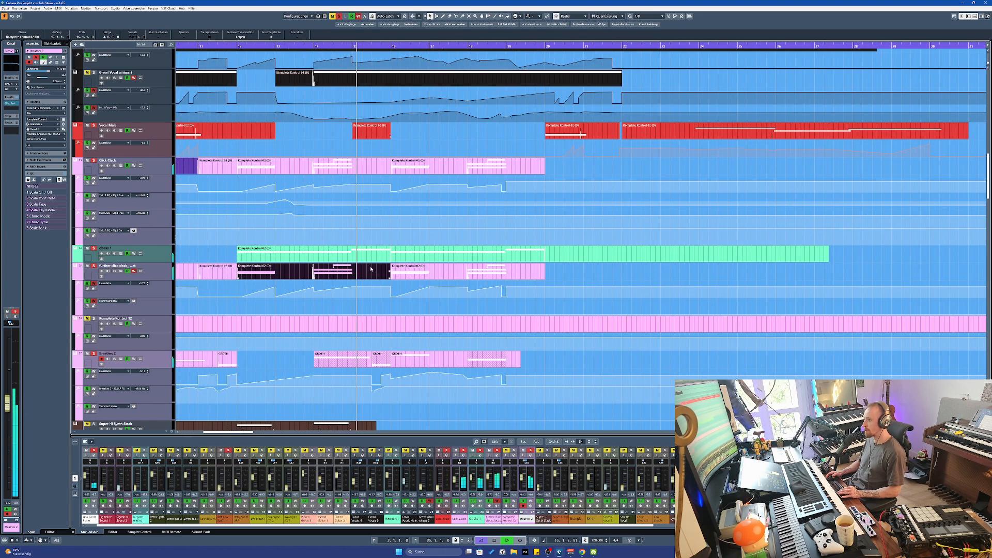
pyautogui.press('g')
pyautogui.press('g')
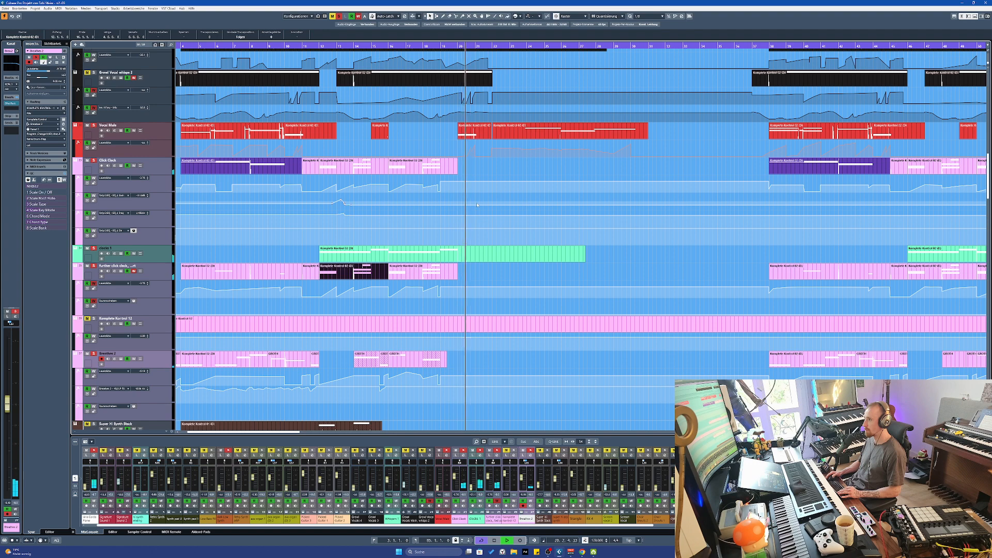
pyautogui.press('space')
pyautogui.press('g')
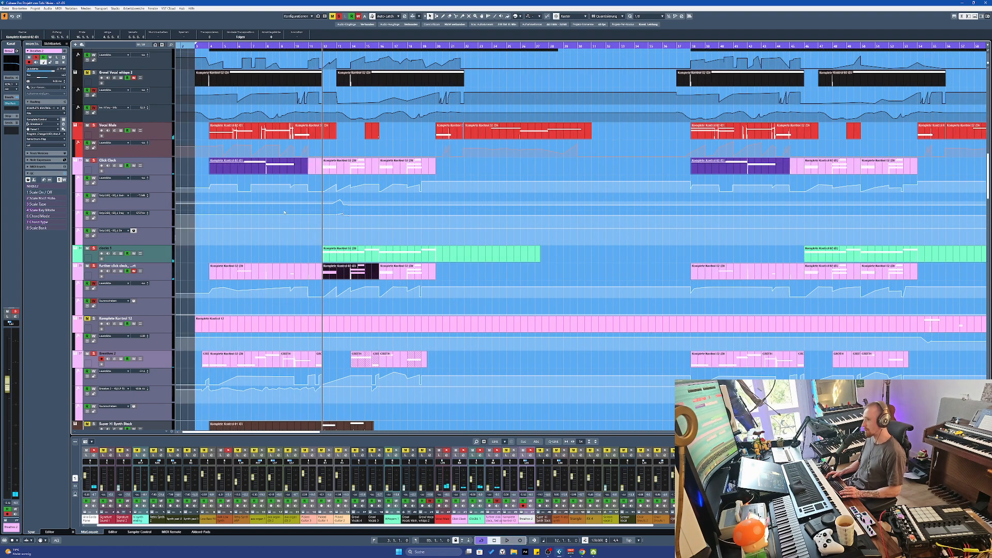
# Open the Super Hi Synth Stack track's Glaze instrument, look over the choir and synth stack tracks beneath it, and close the instrument window
pyautogui.scroll(-5, 282, 222)
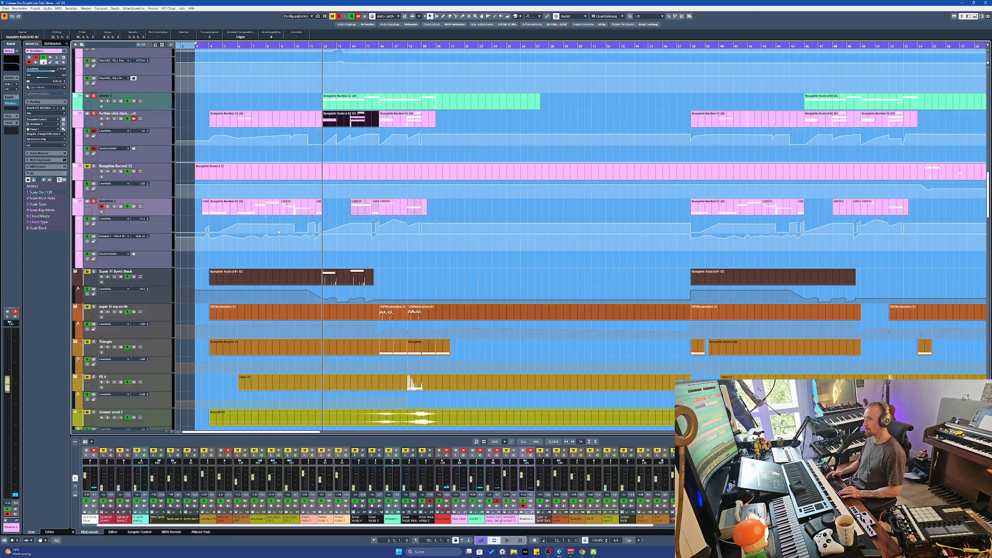
pyautogui.click(162, 274)
pyautogui.scroll(-3, 282, 282)
pyautogui.press('h')
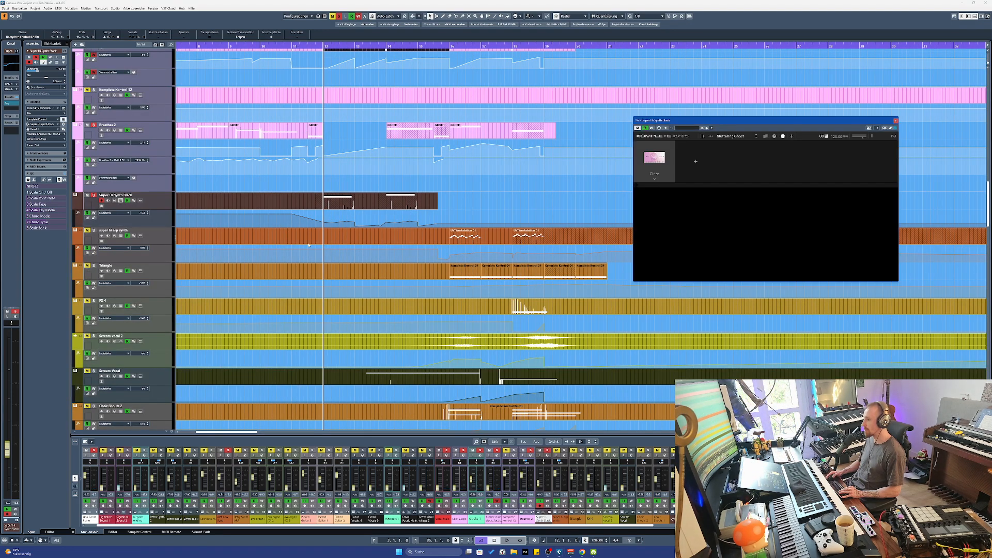
pyautogui.scroll(-12, 387, 220)
pyautogui.press('g')
pyautogui.scroll(-3, 348, 236)
pyautogui.scroll(-1, 348, 237)
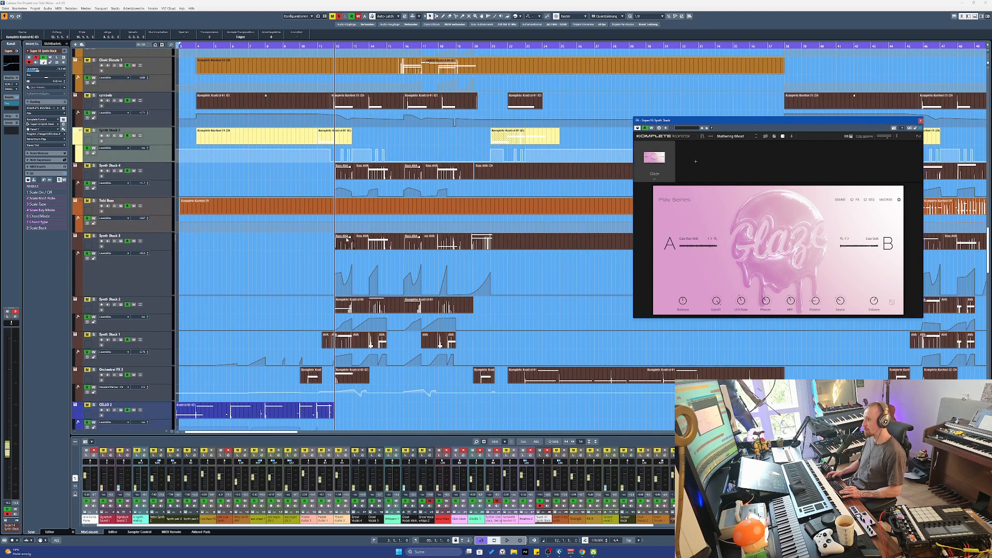
pyautogui.scroll(6, 310, 240)
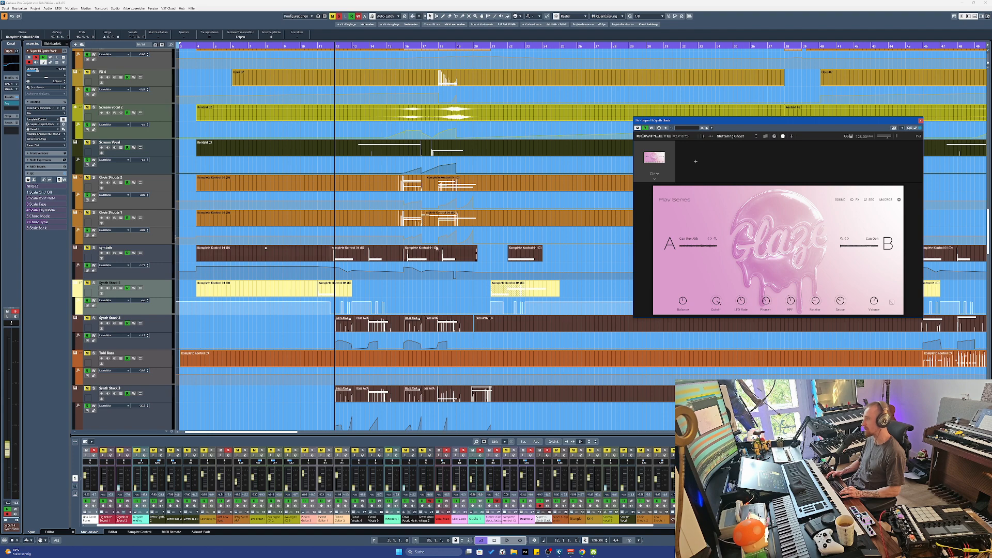
pyautogui.click(920, 121)
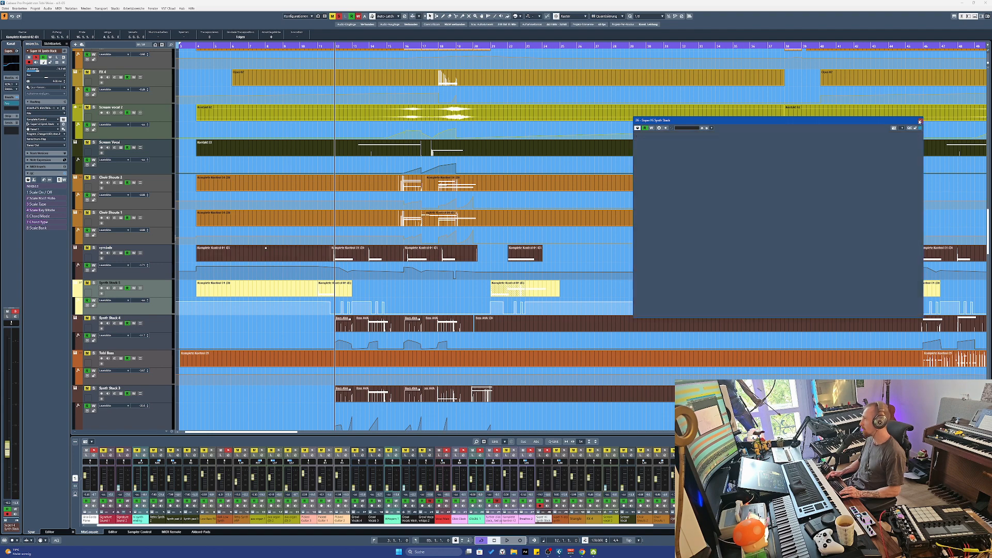
# Solo the cello track and play it with the other soloed layers from bar 4, following its event and volume automation
pyautogui.scroll(-12, 255, 201)
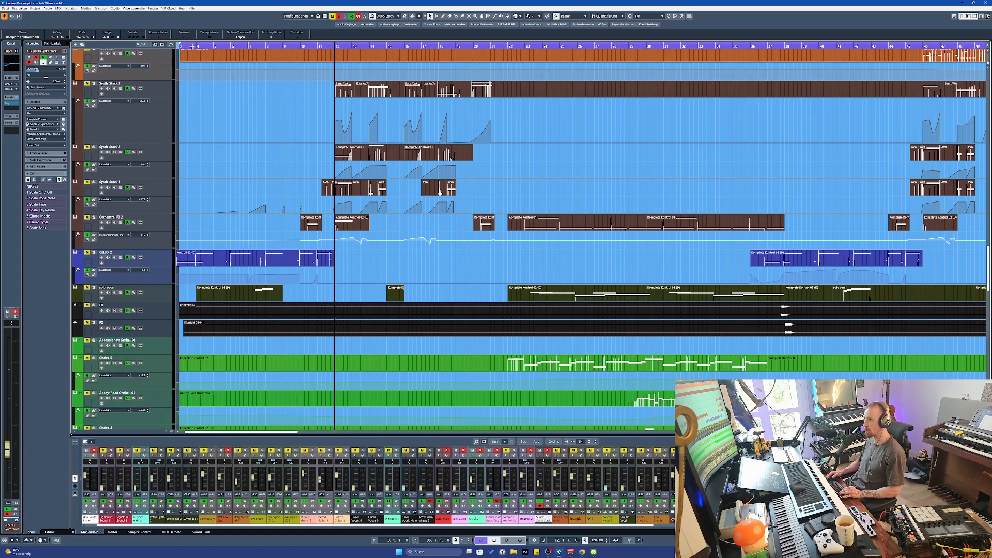
pyautogui.click(204, 128)
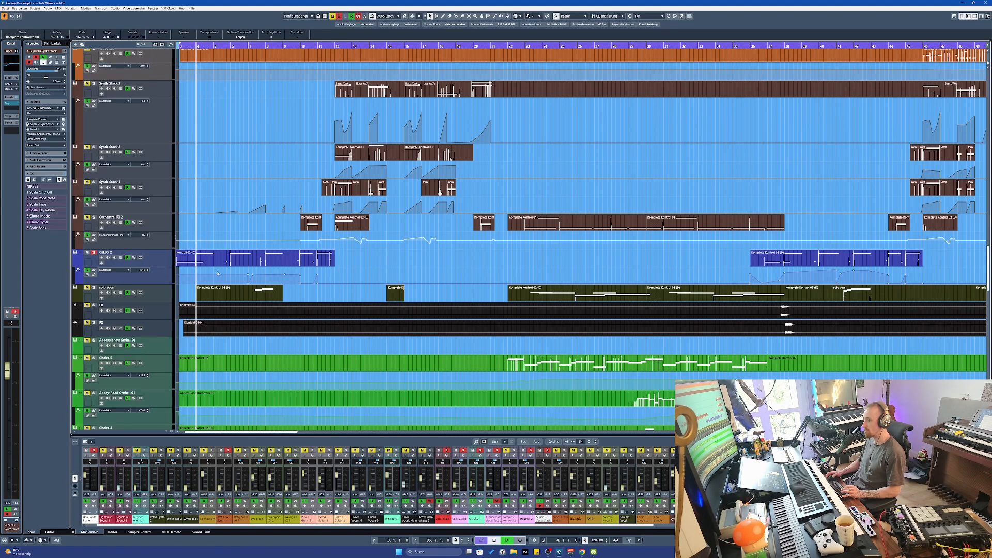
pyautogui.keyDown('ctrl'); pyautogui.scroll(2, 217, 273); pyautogui.keyUp('ctrl')
pyautogui.press('space')
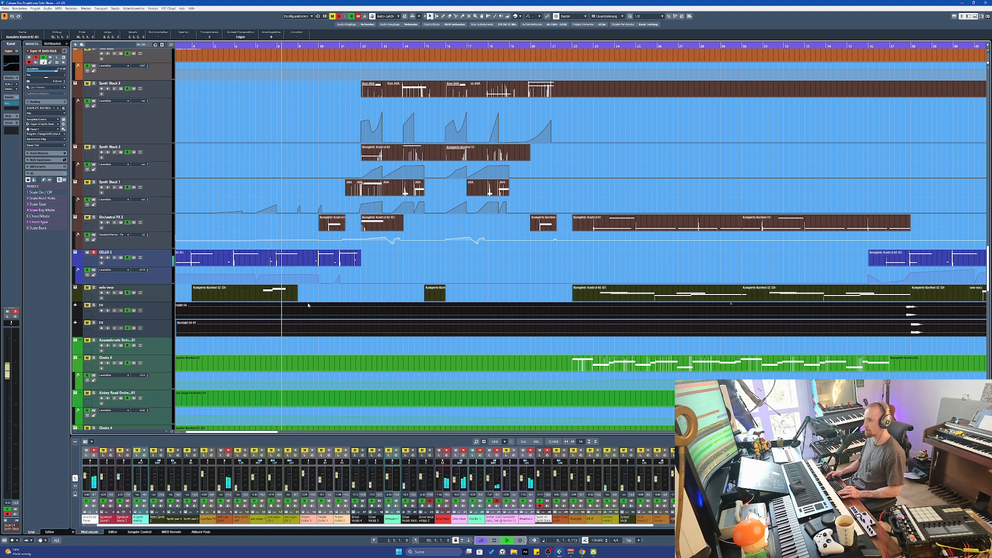
pyautogui.press('g')
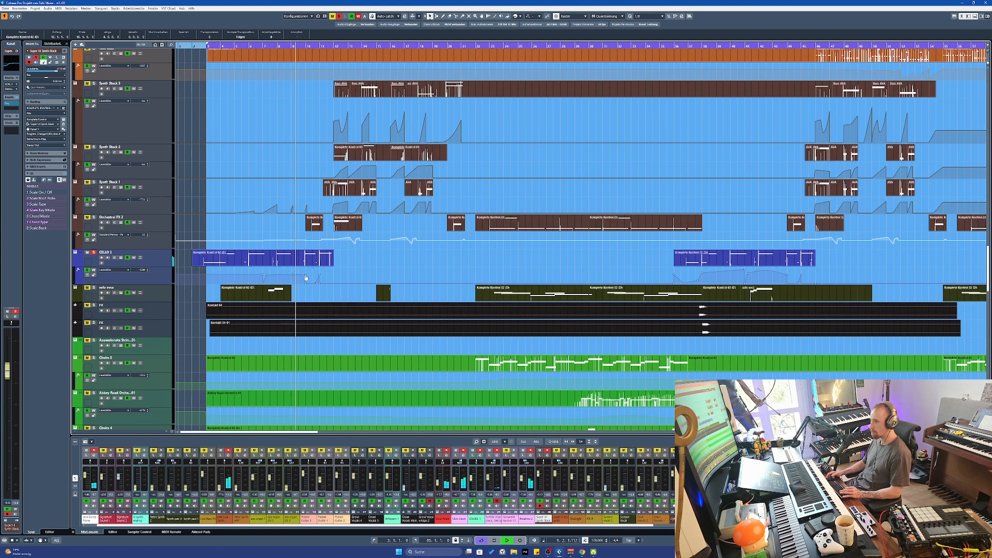
pyautogui.hscroll(-2, 172, 287)
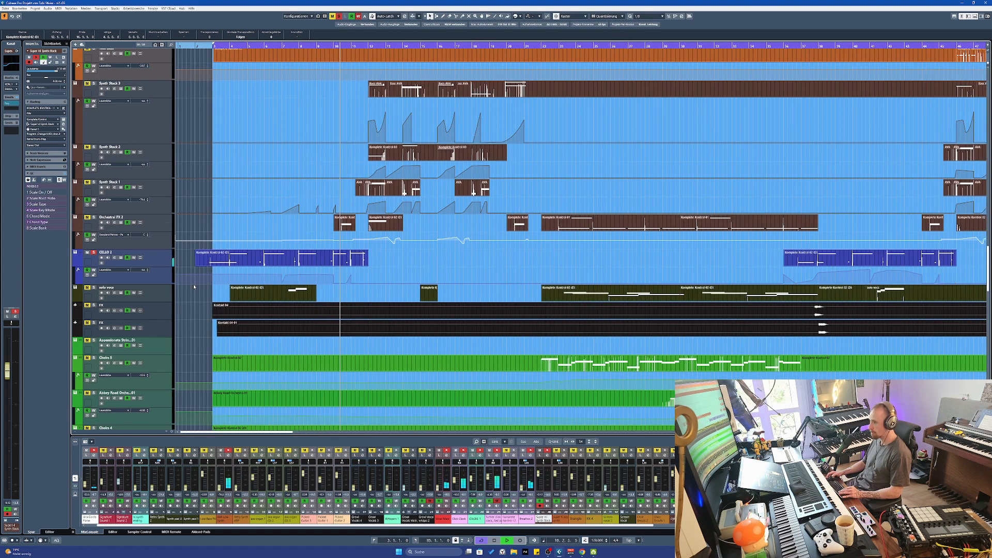
# Solo the solo voice track with its GROTH instrument shown, enlarge its event and volume automation during playback, and stop
pyautogui.click(233, 295)
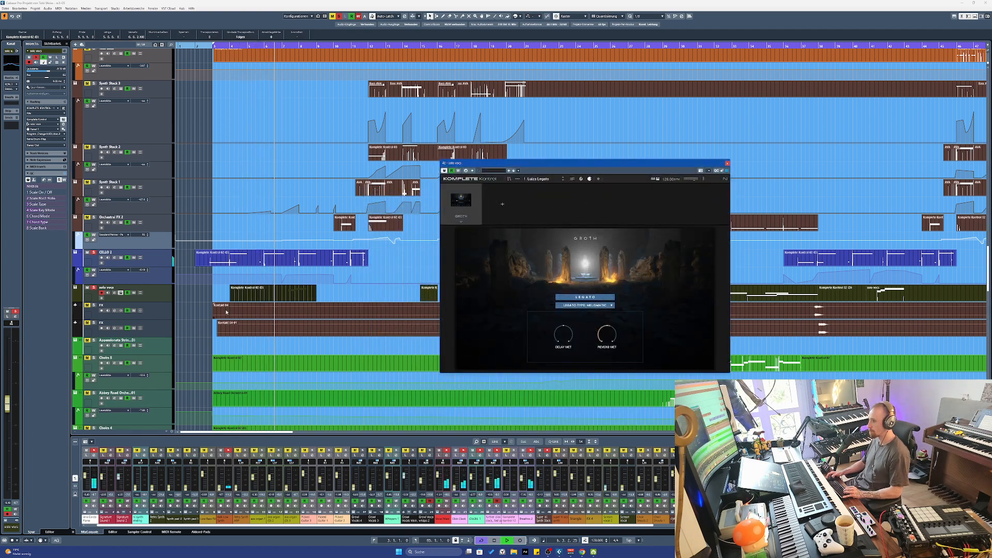
pyautogui.click(289, 300)
pyautogui.scroll(2, 305, 303)
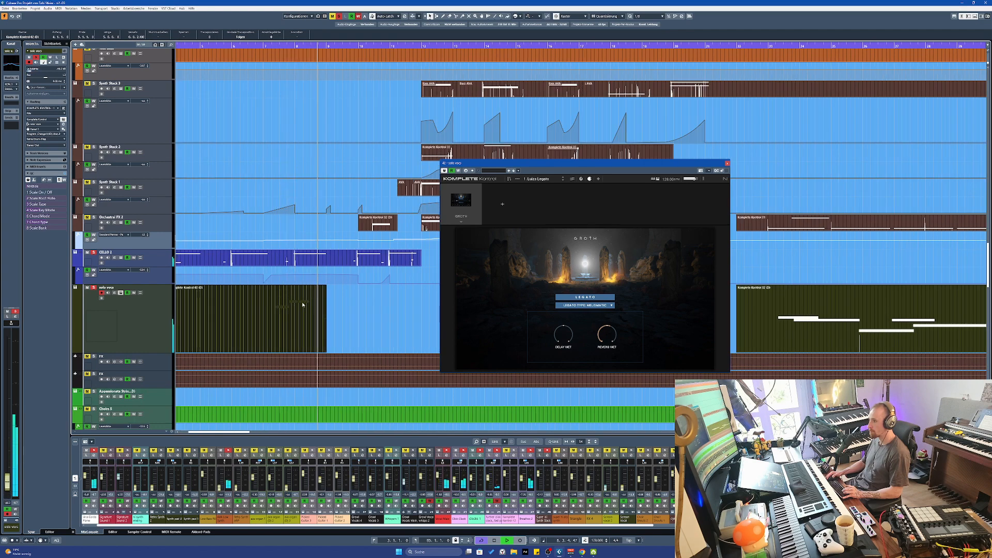
pyautogui.scroll(-3, 306, 297)
pyautogui.scroll(-1, 307, 282)
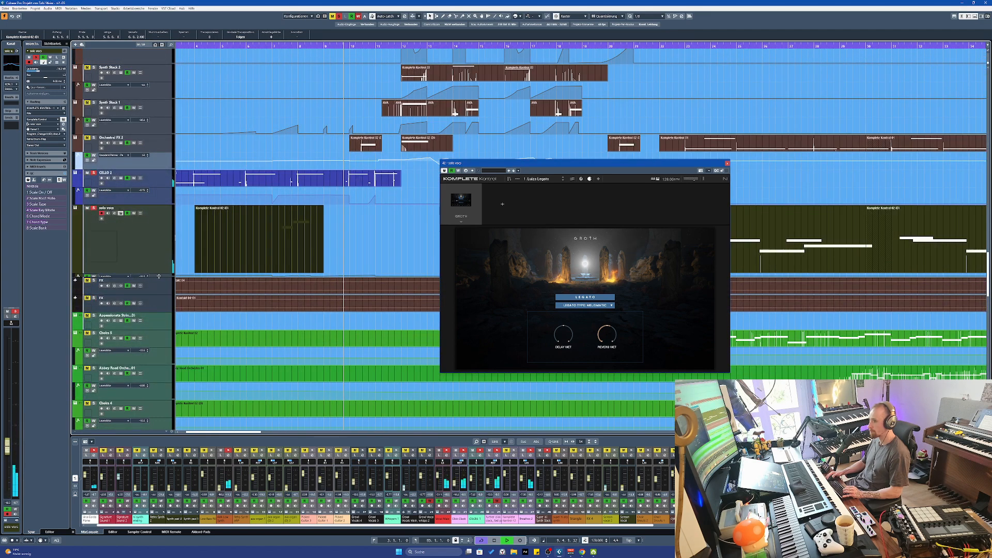
pyautogui.press('space')
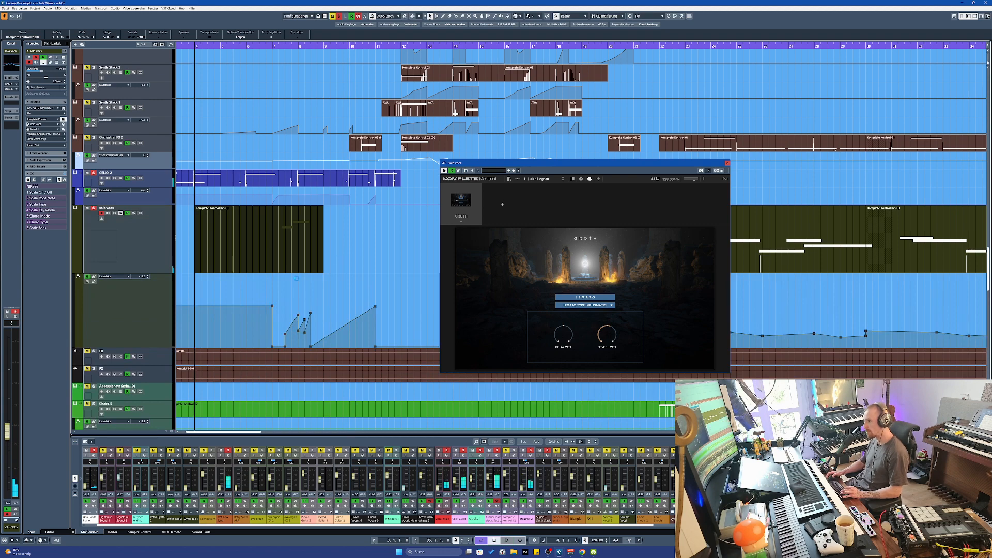
# Examine the two notes at the end of the first solo voice event together with the rising volume automation beneath them
pyautogui.scroll(-5, 293, 256)
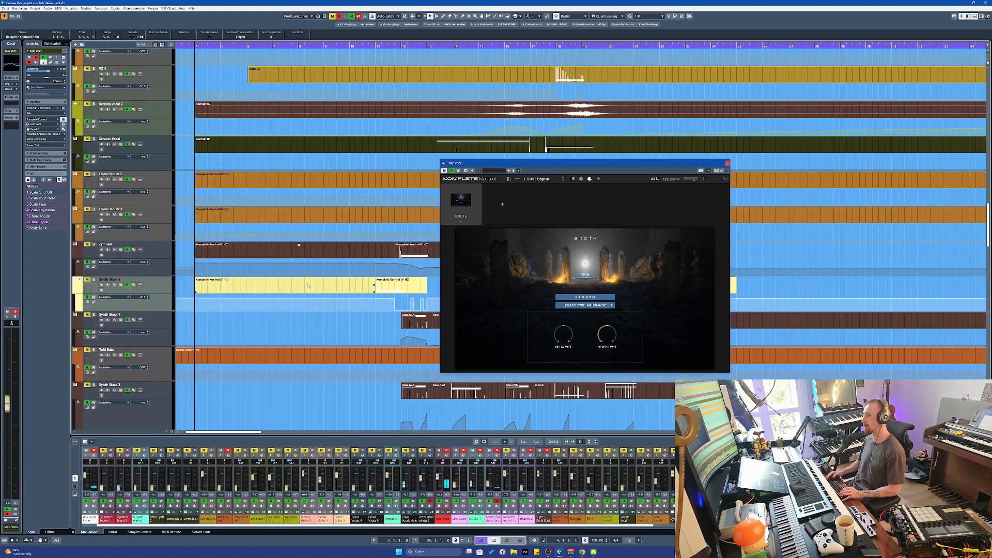
pyautogui.scroll(5, 291, 253)
pyautogui.scroll(3, 287, 247)
pyautogui.scroll(-1, 289, 248)
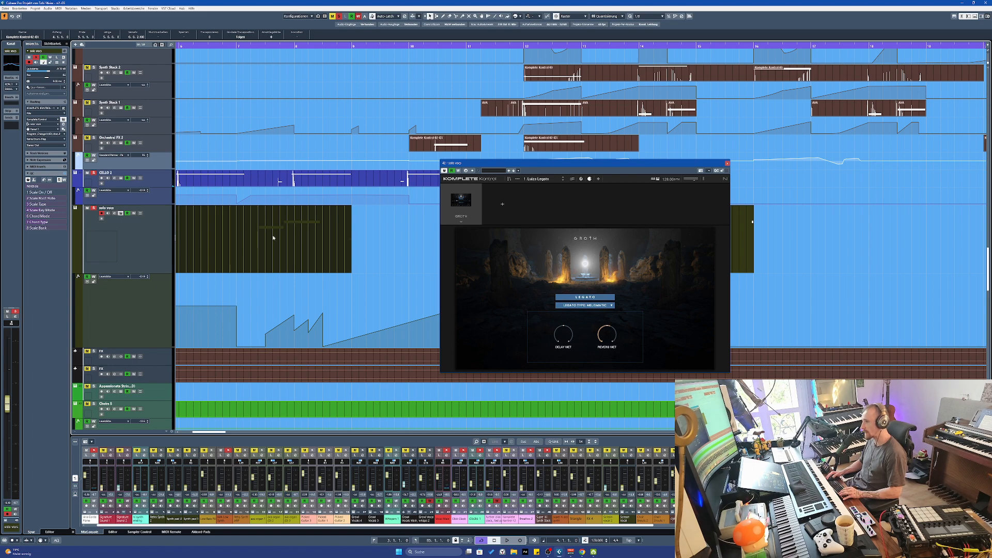
pyautogui.scroll(4, 276, 231)
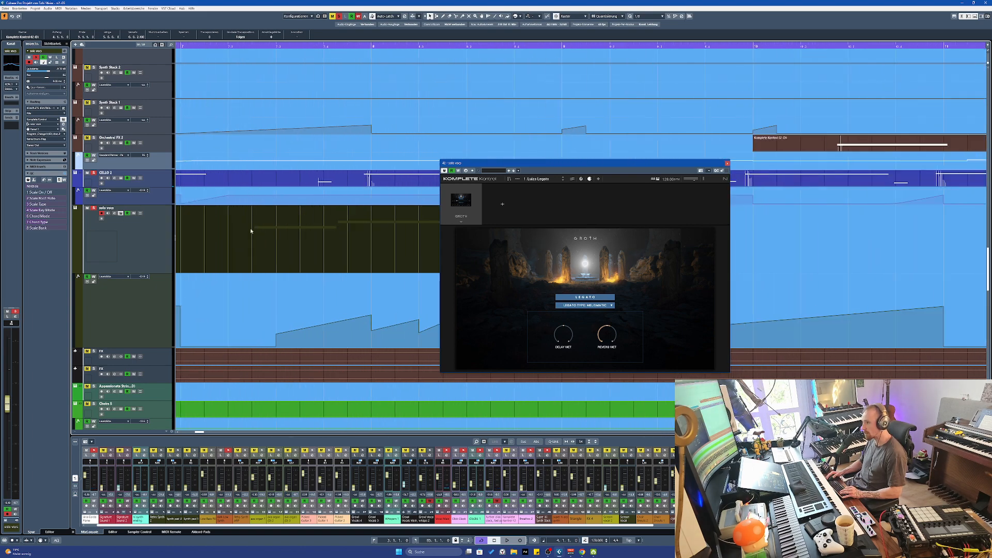
pyautogui.click(270, 306)
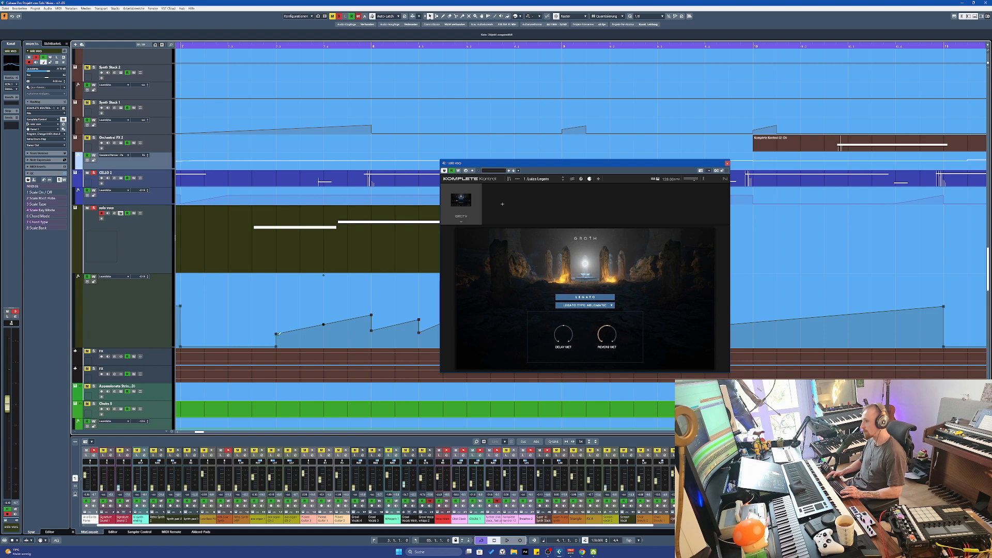
pyautogui.scroll(-3, 277, 326)
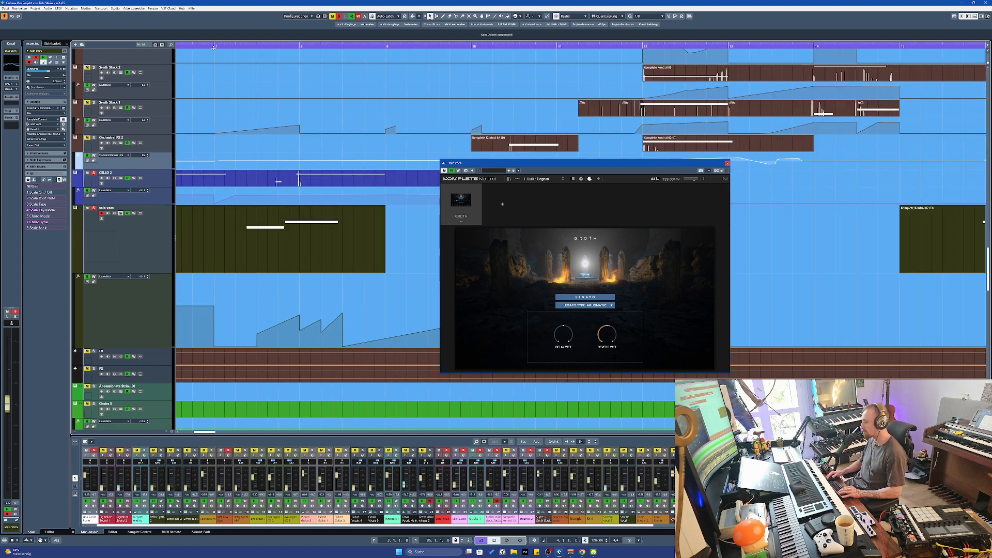
pyautogui.scroll(3, 320, 281)
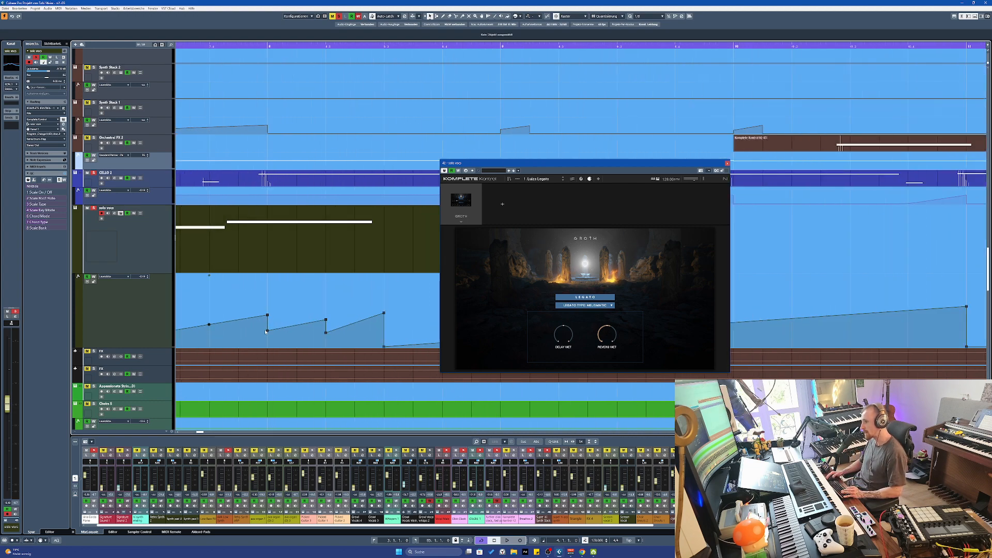
pyautogui.scroll(-3, 267, 335)
# Open the first solo voice event in the Key Editor and play the soloed layers from bar 7
pyautogui.doubleClick(331, 217)
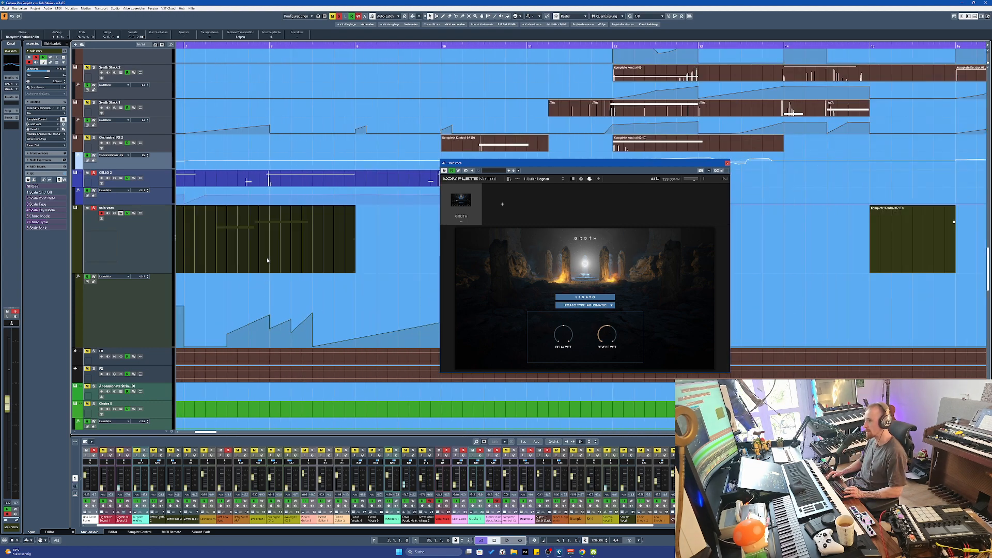
pyautogui.moveTo(413, 87); pyautogui.dragTo(570, 123)
pyautogui.press('Return')
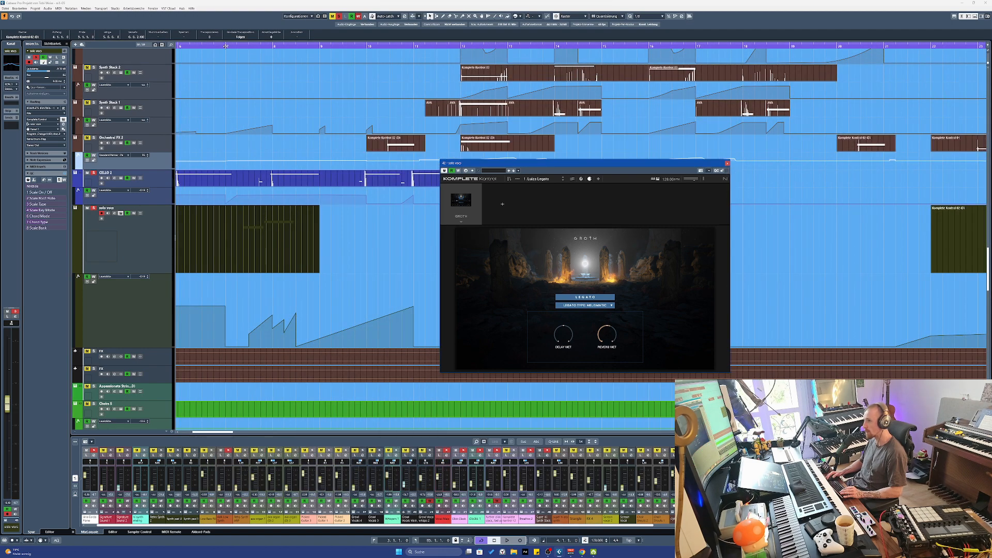
pyautogui.press('space')
pyautogui.doubleClick(264, 238)
pyautogui.press('space')
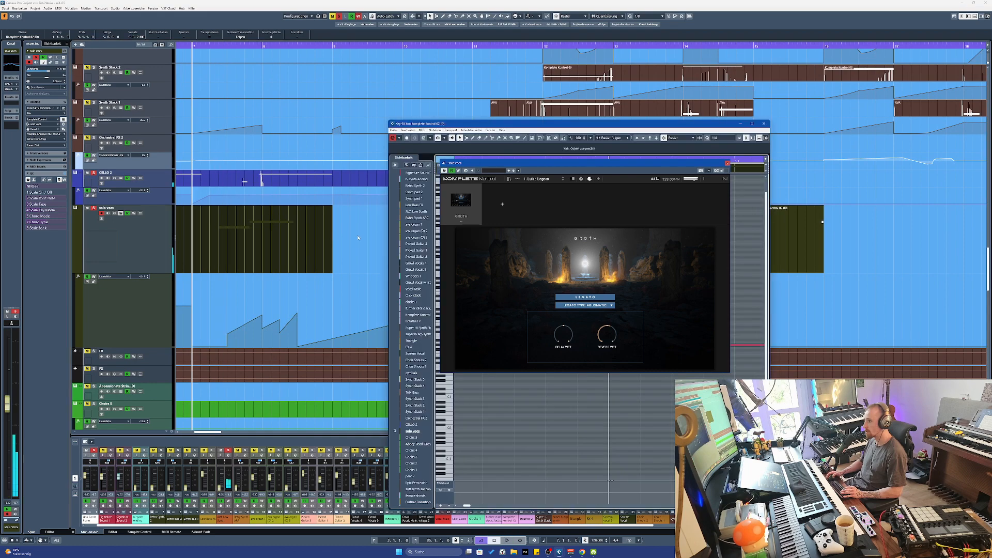
# Close the GROTH instrument window, listen to the solo voice notes in the Key Editor, and close the editor
pyautogui.click(727, 163)
pyautogui.press('space')
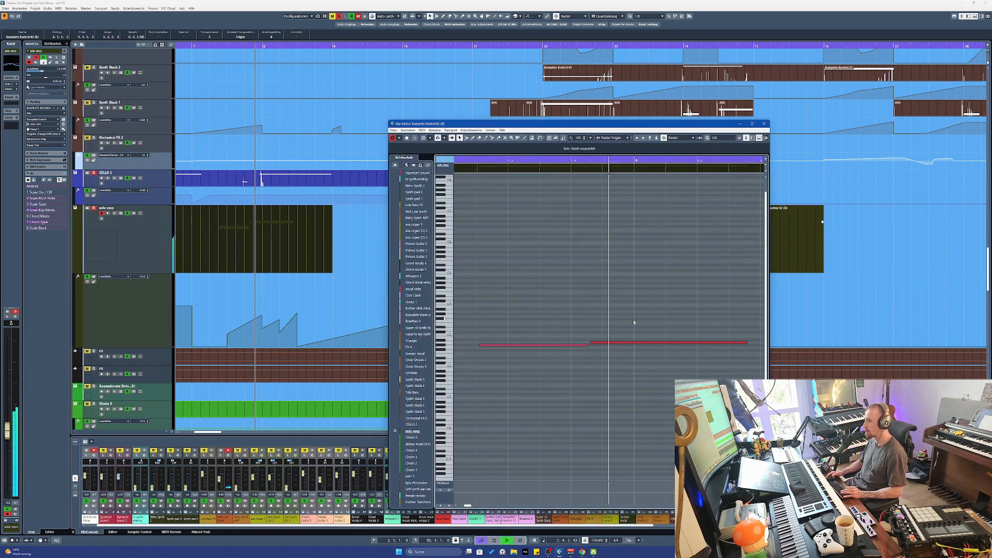
pyautogui.press('space')
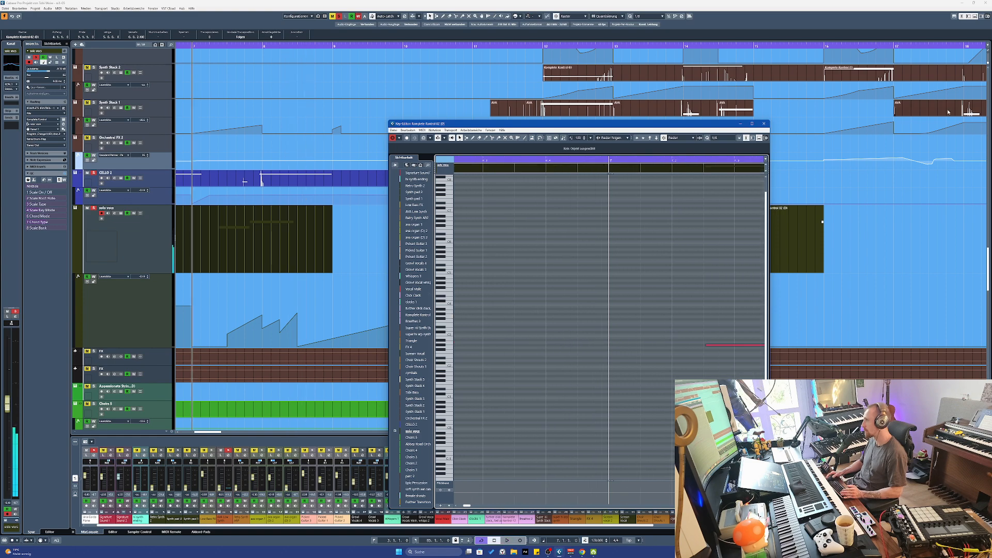
pyautogui.click(764, 124)
# Solo and select the BASS track among the lower tracks and play it with the other soloed layers
pyautogui.press('g')
pyautogui.press('g')
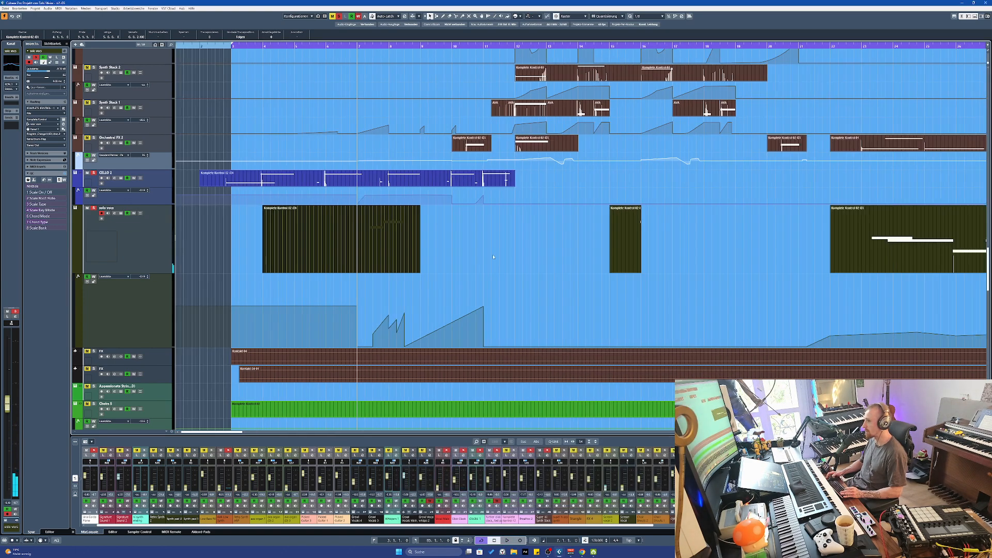
pyautogui.click(336, 254)
pyautogui.scroll(-5, 320, 250)
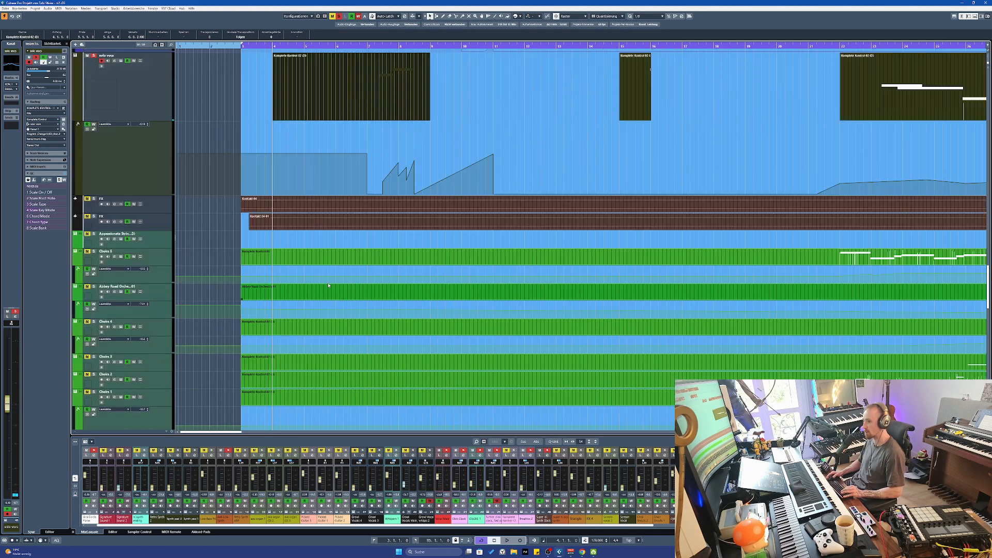
pyautogui.press('g')
pyautogui.press('g')
pyautogui.scroll(-5, 288, 247)
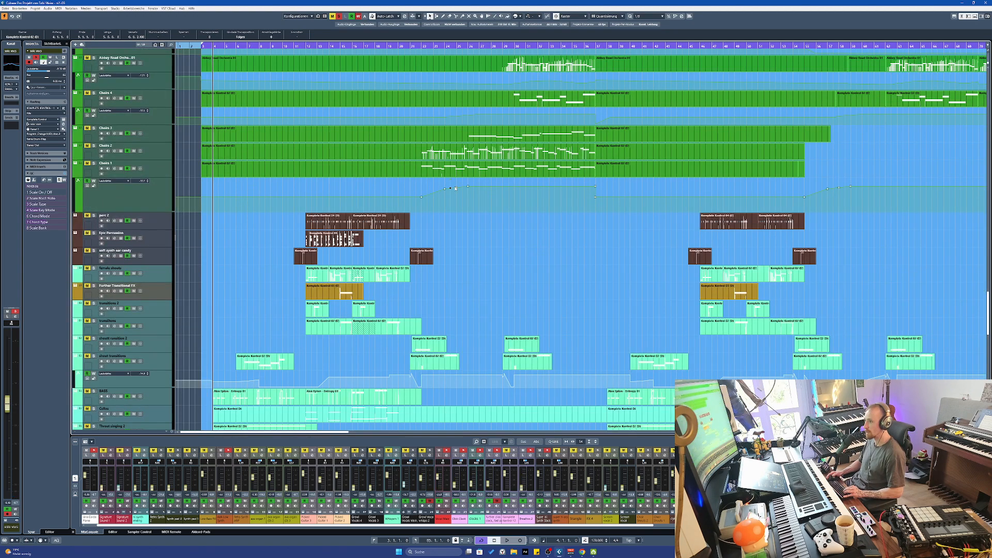
pyautogui.scroll(-5, 258, 255)
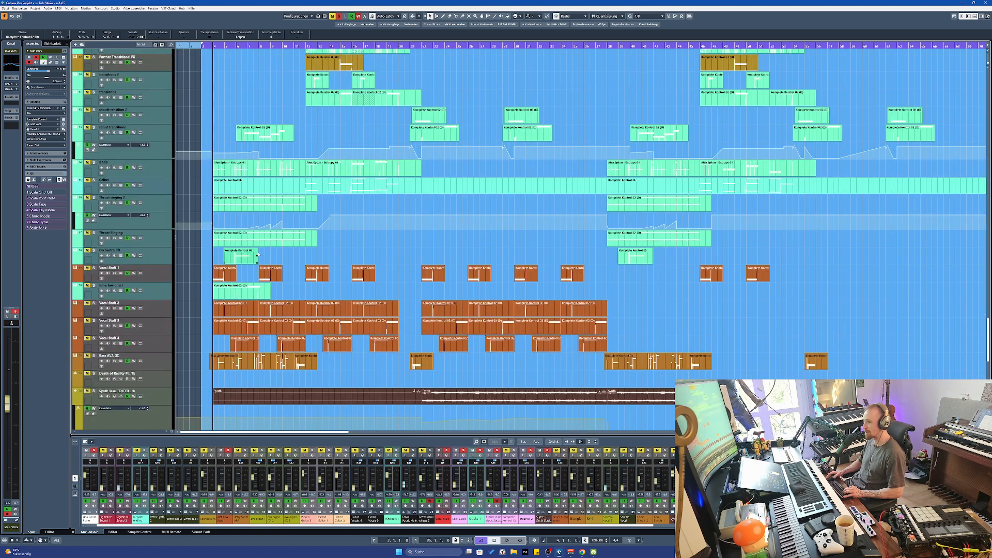
pyautogui.click(166, 174)
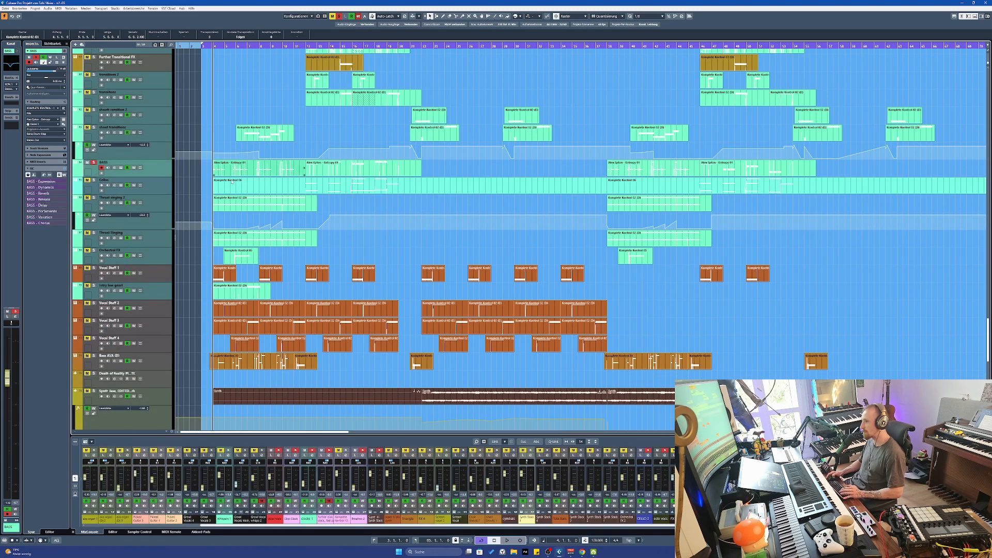
pyautogui.press('h')
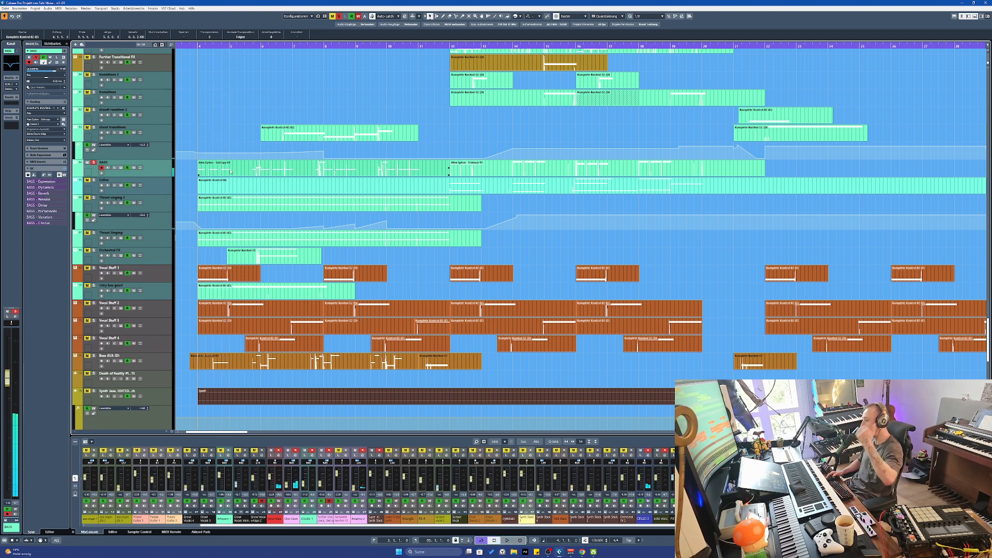
# Open the first BASS event in the Key Editor and examine its notes during playback
pyautogui.doubleClick(226, 176)
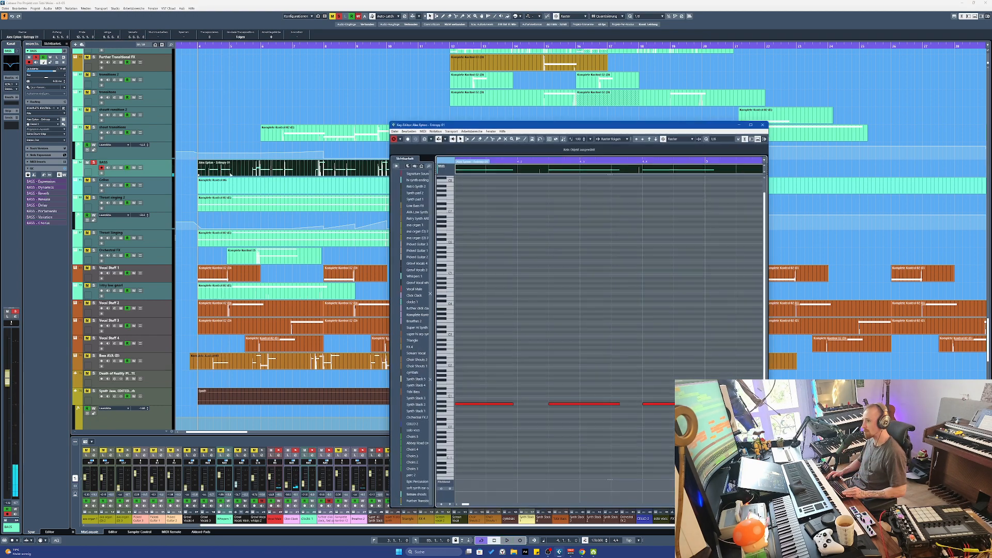
pyautogui.scroll(-1, 570, 341)
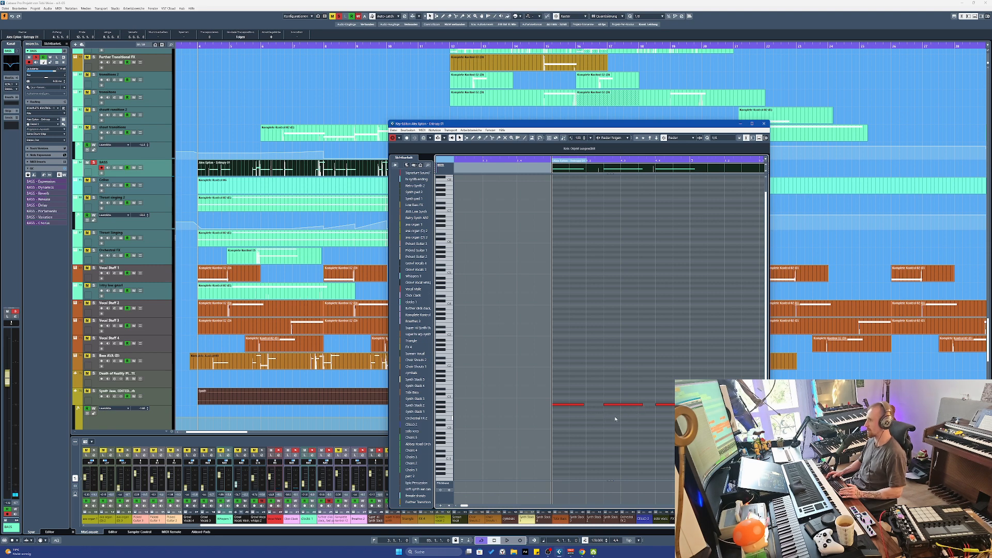
pyautogui.press('space')
pyautogui.scroll(-2, 614, 418)
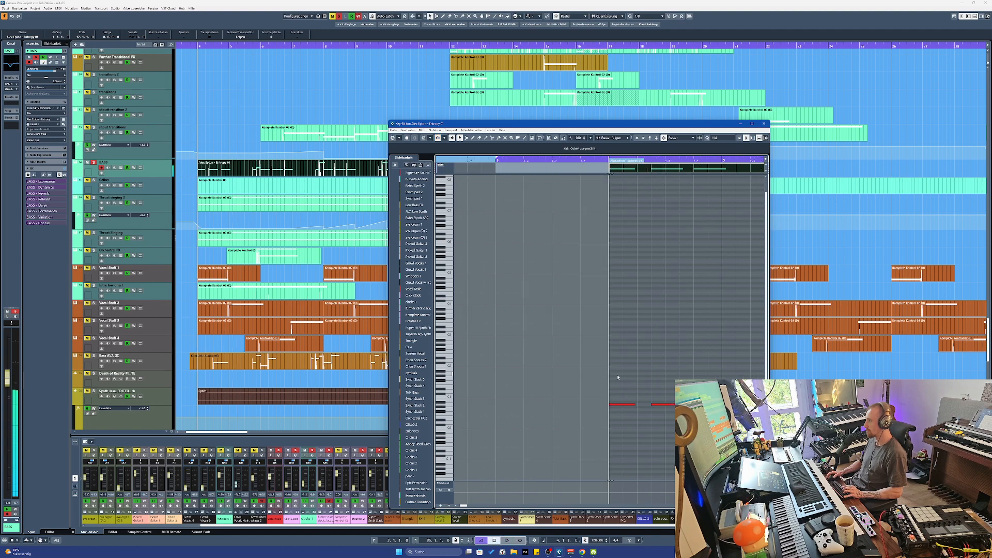
pyautogui.press('space')
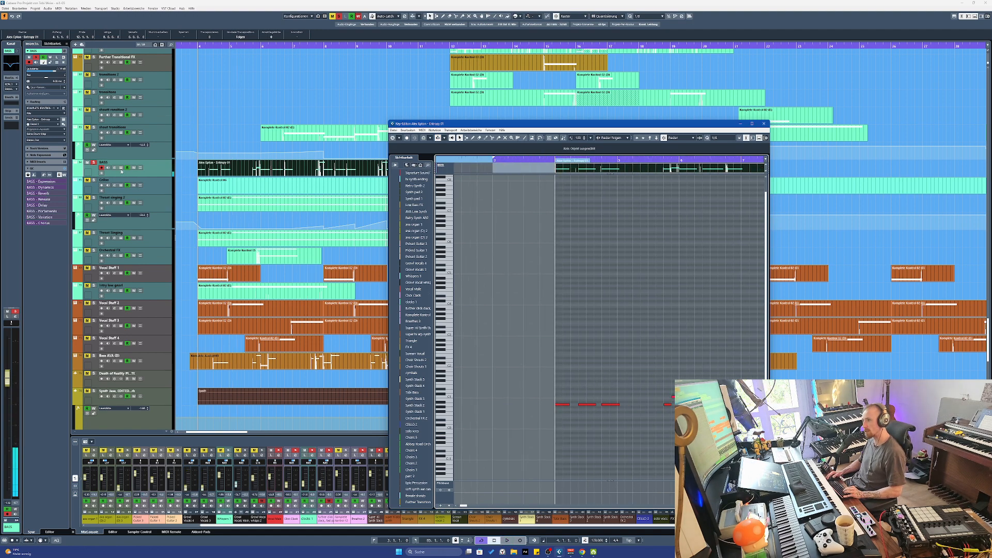
# Show the BASS track's Spitfire Audio instrument, close its window, and play the soloed layers from bar 4
pyautogui.hotkey('ctrl', 'e')
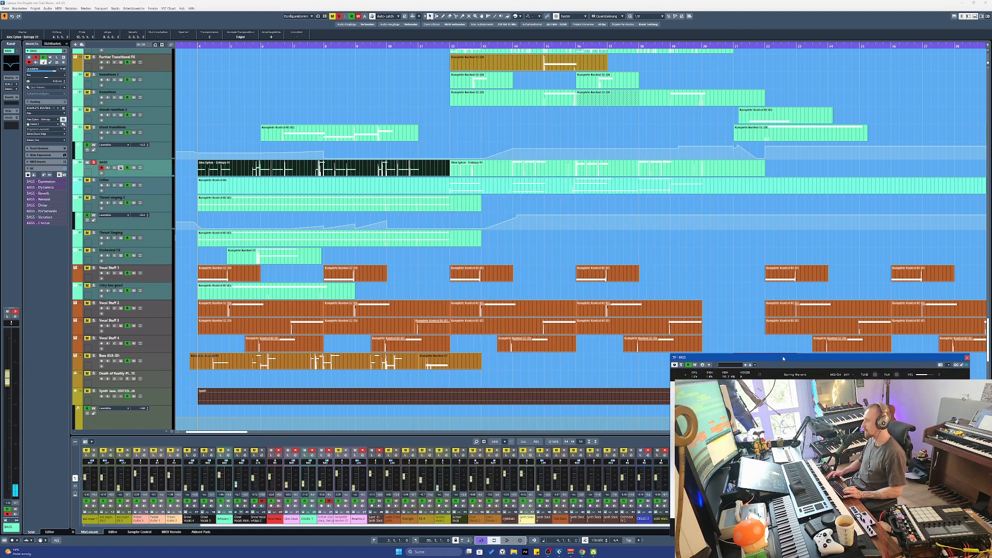
pyautogui.moveTo(785, 360); pyautogui.dragTo(599, 211)
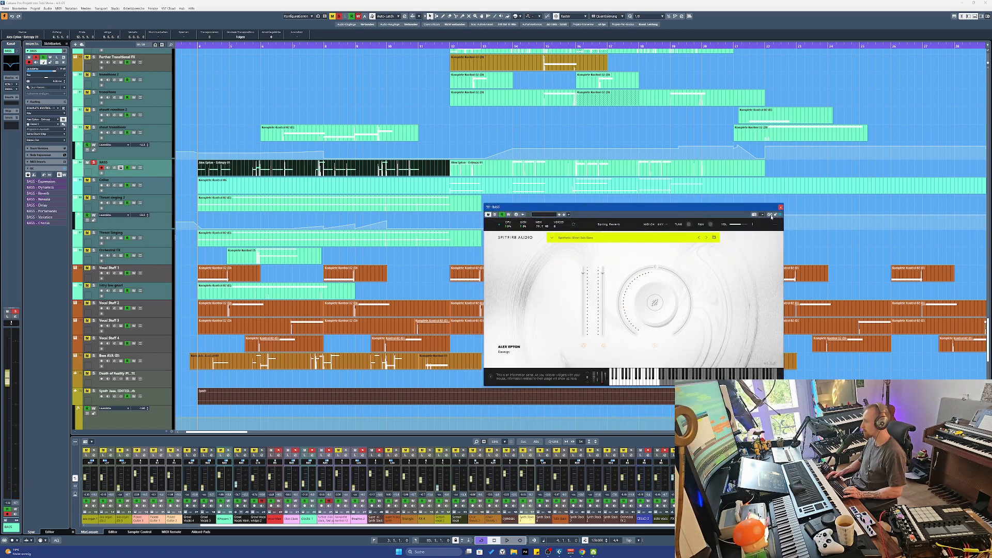
pyautogui.click(779, 207)
pyautogui.press('space')
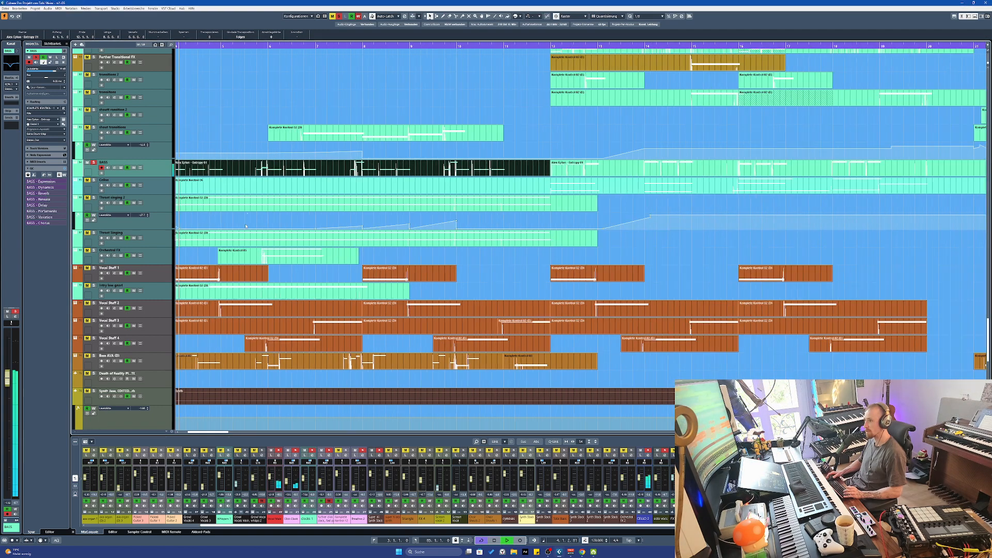
pyautogui.scroll(-3, 263, 227)
pyautogui.press('space')
# Return to the growl vocal tracks and audition them, including Growl Vocal whisper 2, together with the soloed layers
pyautogui.scroll(-10, 248, 219)
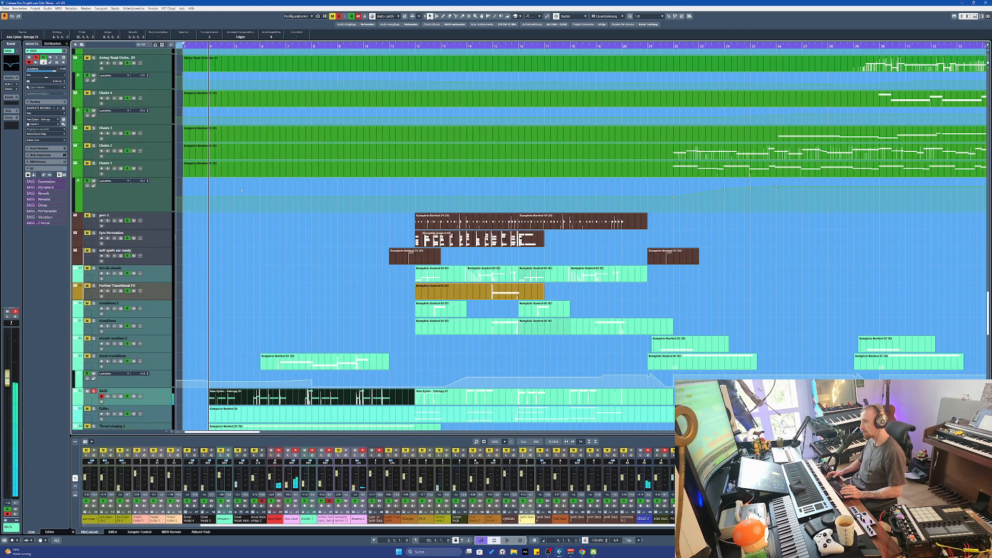
pyautogui.scroll(5, 235, 215)
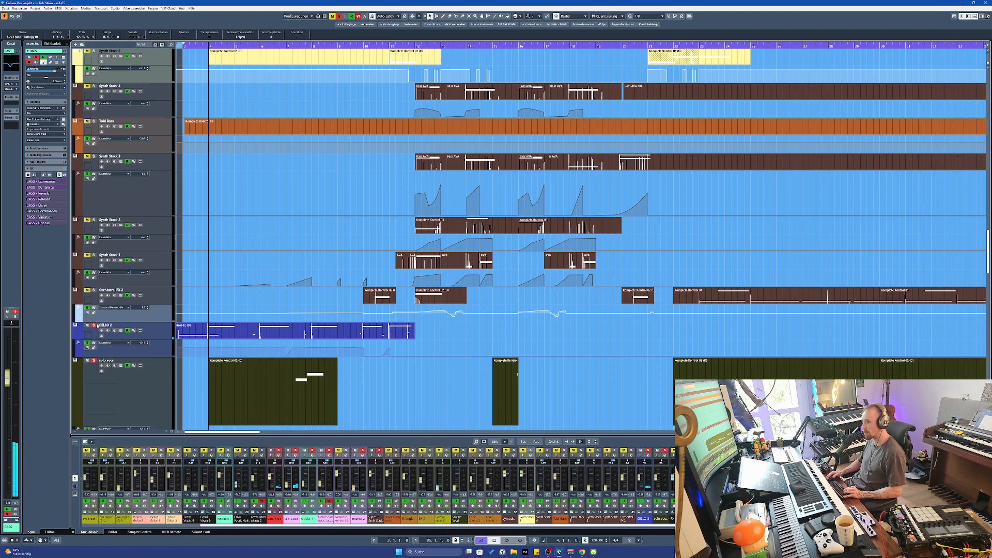
pyautogui.scroll(15, 205, 341)
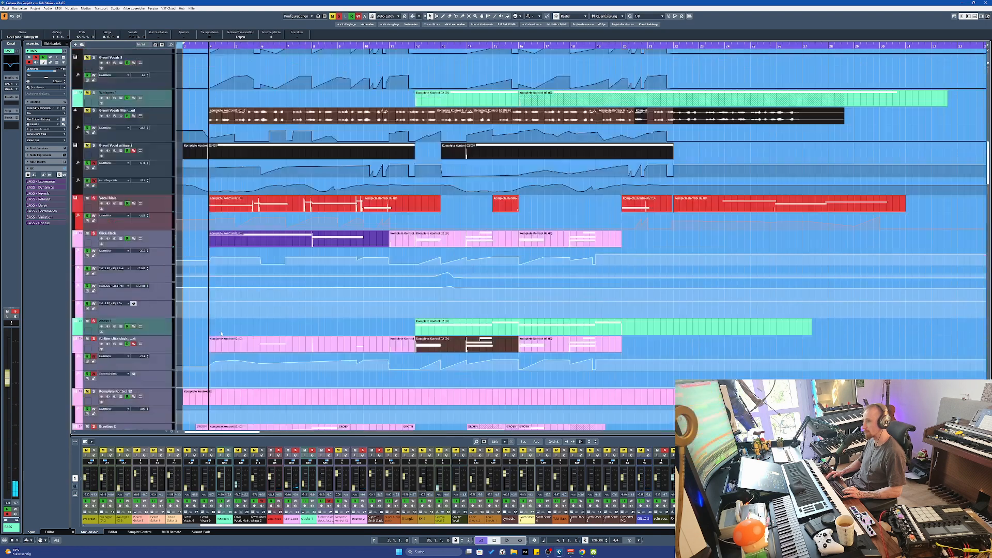
pyautogui.scroll(-2, 206, 341)
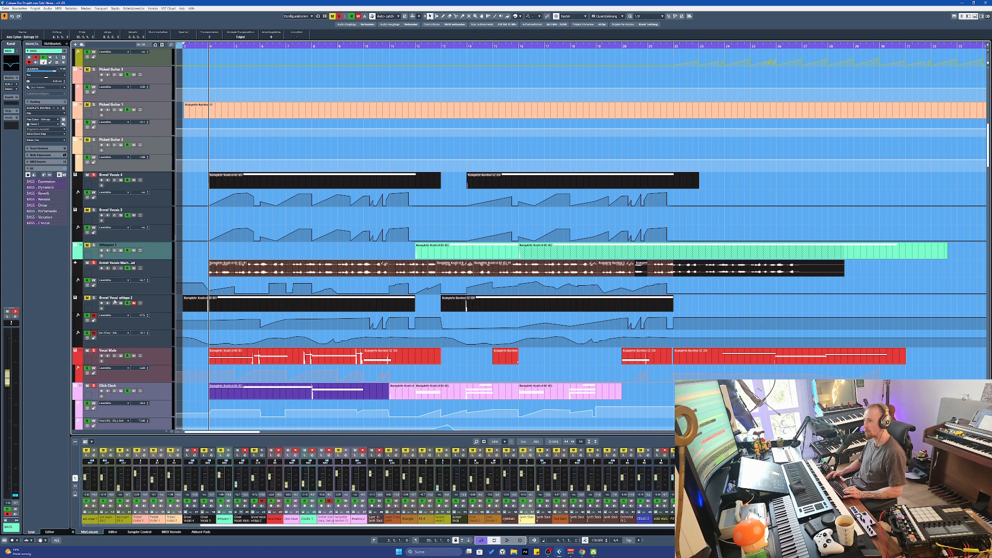
pyautogui.press('space')
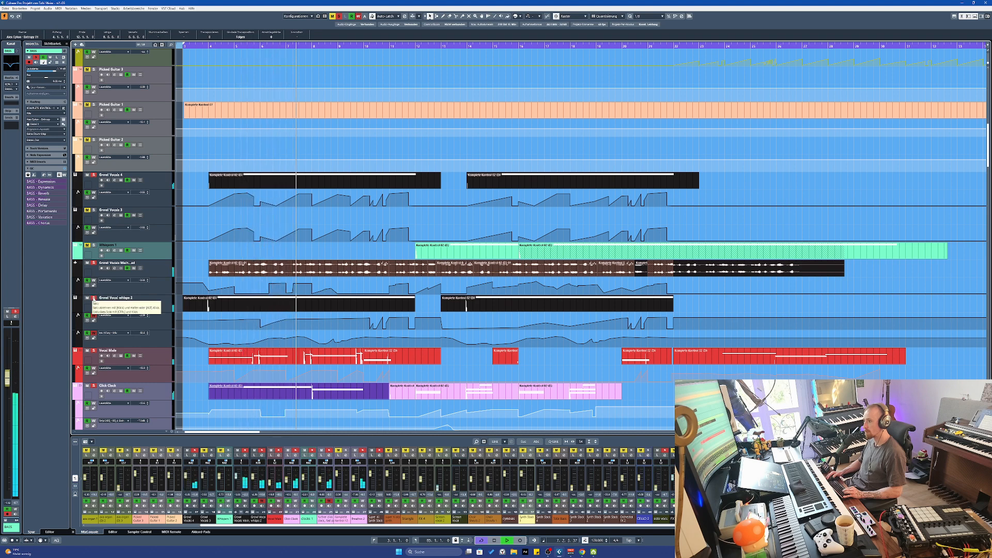
pyautogui.press('space')
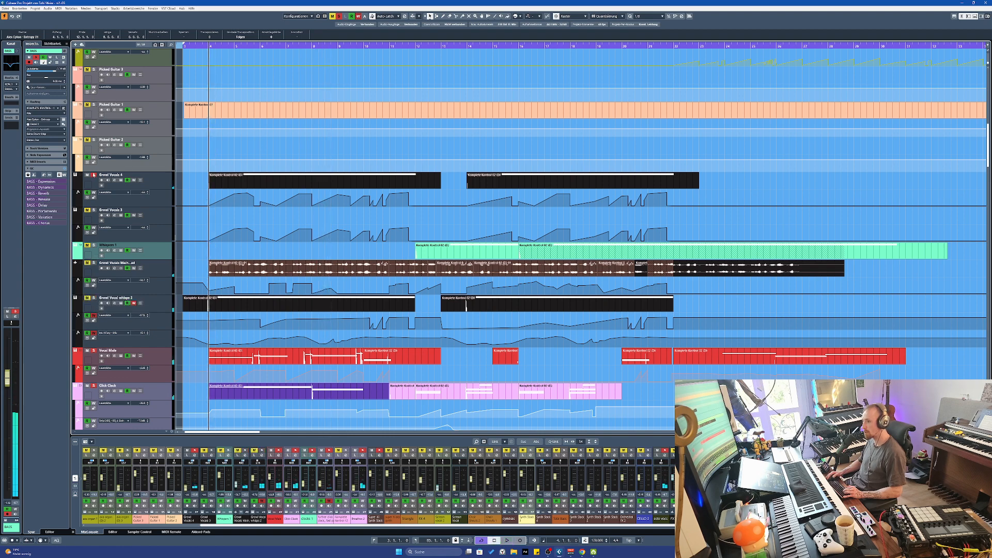
# Solo the Throat Singing track and play its first event with its notes open in the Key Editor
pyautogui.scroll(-15, 252, 304)
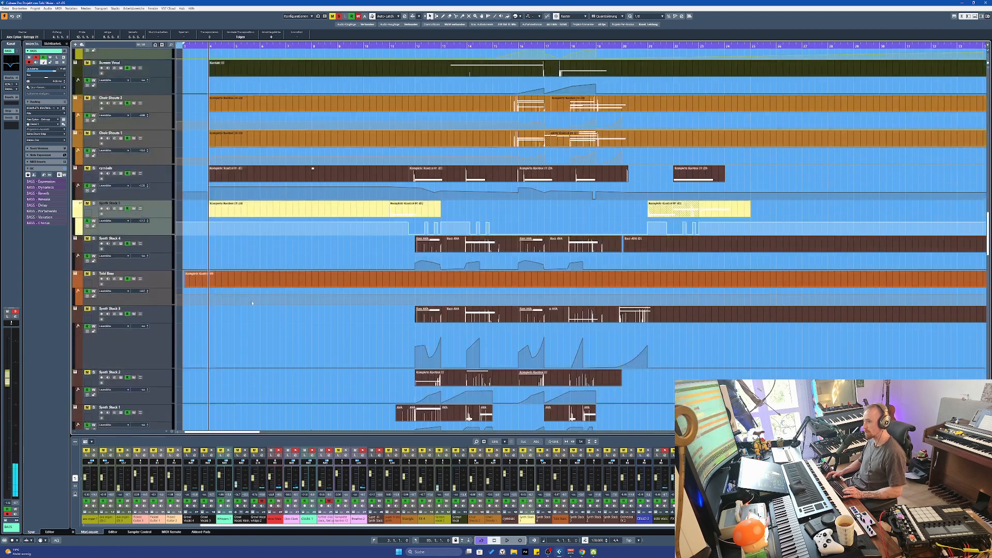
pyautogui.scroll(10, 215, 243)
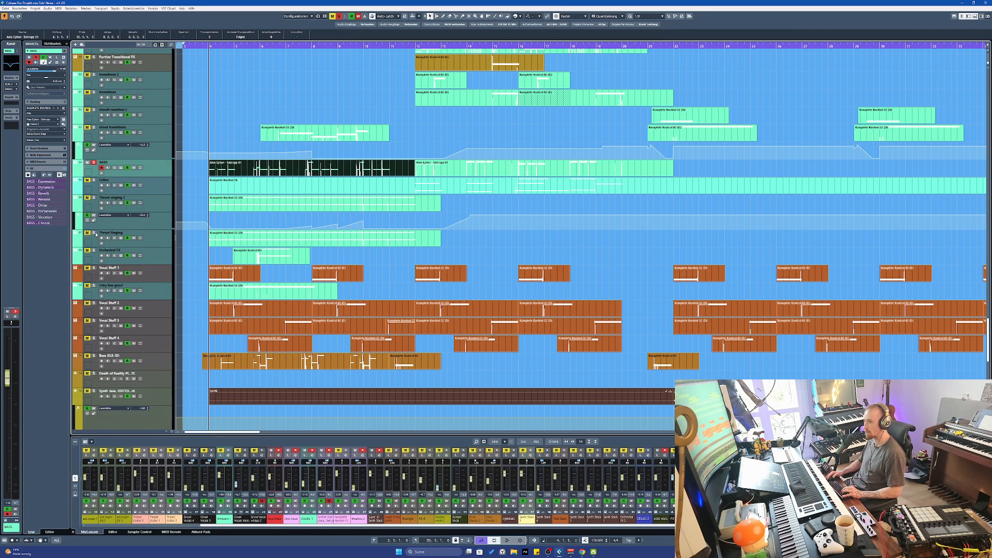
pyautogui.doubleClick(259, 243)
pyautogui.press('space')
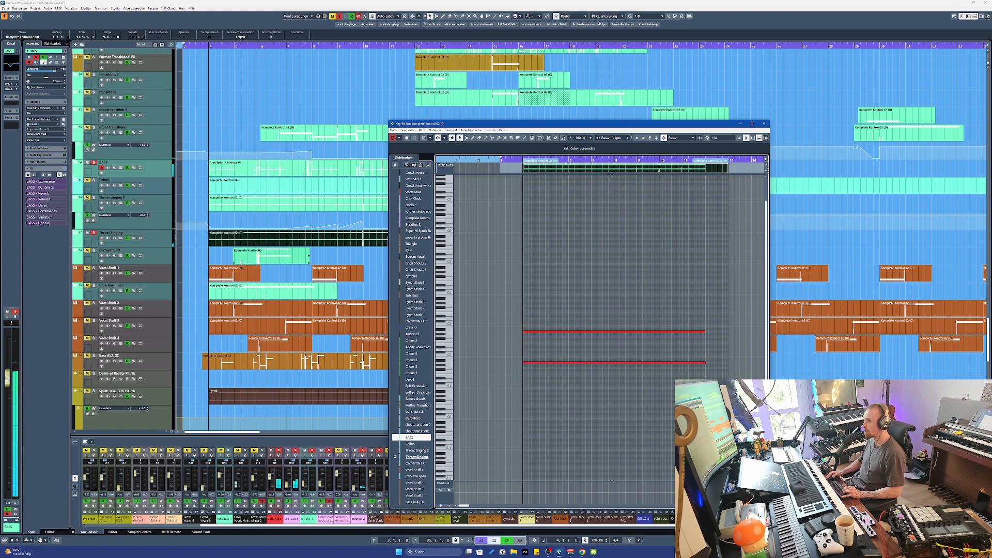
# Close the Key Editor and enlarge the Throat Singing track's volume automation lane during playback
pyautogui.press('Escape')
pyautogui.moveTo(168, 251); pyautogui.dragTo(171, 321)
pyautogui.press('h')
pyautogui.press('h')
pyautogui.press('h')
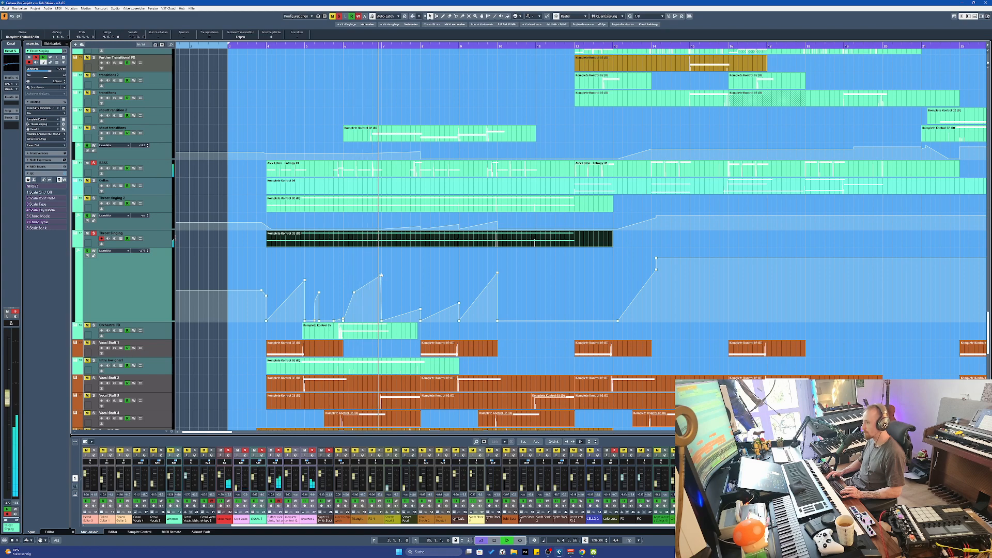
# Examine the rising volume automation ramps beneath the Throat Singing event and replay the passage from bar 4
pyautogui.press('space')
pyautogui.keyDown('ctrl'); pyautogui.scroll(3, 393, 307); pyautogui.keyUp('ctrl')
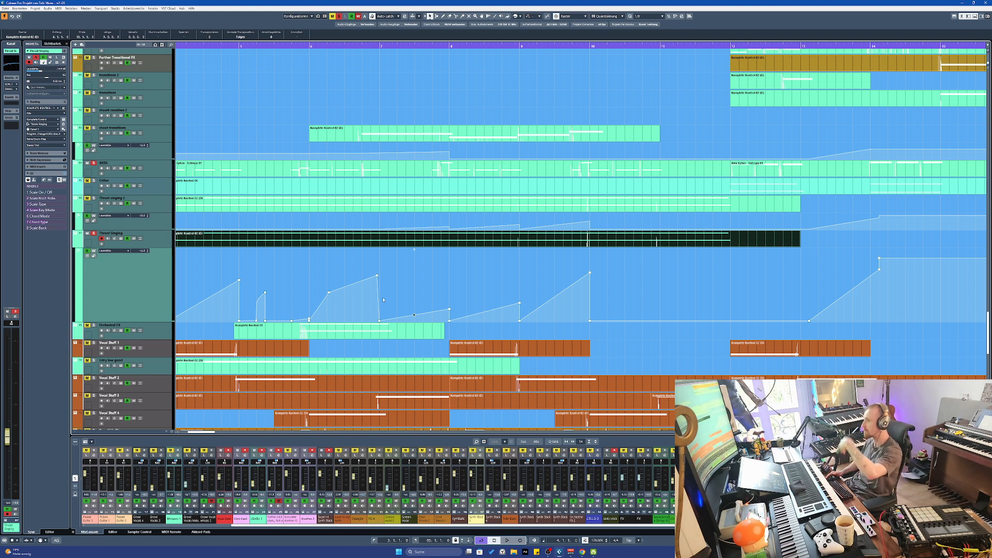
pyautogui.press('g')
pyautogui.press('g')
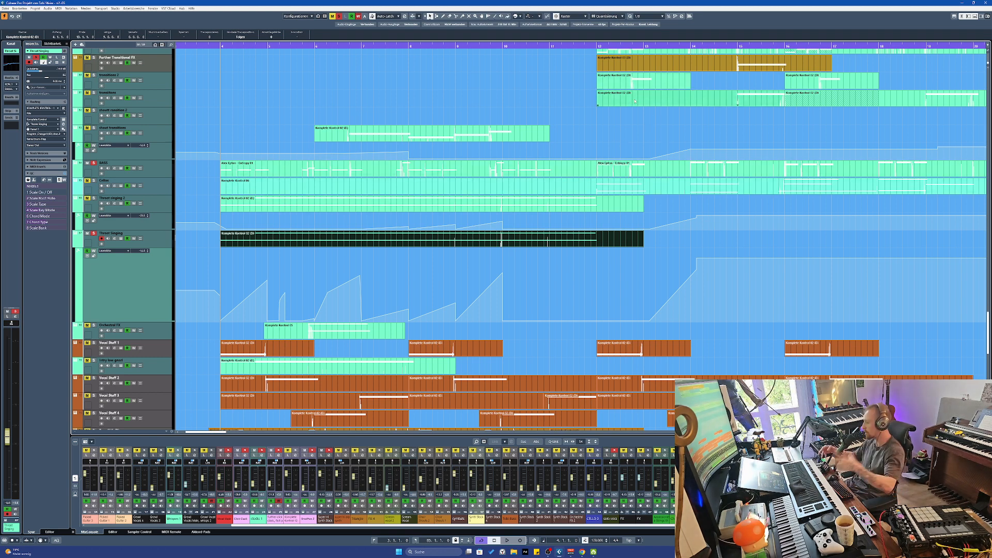
pyautogui.press('space')
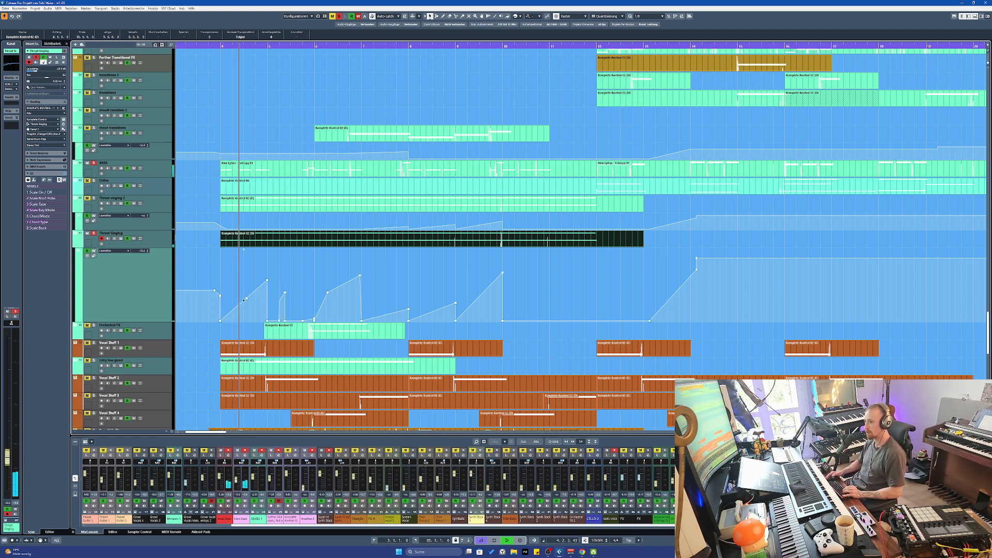
# Solo the Orchestral FX track and enlarge its track height while playing it with the other layers
pyautogui.scroll(-3, 634, 101)
pyautogui.press('h')
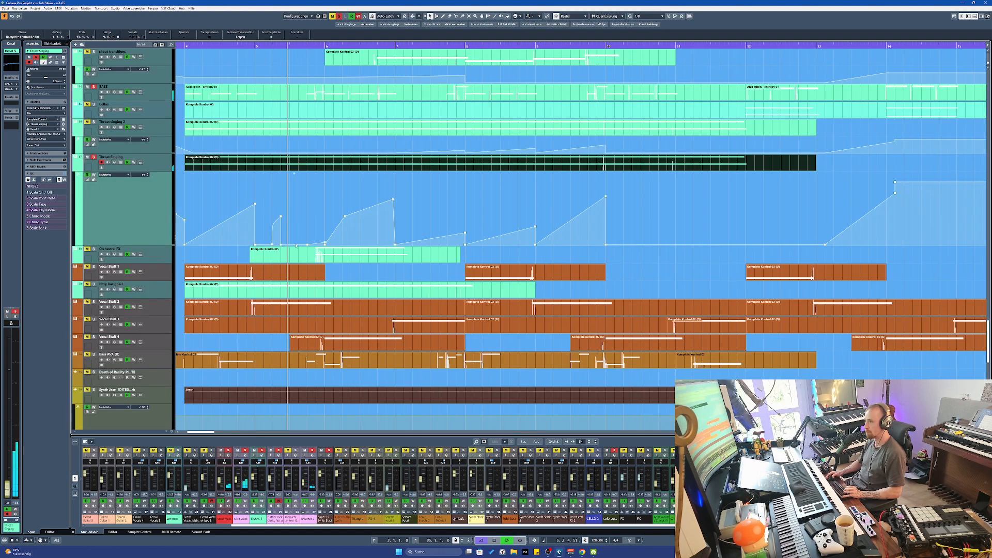
pyautogui.click(166, 260)
pyautogui.press('space')
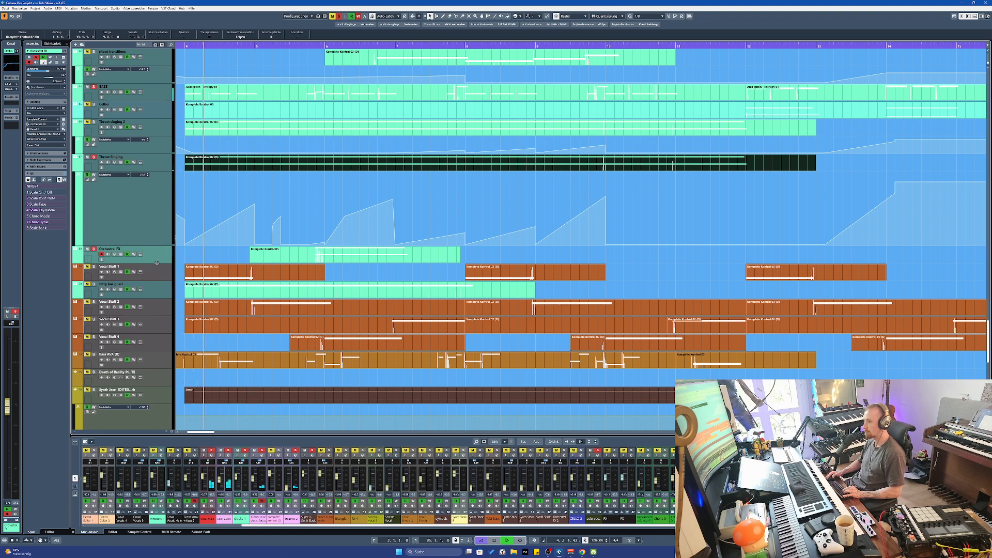
pyautogui.moveTo(156, 262); pyautogui.dragTo(157, 314)
pyautogui.scroll(-2, 336, 282)
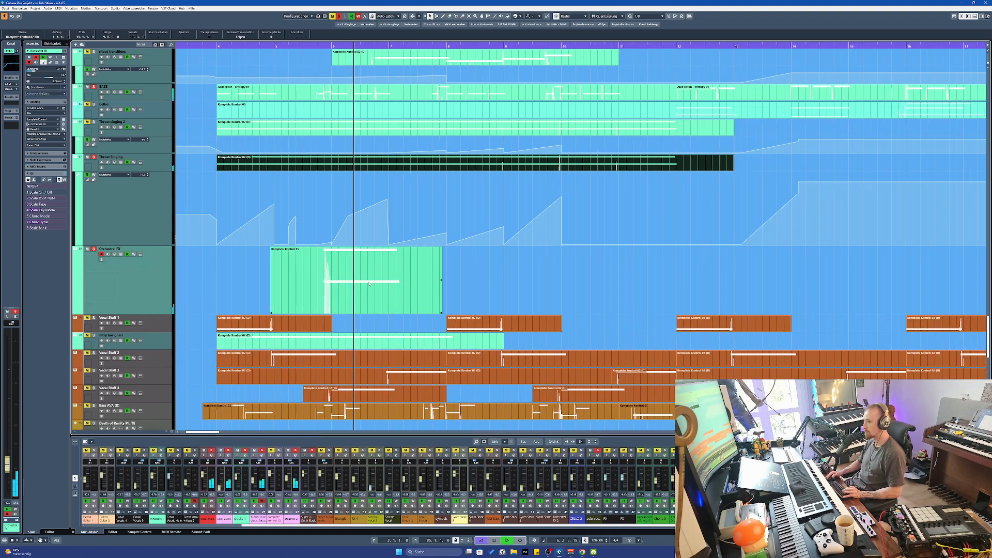
# Open the Orchestral FX event in the Key Editor, move the editor clear of the event, and listen to its two long notes
pyautogui.doubleClick(395, 287)
pyautogui.press('space')
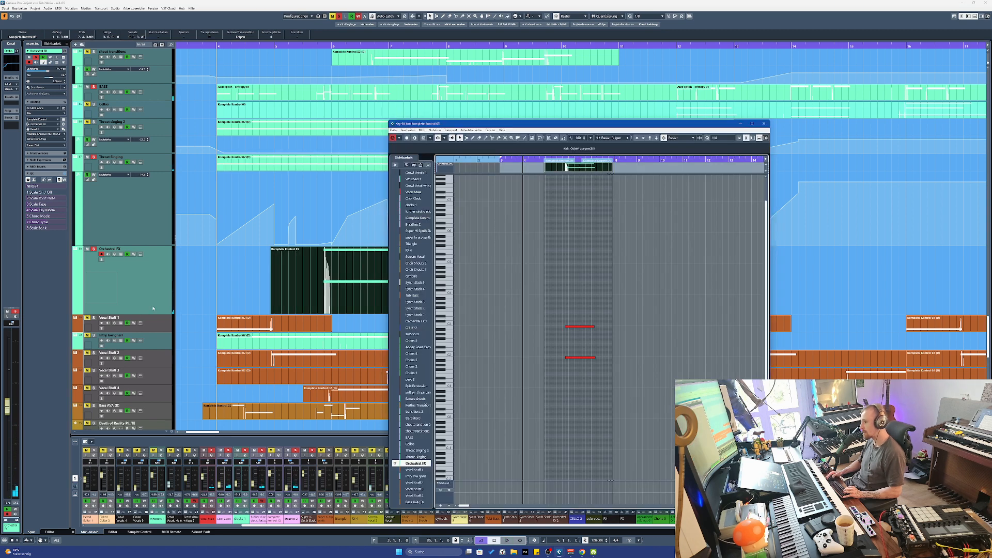
pyautogui.moveTo(634, 126); pyautogui.dragTo(797, 91)
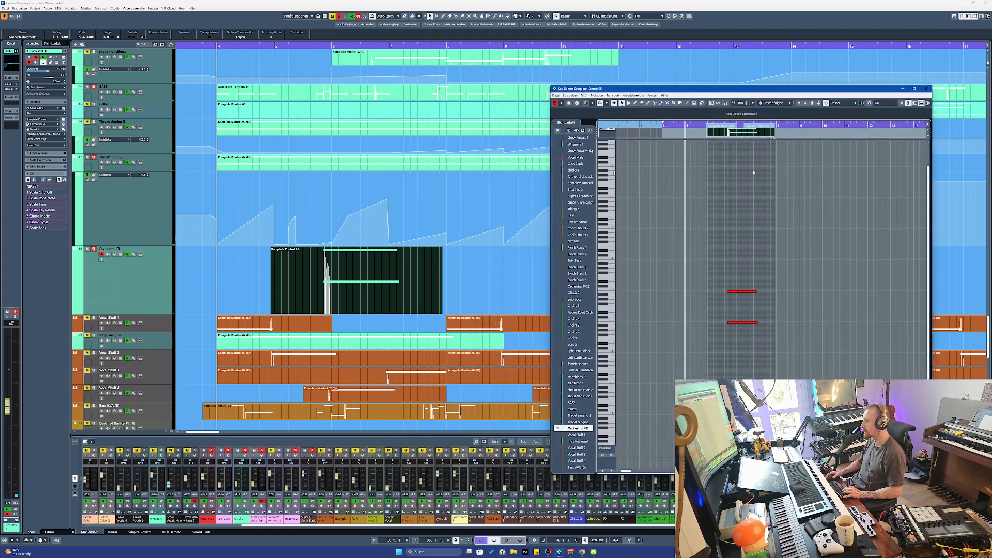
pyautogui.click(704, 126)
pyautogui.press('h')
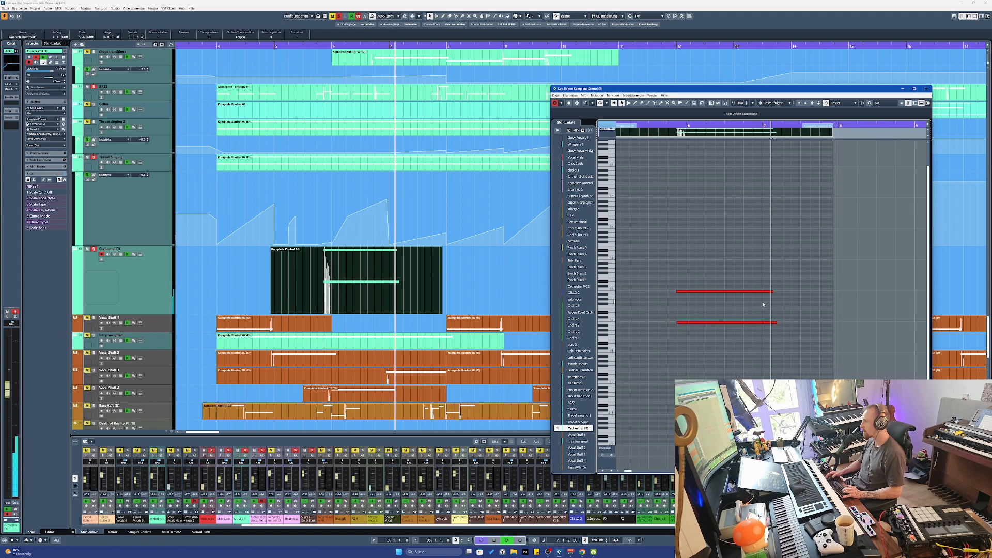
pyautogui.press('space')
pyautogui.press('g')
pyautogui.press('g')
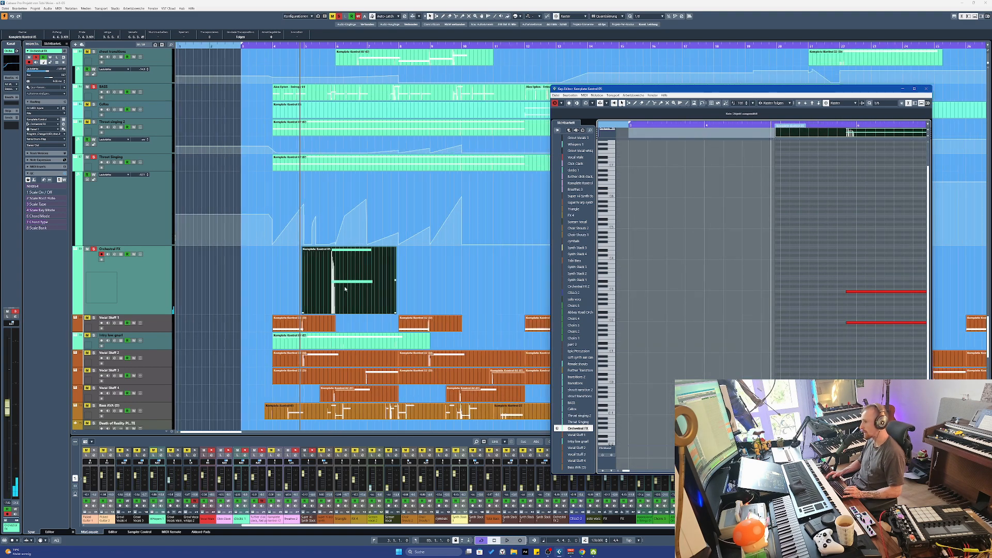
# Solo the Vocal Stuff 1 track and play its first event together with the soloed layers
pyautogui.click(199, 329)
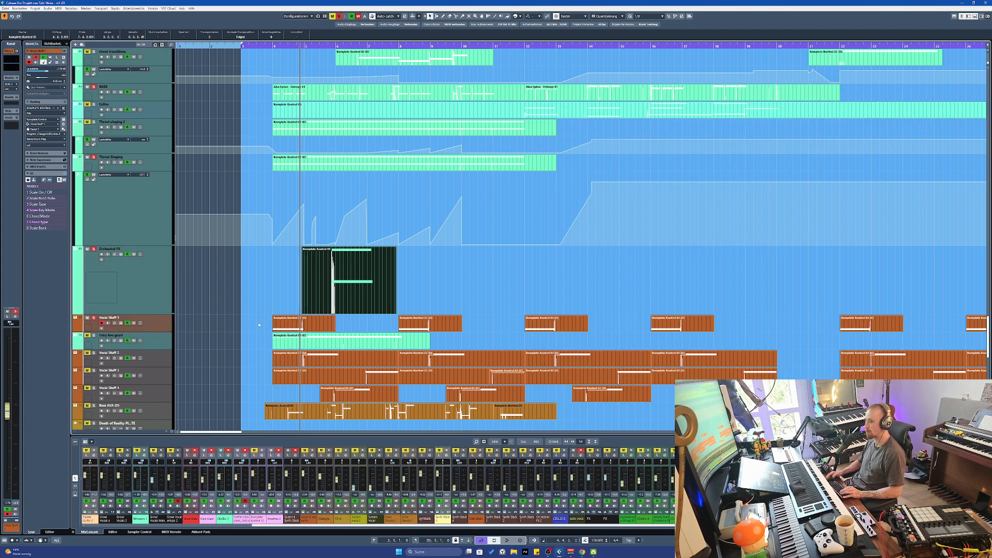
pyautogui.click(284, 327)
pyautogui.press('h')
pyautogui.press('space')
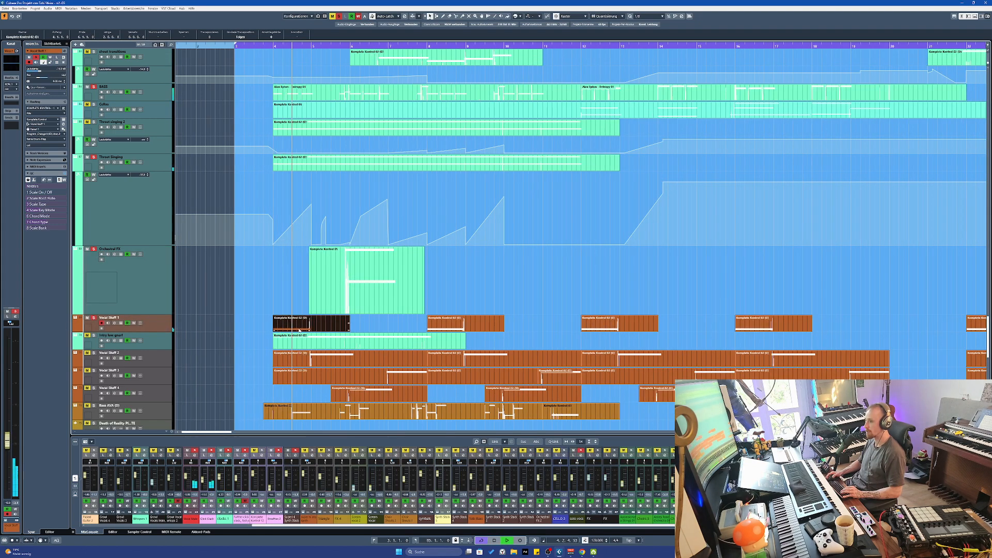
# Stop playback and solo the range of tracks from below Vocal Stuff 1 down to the bass track
pyautogui.press('space')
pyautogui.scroll(-3, 139, 247)
pyautogui.keyDown('shift'); pyautogui.click(157, 334); pyautogui.keyUp('shift')
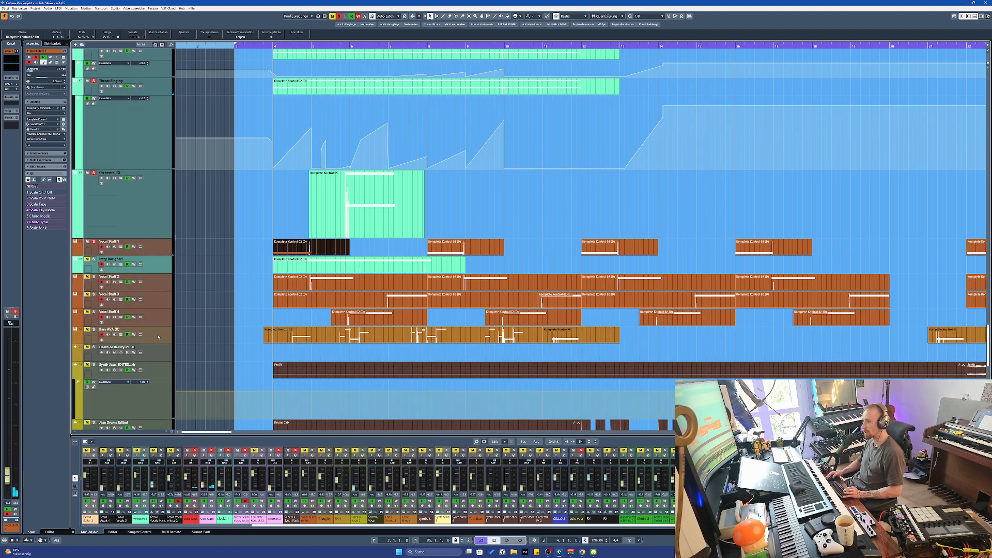
# Open the Vocal Stuff 2 track's instrument and move its window clear of the lower tracks
pyautogui.click(291, 278)
pyautogui.press('h')
pyautogui.click(139, 273)
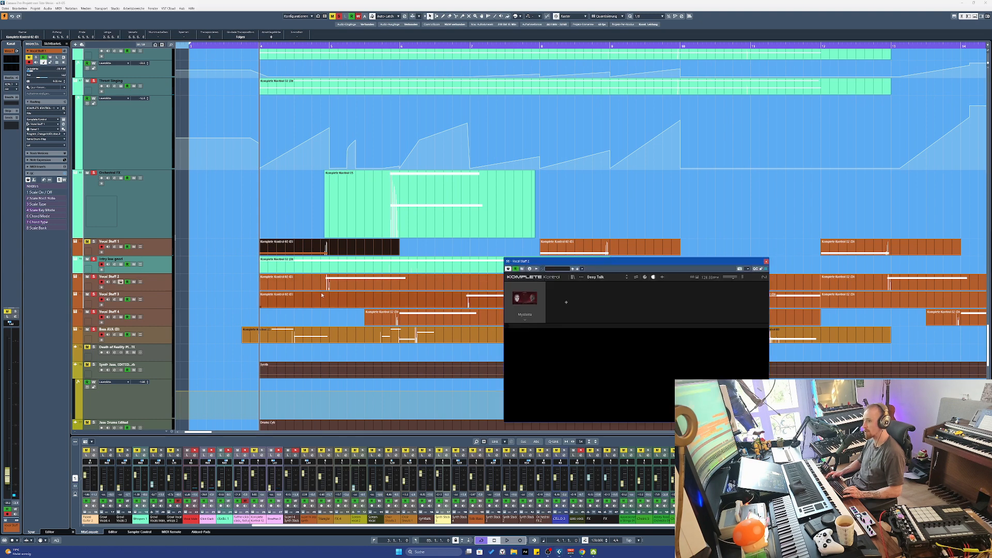
pyautogui.moveTo(675, 266); pyautogui.dragTo(704, 136)
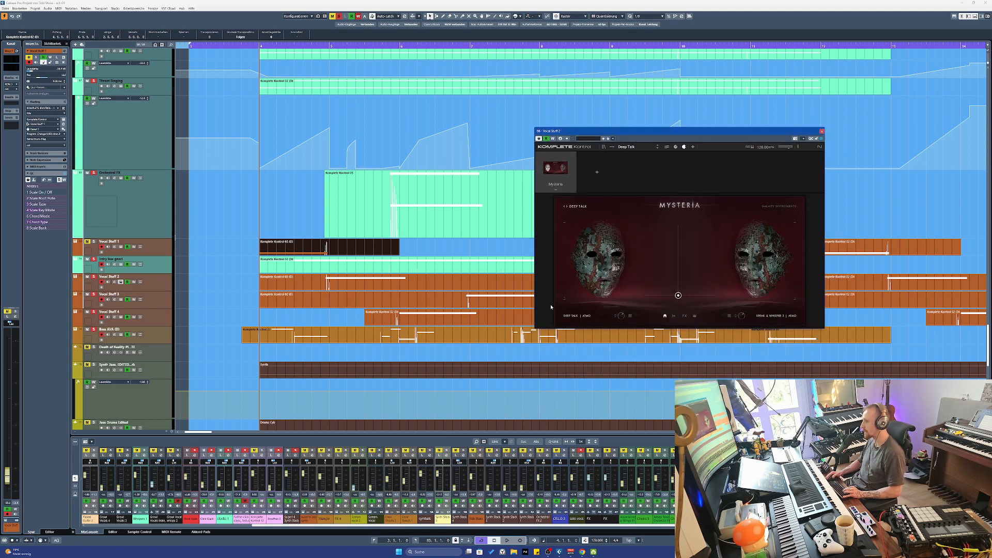
# Add Vocal Stuff 1 back to the soloed layers and listen to the combination from bar 4
pyautogui.press('g')
pyautogui.press('g')
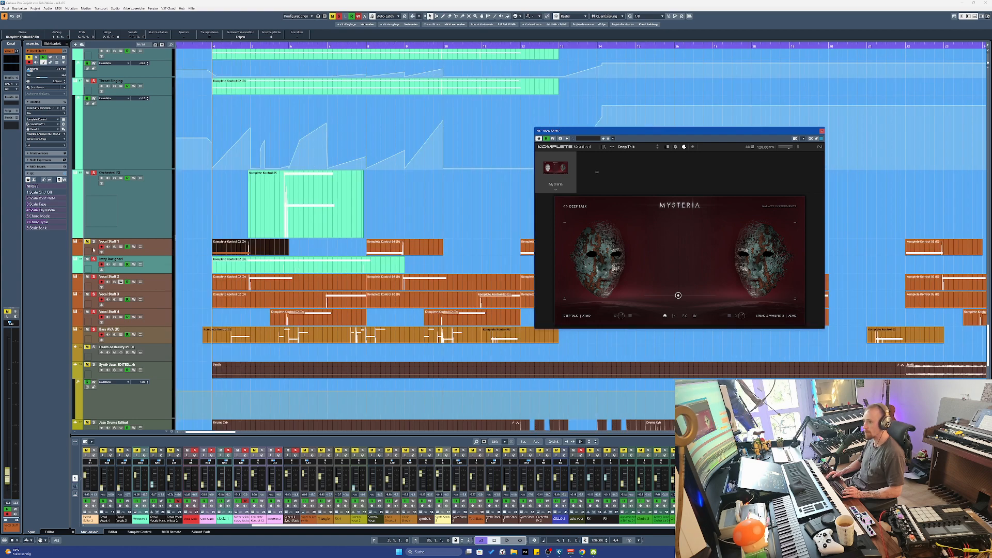
pyautogui.click(94, 241)
pyautogui.press('h')
pyautogui.press('h')
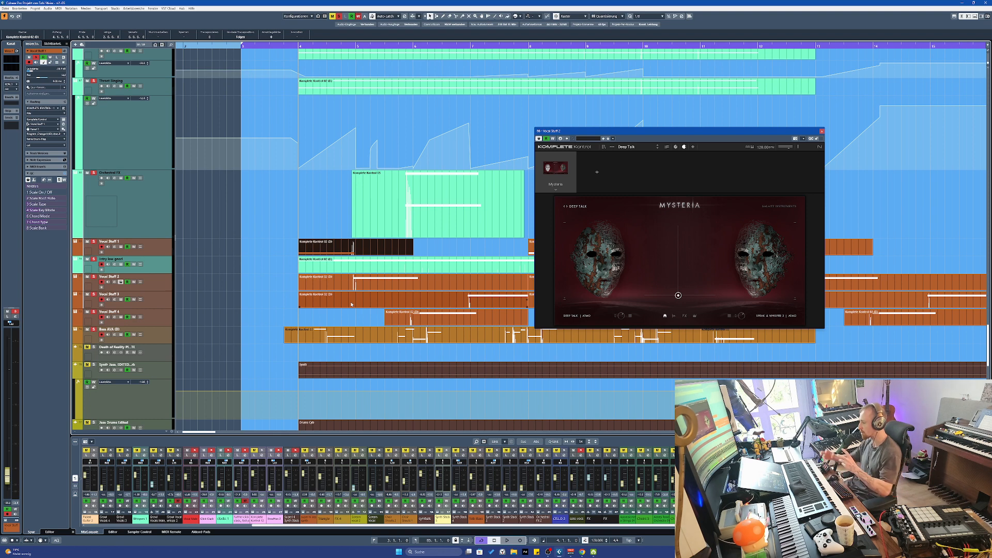
pyautogui.press('space')
pyautogui.click(350, 282)
pyautogui.click(262, 144)
pyautogui.press('space')
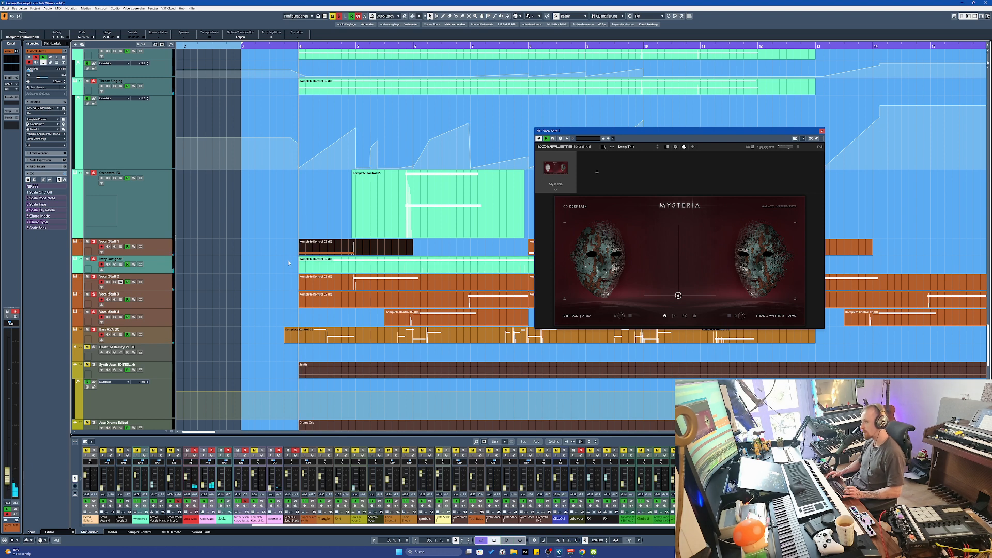
pyautogui.press('space')
pyautogui.scroll(-1, 337, 274)
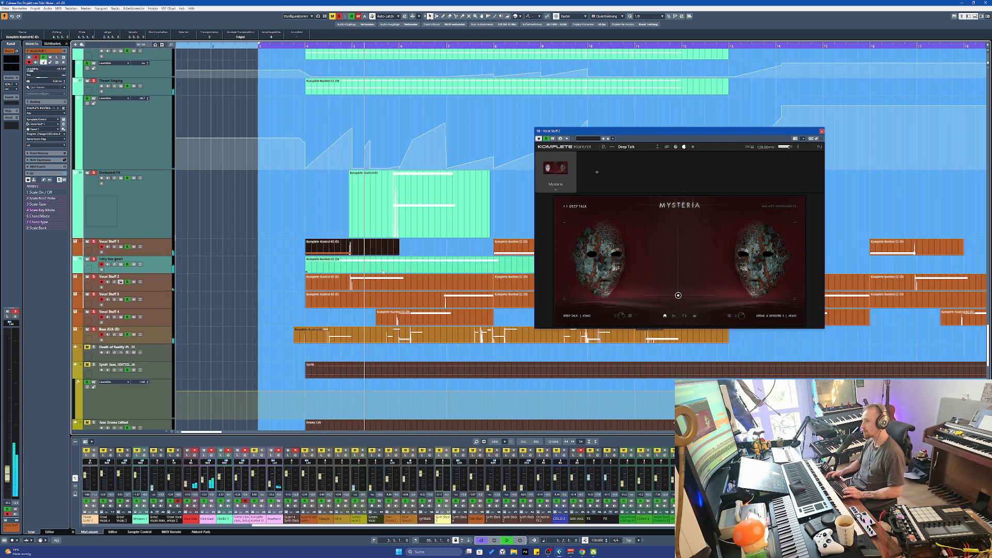
pyautogui.press('space')
# Clear the existing solos, solo only the tracks from Vocal Stuff 1 through the bass, and play them
pyautogui.click(164, 251)
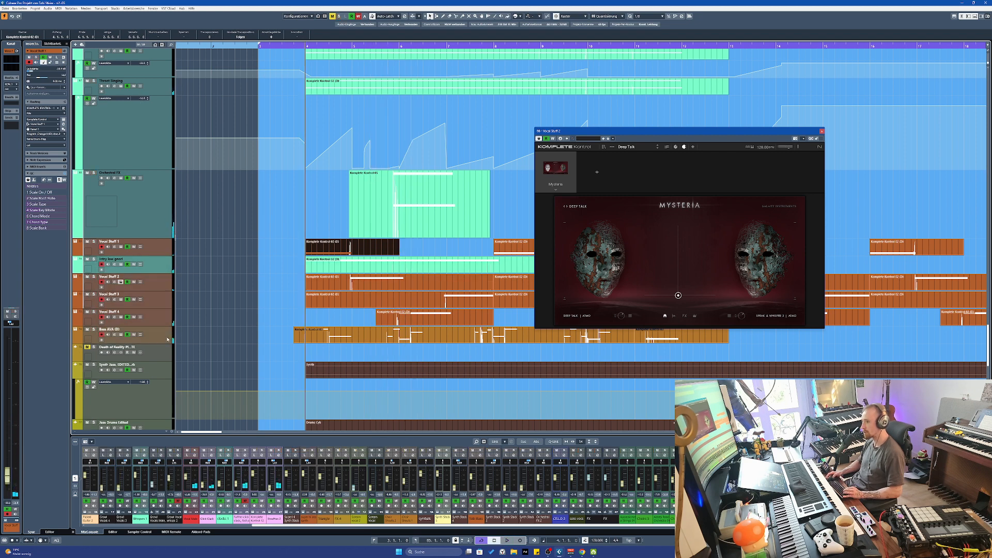
pyautogui.click(333, 297)
pyautogui.press('space')
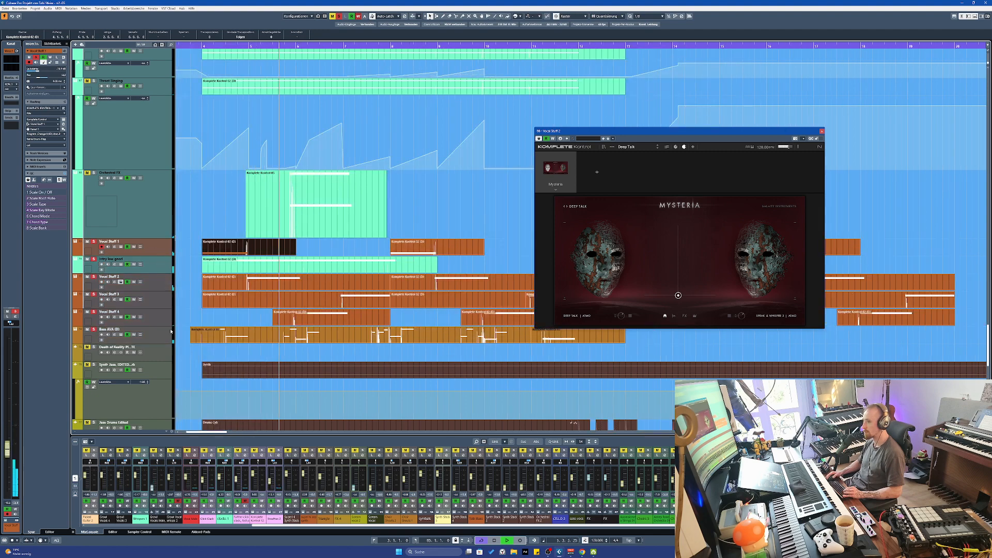
# Reveal the volume automation beneath the Vocal Stuff tracks and examine the repeated ramps while the soloed layers play
pyautogui.scroll(-3, 176, 324)
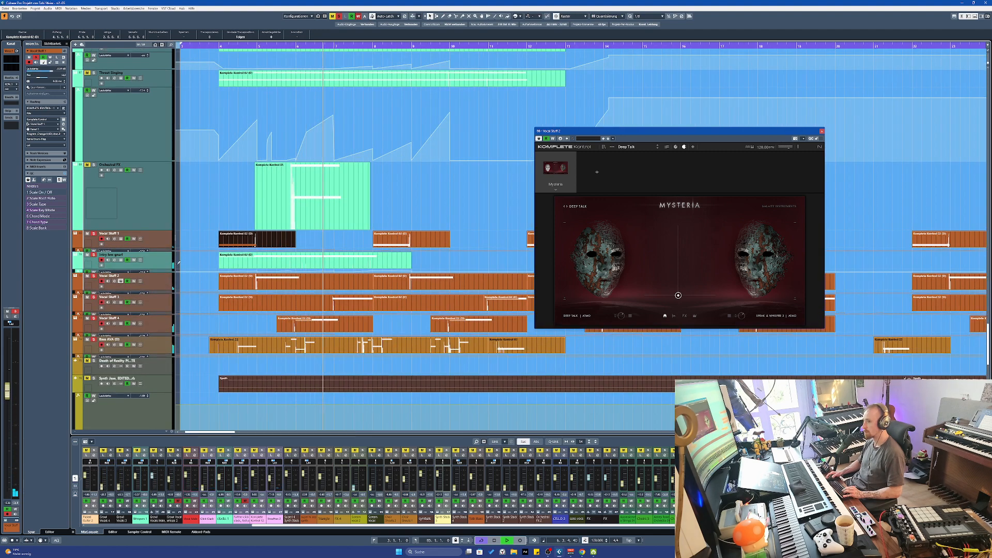
pyautogui.scroll(-5, 208, 262)
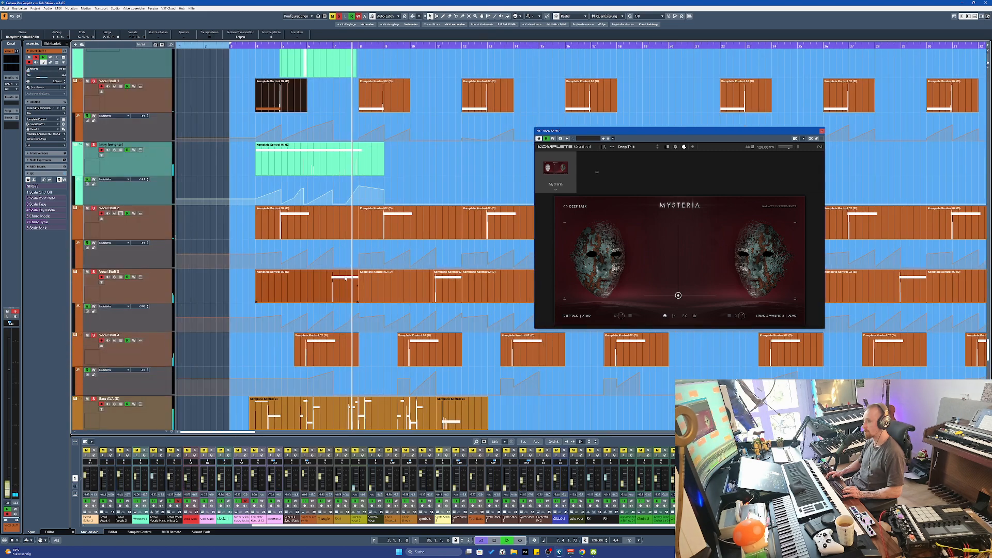
pyautogui.scroll(-5, 351, 267)
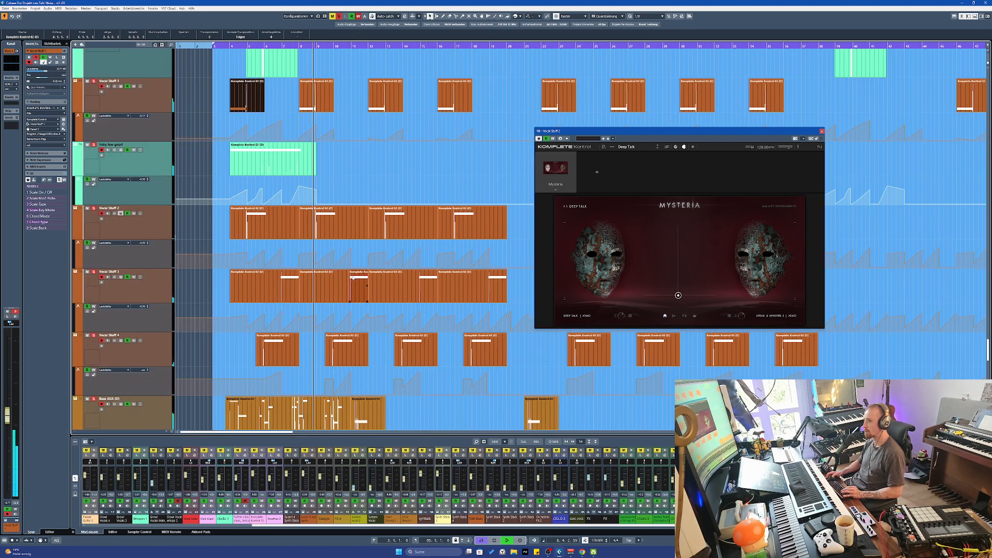
pyautogui.scroll(-2, 331, 266)
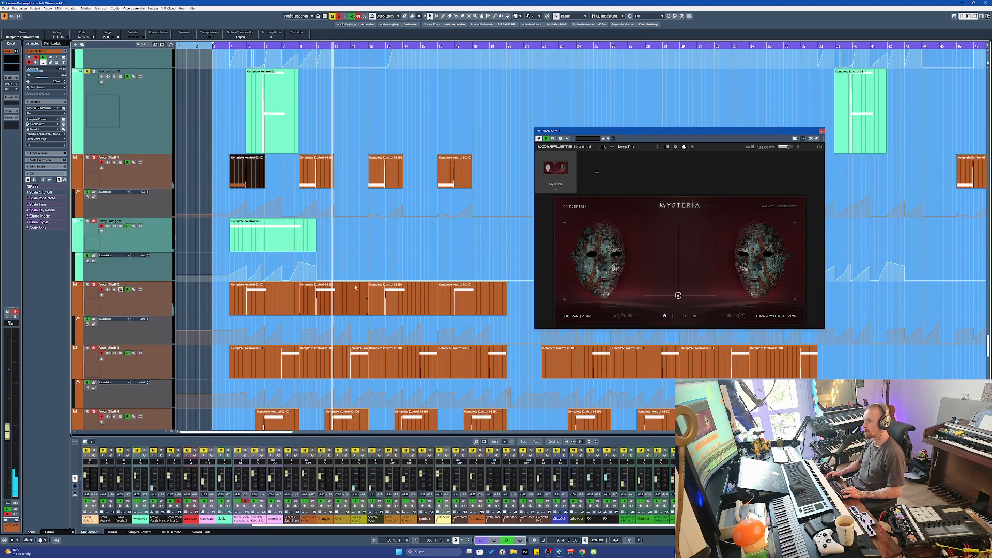
pyautogui.scroll(2, 355, 284)
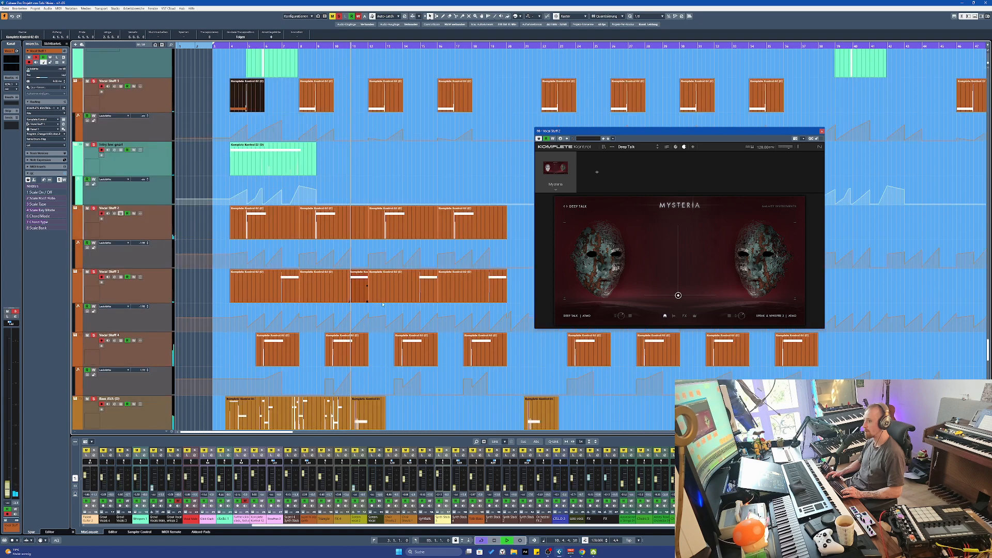
pyautogui.scroll(-2, 355, 284)
pyautogui.scroll(3, 356, 346)
pyautogui.scroll(-4, 372, 321)
pyautogui.scroll(1, 374, 317)
pyautogui.scroll(-5, 374, 317)
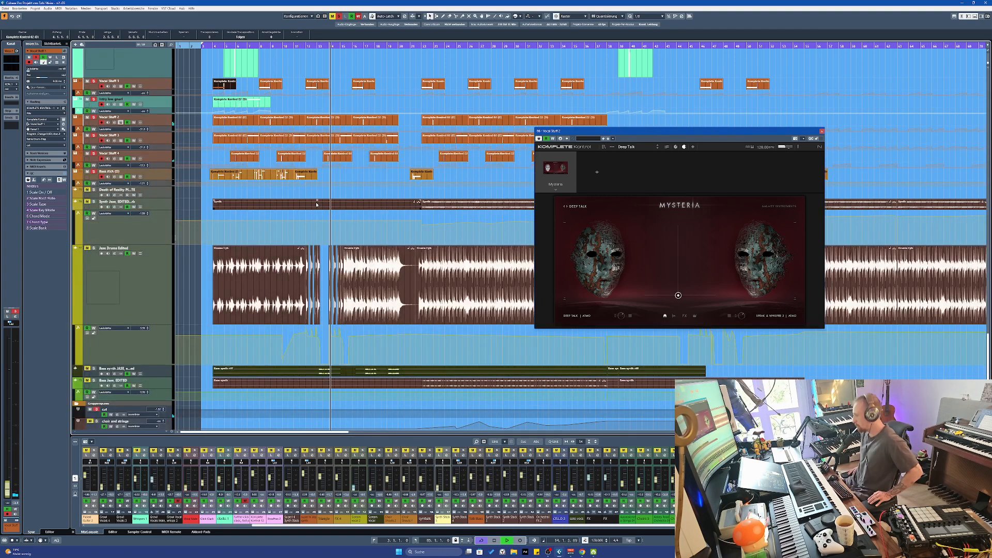
pyautogui.press('space')
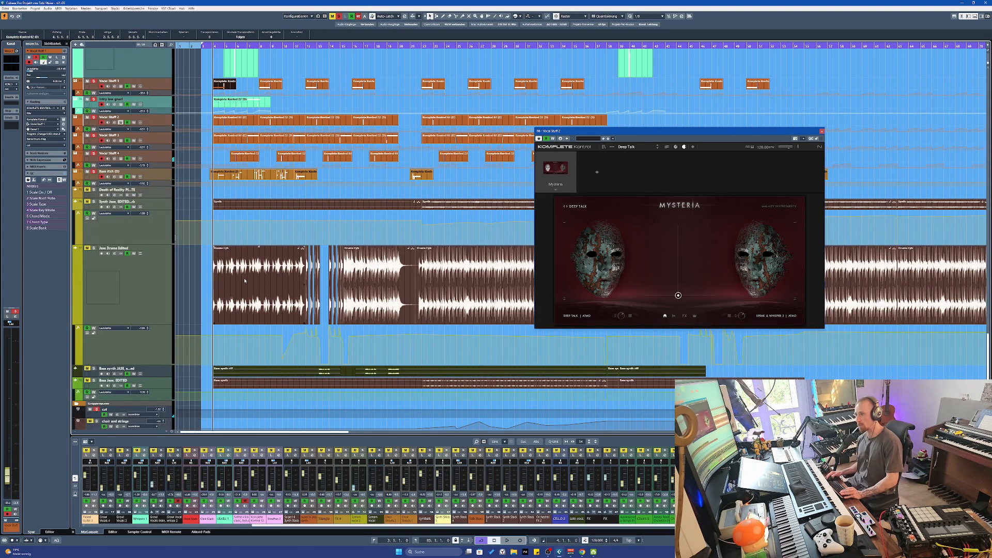
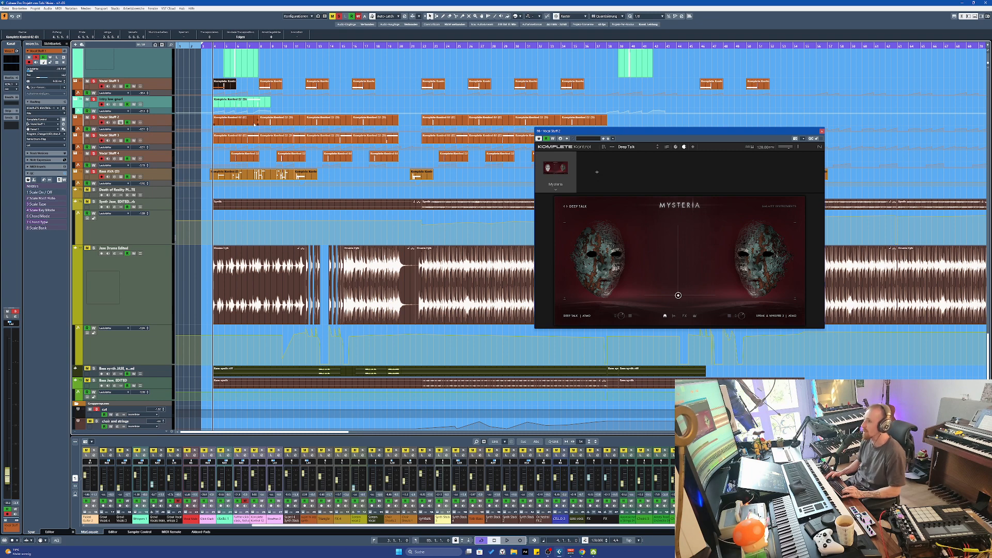
# Solo the edited drums track and play it together with the vocal and bass layers
pyautogui.scroll(3, 245, 145)
pyautogui.scroll(-3, 258, 145)
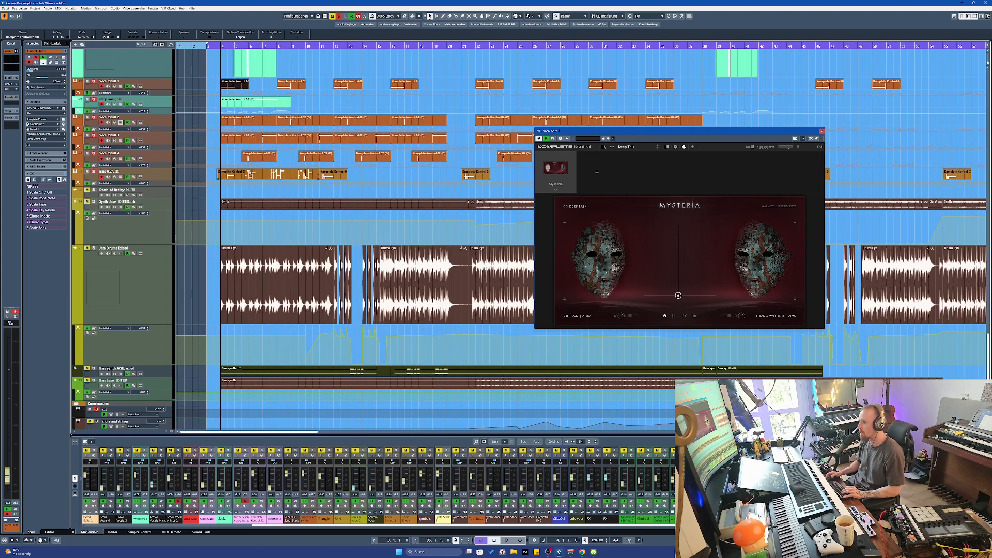
pyautogui.scroll(-2, 329, 129)
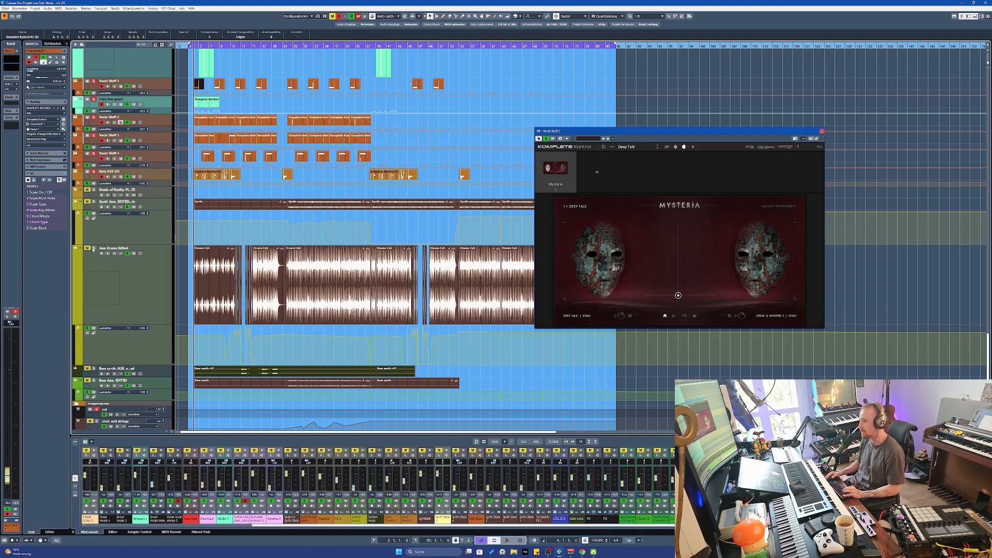
pyautogui.scroll(1, 212, 253)
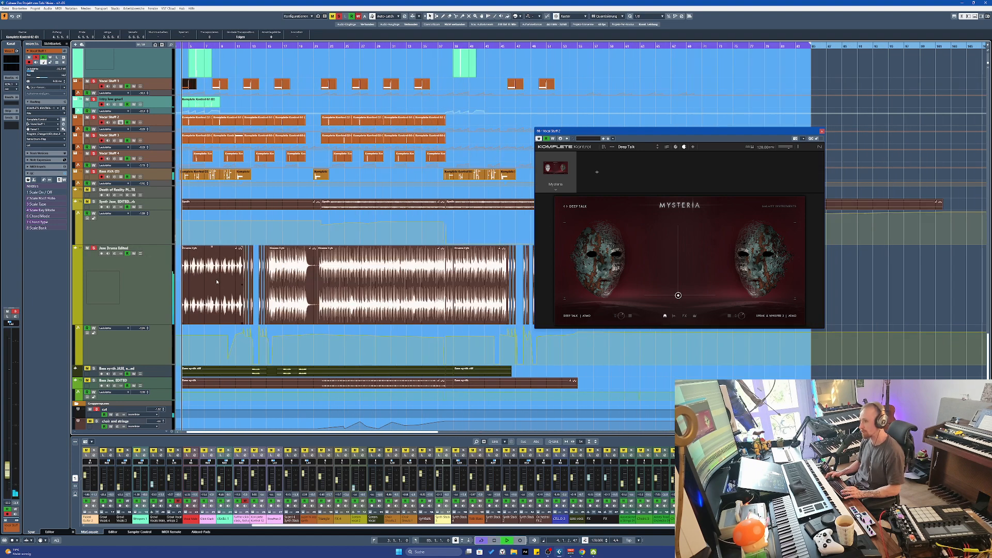
pyautogui.scroll(1, 234, 276)
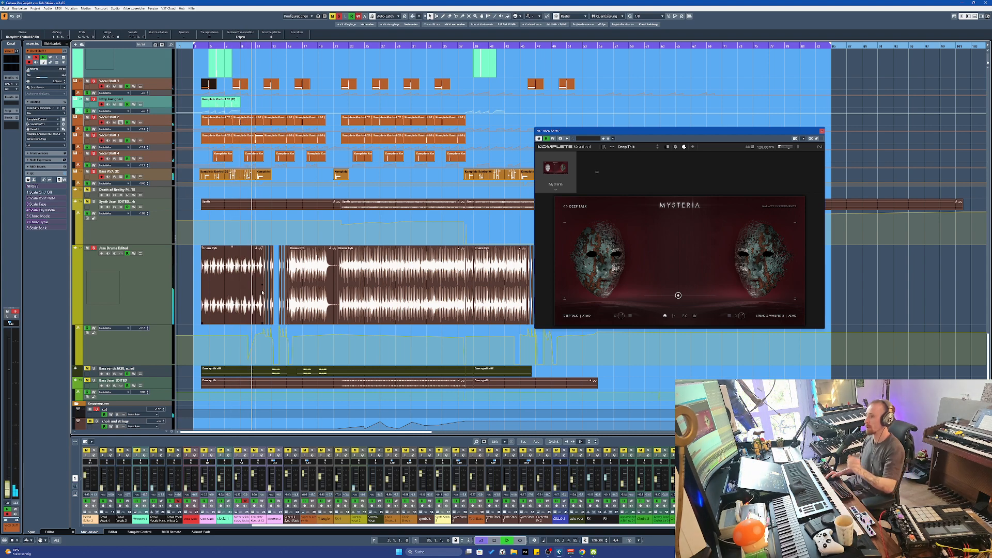
# Examine the cut-up drum events around bars 12 to 15 during playback and select the edited drums track
pyautogui.press('h')
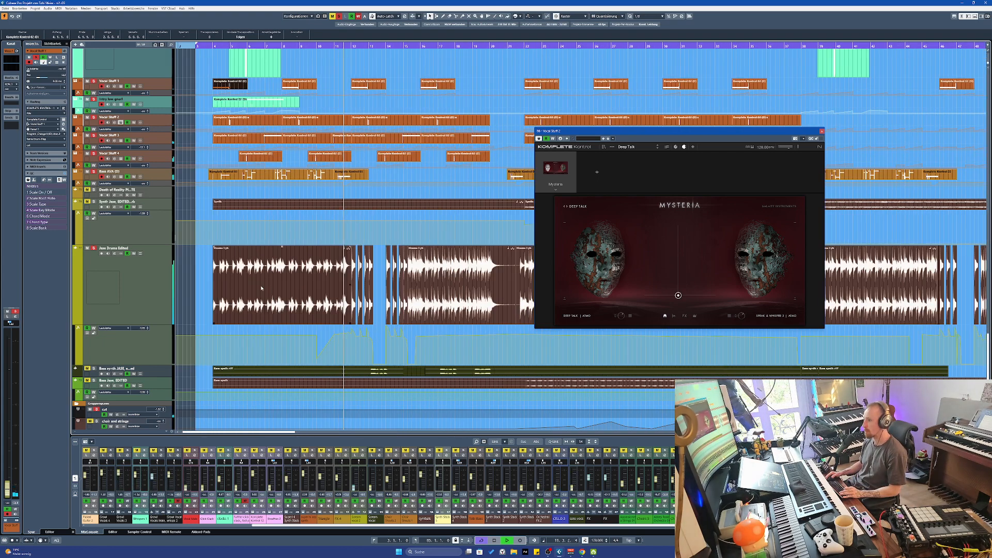
pyautogui.press('g')
pyautogui.press('h')
pyautogui.press('g')
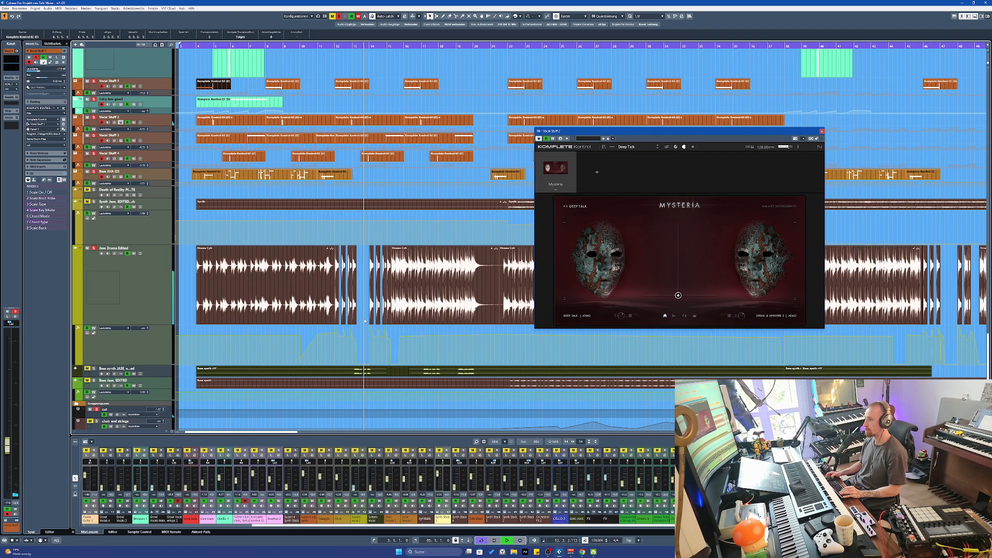
pyautogui.click(159, 290)
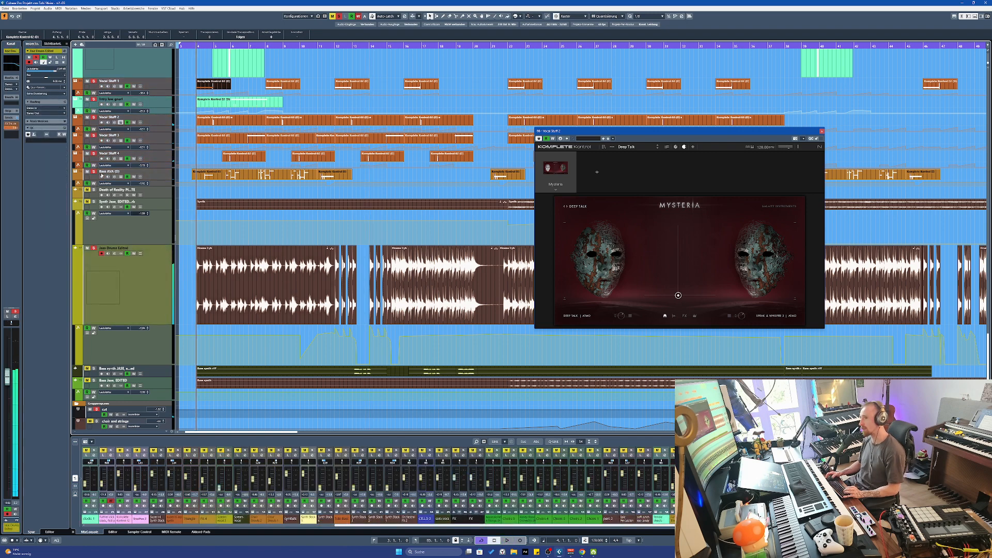
# Examine the FX Track: Drums Reverse automation around bars 13 to 15 and replay the chopped drum passage with it
pyautogui.scroll(-3, 212, 243)
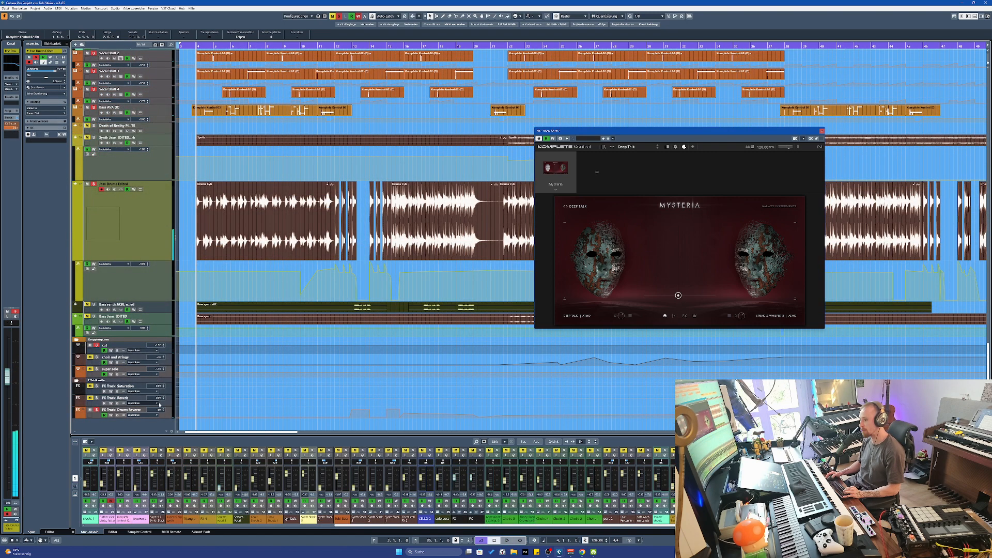
pyautogui.scroll(3, 351, 409)
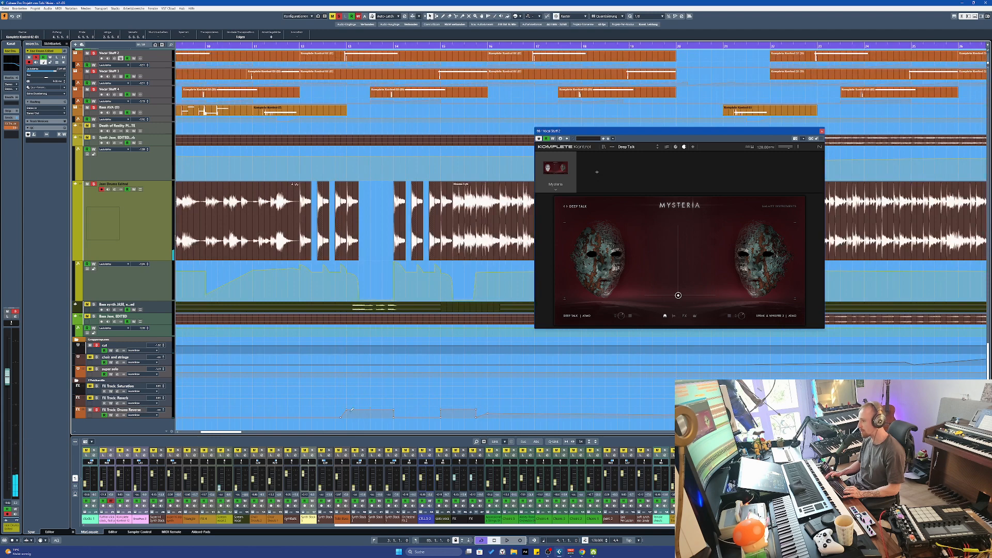
pyautogui.click(347, 413)
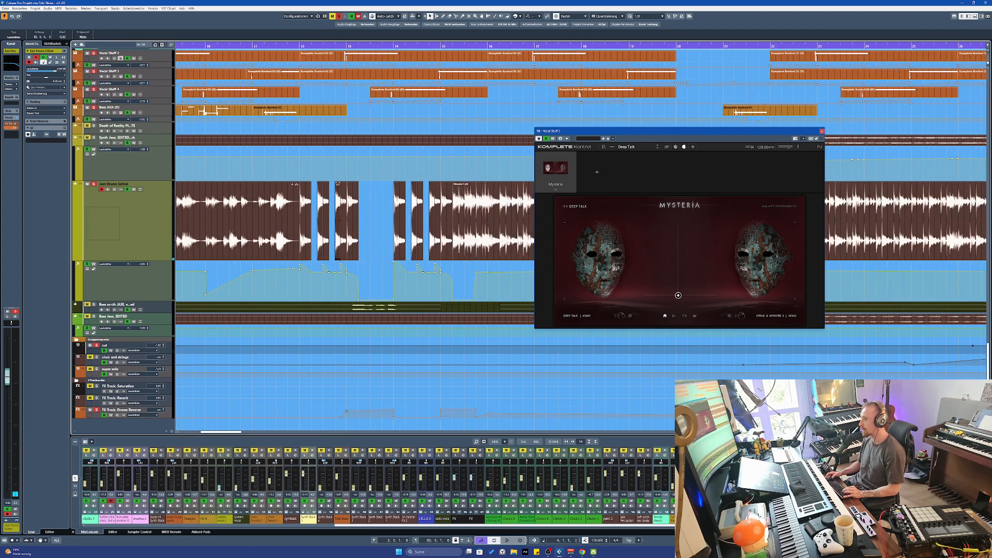
pyautogui.scroll(2, 371, 411)
pyautogui.press('space')
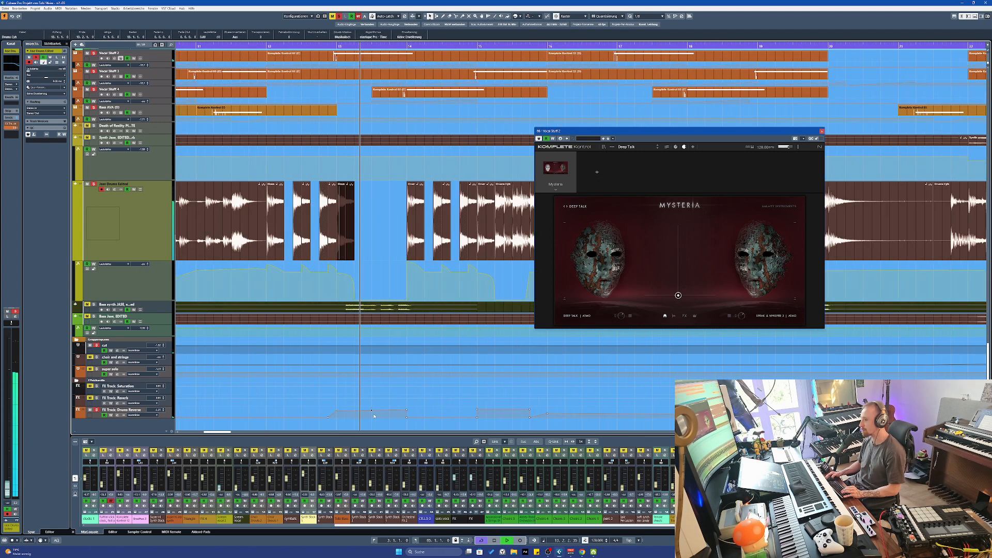
pyautogui.scroll(-3, 422, 409)
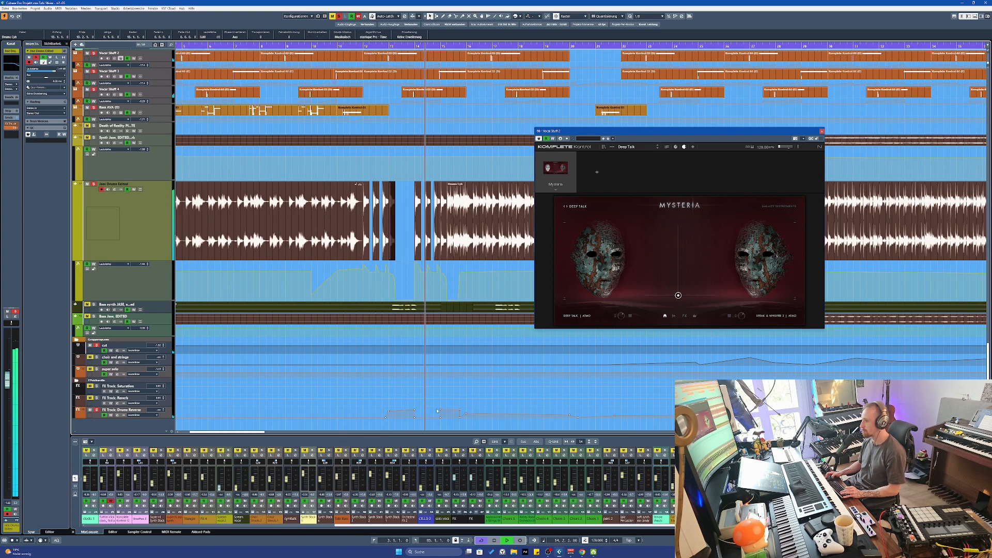
pyautogui.scroll(2, 454, 408)
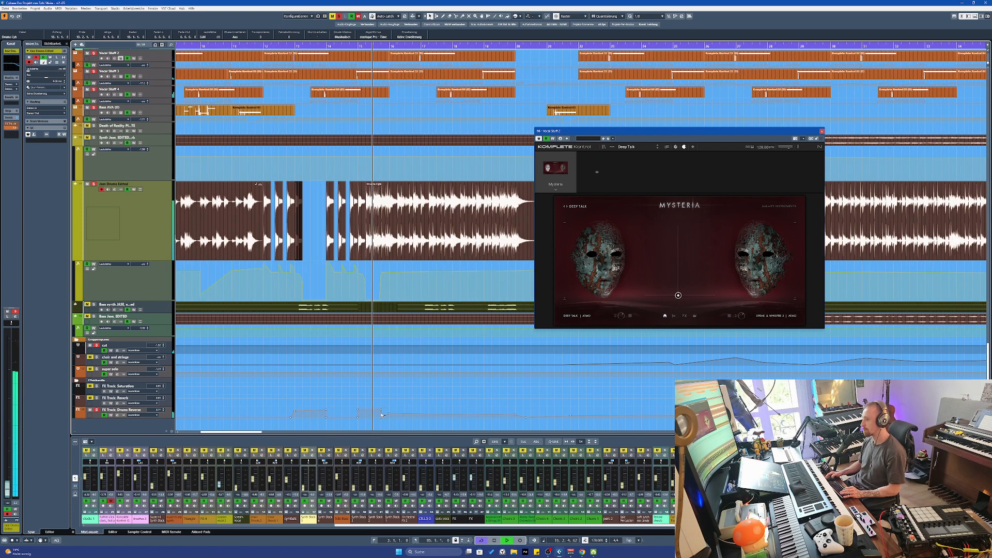
pyautogui.scroll(-3, 383, 408)
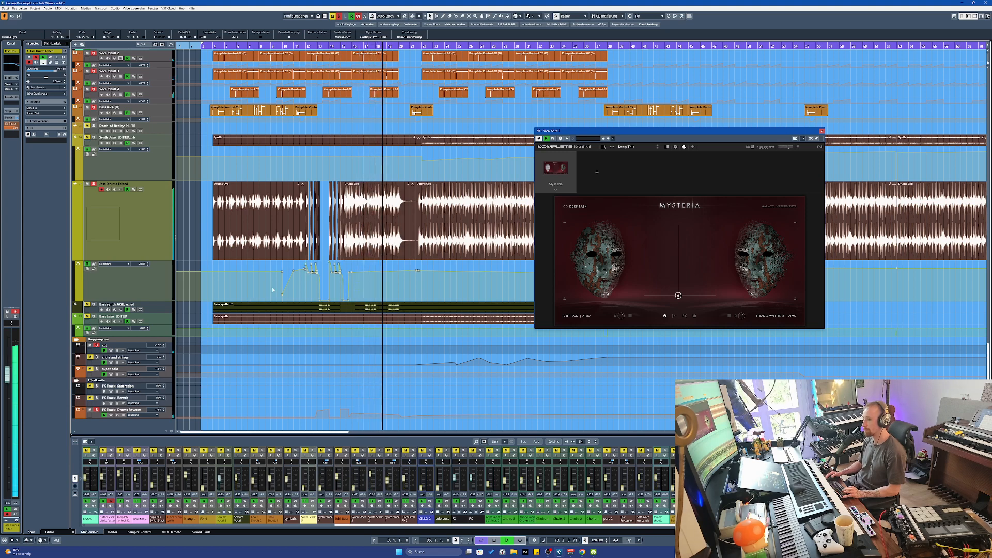
pyautogui.press('space')
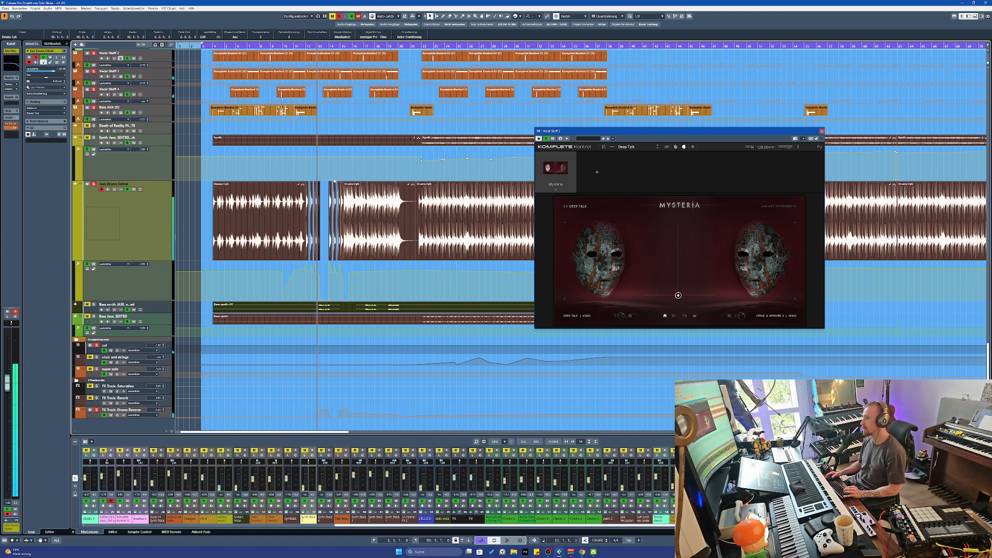
# Select the Further Transitional FX event, and solo the tracks from the upper percussion track down through the transitions track
pyautogui.press('h')
pyautogui.scroll(-10, 349, 218)
pyautogui.click(348, 218)
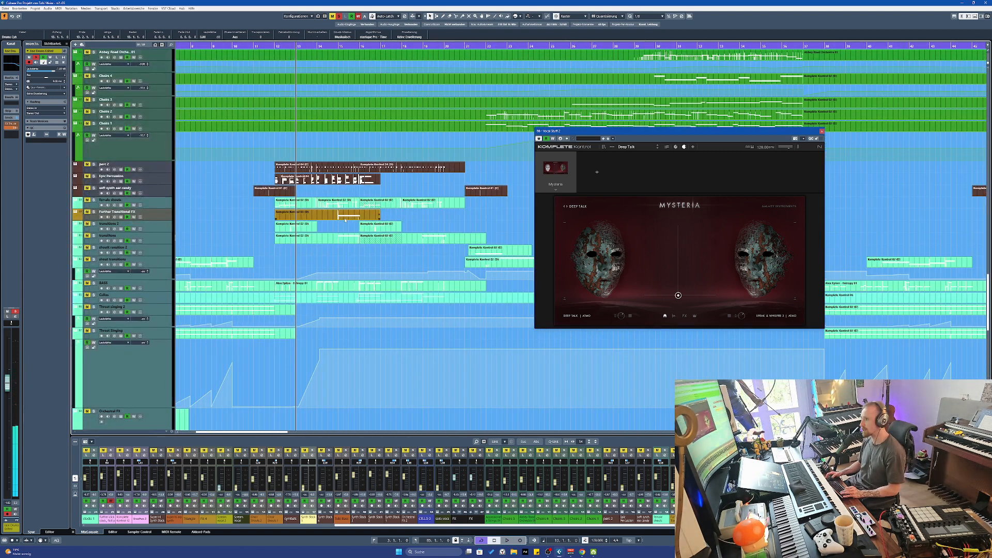
pyautogui.click(349, 217)
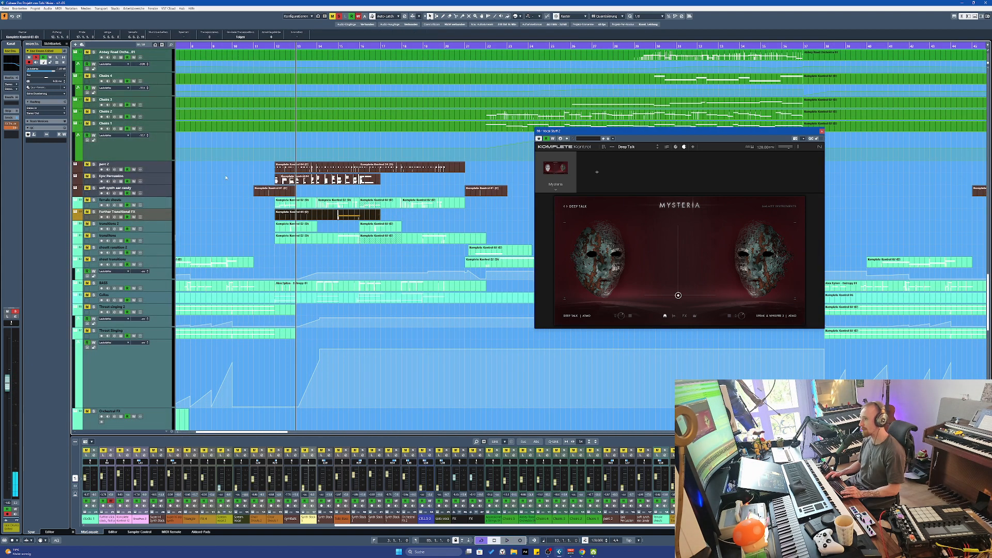
pyautogui.click(164, 167)
pyautogui.keyDown('shift'); pyautogui.click(169, 240); pyautogui.keyUp('shift')
pyautogui.press('s')
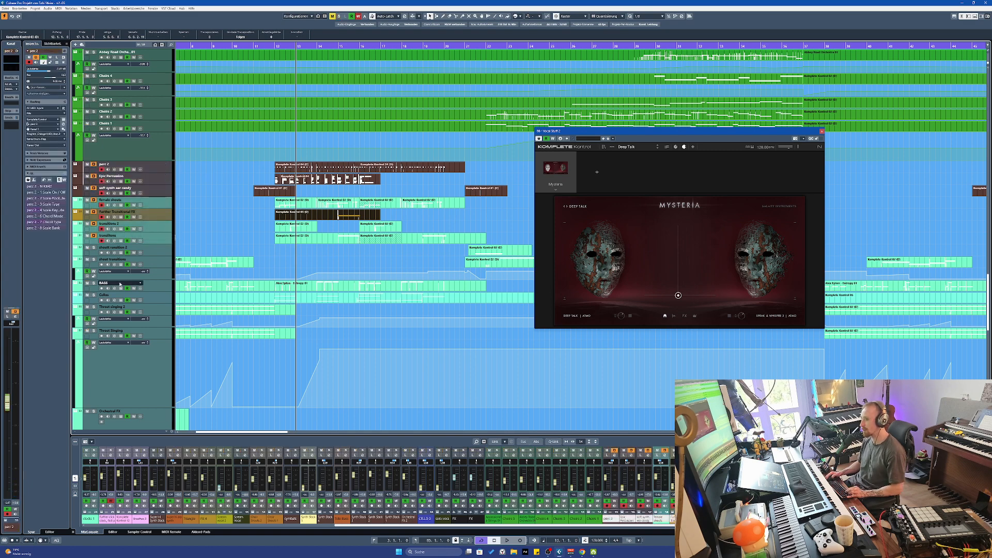
# Solo the BASS track and play it with the percussion, vocal and transition layers from bar 13
pyautogui.click(94, 283)
pyautogui.scroll(1, 320, 242)
pyautogui.press('space')
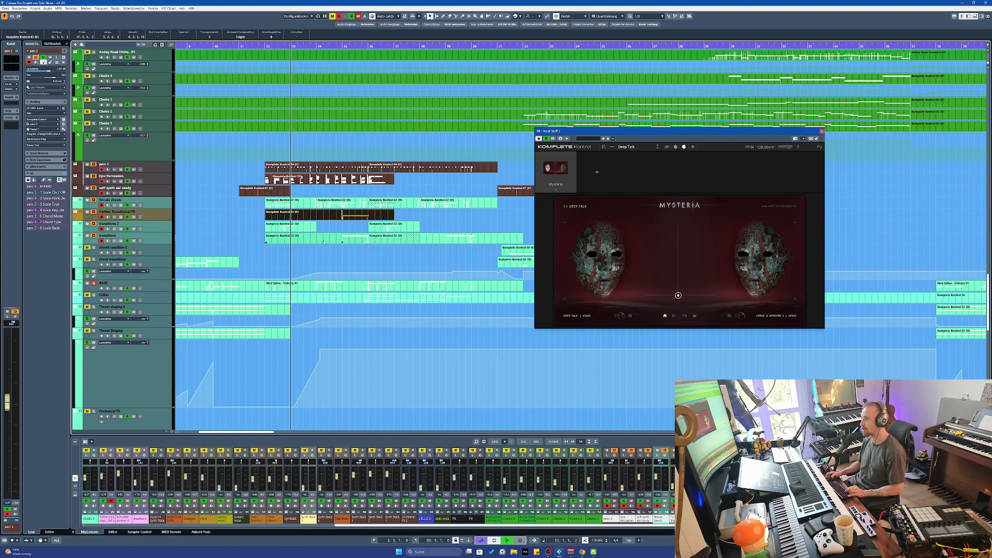
pyautogui.press('space')
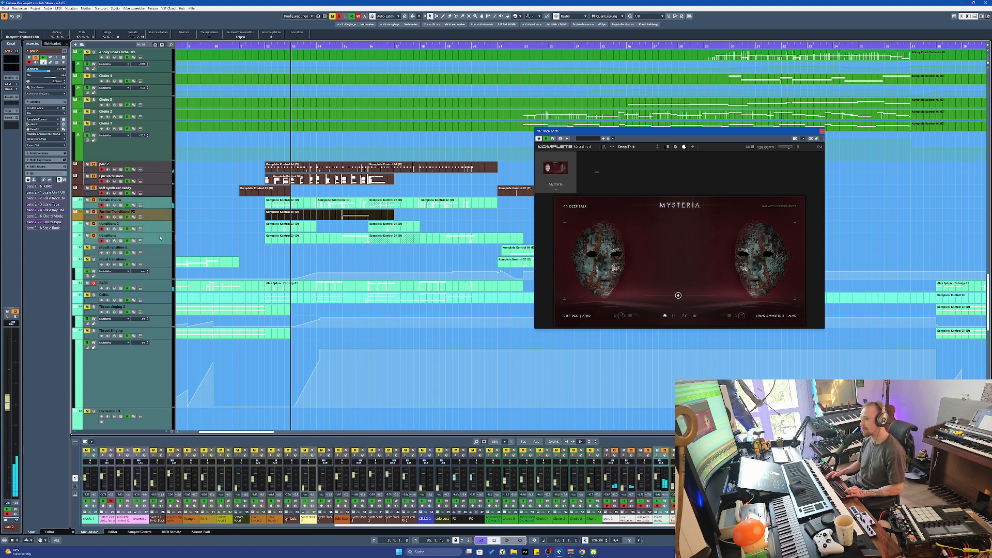
pyautogui.press('space')
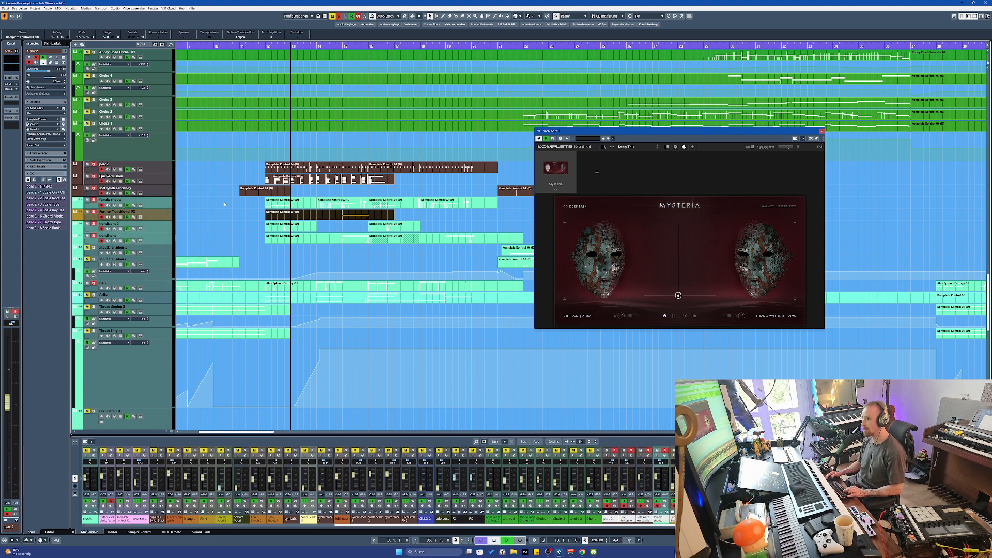
pyautogui.press('h')
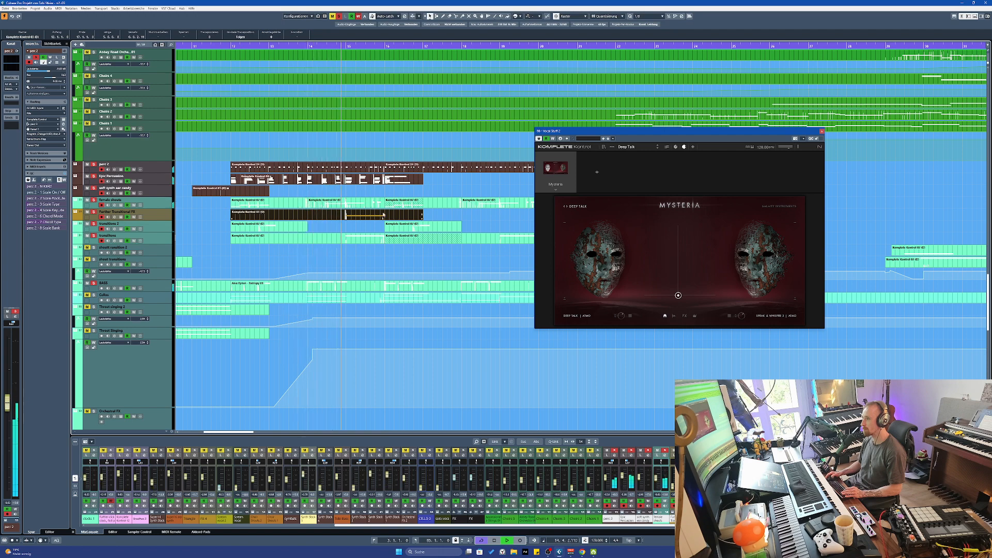
pyautogui.press('g')
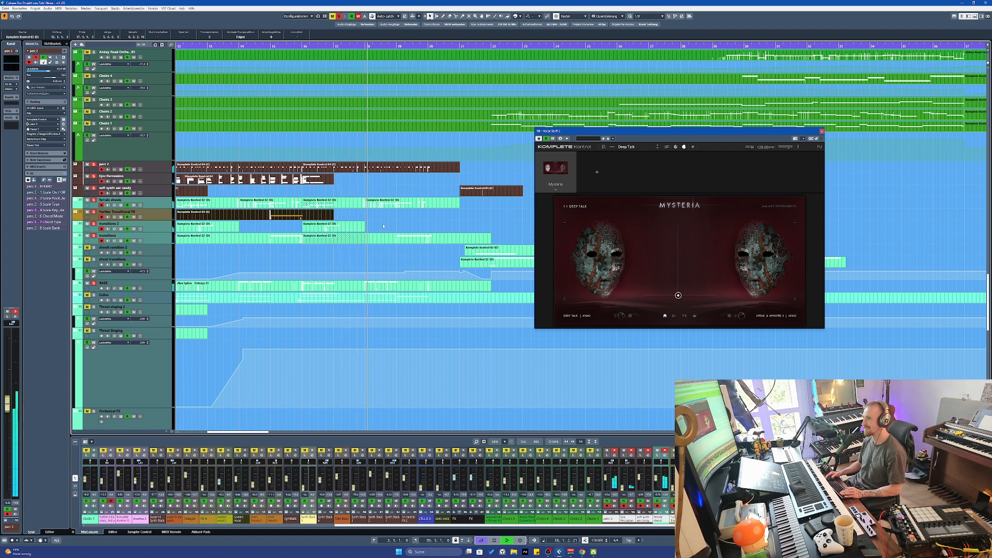
pyautogui.press('g')
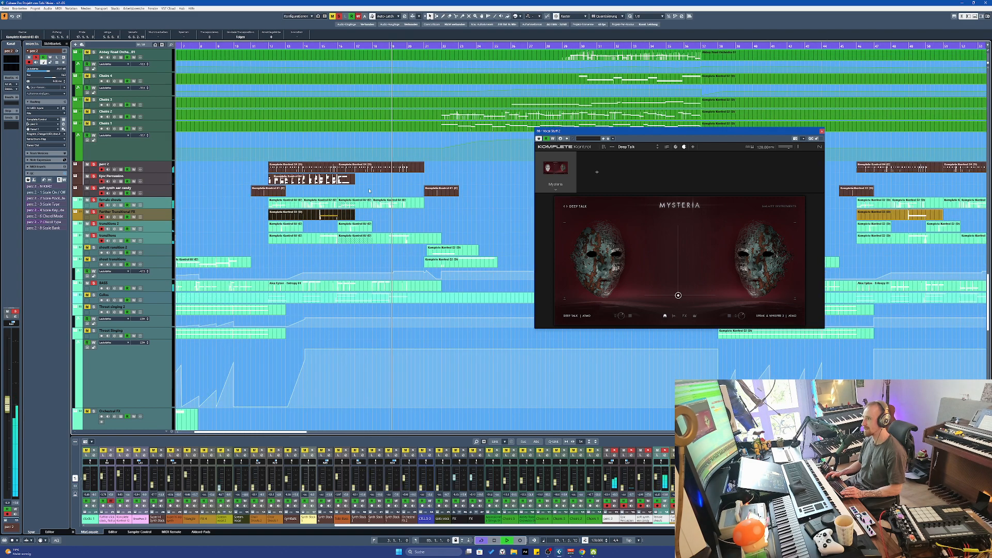
pyautogui.press('space')
# Clear the percussion, bass and transition solos, and solo the Signature Sound 1 track
pyautogui.press('s')
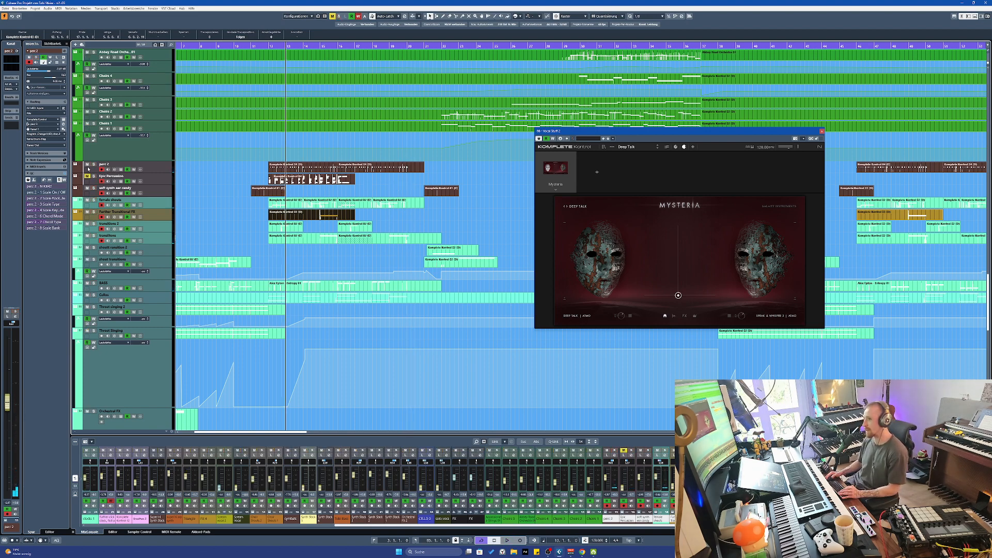
pyautogui.scroll(-10, 295, 206)
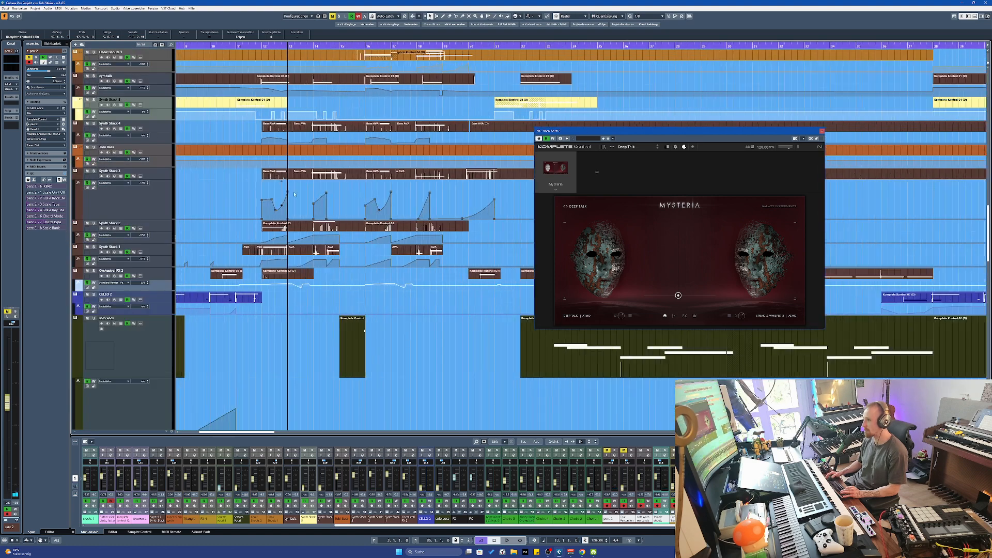
pyautogui.scroll(3, 295, 207)
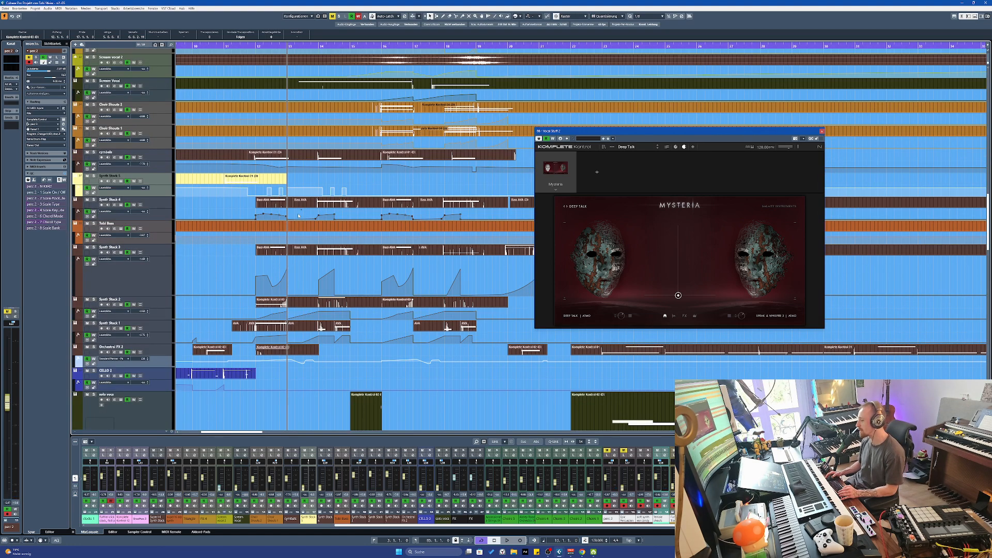
pyautogui.scroll(12, 298, 216)
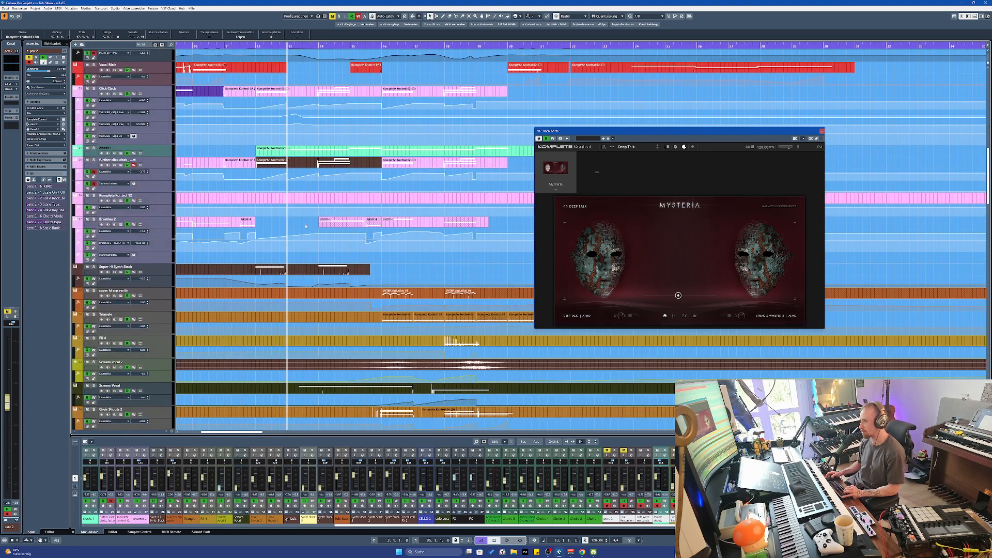
pyautogui.scroll(-2, 305, 225)
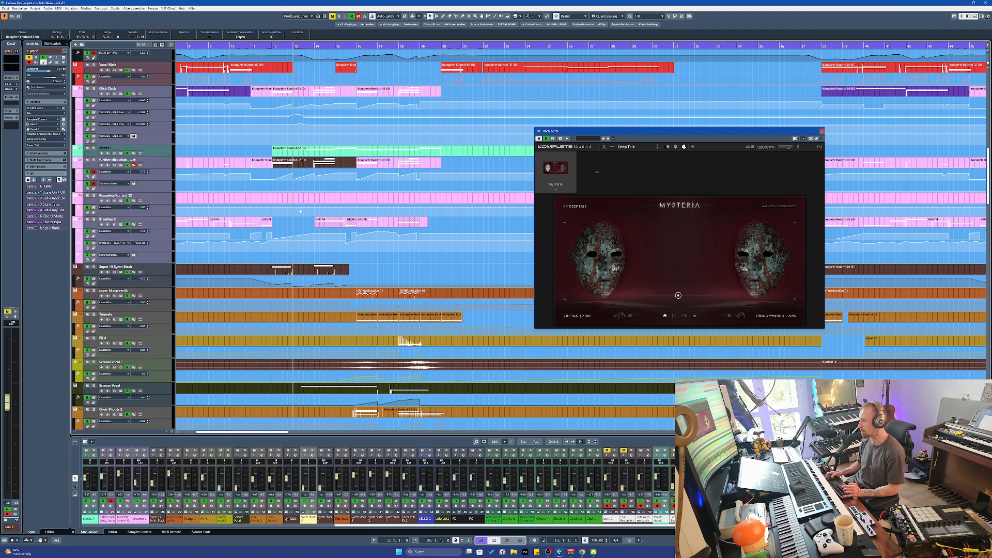
pyautogui.scroll(10, 315, 189)
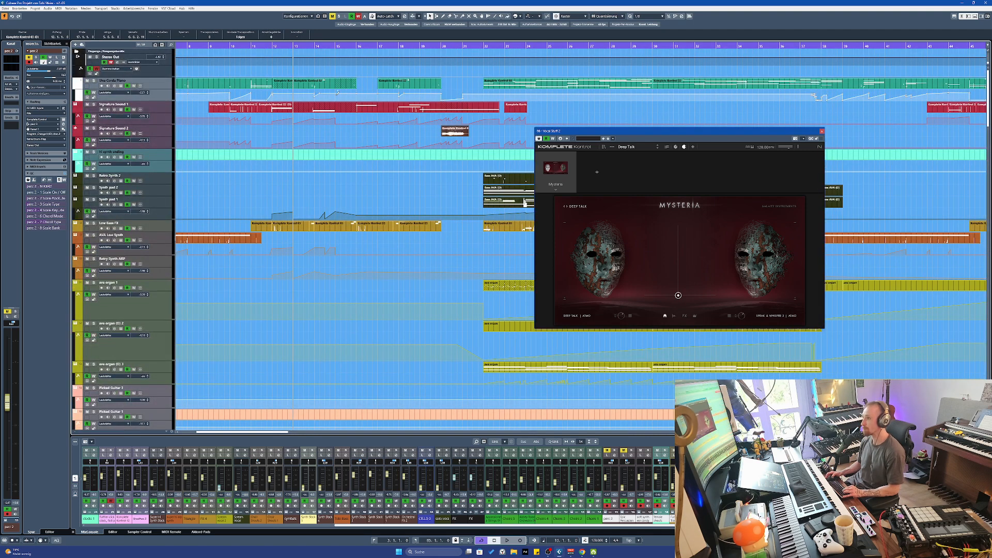
pyautogui.click(168, 111)
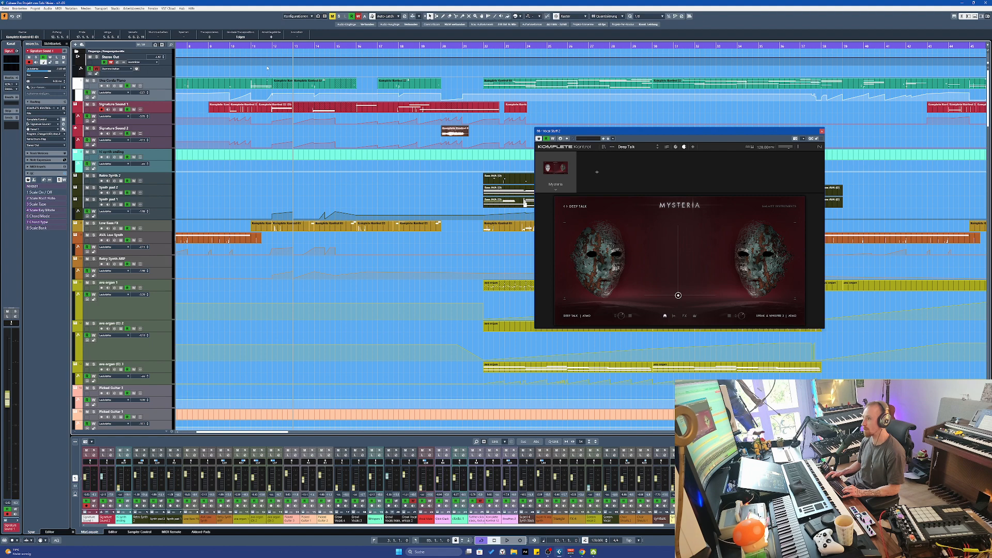
pyautogui.press('s')
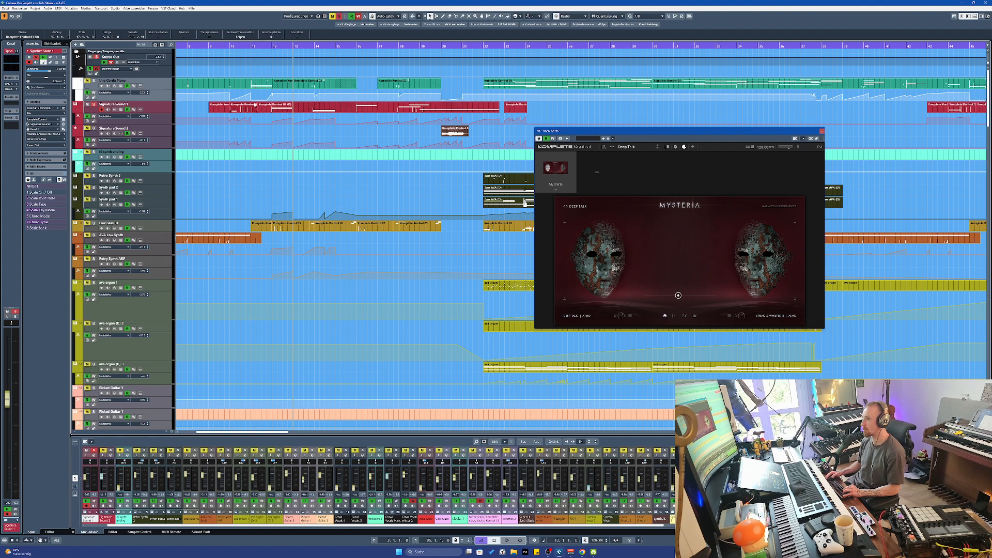
# Play the Signature Sound 1 track from about bar 12 and enlarge its height to show the notes in its events
pyautogui.doubleClick(271, 45)
pyautogui.scroll(2, 317, 120)
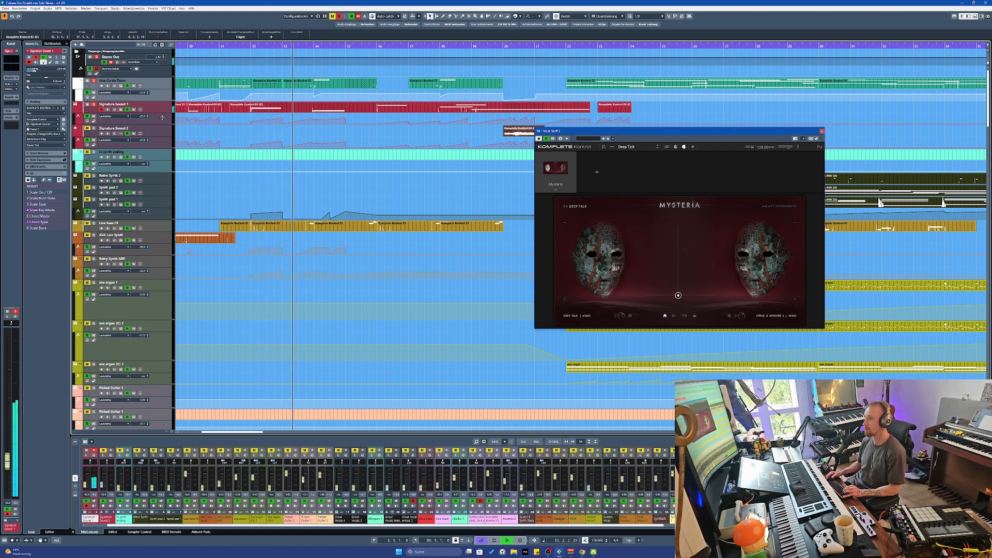
pyautogui.moveTo(162, 125); pyautogui.dragTo(165, 175)
pyautogui.scroll(-2, 301, 167)
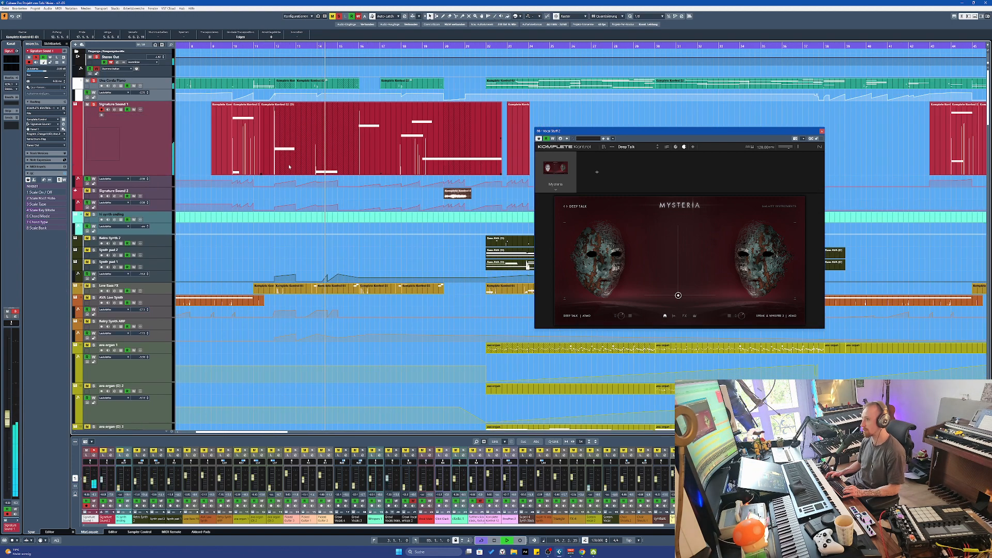
pyautogui.hscroll(3, 351, 155)
pyautogui.scroll(1, 352, 158)
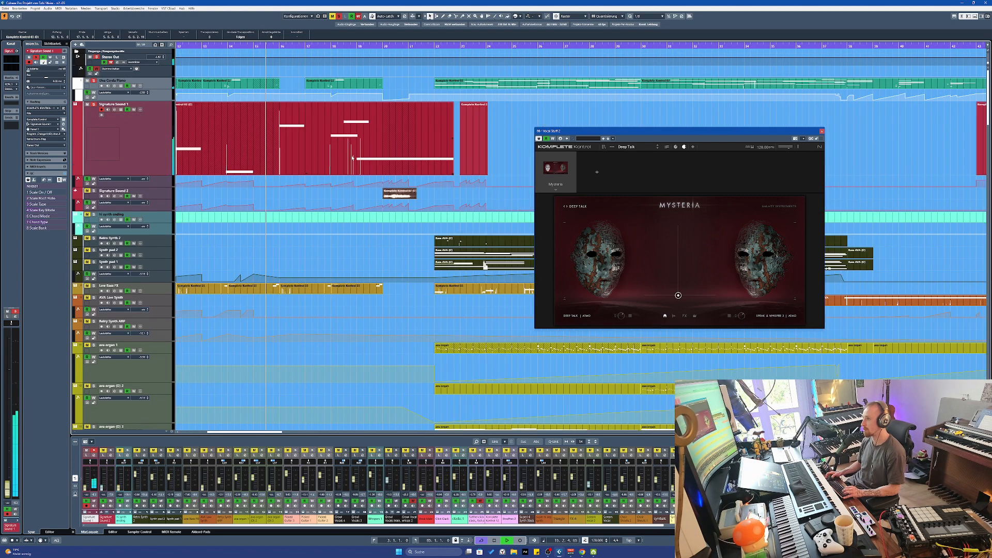
pyautogui.scroll(-1, 320, 153)
pyautogui.scroll(-1, 311, 143)
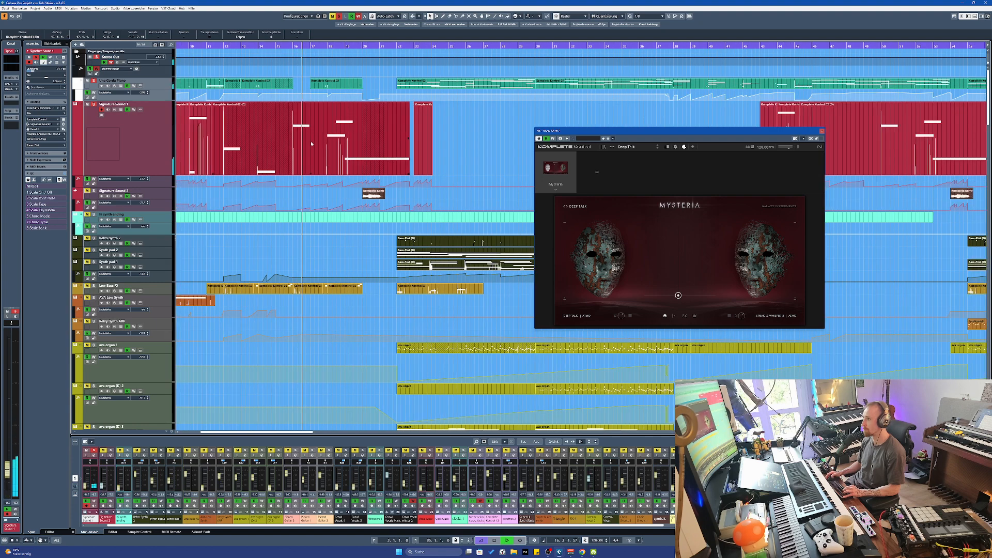
pyautogui.scroll(-2, 331, 156)
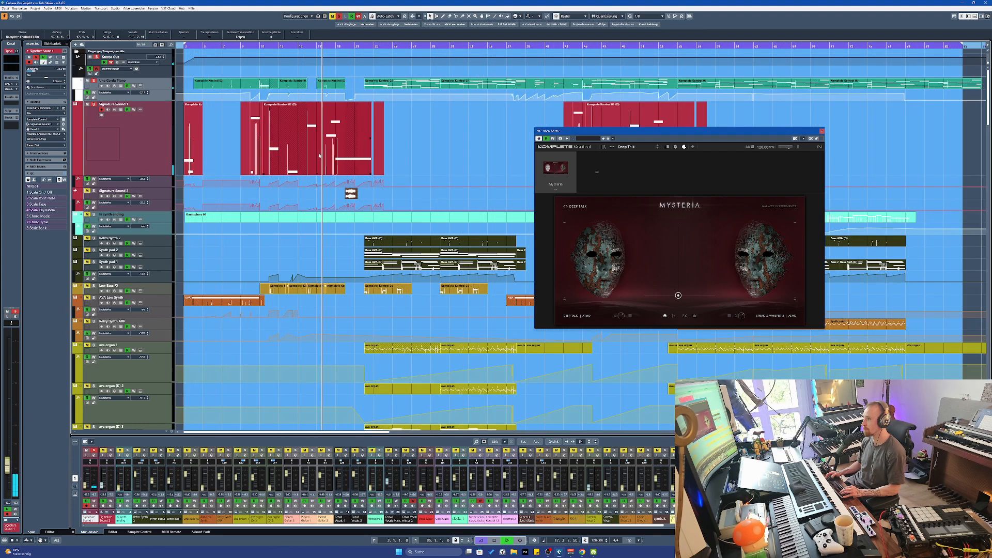
# Select the Signature Sound 1 event starting at bar 10 and replay its opening notes
pyautogui.scroll(3, 261, 132)
pyautogui.press('space')
pyautogui.click(263, 127)
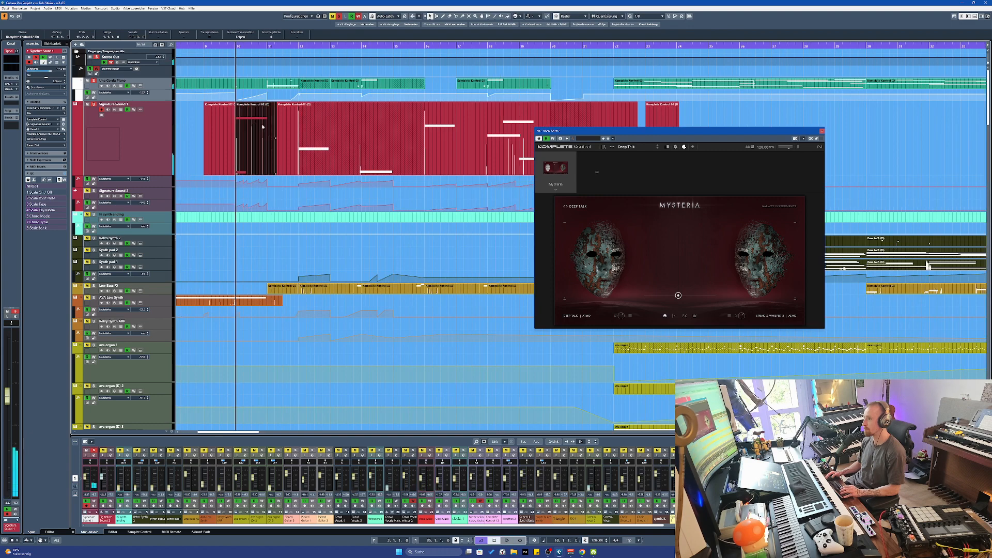
pyautogui.scroll(2, 253, 131)
pyautogui.scroll(-1, 248, 138)
pyautogui.press('space')
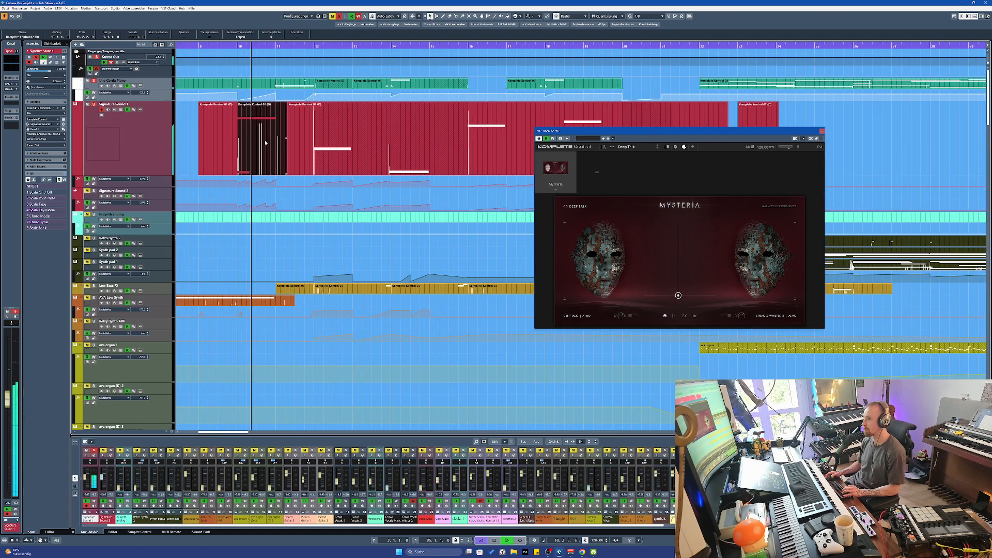
pyautogui.press('space')
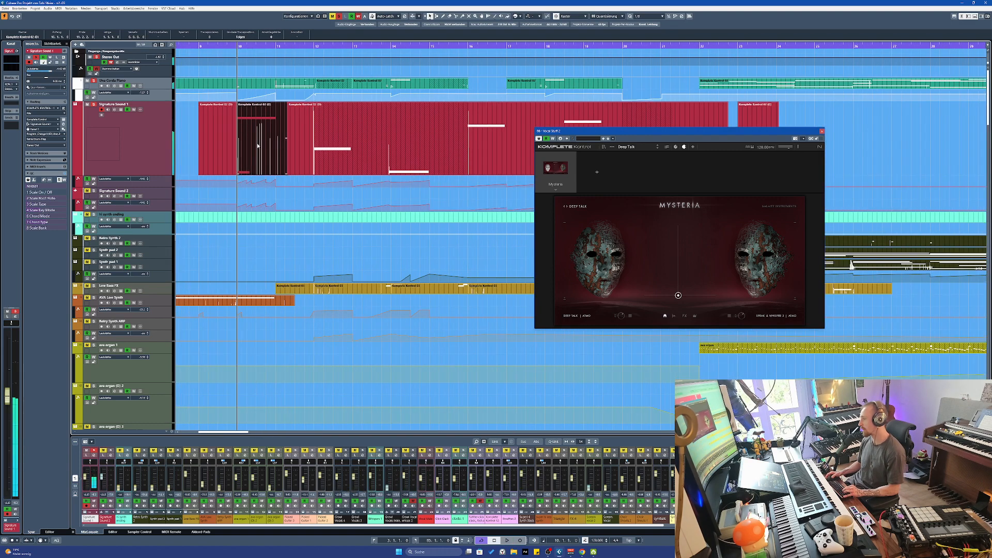
pyautogui.press('space')
pyautogui.press('space')
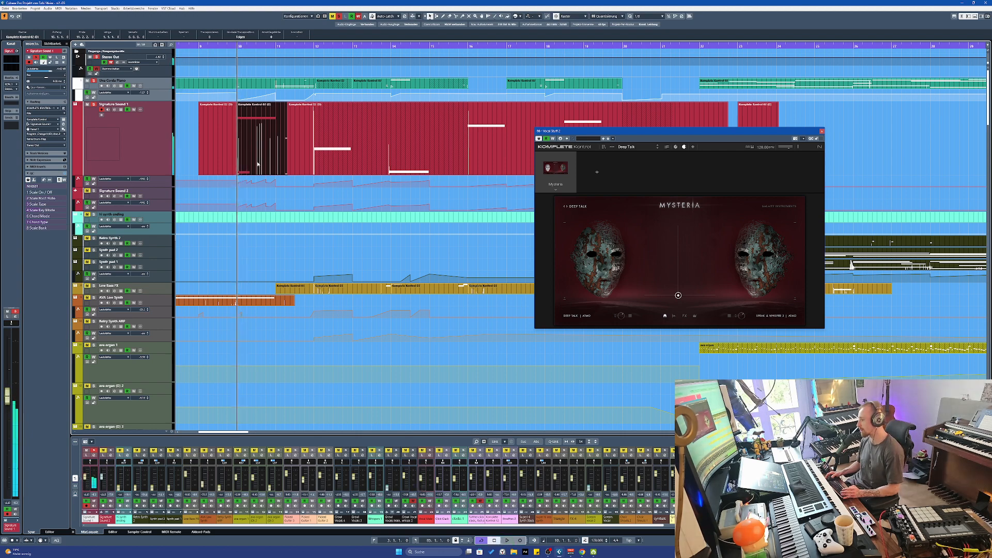
# Enlarge the volume automation lane of Signature Sound 1 and compare the sound with its automation reading off and on
pyautogui.scroll(2, 250, 138)
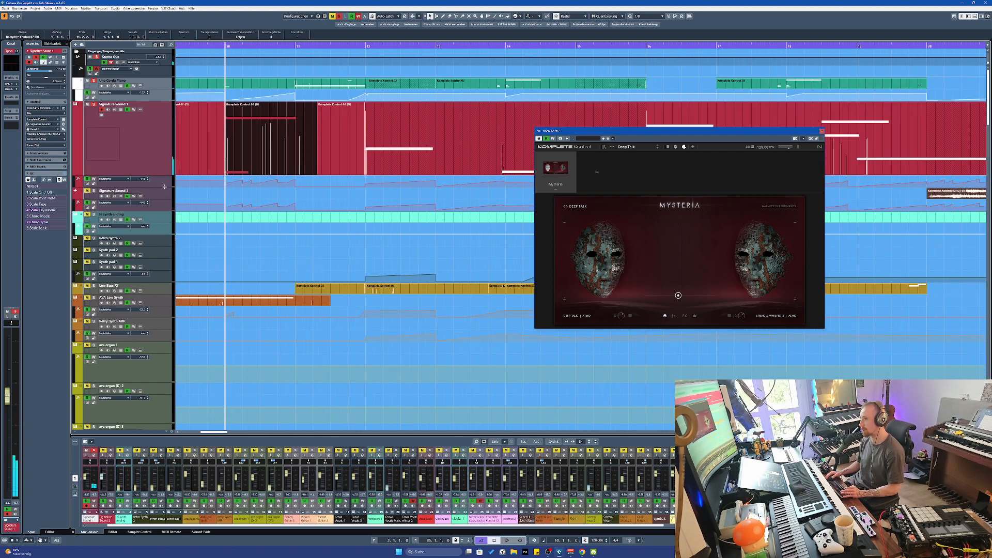
pyautogui.moveTo(165, 187); pyautogui.dragTo(165, 244)
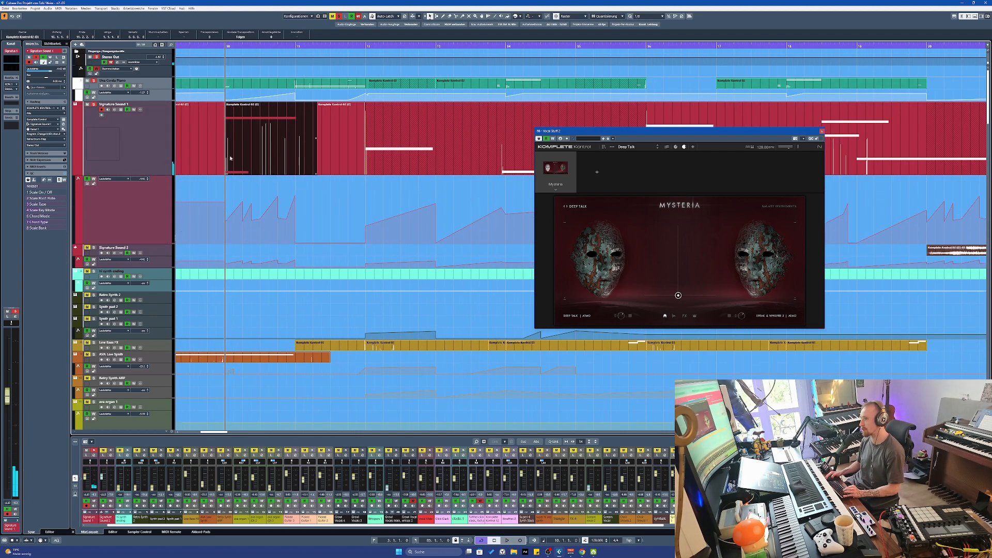
pyautogui.click(129, 110)
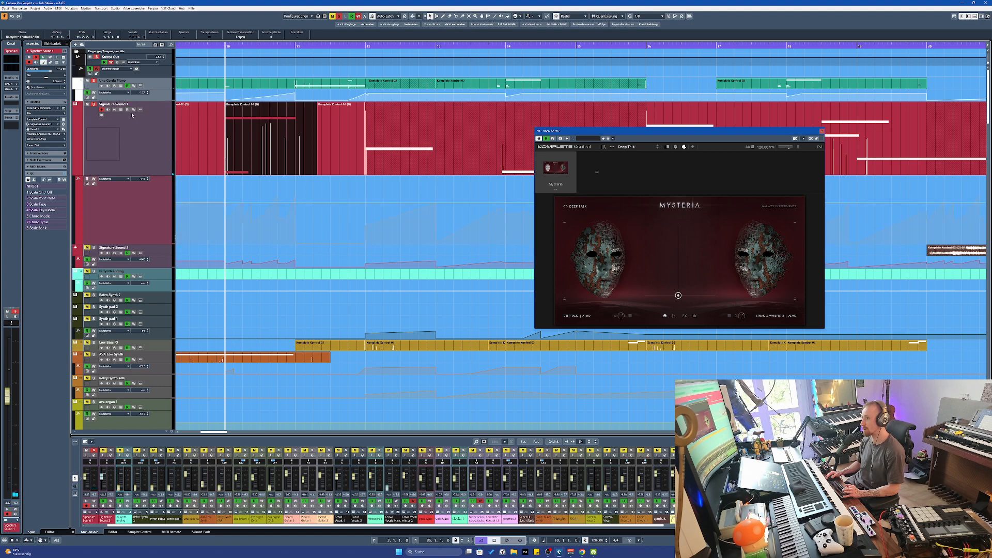
pyautogui.press('space')
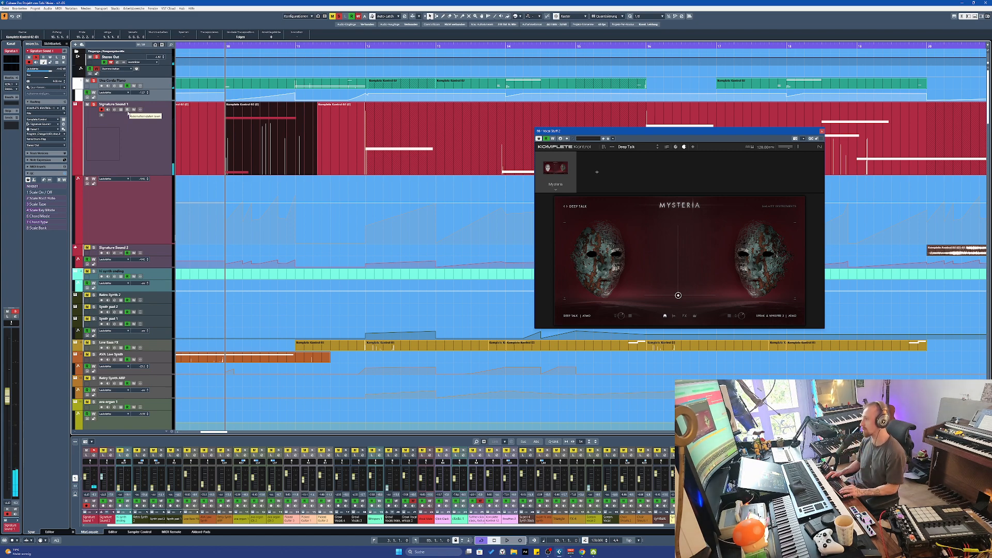
pyautogui.click(128, 110)
# Open the selected Signature Sound 1 part in the Key Editor, and close the editor and the Mysteria instrument window
pyautogui.press('Return')
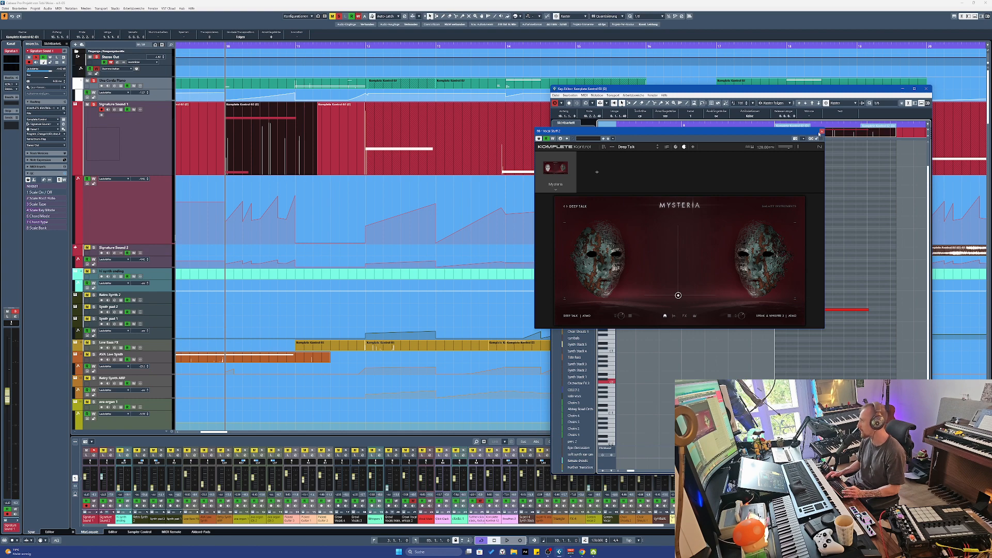
pyautogui.click(822, 131)
pyautogui.click(435, 180)
pyautogui.press('g')
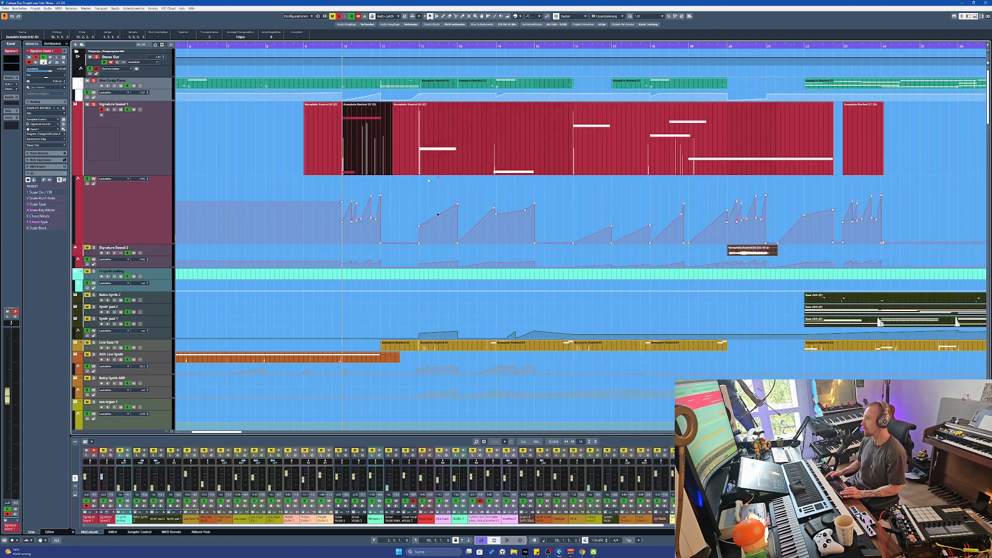
pyautogui.press('g')
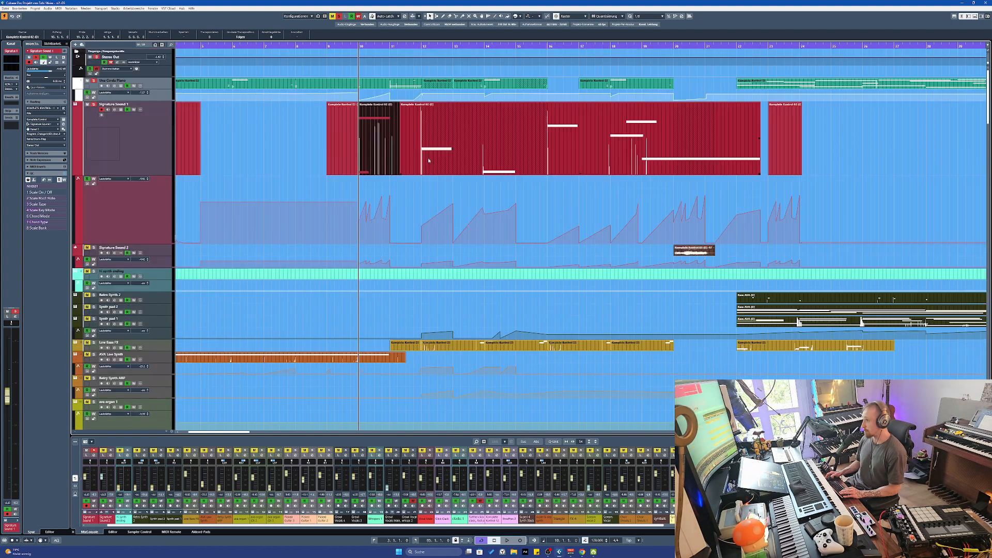
# Turn off all solos and play the full arrangement from bar 11 to hear Signature Sound 1 in context
pyautogui.click(440, 350)
pyautogui.press('l')
pyautogui.press('g')
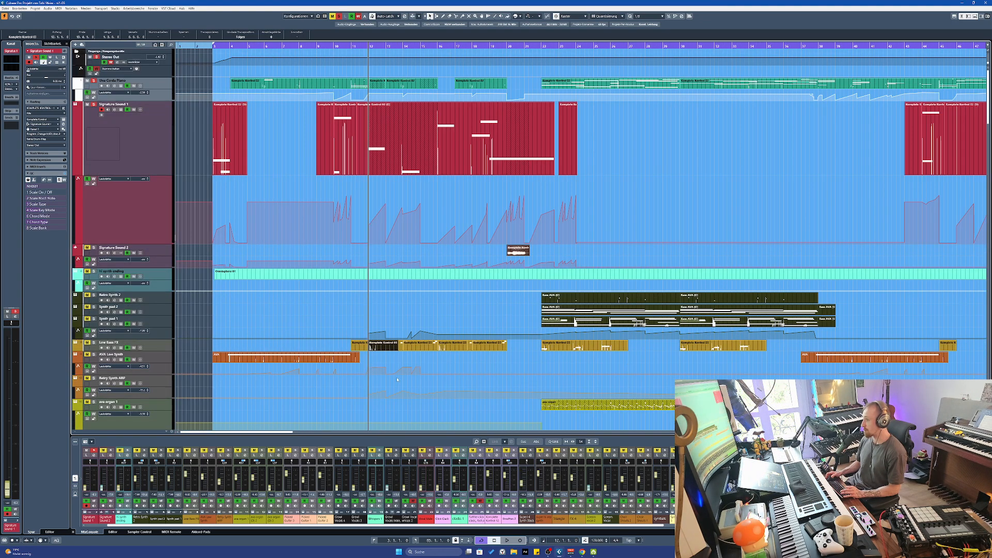
pyautogui.click(351, 47)
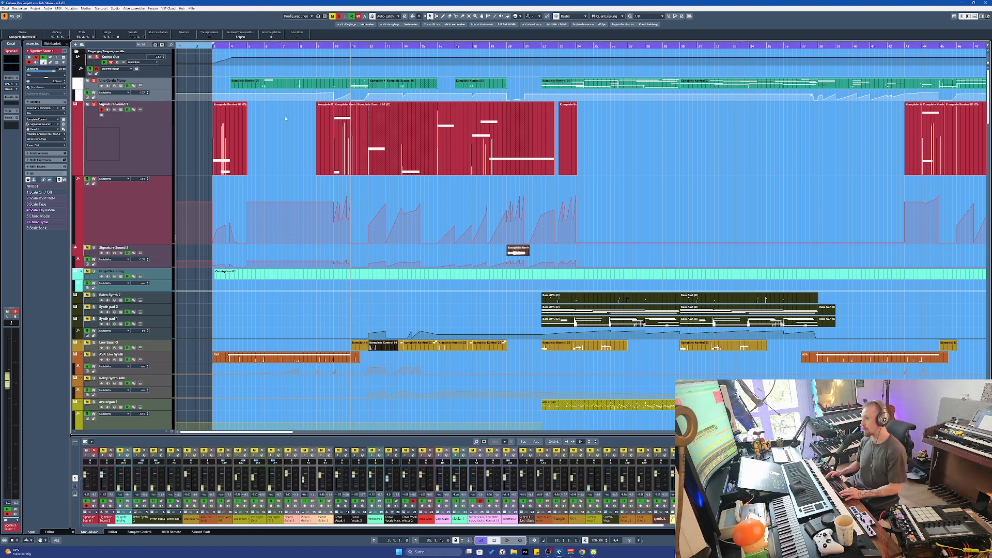
pyautogui.click(363, 149)
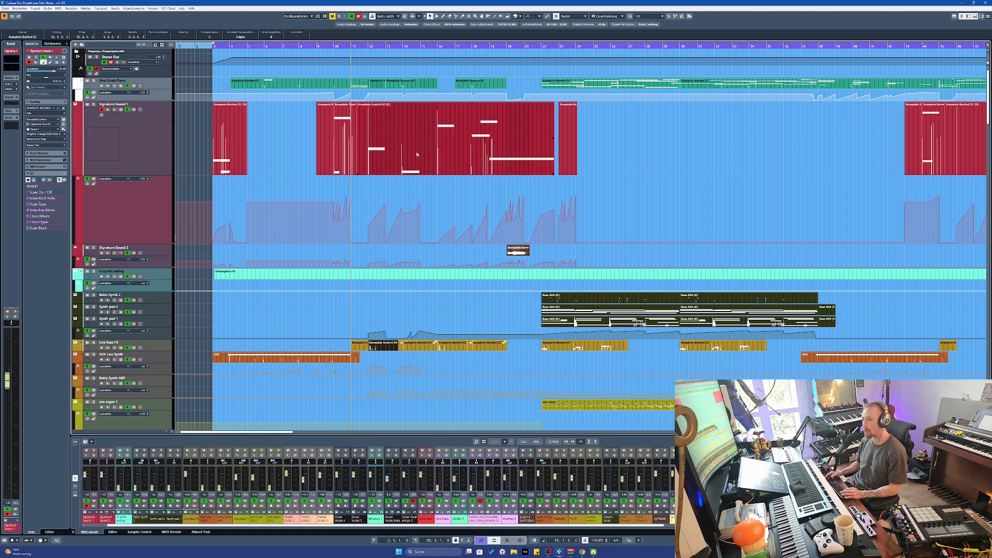
pyautogui.press('space')
pyautogui.press('h')
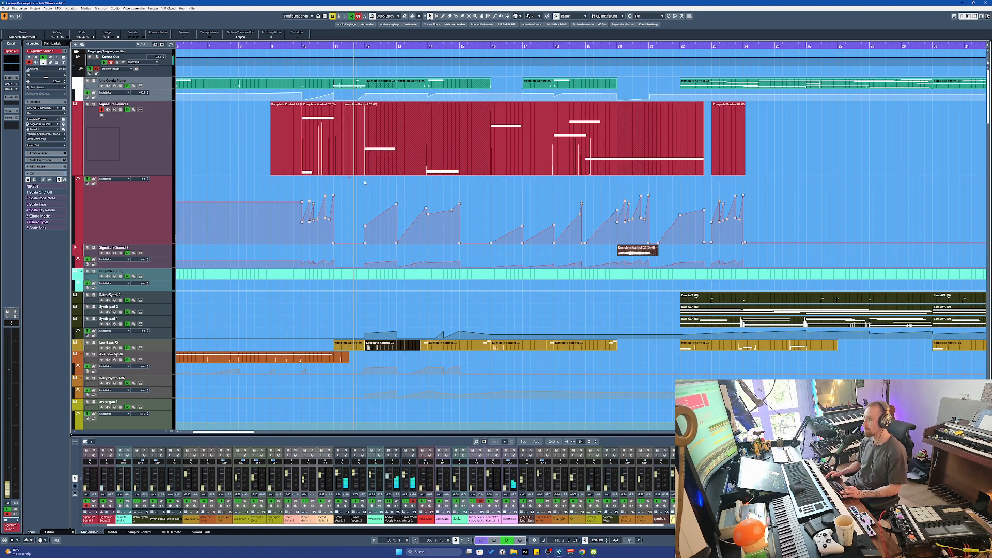
pyautogui.press('g')
pyautogui.press('g')
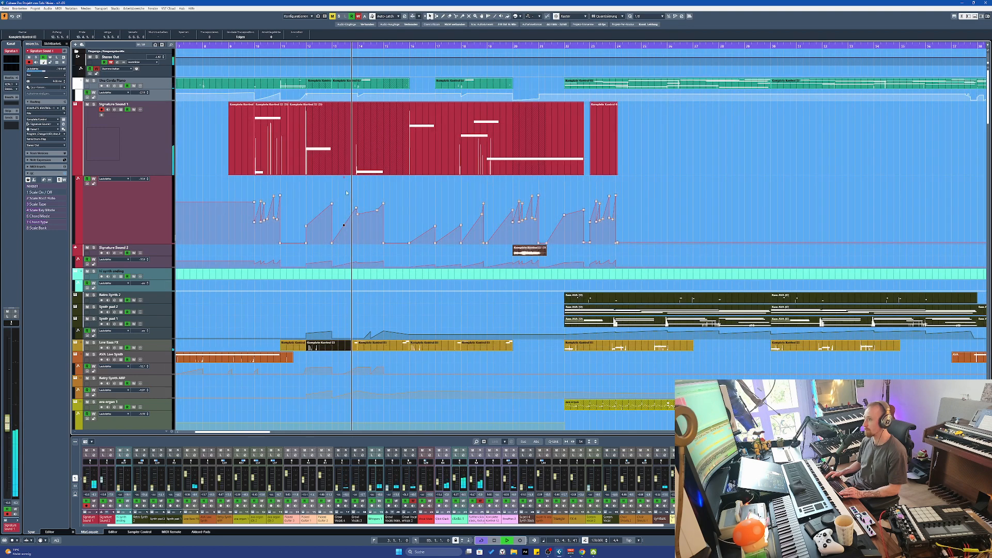
pyautogui.press('g')
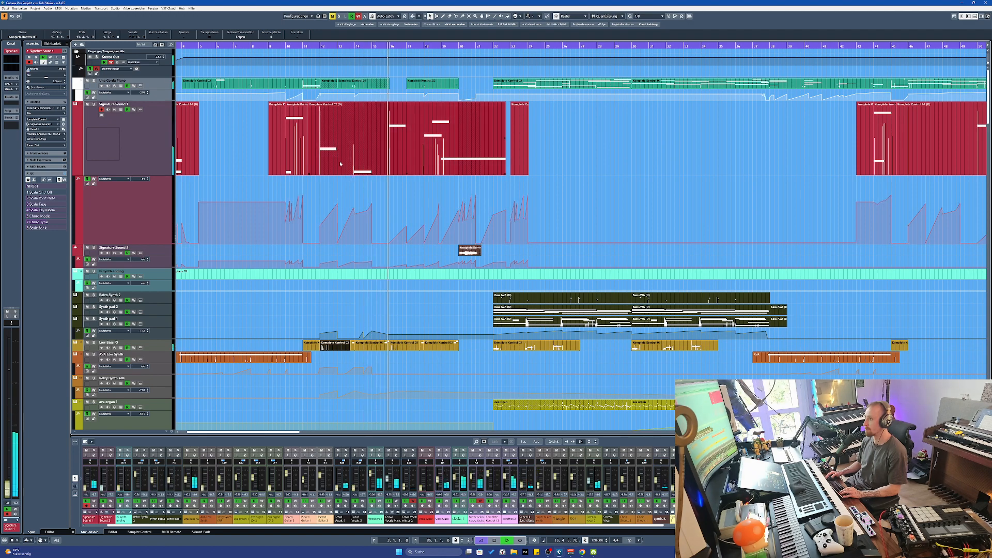
pyautogui.click(358, 197)
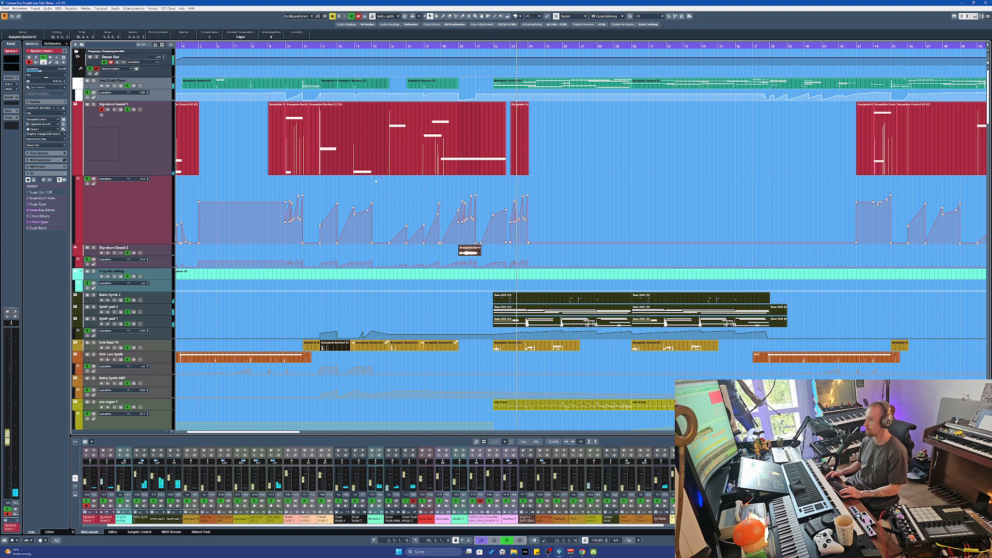
pyautogui.press('space')
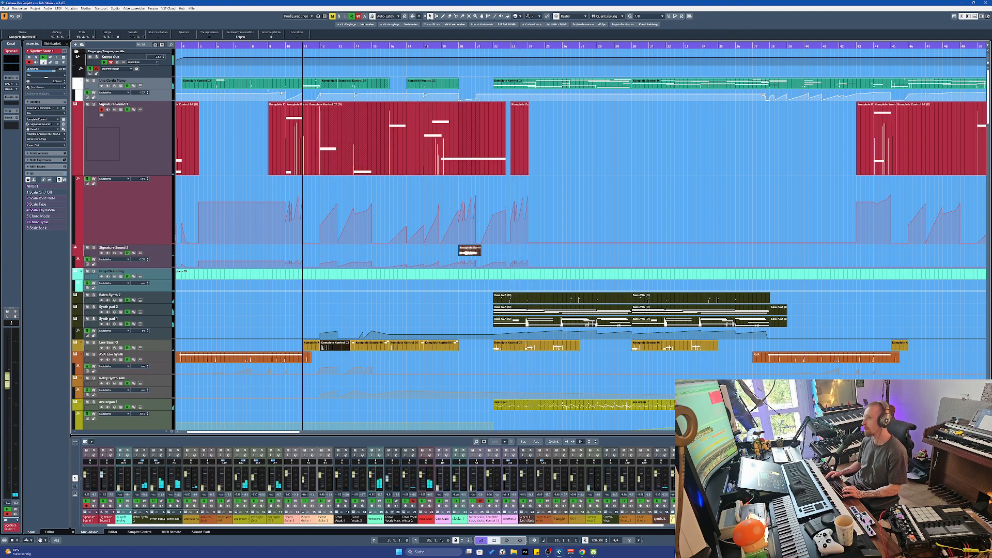
# Solo the piano track and move the playback position to the start of its part at bar 12
pyautogui.click(94, 81)
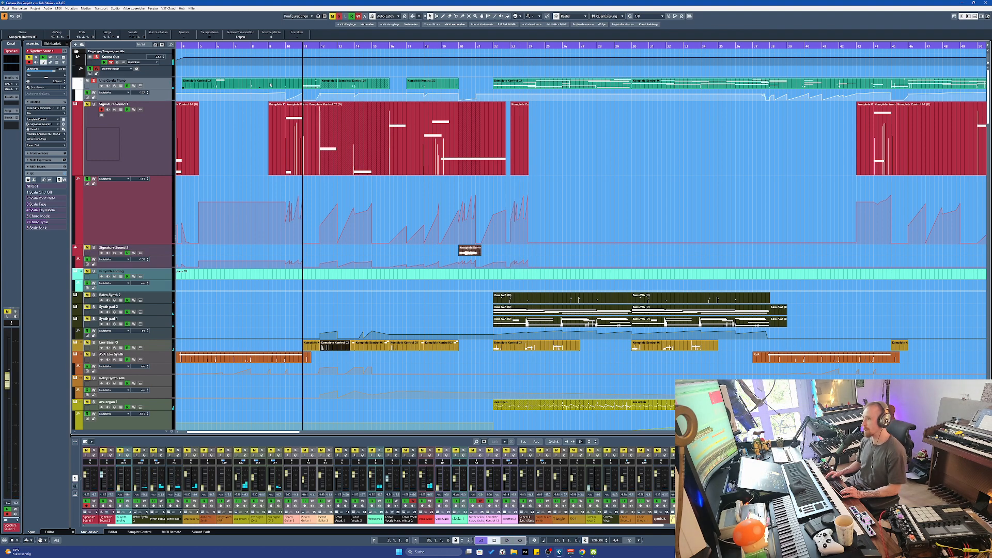
pyautogui.press('l')
pyautogui.scroll(3, 324, 75)
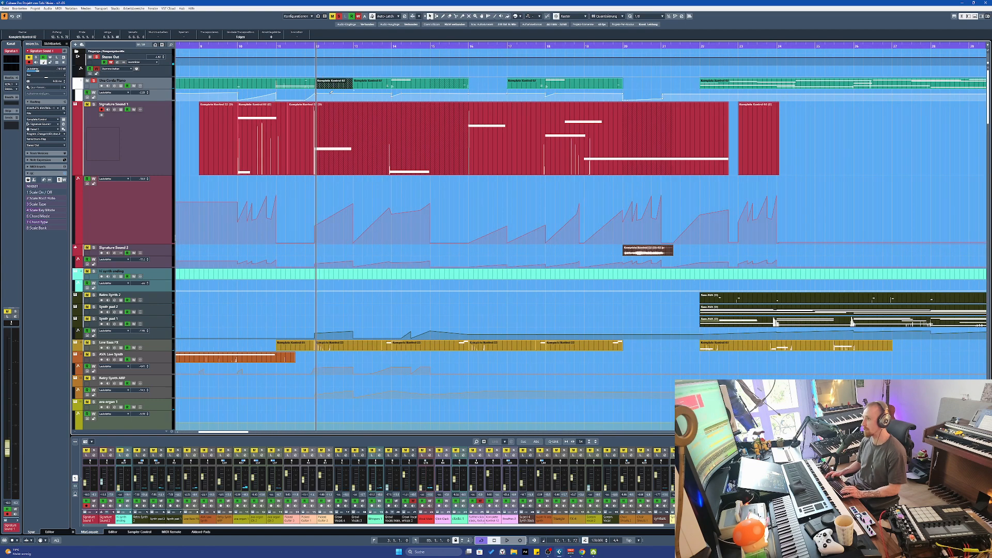
pyautogui.scroll(-4, 330, 107)
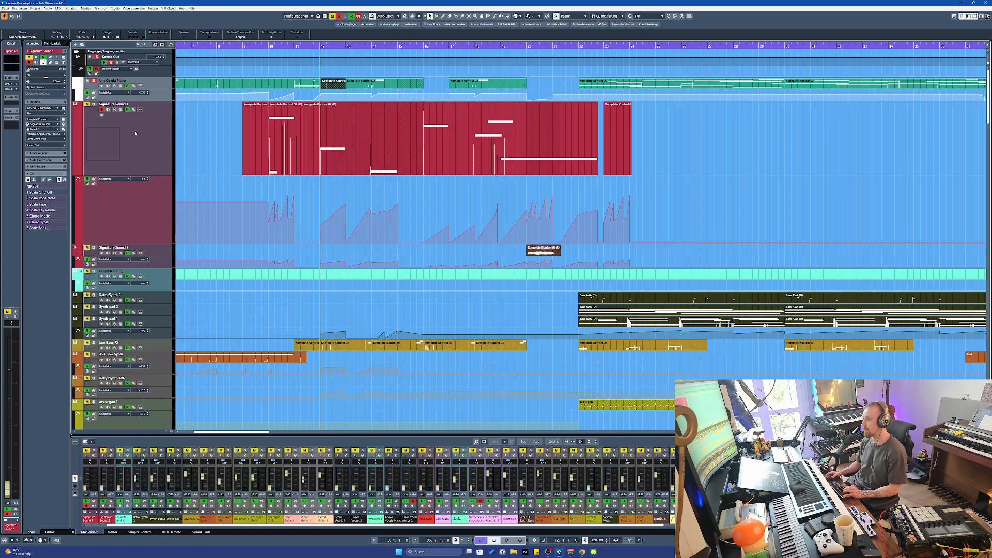
# Solo the cymbals track further down the track list and audition it from bar 12
pyautogui.scroll(-5, 214, 162)
pyautogui.scroll(-10, 214, 162)
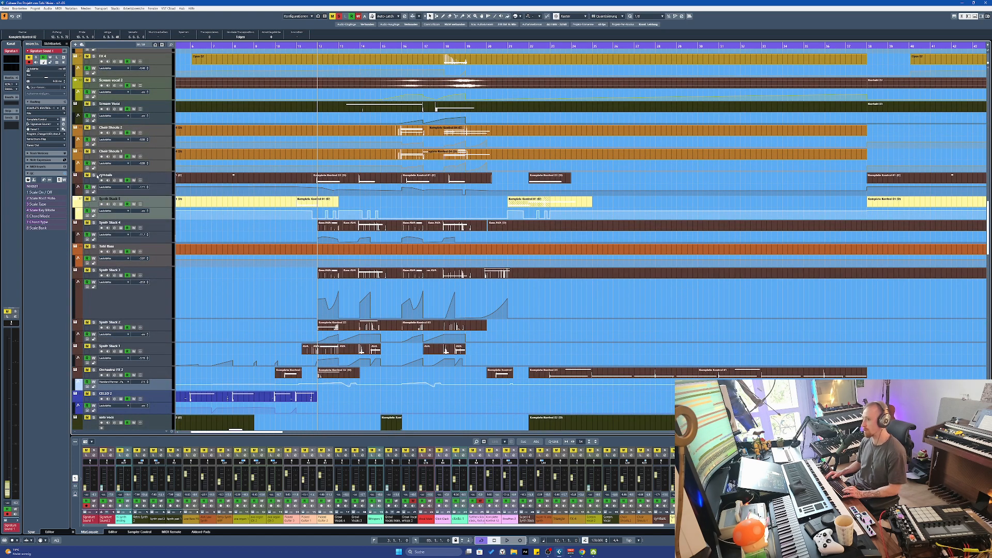
pyautogui.press('h')
pyautogui.press('space')
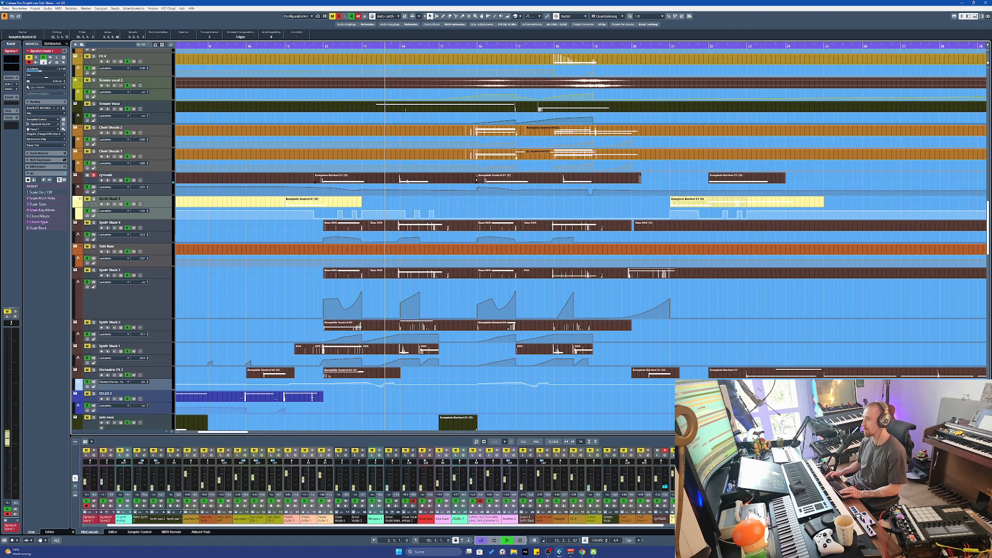
pyautogui.press('space')
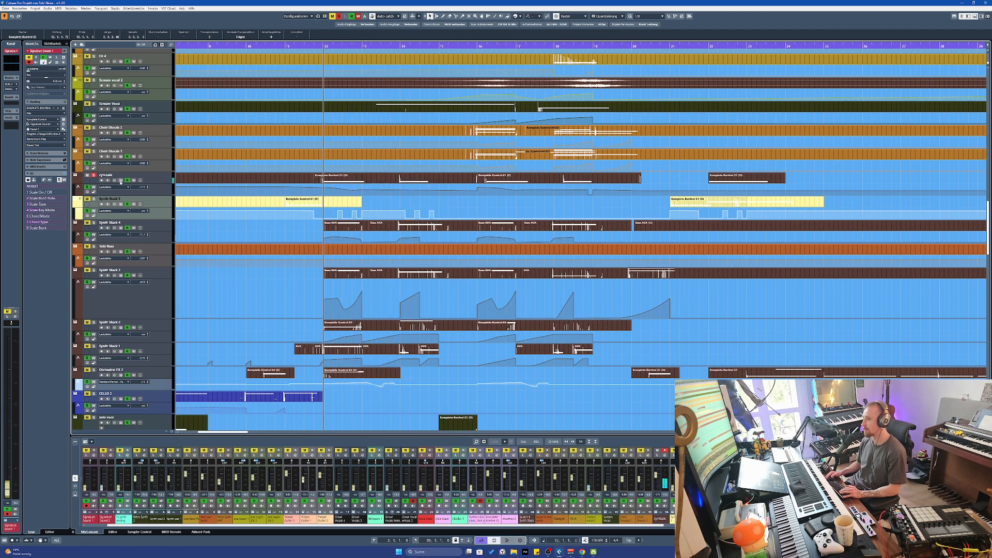
# Open the cymbals track's Damage 2 instrument, inspect its settings page for a sampled key, and close the instrument
pyautogui.click(120, 180)
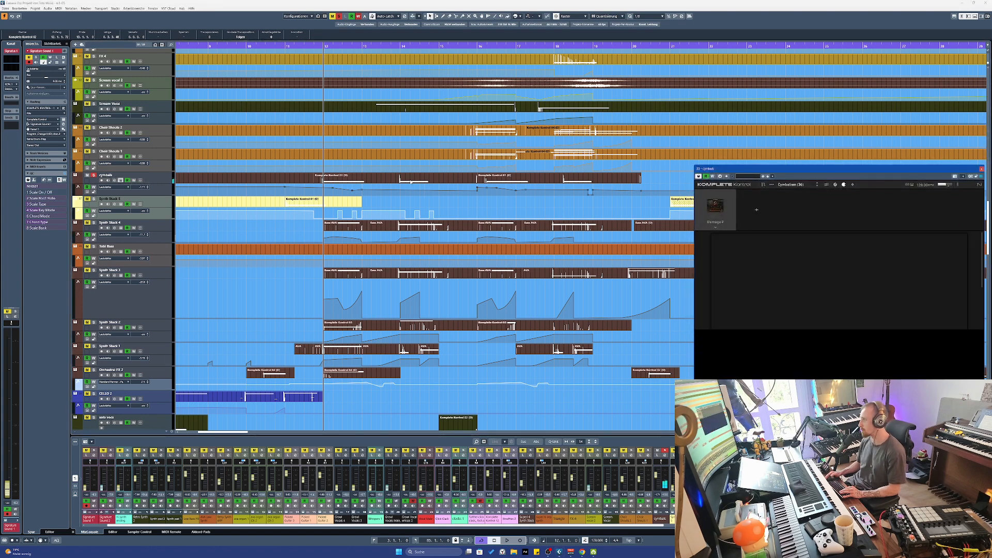
pyautogui.click(957, 169)
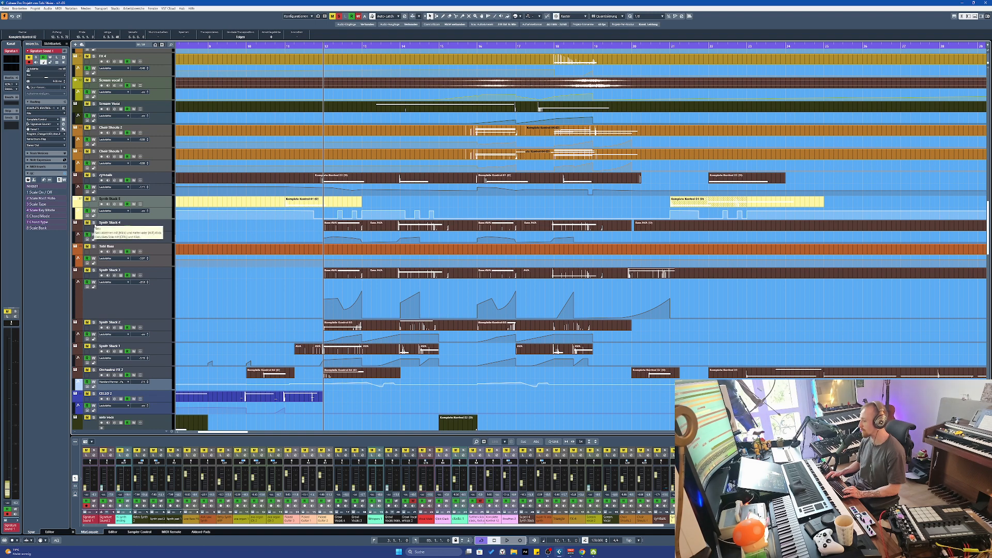
pyautogui.click(121, 181)
pyautogui.moveTo(804, 168); pyautogui.dragTo(759, 159)
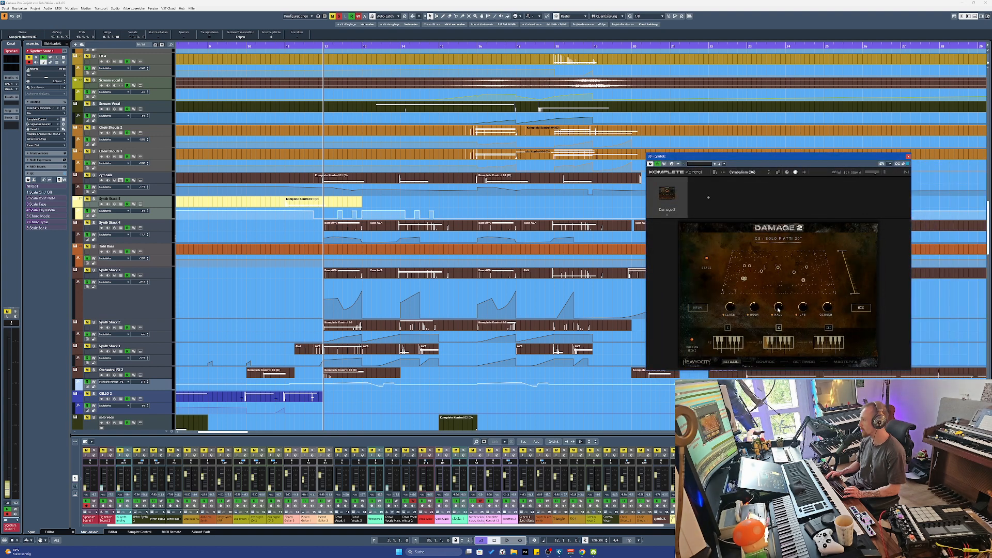
pyautogui.click(804, 361)
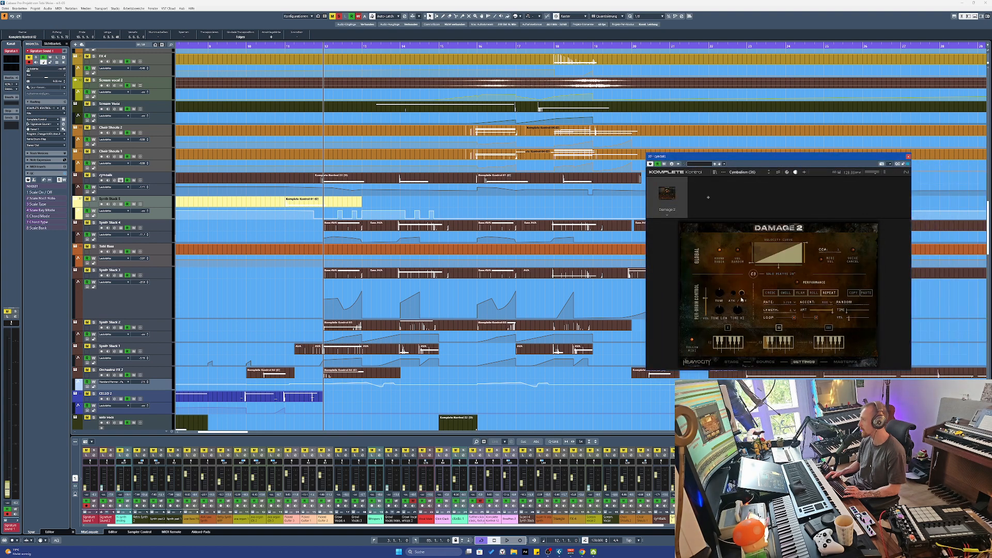
pyautogui.click(774, 345)
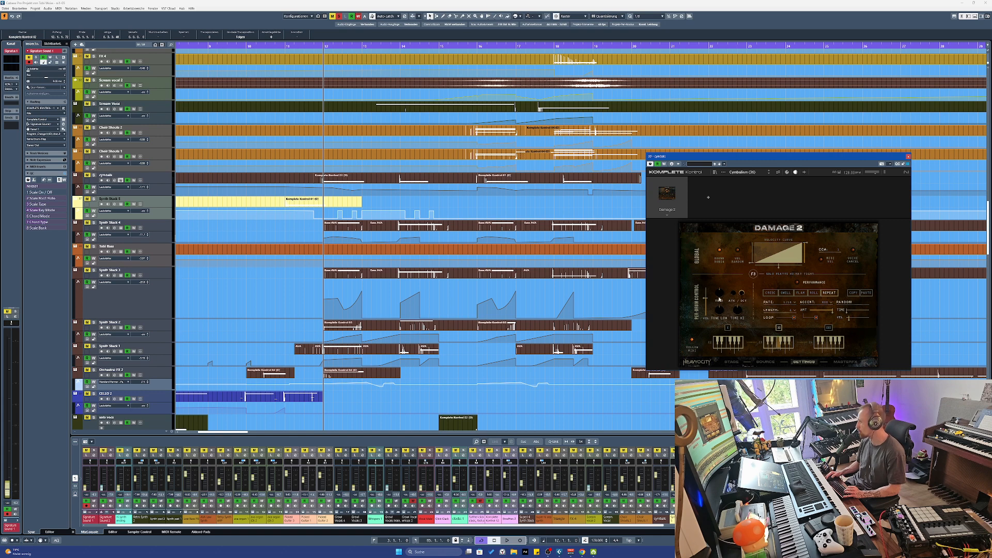
pyautogui.click(909, 156)
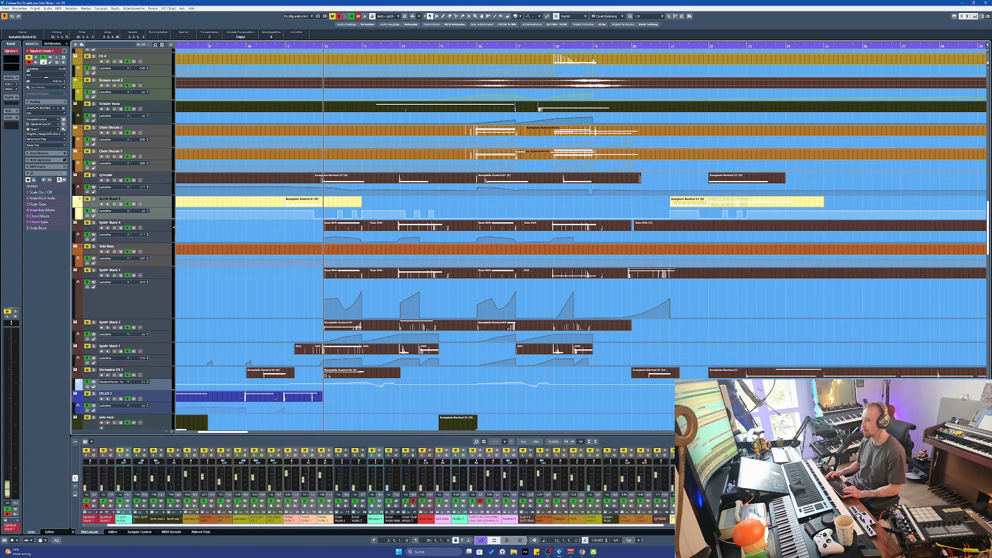
# Solo Synth Stack 4 and open its instrument, placing the window beside the track's first parts
pyautogui.click(121, 229)
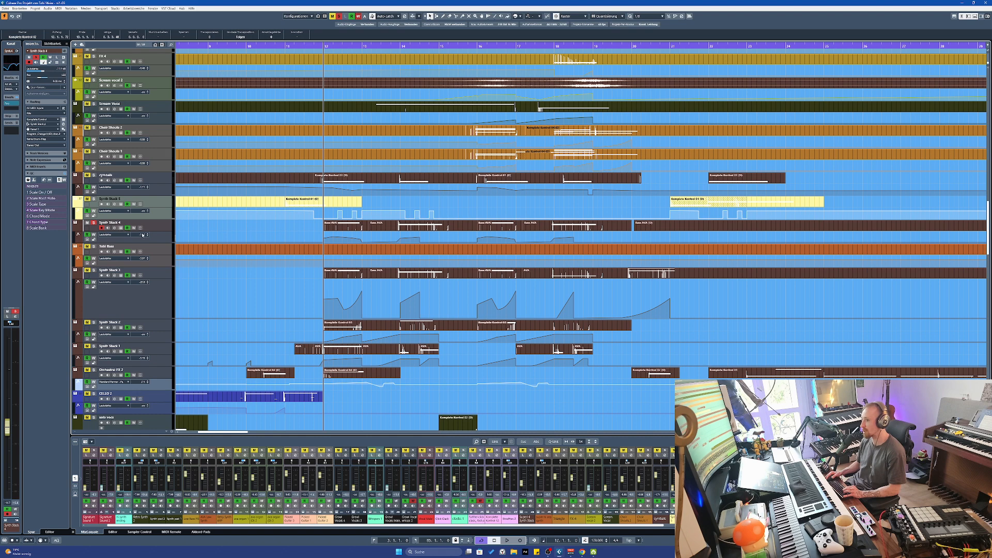
pyautogui.click(122, 228)
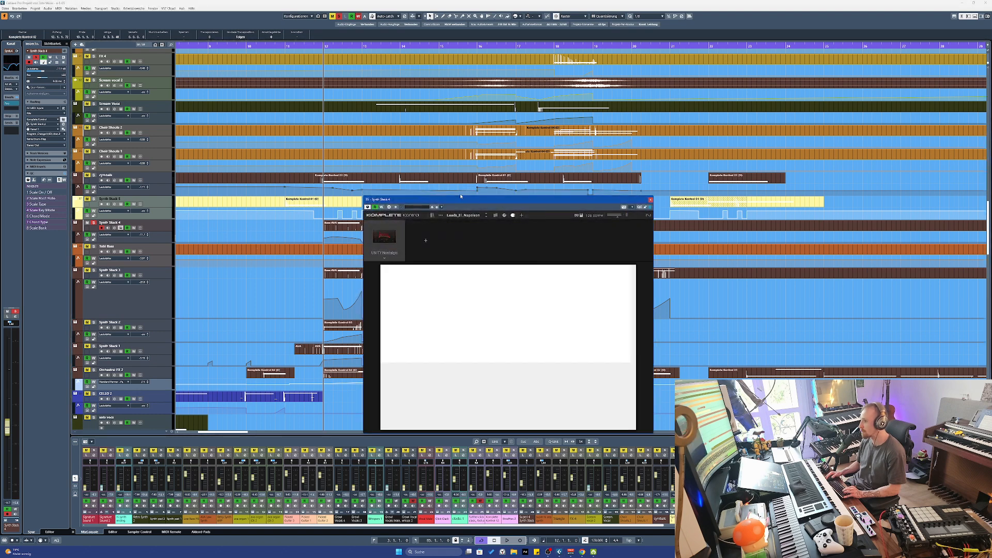
pyautogui.moveTo(461, 196); pyautogui.dragTo(706, 149)
# Turn off the solos and play the full mix from bar 11 to hear the synth stacks together
pyautogui.press('g')
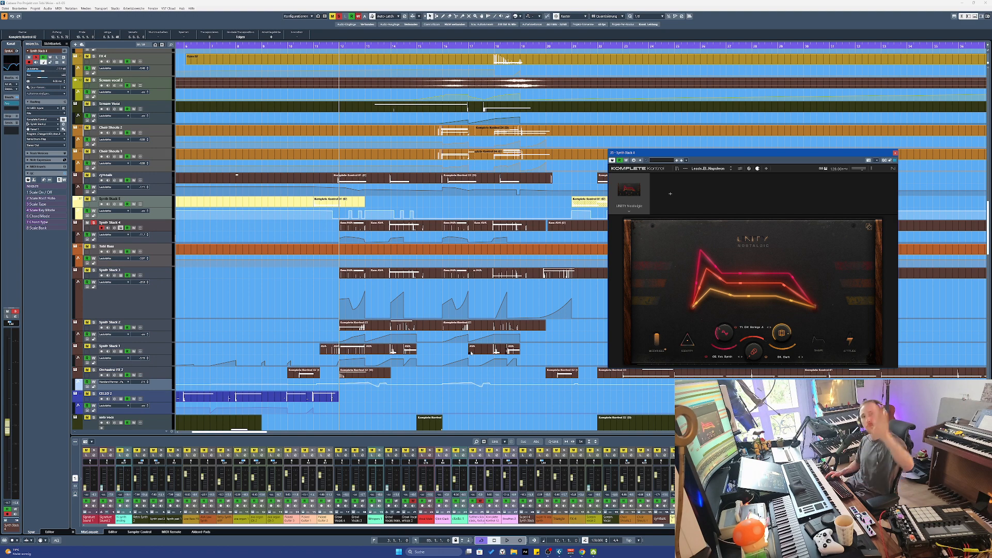
pyautogui.scroll(3, 357, 226)
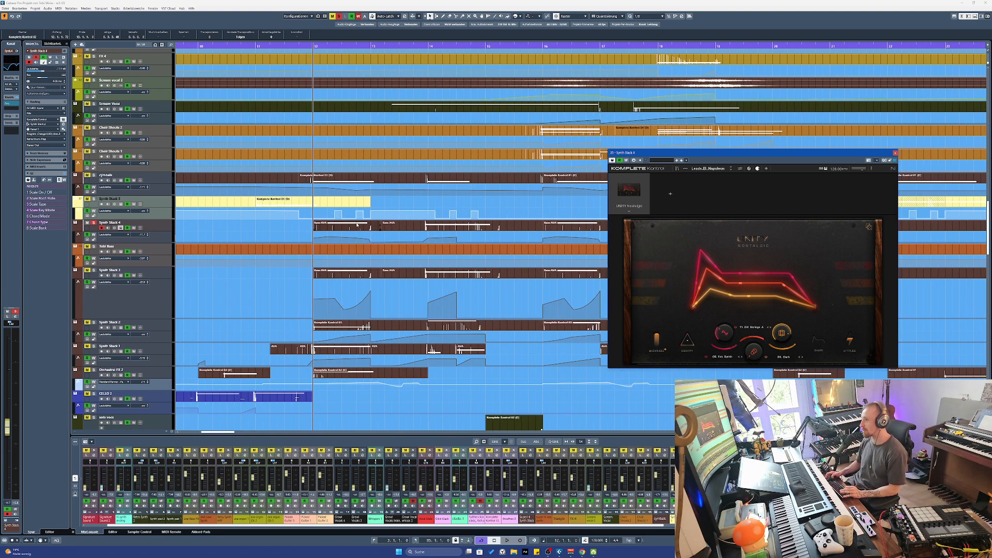
pyautogui.scroll(-2, 367, 215)
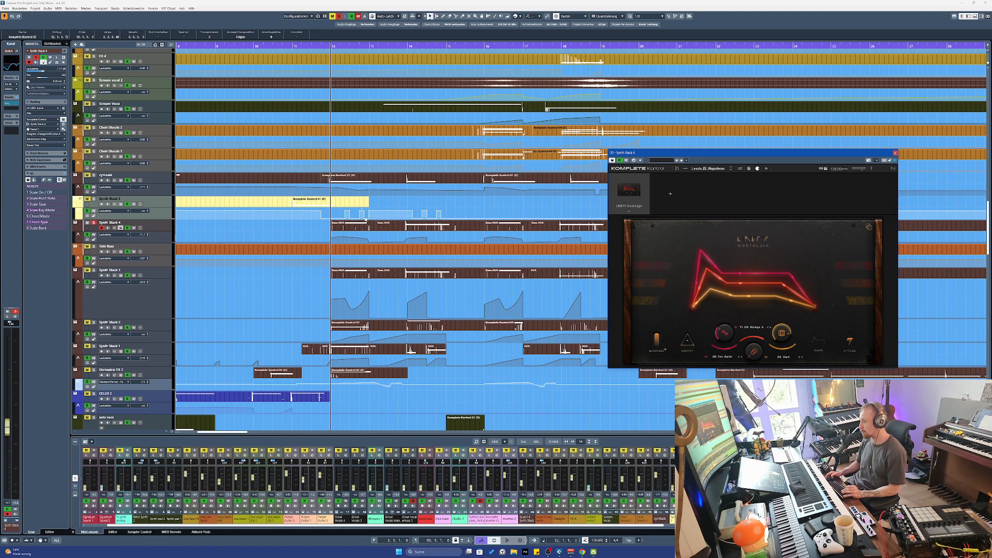
pyautogui.scroll(-1, 353, 233)
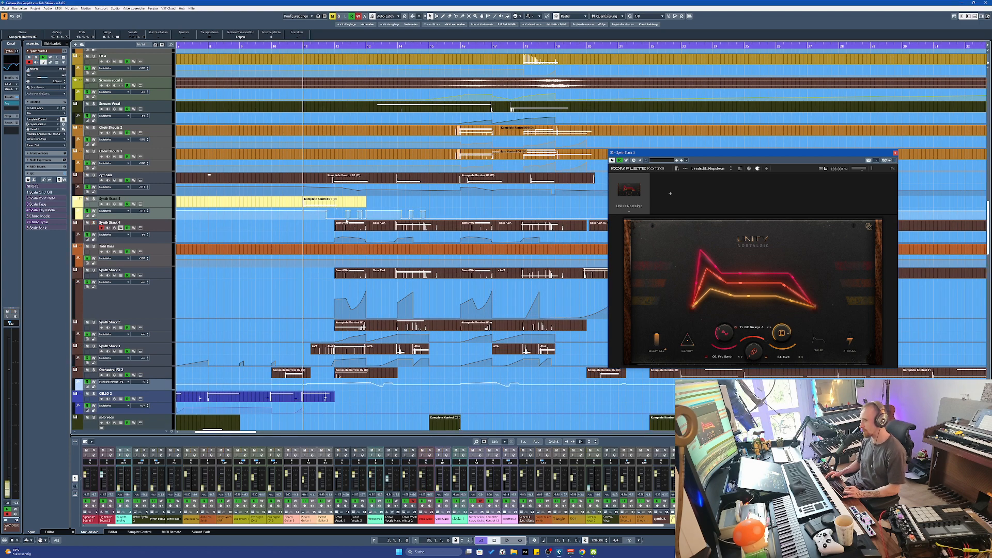
pyautogui.scroll(-1, 359, 237)
pyautogui.press('space')
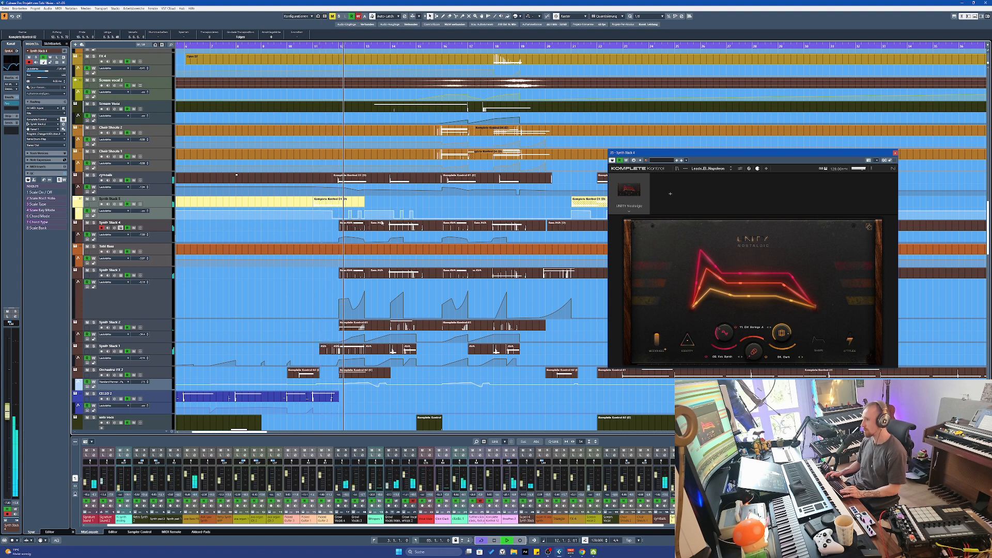
pyautogui.scroll(-1, 393, 226)
pyautogui.scroll(-1, 393, 226)
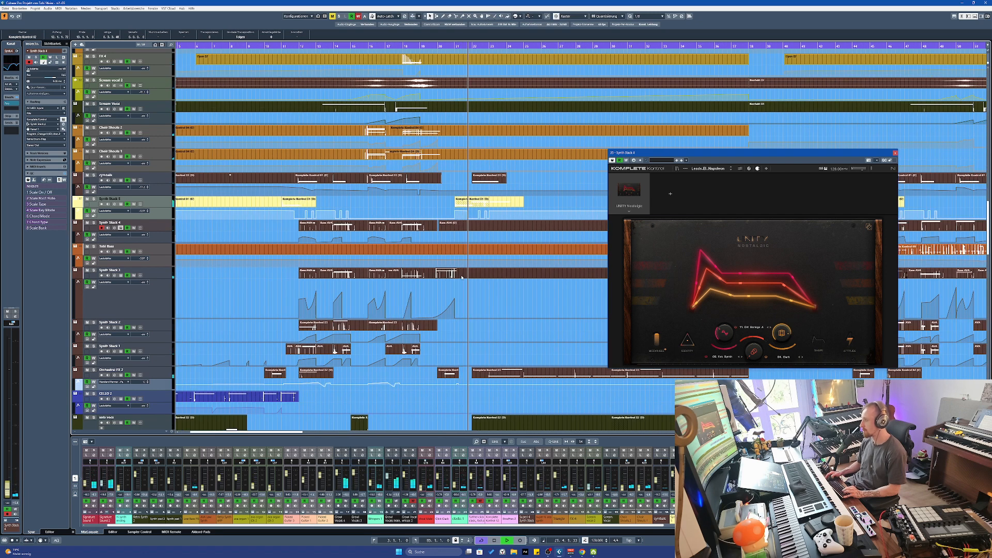
# Stop the full-mix playback, solo Synth Stack 4 and audition it from bar 12
pyautogui.scroll(-1, 454, 273)
pyautogui.scroll(1, 426, 256)
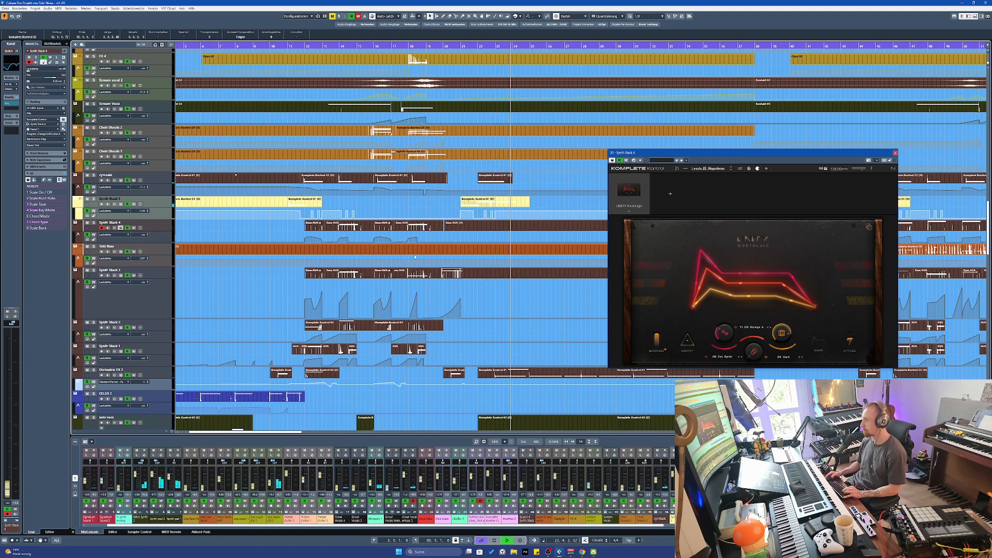
pyautogui.press('space')
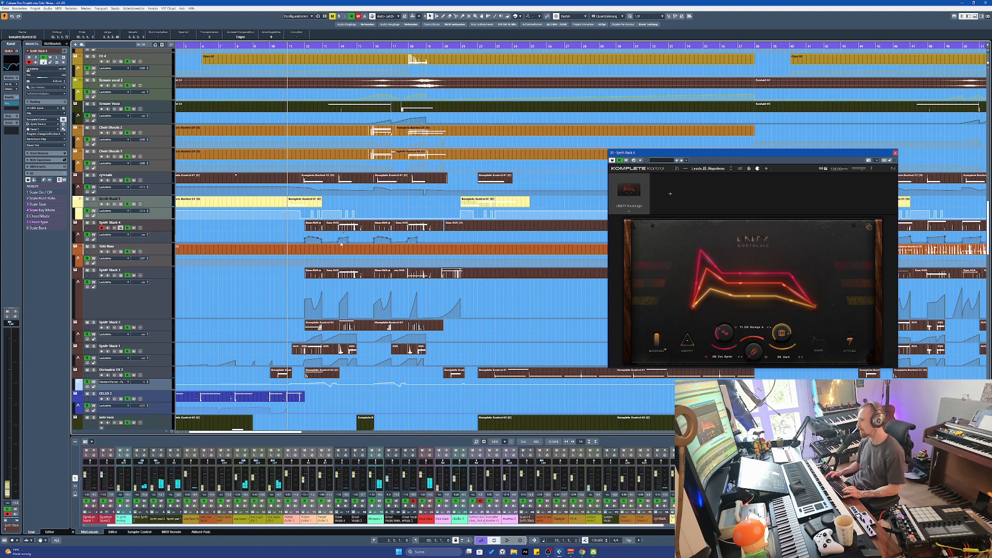
pyautogui.press('Down')
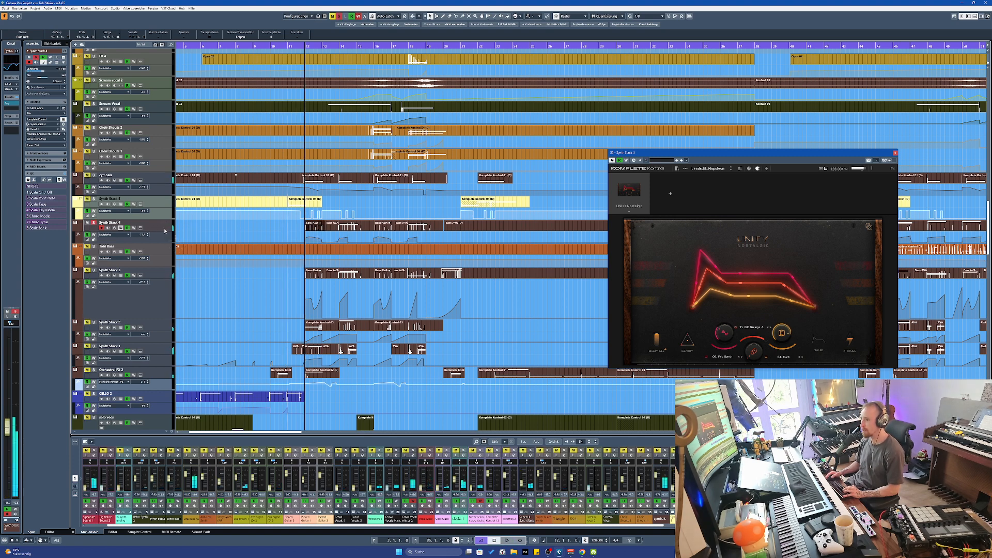
pyautogui.press('s')
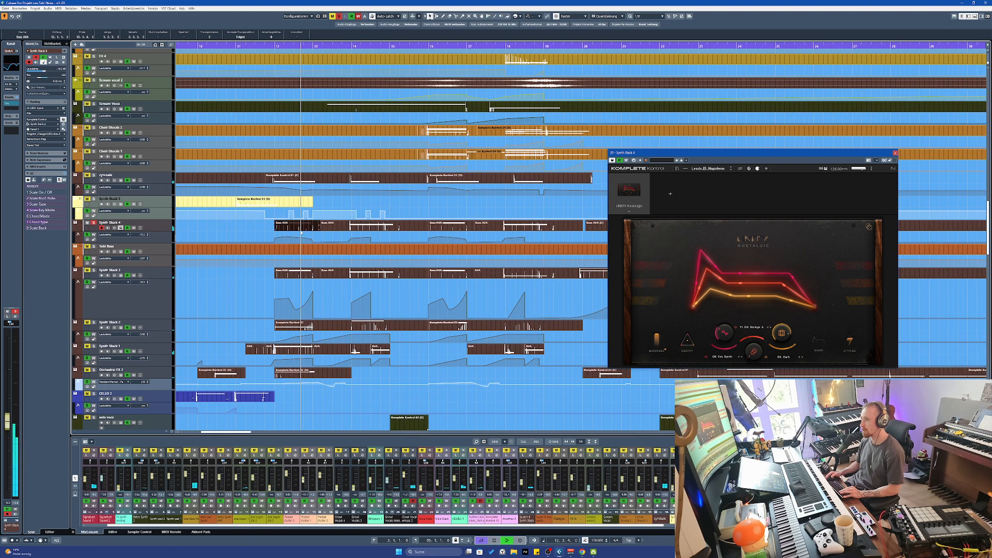
pyautogui.press('space')
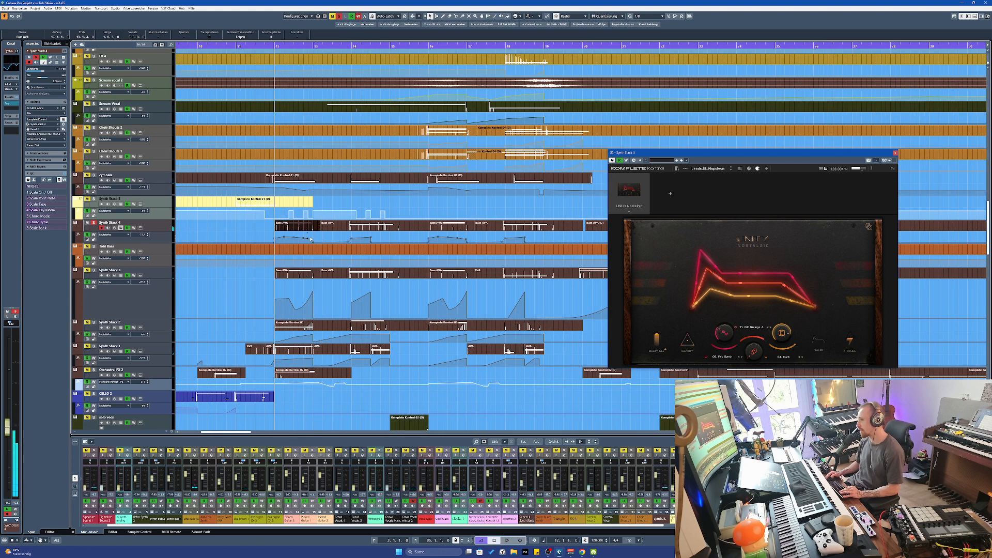
# Enlarge Synth Stack 4's automation lane, open its Fury distortion insert, and inspect the plug-in's settings pages
pyautogui.press('h')
pyautogui.click(154, 228)
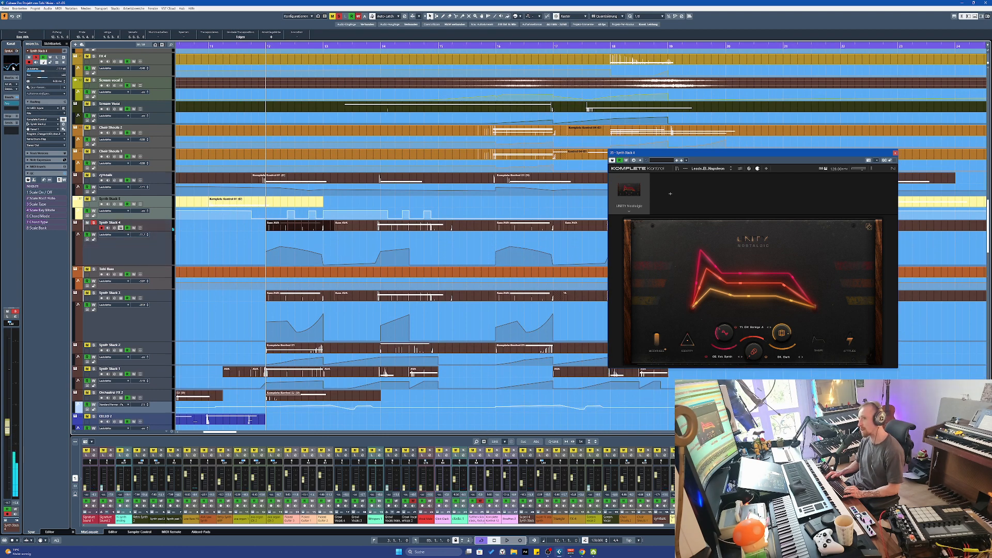
pyautogui.click(10, 104)
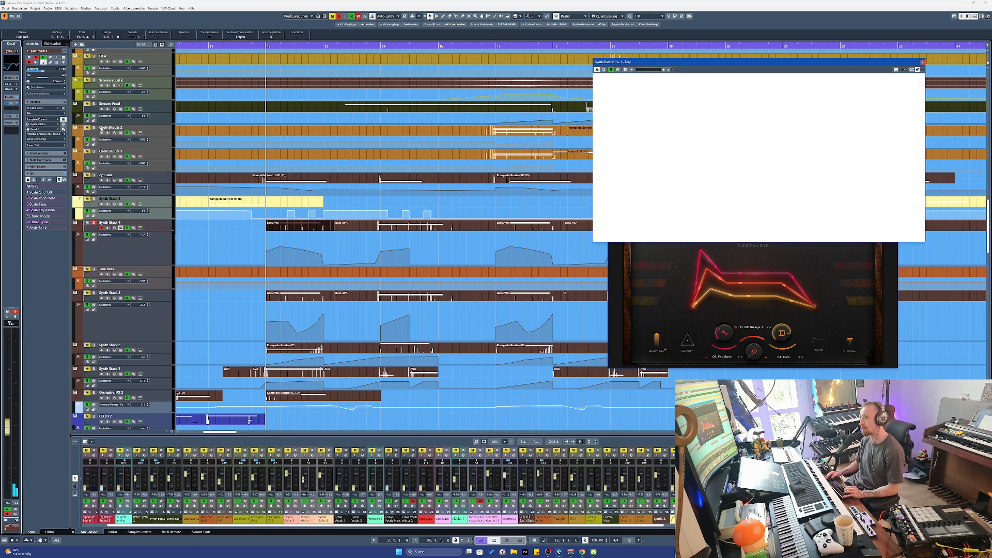
pyautogui.moveTo(740, 60); pyautogui.dragTo(607, 80)
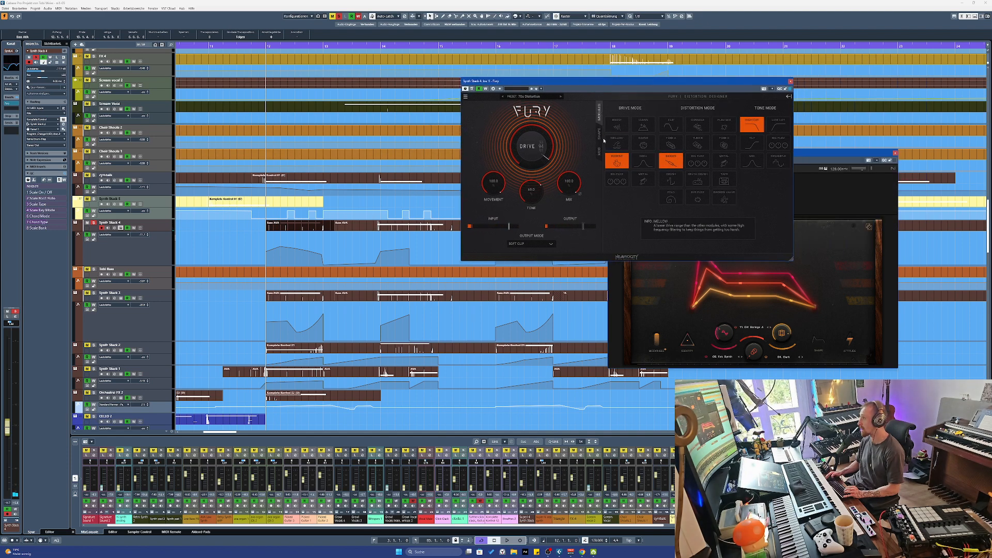
pyautogui.click(599, 133)
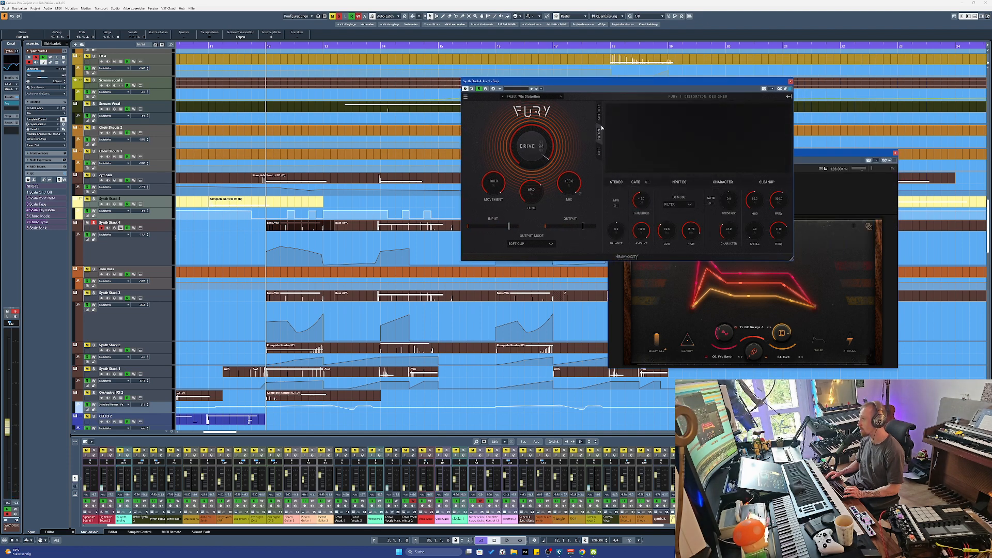
pyautogui.click(599, 120)
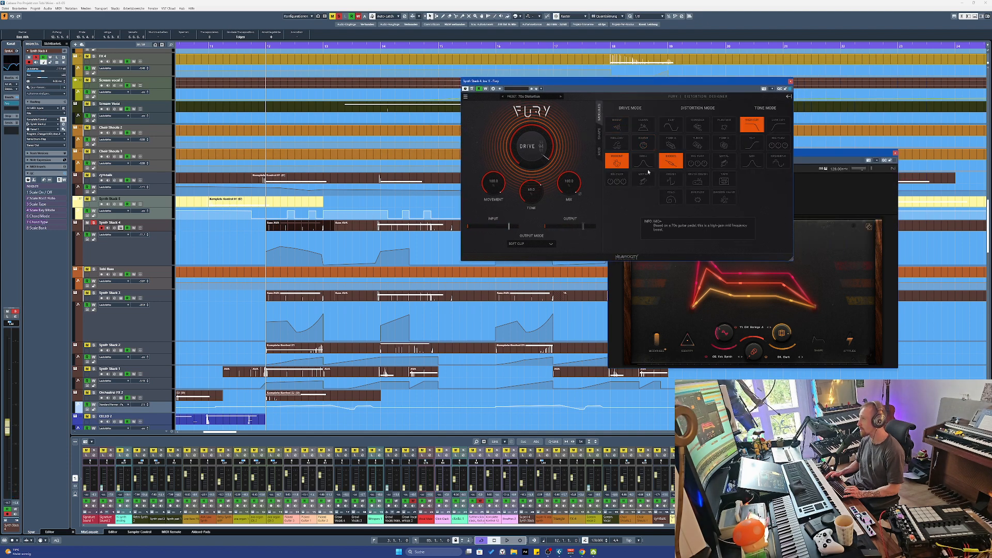
# Arrange the Fury and Synth Stack 4 instrument windows so that they do not overlap
pyautogui.moveTo(668, 81); pyautogui.dragTo(817, 68)
pyautogui.click(810, 265)
pyautogui.moveTo(775, 155); pyautogui.dragTo(811, 270)
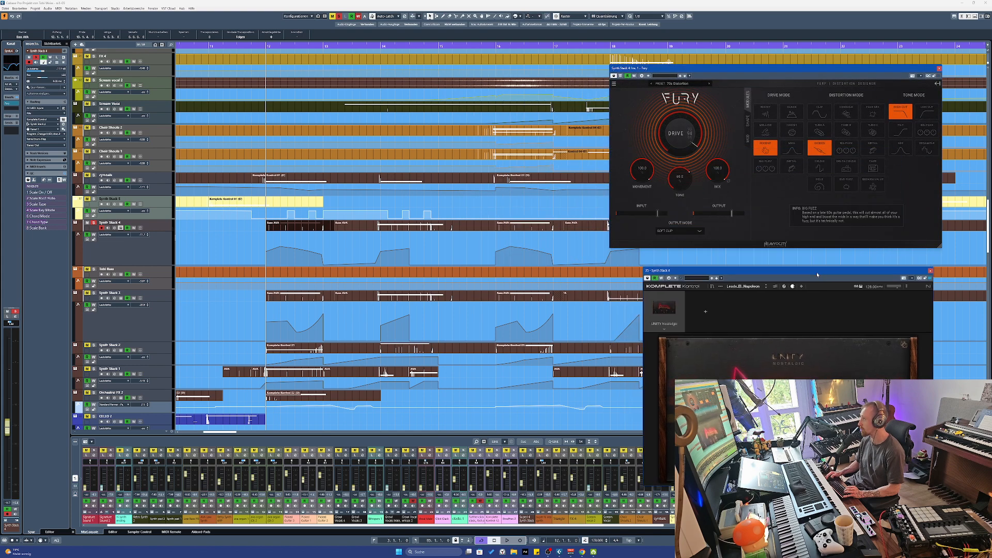
# Check Synth Stack 4's channel EQ curve and audition the soloed track against its volume automation from bar 12
pyautogui.click(10, 62)
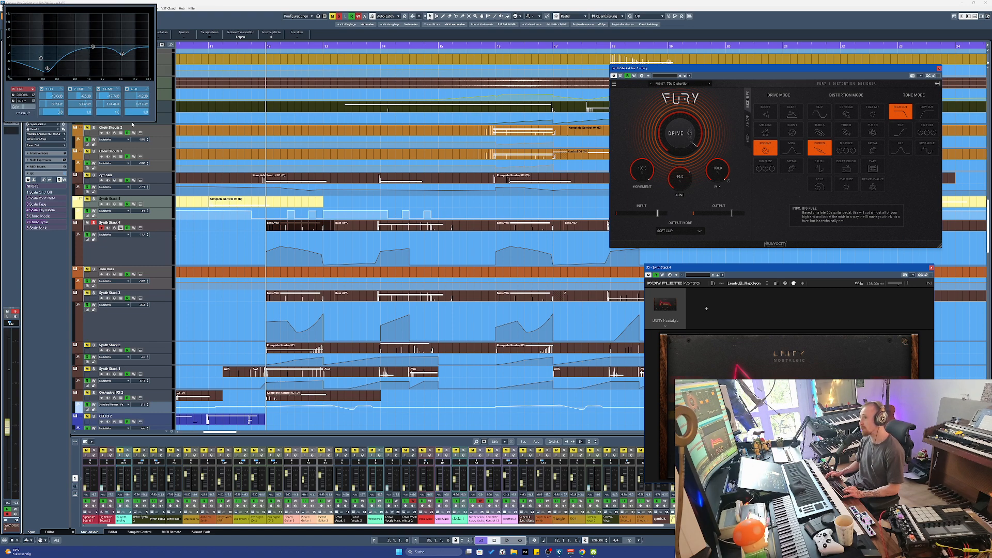
pyautogui.click(157, 249)
pyautogui.press('space')
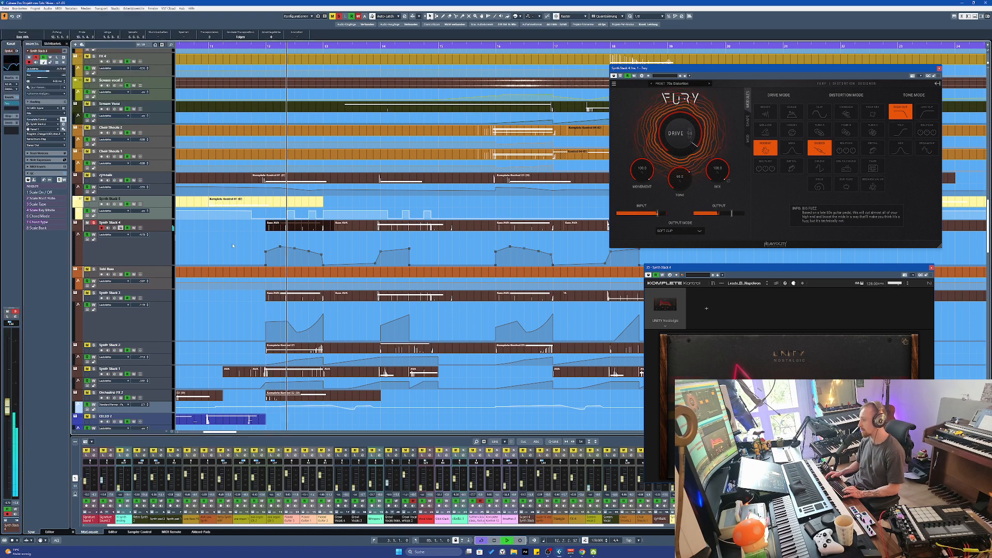
pyautogui.press('space')
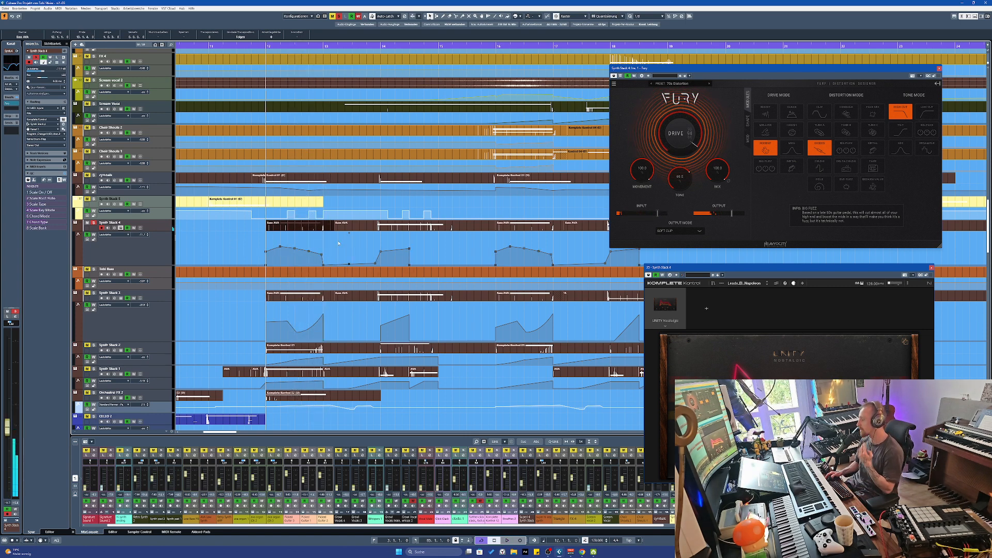
# Add Synth Stack 3 to the solo alongside Synth Stack 4
pyautogui.press('h')
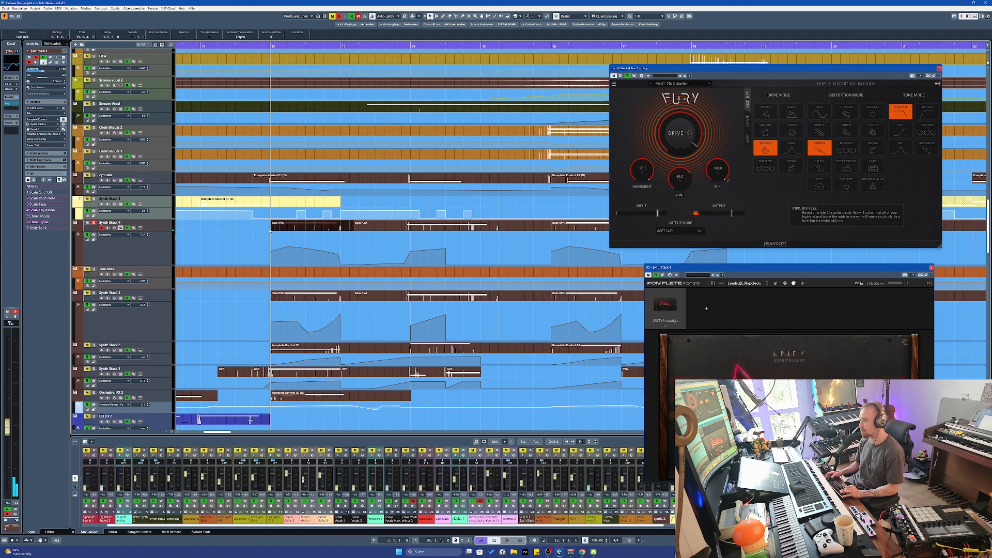
pyautogui.press('g')
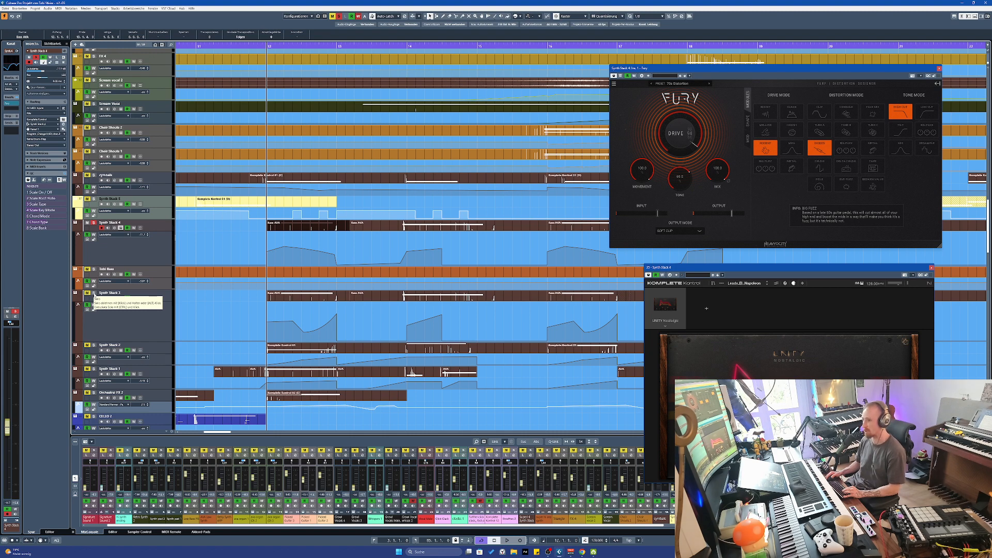
pyautogui.click(93, 293)
pyautogui.hscroll(-2, 320, 298)
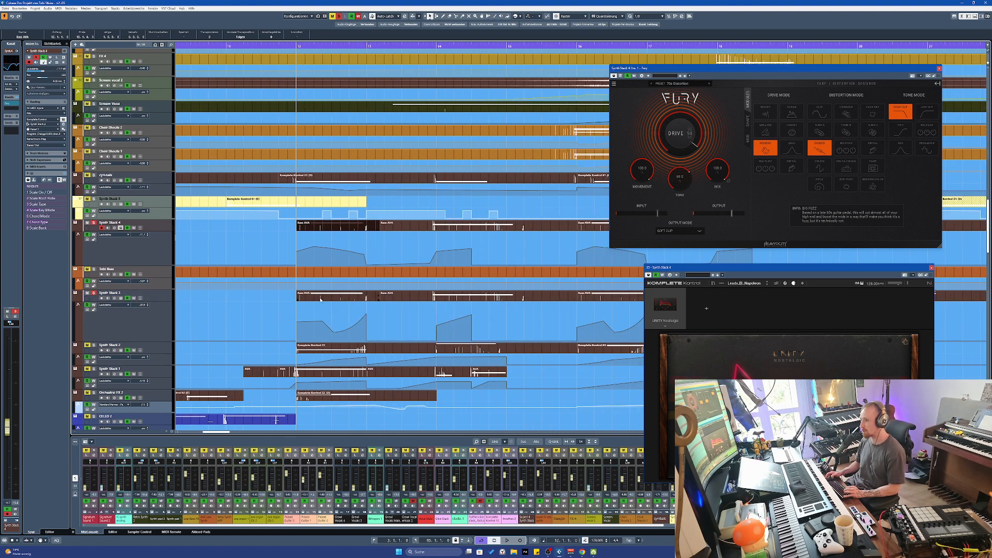
# Open Synth Stack 3's Komplete Kontrol instrument, inspect its detailed sound controls, and close the instrument
pyautogui.click(124, 298)
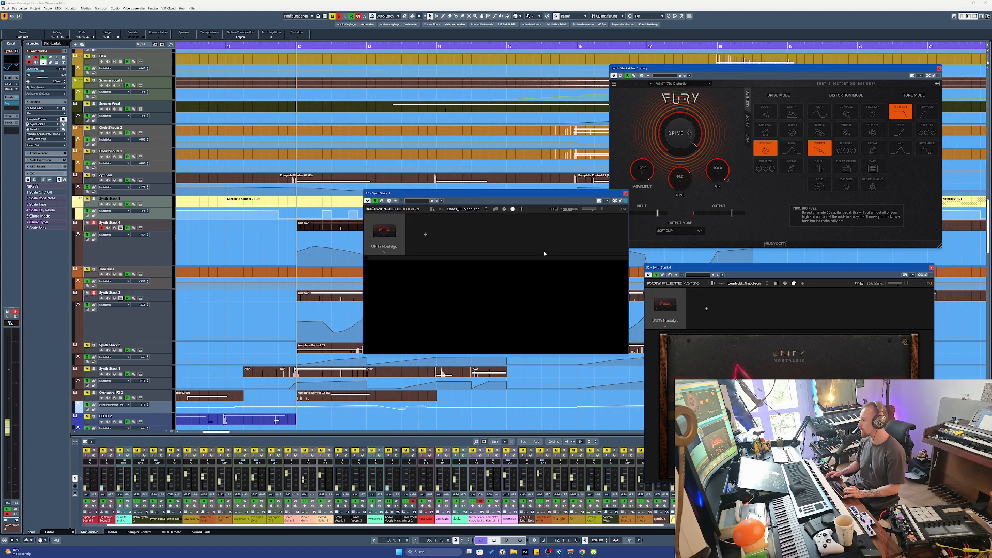
pyautogui.moveTo(497, 196); pyautogui.dragTo(513, 249)
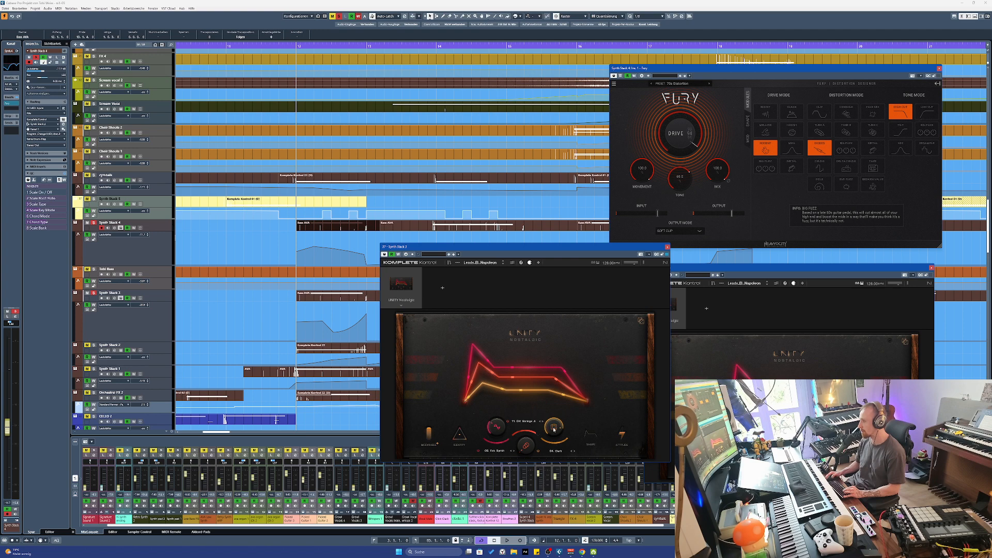
pyautogui.click(591, 436)
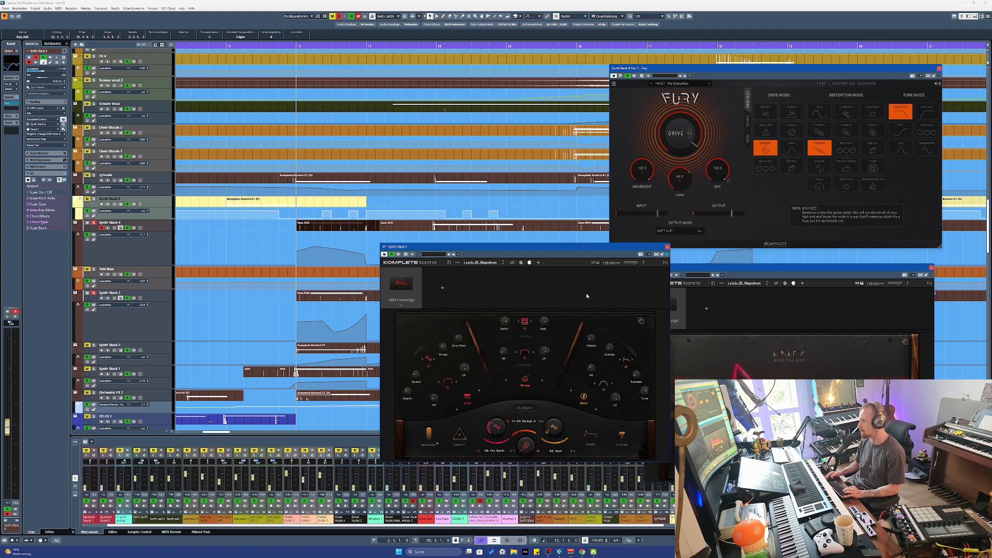
pyautogui.click(667, 246)
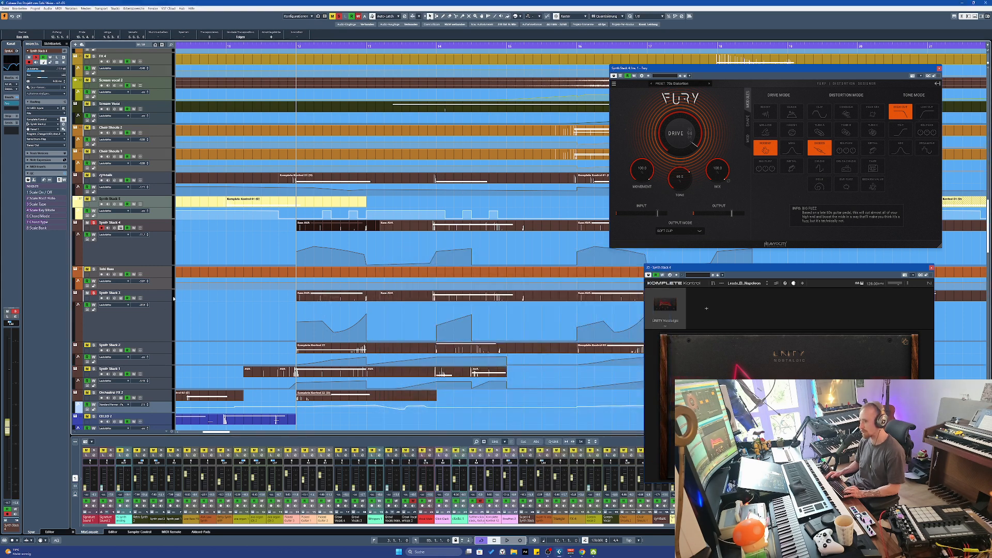
# Select Synth Stack 3, check its channel EQ and the distortion modules of its Fury insert, and close the insert
pyautogui.scroll(2, 277, 419)
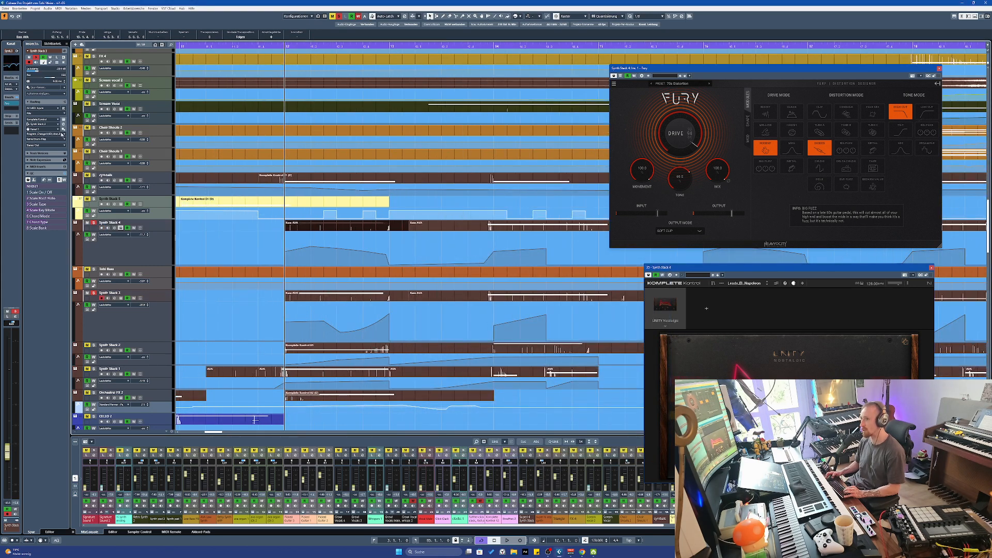
pyautogui.click(13, 64)
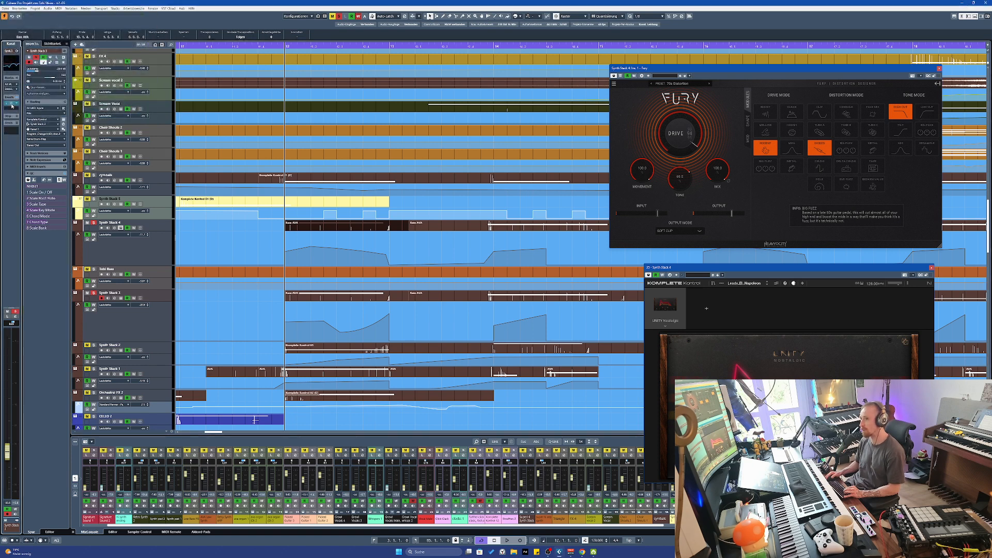
pyautogui.click(12, 106)
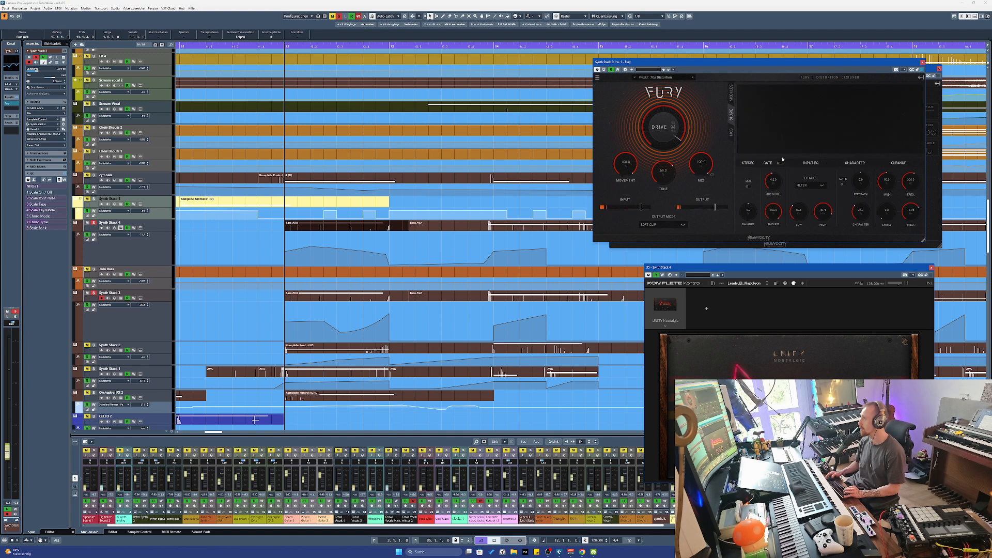
pyautogui.click(730, 94)
pyautogui.click(922, 62)
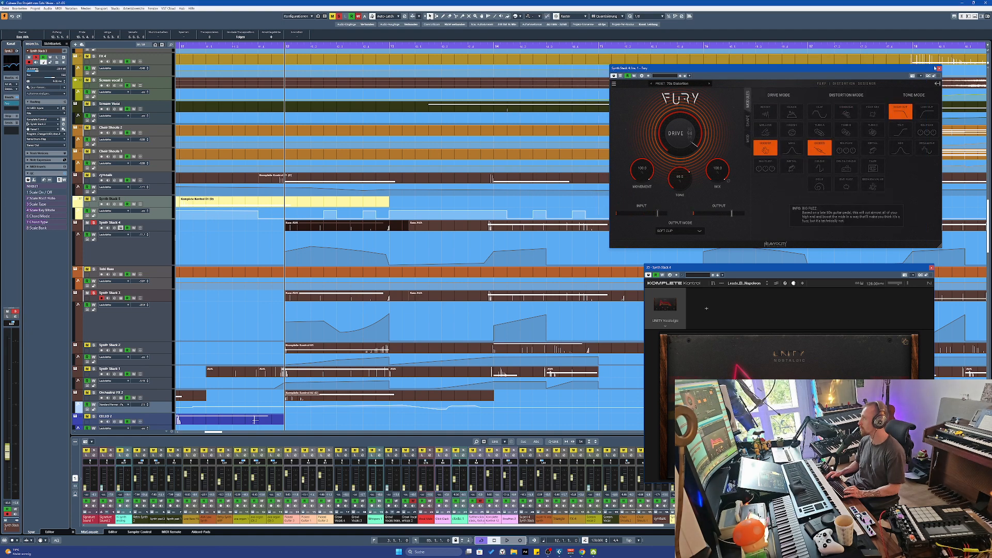
# Close Synth Stack 4's Fury window and audition Synth Stacks 3 and 4 together from bar 12
pyautogui.click(938, 68)
pyautogui.press('g')
pyautogui.press('space')
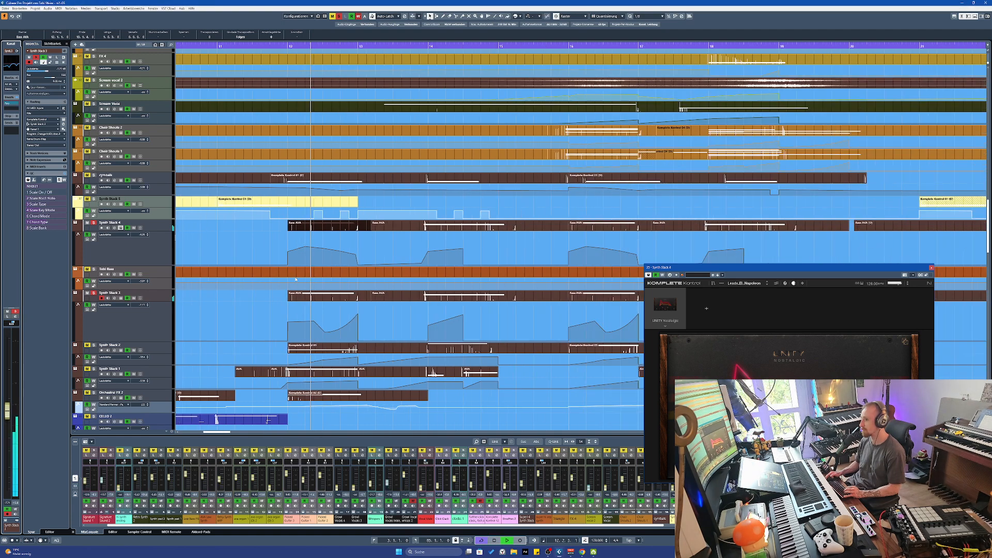
pyautogui.press('space')
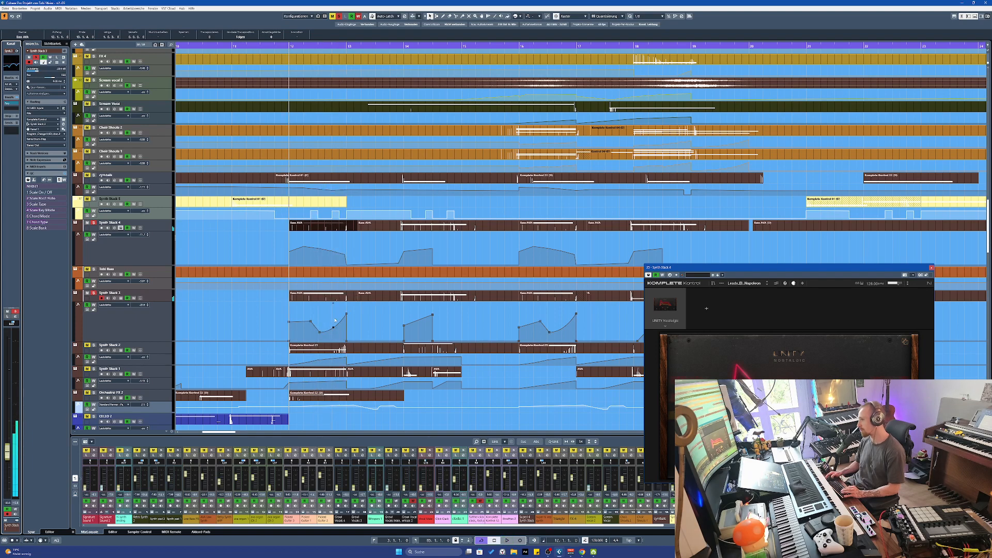
# Open the first parts of Synth Stacks 3 and 4 together in the Key Editor, compare their notes, and close the open windows
pyautogui.click(329, 227)
pyautogui.doubleClick(328, 228)
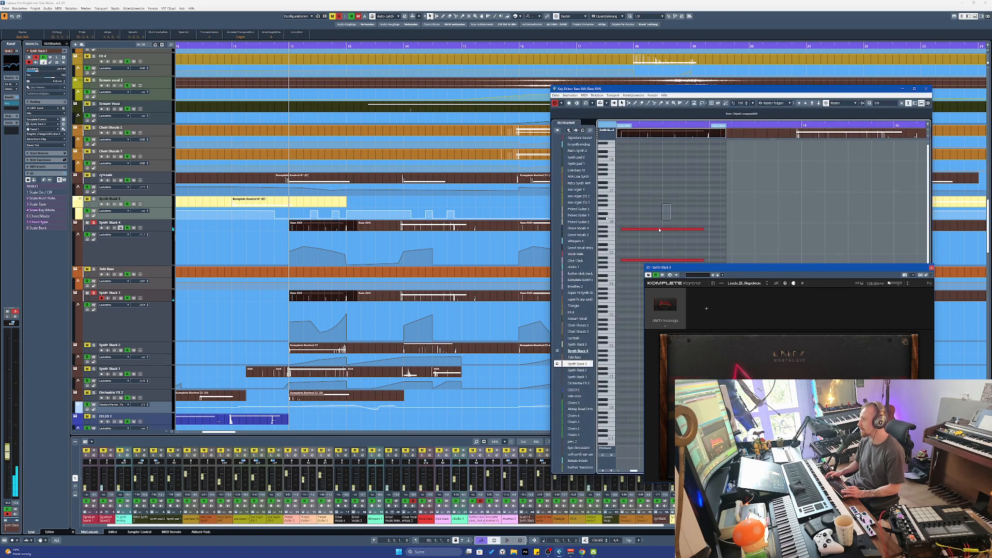
pyautogui.click(785, 310)
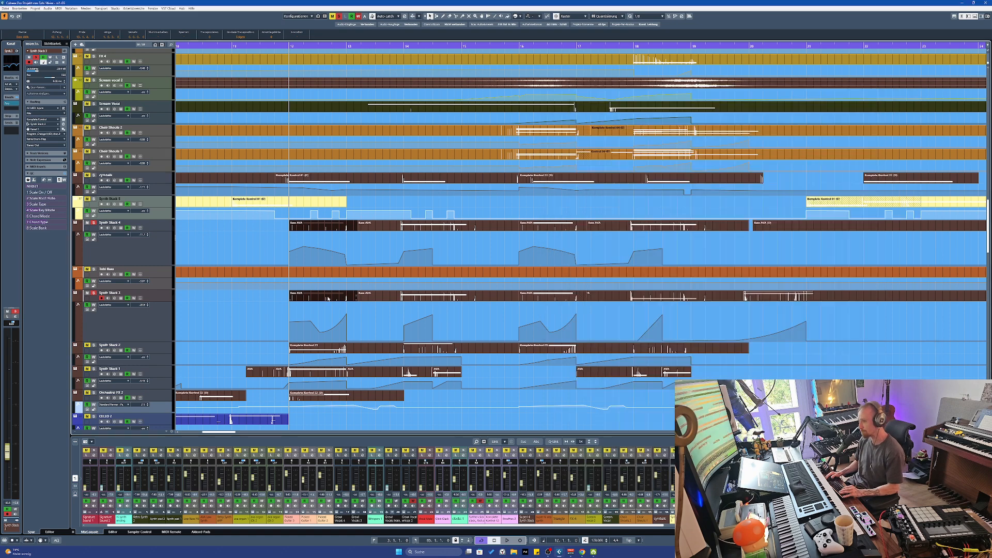
# Add Synth Stacks 2 and 1 to the solo while auditioning the layered stacks from bar 12
pyautogui.hotkey('ctrl', 'e')
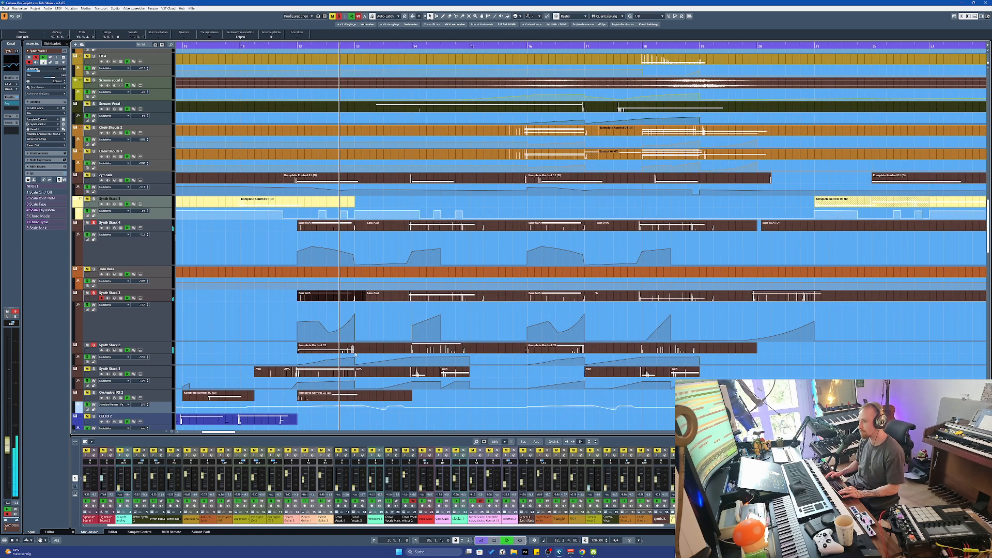
pyautogui.press('g')
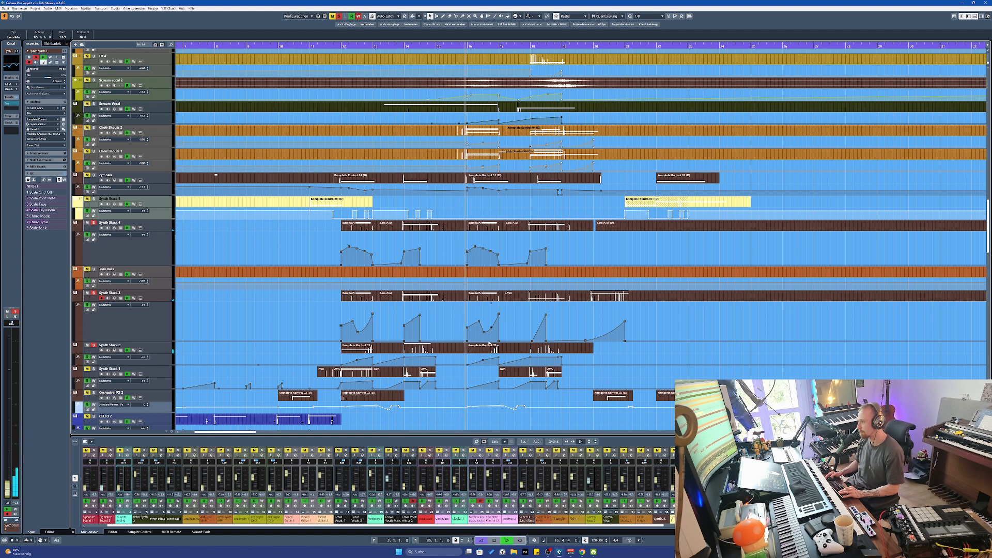
pyautogui.press('space')
pyautogui.press('h')
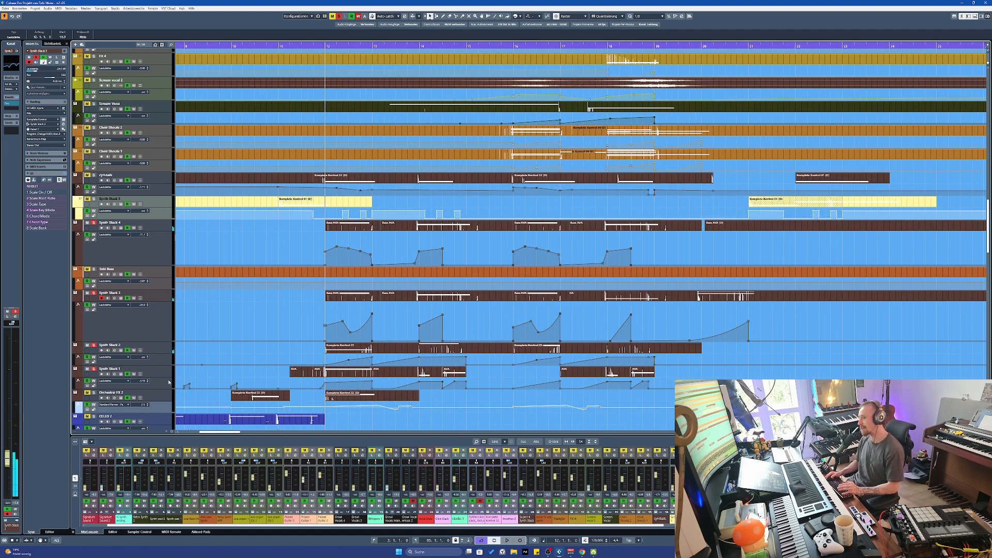
# Increase the height of the Synth Stack 1 track and the FX 2 track below it
pyautogui.press('g')
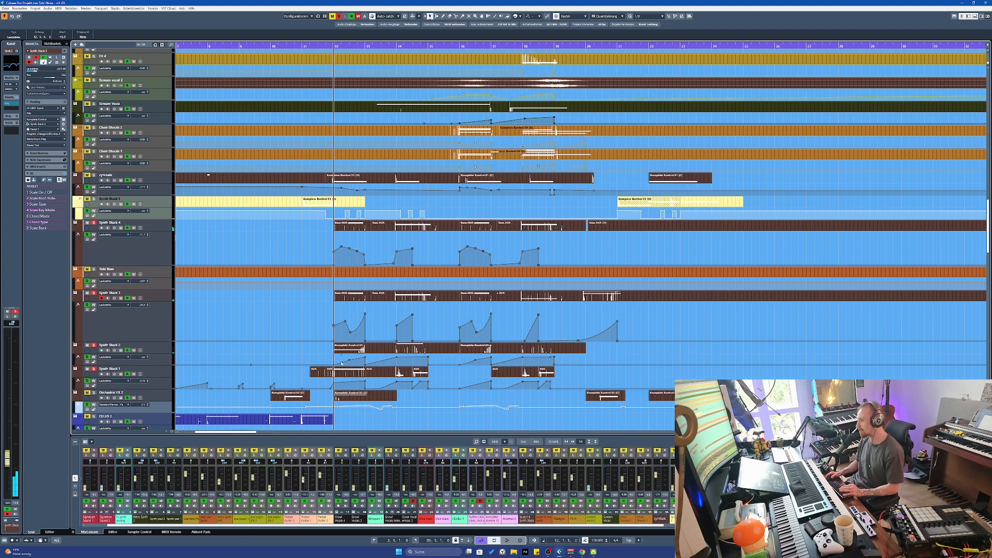
pyautogui.press('h')
pyautogui.click(156, 385)
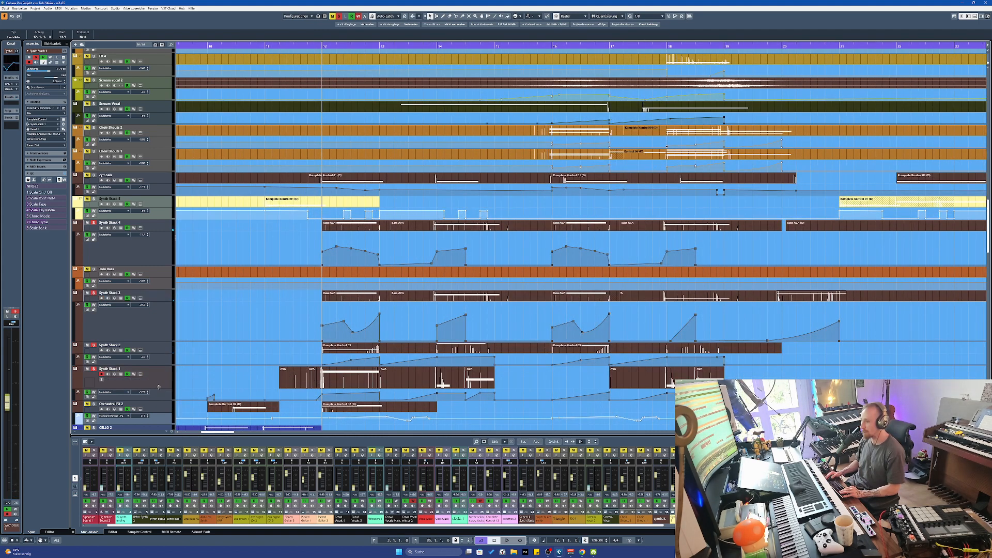
pyautogui.click(160, 412)
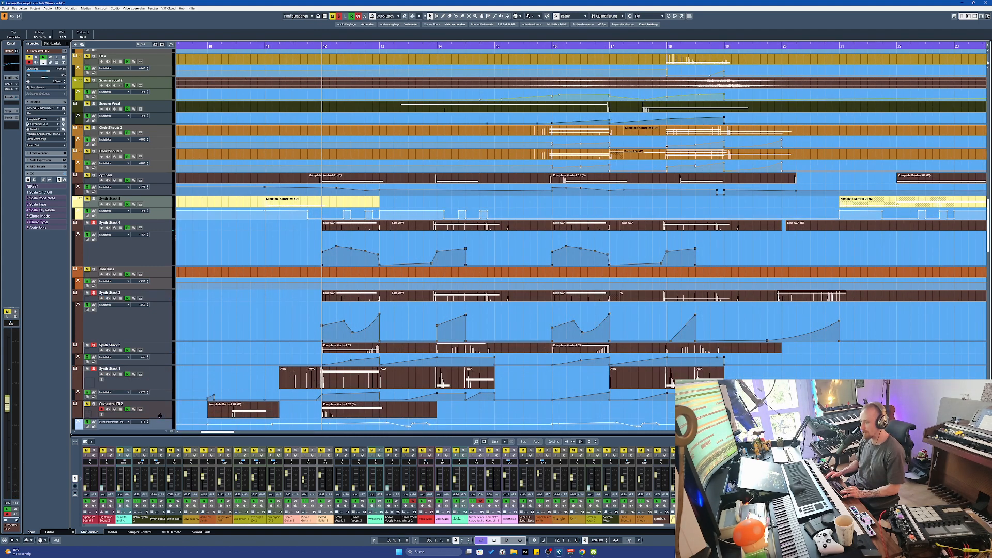
# Select the Synth Stack 1 track and audition the four soloed Synth Stacks together from bar 12 to past bar 18
pyautogui.scroll(-3, 175, 313)
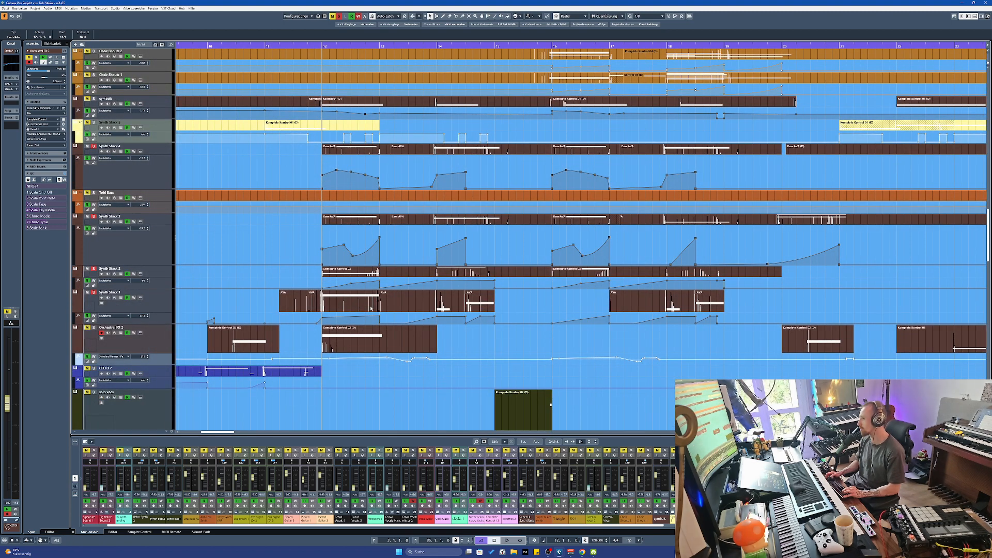
pyautogui.press('g')
pyautogui.press('g')
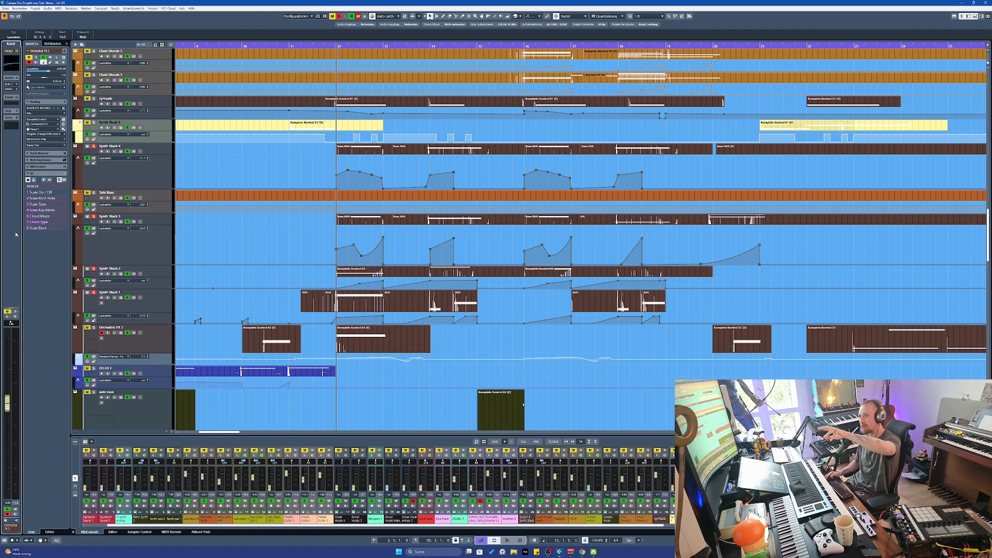
pyautogui.click(162, 298)
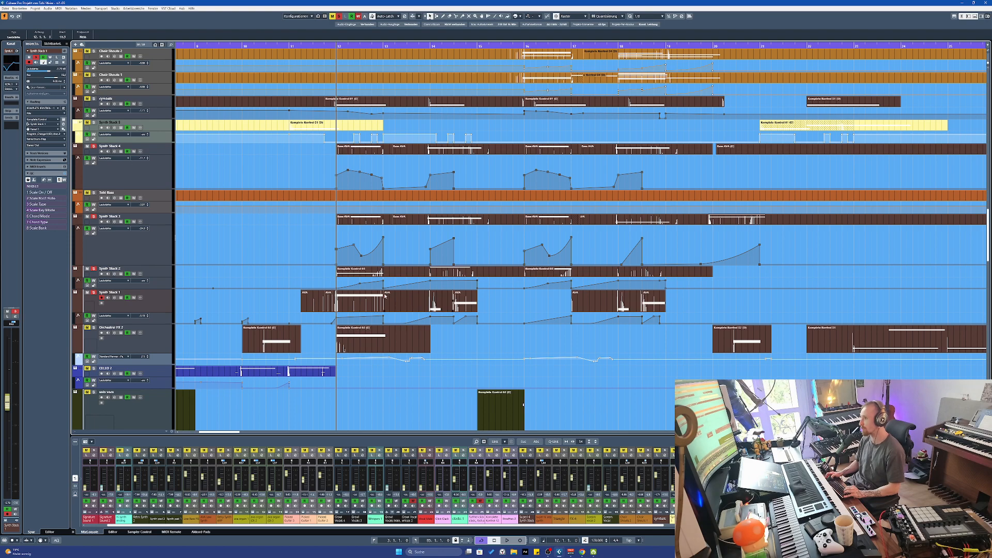
pyautogui.scroll(15, 361, 279)
pyautogui.press('space')
pyautogui.scroll(-15, 338, 261)
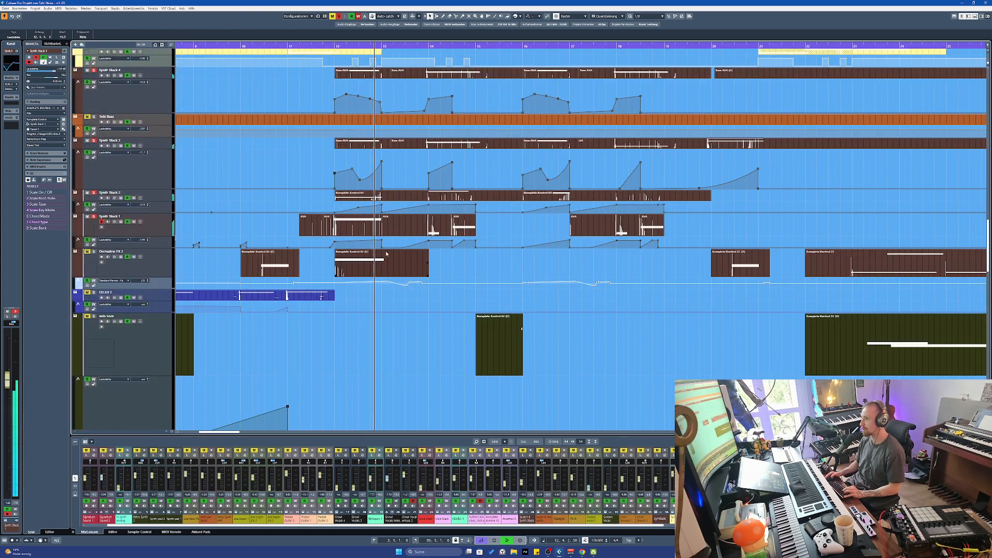
pyautogui.scroll(-2, 417, 253)
pyautogui.scroll(2, 443, 239)
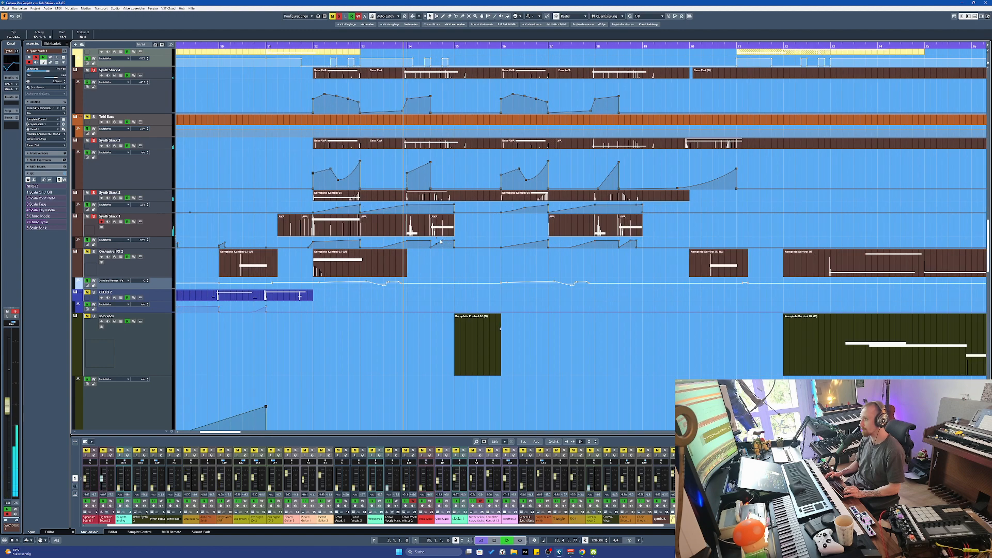
pyautogui.scroll(-2, 455, 232)
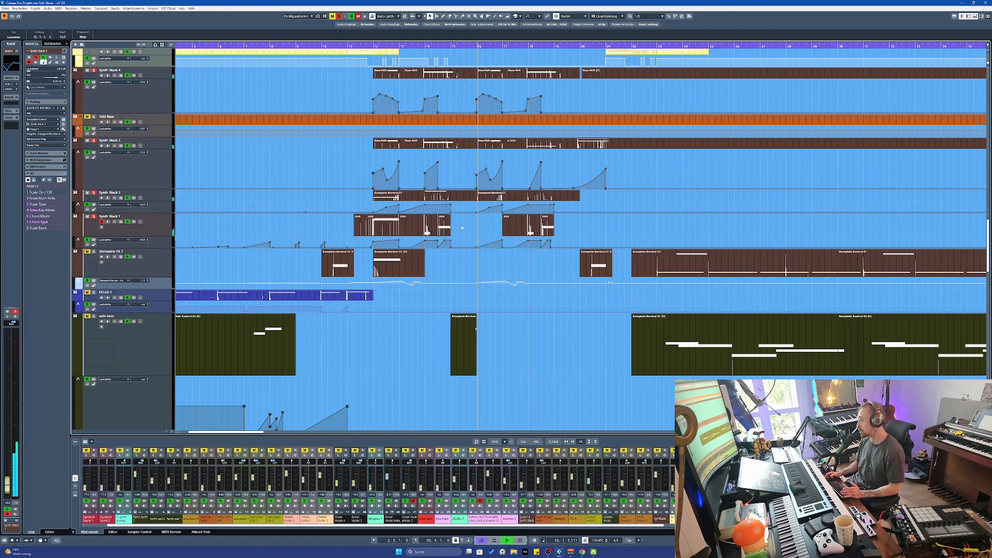
pyautogui.scroll(-2, 519, 221)
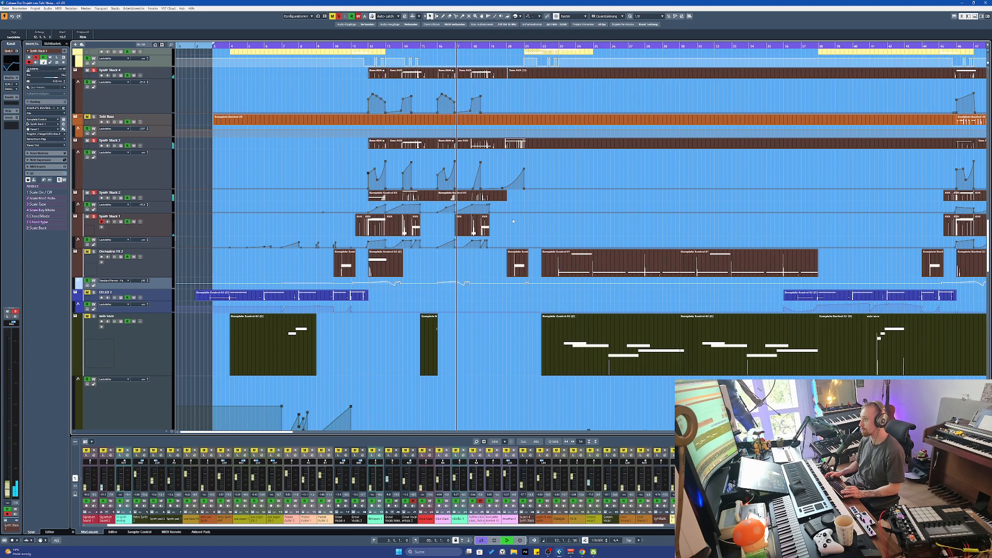
pyautogui.scroll(2, 519, 221)
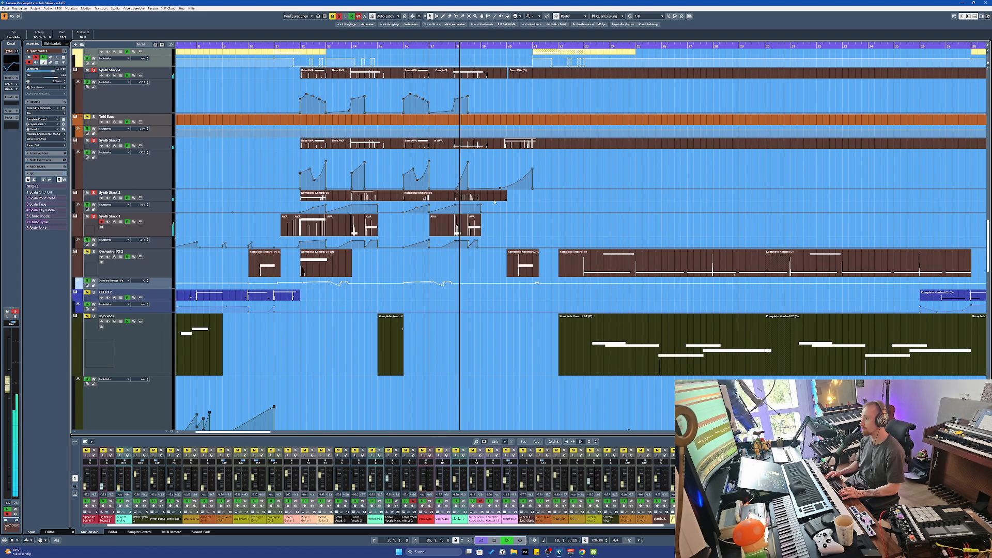
pyautogui.press('space')
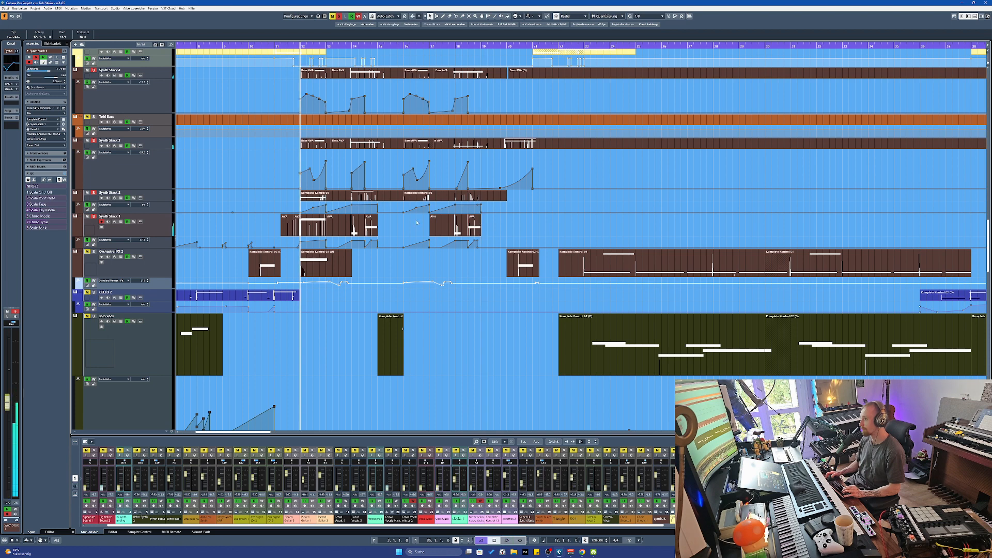
# Remove the solo from Synth Stacks 4 to 1 and solo the Orchestral FX 2 track instead
pyautogui.click(146, 67)
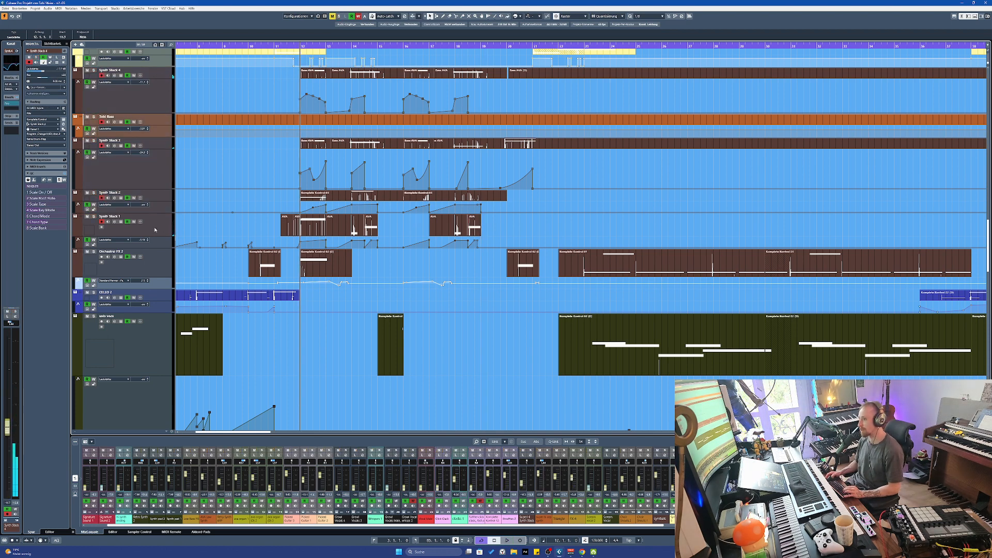
pyautogui.click(157, 262)
pyautogui.scroll(2, 312, 274)
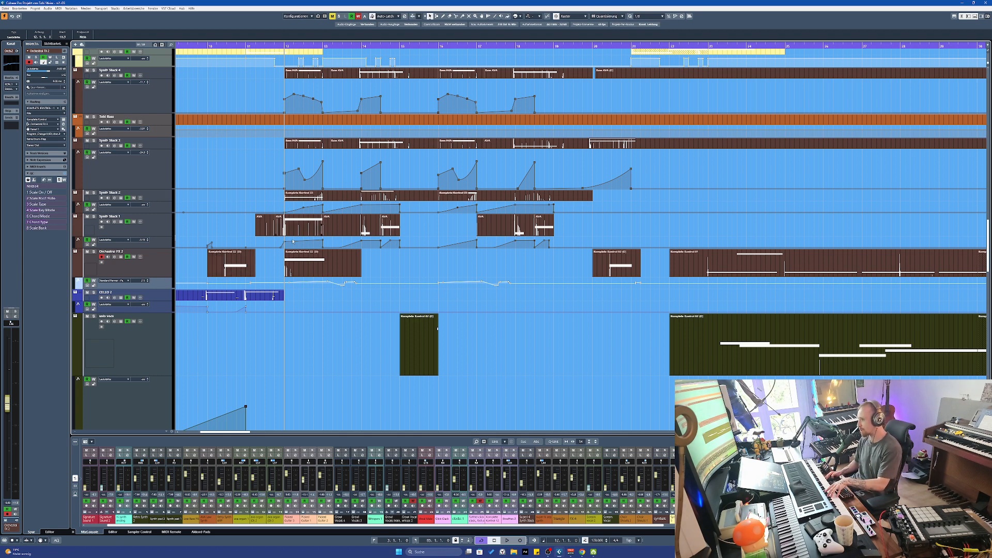
pyautogui.click(93, 252)
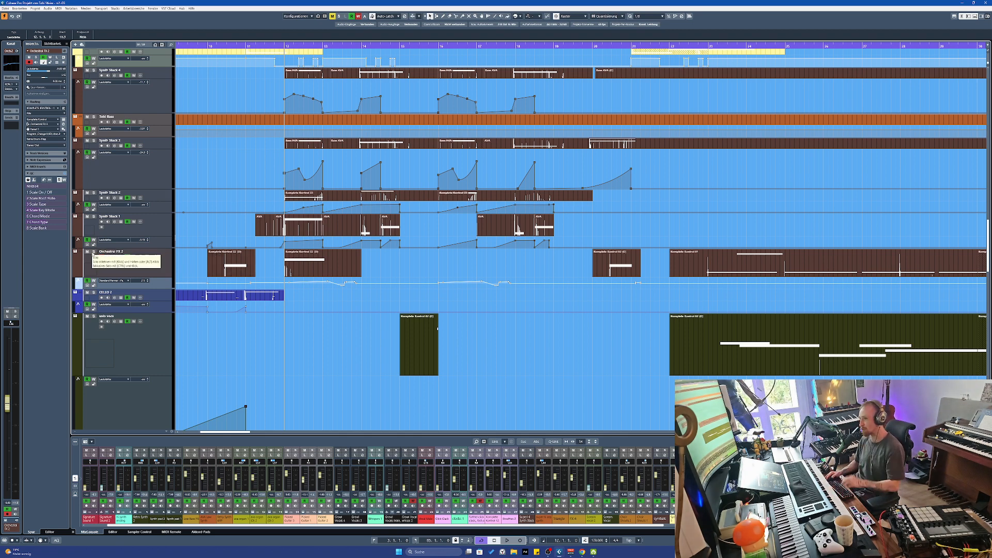
pyautogui.press('h')
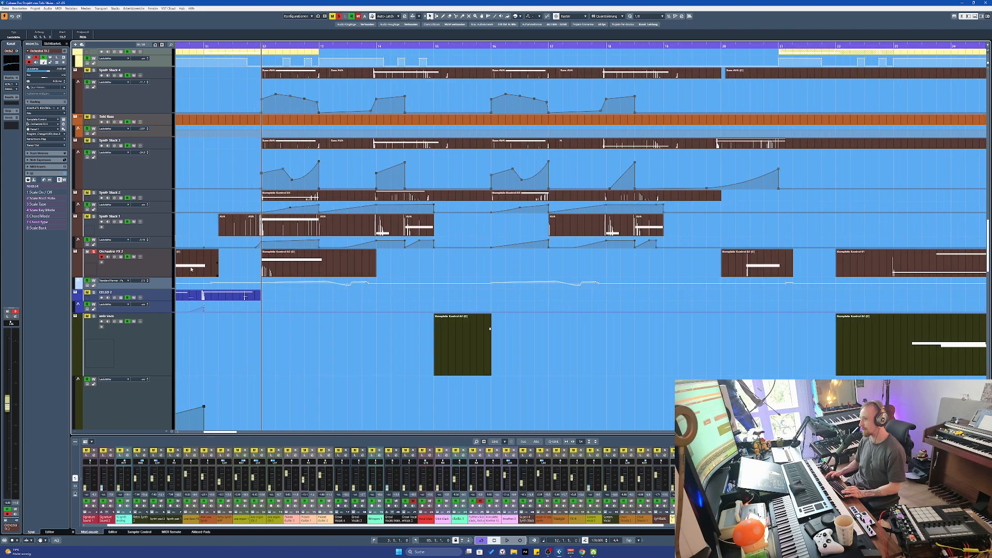
# Enlarge the automation lane below Orchestral FX 2 and audition the soloed track from bar 12
pyautogui.click(161, 289)
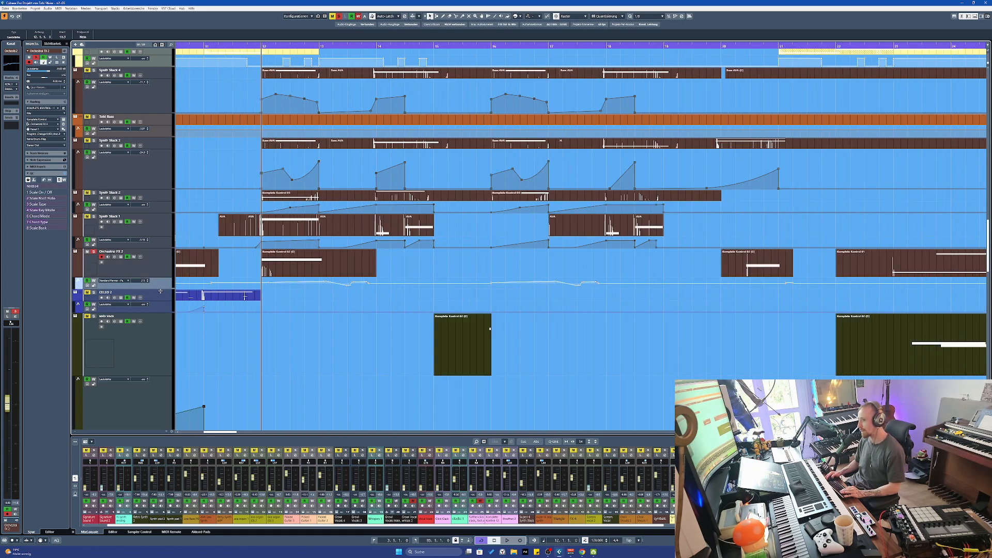
pyautogui.press('space')
pyautogui.press('g')
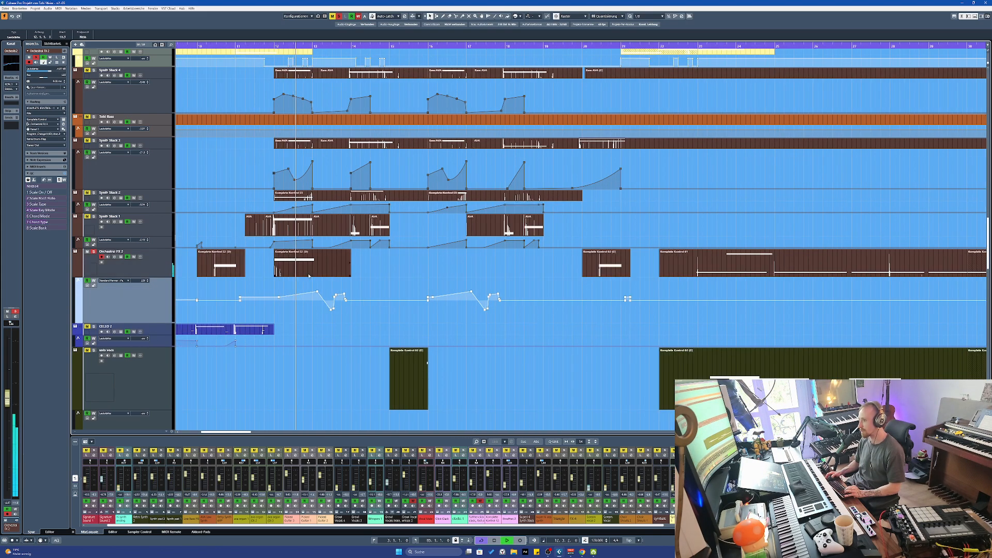
pyautogui.press('space')
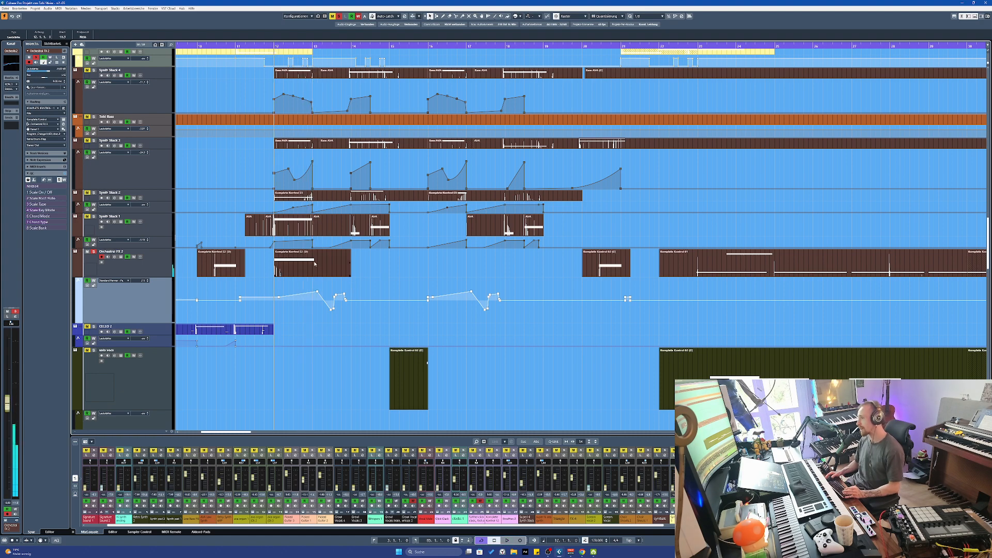
# Try copying the Orchestral FX 2 part at bar 12 further along its track, and delete the copies and the short part at bar 20
pyautogui.press('g')
pyautogui.hotkey('ctrl', 'd')
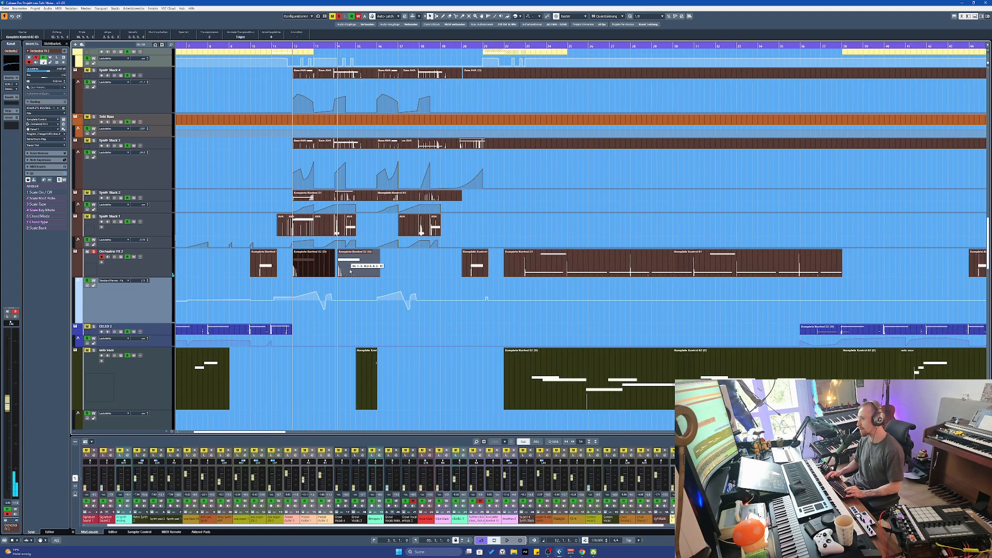
pyautogui.moveTo(347, 273); pyautogui.dragTo(416, 265)
pyautogui.press('Delete')
pyautogui.press('Delete')
pyautogui.press('Delete')
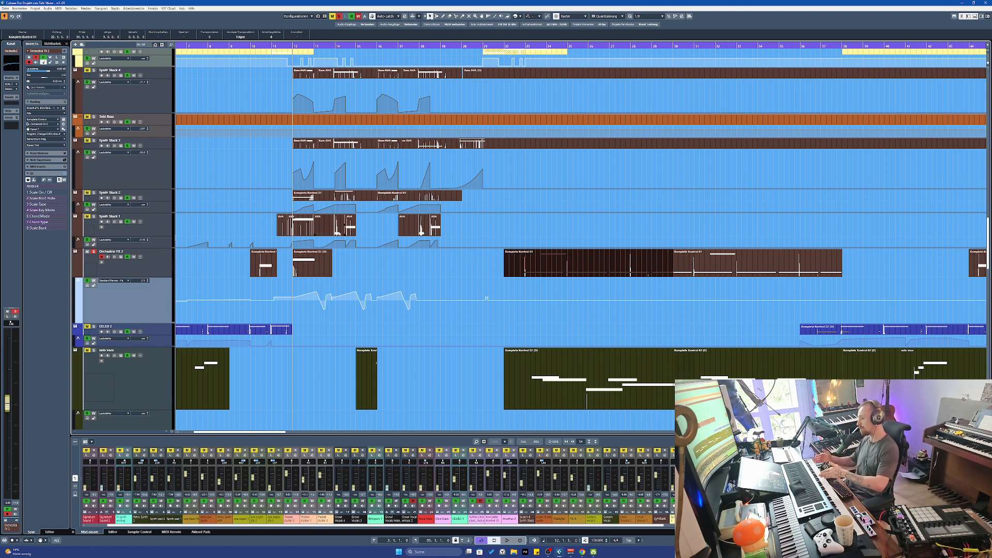
# Copy the Orchestral FX 2 part at bar 12 to bar 14 together with its automation
pyautogui.scroll(3, 310, 253)
pyautogui.click(311, 265)
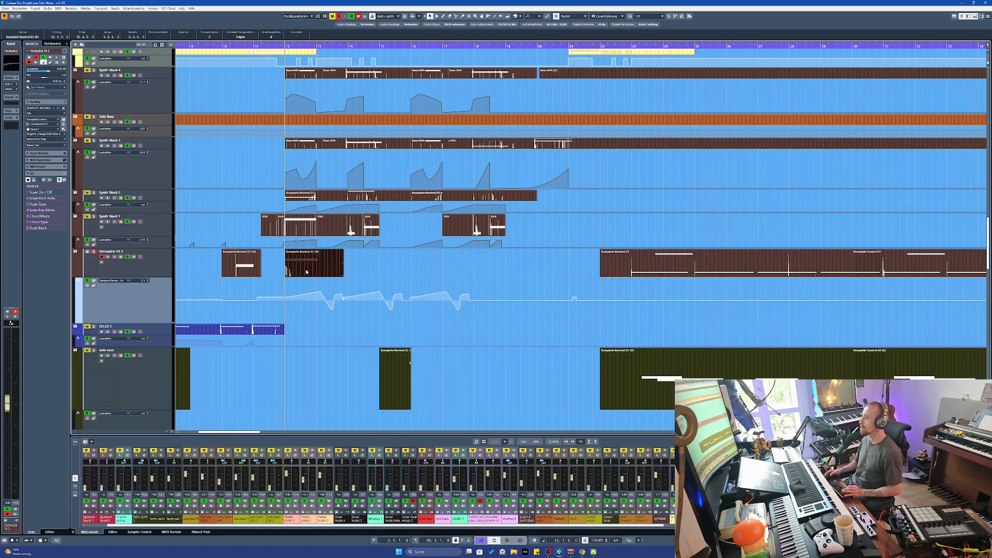
pyautogui.scroll(3, 310, 267)
pyautogui.scroll(-3, 317, 264)
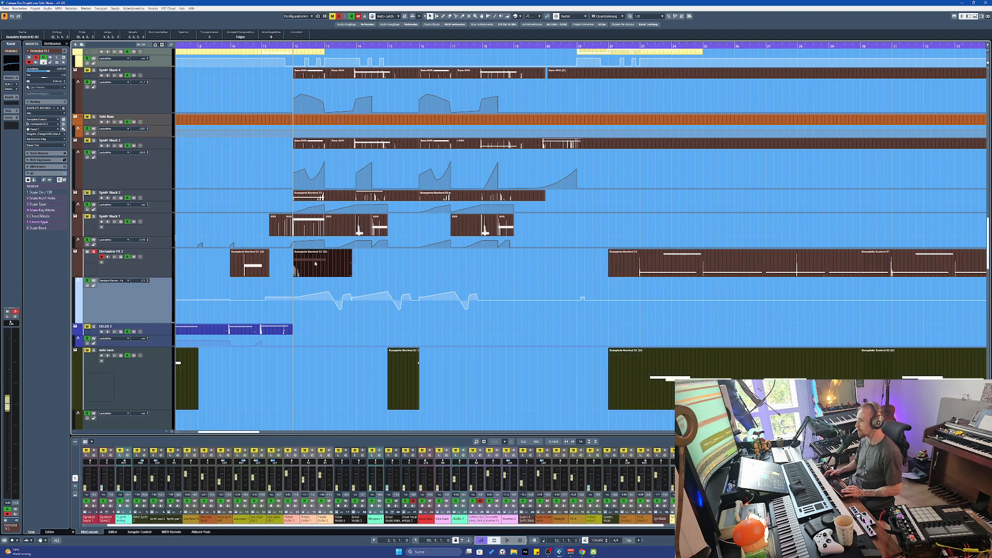
pyautogui.moveTo(316, 262); pyautogui.dragTo(375, 270)
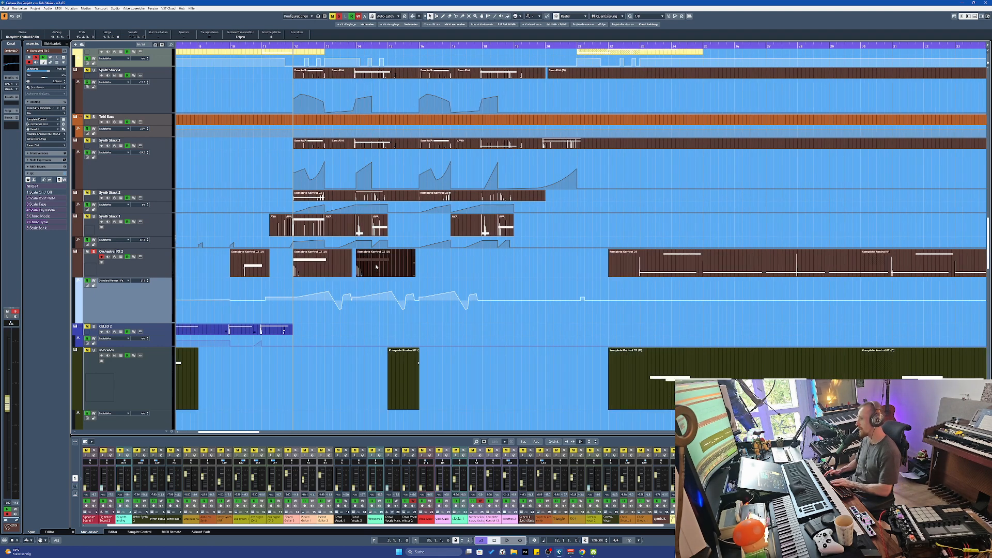
# Select the first parts of the six green tracks below the Appassionata strings track together and view their full length
pyautogui.scroll(-5, 375, 269)
pyautogui.scroll(-3, 330, 290)
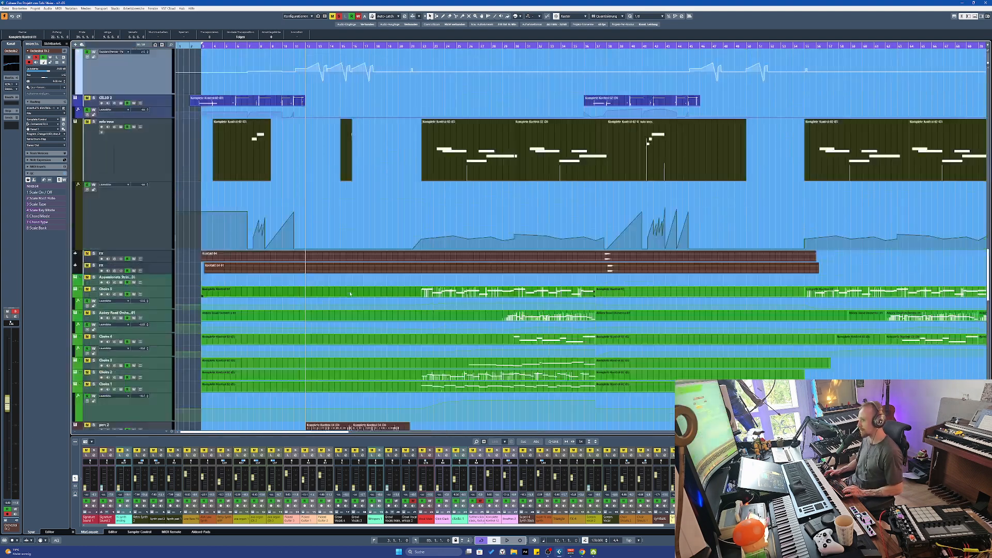
pyautogui.click(331, 290)
pyautogui.keyDown('shift'); pyautogui.click(327, 315); pyautogui.keyUp('shift')
pyautogui.keyDown('shift'); pyautogui.click(330, 343); pyautogui.keyUp('shift')
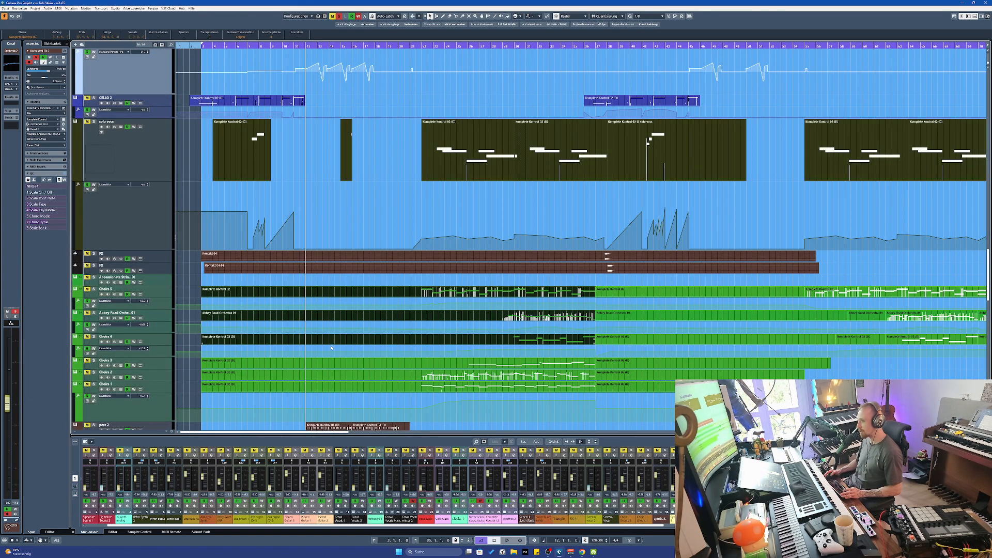
pyautogui.keyDown('shift'); pyautogui.click(332, 365); pyautogui.keyUp('shift')
pyautogui.keyDown('shift'); pyautogui.click(264, 376); pyautogui.keyUp('shift')
pyautogui.keyDown('shift'); pyautogui.click(263, 388); pyautogui.keyUp('shift')
pyautogui.scroll(-3, 264, 388)
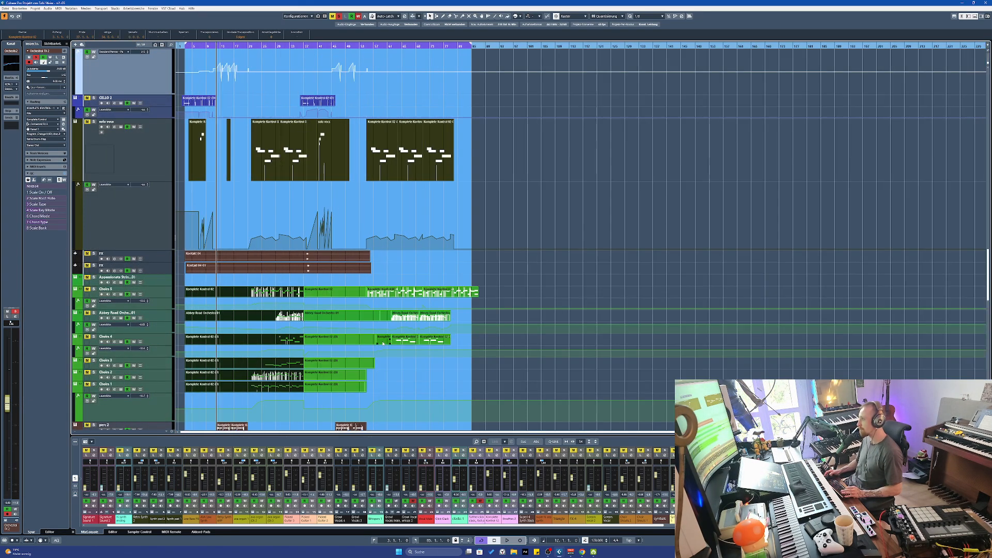
# Examine the Orchestral FX 2 automation points around bar 15 and select the Synth Stack 1 part near them
pyautogui.scroll(3, 375, 311)
pyautogui.scroll(10, 375, 311)
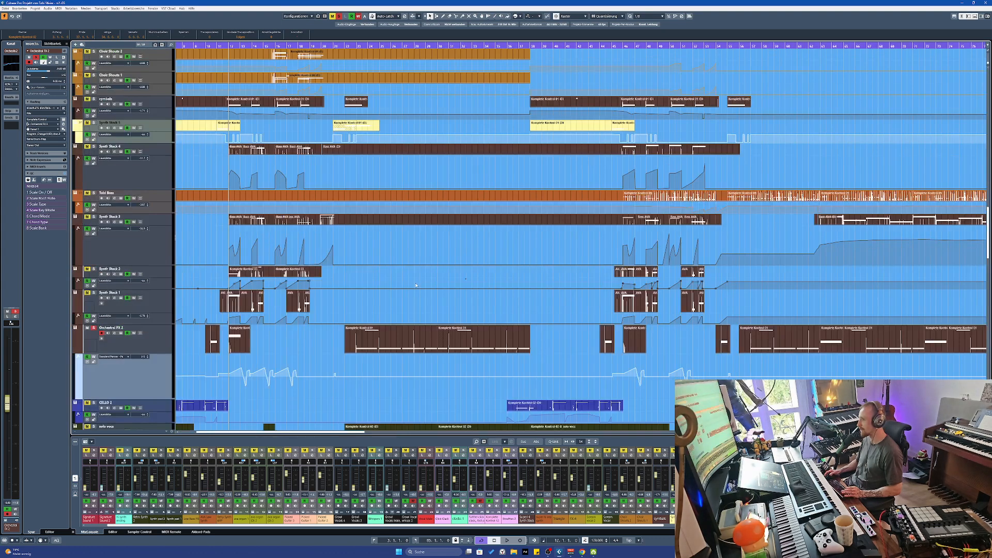
pyautogui.scroll(5, 296, 371)
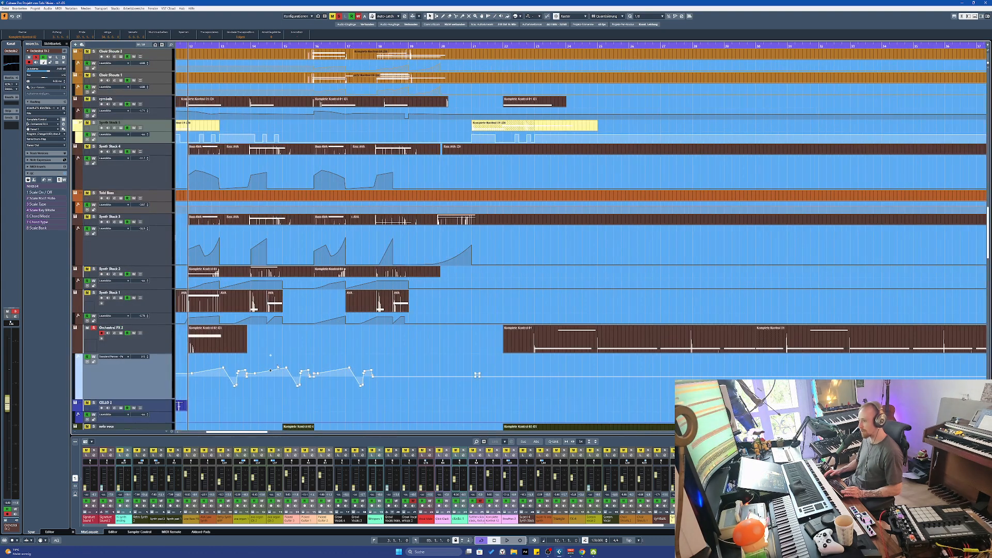
pyautogui.scroll(-2, 290, 368)
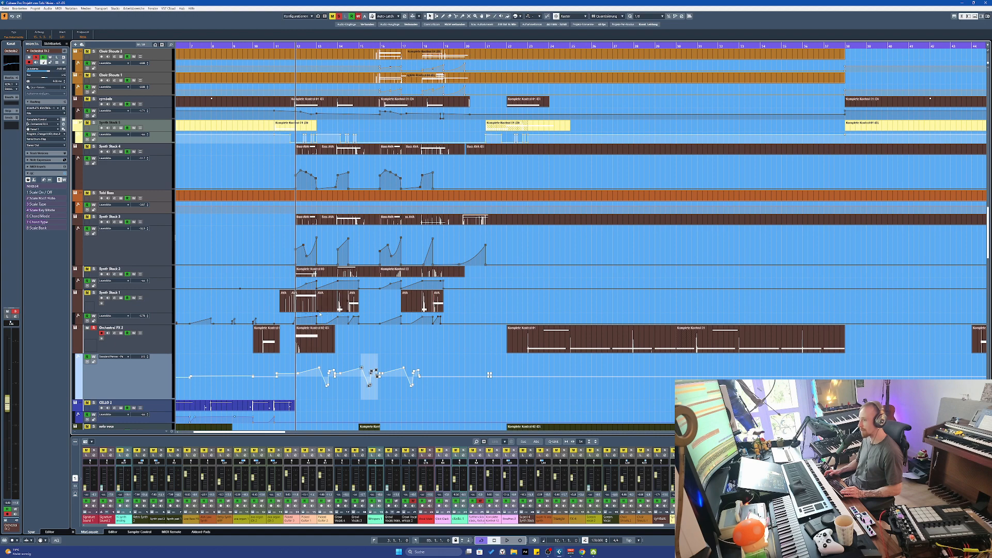
pyautogui.click(343, 309)
pyautogui.scroll(-3, 250, 317)
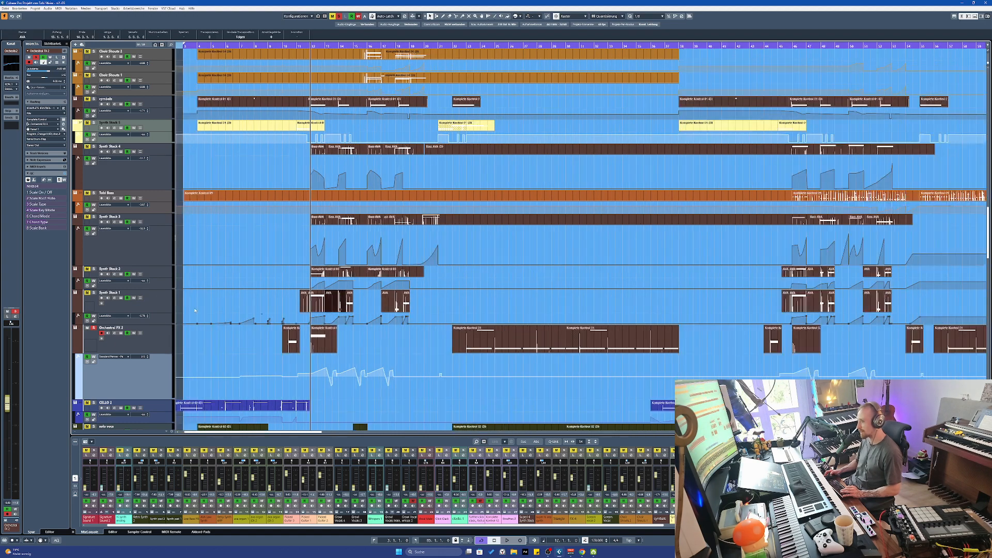
# Remove the solo from Orchestral FX 2, then unmute and solo the perc 2 track and audition it from bar 12
pyautogui.press('s')
pyautogui.click(453, 347)
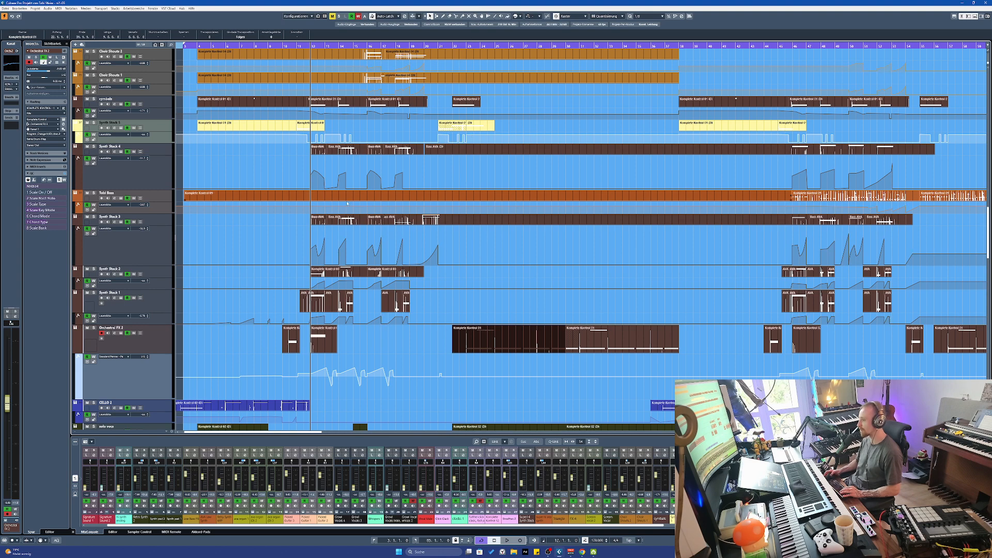
pyautogui.scroll(-15, 310, 269)
pyautogui.scroll(2, 297, 276)
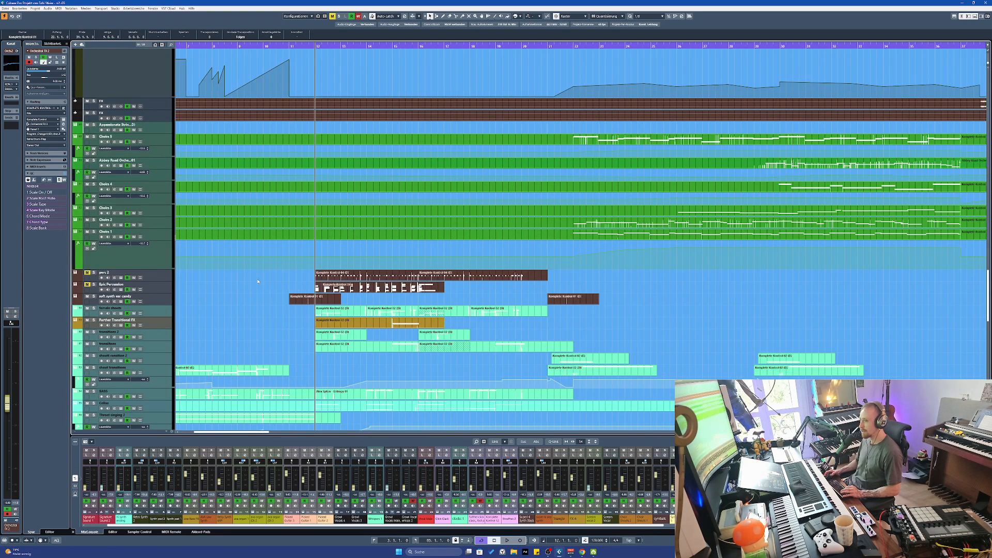
pyautogui.click(179, 272)
pyautogui.press('m')
pyautogui.press('s')
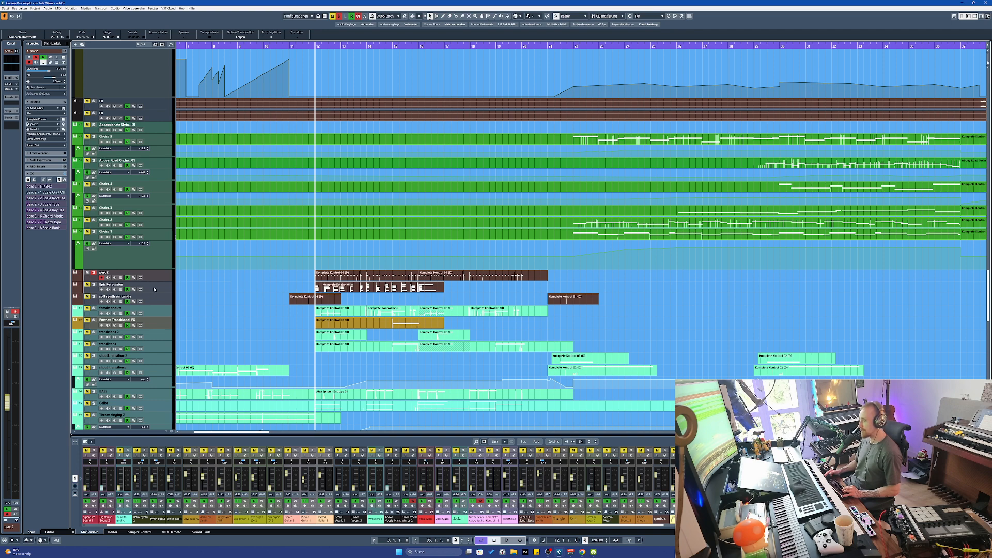
pyautogui.press('space')
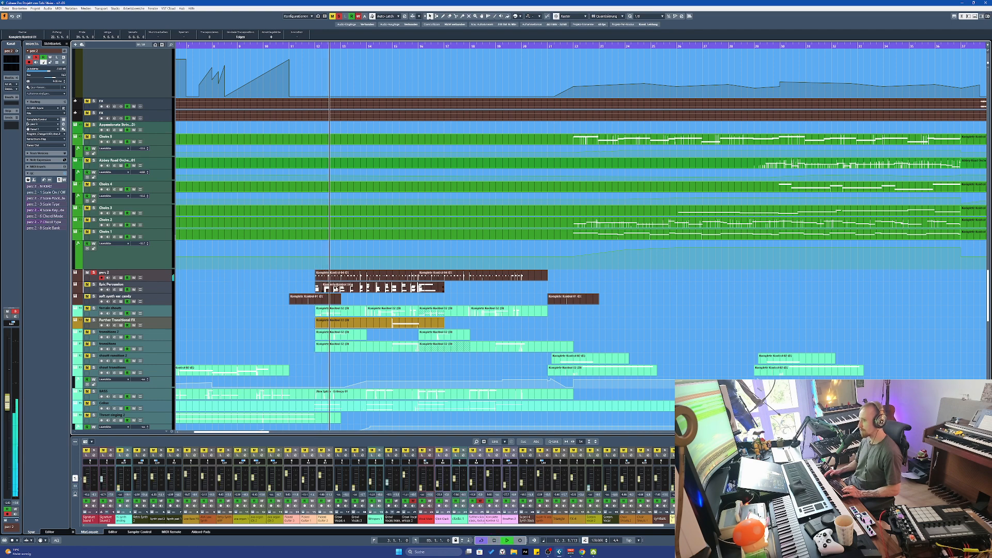
pyautogui.press('space')
# Replace the perc 2 solo with a solo of Further Transitional FX, the track above it and the two transition tracks below it
pyautogui.click(237, 312)
pyautogui.press('g')
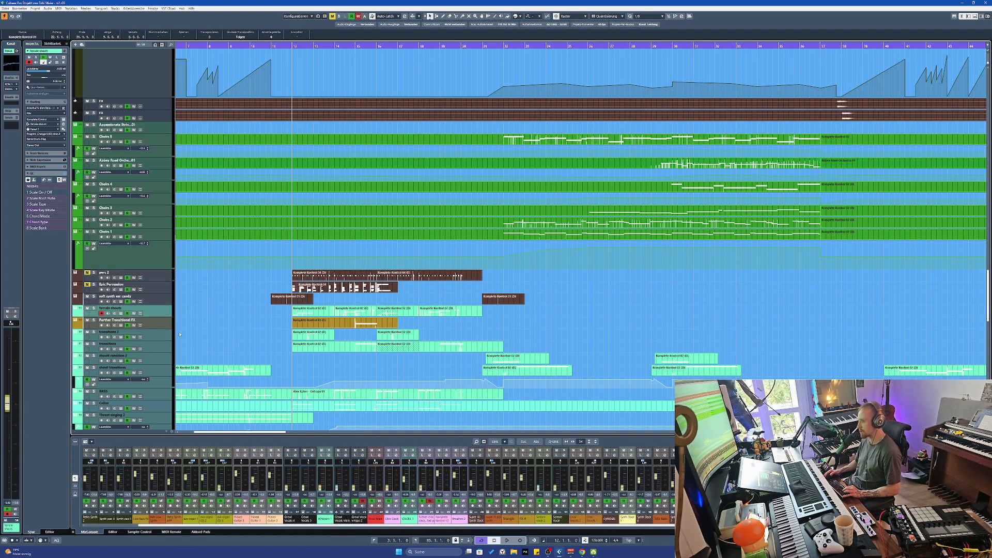
pyautogui.press('s')
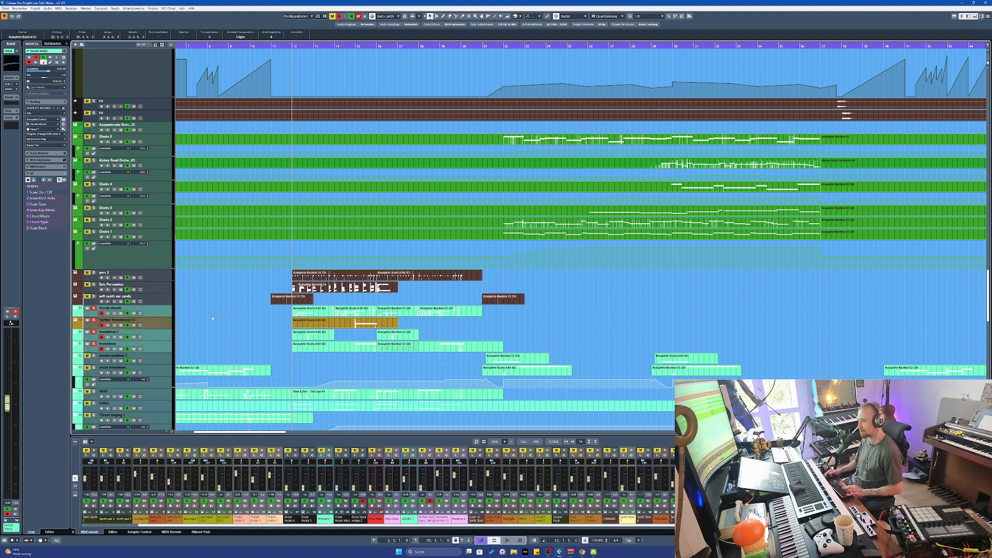
pyautogui.press('h')
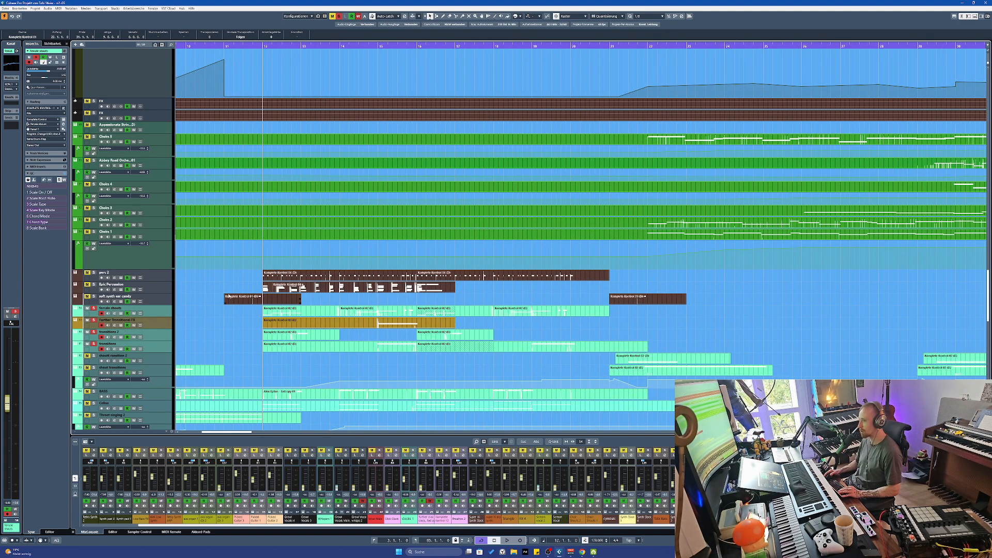
# Audition the soloed transition tracks from bar 12 to about bar 15 while viewing more of the arrangement, and stop playback
pyautogui.press('space')
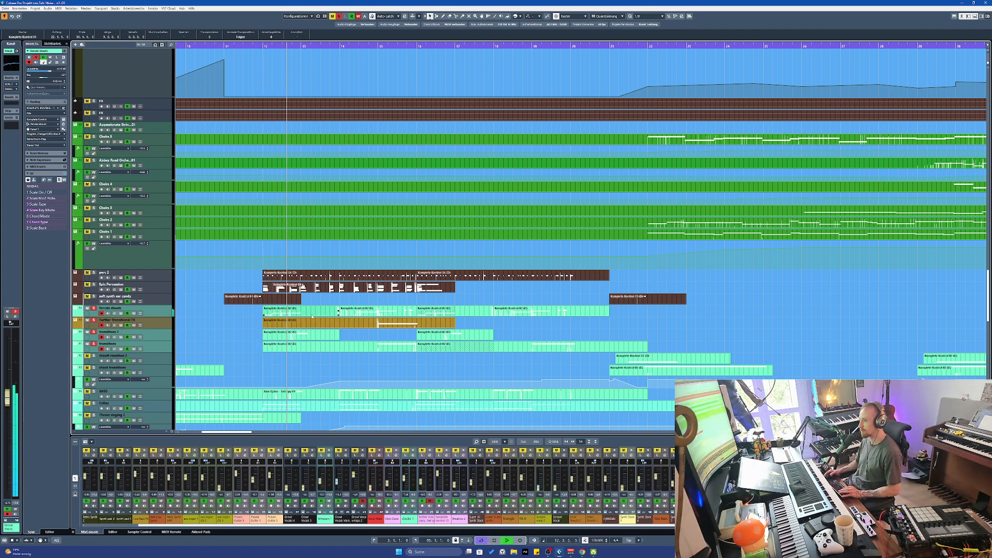
pyautogui.click(365, 322)
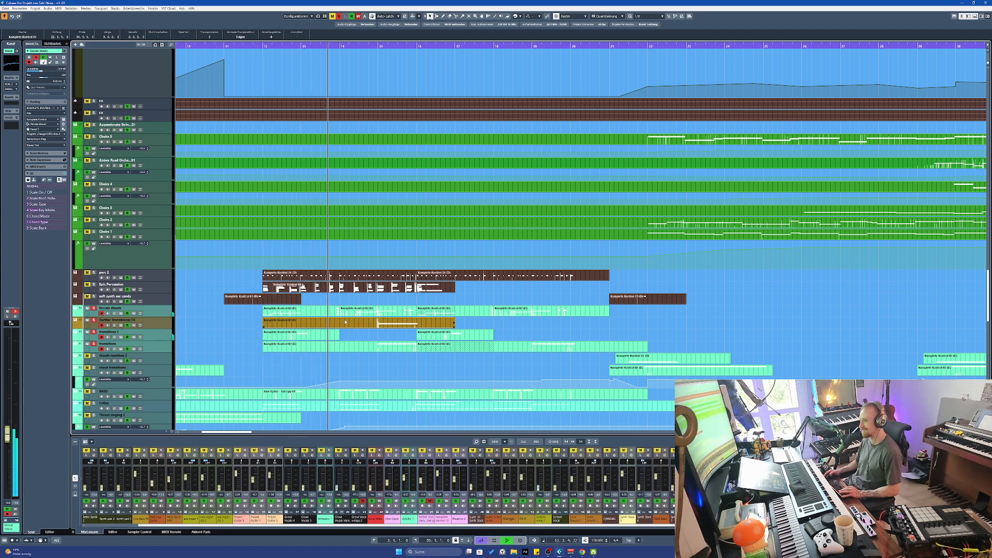
pyautogui.scroll(-3, 377, 323)
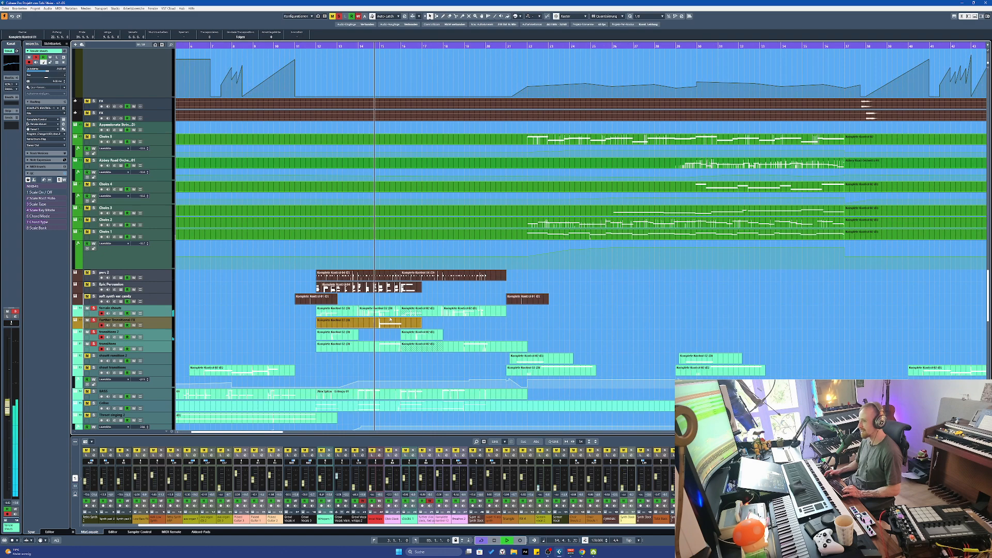
pyautogui.scroll(-1, 398, 318)
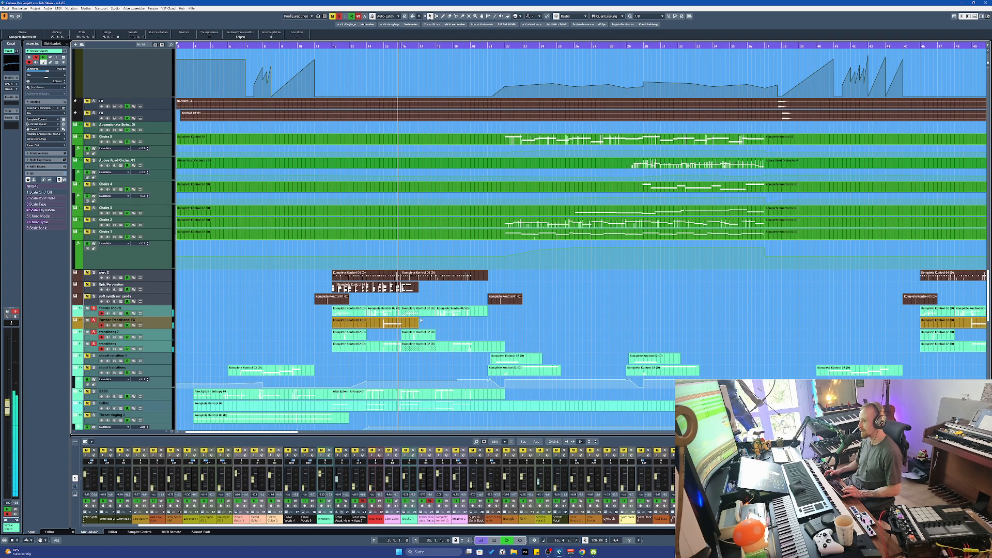
pyautogui.press('space')
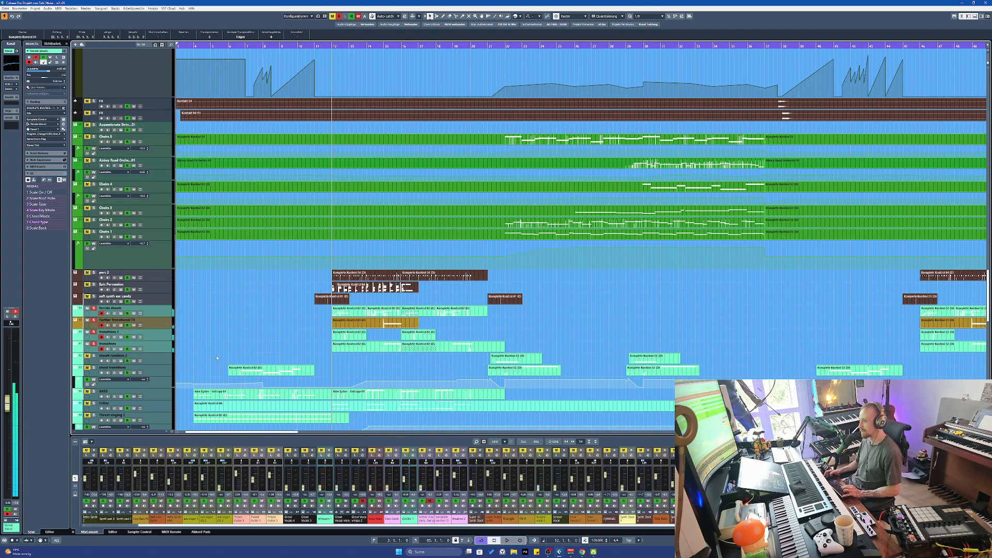
# Replace the transition solos with a solo of Cellos and the track directly above it, and audition both from bar 12
pyautogui.hscroll(2, 284, 338)
pyautogui.scroll(-3, 284, 338)
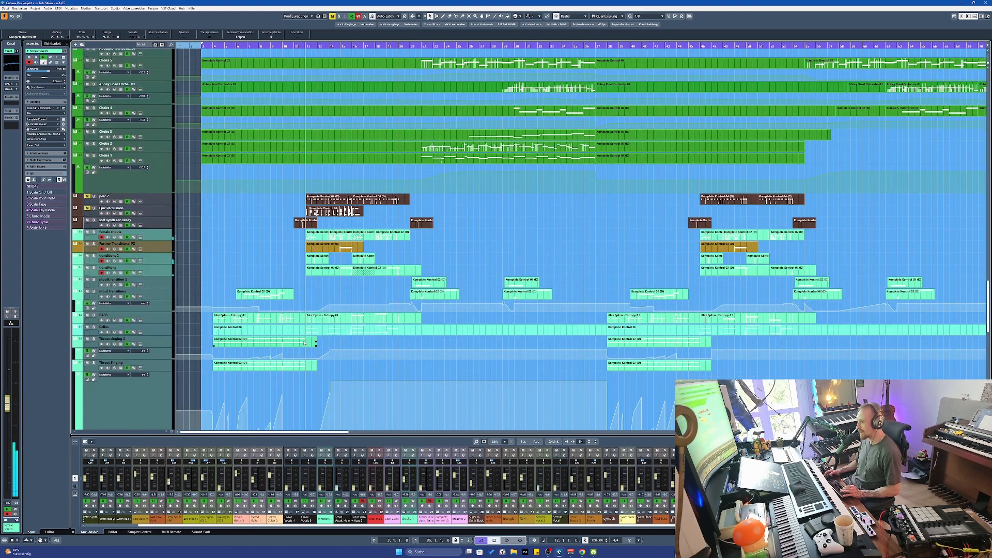
pyautogui.scroll(3, 284, 339)
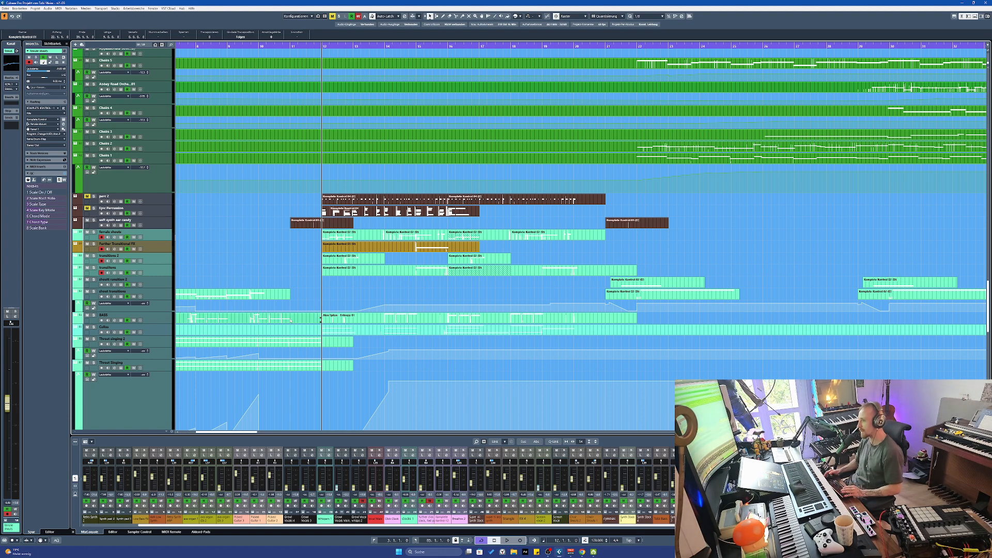
pyautogui.scroll(2, 285, 323)
pyautogui.click(150, 327)
pyautogui.scroll(-2, 329, 330)
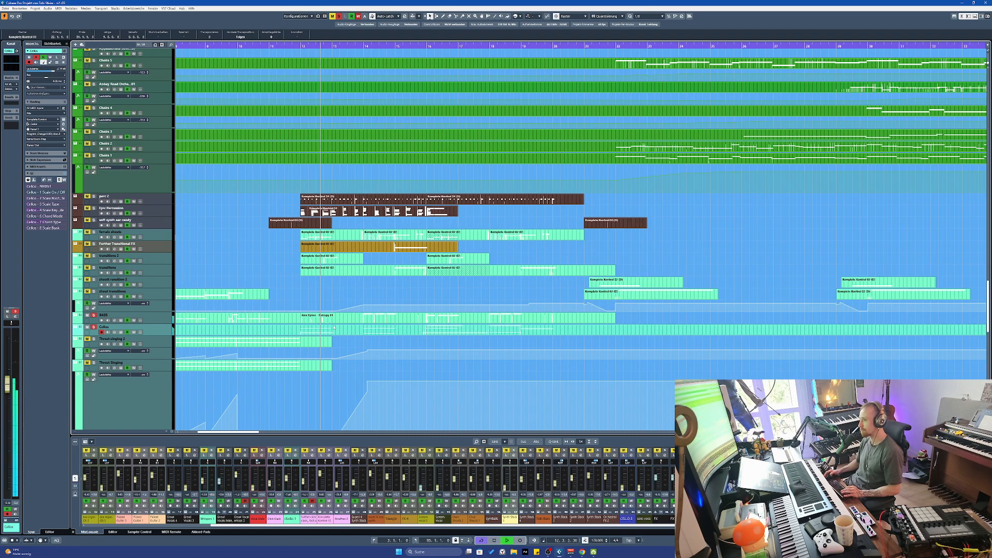
pyautogui.scroll(-1, 345, 327)
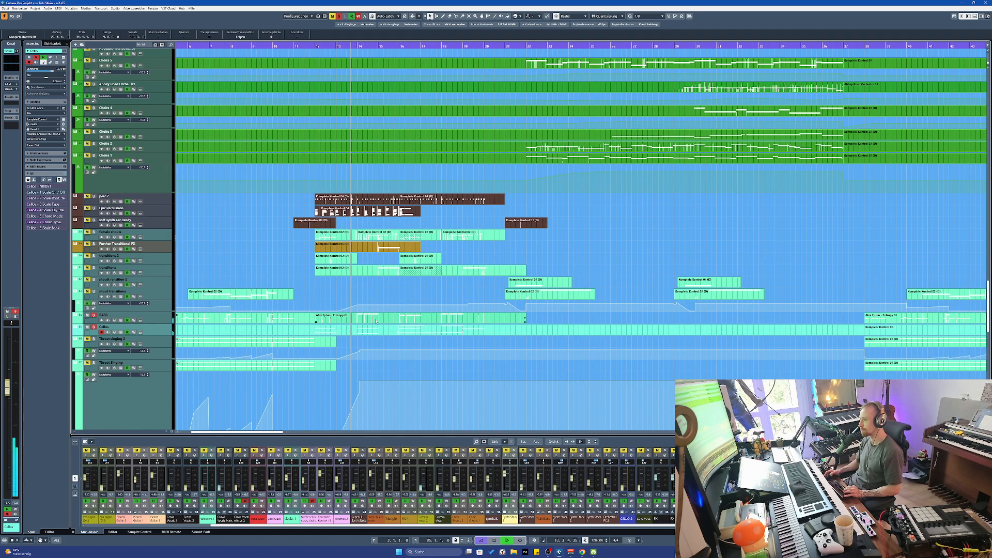
pyautogui.scroll(-1, 376, 321)
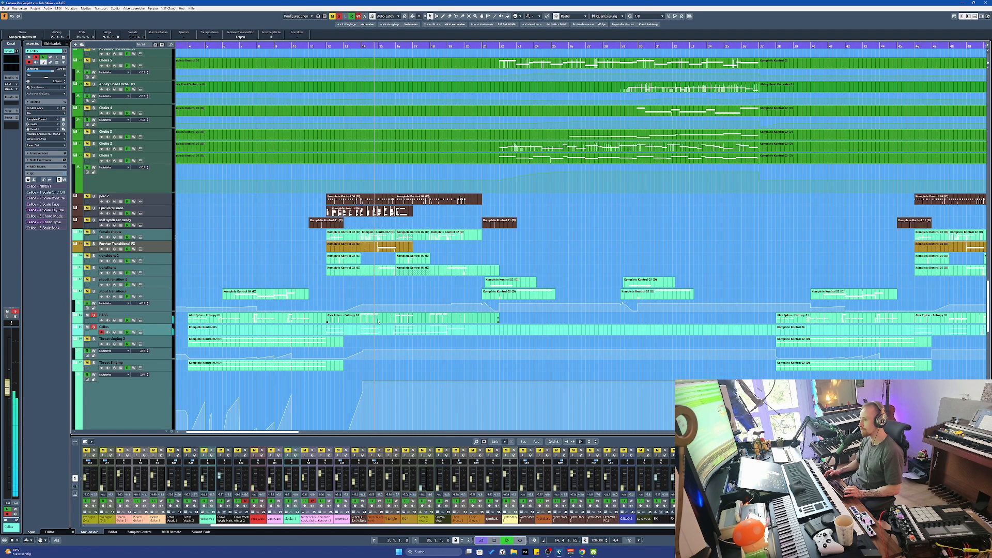
pyautogui.hscroll(2, 333, 329)
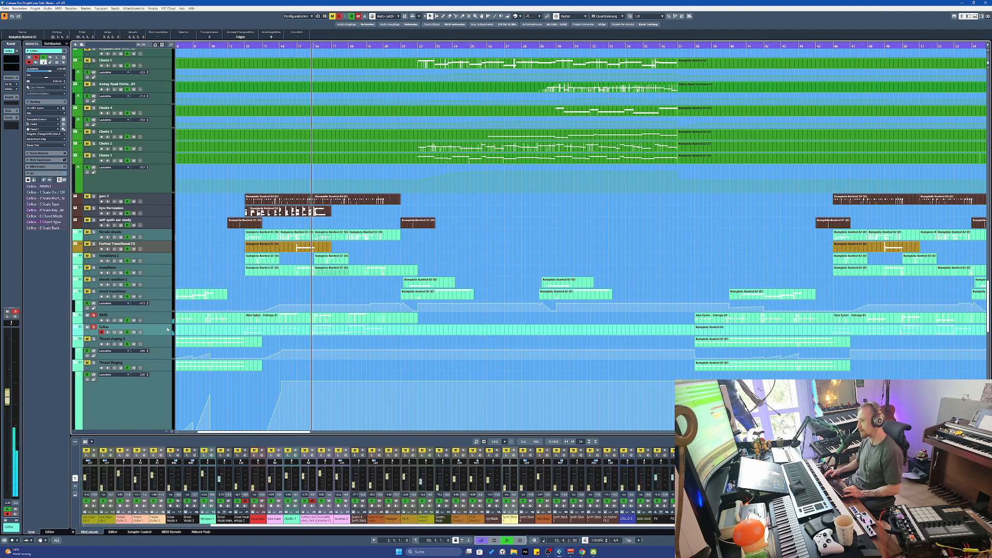
# Show the volume automation of the Cellos track, examine its curve from bar 12, and stop playback and clear the solos
pyautogui.scroll(-3, 332, 329)
pyautogui.scroll(1, 332, 329)
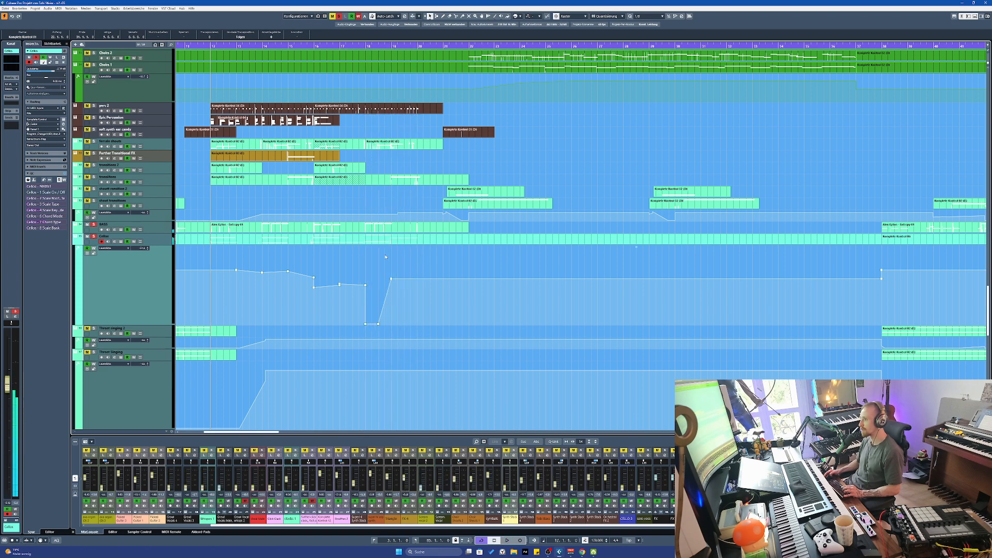
pyautogui.press('space')
pyautogui.press('g')
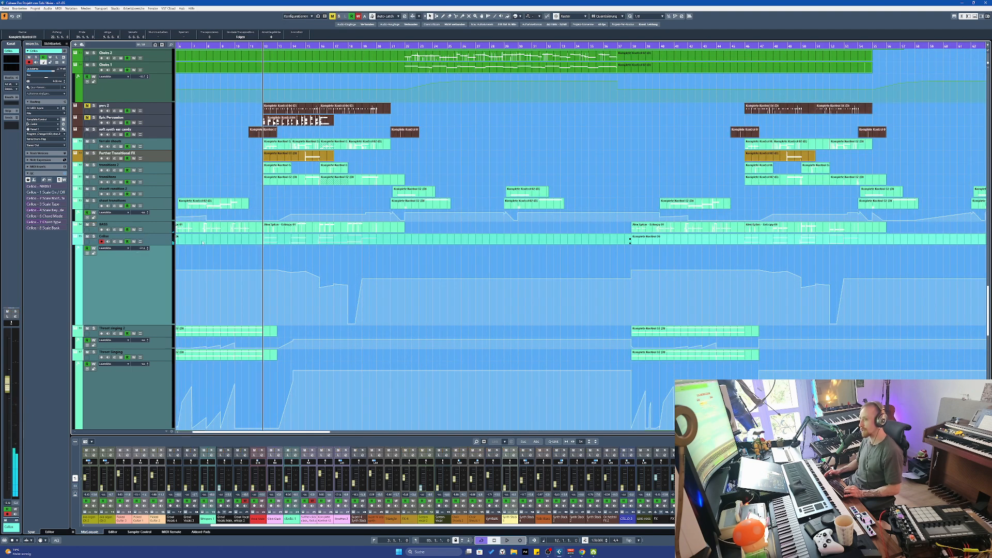
pyautogui.press('g')
# Solo the group of tracks from Vocal Stuff 1 through the bass track below Vocal Stuff 4 and start playback from bar 12
pyautogui.scroll(-6, 304, 297)
pyautogui.scroll(-3, 304, 297)
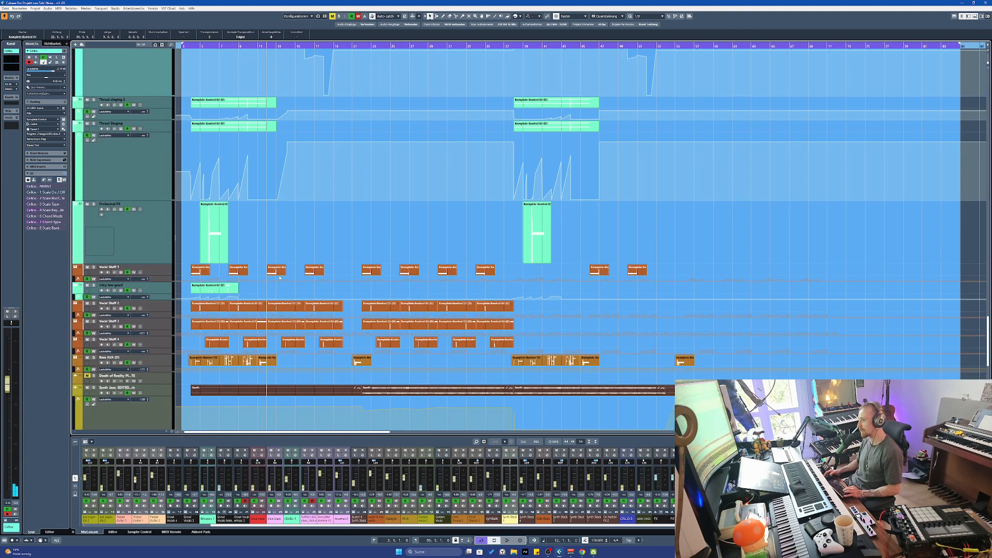
pyautogui.scroll(-3, 257, 296)
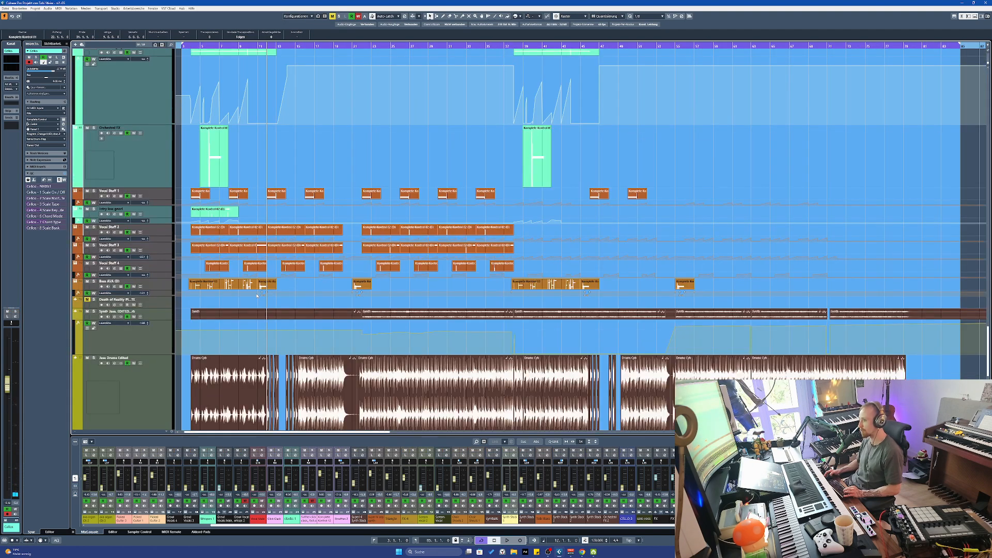
pyautogui.scroll(5, 262, 291)
pyautogui.scroll(-2, 217, 248)
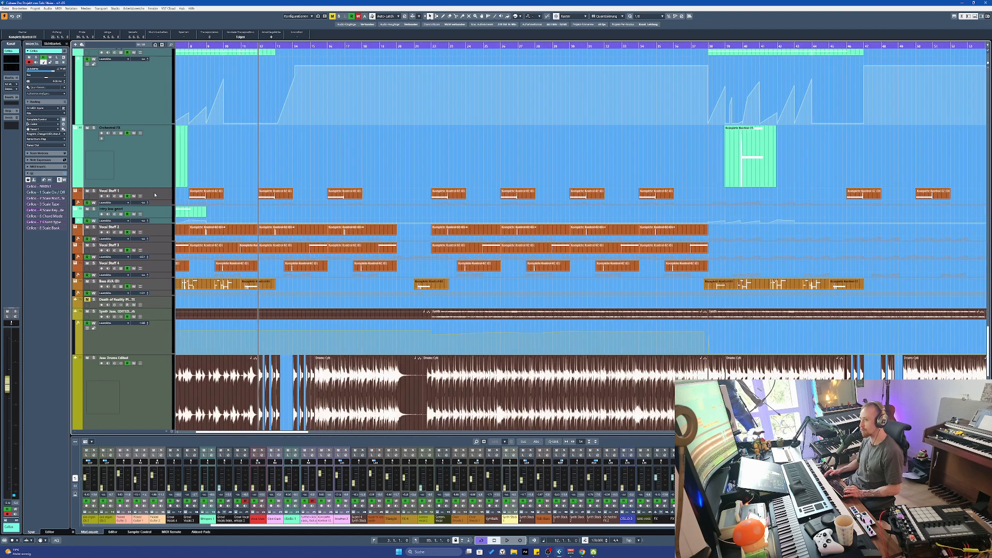
pyautogui.click(151, 196)
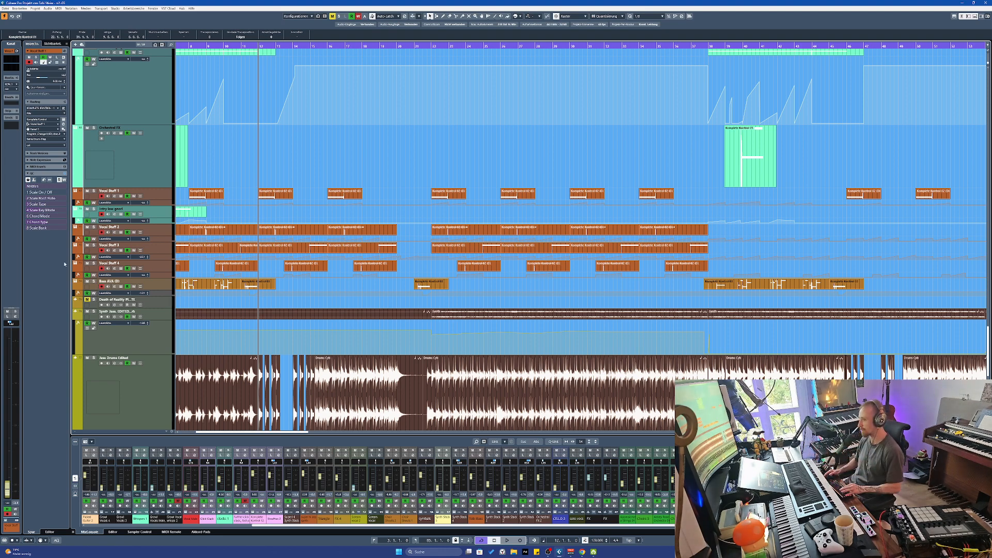
pyautogui.keyDown('alt'); pyautogui.keyDown('shift'); pyautogui.click(93, 227); pyautogui.keyUp('shift'); pyautogui.keyUp('alt')
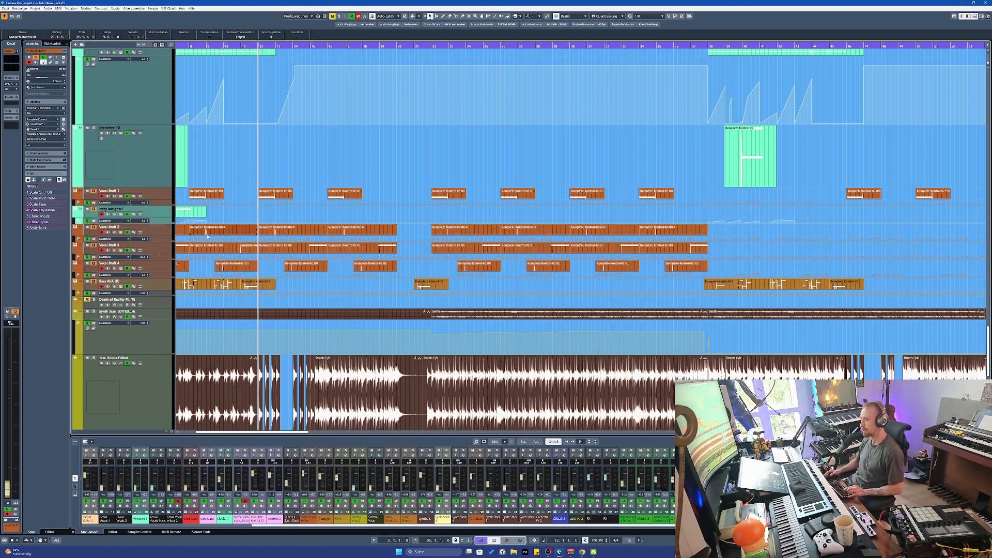
pyautogui.click(94, 227)
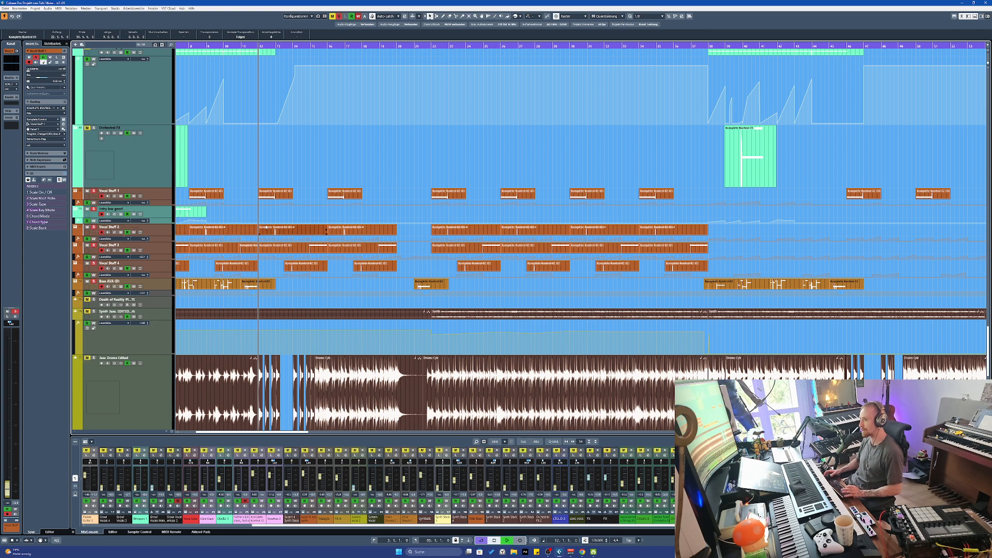
# Examine the note layout of the soloed Vocal Stuff parts from bar 12 onward, close up and in overview, during playback
pyautogui.press('h')
pyautogui.press('h')
pyautogui.press('h')
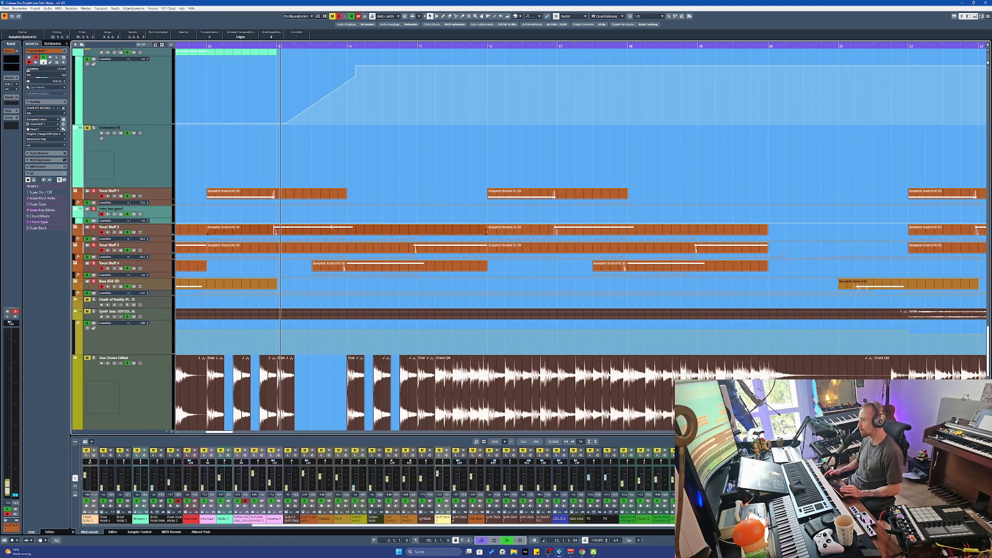
pyautogui.press('h')
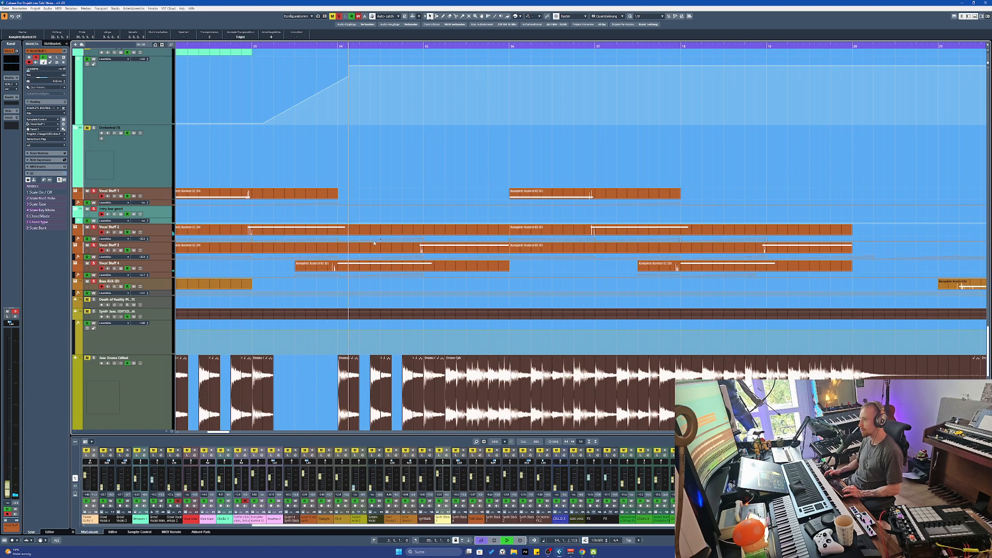
pyautogui.press('g')
pyautogui.press('g')
pyautogui.press('g')
pyautogui.press('g')
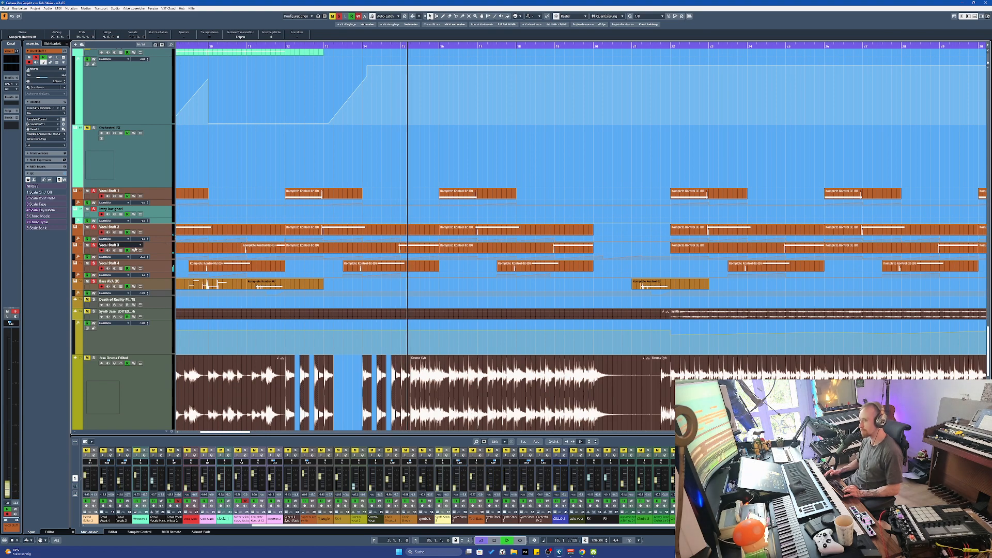
# Open the Mysteria instrument on Vocal Stuff 3, stop playback, view its voice mixer and FX pages, and close it
pyautogui.press('F')
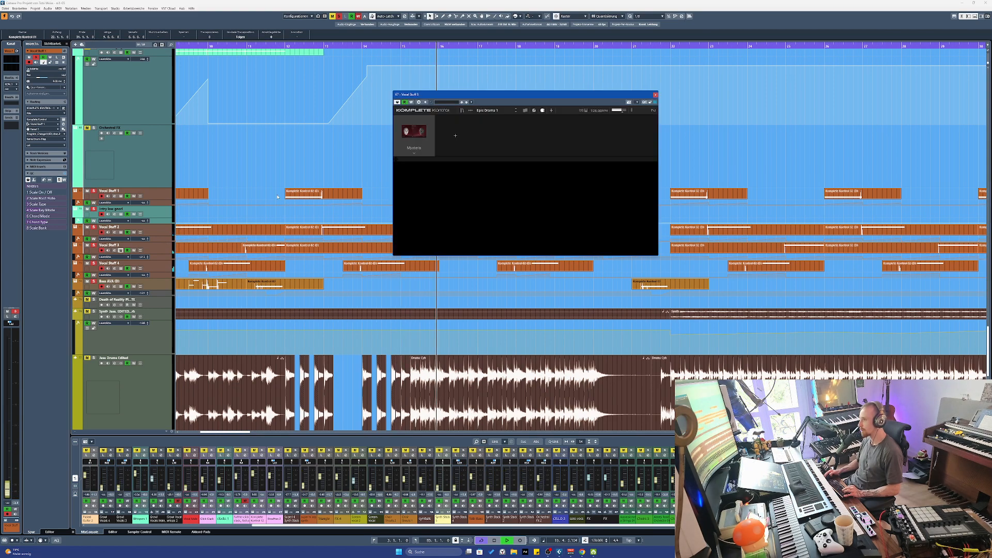
pyautogui.click(304, 195)
pyautogui.press('space')
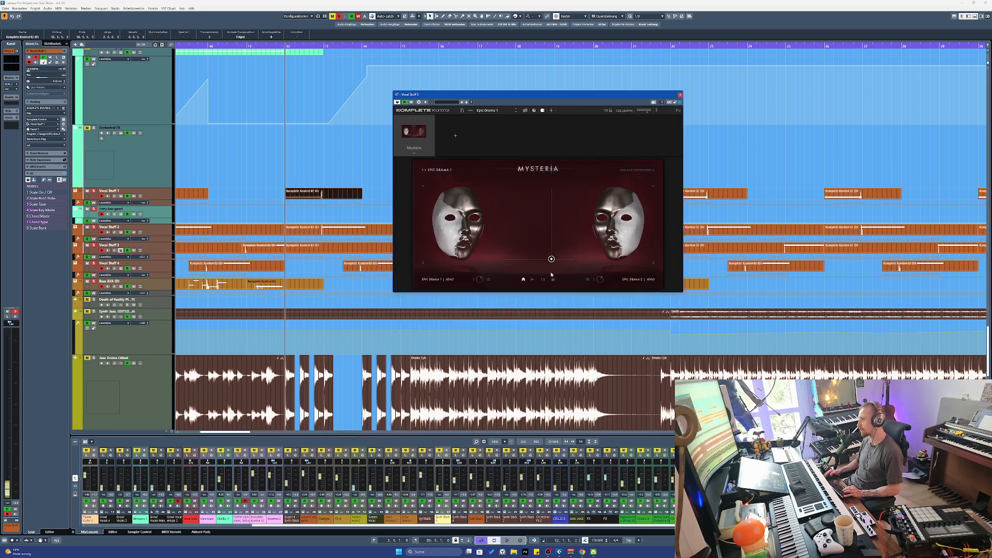
pyautogui.click(532, 279)
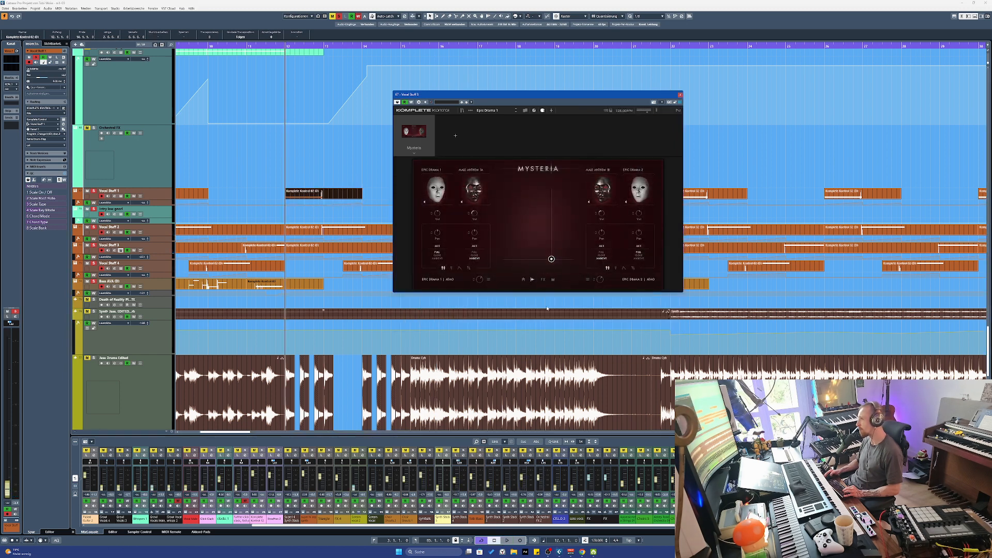
pyautogui.click(552, 279)
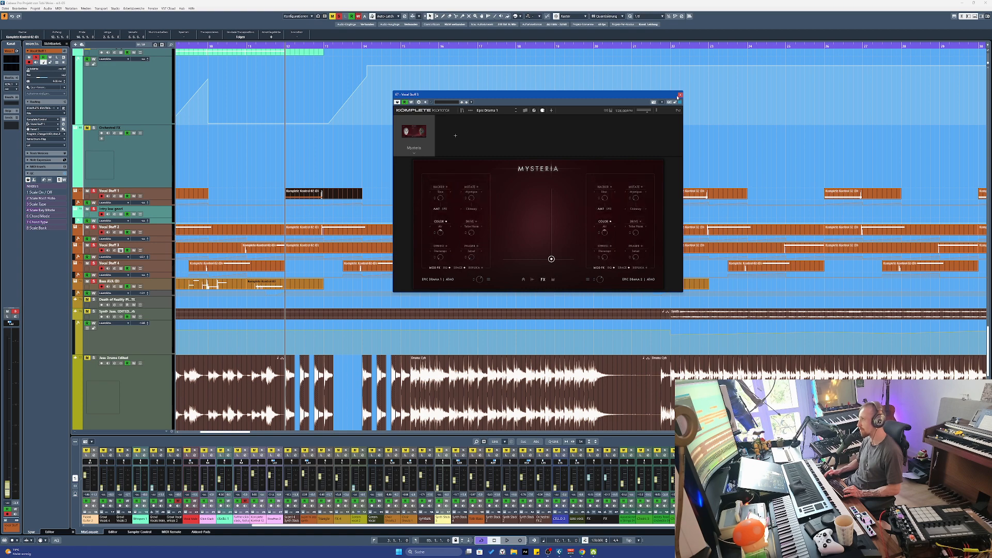
pyautogui.click(680, 94)
# Add the edited drums track to the solo and select its short audio slice at bar 12
pyautogui.scroll(-5, 359, 301)
pyautogui.scroll(-3, 358, 300)
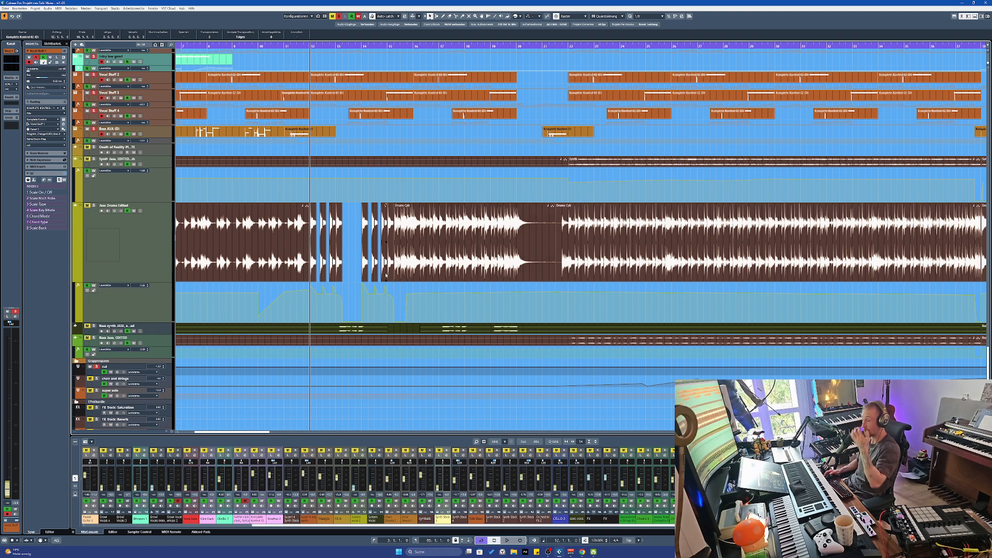
pyautogui.click(373, 227)
pyautogui.scroll(3, 372, 230)
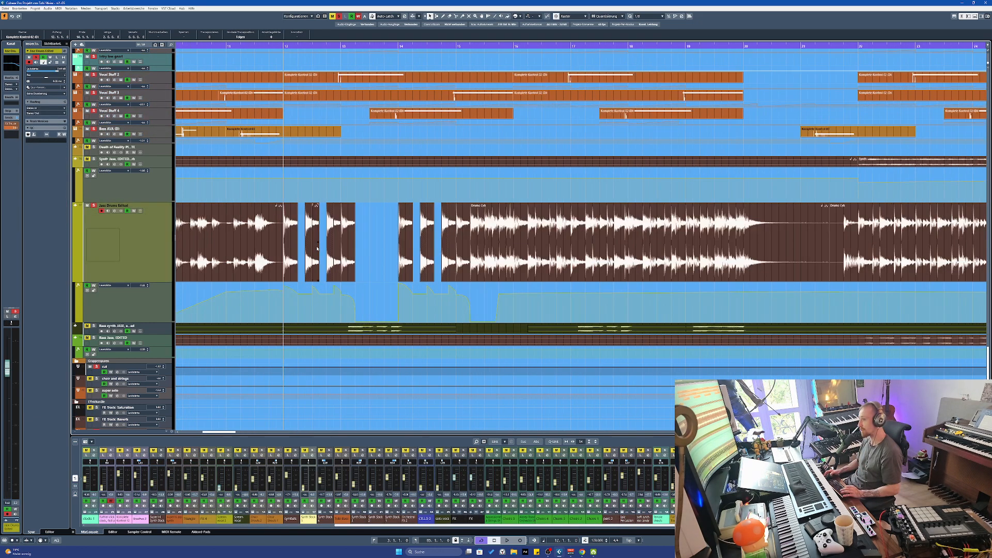
pyautogui.scroll(2, 339, 252)
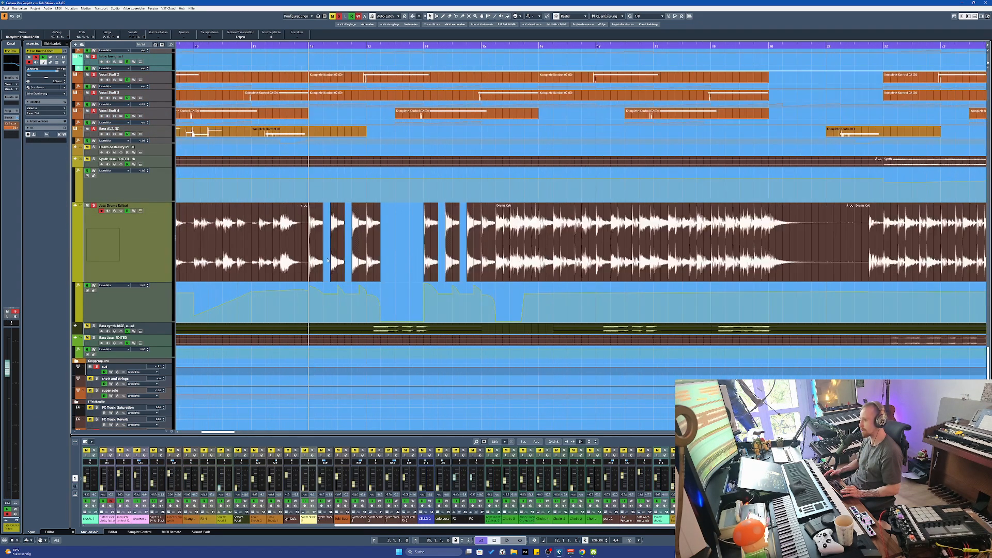
pyautogui.click(321, 259)
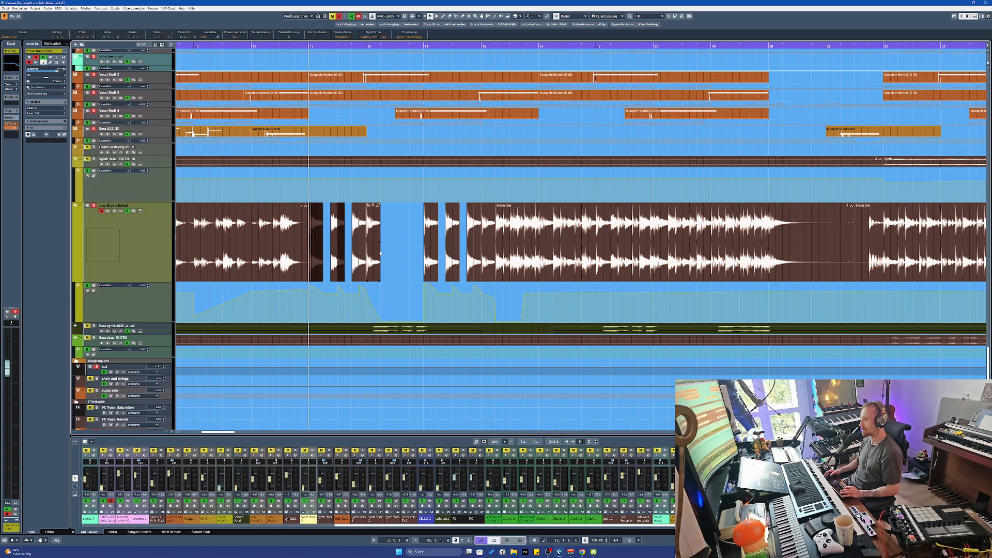
# Select the long drum event following the short slices, compare it with the cuts before it, and start playback from bar 12
pyautogui.scroll(-3, 393, 248)
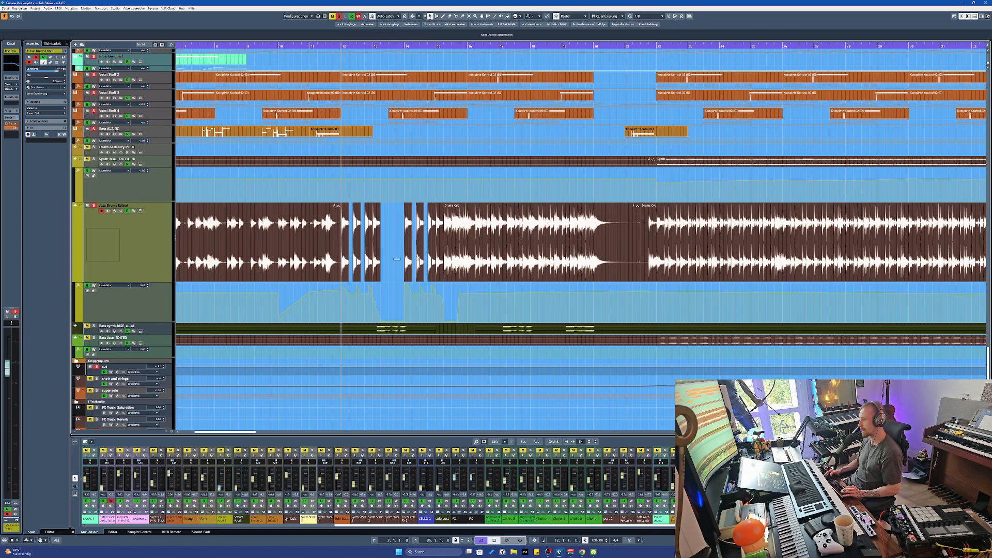
pyautogui.click(444, 256)
pyautogui.scroll(-4, 483, 254)
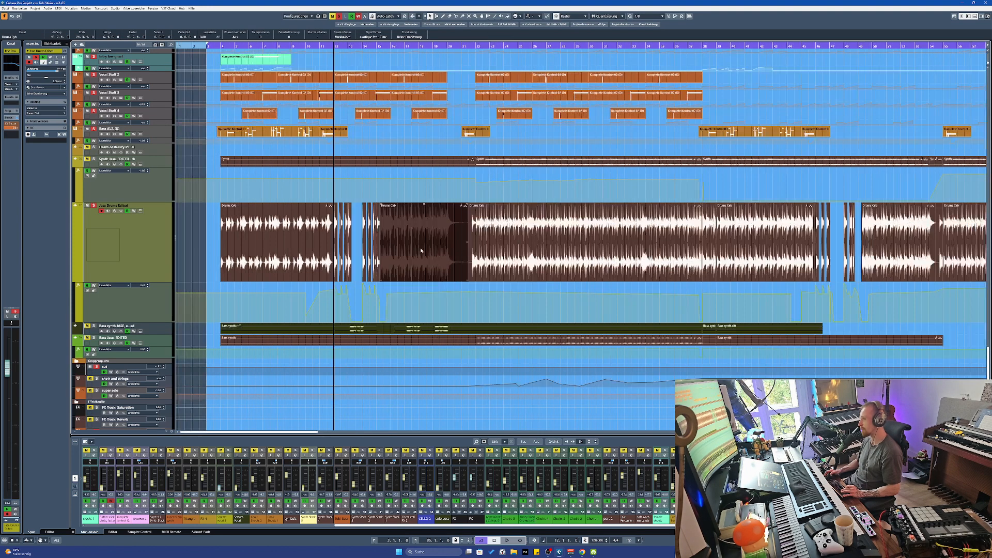
pyautogui.scroll(2, 383, 252)
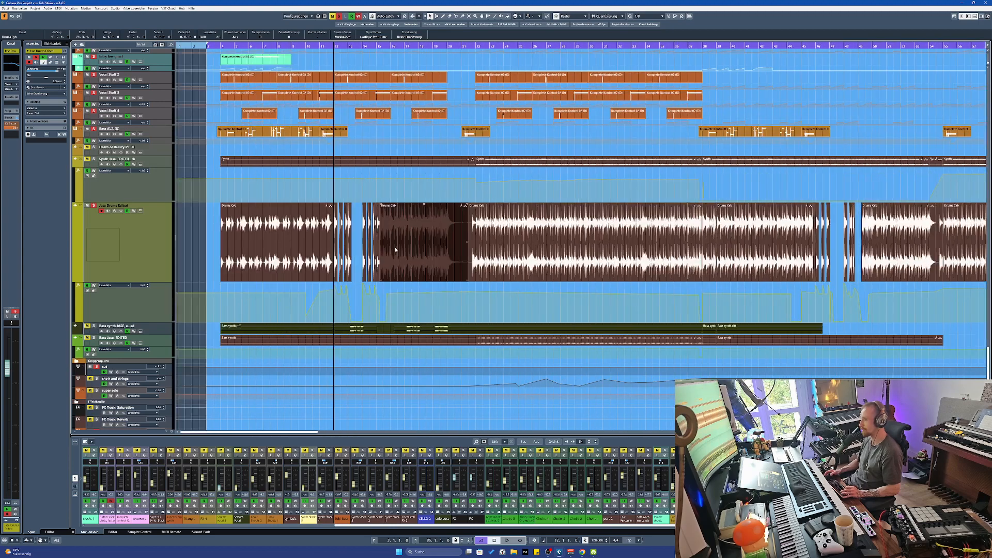
pyautogui.scroll(3, 347, 246)
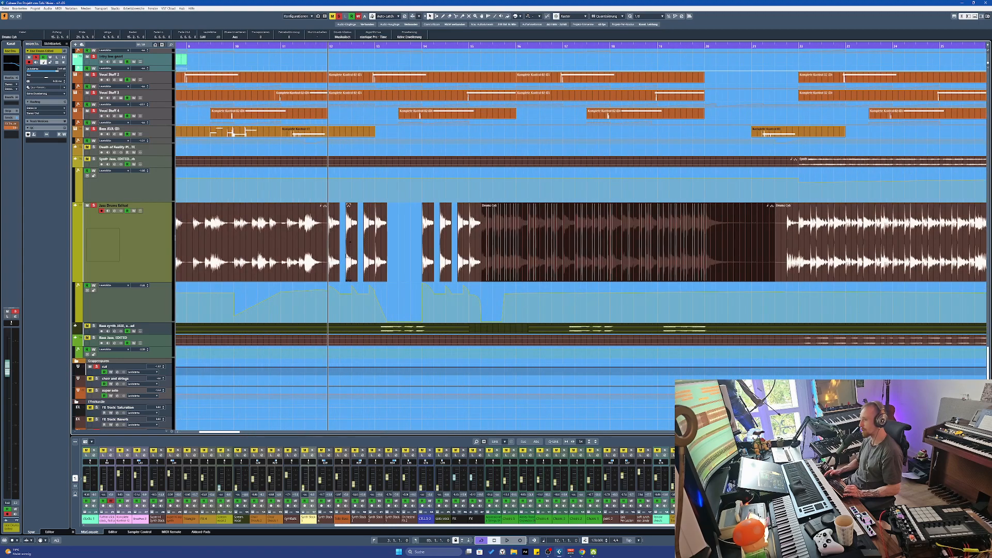
pyautogui.scroll(-1, 315, 242)
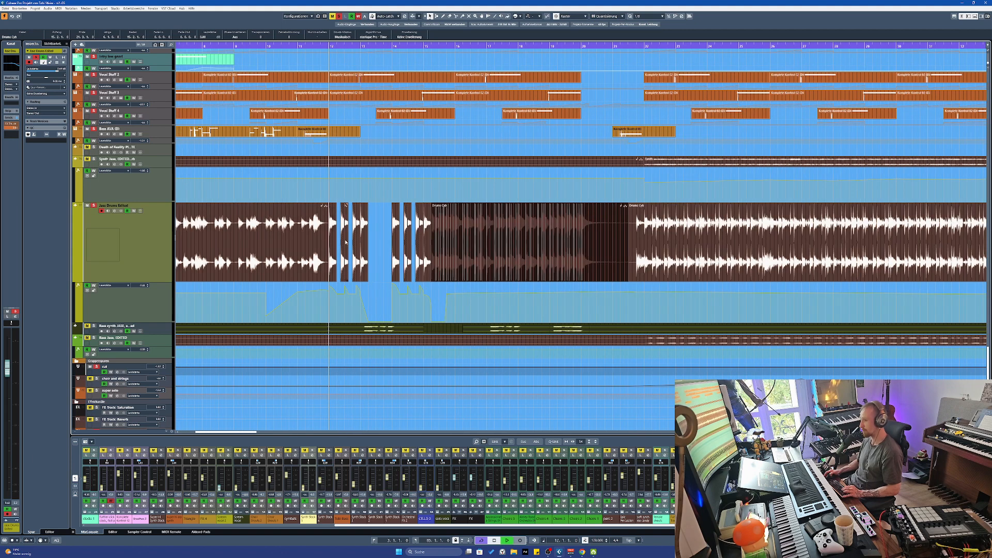
# Examine the cuts and fades in the edited drums from bar 12 up close and in overview during playback, and stop
pyautogui.scroll(2, 356, 246)
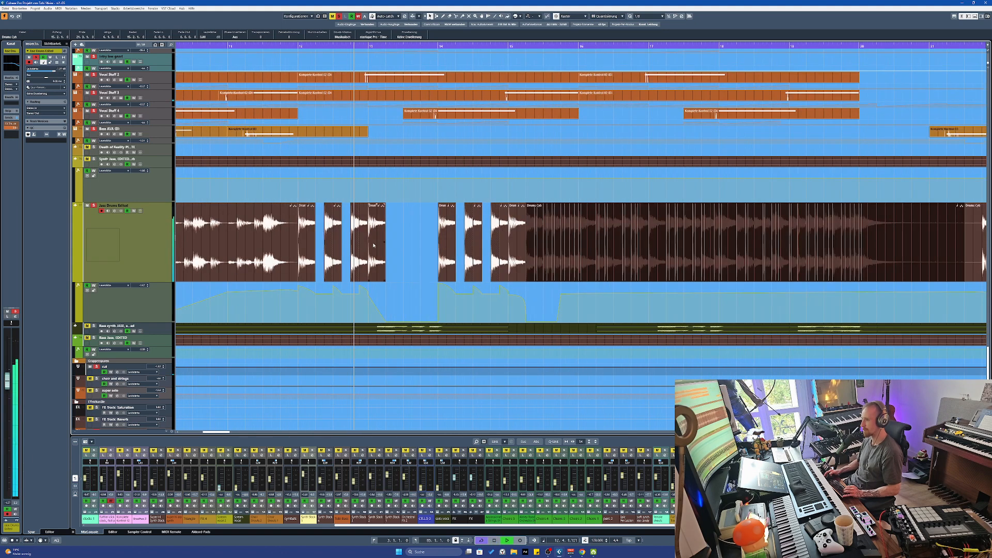
pyautogui.scroll(-3, 374, 246)
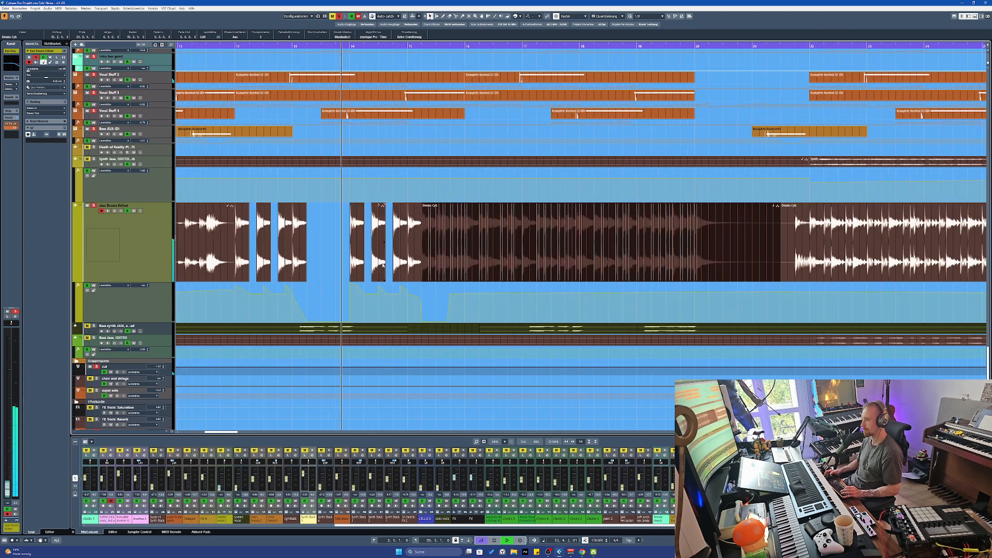
pyautogui.scroll(3, 373, 246)
pyautogui.scroll(-4, 423, 355)
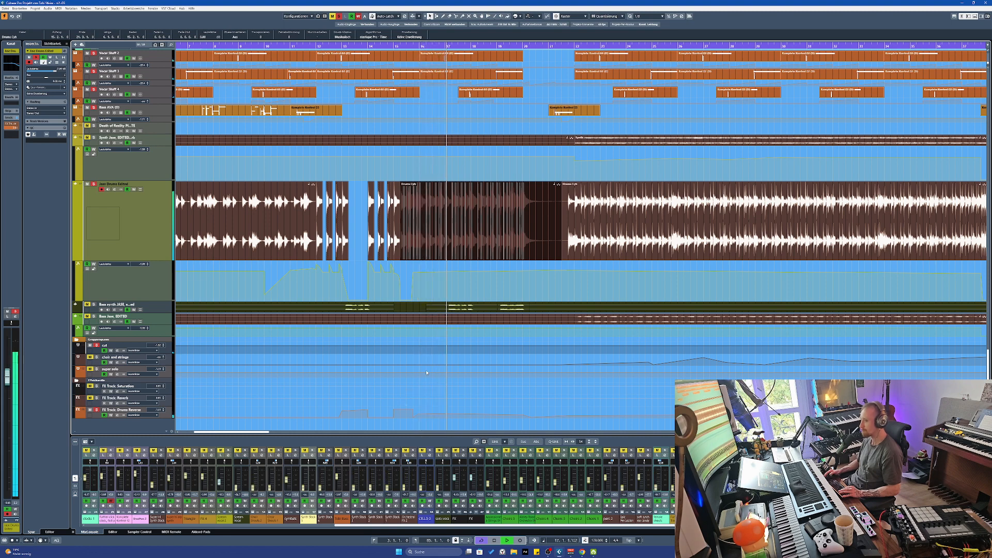
pyautogui.press('space')
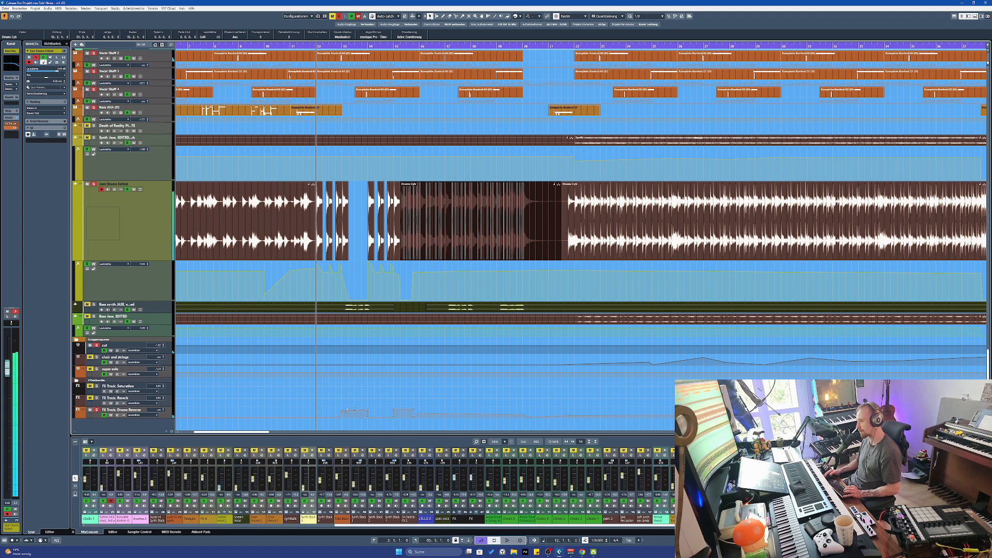
# Select and solo the Super Hi Synth Stack track, and audition it from bar 12
pyautogui.scroll(10, 346, 411)
pyautogui.scroll(10, 357, 386)
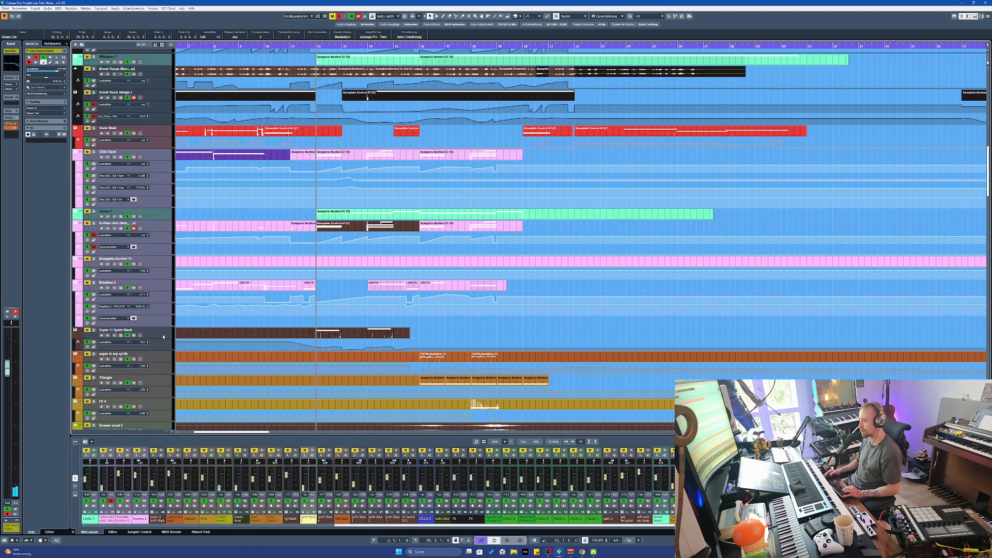
pyautogui.click(163, 336)
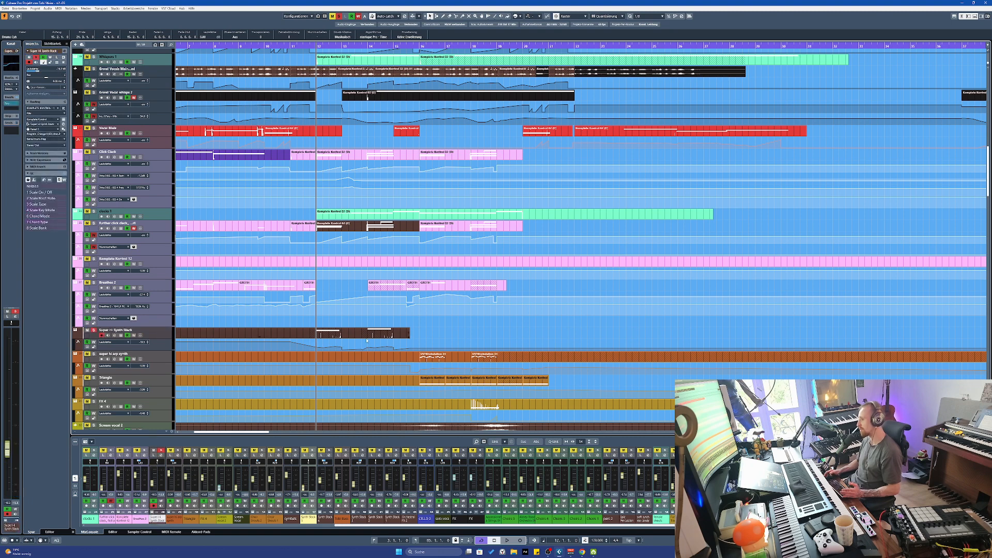
pyautogui.press('space')
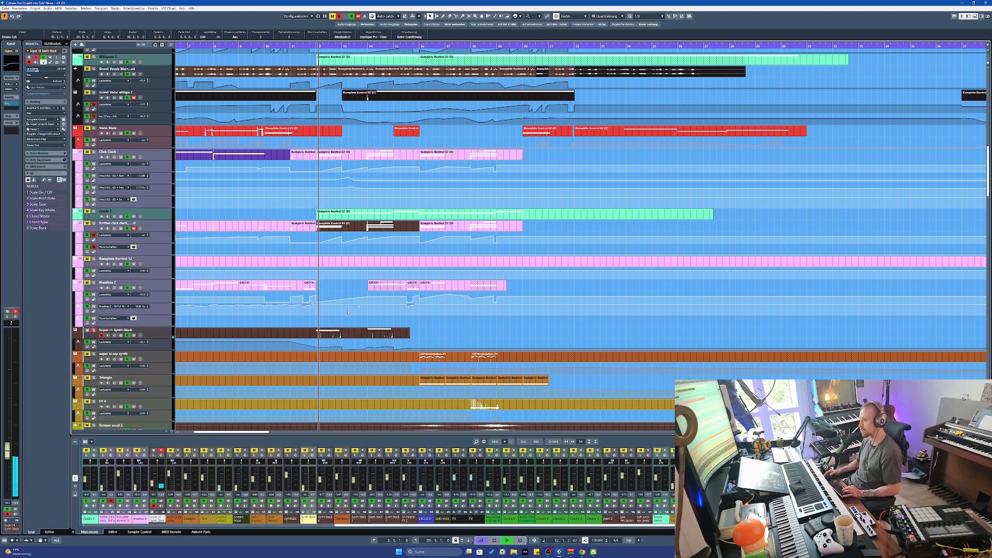
pyautogui.press('space')
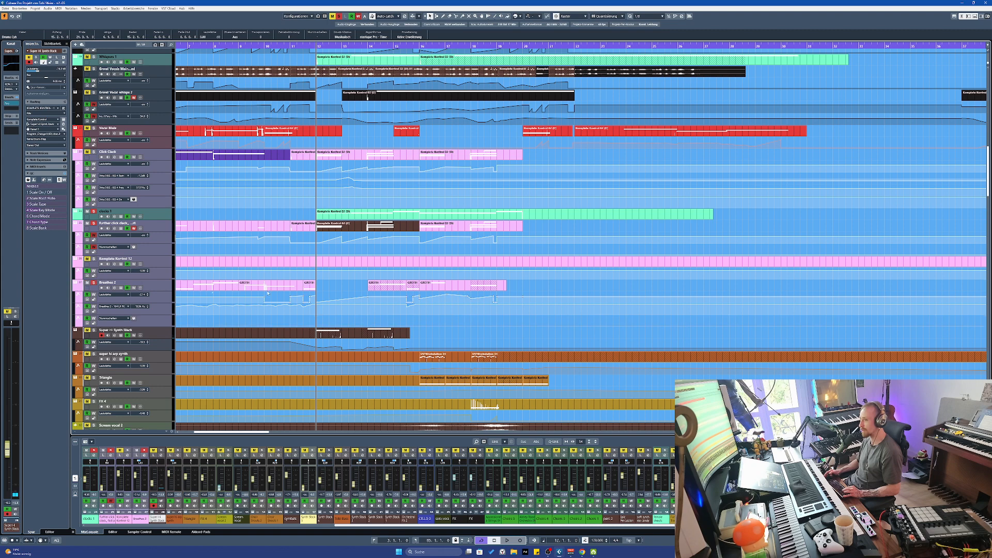
# Audition the soloed click-clack, clocks and Breathies 2 tracks from bar 12, viewing their parts and automation, and stop
pyautogui.press('space')
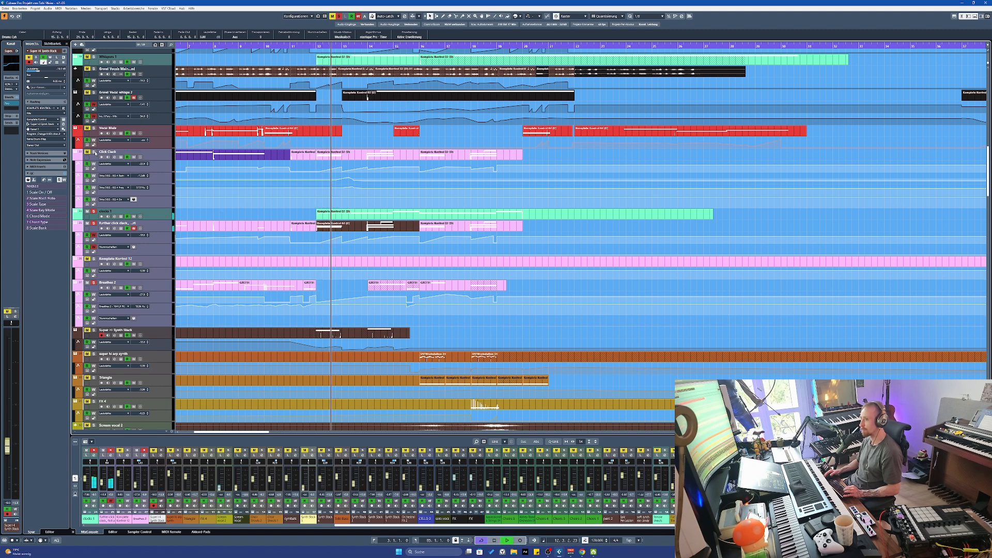
pyautogui.press('h')
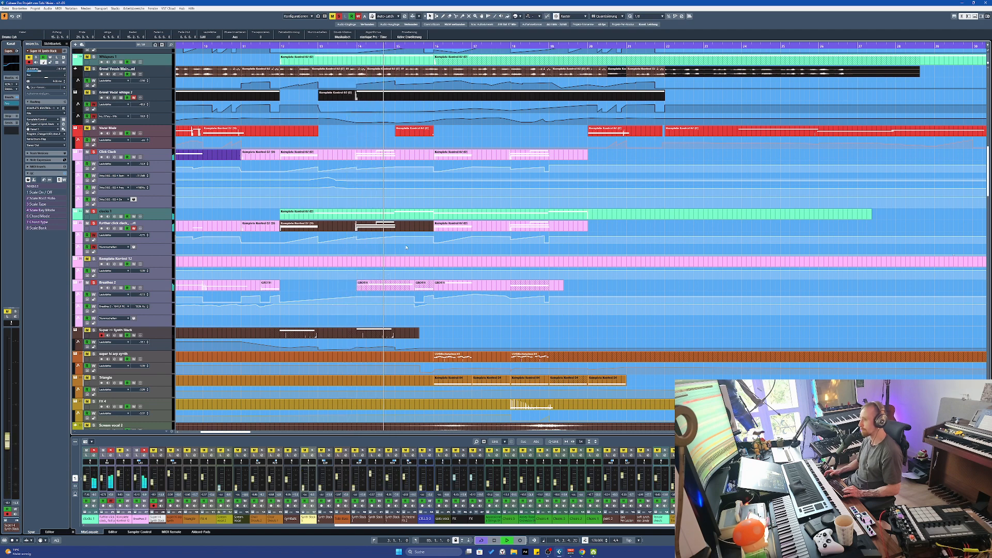
pyautogui.press('g')
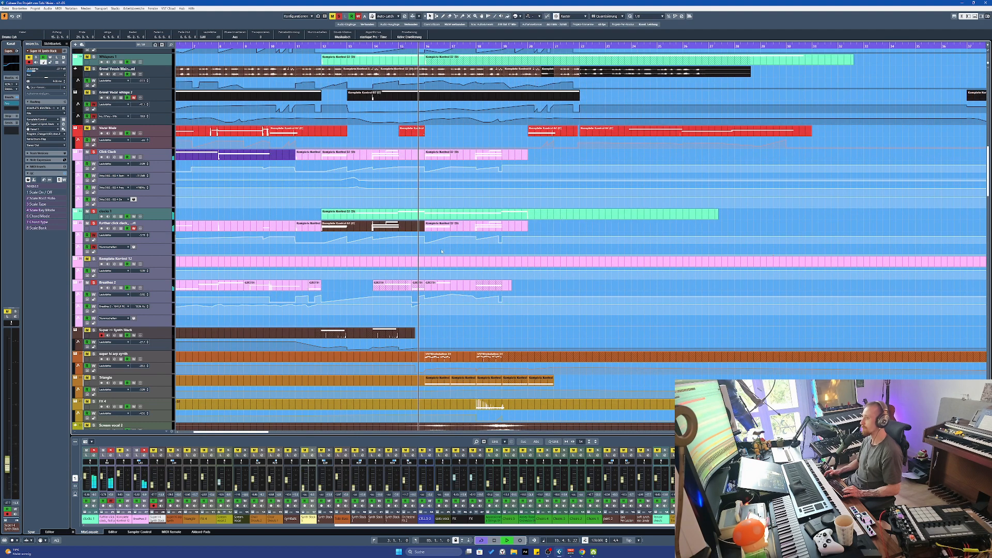
pyautogui.press('g')
pyautogui.scroll(3, 142, 218)
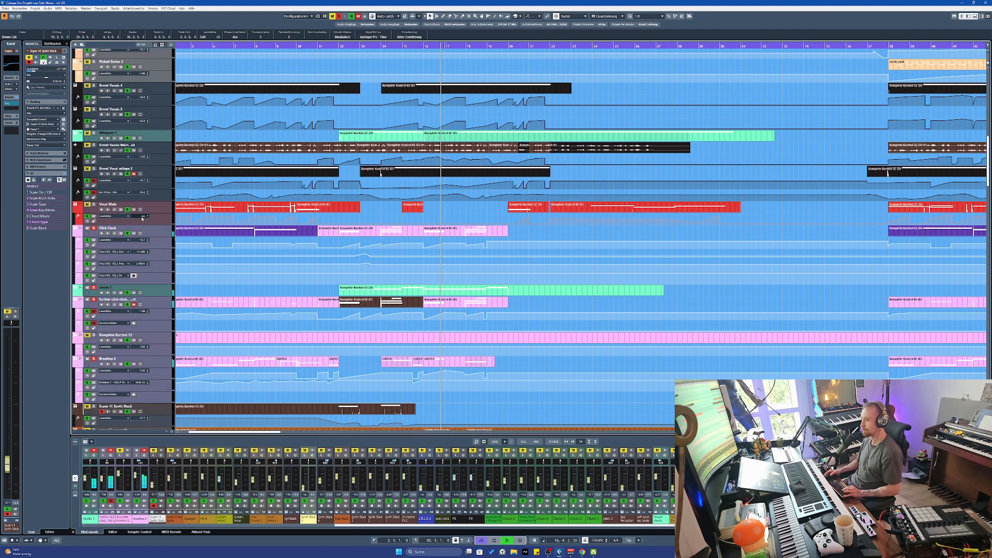
pyautogui.scroll(3, 208, 213)
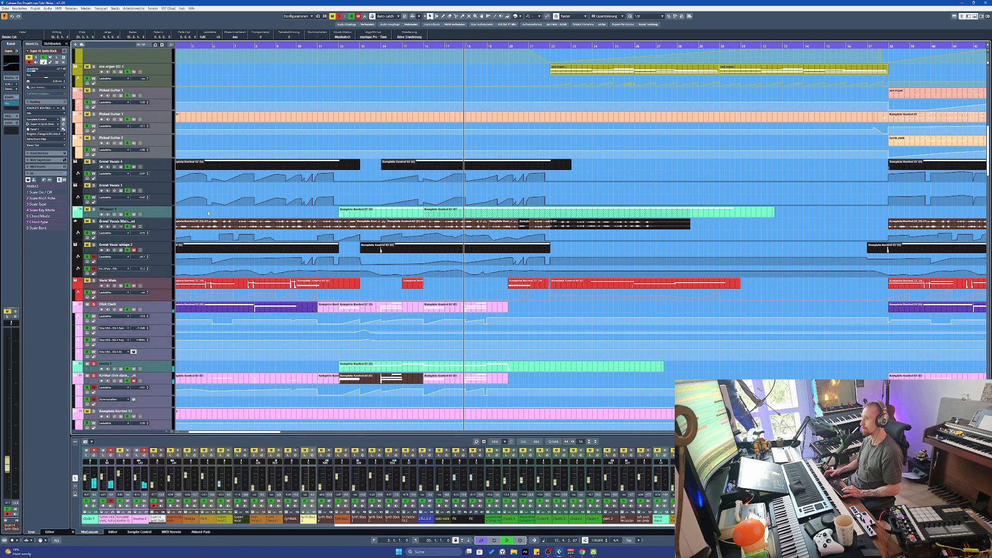
pyautogui.press('space')
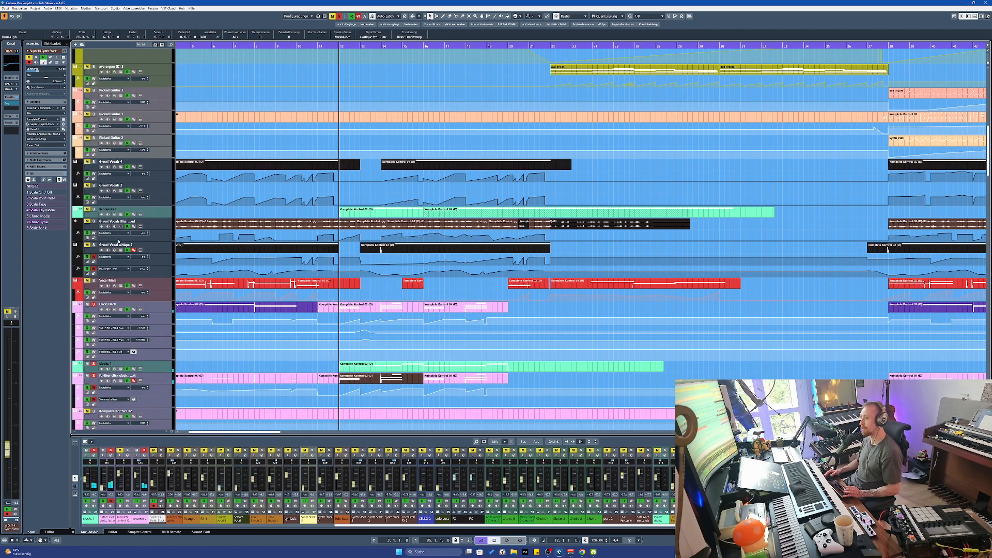
# Add the growl vocal and whisper tracks to the solo and play them from bar 12
pyautogui.click(167, 174)
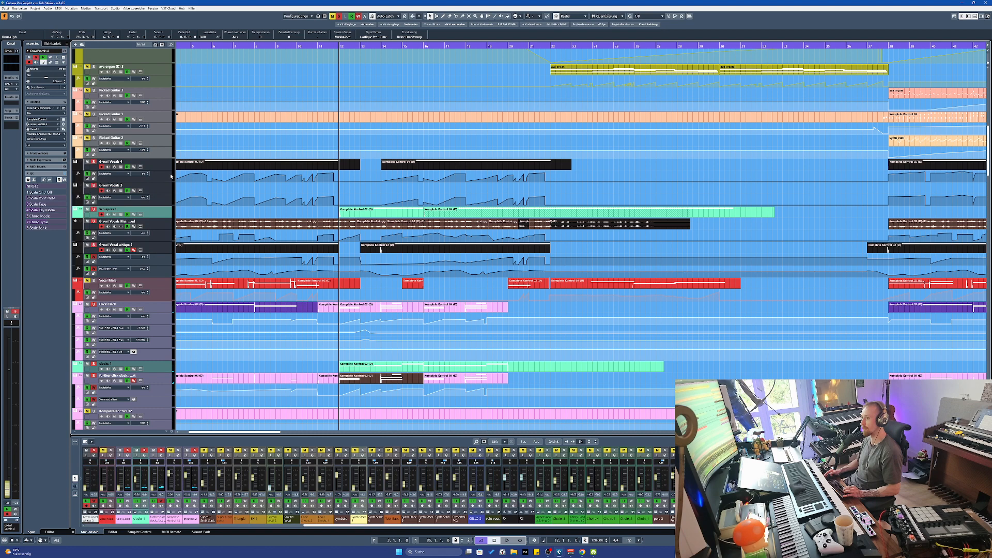
pyautogui.press('h')
pyautogui.press('h')
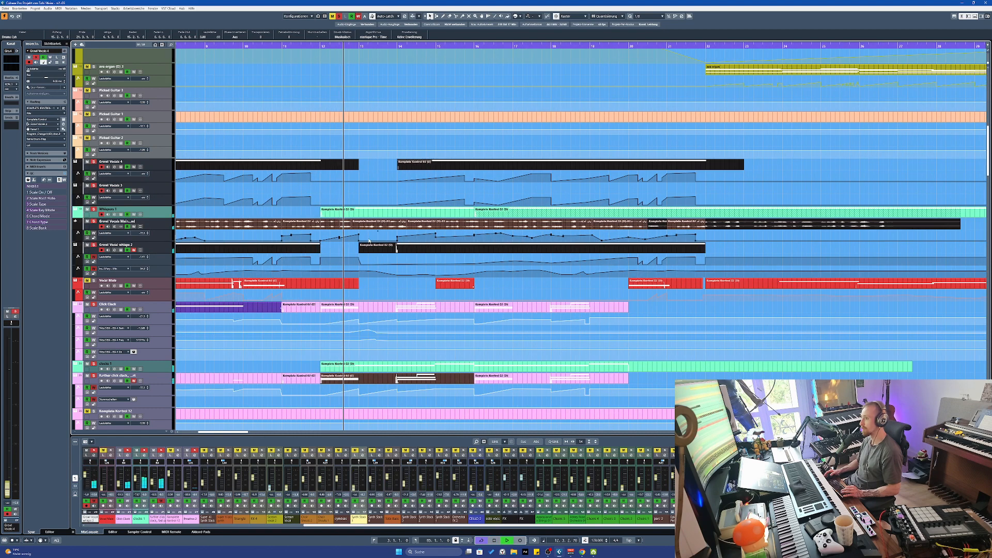
pyautogui.scroll(5, 397, 232)
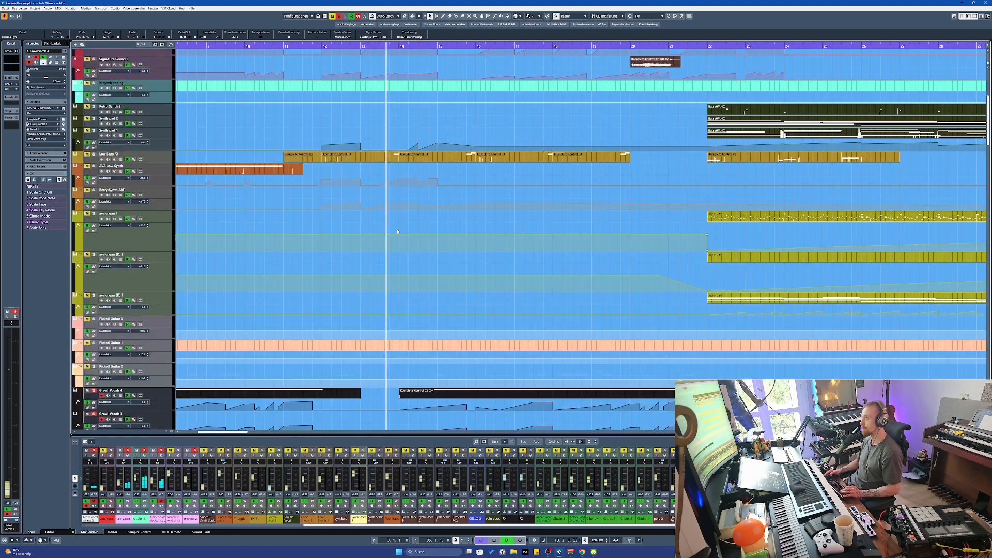
pyautogui.scroll(-7, 250, 166)
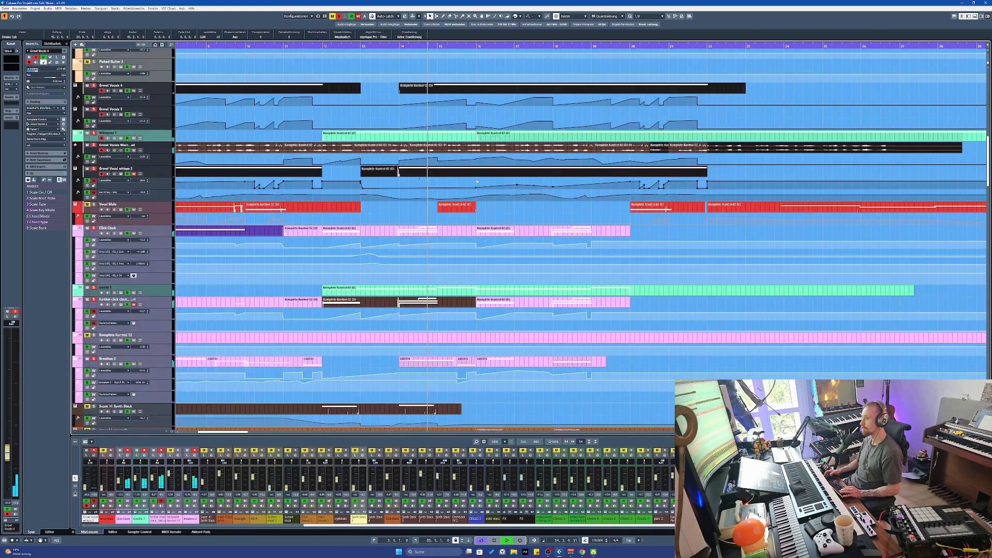
# Examine the growl, whisper and click-clack parts and their volume automation up to bar 22 during playback
pyautogui.press('g')
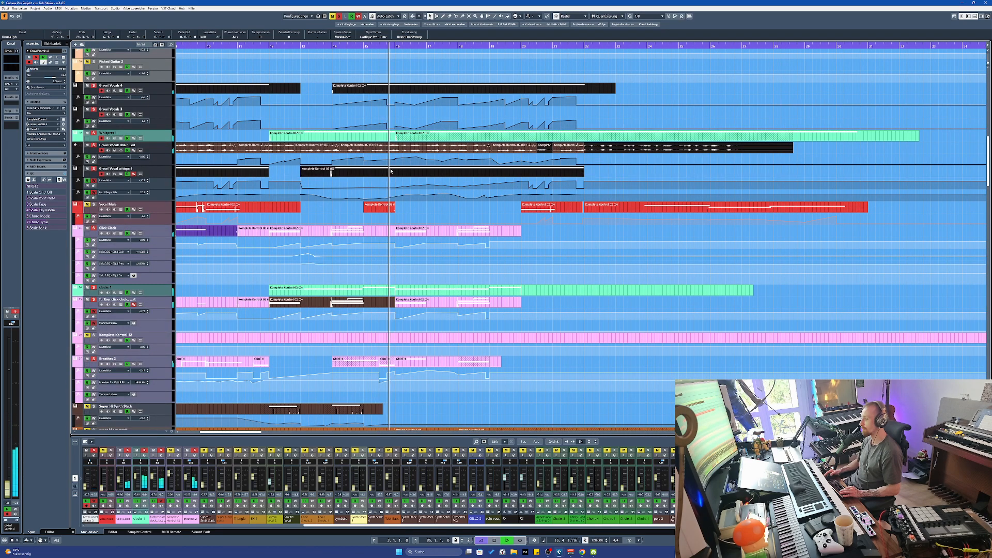
pyautogui.press('g')
pyautogui.press('g')
pyautogui.scroll(2, 459, 203)
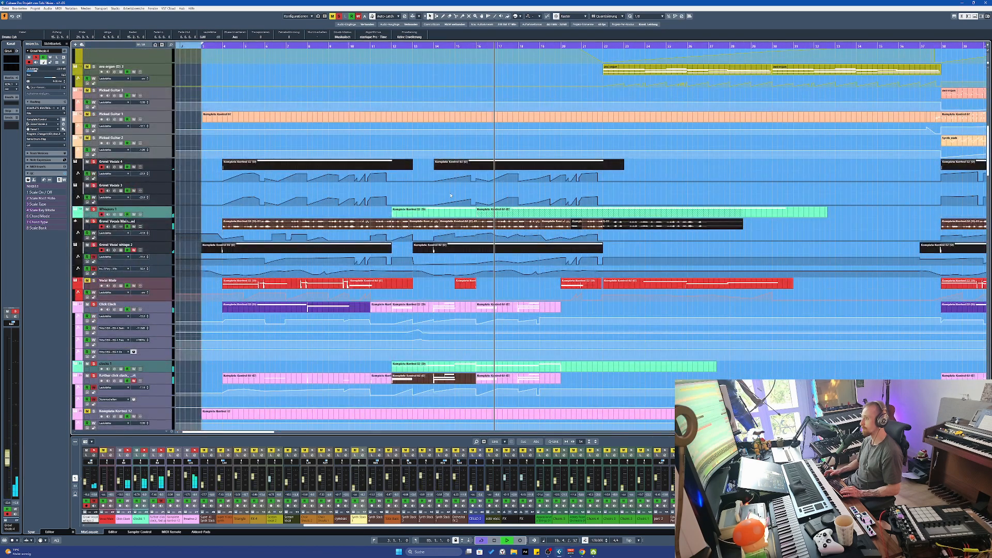
pyautogui.scroll(4, 459, 203)
pyautogui.scroll(-4, 476, 214)
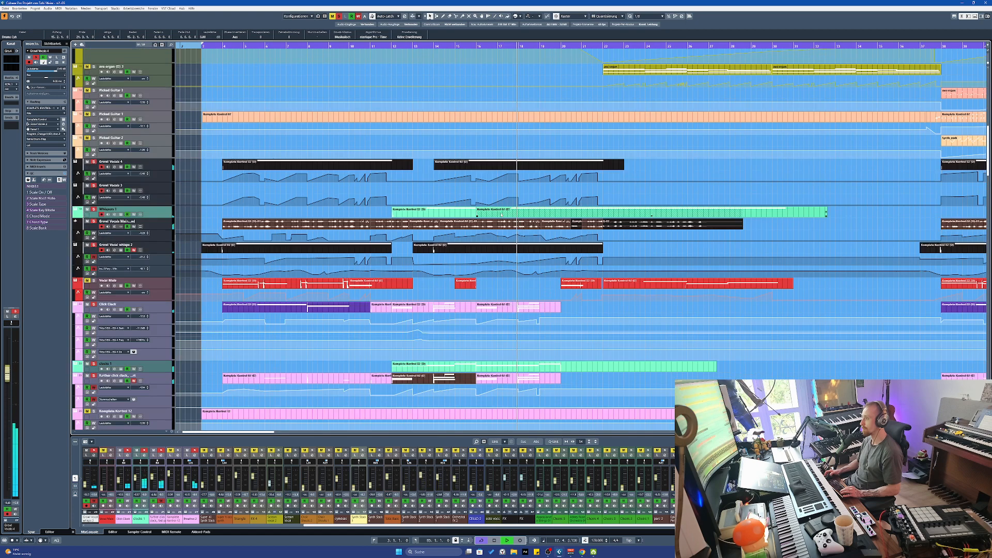
pyautogui.press('h')
pyautogui.hscroll(2, 499, 230)
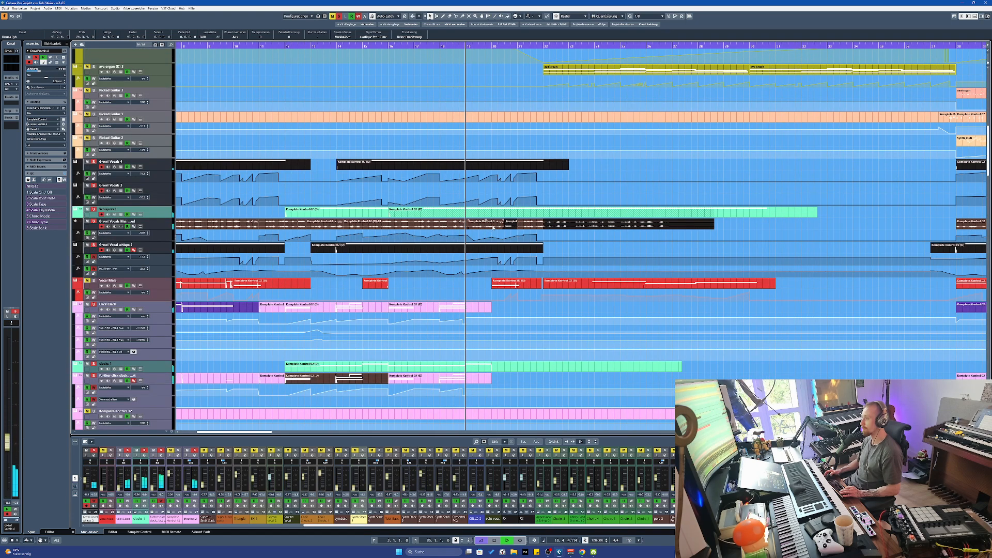
pyautogui.press('h')
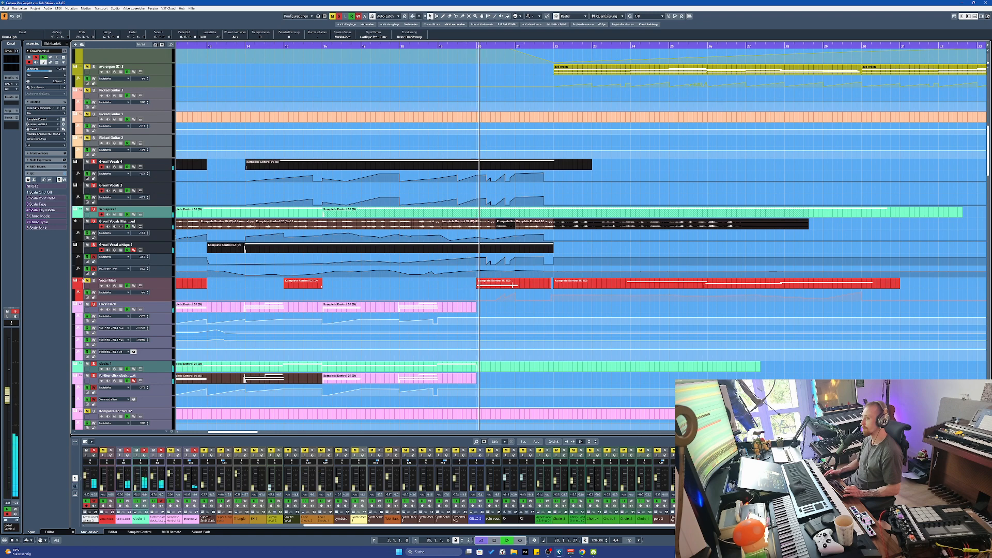
pyautogui.press('h')
pyautogui.press('g')
pyautogui.press('g')
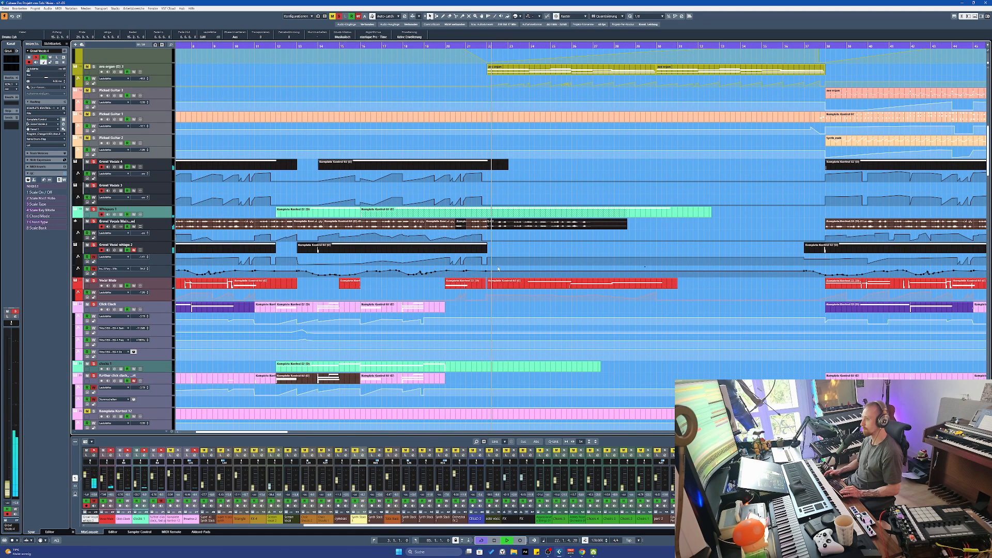
# Stop playback, find the Low Bass FX track, and add it to the solo for the section from bar 12
pyautogui.scroll(-5, 498, 268)
pyautogui.scroll(7, 458, 253)
pyautogui.scroll(5, 458, 253)
pyautogui.press('space')
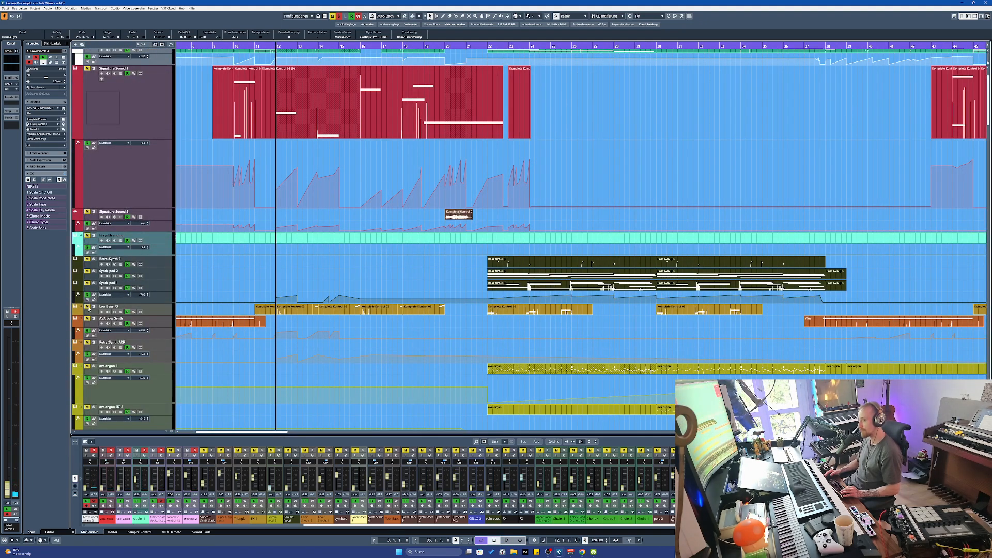
pyautogui.press('h')
pyautogui.press('h')
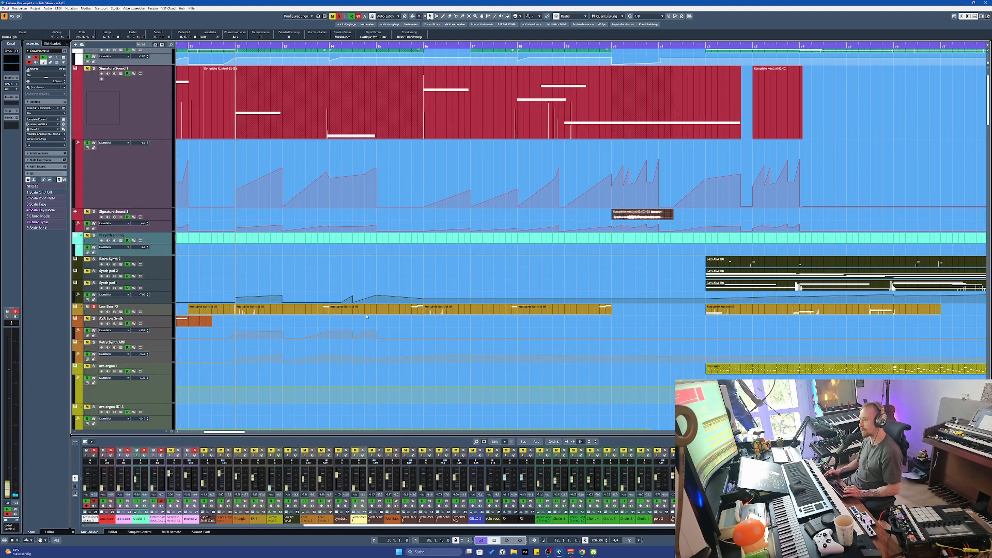
# Open the Low Bass FX part at bar 12 in the Key Editor, play its notes, and close the editor
pyautogui.doubleClick(274, 309)
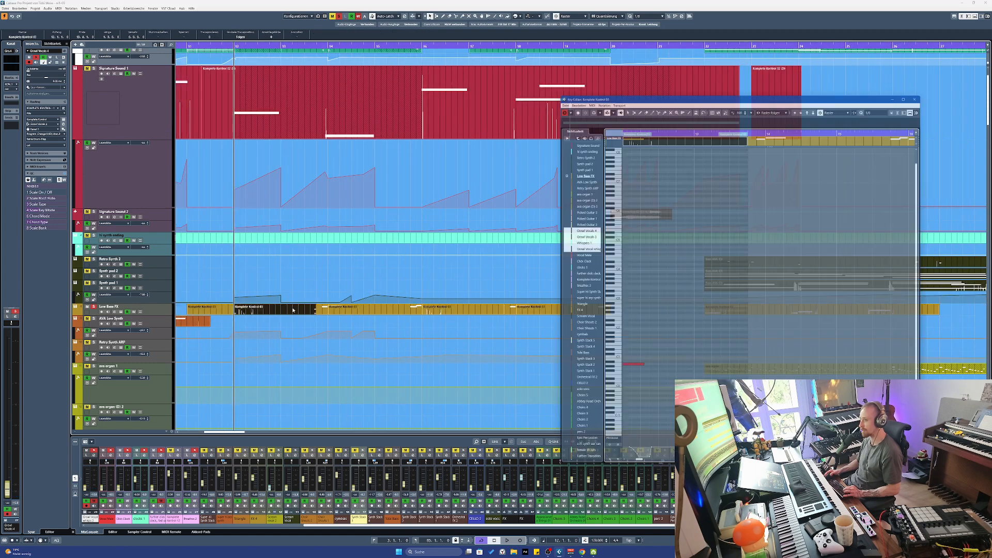
pyautogui.press('h')
pyautogui.press('h')
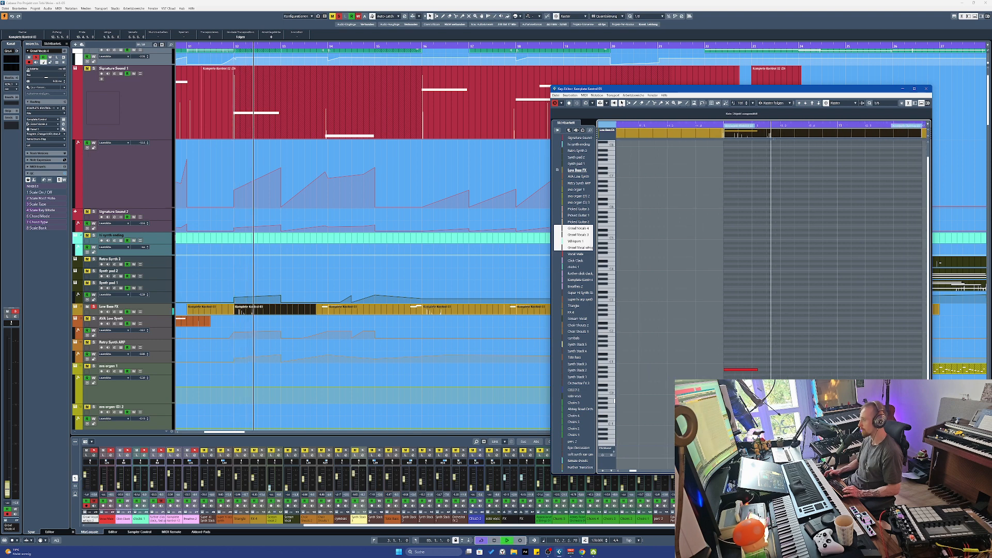
pyautogui.press('space')
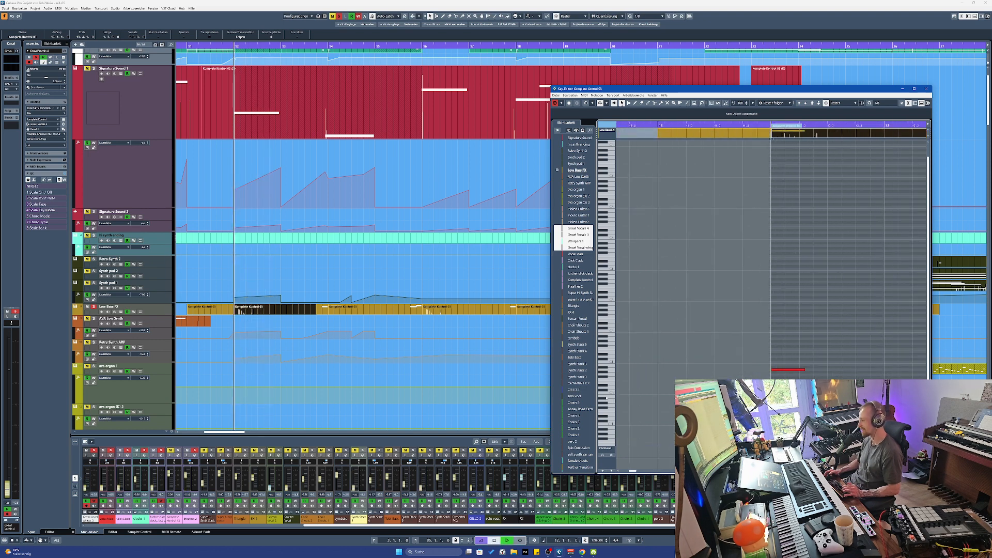
pyautogui.press('space')
pyautogui.press('Escape')
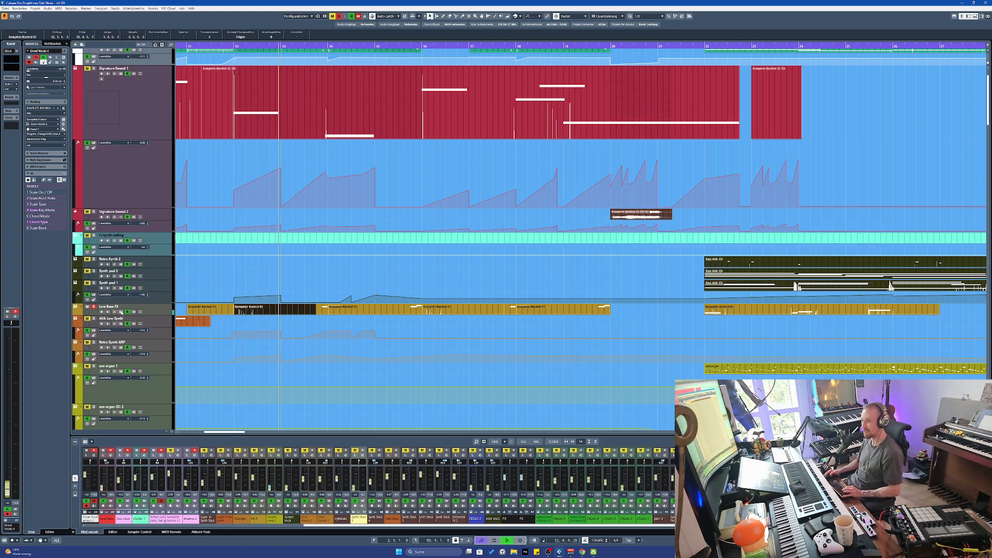
# Open the Low Bass FX track's Kinetic Toys instrument, follow the track's parts to bar 20 during playback, and stop
pyautogui.click(121, 312)
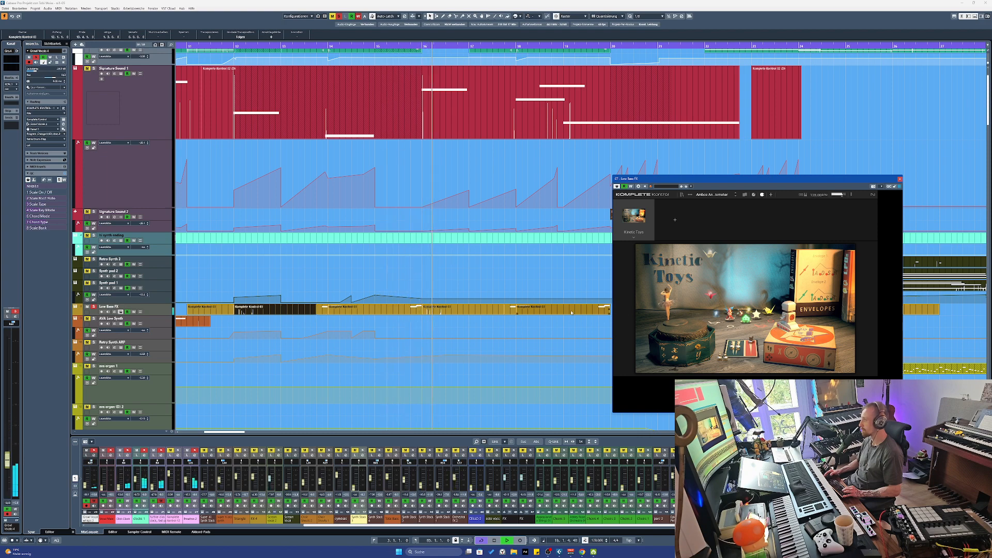
pyautogui.press('g')
pyautogui.press('g')
pyautogui.press('g')
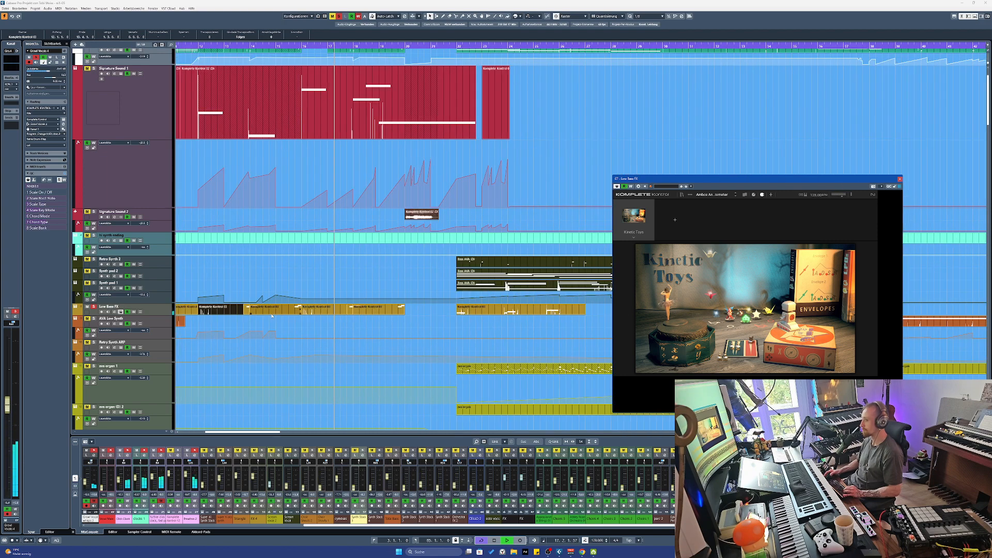
pyautogui.press('g')
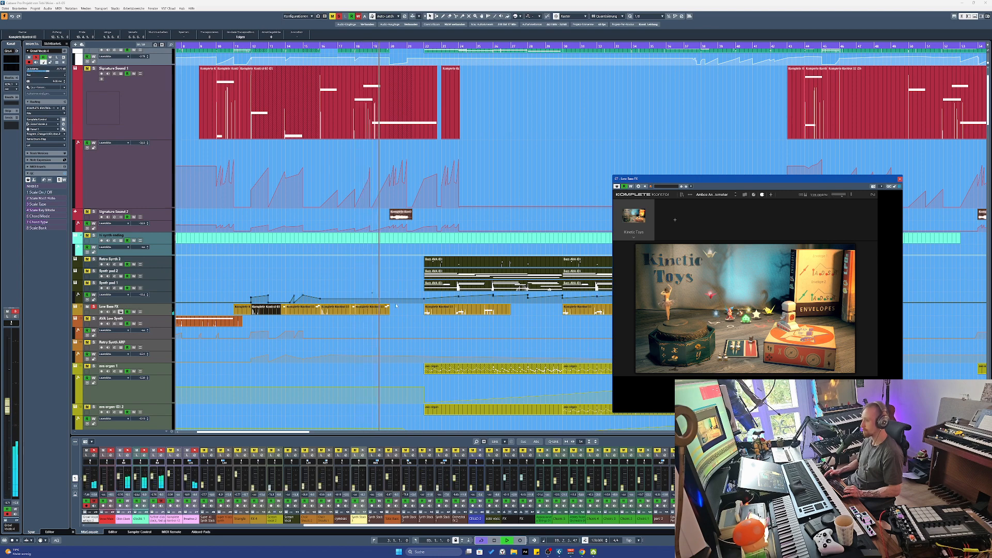
pyautogui.press('h')
pyautogui.press('h')
pyautogui.press('h')
pyautogui.press('space')
# Select the short Signature Sound 2 audio event at bar 20 and examine it up close
pyautogui.click(429, 214)
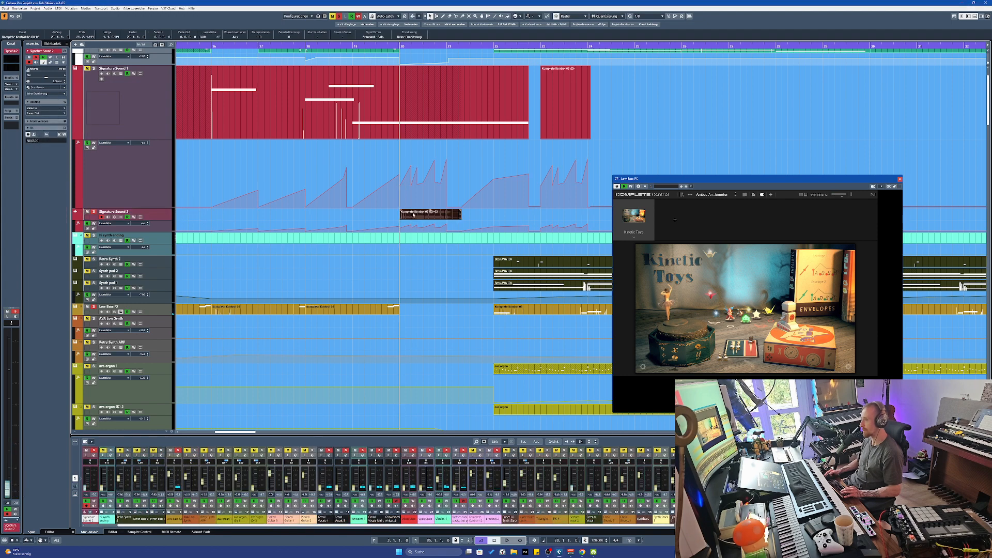
pyautogui.press('h')
pyautogui.press('h')
pyautogui.press('h')
pyautogui.press('g')
pyautogui.press('g')
pyautogui.press('g')
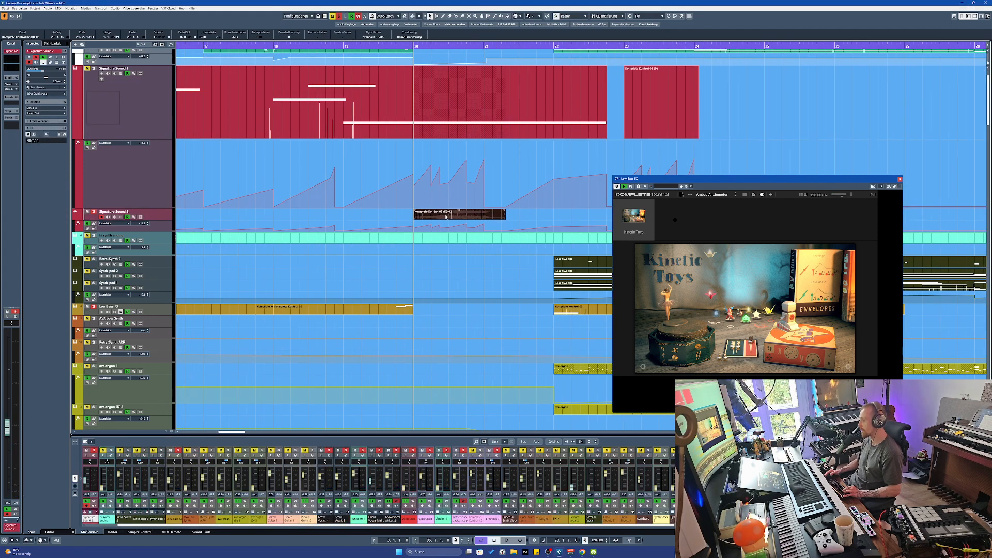
# Open the Signature Sound 2 event at bar 20 in the Sample Editor, view its waveform, and close the editor
pyautogui.scroll(2, 444, 217)
pyautogui.scroll(-4, 447, 222)
pyautogui.scroll(4, 449, 230)
pyautogui.doubleClick(448, 252)
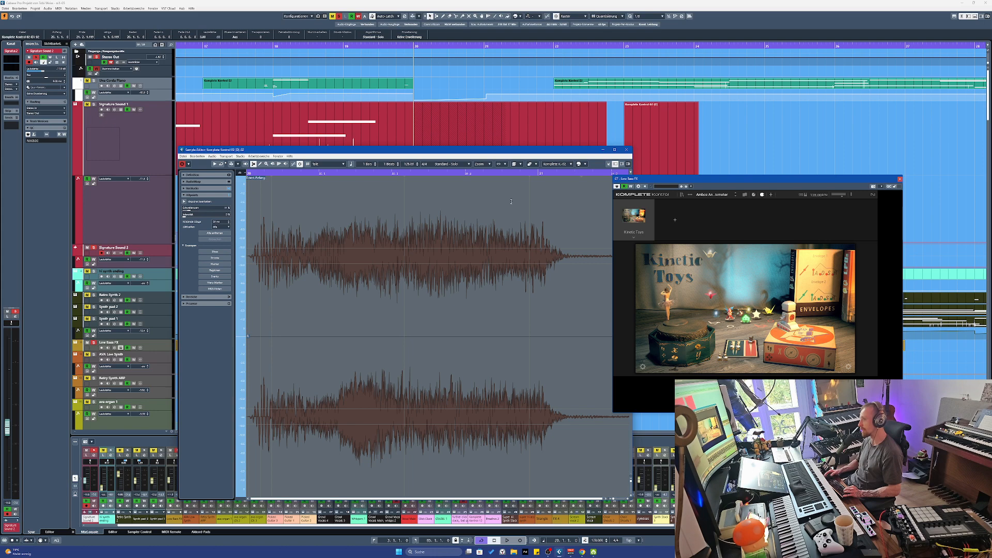
pyautogui.click(626, 151)
pyautogui.press('h')
pyautogui.press('h')
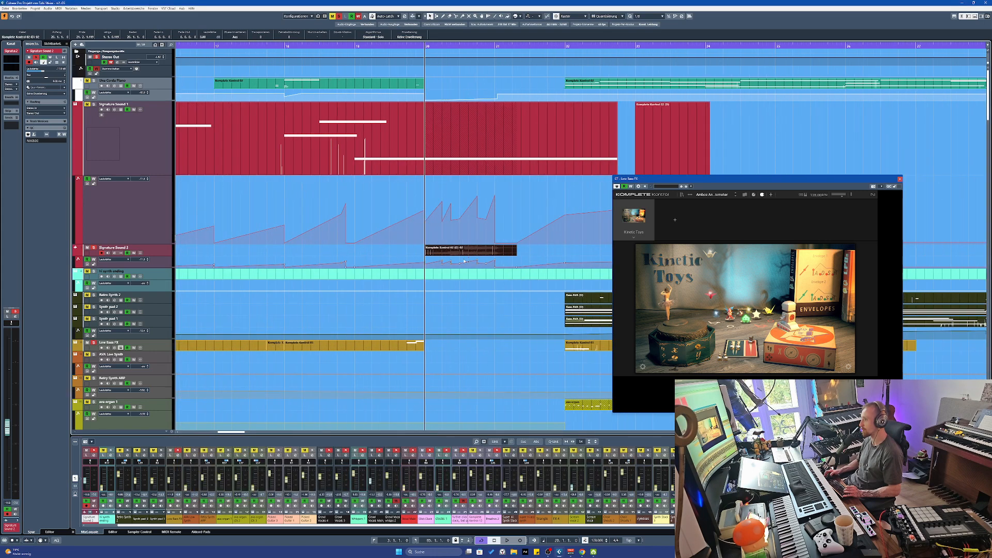
pyautogui.scroll(-2, 461, 255)
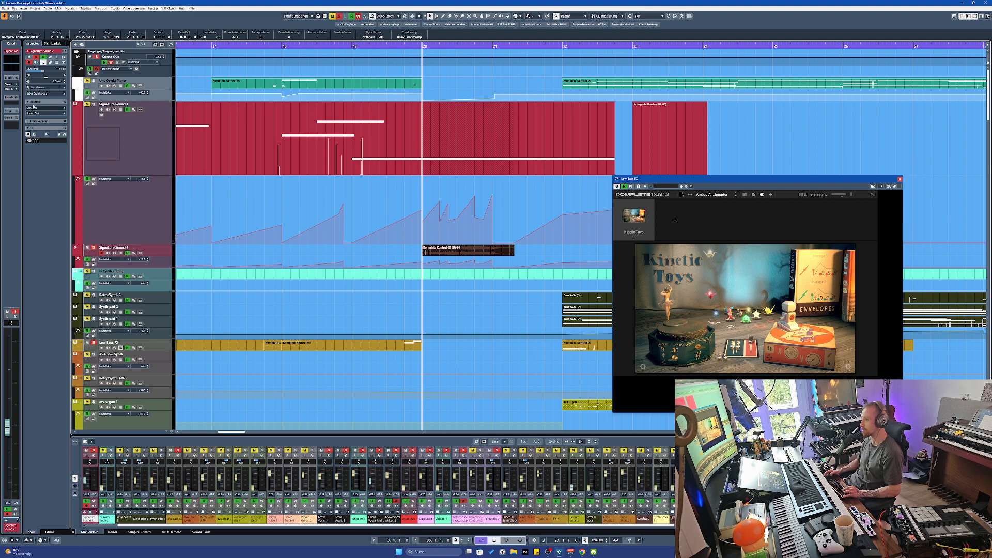
# Add the Signature Sound 1 and Una Corda Piano tracks to the solo, play the section from bar 20, and stop
pyautogui.click(342, 141)
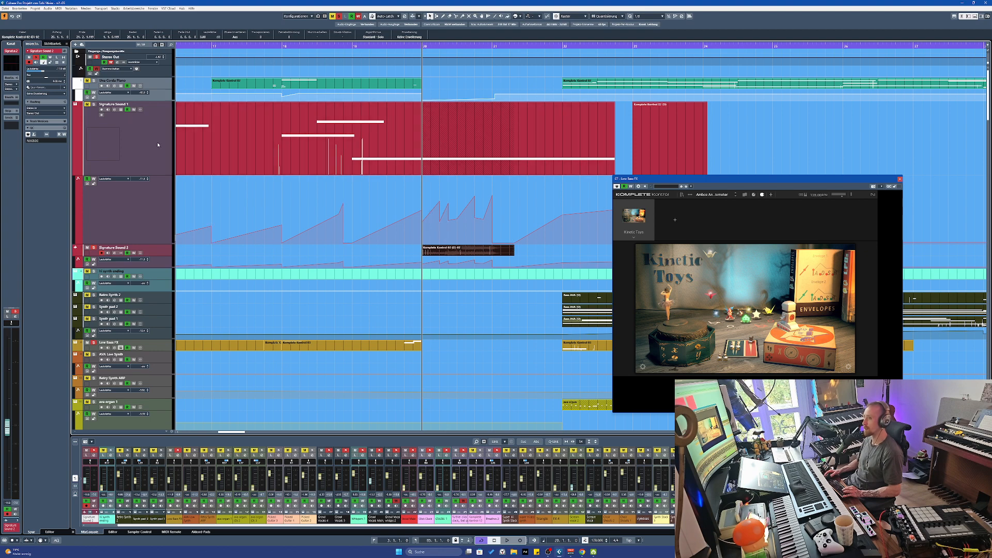
pyautogui.scroll(-2, 342, 141)
pyautogui.click(212, 83)
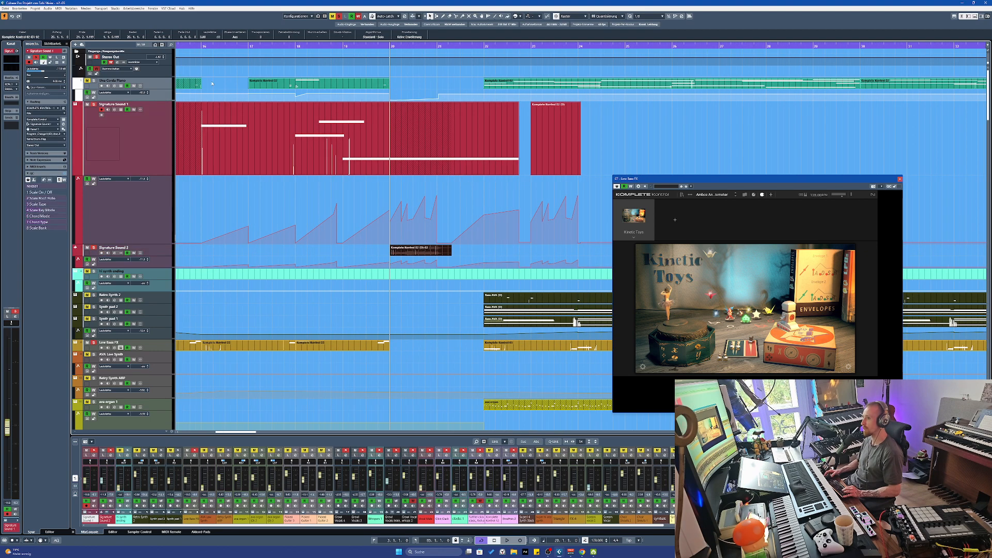
pyautogui.scroll(-2, 406, 148)
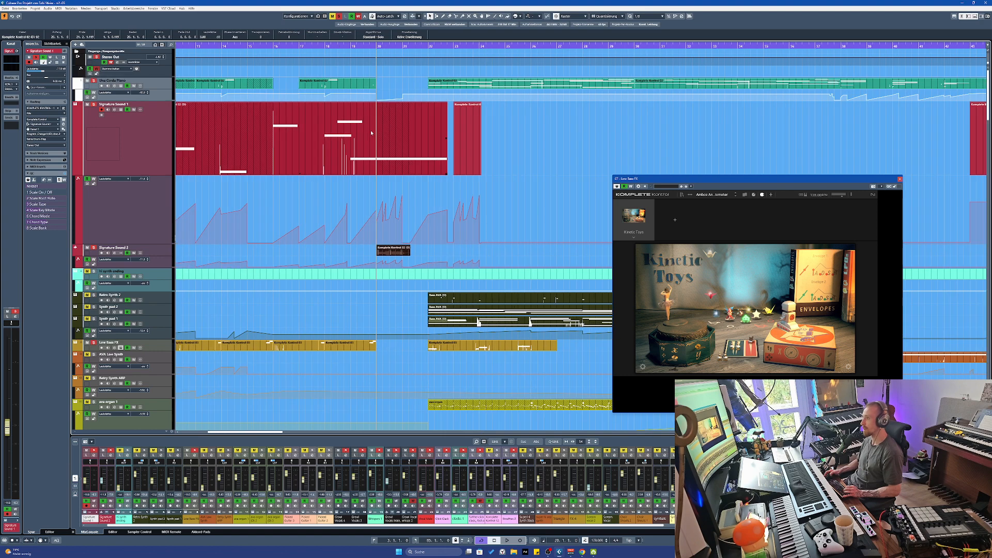
pyautogui.press('space')
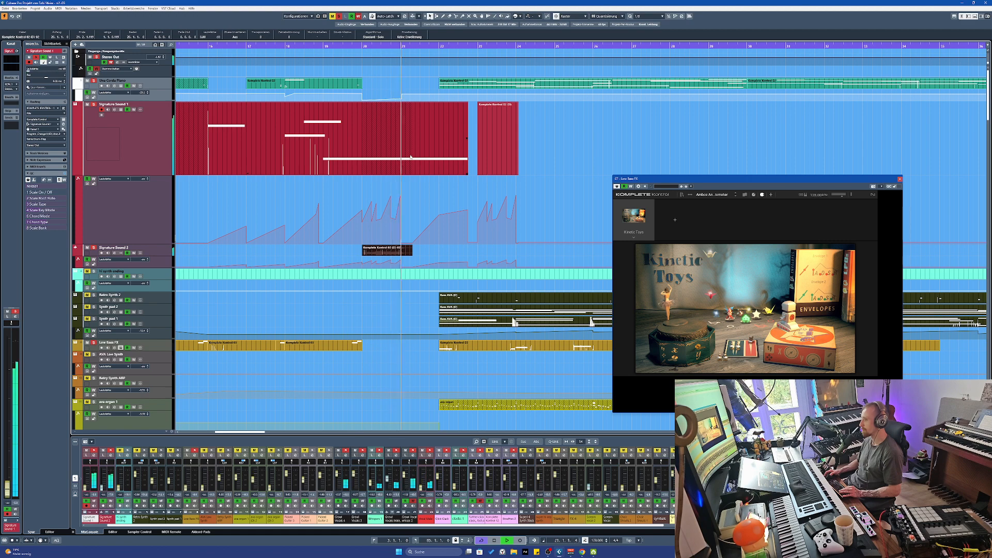
pyautogui.press('space')
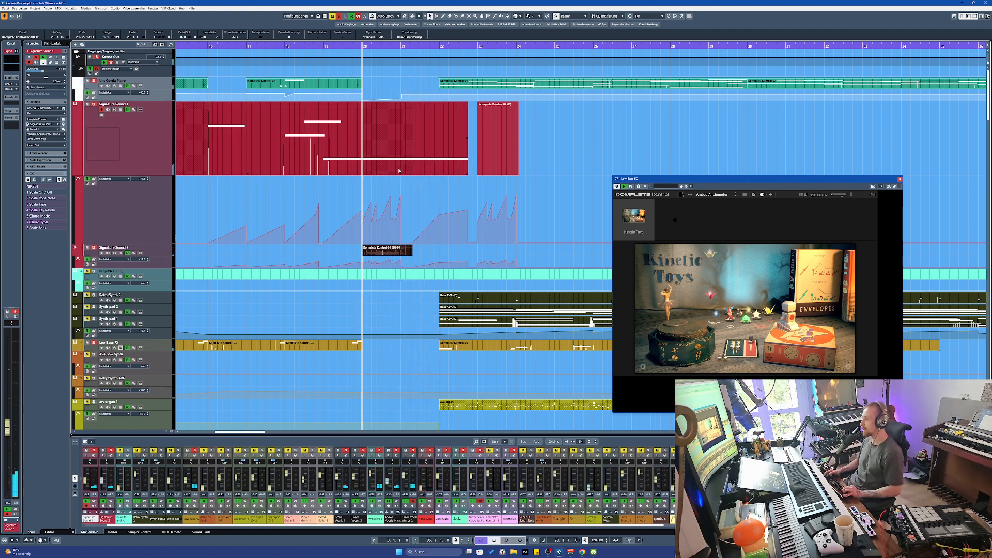
# Move the playhead to bar 11, select the long Signature Sound 1 part there, and examine its notes and volume automation
pyautogui.scroll(-1, 306, 91)
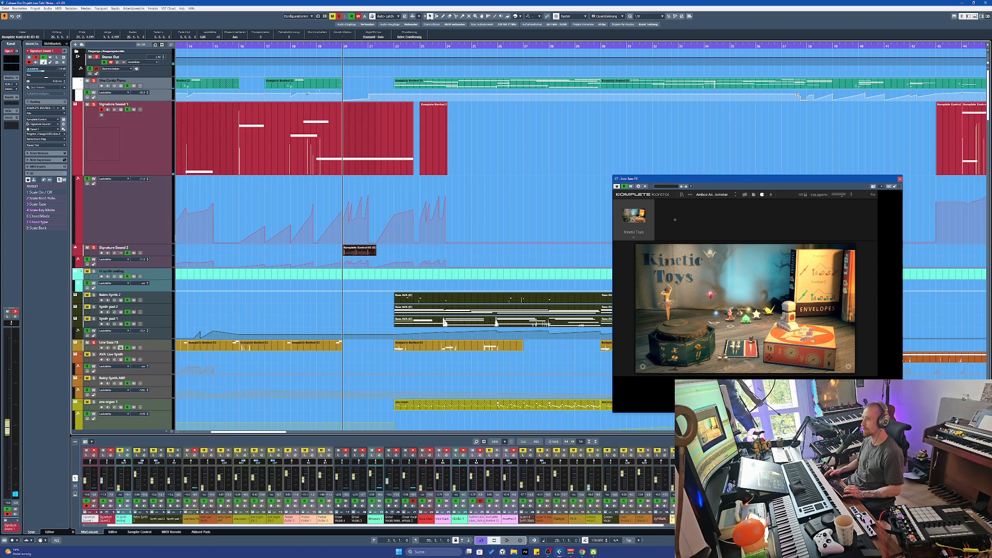
pyautogui.scroll(-1, 350, 107)
pyautogui.hscroll(-3, 351, 108)
pyautogui.click(272, 47)
pyautogui.scroll(-2, 508, 149)
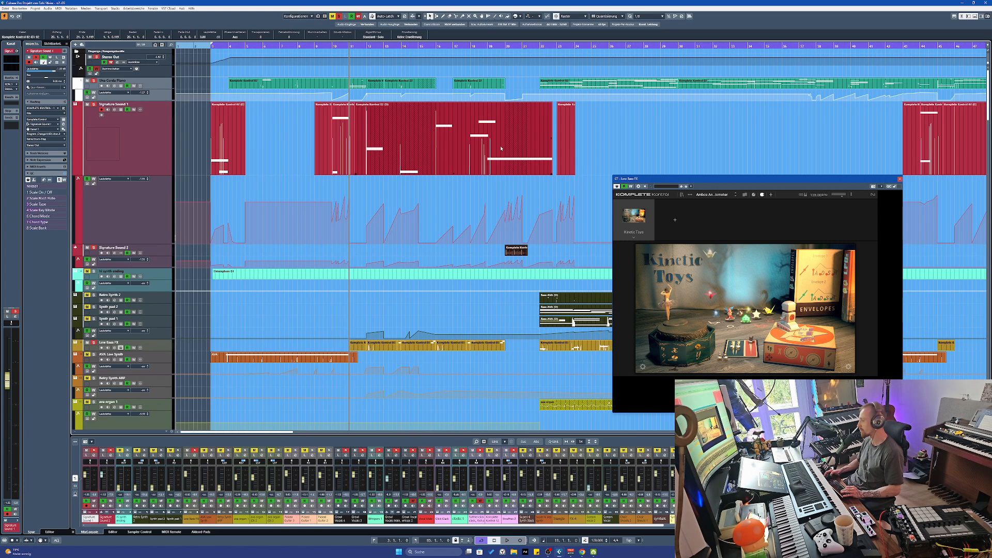
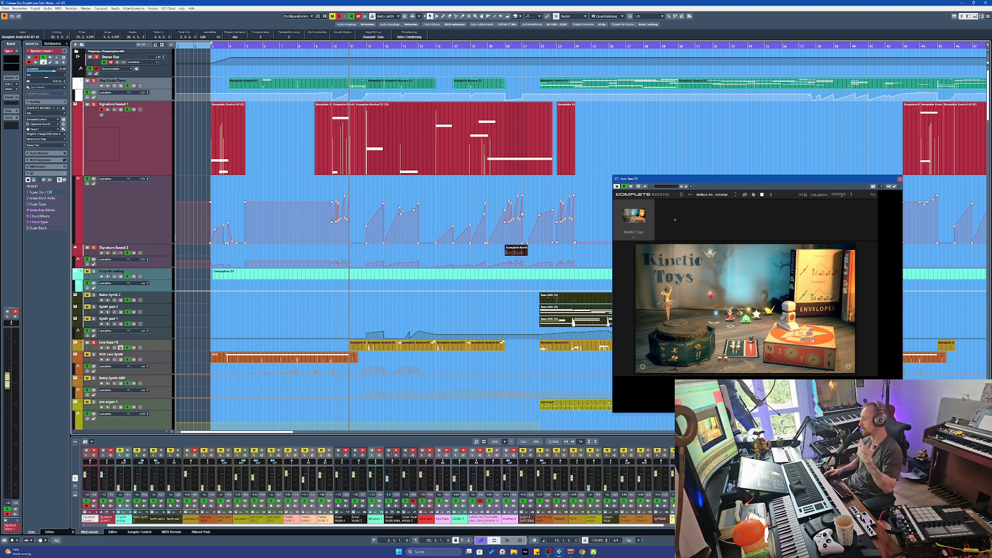
pyautogui.click(417, 158)
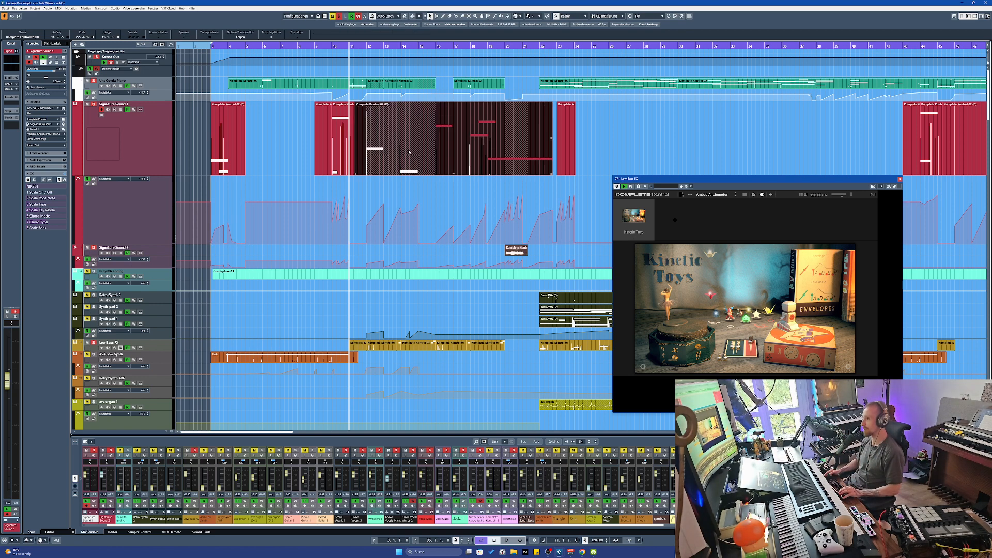
pyautogui.press('h')
pyautogui.press('h')
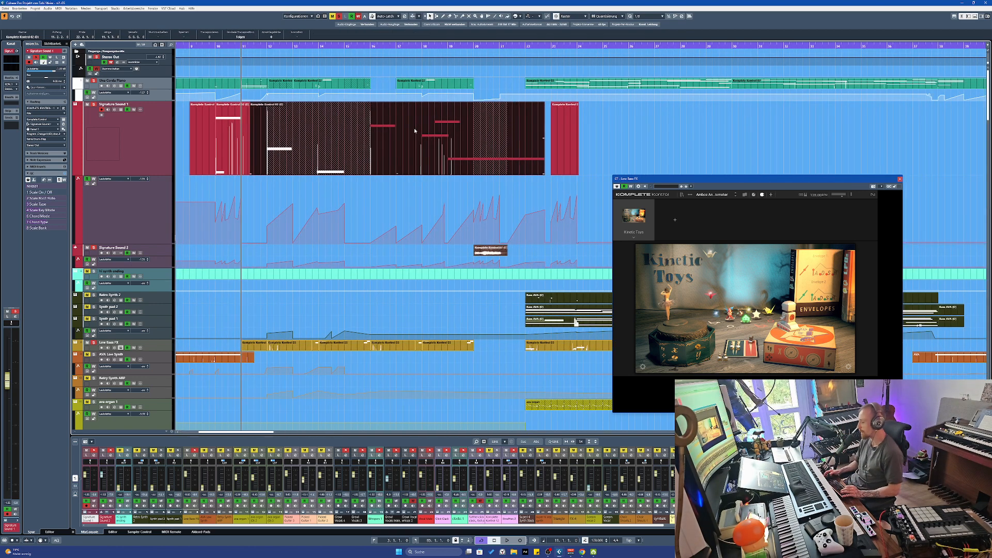
pyautogui.press('g')
pyautogui.press('g')
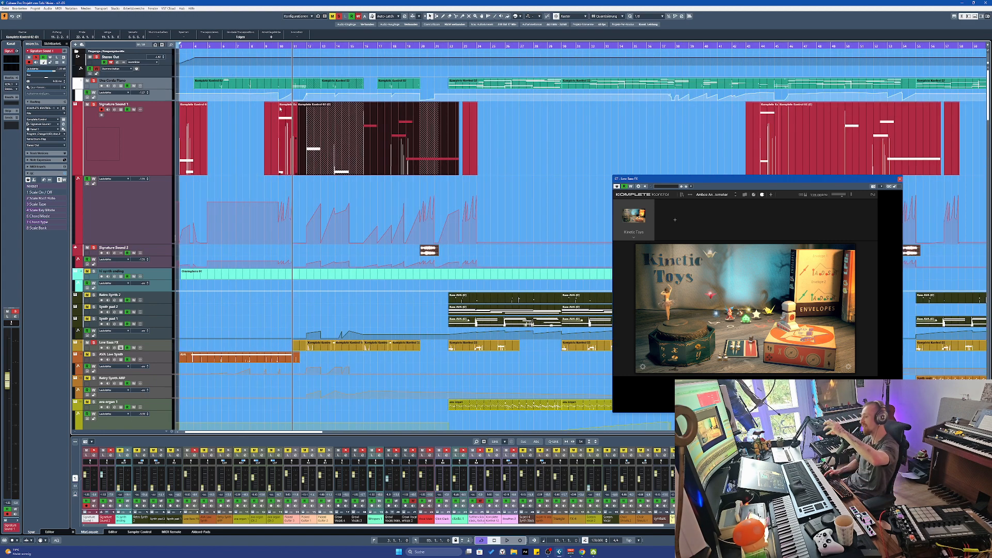
# Select the piano part at bar 22, clear the solo, and play the full arrangement from its beginning
pyautogui.click(498, 87)
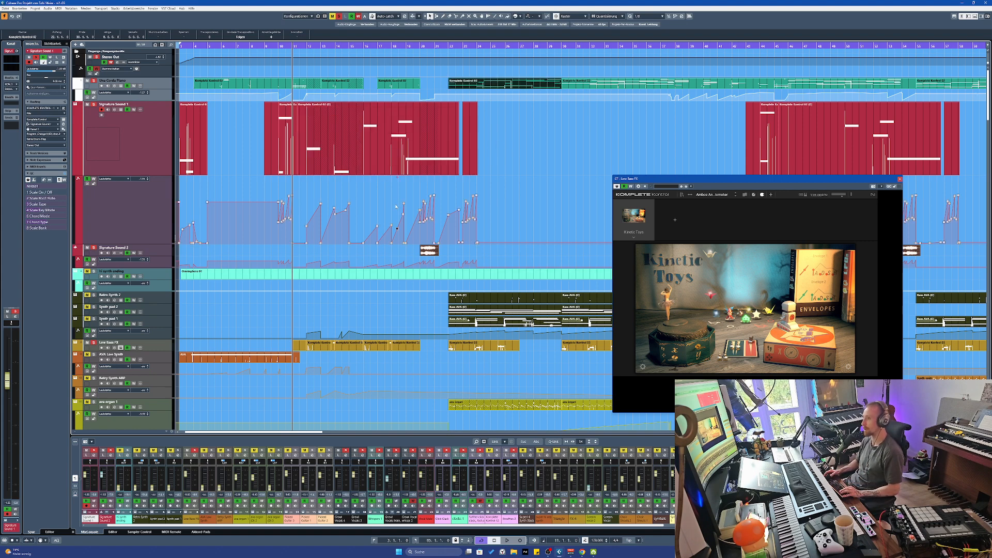
pyautogui.press('space')
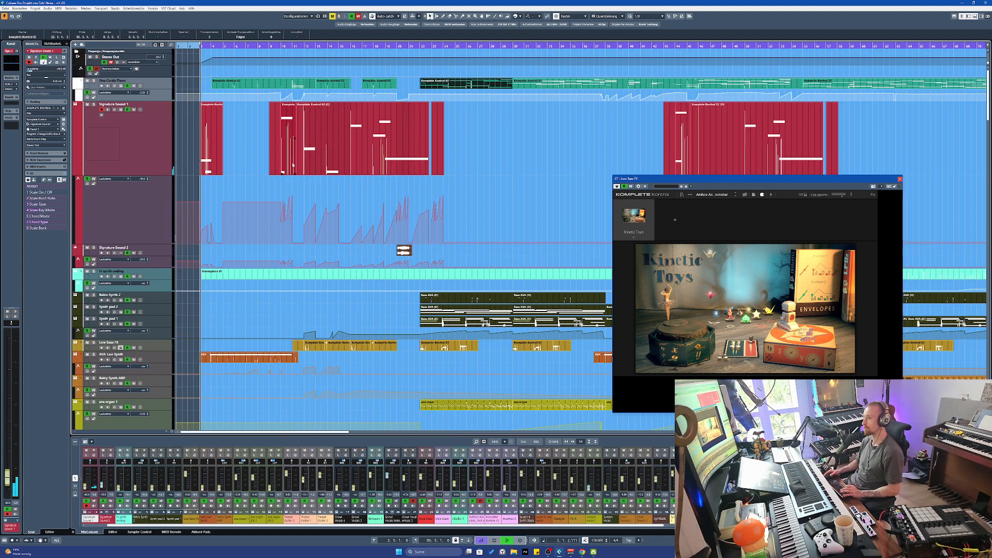
pyautogui.press('h')
pyautogui.press('h')
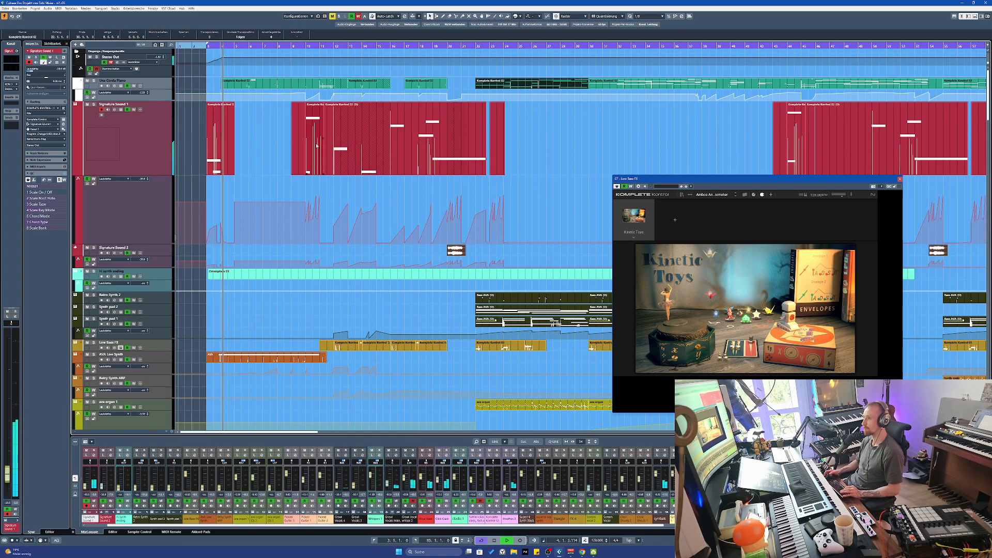
pyautogui.press('g')
# Open the parts in their editors during playback, and close the editor windows and the Kinetic Toys instrument
pyautogui.scroll(-10, 404, 278)
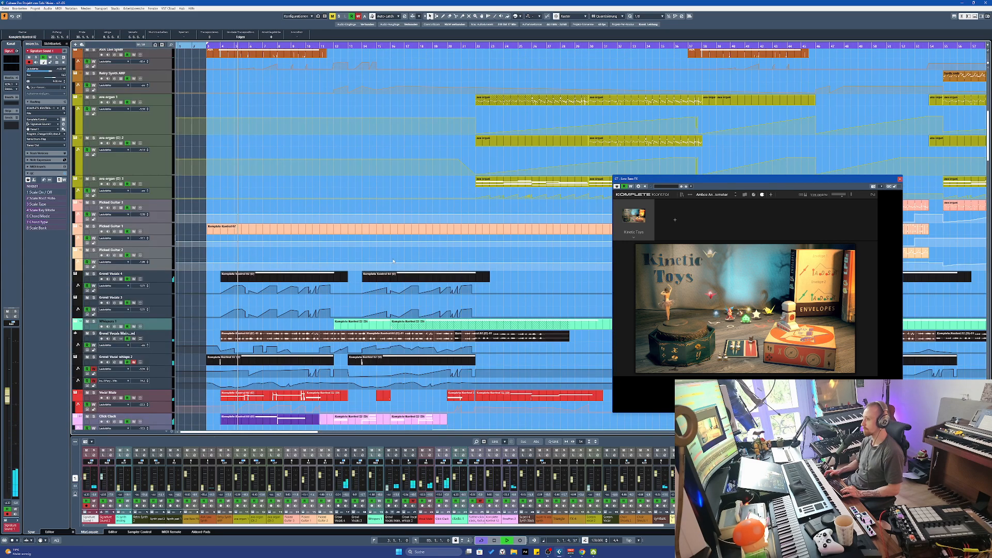
pyautogui.doubleClick(404, 278)
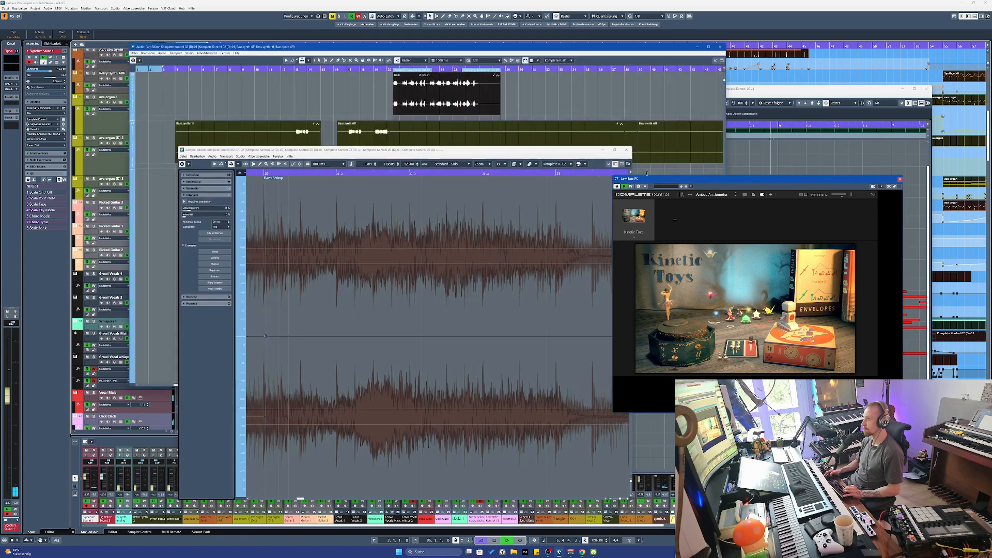
pyautogui.press('Return')
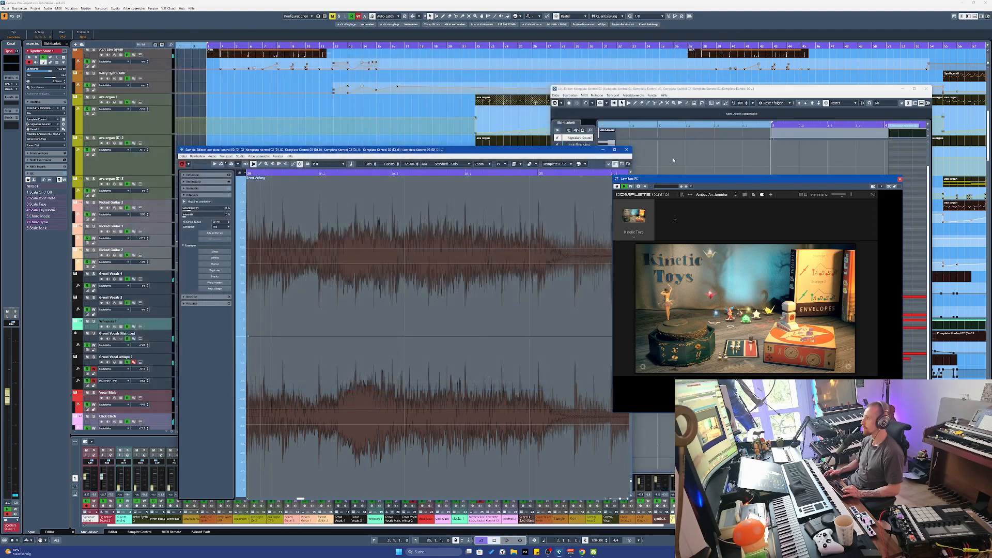
pyautogui.press('space')
pyautogui.press('space')
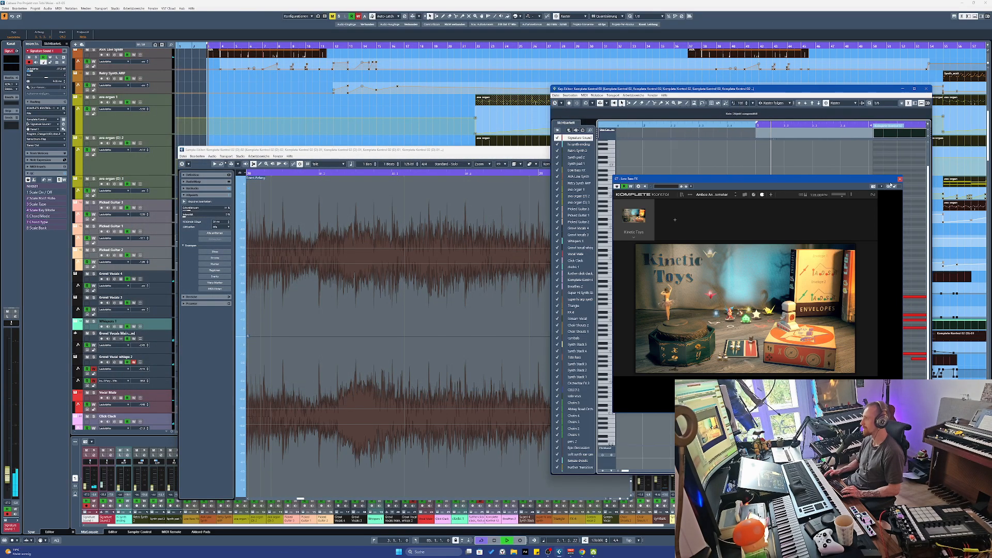
pyautogui.click(899, 180)
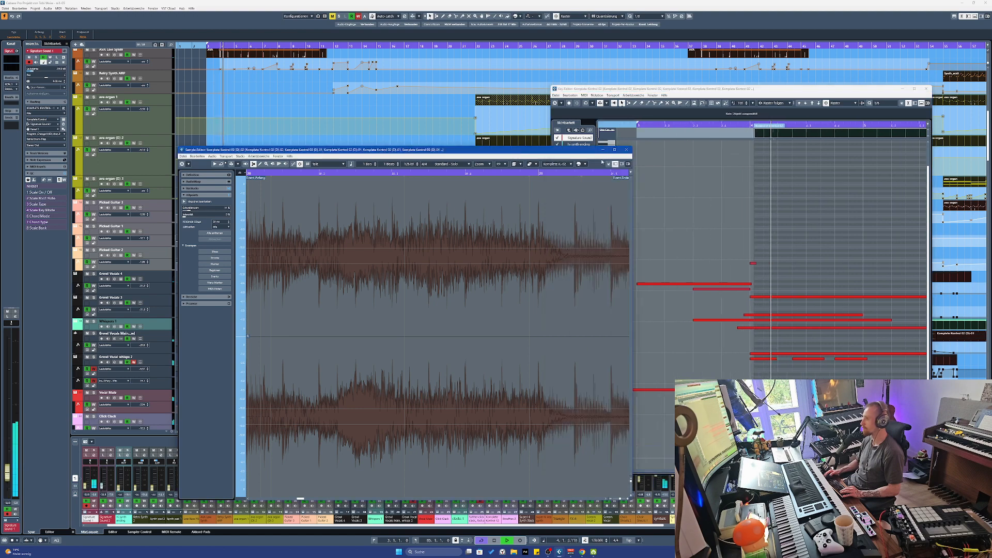
pyautogui.click(627, 150)
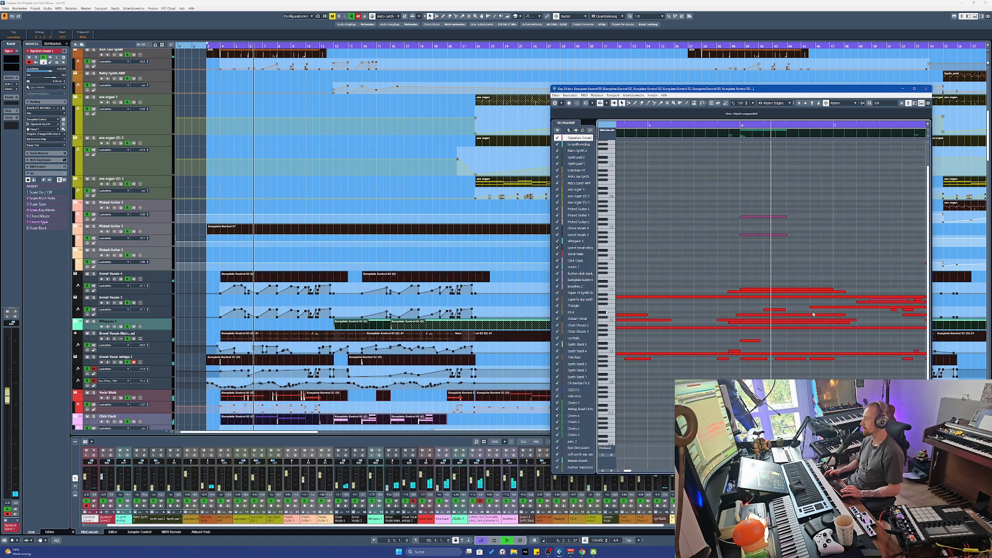
pyautogui.scroll(-10, 420, 362)
pyautogui.click(420, 288)
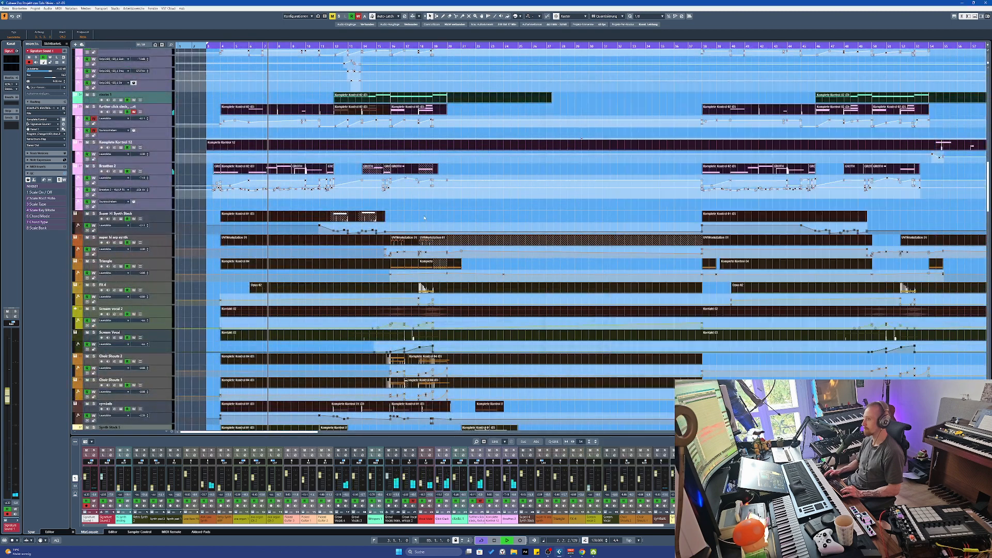
# Look through the synth stack, cello, orchestral and choir tracks while the full arrangement plays
pyautogui.scroll(-15, 425, 219)
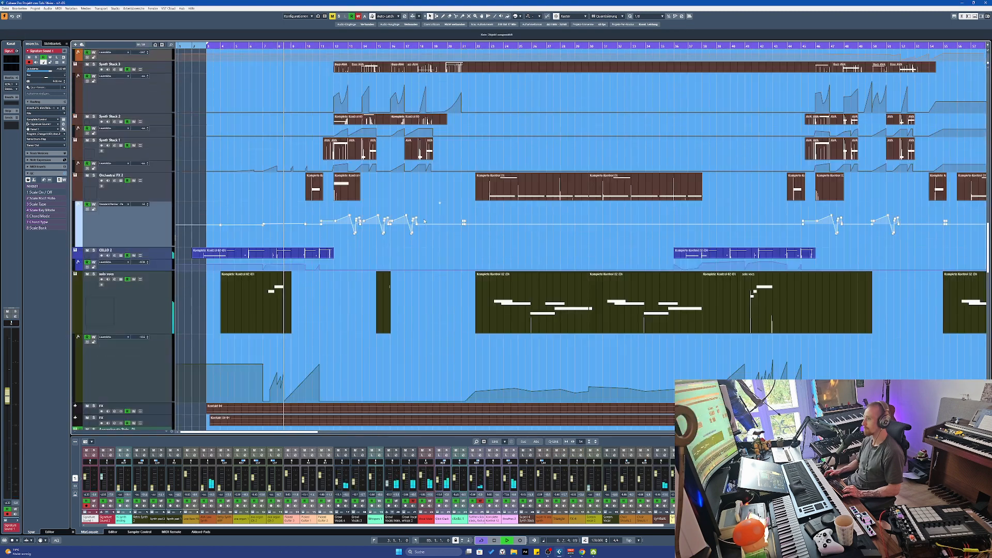
pyautogui.scroll(-6, 424, 221)
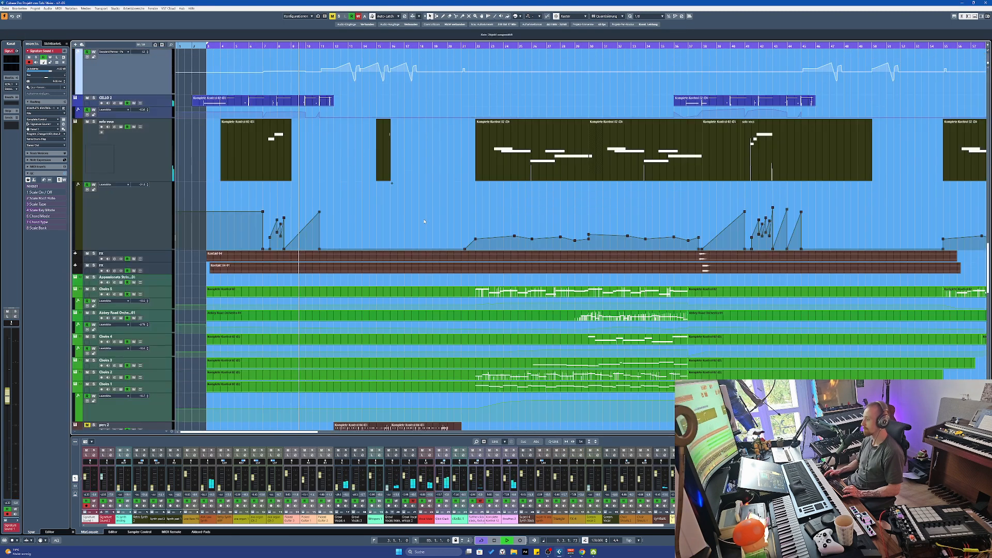
pyautogui.press('g')
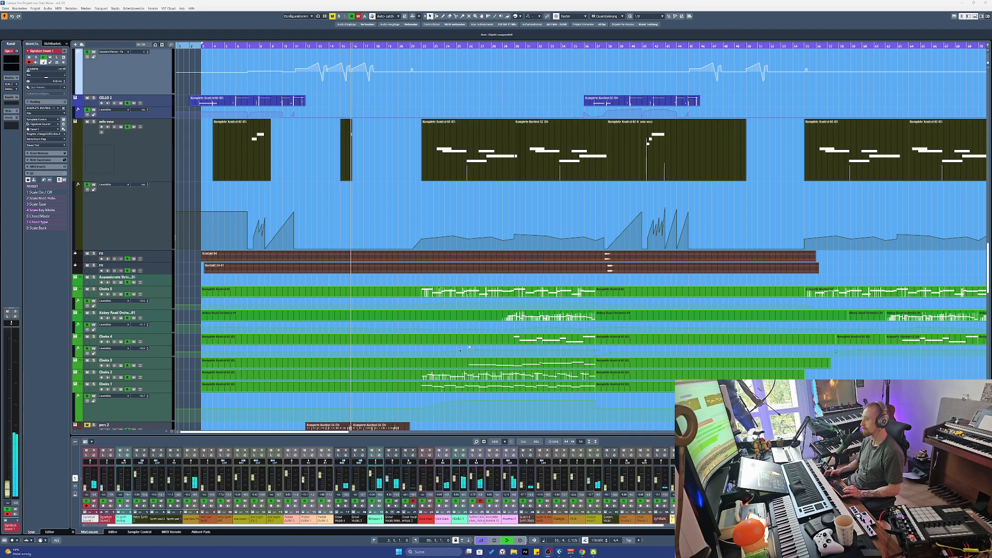
pyautogui.scroll(3, 410, 264)
pyautogui.scroll(15, 411, 264)
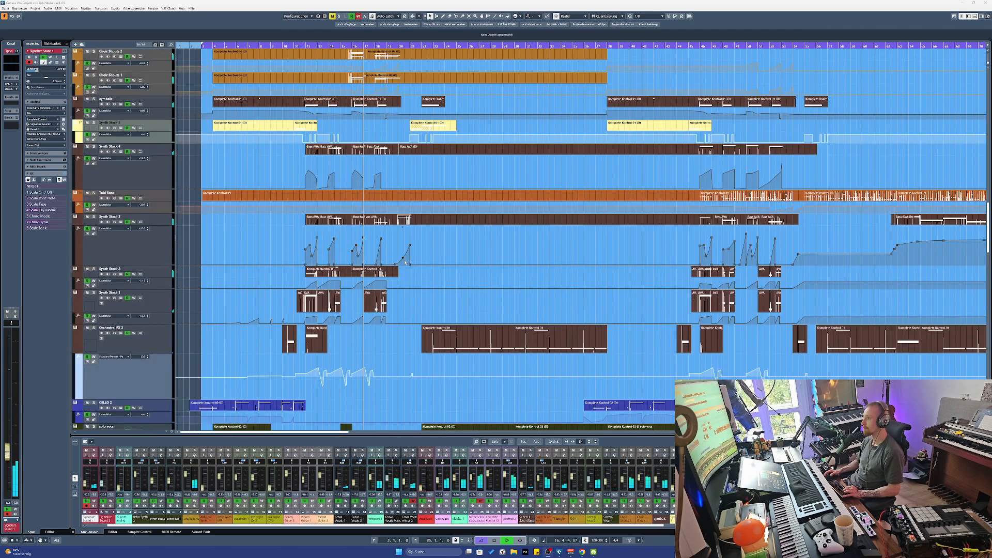
pyautogui.scroll(-5, 384, 245)
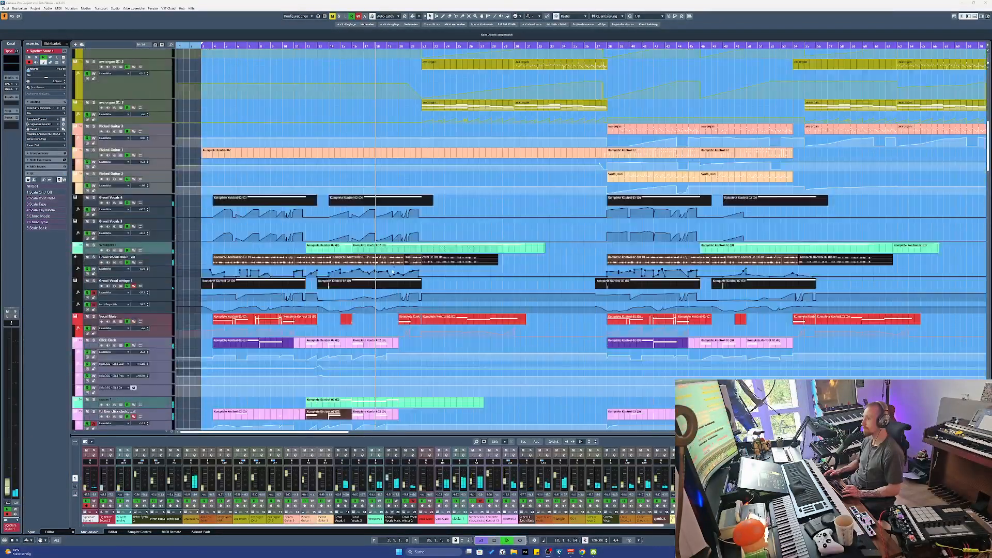
# Select the super hi arp synth part at bar 18 and stop playback
pyautogui.click(384, 241)
pyautogui.keyDown('ctrl'); pyautogui.scroll(2, 384, 245); pyautogui.keyUp('ctrl')
pyautogui.keyDown('ctrl'); pyautogui.scroll(1, 384, 245); pyautogui.keyUp('ctrl')
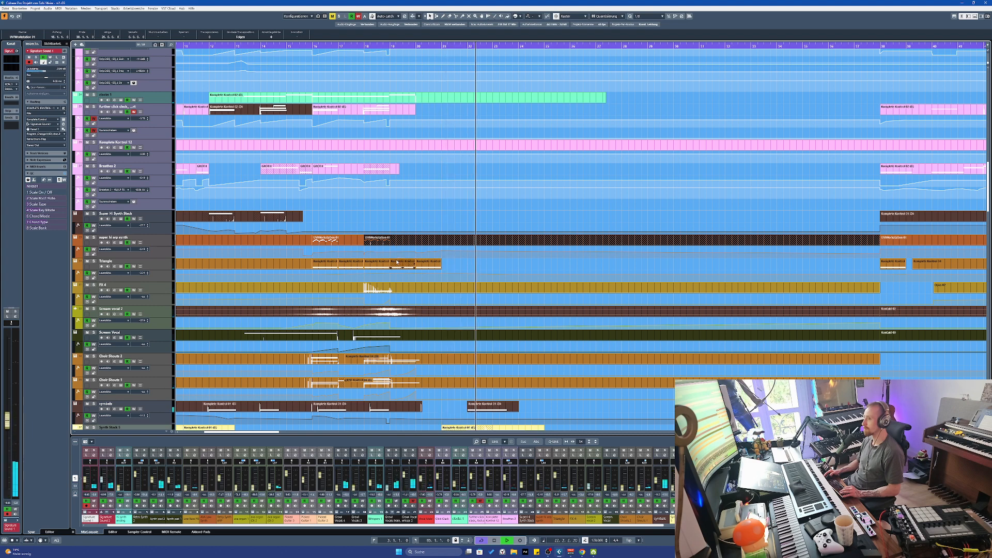
pyautogui.scroll(-3, 398, 263)
pyautogui.press('space')
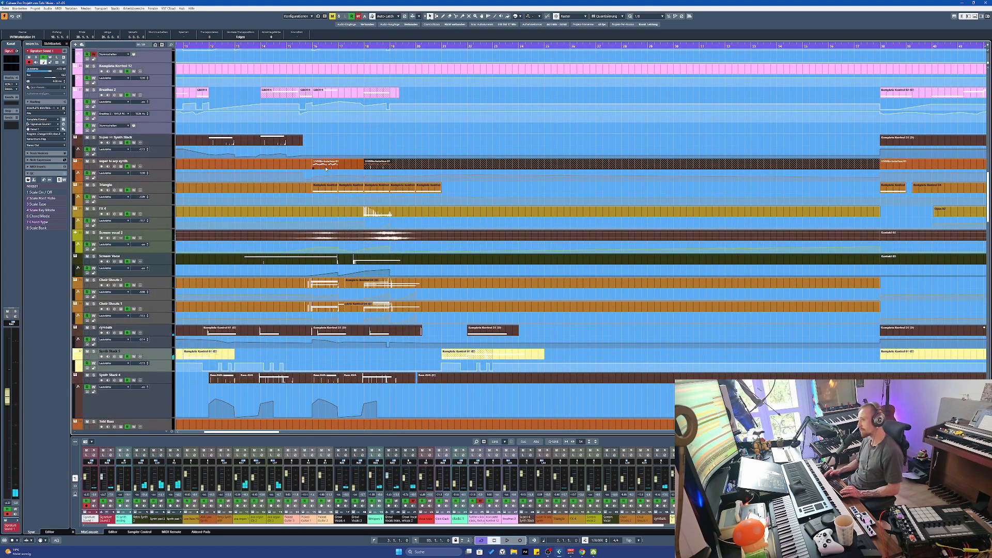
# Select the super hi arp synth part at bar 16 and move the playhead to its start
pyautogui.scroll(-2, 330, 176)
pyautogui.press('l')
pyautogui.press('h')
pyautogui.press('h')
pyautogui.press('h')
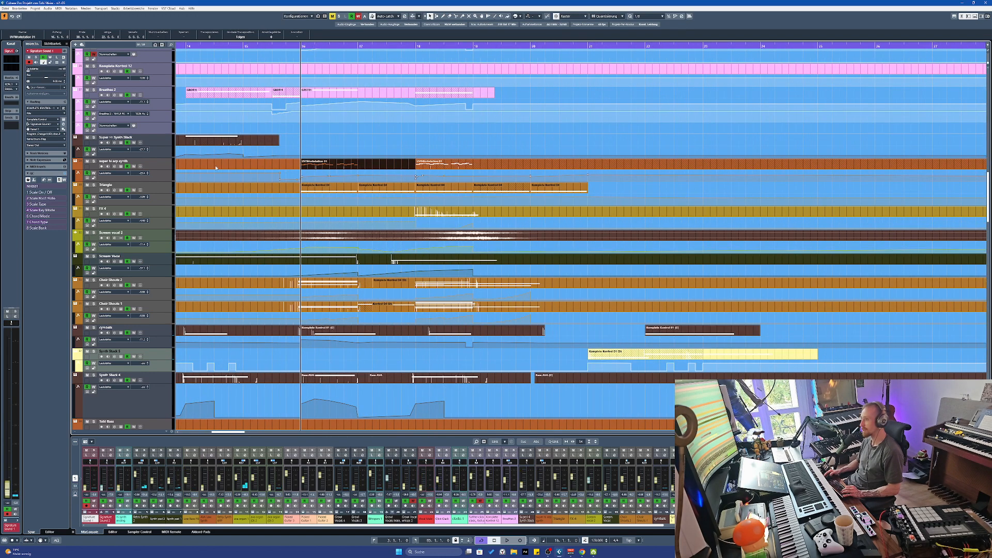
# Select and enlarge the super hi arp synth track, examine its notes from bar 16, and solo the track
pyautogui.click(164, 171)
pyautogui.press('g')
pyautogui.press('g')
pyautogui.press('g')
pyautogui.press('g')
pyautogui.press('g')
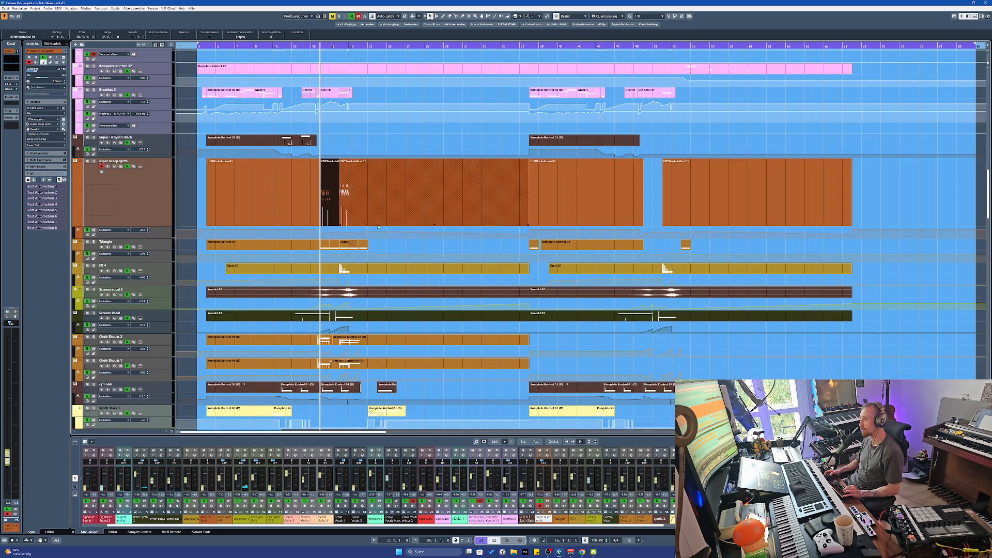
pyautogui.press('h')
pyautogui.press('h')
pyautogui.press('h')
pyautogui.press('h')
pyautogui.press('h')
pyautogui.press('h')
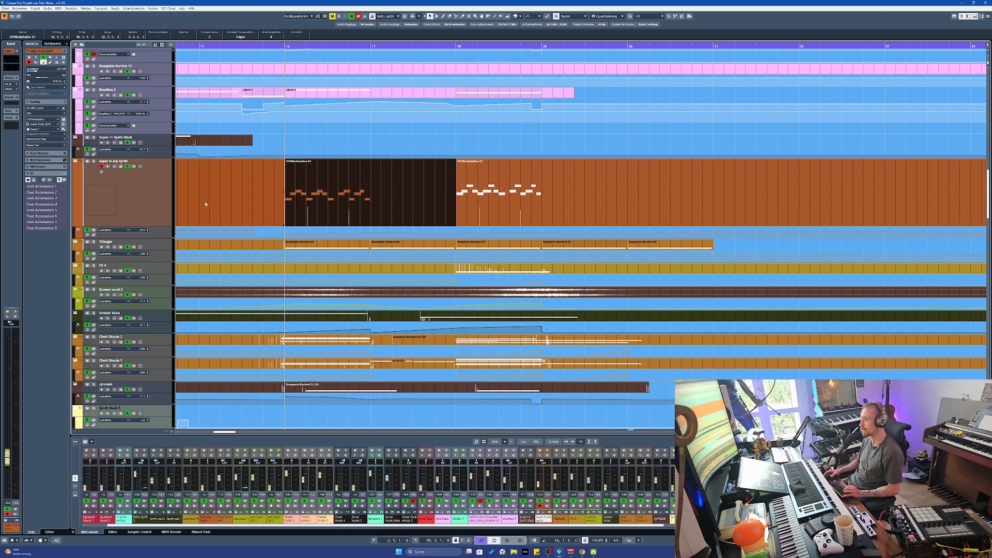
pyautogui.press('s')
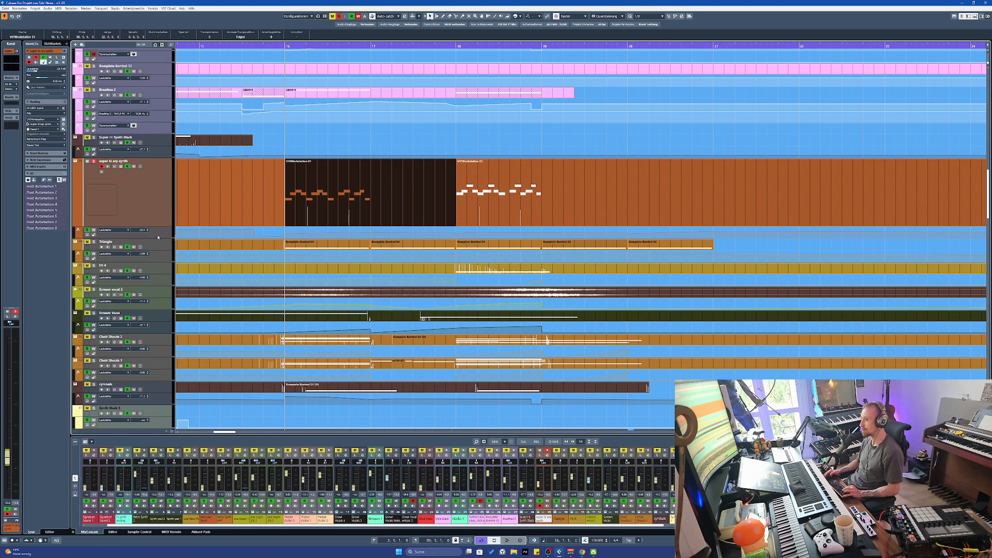
# Enlarge the super hi arp synth's volume automation lane and play the soloed part briefly from bar 16
pyautogui.moveTo(155, 241); pyautogui.dragTo(154, 281)
pyautogui.press('g')
pyautogui.press('g')
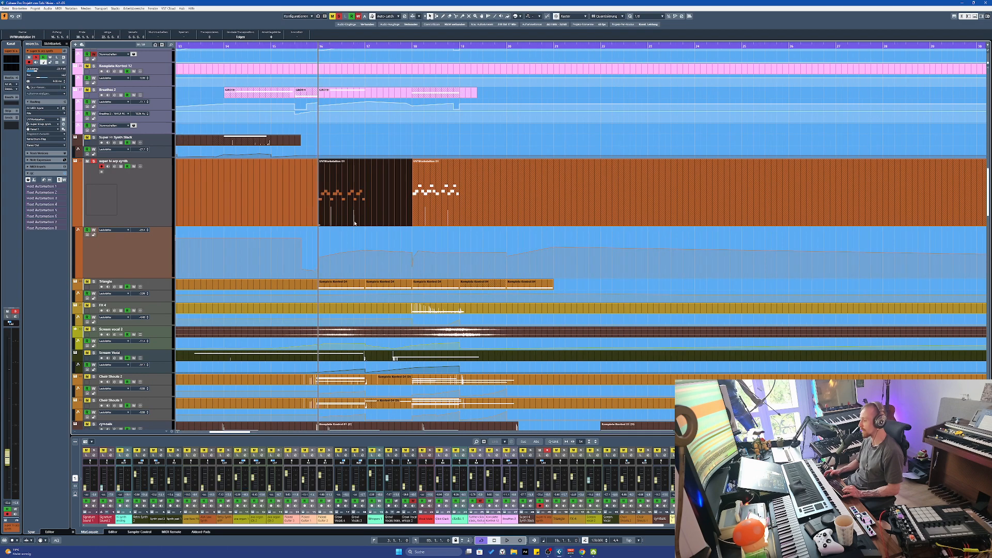
pyautogui.press('space')
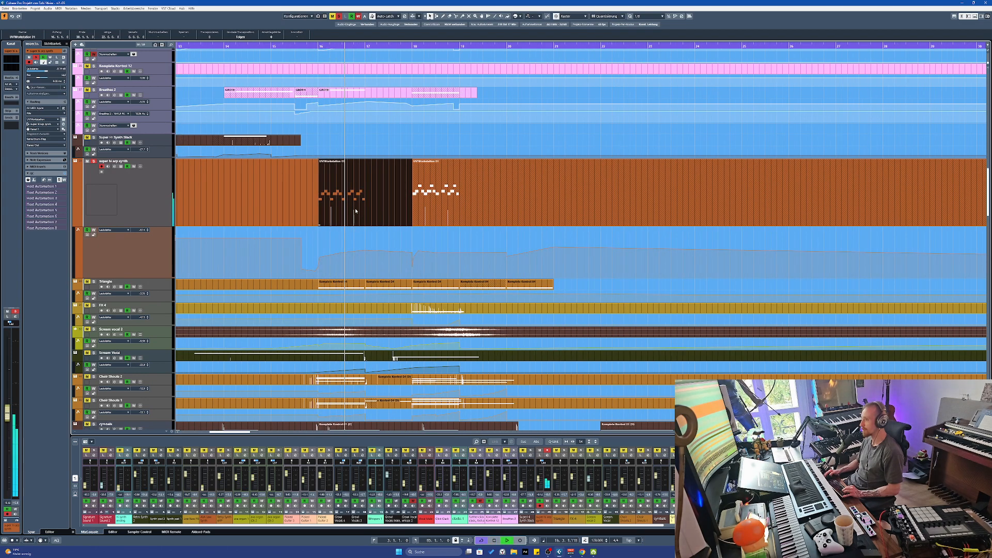
pyautogui.press('space')
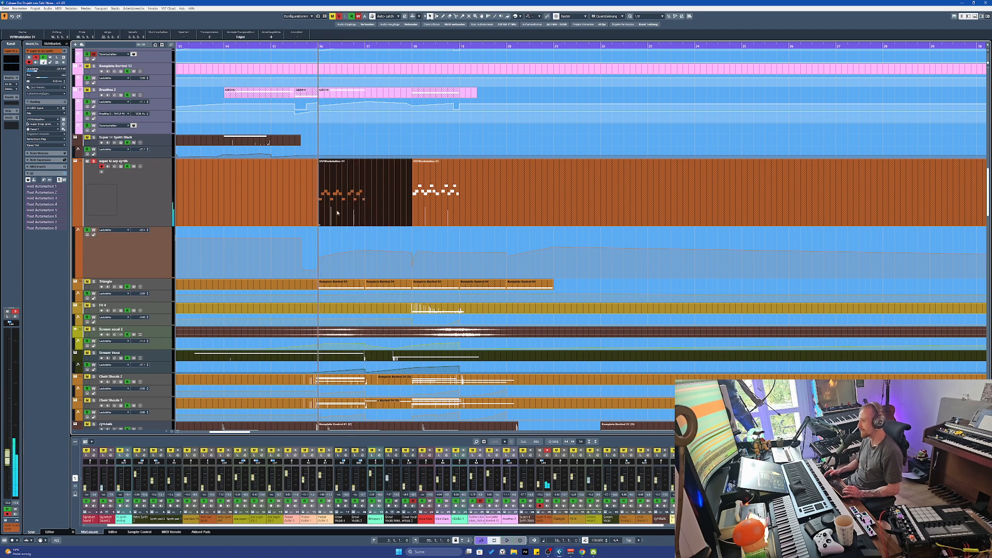
pyautogui.press('g')
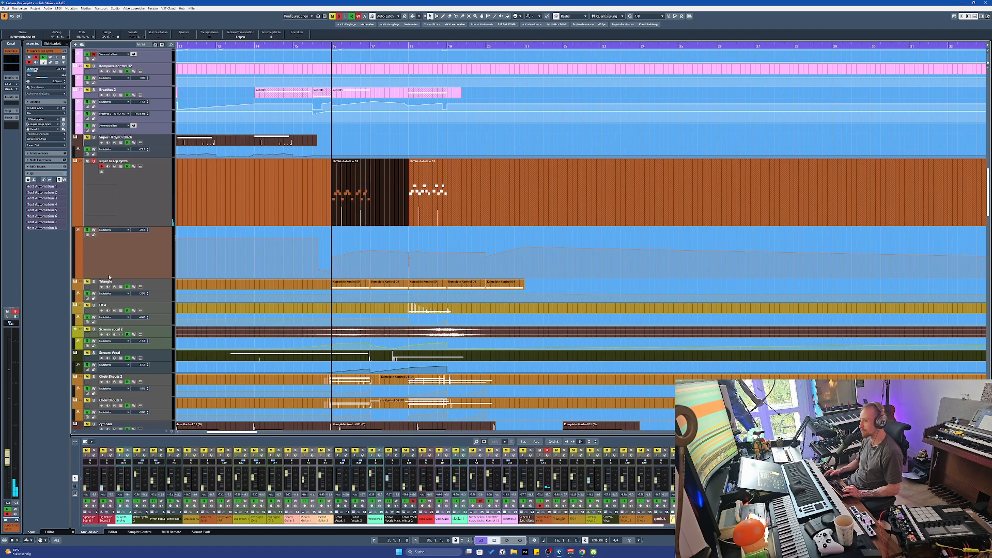
# Switch the solo from the super hi arp synth to the Triangle track, enlarge it, and audition it from bar 16
pyautogui.click(94, 161)
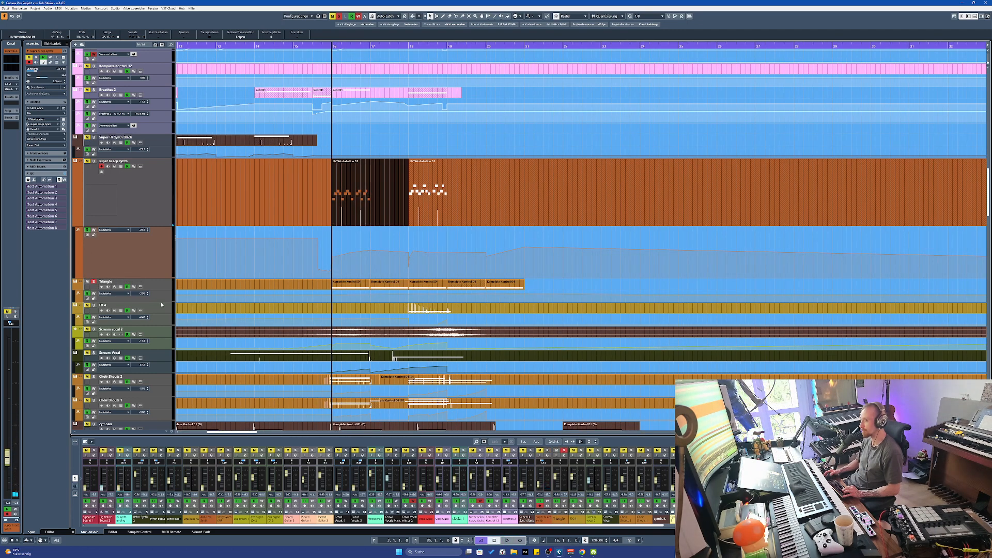
pyautogui.click(166, 290)
pyautogui.press('space')
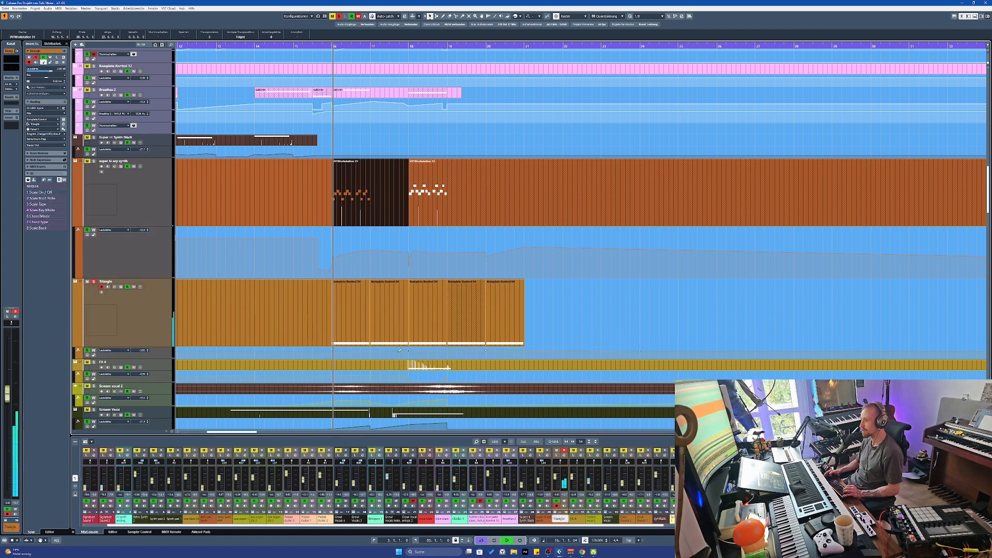
pyautogui.press('g')
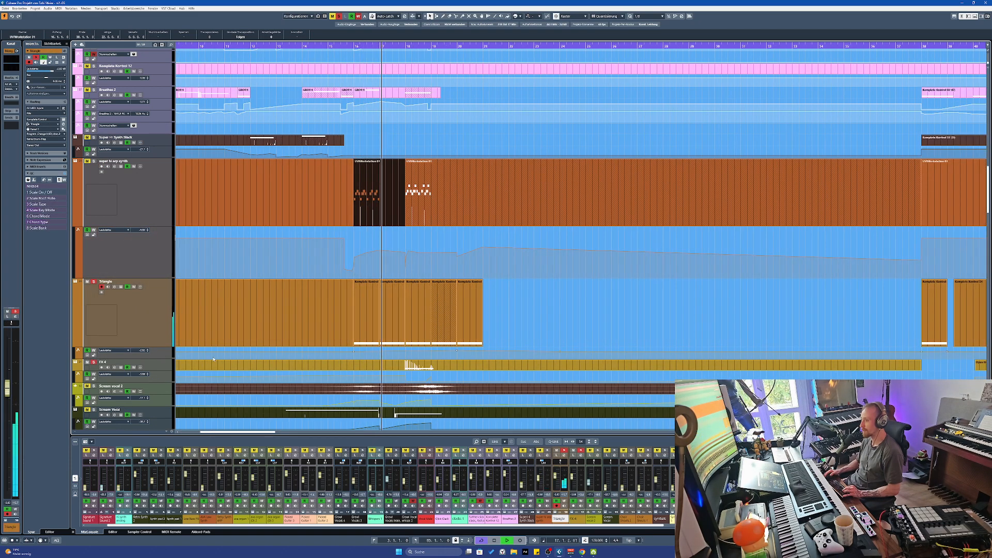
pyautogui.scroll(-5, 177, 268)
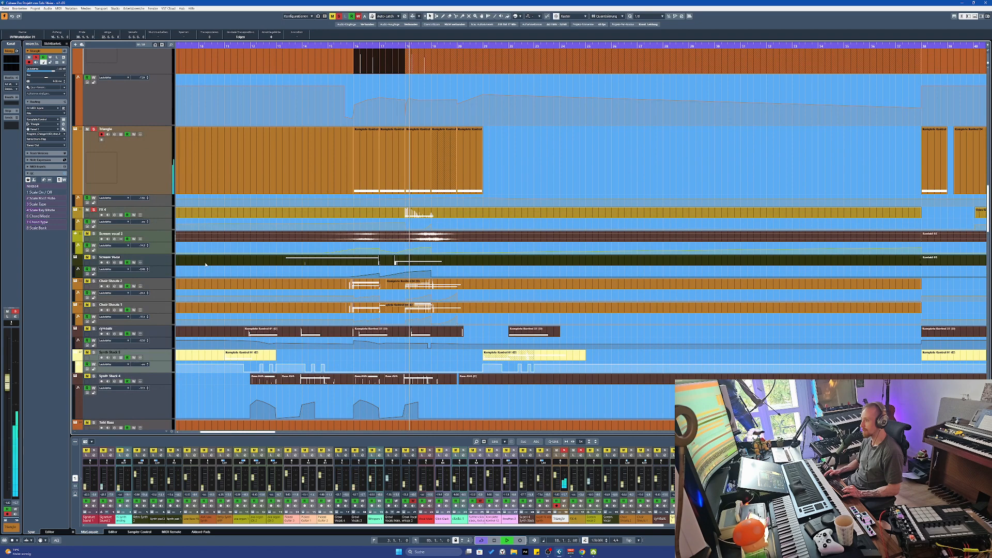
pyautogui.press('space')
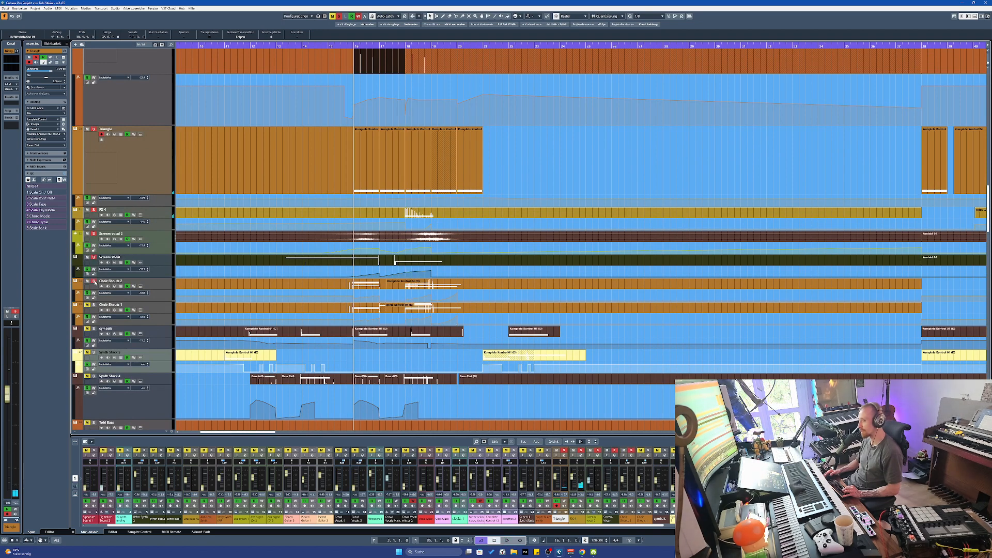
# Play the soloed Triangle, FX 4, scream vocal and choir shout tracks together from bar 16, following their parts
pyautogui.click(376, 310)
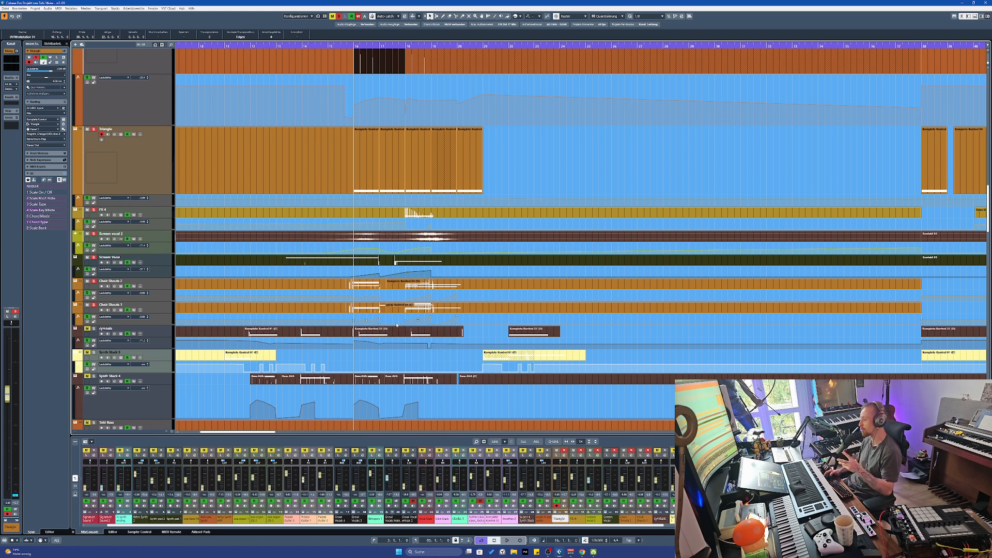
pyautogui.click(365, 308)
pyautogui.scroll(2, 369, 307)
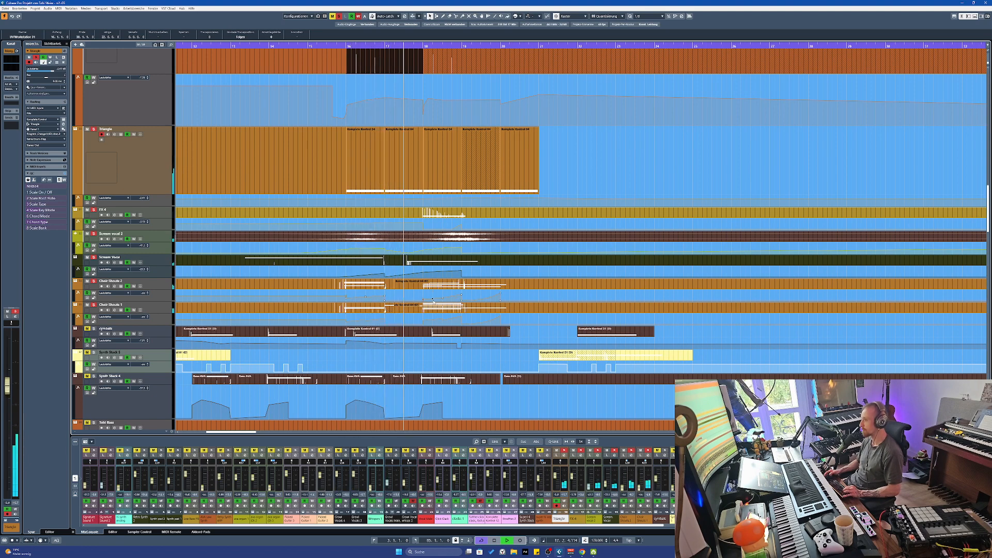
pyautogui.scroll(2, 432, 309)
pyautogui.scroll(-2, 434, 309)
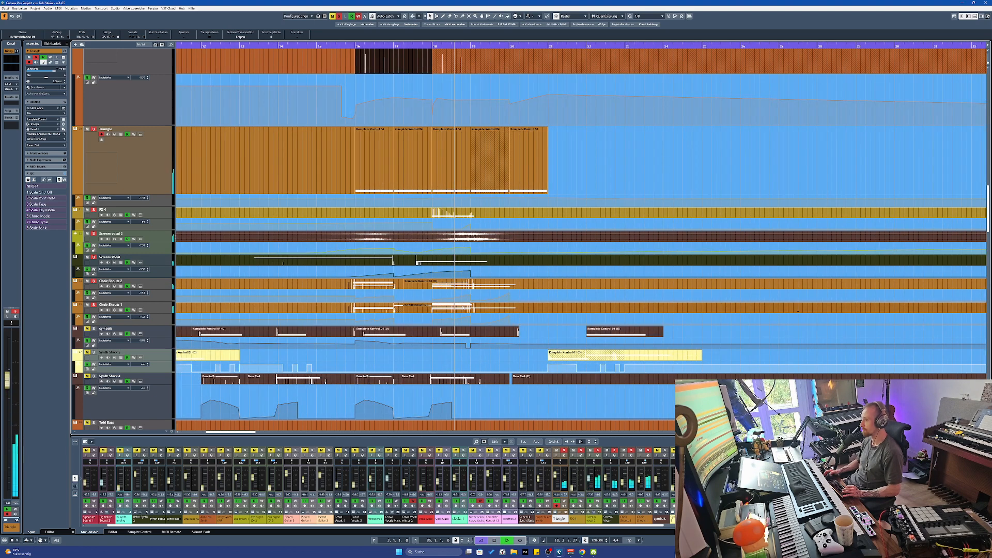
pyautogui.hscroll(2, 434, 278)
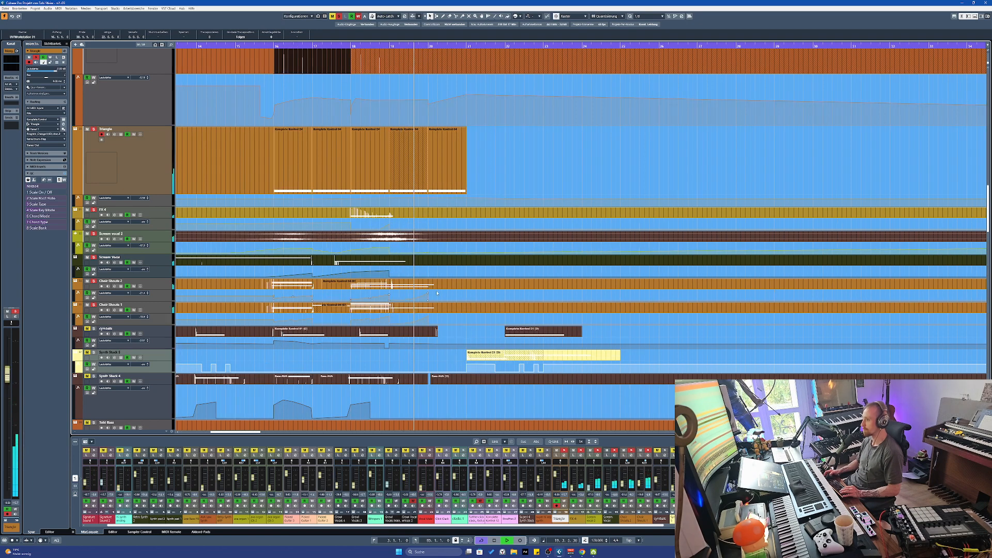
pyautogui.scroll(-2, 439, 284)
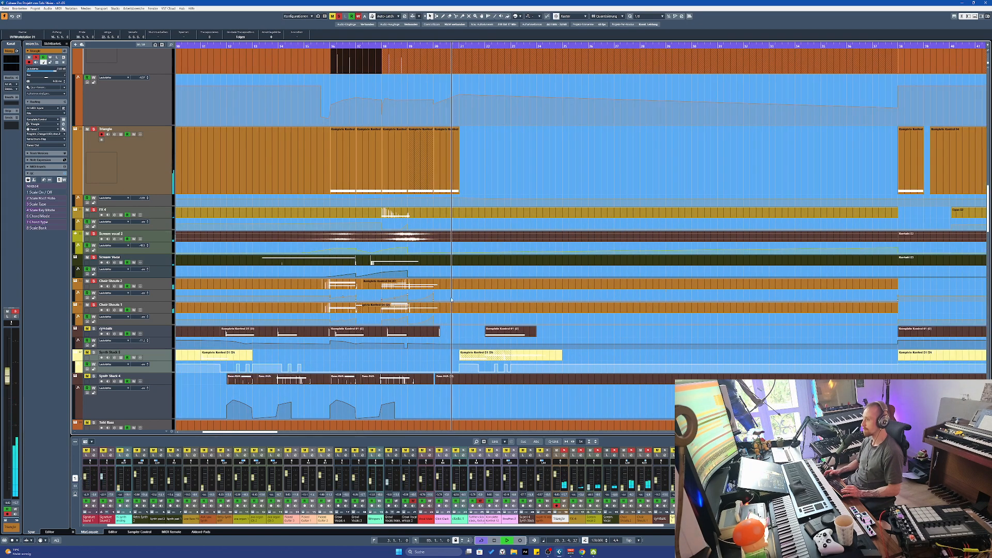
pyautogui.scroll(-1, 460, 292)
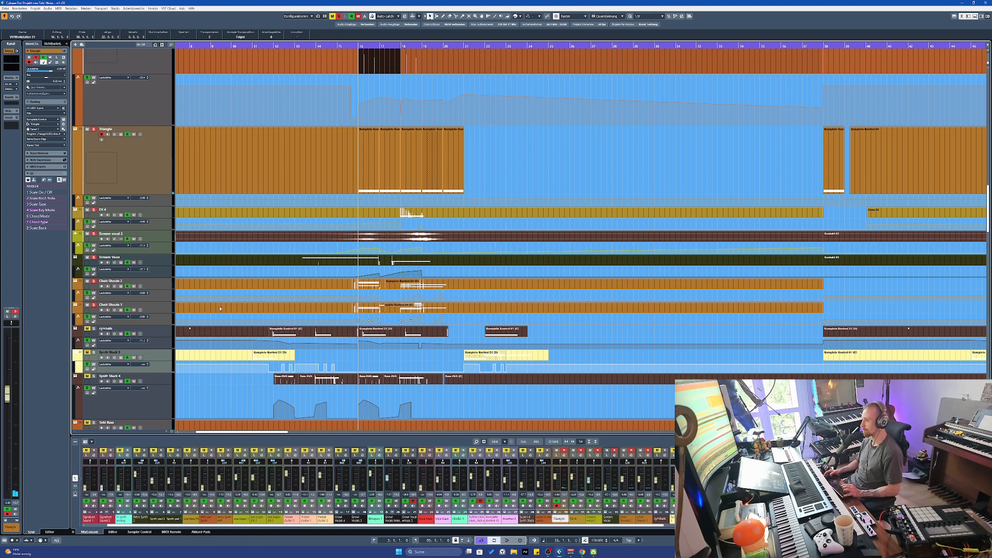
# Clear all solos, select the cymbals part at bar 22, and start full playback from there
pyautogui.press('n')
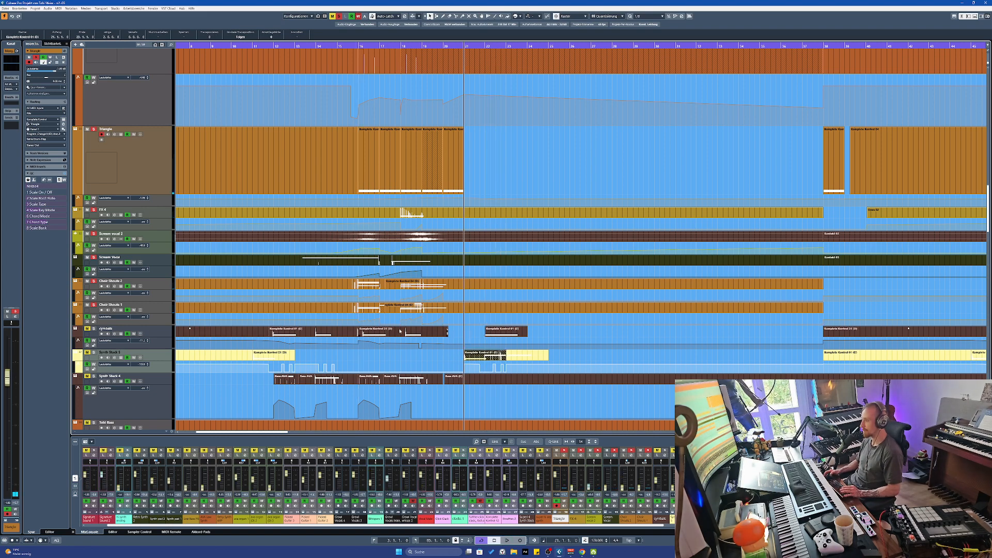
pyautogui.scroll(-1, 528, 275)
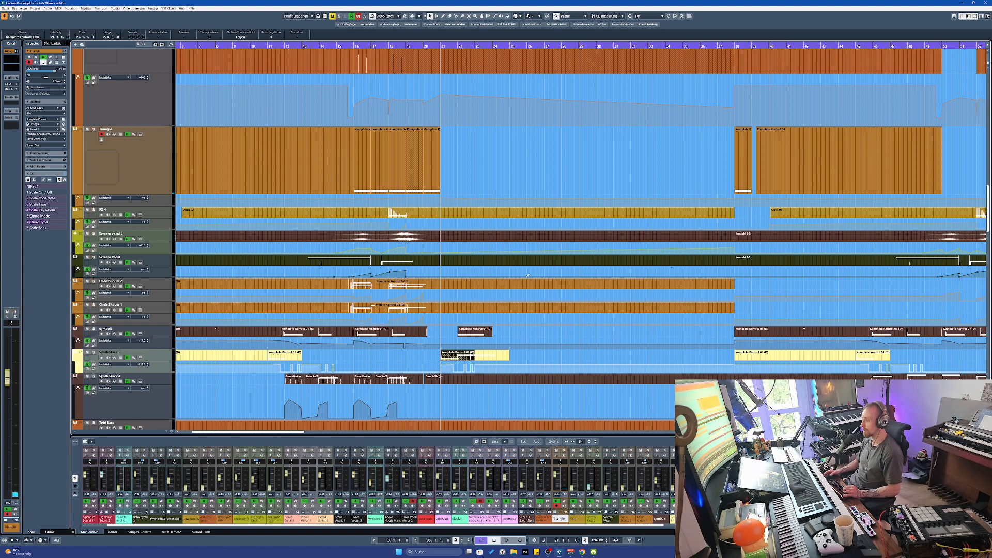
pyautogui.scroll(2, 474, 276)
pyautogui.click(486, 338)
pyautogui.scroll(-1, 486, 337)
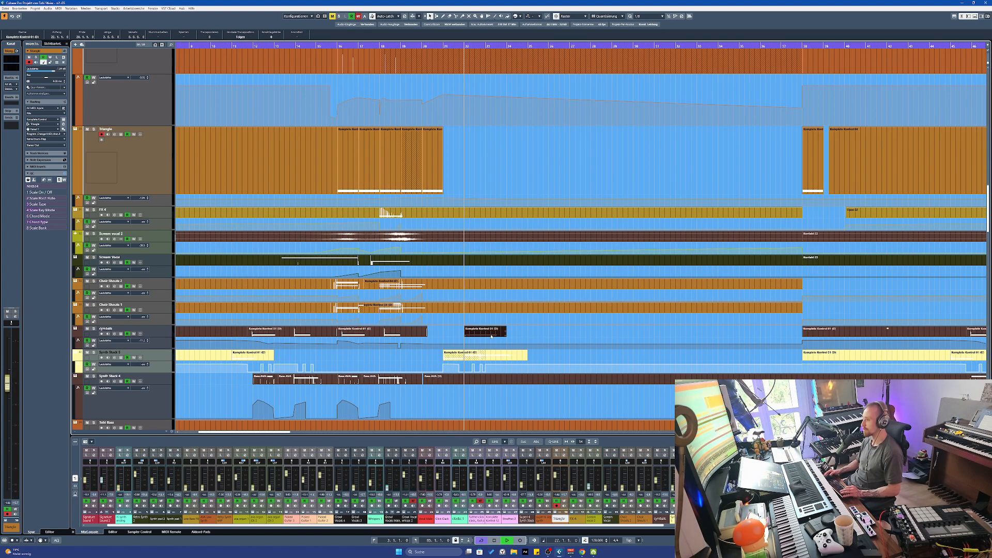
# Look through the signature sound, synth pad, bass and organ tracks while the full arrangement plays from bar 22
pyautogui.scroll(5, 486, 332)
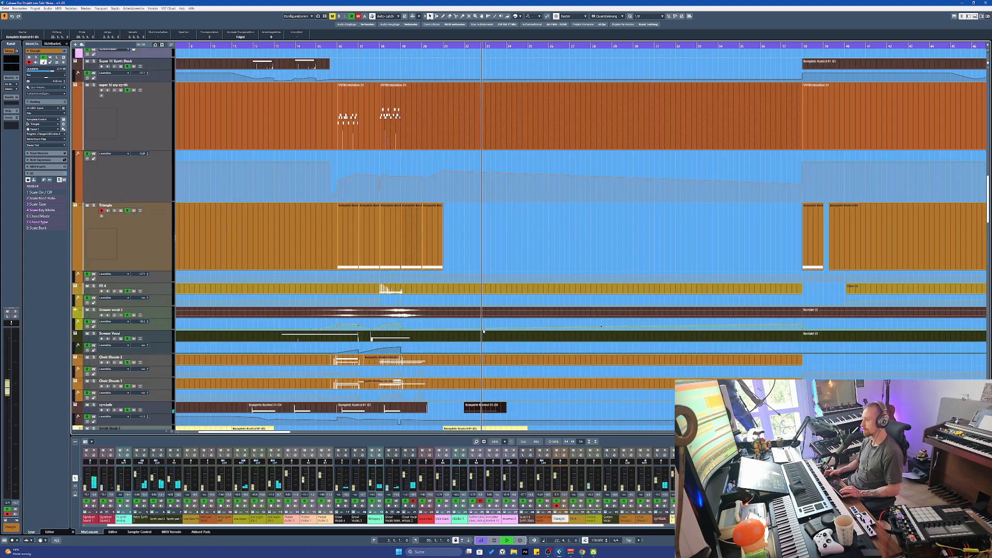
pyautogui.scroll(5, 483, 329)
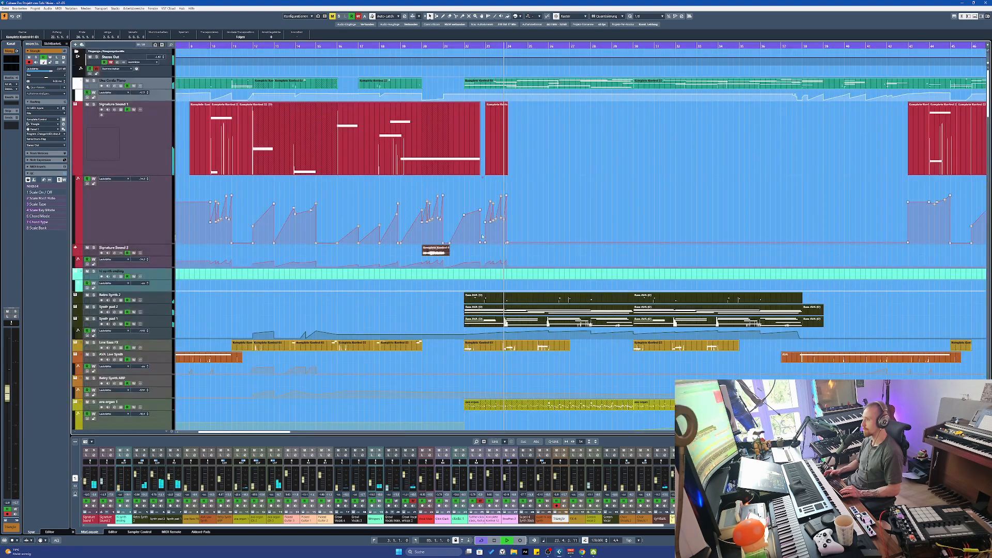
pyautogui.scroll(-1, 527, 259)
pyautogui.hscroll(2, 501, 262)
pyautogui.scroll(-1, 486, 305)
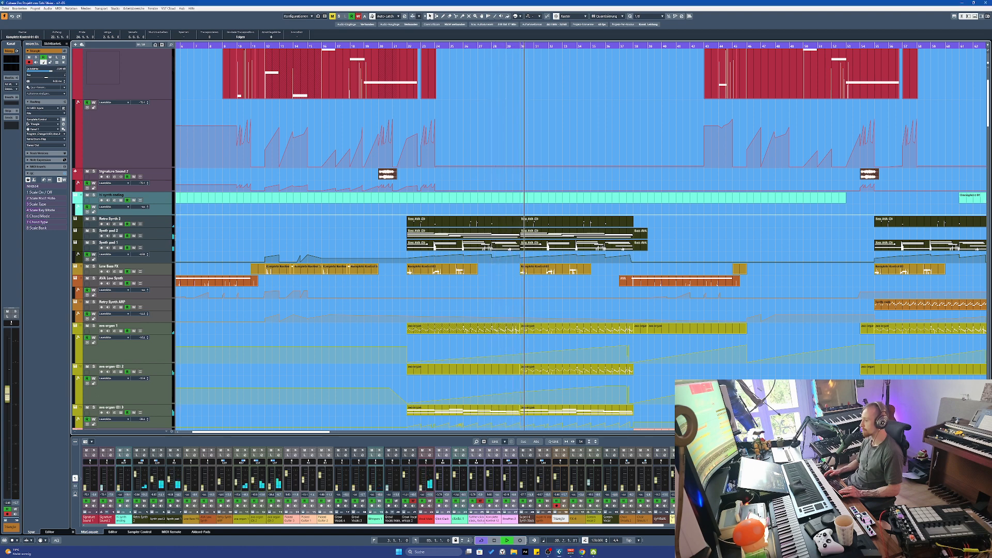
# Select the first organ track's part at bar 22, follow the organ parts through bar 38, and stop playback
pyautogui.click(463, 329)
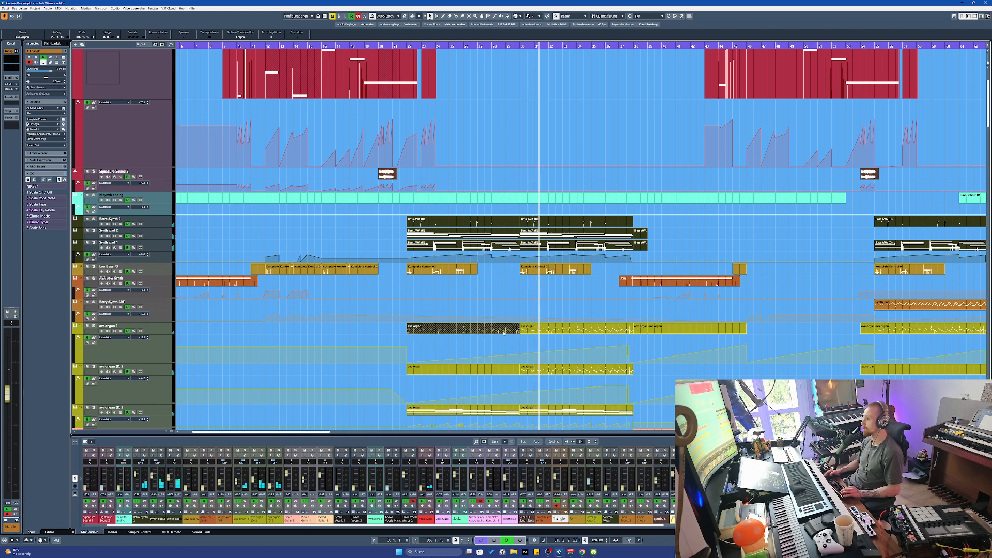
pyautogui.press('h')
pyautogui.press('h')
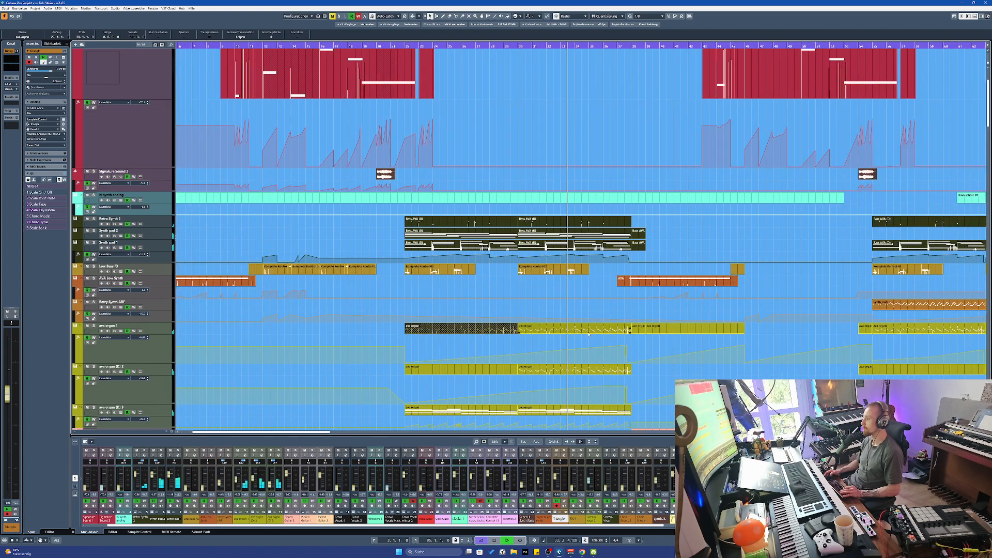
pyautogui.press('h')
pyautogui.press('h')
pyautogui.press('g')
pyautogui.press('g')
pyautogui.press('g')
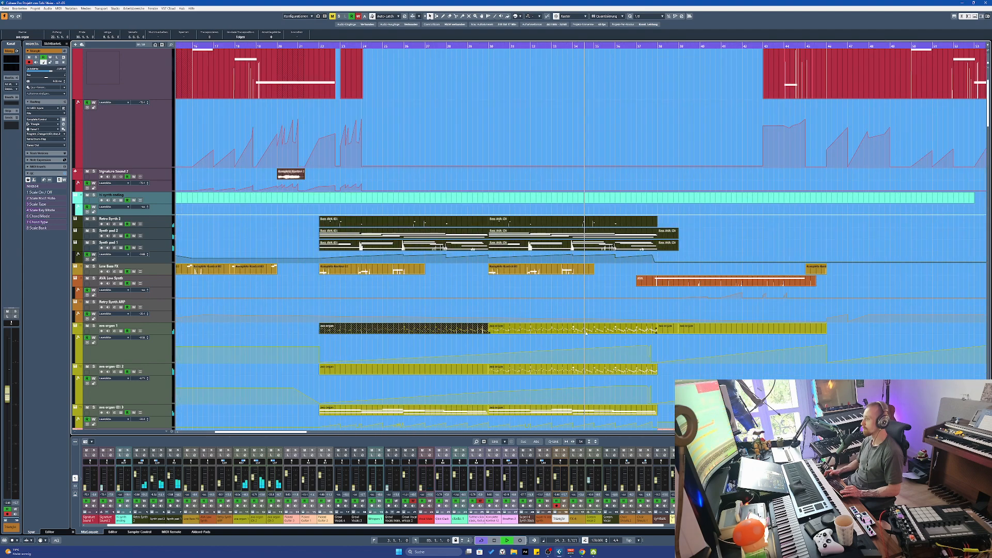
pyautogui.hscroll(-2, 500, 326)
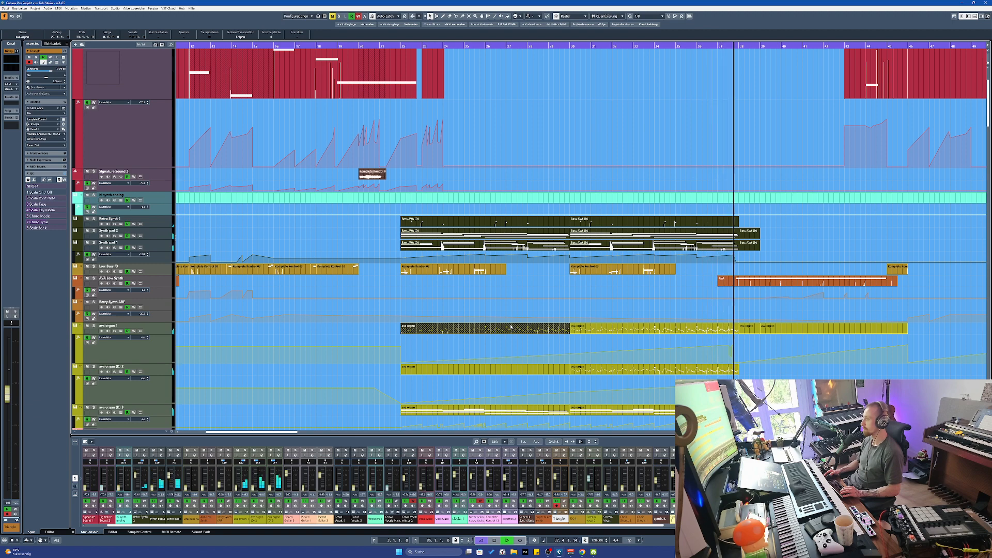
pyautogui.press('h')
pyautogui.press('space')
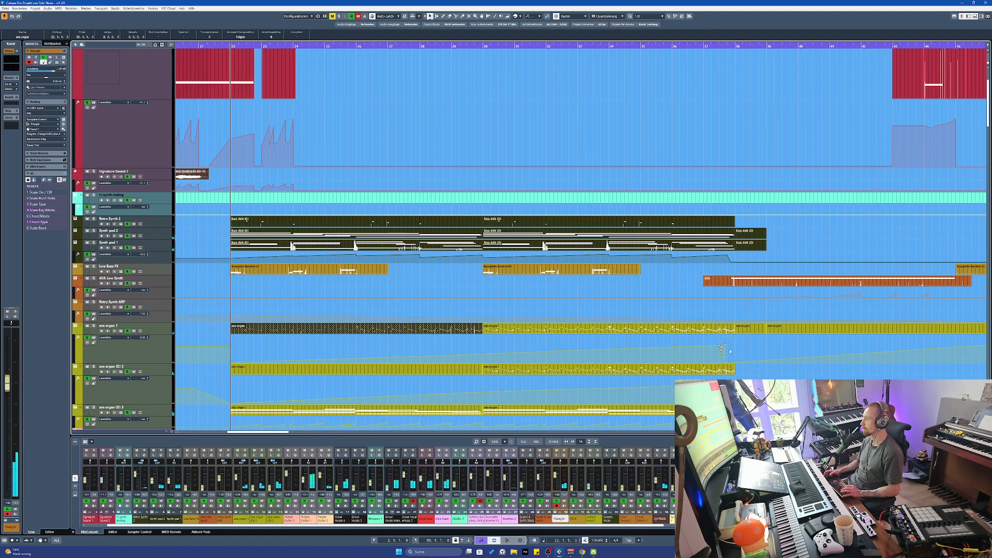
# Examine the first organ track's volume automation points just before bar 38
pyautogui.scroll(4, 730, 351)
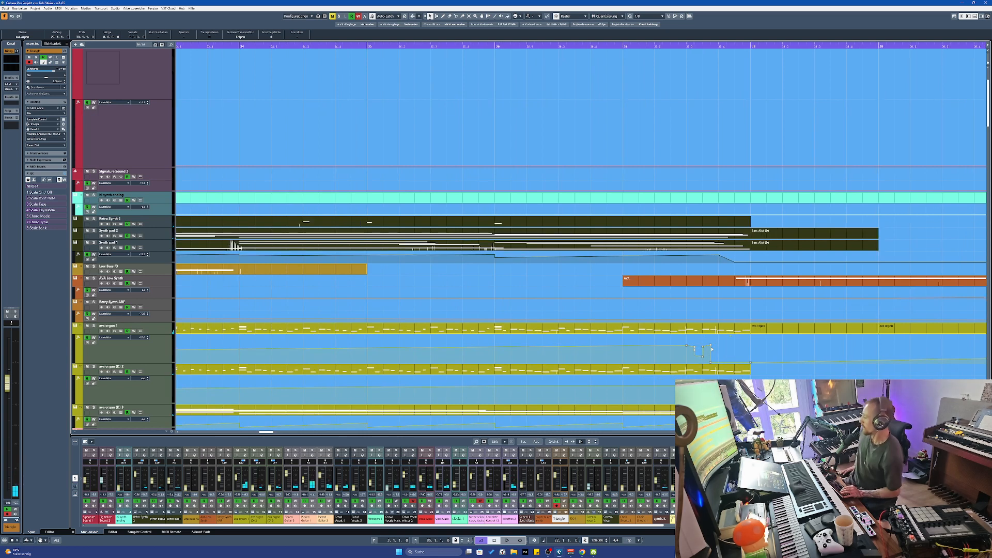
pyautogui.scroll(1, 711, 351)
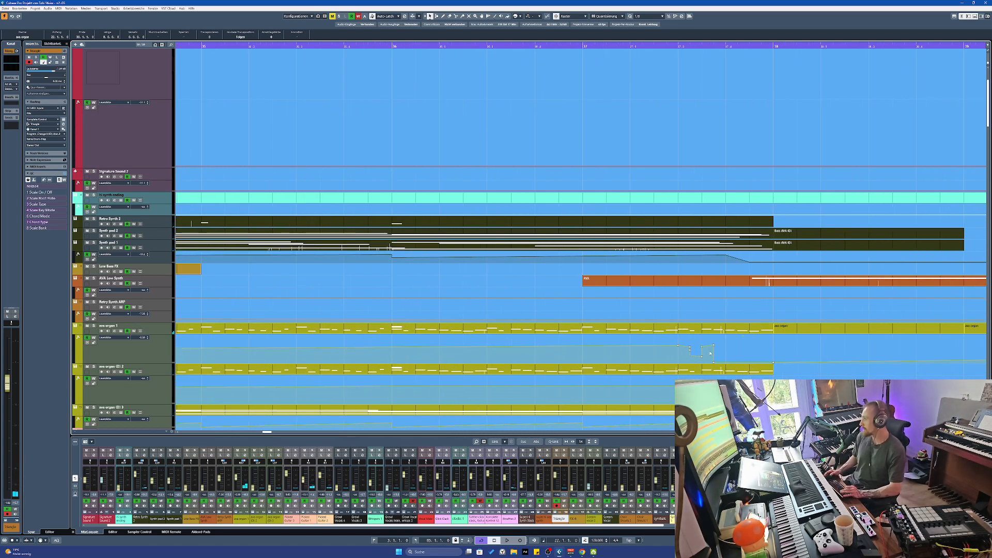
pyautogui.scroll(-1, 737, 354)
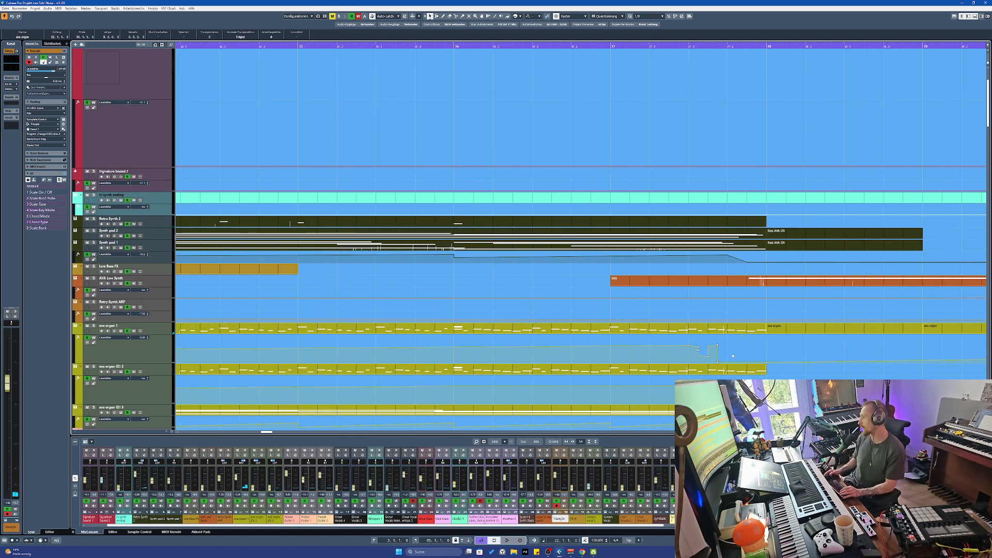
pyautogui.scroll(-5, 765, 341)
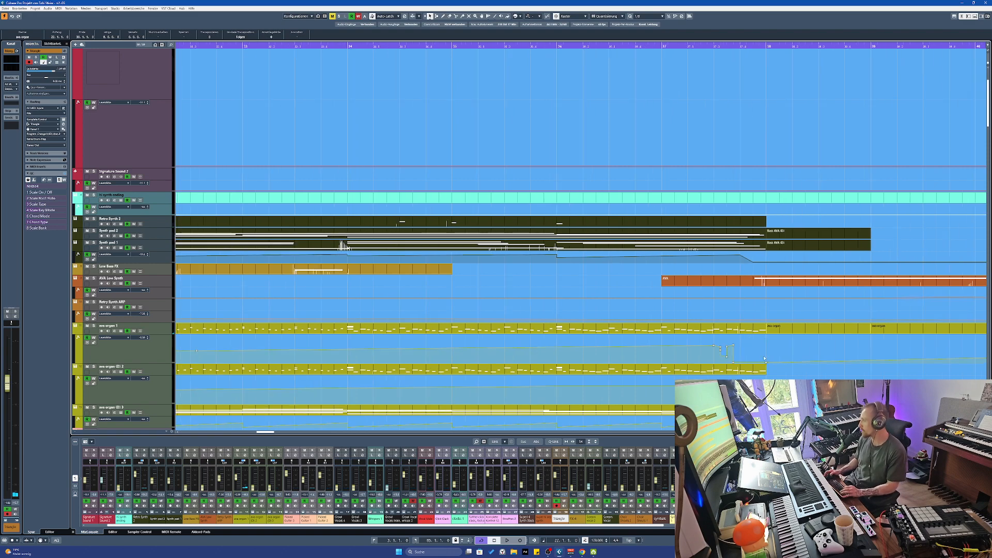
pyautogui.hscroll(-5, 674, 333)
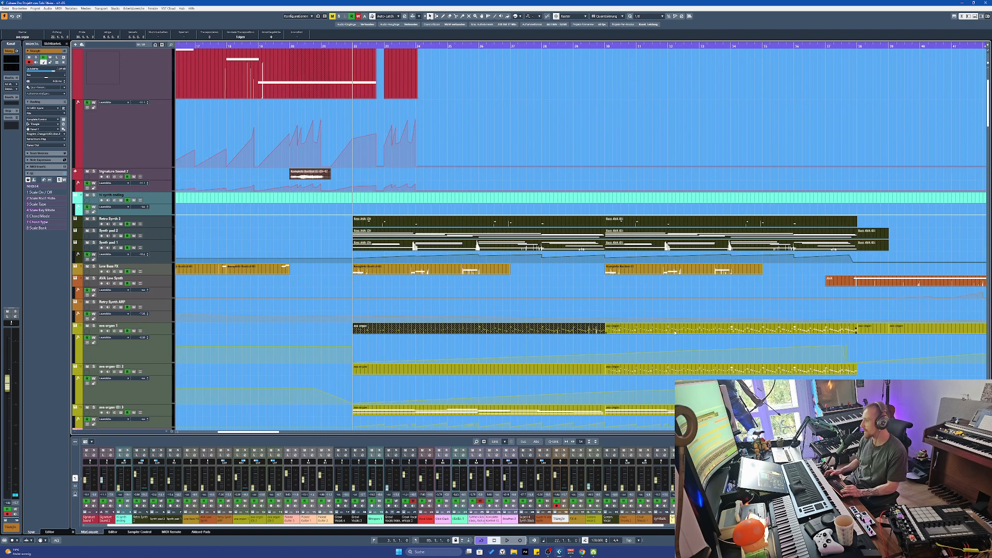
# Select the parts of the three Picked Guitar tracks starting at bars 38 and 46
pyautogui.scroll(-2, 893, 340)
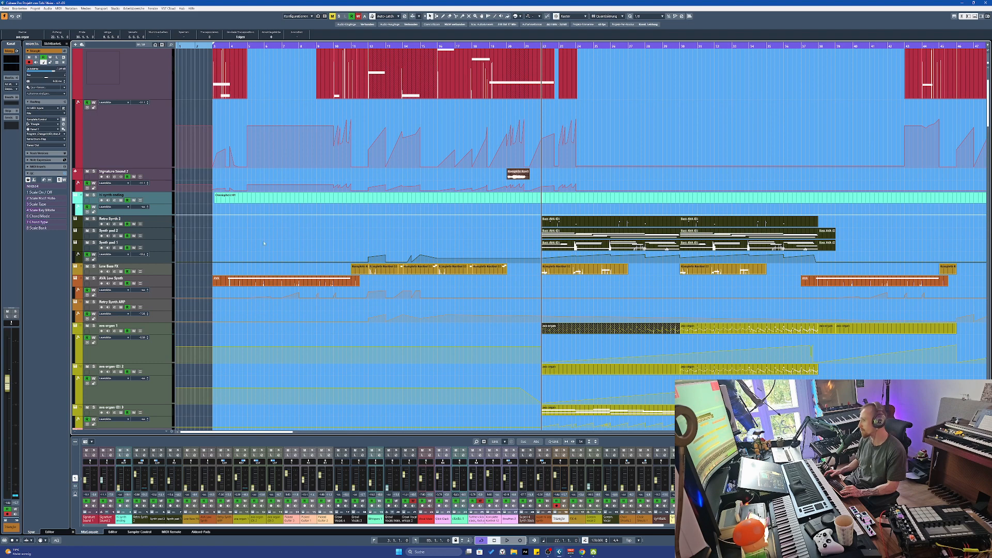
pyautogui.hscroll(5, 585, 289)
pyautogui.scroll(-5, 587, 283)
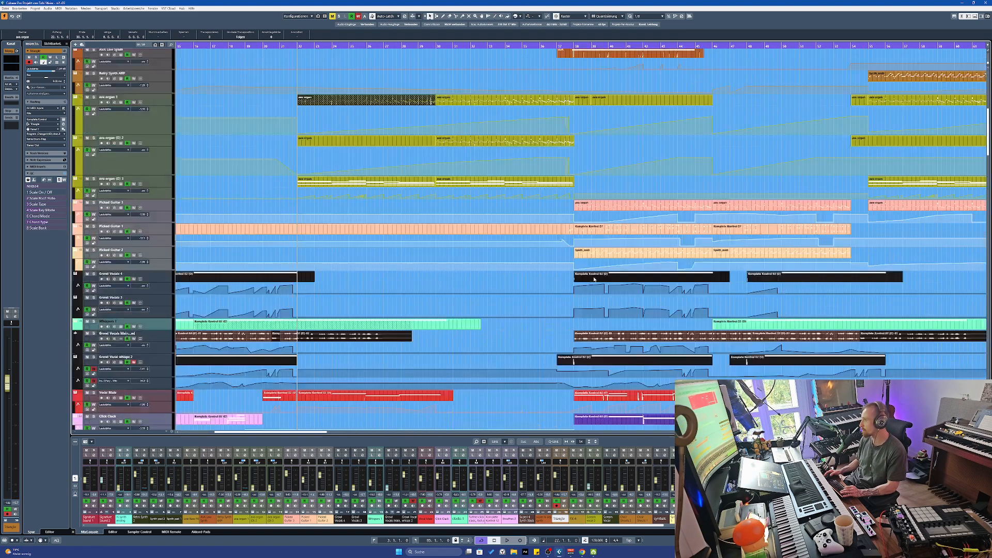
pyautogui.hscroll(-4, 625, 284)
pyautogui.click(698, 209)
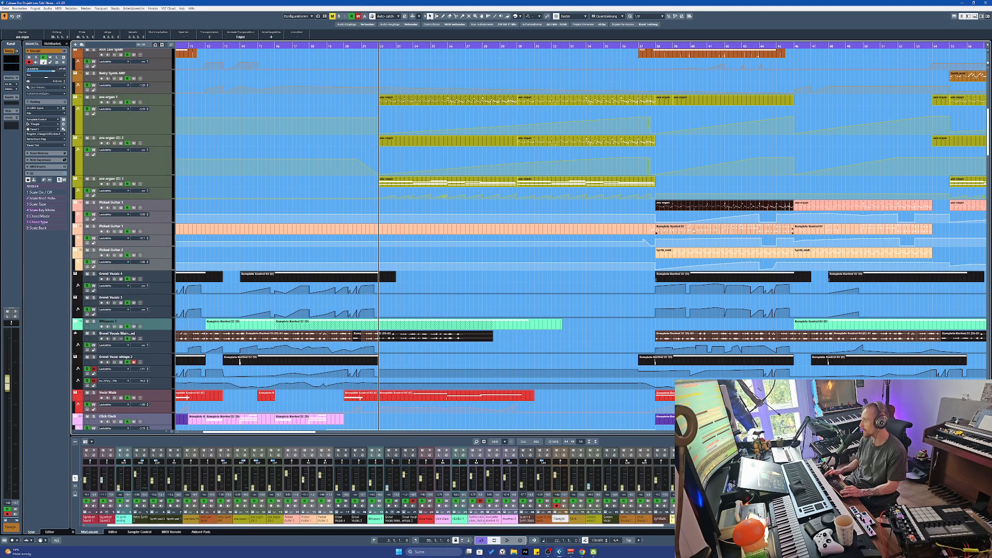
pyautogui.keyDown('shift'); pyautogui.click(693, 230); pyautogui.keyUp('shift')
pyautogui.keyDown('shift'); pyautogui.click(698, 253); pyautogui.keyUp('shift')
pyautogui.keyDown('shift'); pyautogui.click(811, 253); pyautogui.keyUp('shift')
pyautogui.keyDown('shift'); pyautogui.click(813, 230); pyautogui.keyUp('shift')
pyautogui.keyDown('shift'); pyautogui.click(812, 210); pyautogui.keyUp('shift')
pyautogui.keyDown('shift'); pyautogui.click(813, 209); pyautogui.keyUp('shift')
pyautogui.scroll(-15, 415, 242)
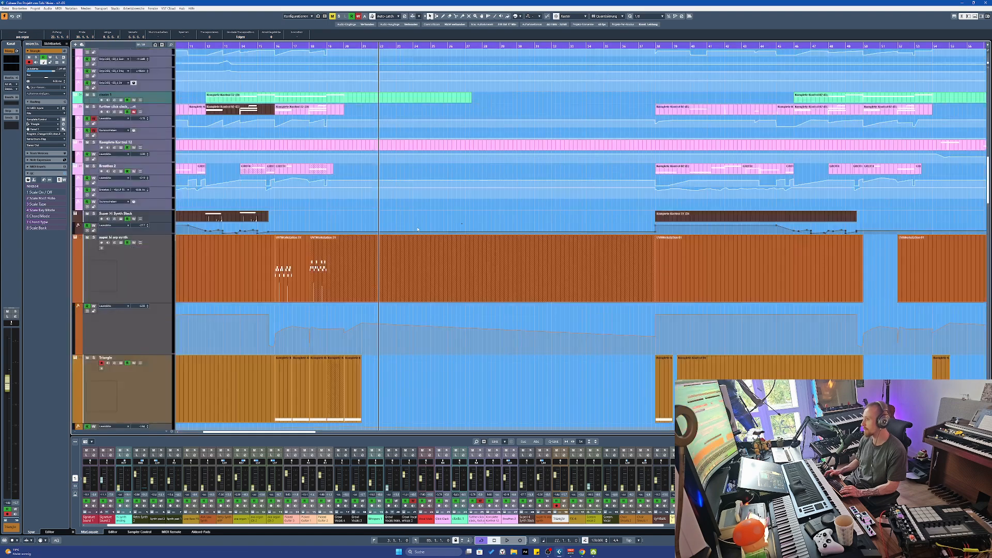
# Find the edited drums and synth audio tracks, solo the synth track, and play it briefly from bar 22
pyautogui.scroll(-10, 414, 243)
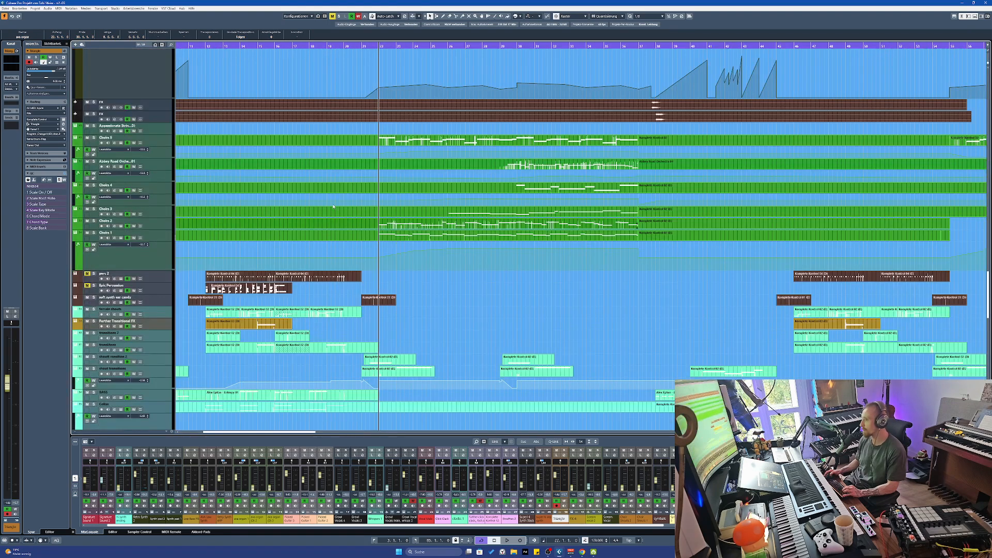
pyautogui.scroll(-10, 415, 242)
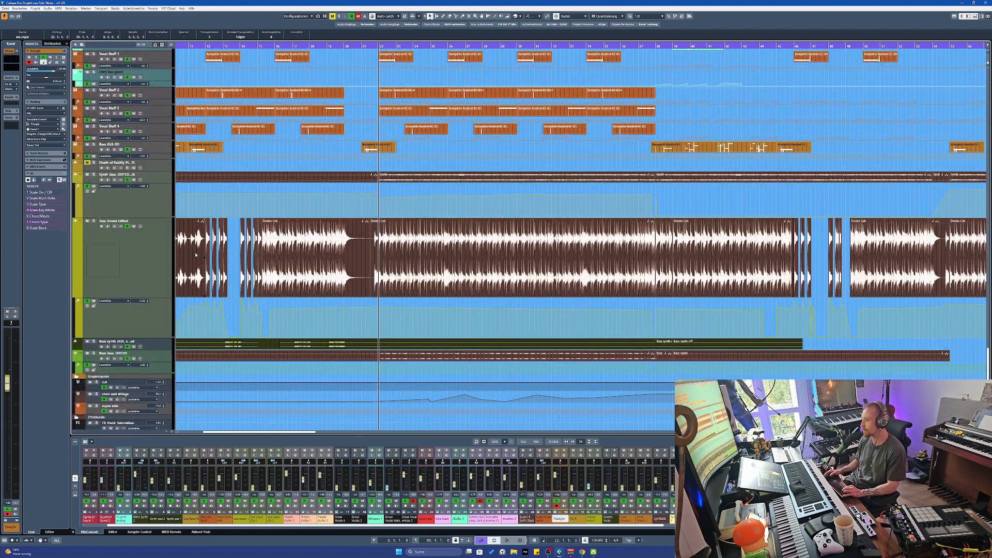
pyautogui.click(147, 253)
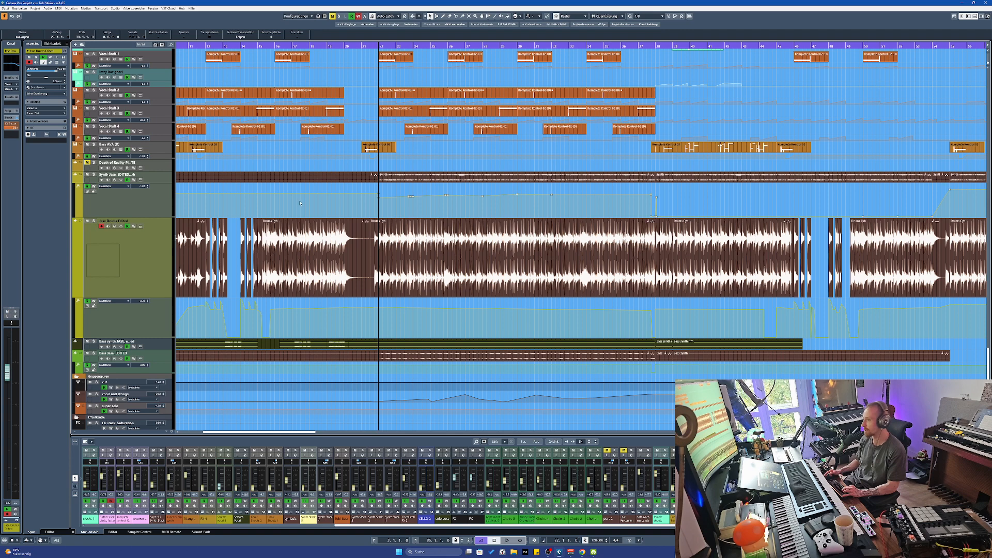
pyautogui.press('s')
pyautogui.press('space')
pyautogui.press('h')
pyautogui.press('h')
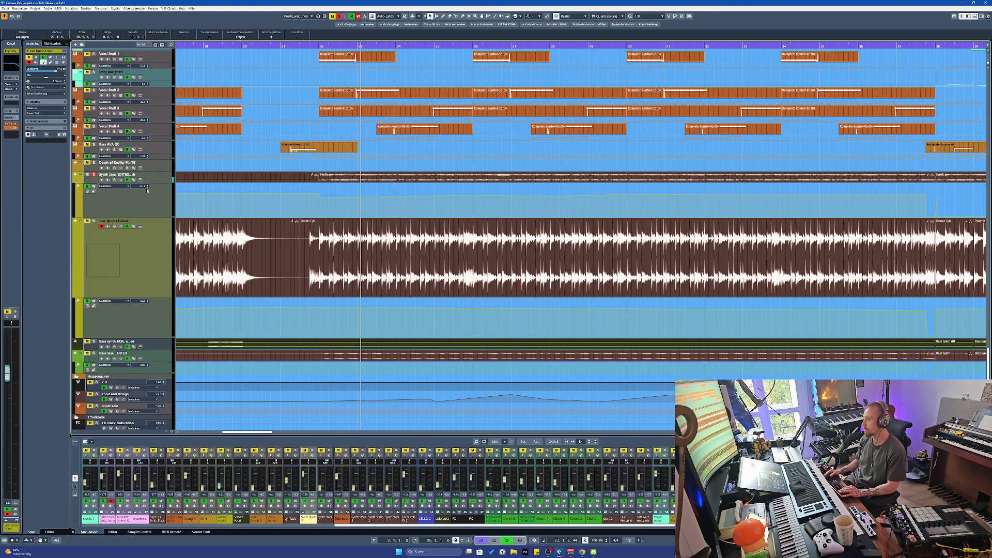
pyautogui.click(121, 177)
pyautogui.press('space')
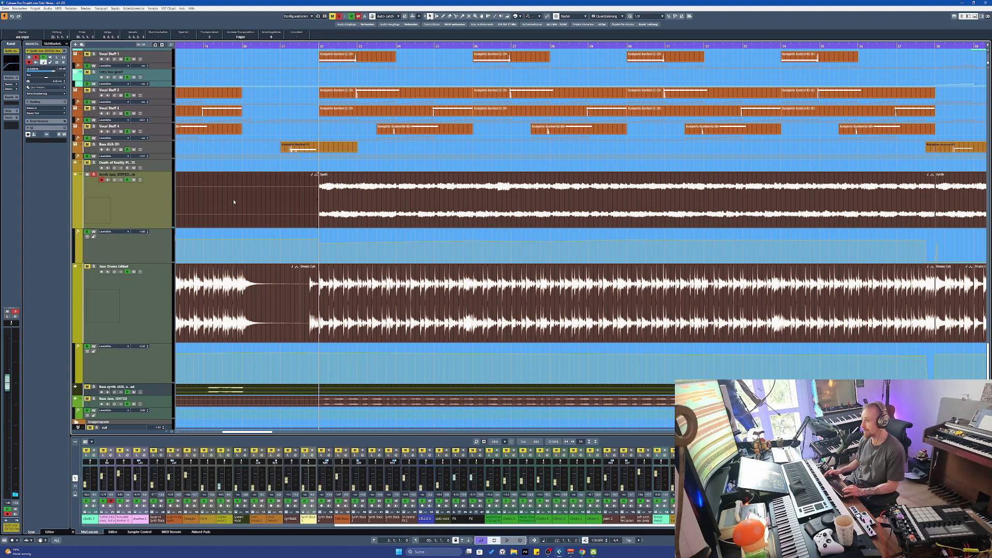
# Replay the soloed synth audio track from bar 22 while viewing its waveform alongside the drums
pyautogui.press('g')
pyautogui.press('g')
pyautogui.press('g')
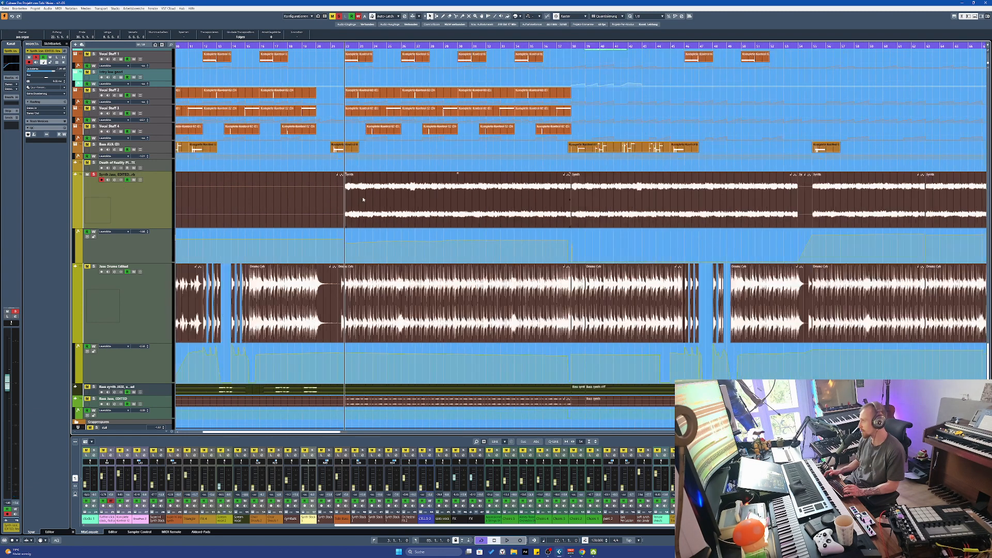
pyautogui.press('space')
pyautogui.press('h')
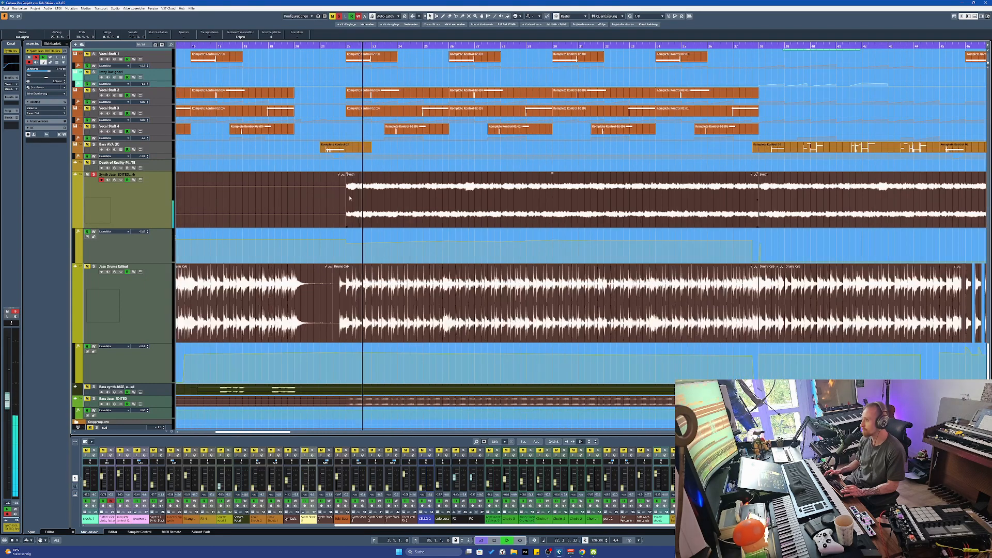
pyautogui.press('h')
pyautogui.scroll(-2, 310, 232)
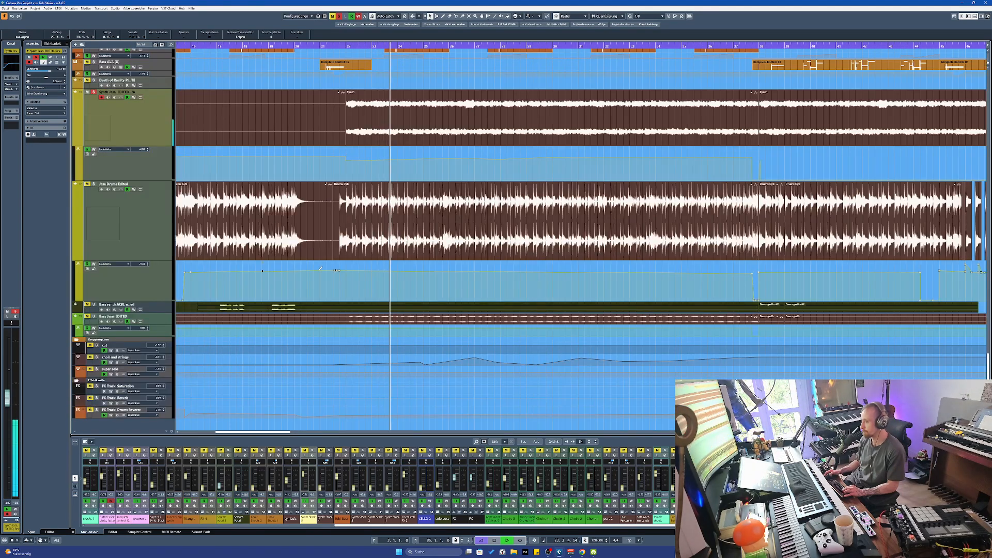
# Clear the synth solo, solo the tracks from Vocal Stuff 1 to Vocal Stuff 4, and play them from bar 22
pyautogui.scroll(6, 245, 301)
pyautogui.scroll(-3, 245, 301)
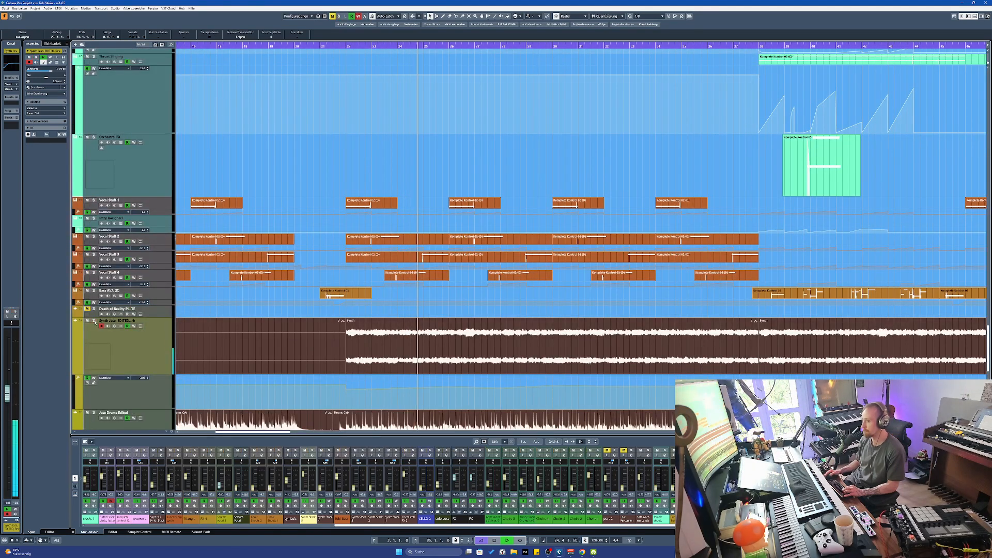
pyautogui.click(97, 199)
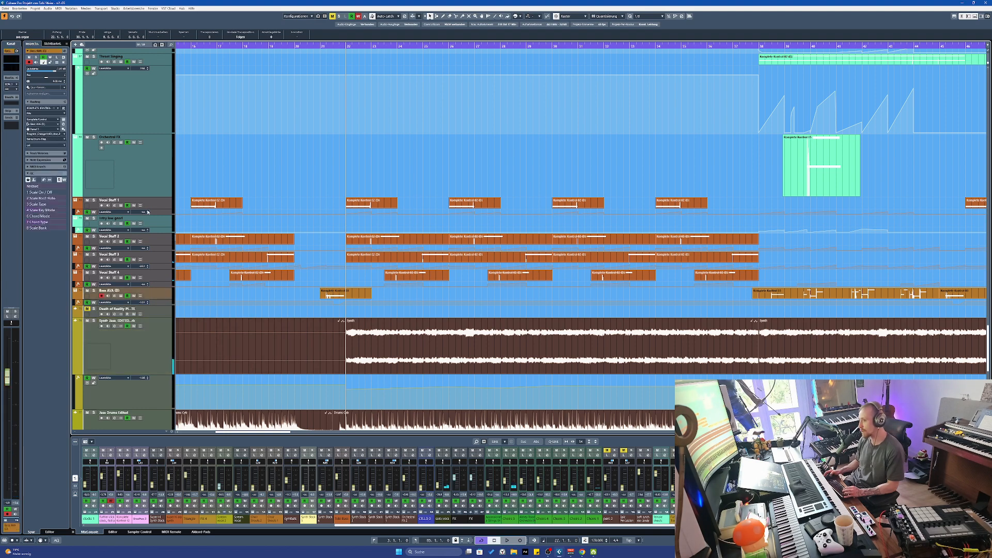
pyautogui.click(94, 200)
pyautogui.press('h')
pyautogui.press('h')
pyautogui.press('h')
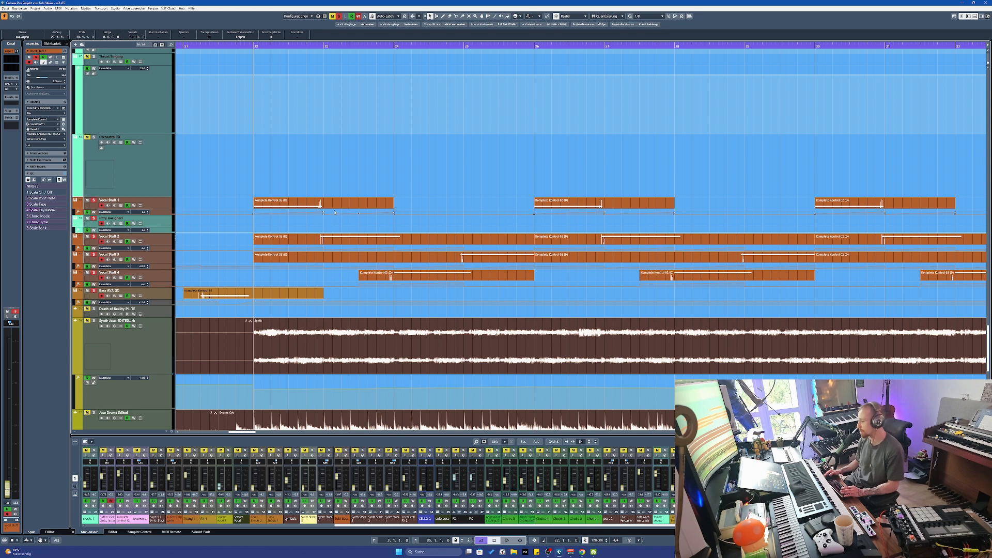
pyautogui.press('space')
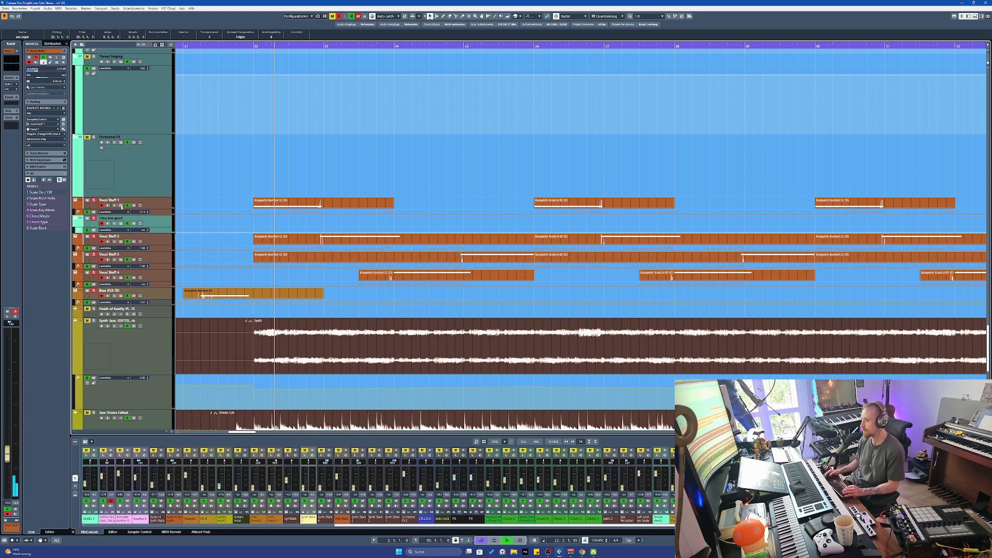
# View the Komplete Kontrol instrument of the Vocal Stuff 1 track, close it, and stop playback
pyautogui.press('e')
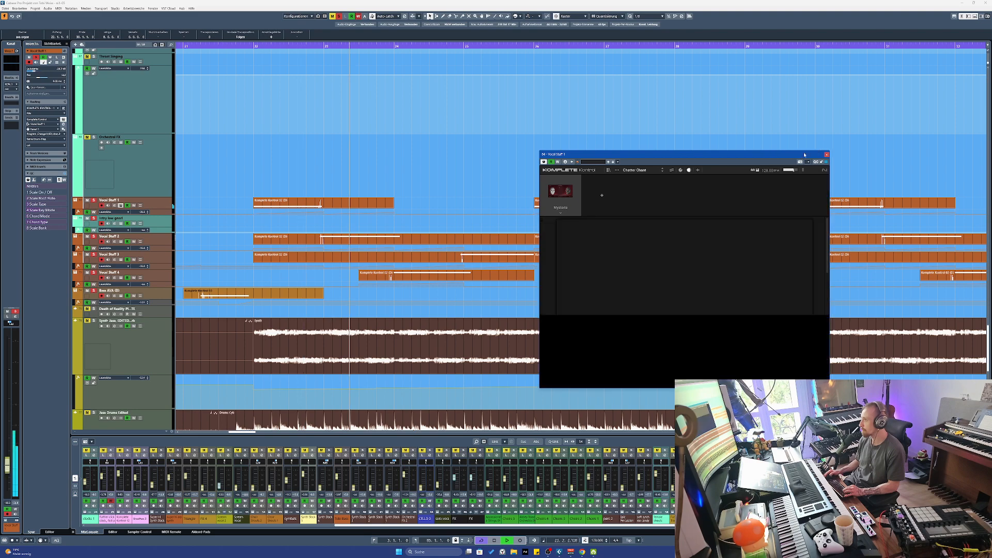
pyautogui.press('e')
pyautogui.press('space')
# Solo the two transition tracks and the soft synth ear candy track, and audition them together from bar 21
pyautogui.scroll(8, 258, 238)
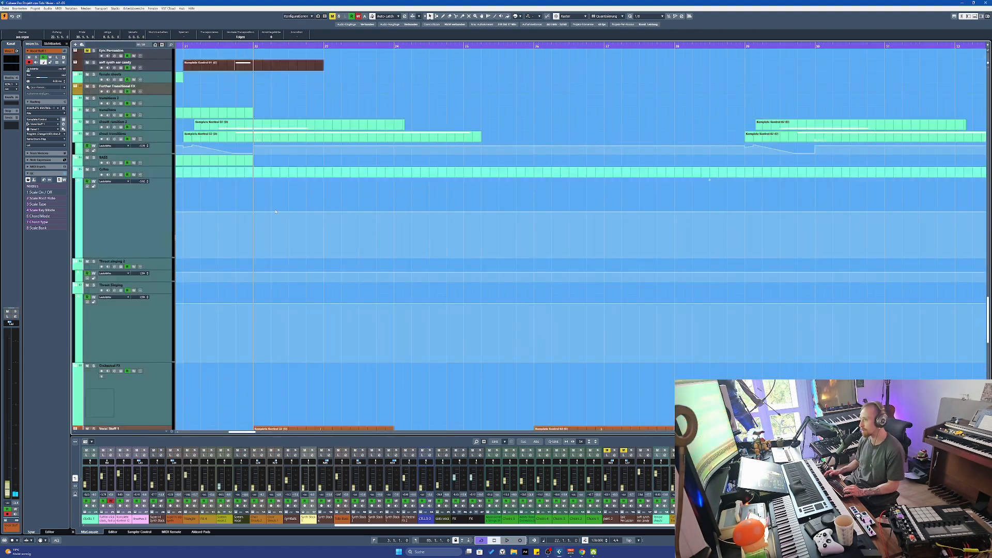
pyautogui.scroll(-4, 278, 240)
pyautogui.click(160, 289)
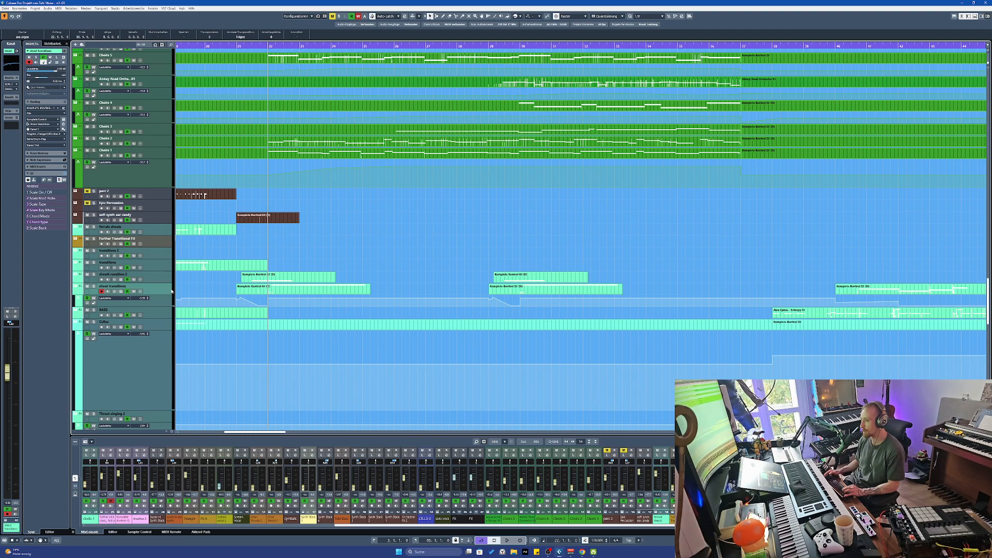
pyautogui.press('s')
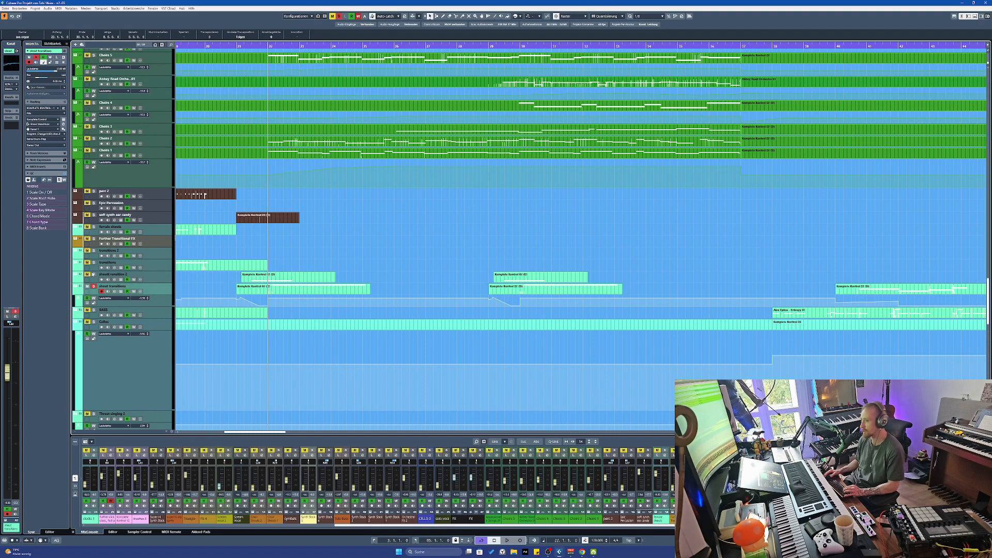
pyautogui.click(257, 219)
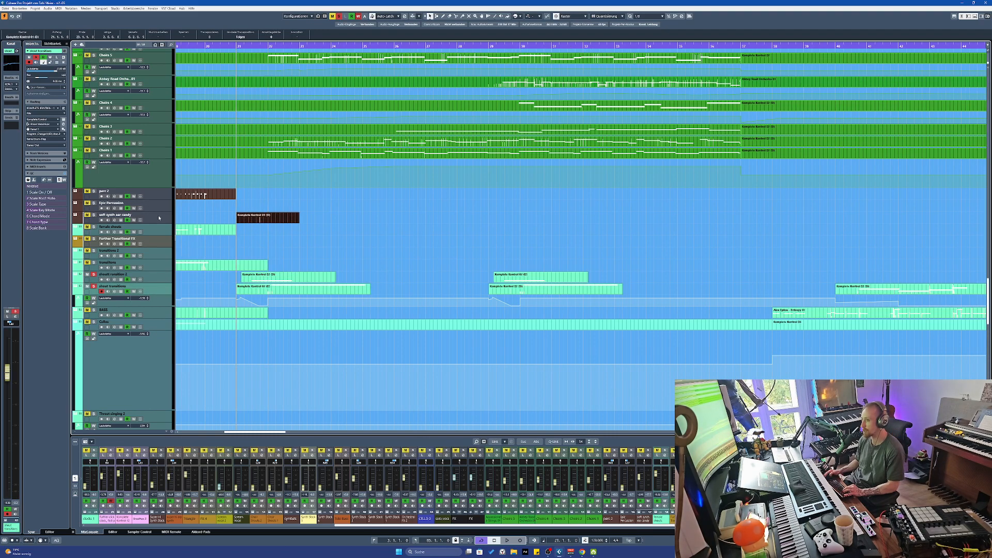
pyautogui.click(161, 219)
pyautogui.press('h')
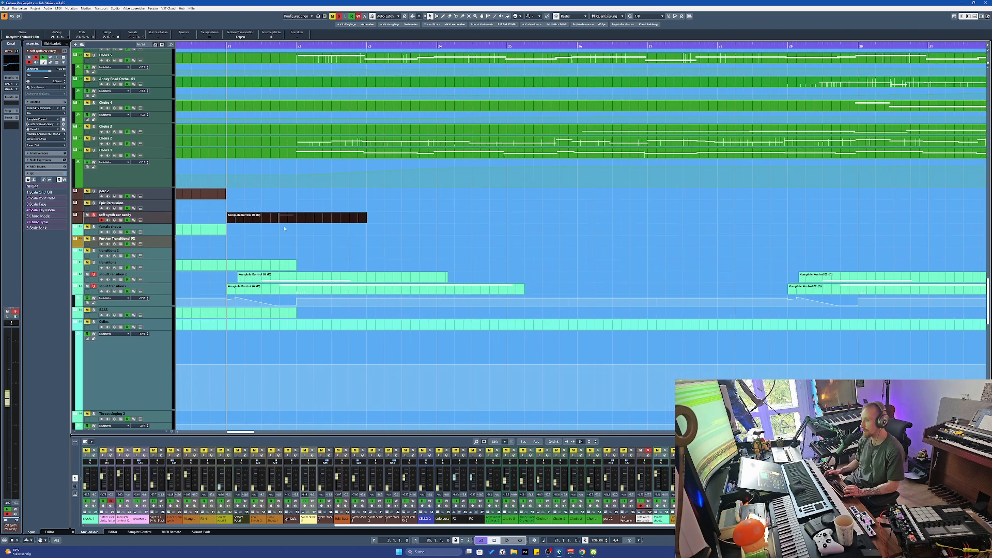
pyautogui.press('h')
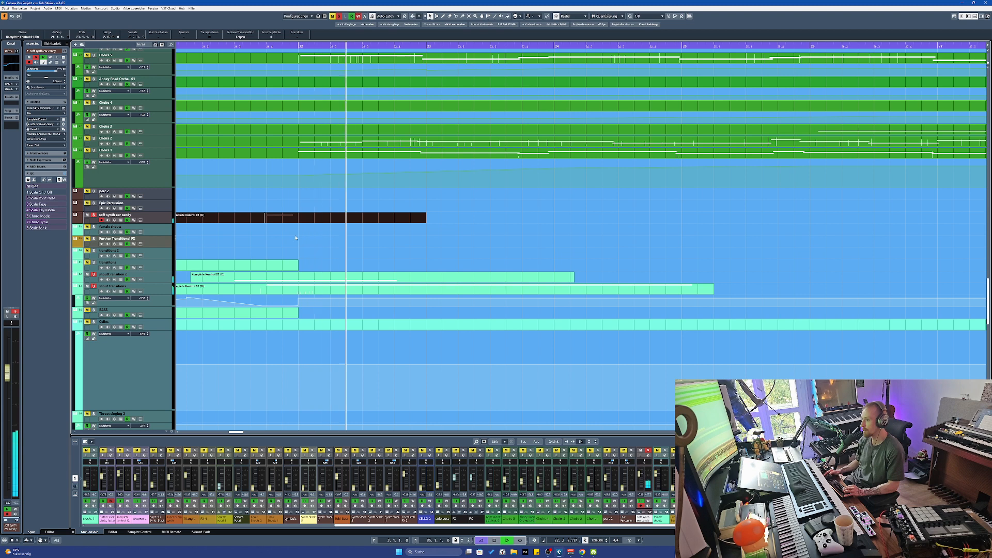
pyautogui.press('g')
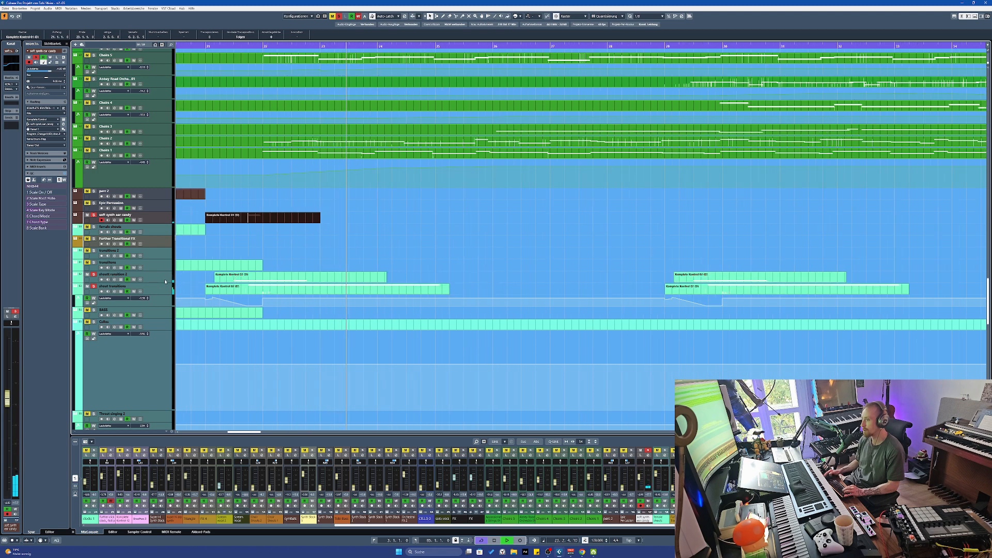
pyautogui.press('space')
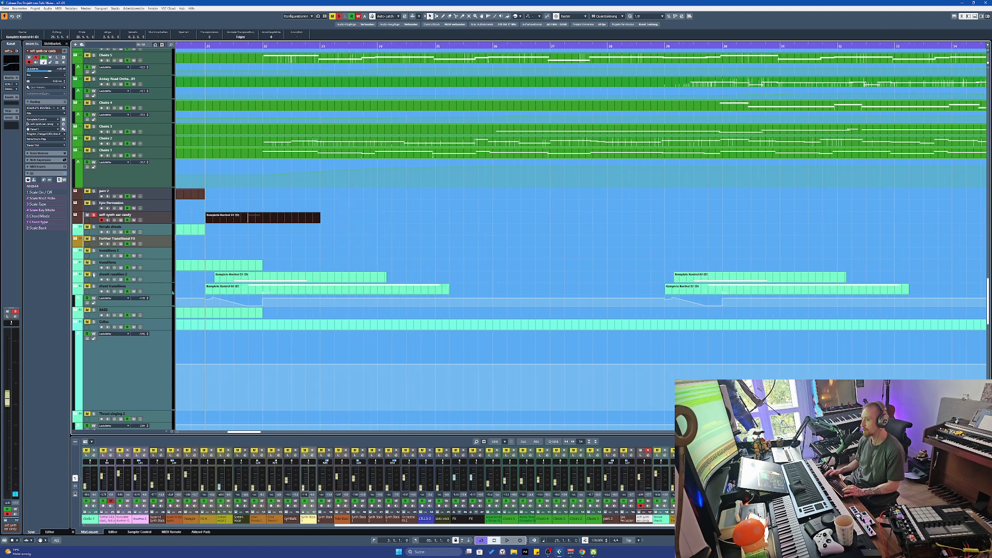
# Audition the soft synth ear candy track alone from bar 21
pyautogui.press('h')
pyautogui.press('space')
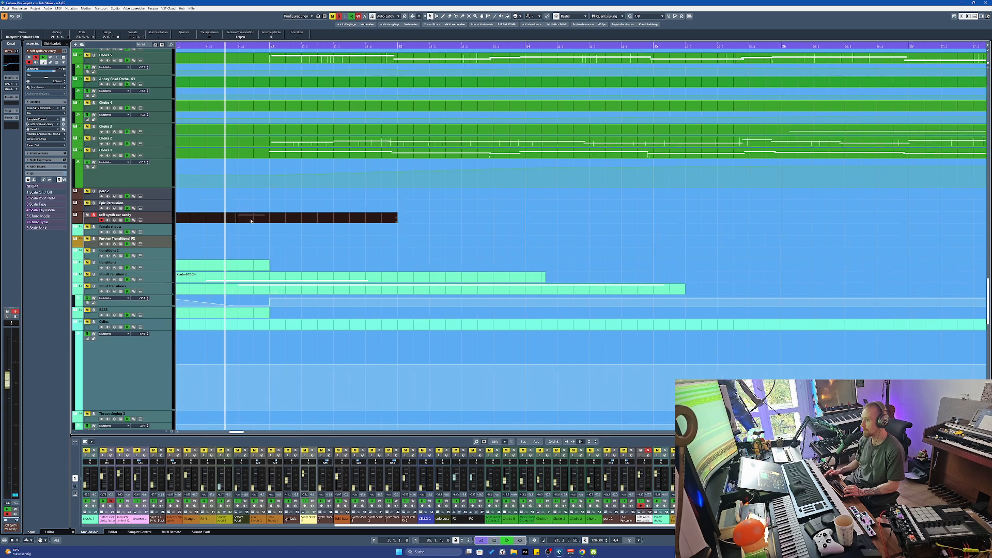
pyautogui.press('space')
pyautogui.press('g')
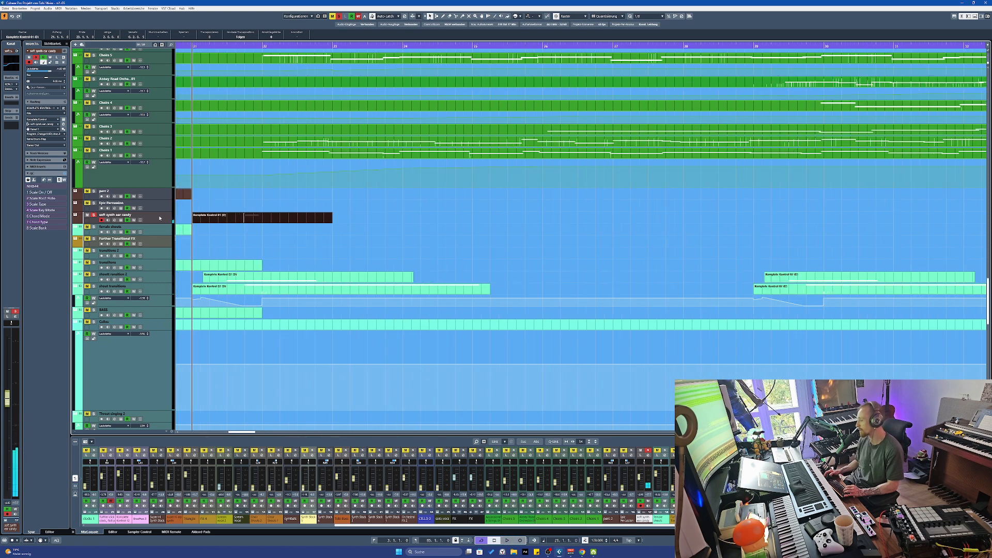
pyautogui.press('g')
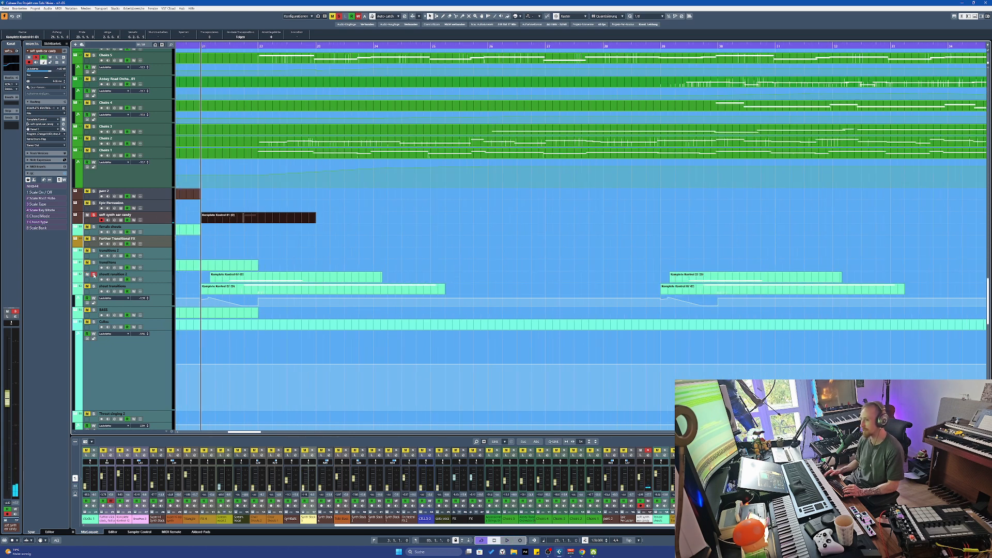
# Solo the two transition tracks again and play them together with the soft synth ear candy from bar 21
pyautogui.scroll(-1, 246, 262)
pyautogui.scroll(-1, 250, 278)
pyautogui.scroll(10, 237, 310)
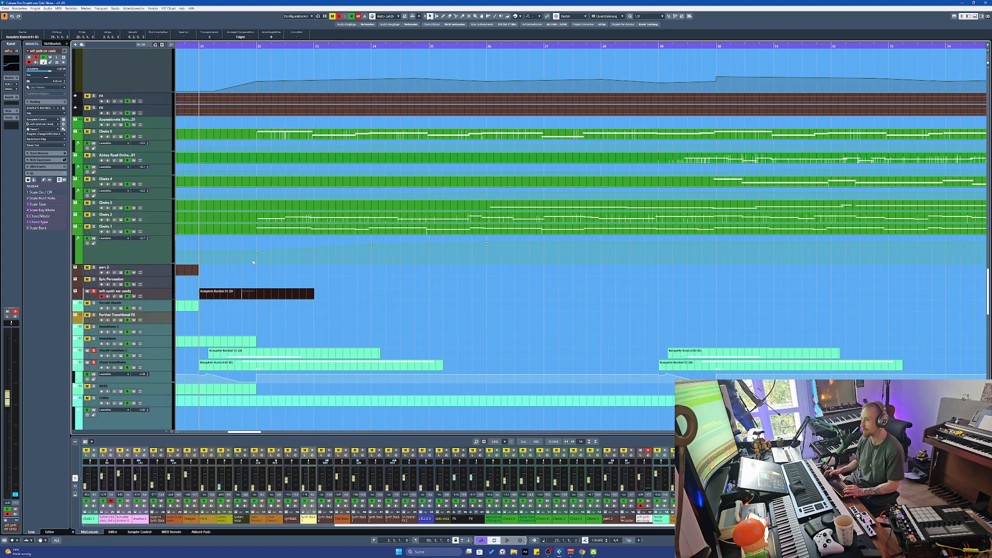
pyautogui.scroll(-10, 237, 310)
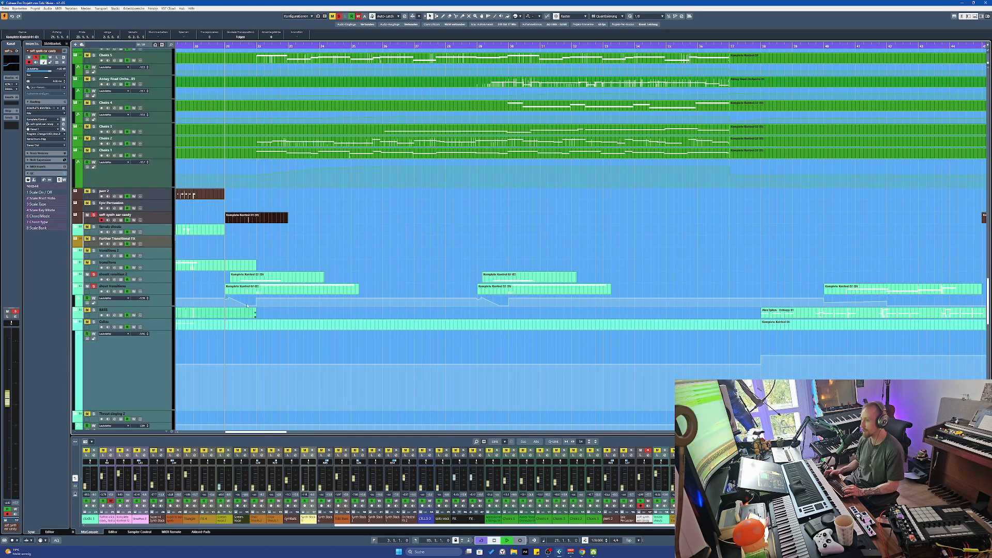
pyautogui.scroll(1, 249, 310)
pyautogui.press('space')
# View the Komplete Kontrol instrument of the lower soloed transition track, select that track, and close the instrument
pyautogui.click(120, 291)
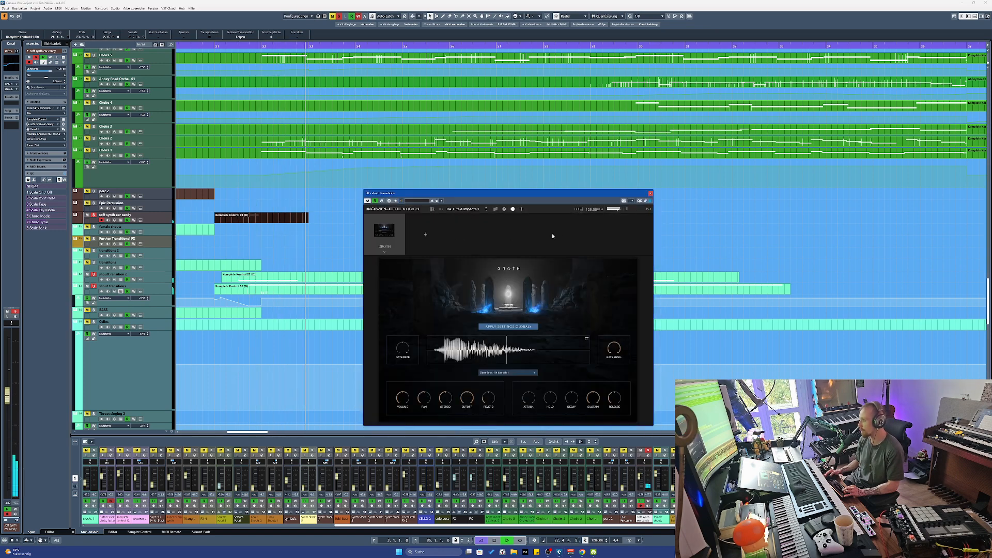
pyautogui.press('space')
pyautogui.click(156, 292)
pyautogui.click(156, 291)
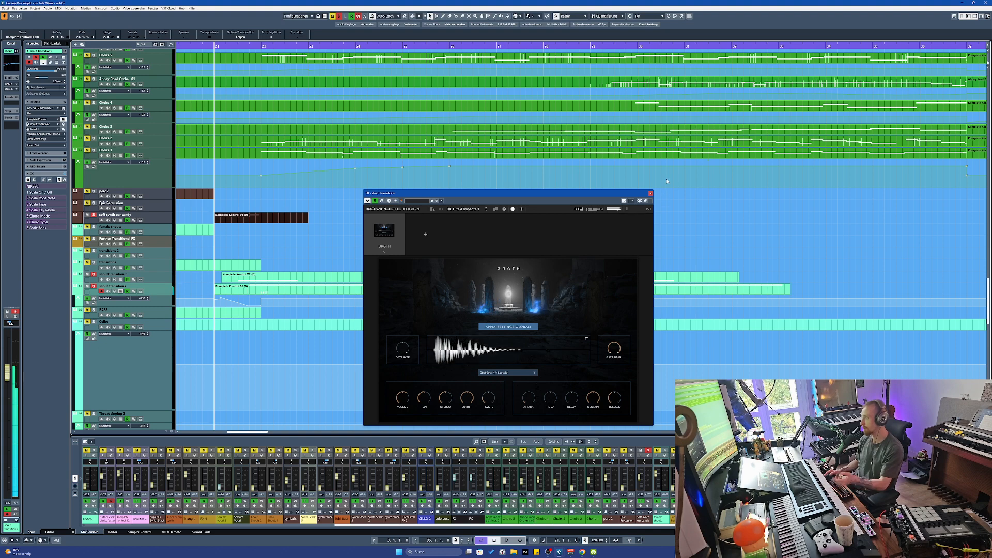
pyautogui.click(651, 193)
# Clear the transition and ear candy solos, solo the green choir and strings tracks, and go to their group channel
pyautogui.scroll(-2, 293, 278)
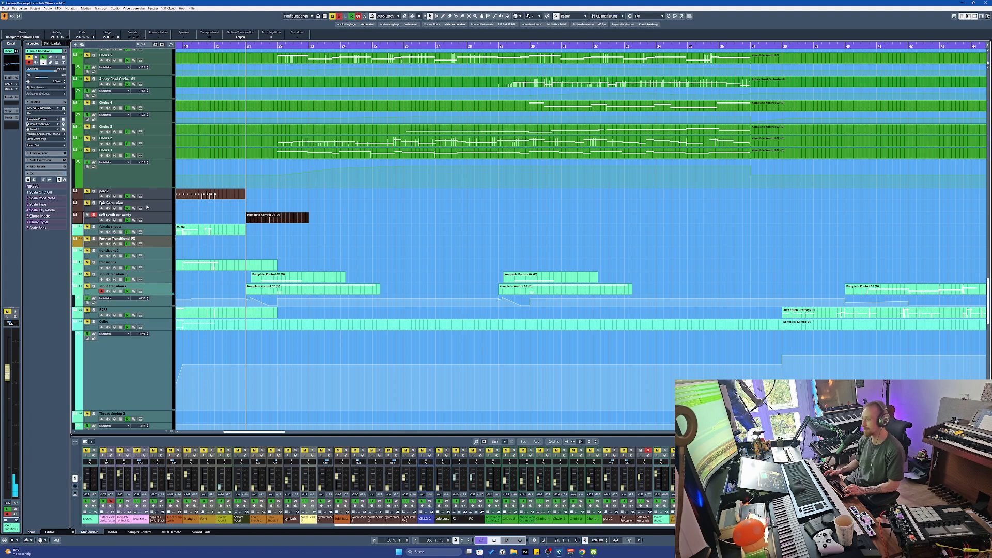
pyautogui.scroll(5, 182, 211)
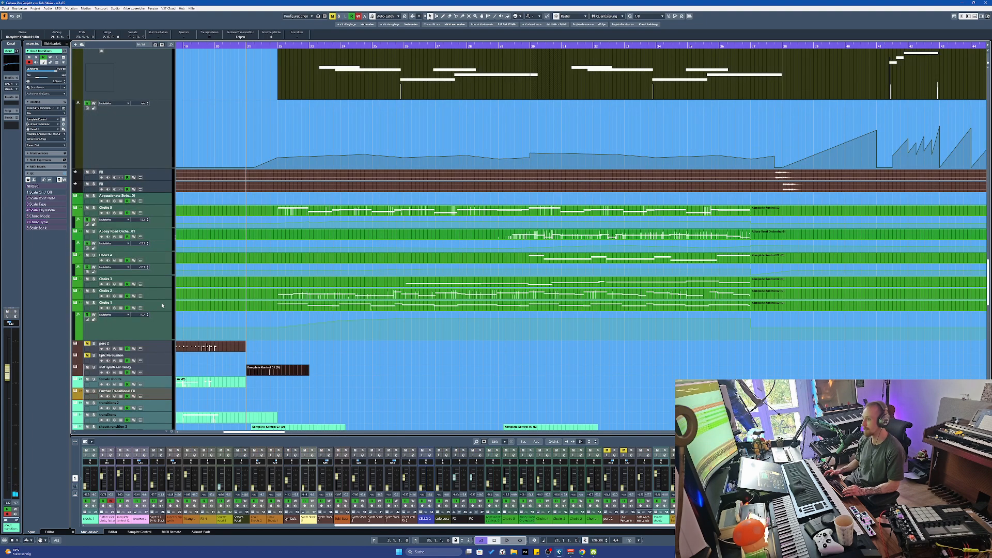
pyautogui.scroll(-10, 290, 284)
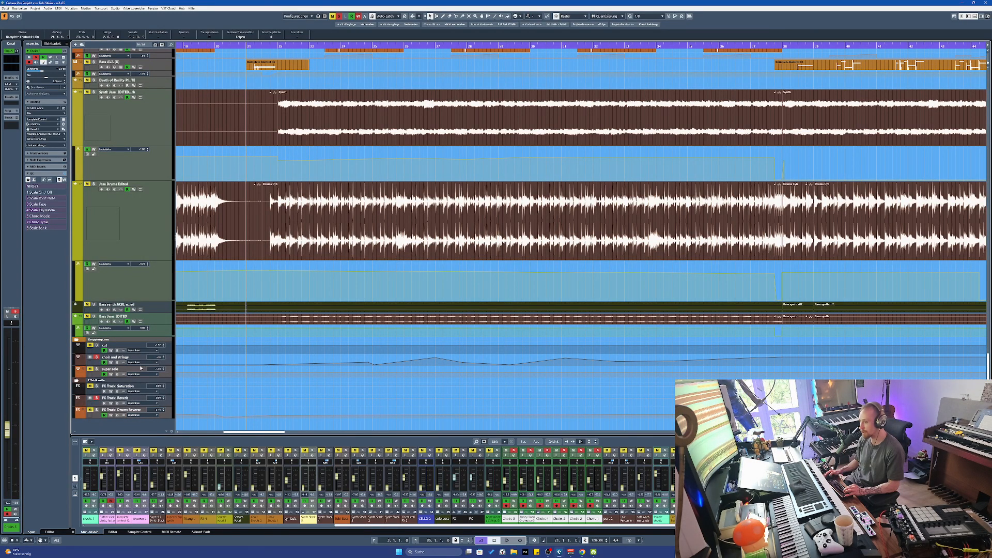
# Turn off automation reading on the choir and strings group, raise its volume, and play the soloed tracks from bar 21
pyautogui.click(104, 362)
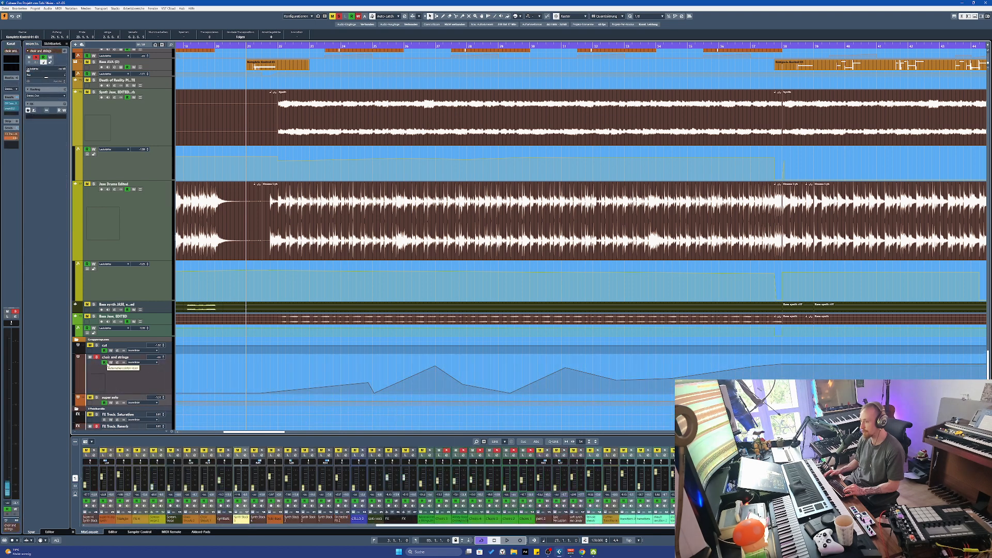
pyautogui.click(105, 362)
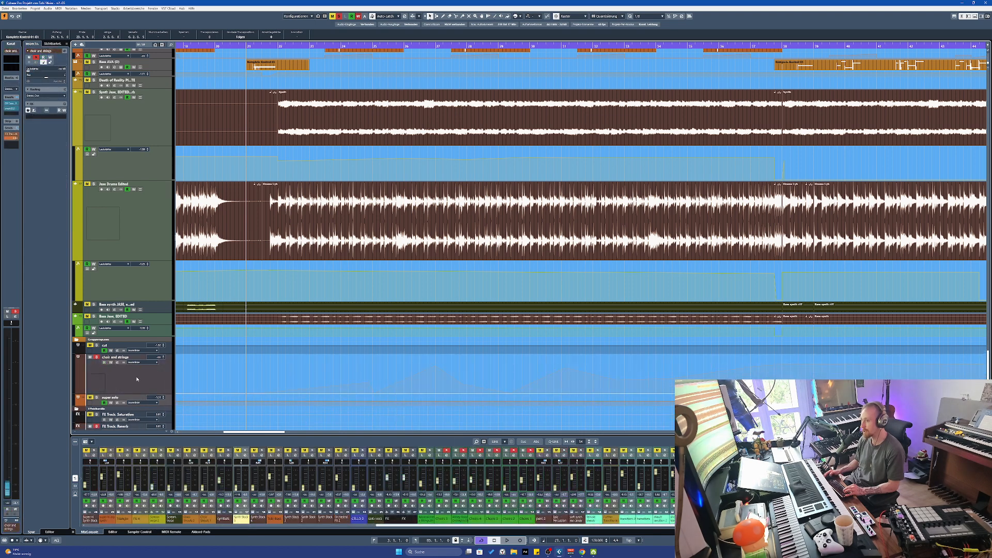
pyautogui.moveTo(39, 71); pyautogui.dragTo(54, 76)
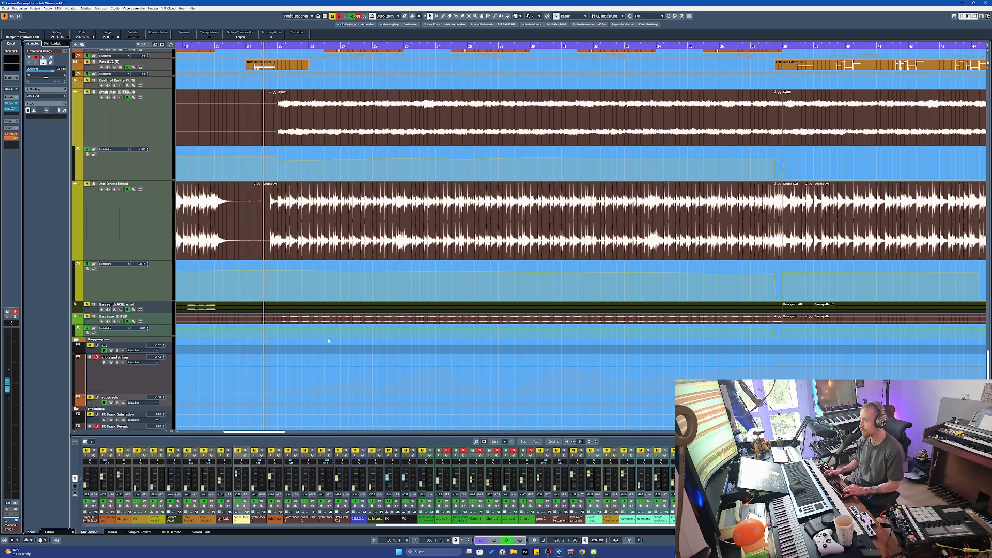
pyautogui.scroll(5, 329, 341)
pyautogui.scroll(-5, 325, 336)
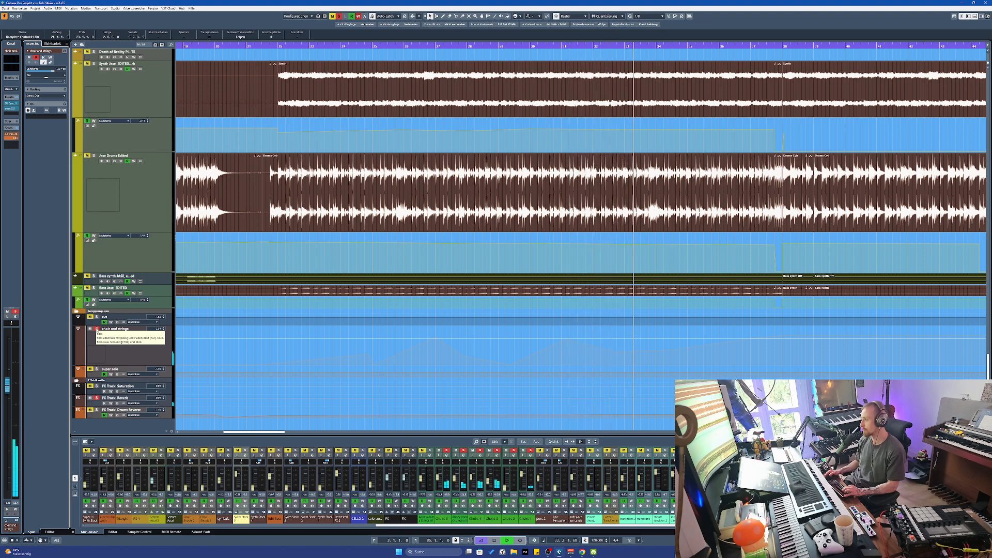
# Stop playback and turn automation reading back on for the choir and strings group
pyautogui.scroll(-2, 319, 365)
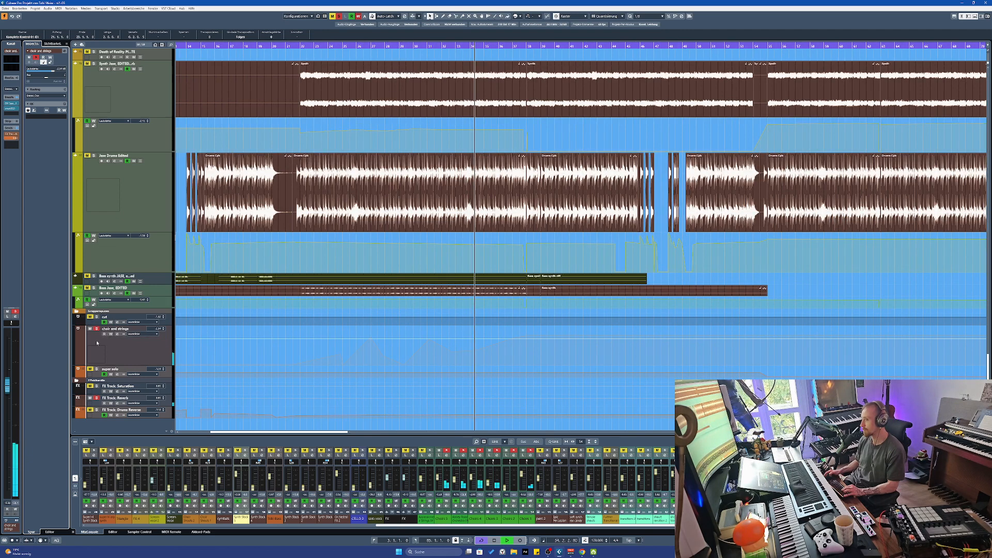
pyautogui.press('space')
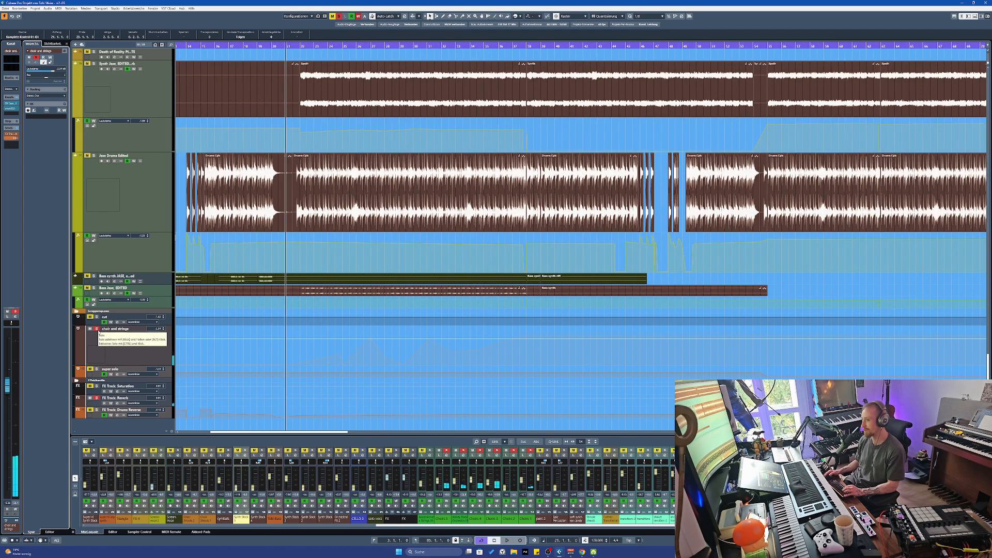
pyautogui.click(105, 335)
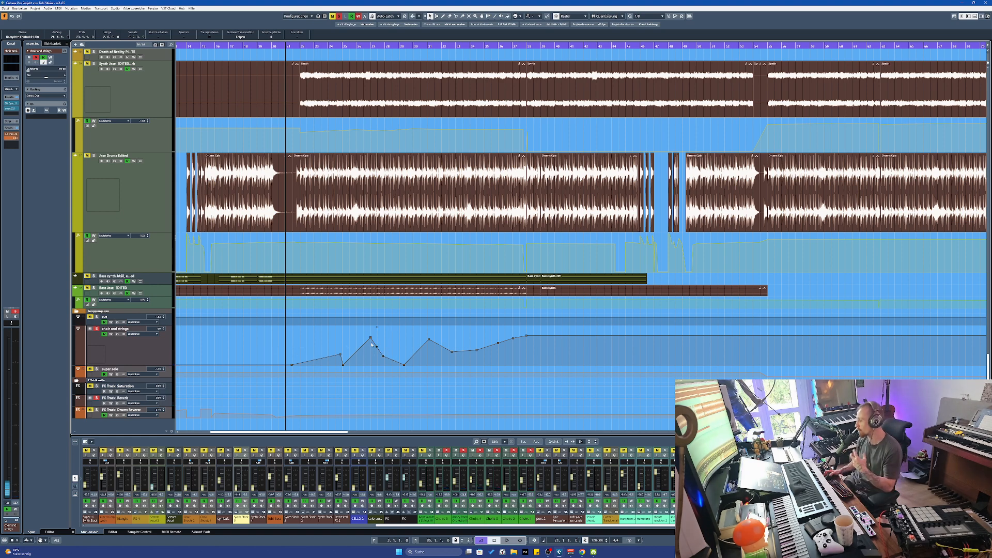
pyautogui.scroll(-15, 371, 343)
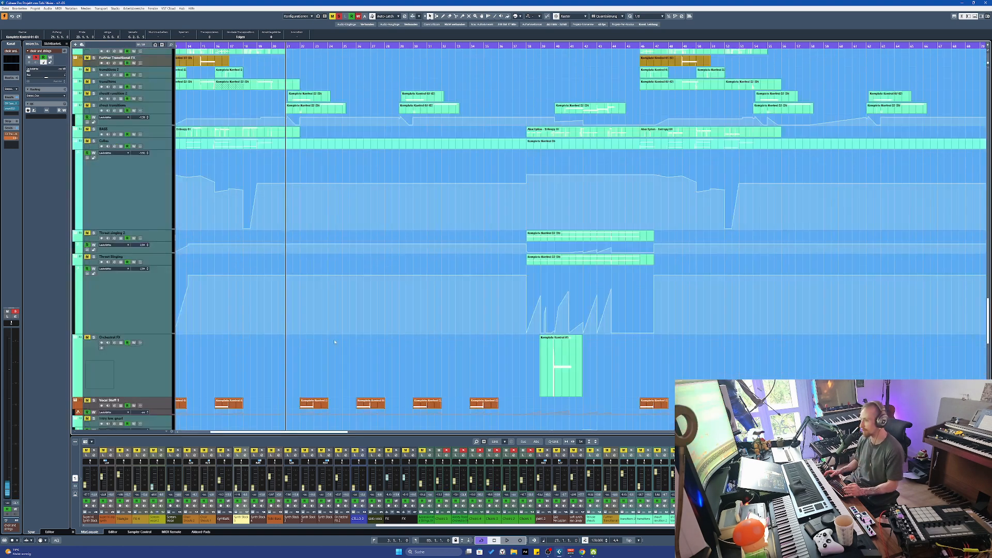
pyautogui.scroll(15, 334, 340)
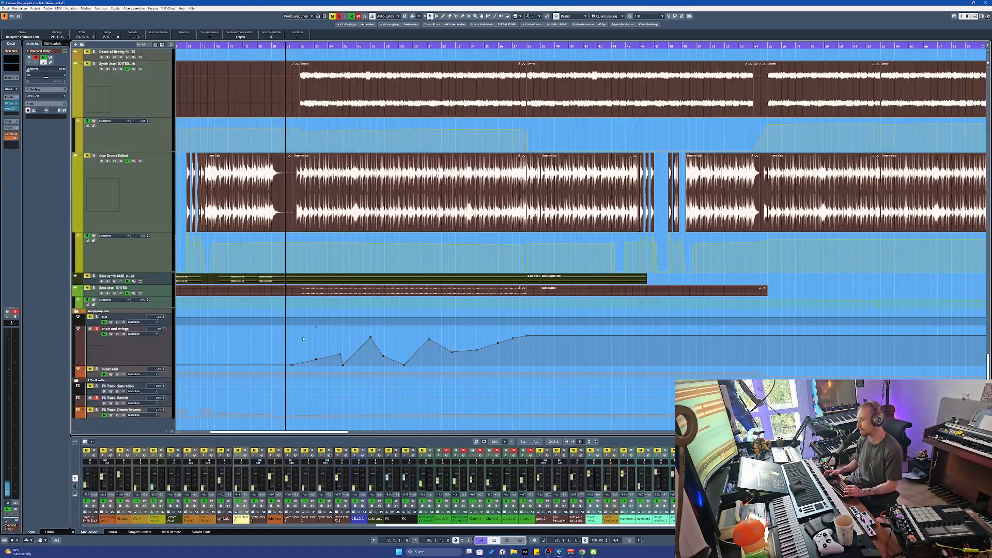
# Clear all solos, play the full arrangement from bar 21 with the choir and strings automation, and stop playback
pyautogui.click(316, 359)
pyautogui.press('s')
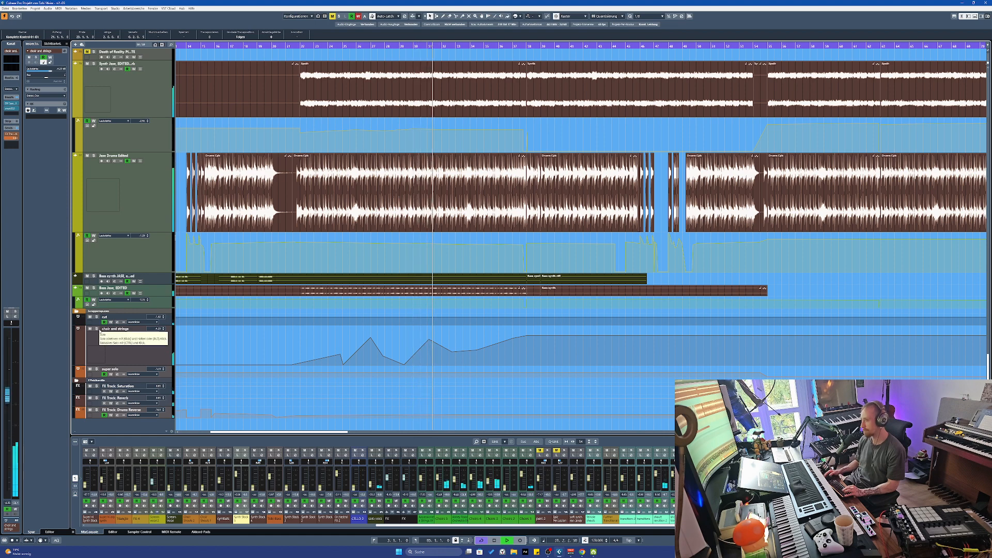
pyautogui.press('space')
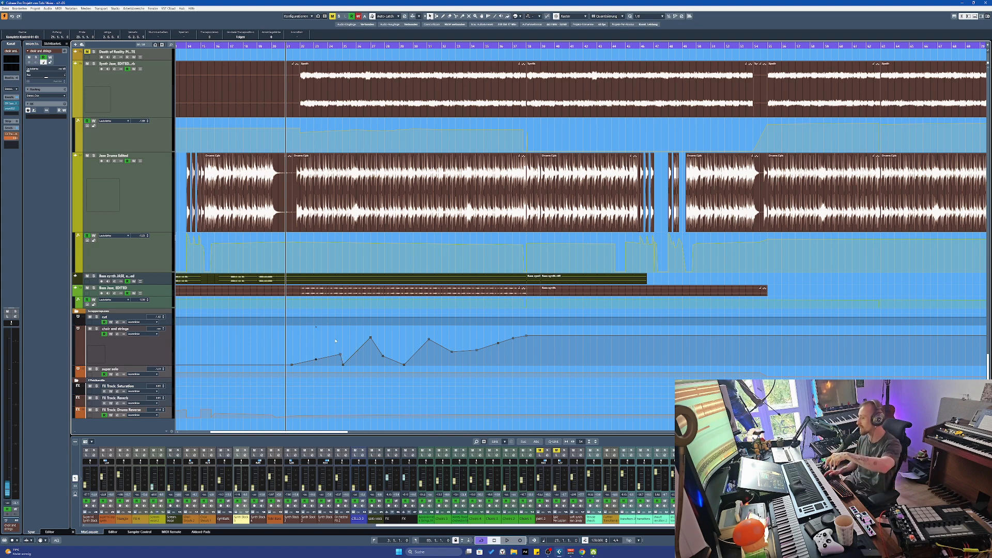
pyautogui.hotkey('ctrl', 'z')
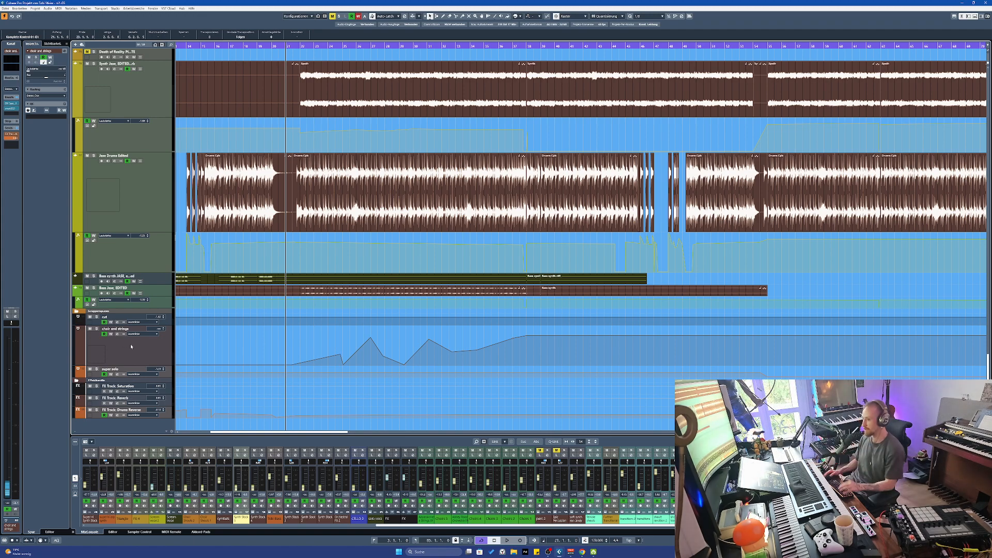
# Bring back the choir solos, add the two synth pads and Retro Synth 2 to them, and play from bar 22
pyautogui.scroll(-15, 298, 337)
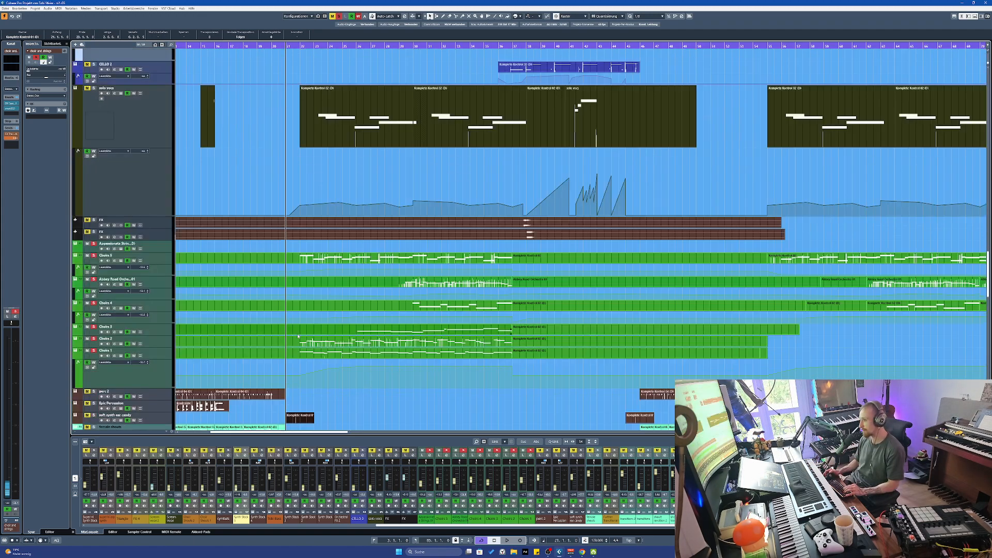
pyautogui.scroll(10, 298, 336)
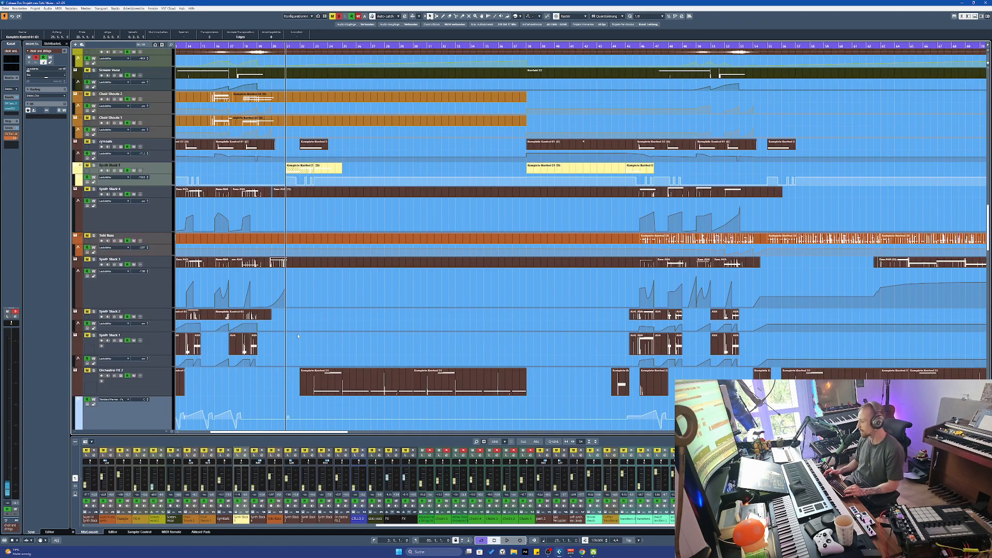
pyautogui.scroll(10, 298, 336)
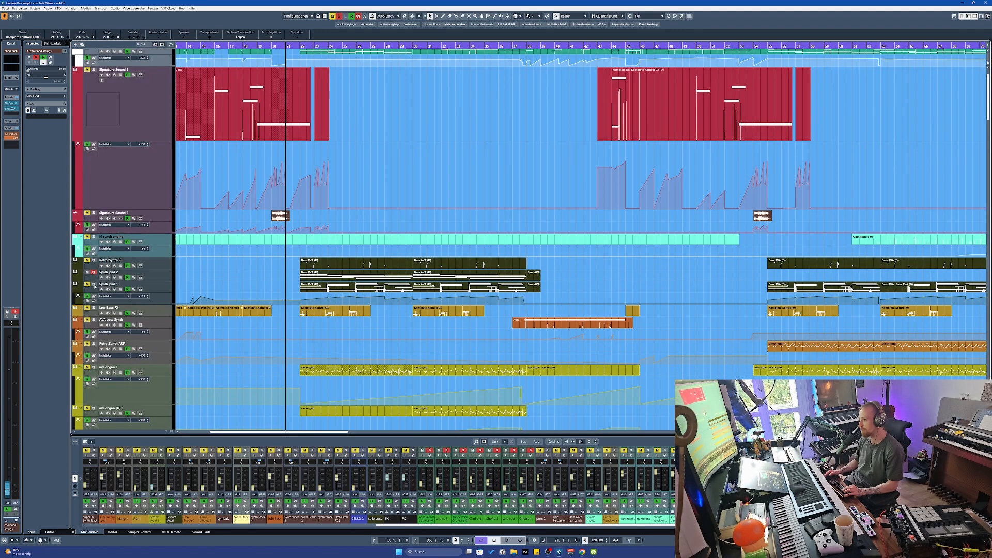
pyautogui.press('n')
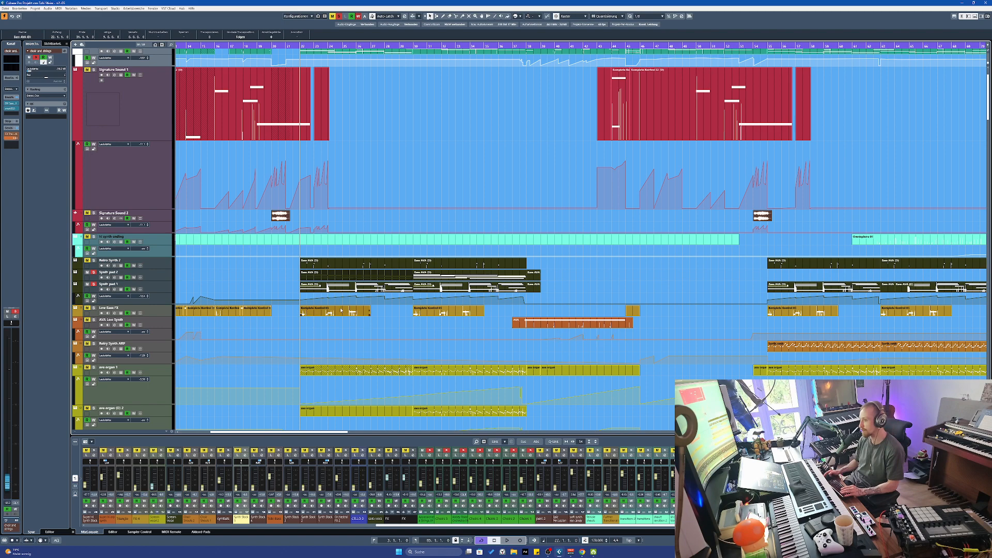
pyautogui.scroll(2, 310, 285)
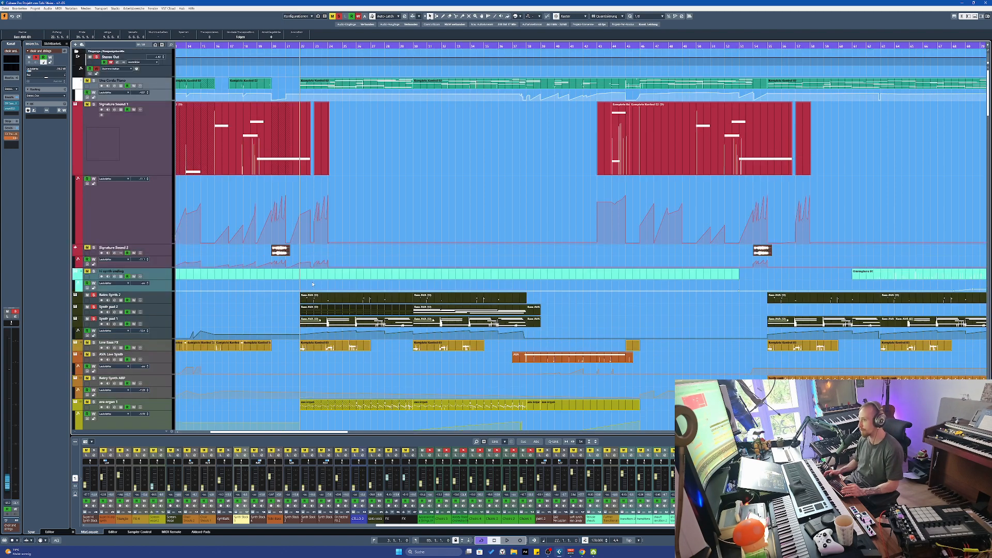
pyautogui.press('h')
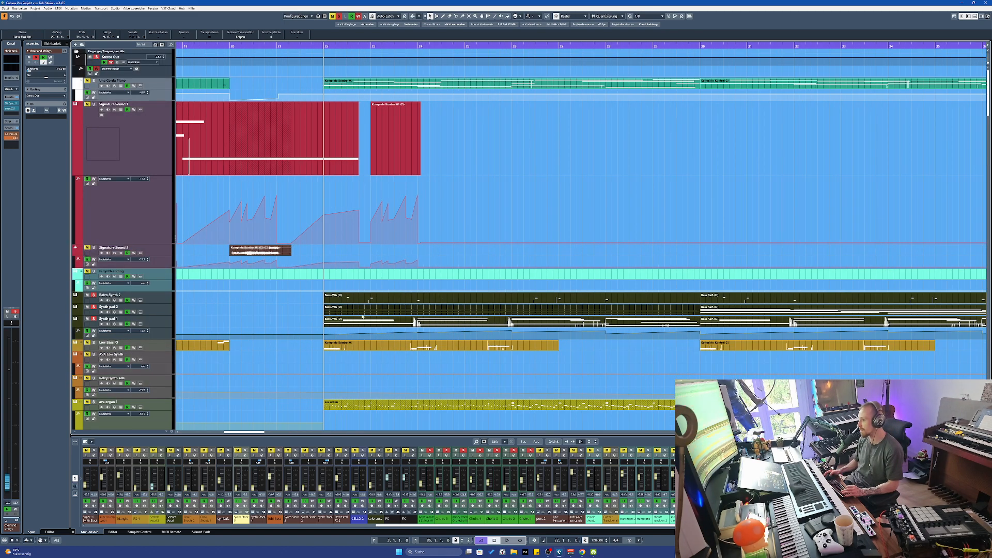
pyautogui.press('space')
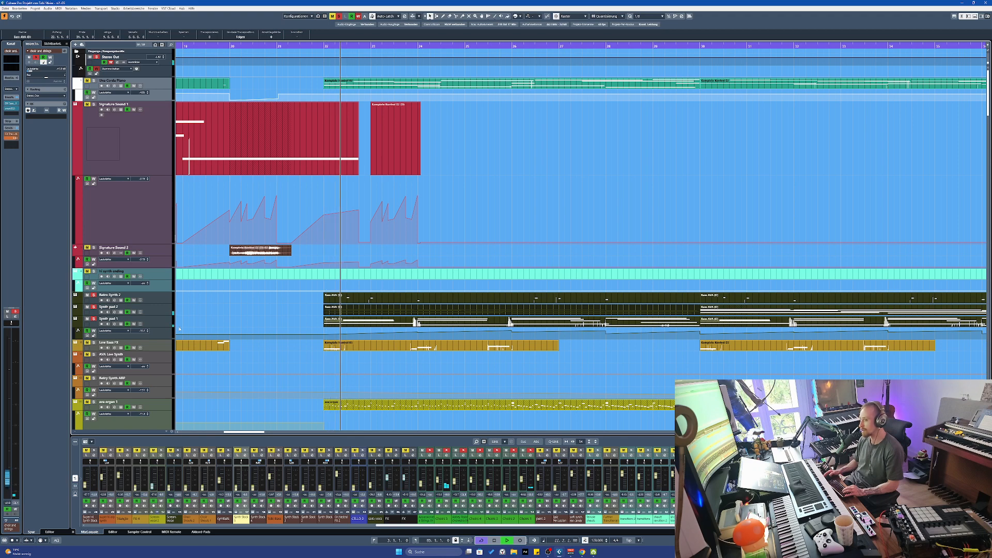
# View the Lunaris 2 instruments of Synth pad 2 and Retro Synth 2 side by side during playback, and stop
pyautogui.click(120, 311)
pyautogui.moveTo(622, 193); pyautogui.dragTo(910, 77)
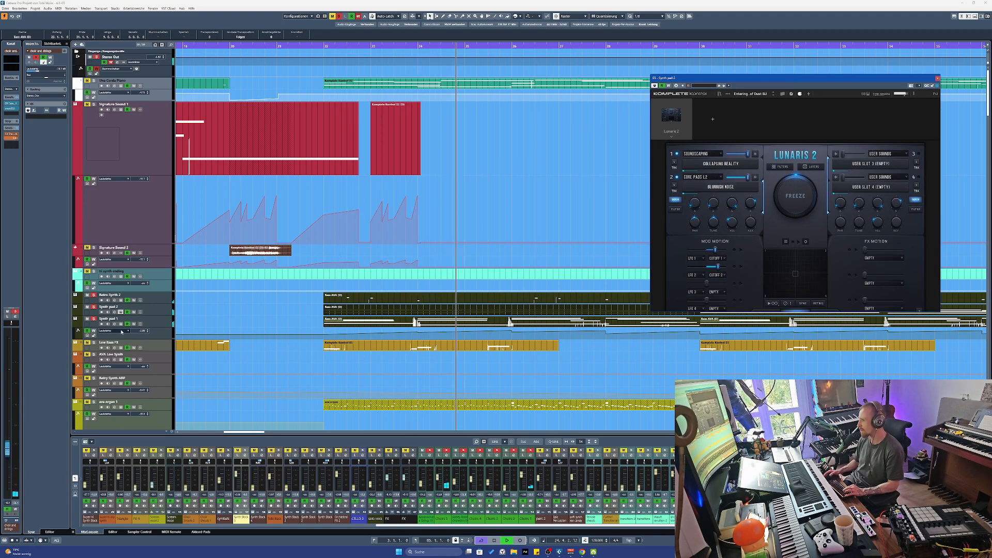
pyautogui.click(122, 300)
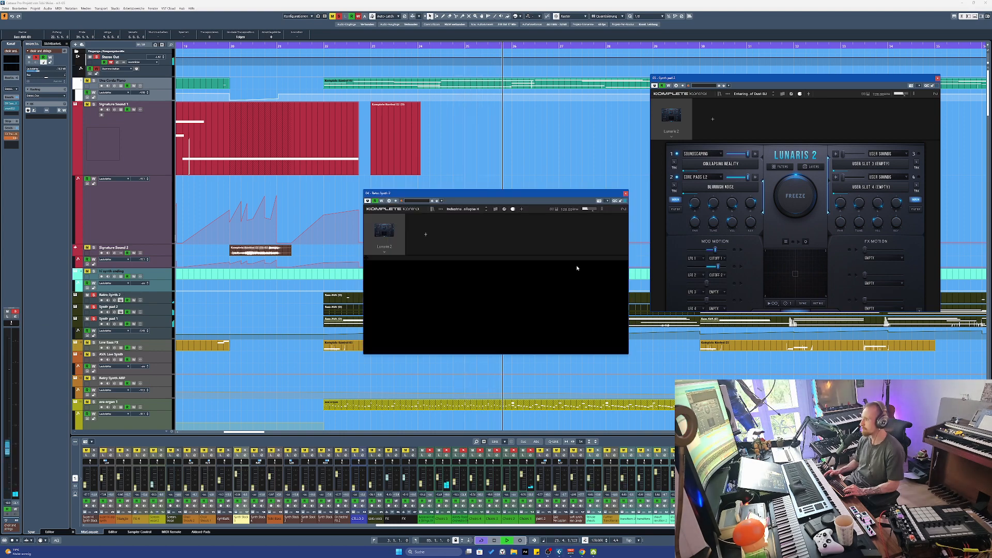
pyautogui.moveTo(542, 195); pyautogui.dragTo(853, 282)
pyautogui.scroll(-5, 495, 339)
pyautogui.hscroll(5, 495, 340)
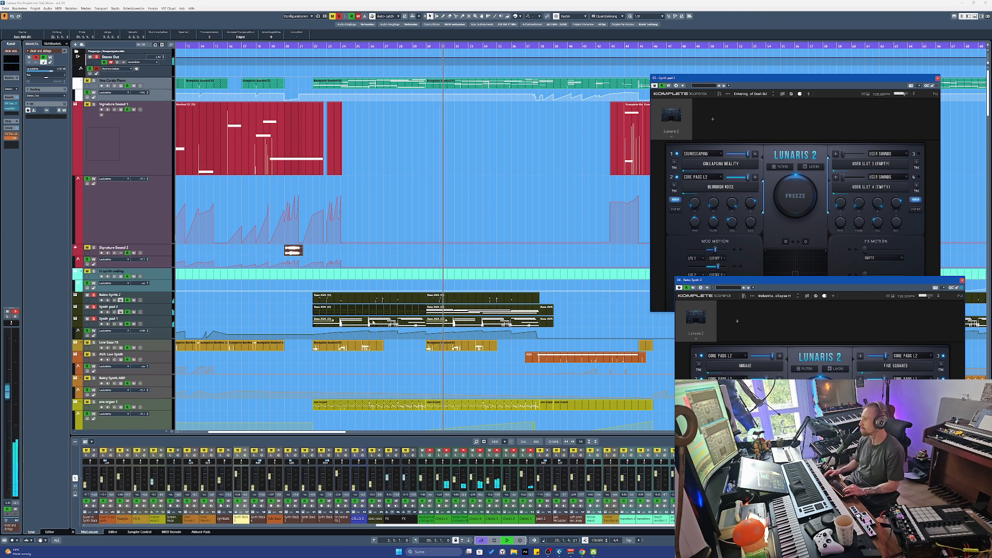
pyautogui.press('g')
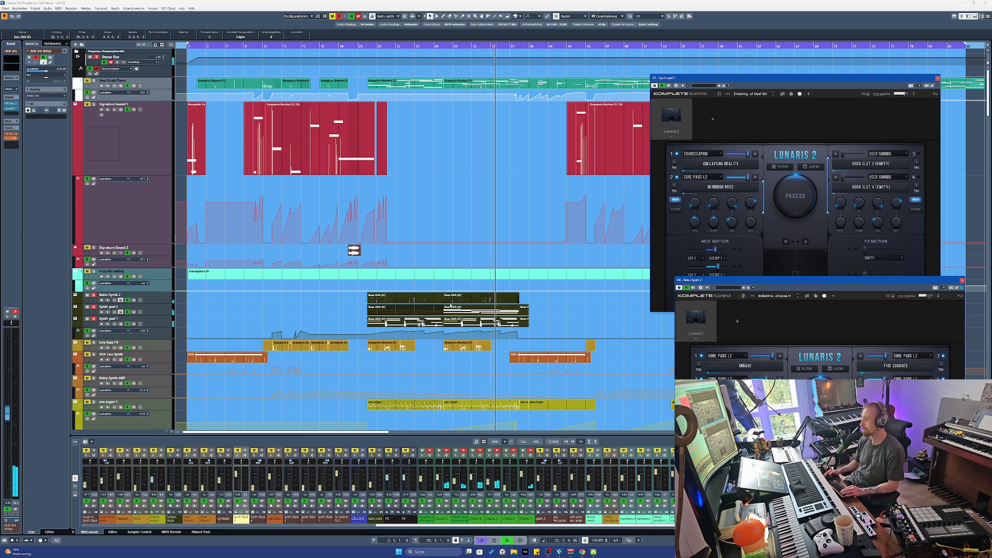
pyautogui.press('space')
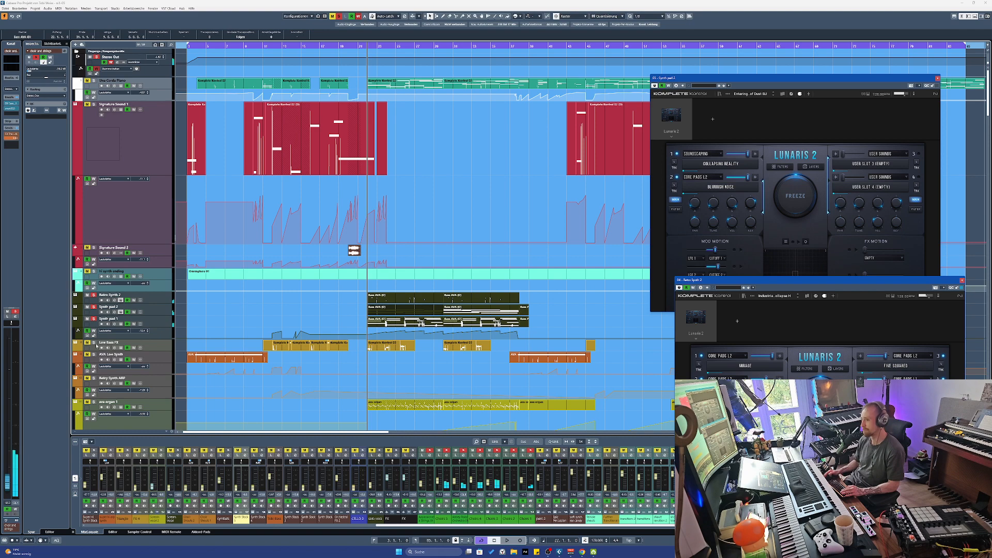
# Add the Low Bass FX track to the solos, view its Kinetic Toys instrument, and close it
pyautogui.press('h')
pyautogui.press('h')
pyautogui.click(120, 347)
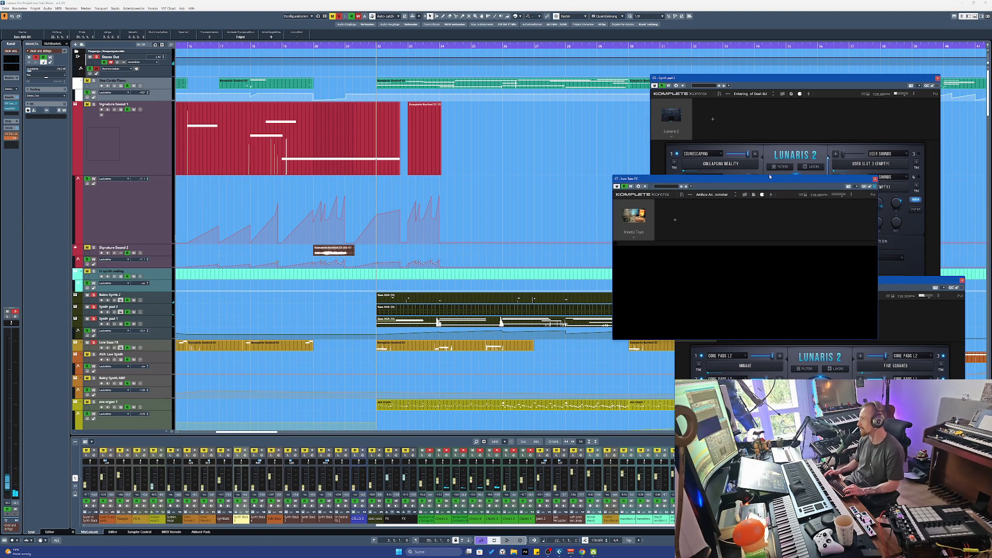
pyautogui.moveTo(772, 178); pyautogui.dragTo(535, 60)
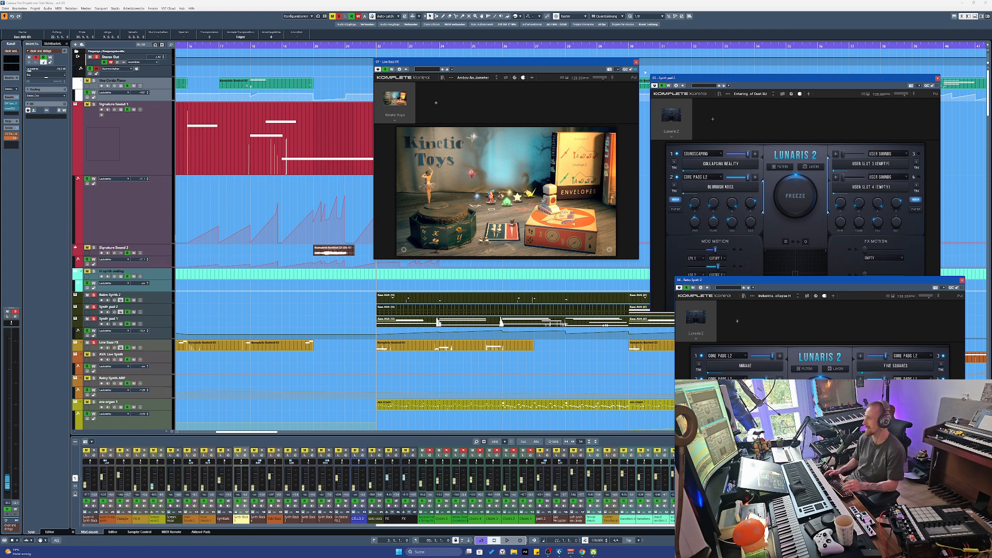
pyautogui.click(636, 62)
# Move the Synth pad 2 instrument aside, solo the Una Corda Piano track, and open its instrument
pyautogui.moveTo(775, 77); pyautogui.dragTo(812, 48)
pyautogui.click(390, 325)
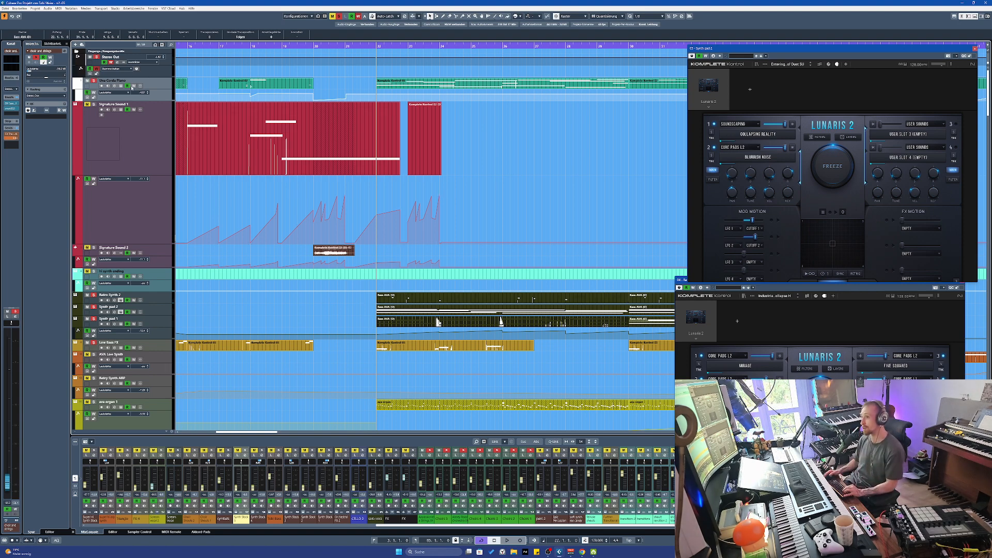
pyautogui.click(163, 88)
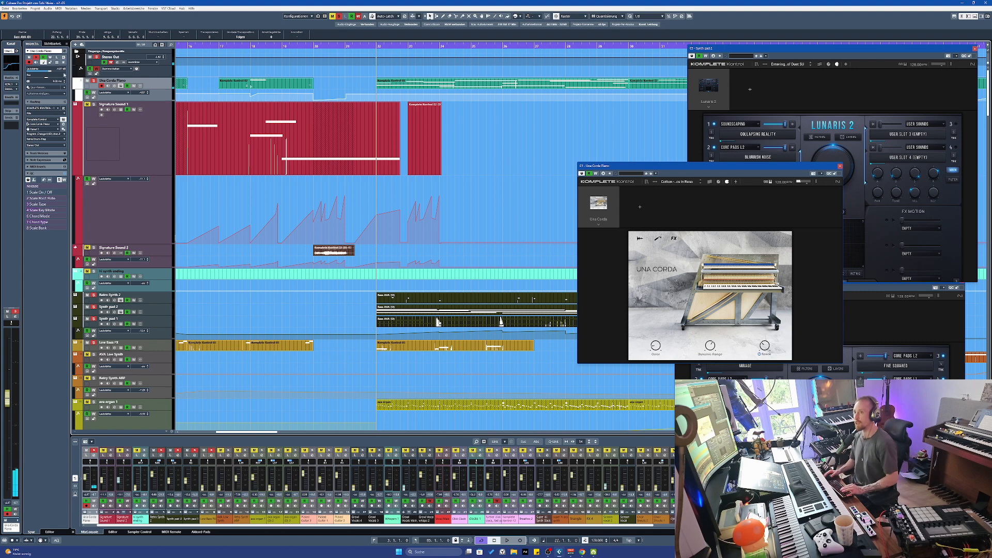
pyautogui.click(416, 222)
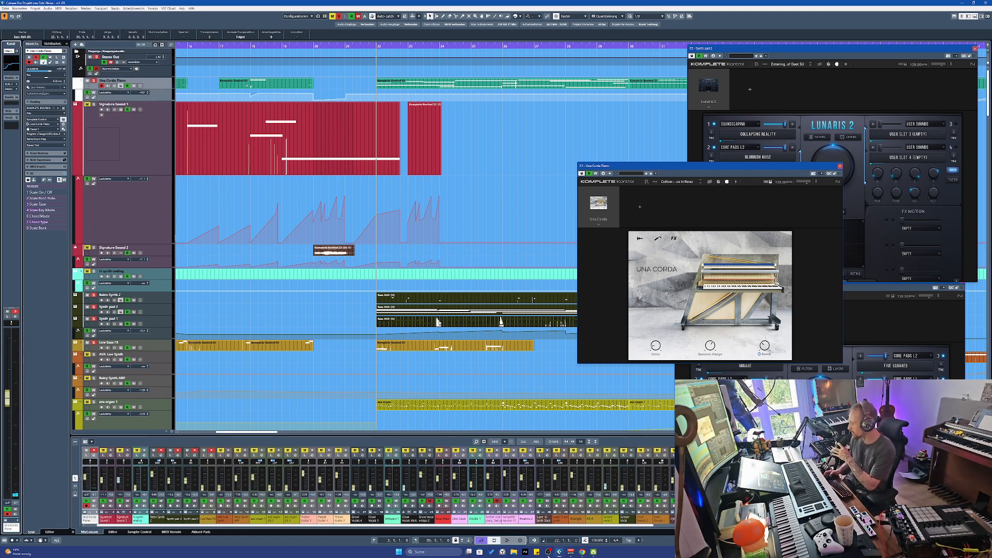
# Play the soloed piano, synth, bass FX and choir tracks together from bar 22, looking through their parts, and stop
pyautogui.click(427, 84)
pyautogui.scroll(-3, 426, 97)
pyautogui.scroll(3, 444, 149)
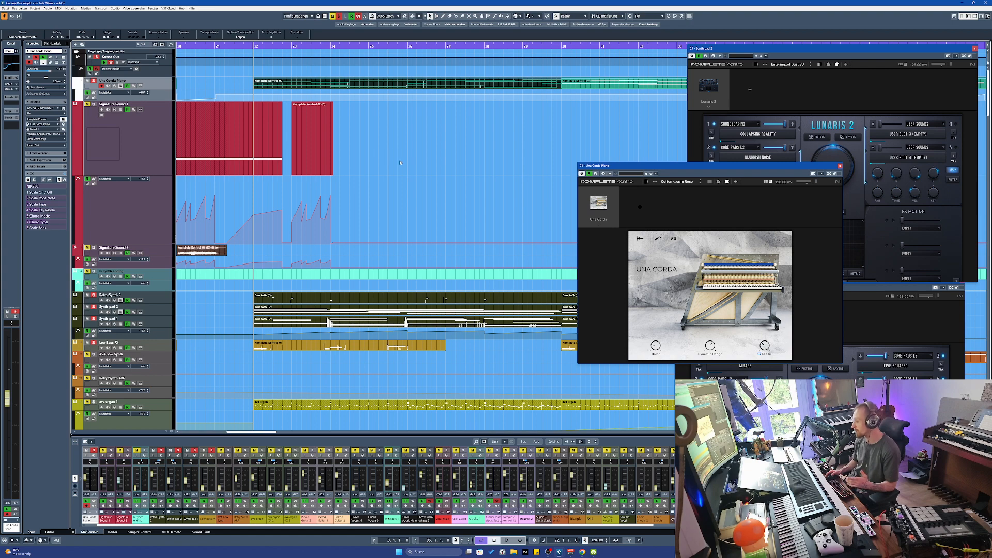
pyautogui.click(255, 93)
pyautogui.press('space')
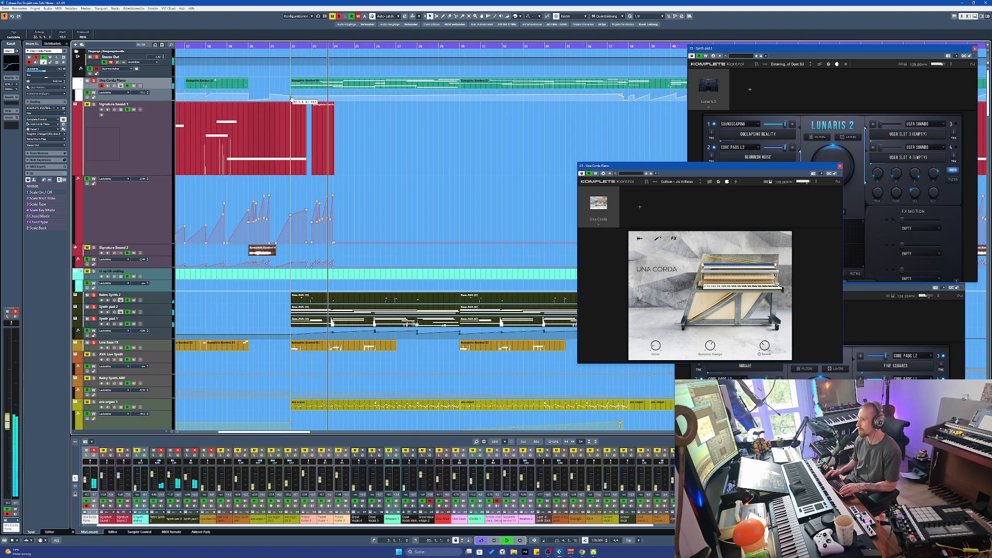
pyautogui.scroll(-15, 396, 256)
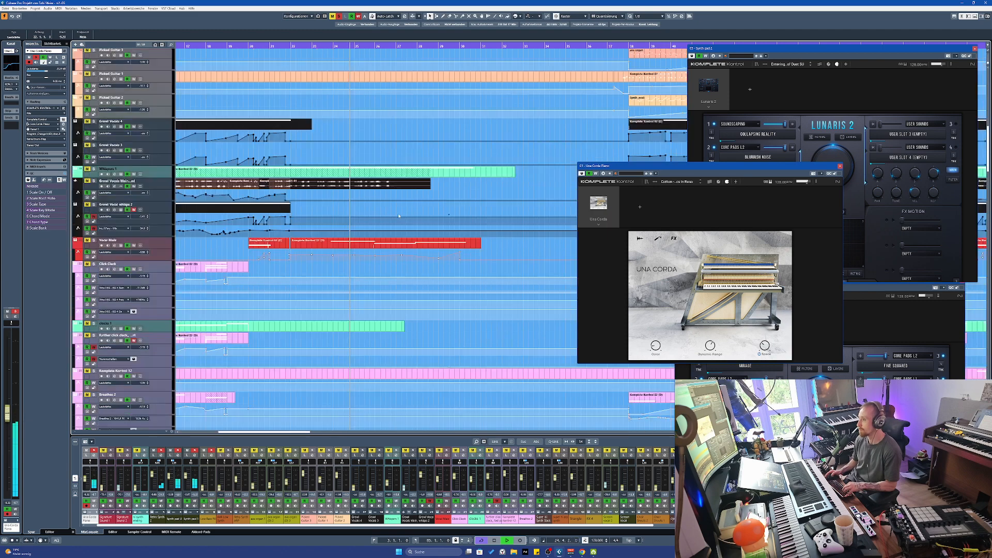
pyautogui.scroll(-5, 396, 256)
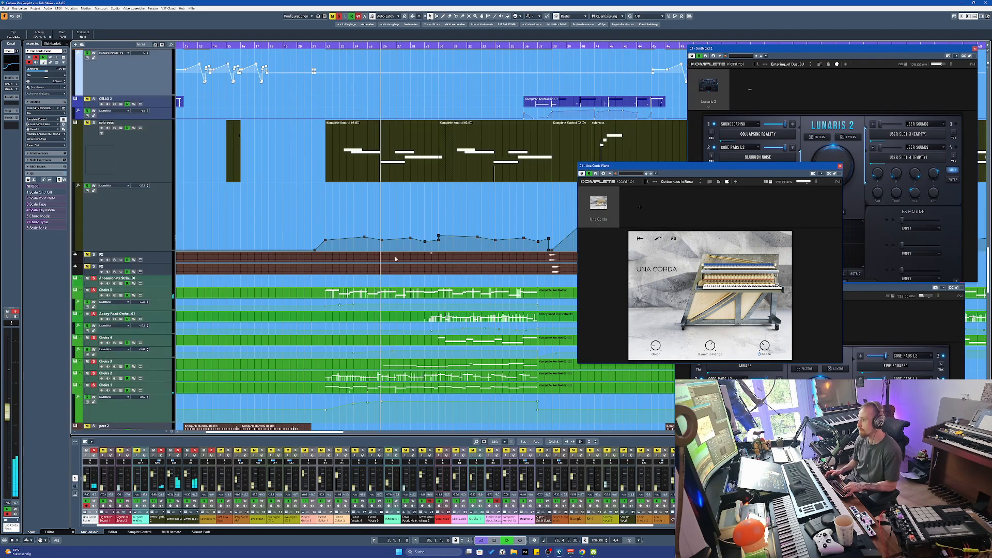
pyautogui.scroll(3, 187, 194)
pyautogui.press('space')
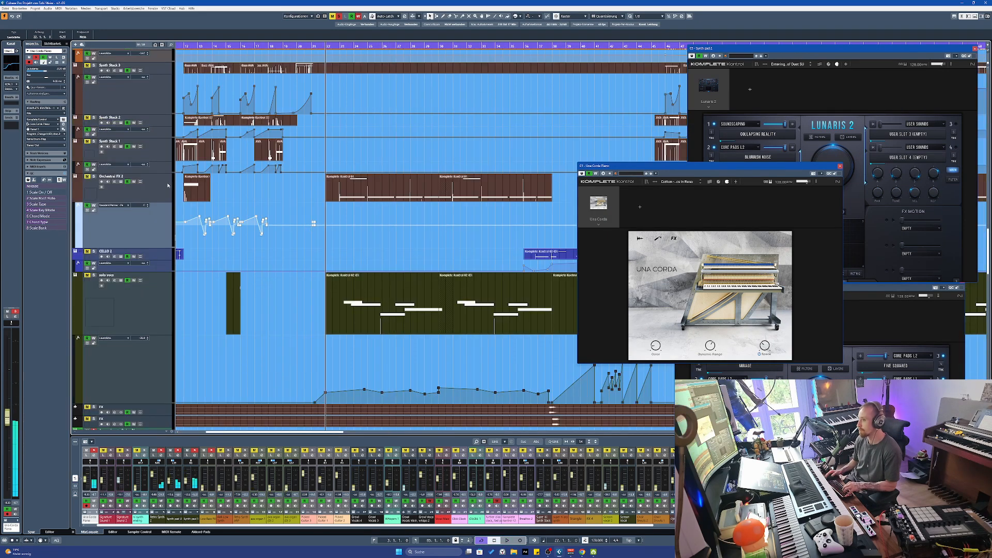
# Take the Una Corda Piano out of the solos, add the four Vocal Stuff tracks, and play from bar 22
pyautogui.scroll(10, 125, 184)
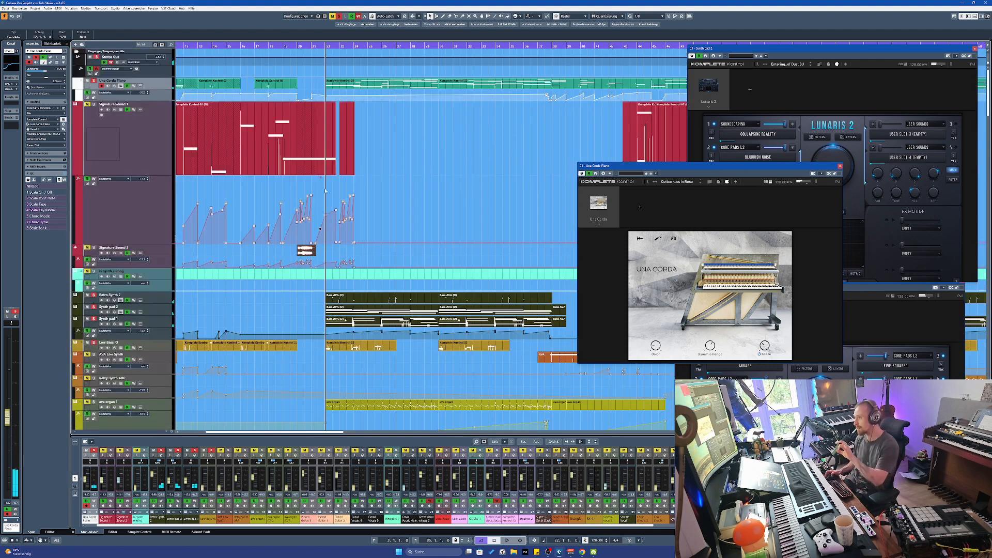
pyautogui.click(87, 81)
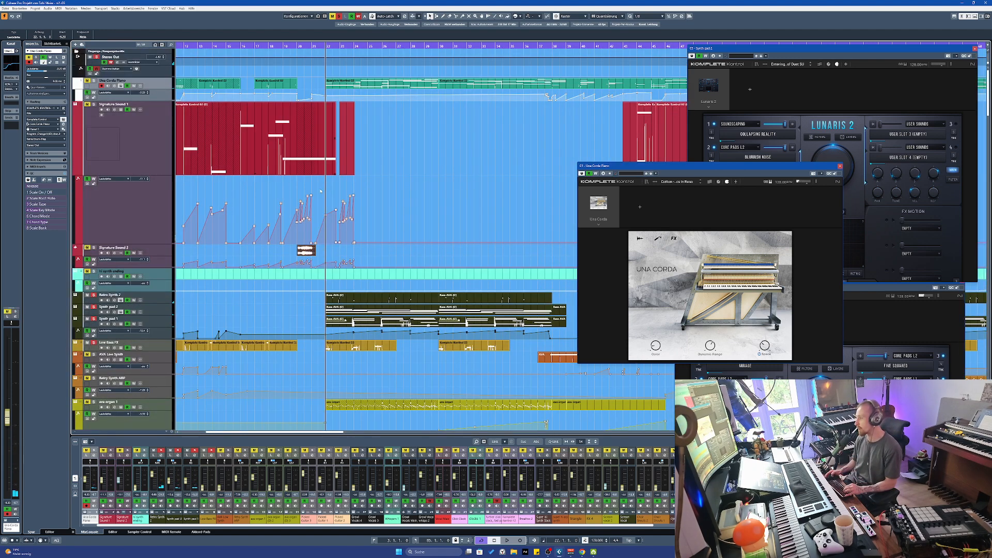
pyautogui.press('g')
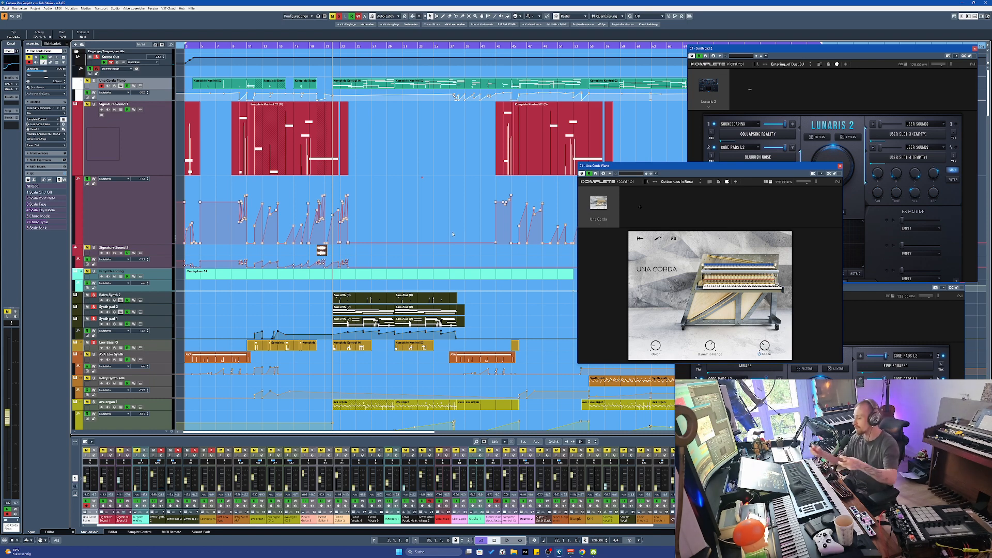
pyautogui.scroll(-15, 361, 308)
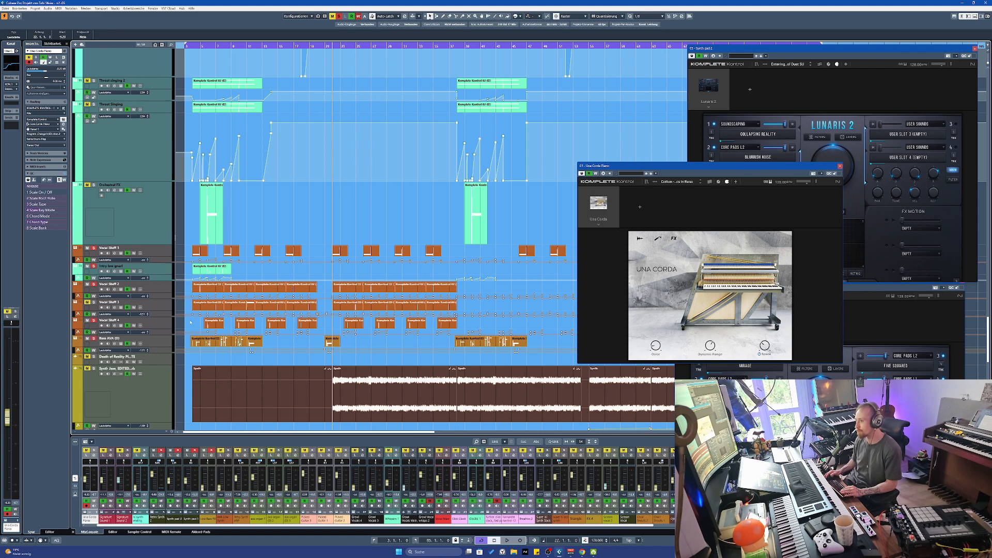
pyautogui.keyDown('ctrl'); pyautogui.scroll(4, 344, 299); pyautogui.keyUp('ctrl')
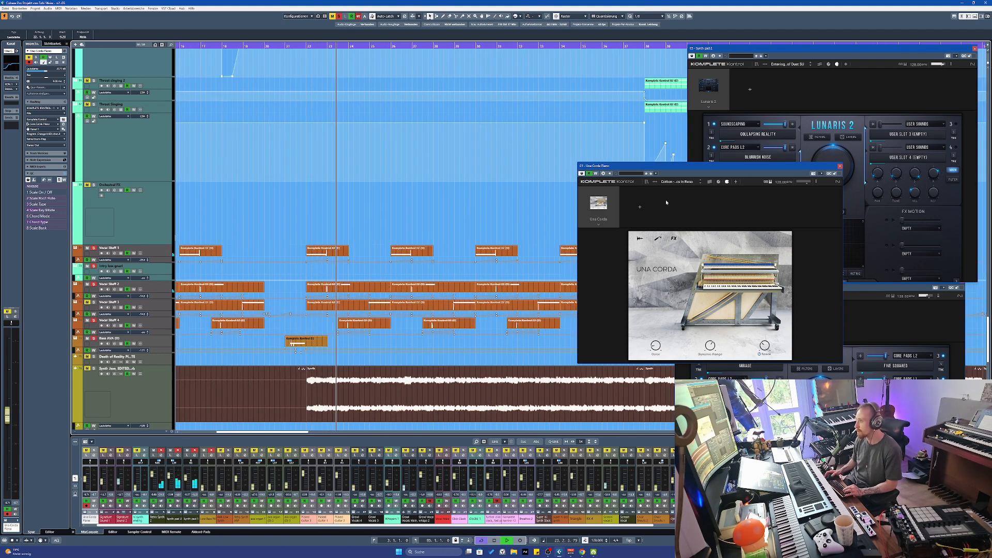
# Close the Una Corda Piano instrument and add the solo voice track above the choir tracks to the solos
pyautogui.click(838, 167)
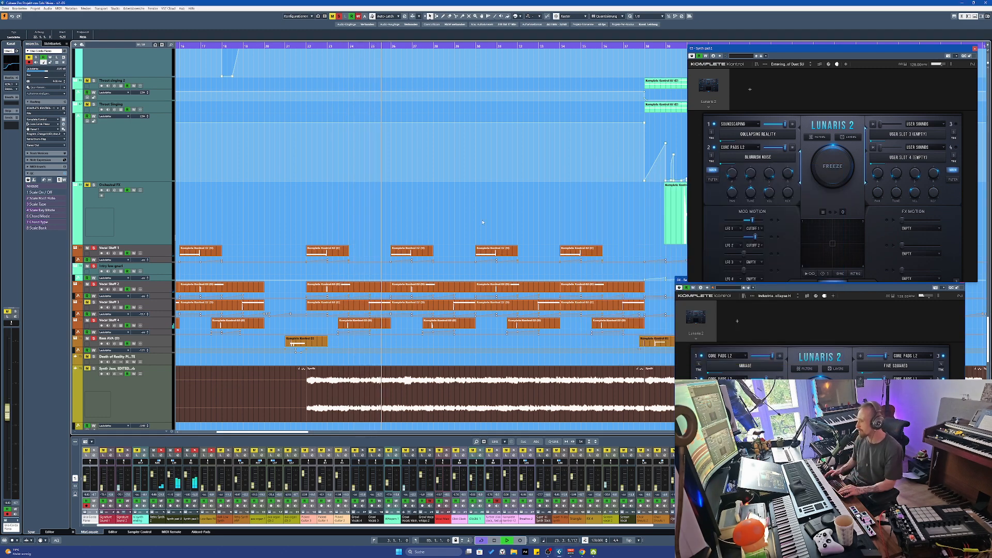
pyautogui.keyDown('ctrl'); pyautogui.scroll(-3, 480, 221); pyautogui.keyUp('ctrl')
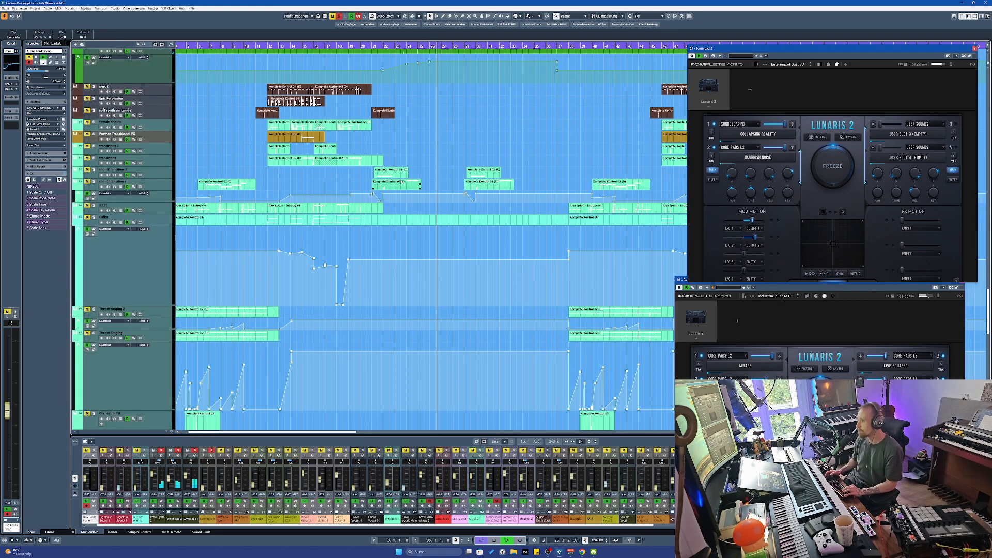
pyautogui.scroll(3, 431, 182)
pyautogui.scroll(3, 431, 182)
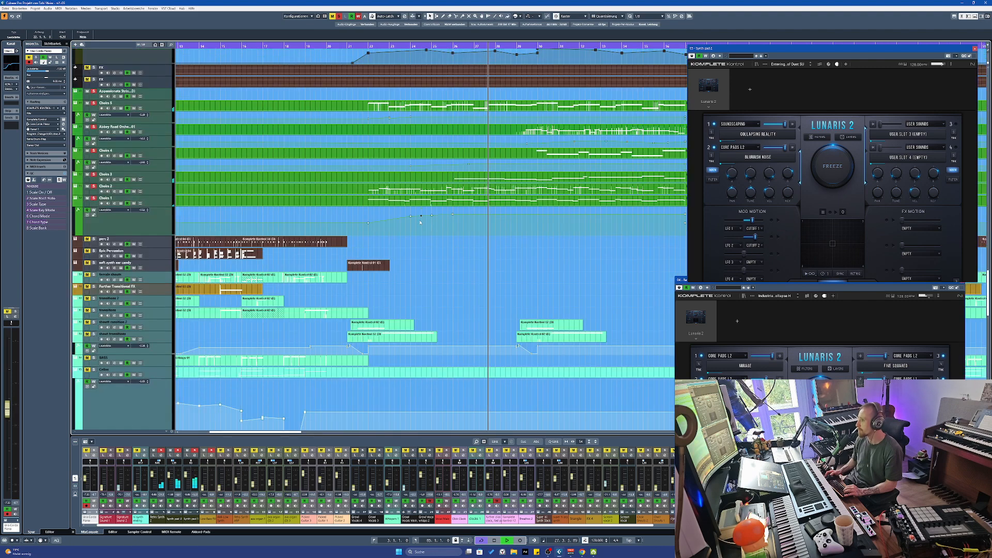
pyautogui.scroll(8, 416, 220)
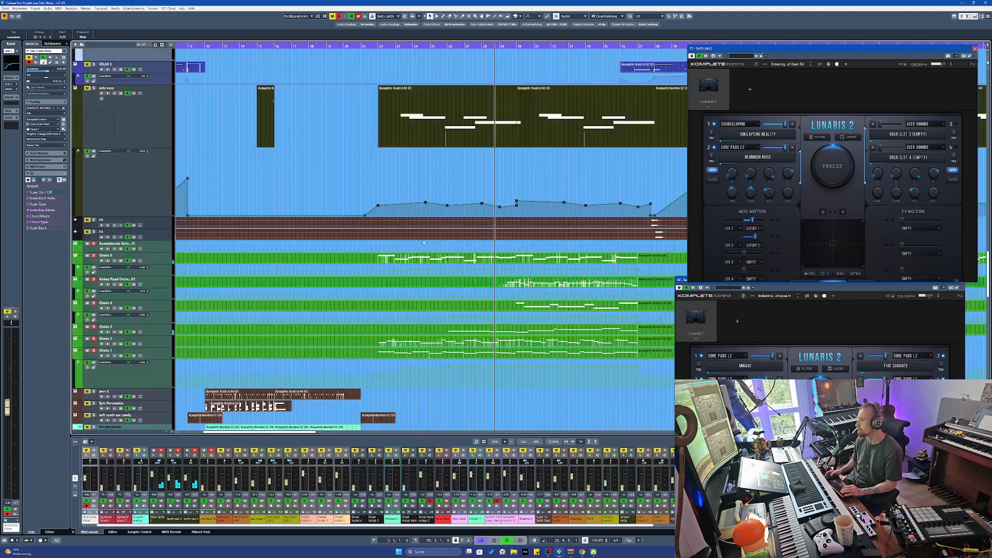
pyautogui.scroll(3, 413, 219)
pyautogui.hscroll(3, 413, 218)
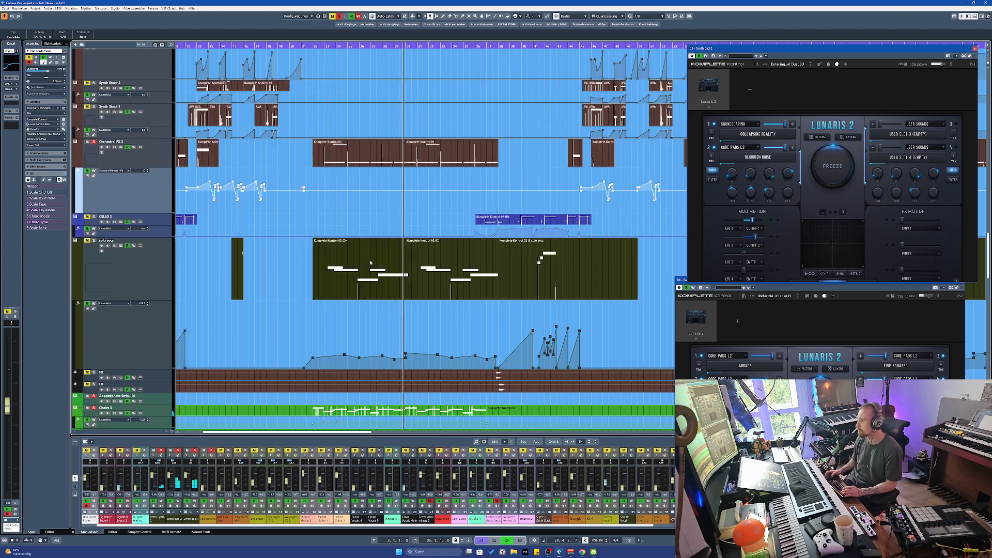
pyautogui.scroll(3, 408, 273)
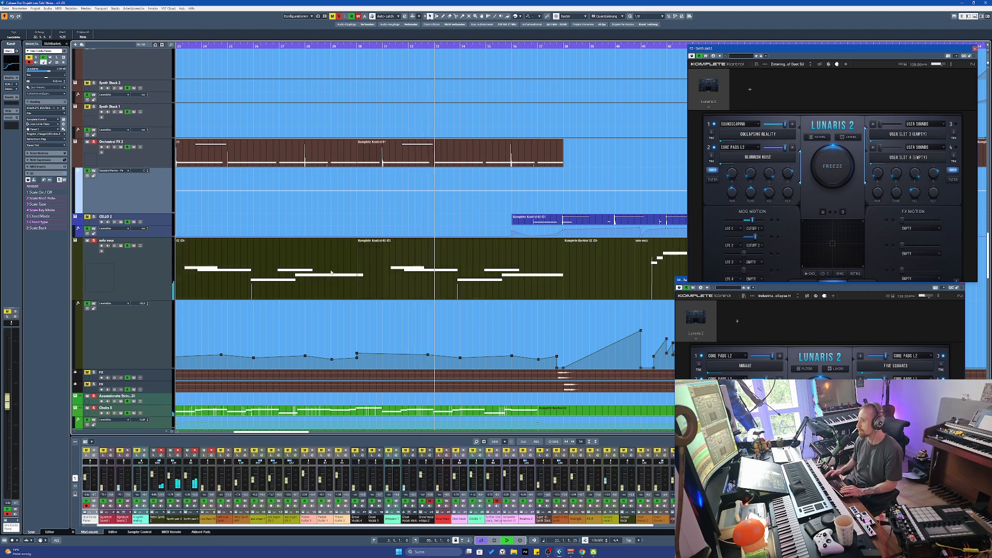
# Listen to the solo voice part together with the other soloed layers, following its notes and automation, and stop playback
pyautogui.scroll(-2, 312, 265)
pyautogui.scroll(2, 408, 279)
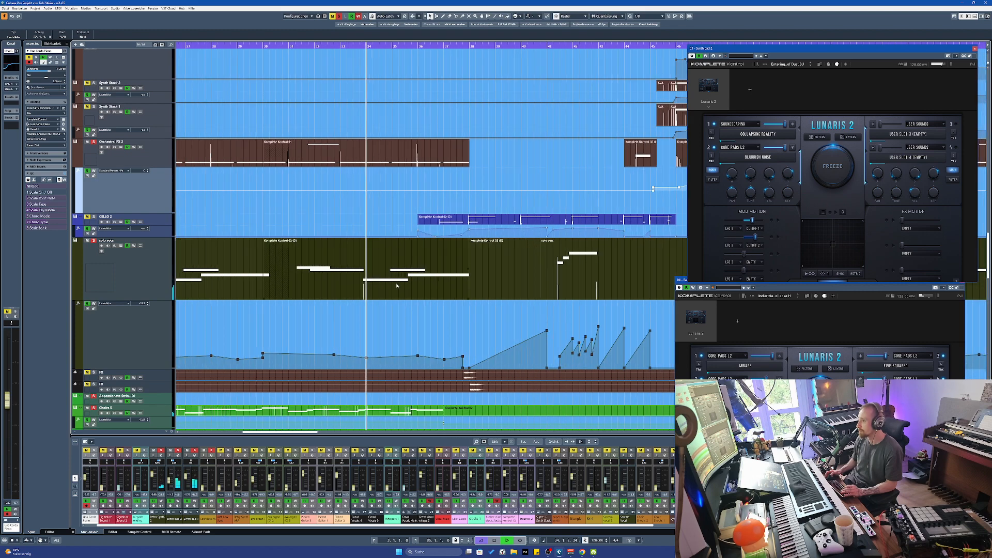
pyautogui.scroll(-1, 390, 282)
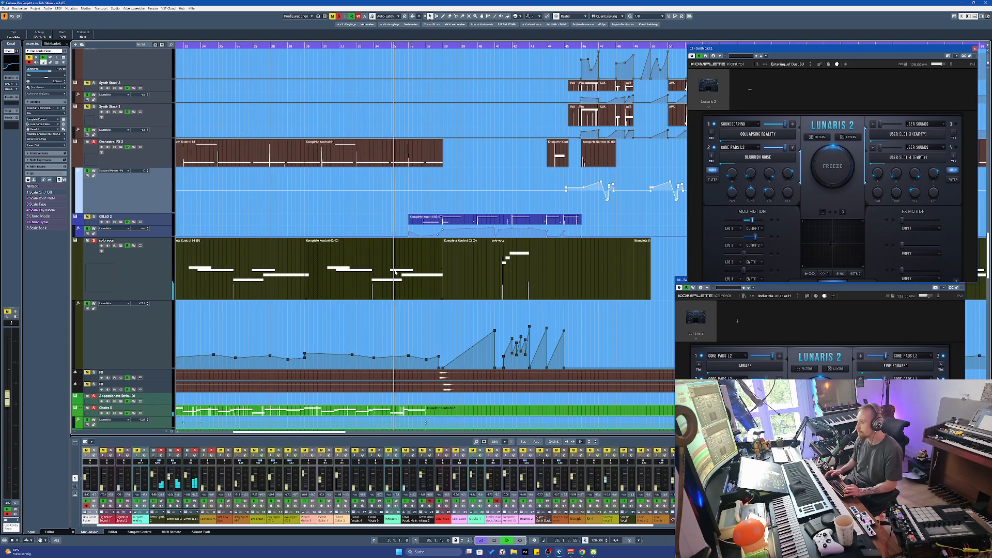
pyautogui.press('space')
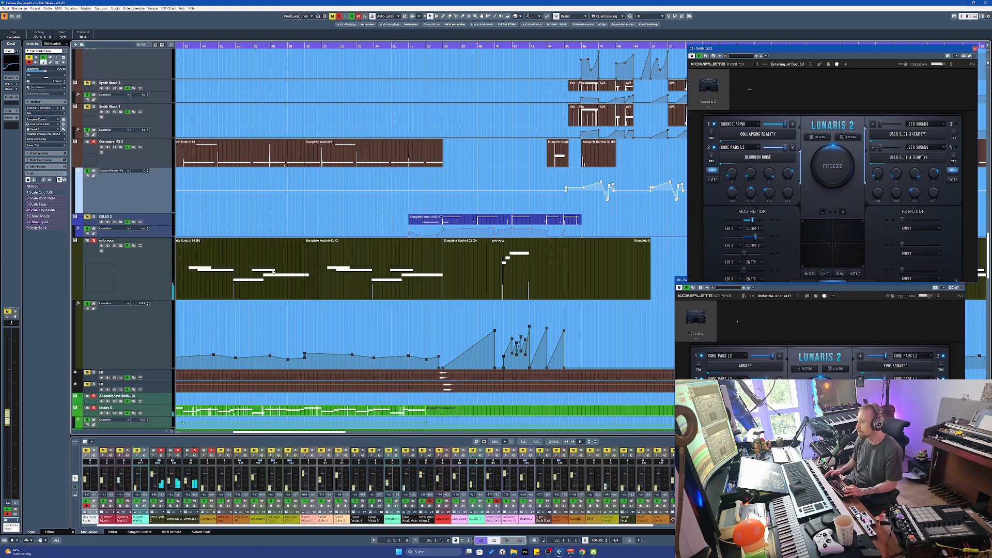
# Open the solo voice part starting at bar 22 in the Key Editor and examine its melody notes
pyautogui.doubleClick(352, 278)
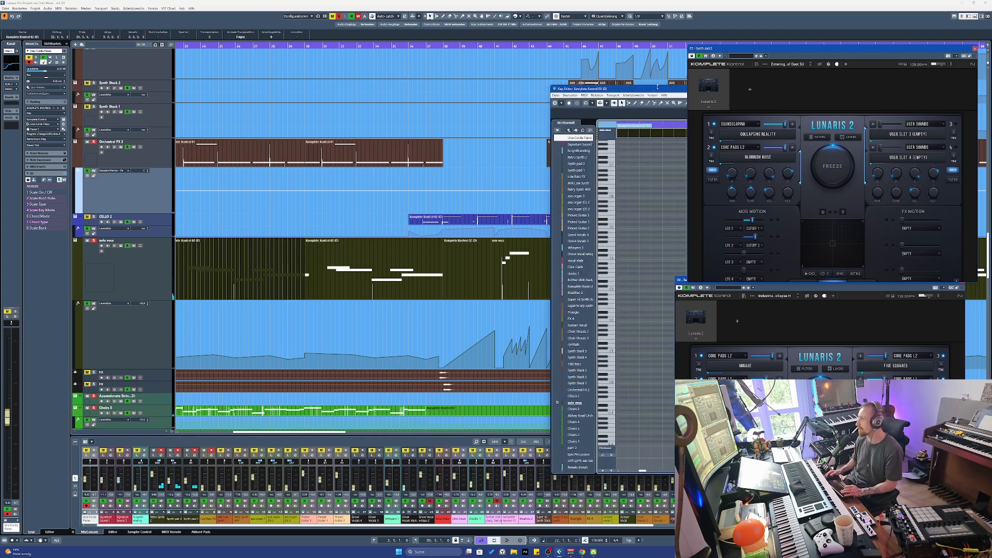
pyautogui.moveTo(426, 346); pyautogui.dragTo(426, 344)
pyautogui.hscroll(2, 428, 334)
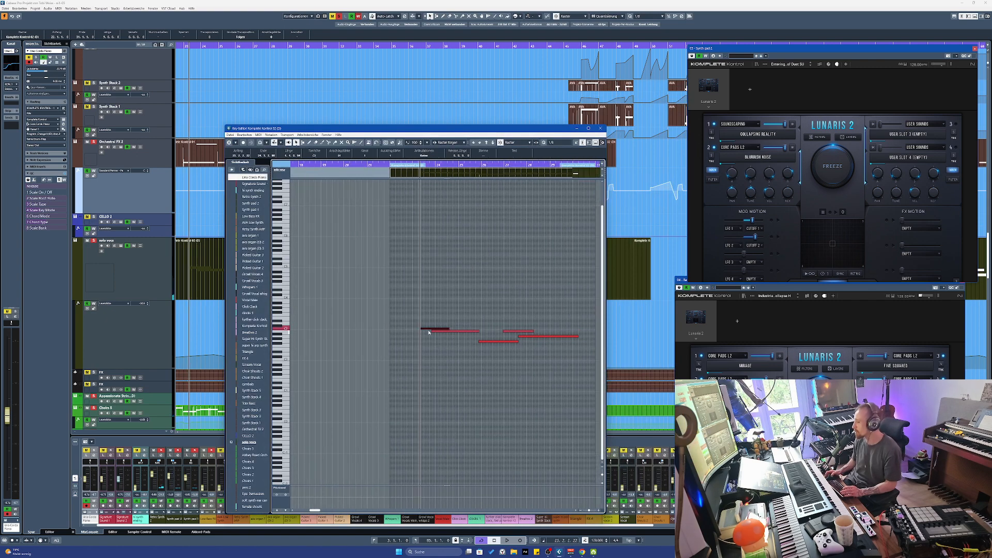
pyautogui.scroll(2, 438, 354)
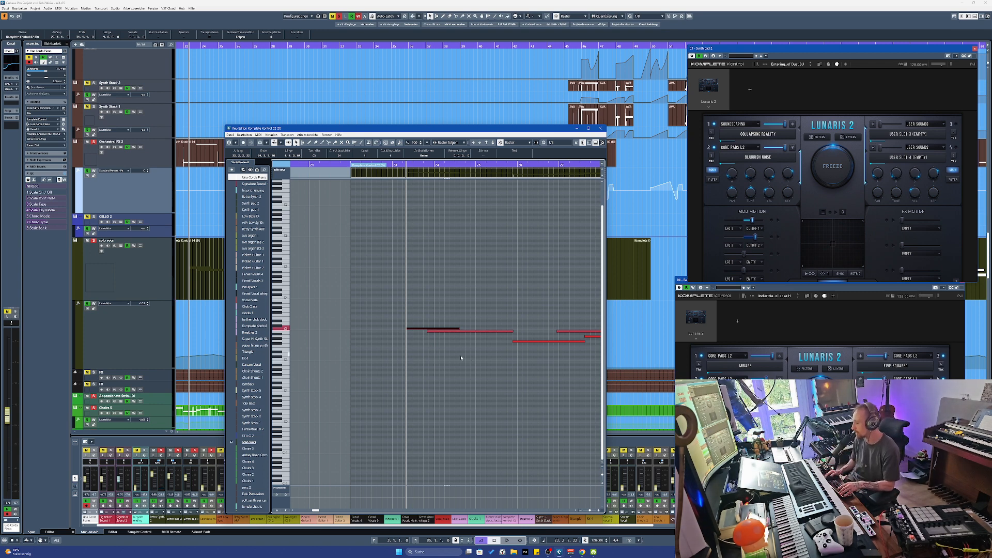
pyautogui.hscroll(-2, 326, 264)
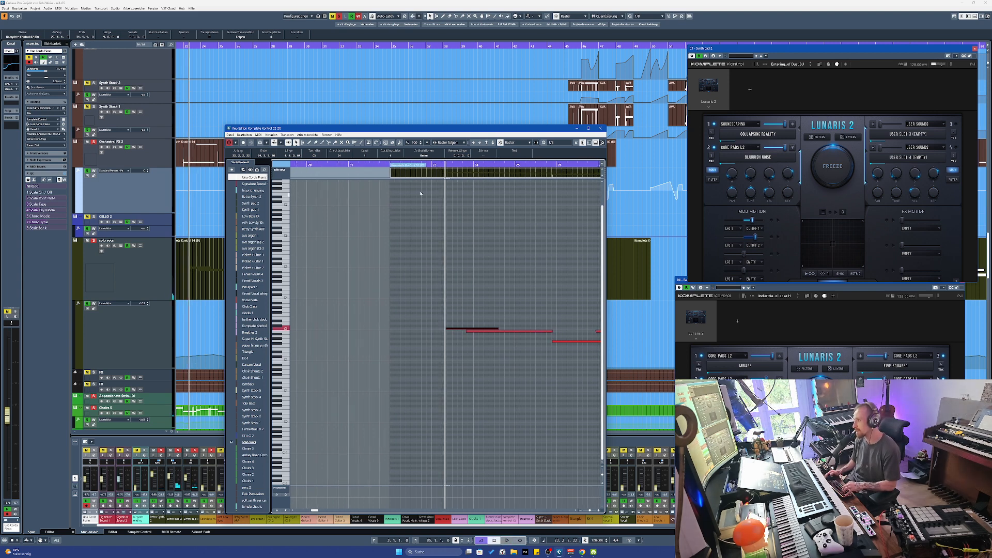
# Play the solo voice melody in the Key Editor from bar 23, following its overlapping notes, and stop
pyautogui.click(431, 165)
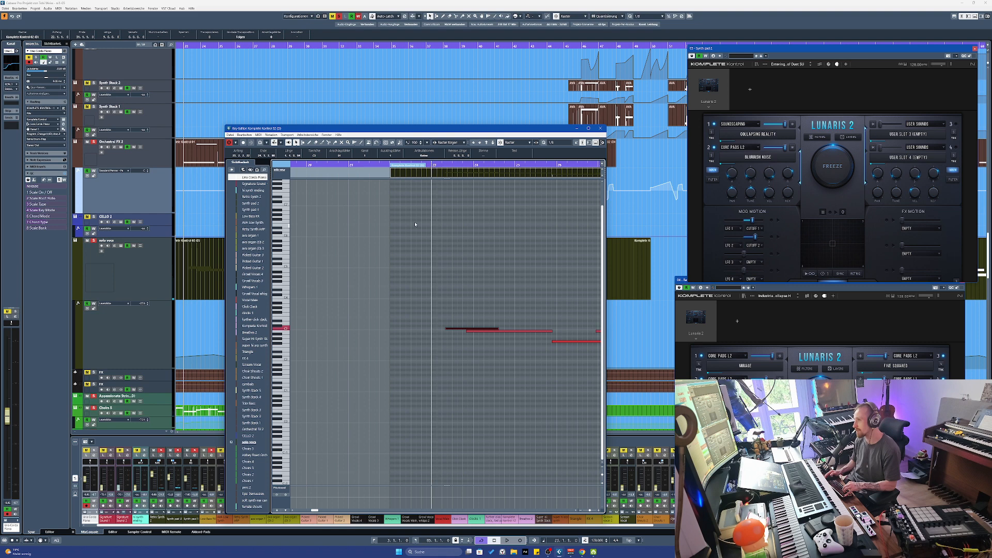
pyautogui.press('g')
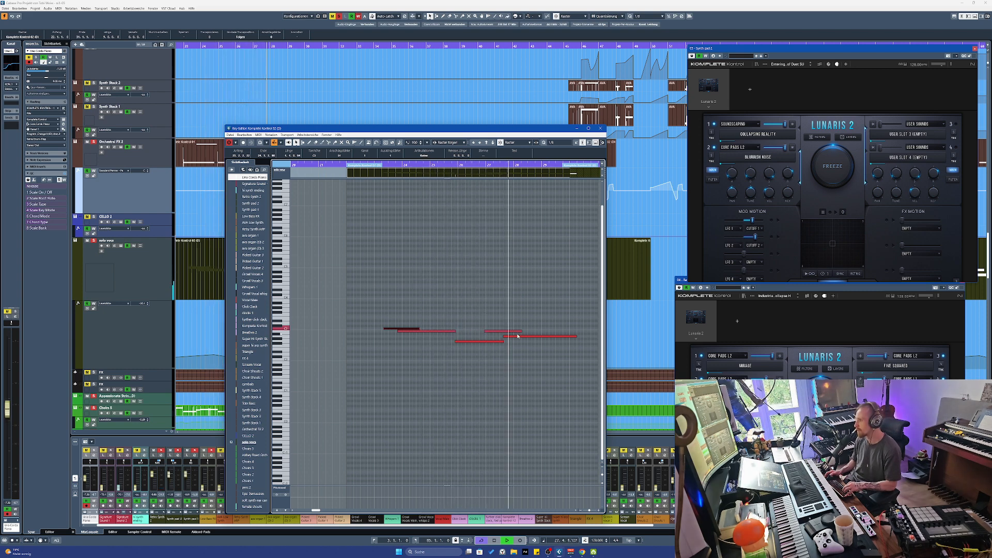
pyautogui.press('h')
pyautogui.press('g')
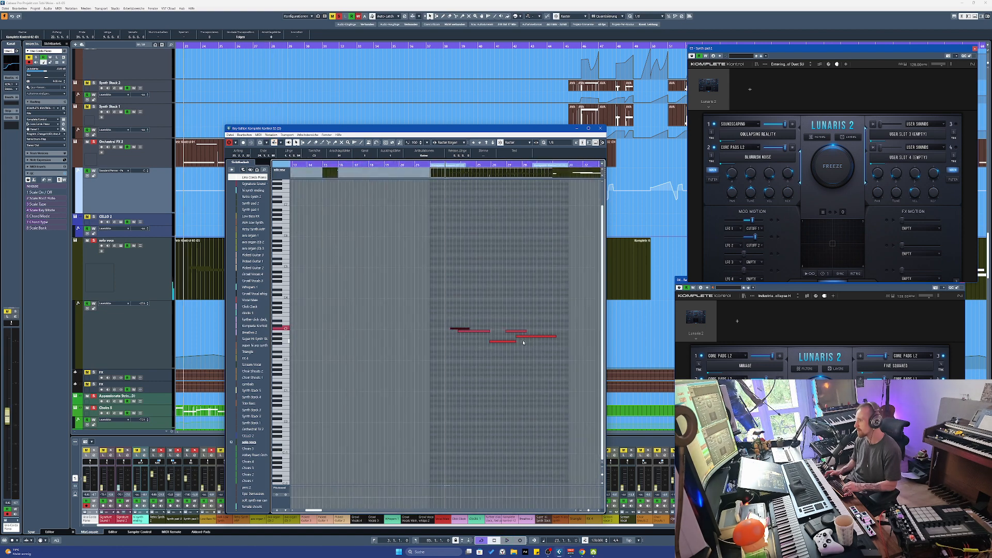
# Close the key editor and briefly check the instrument loaded on the solo voice track
pyautogui.click(601, 128)
pyautogui.scroll(-3, 381, 264)
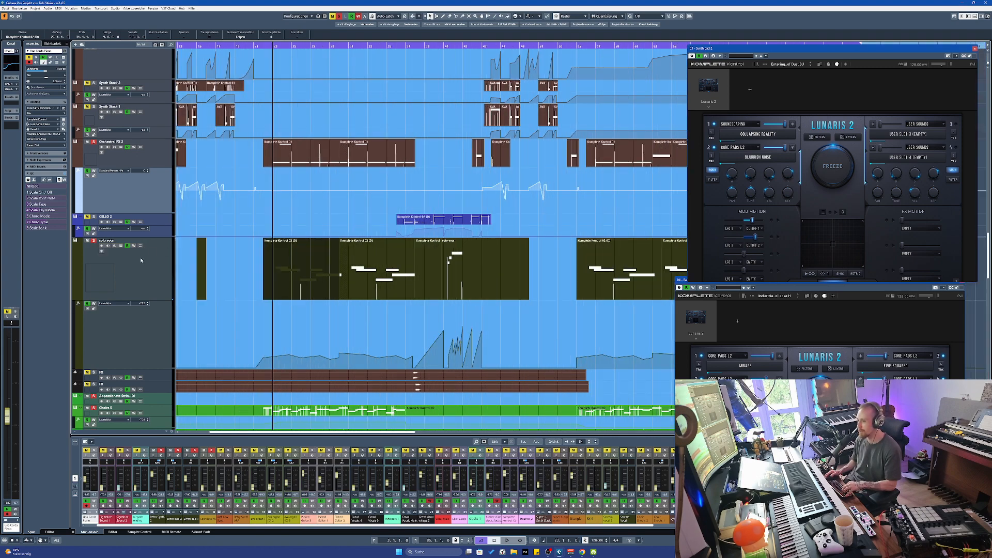
pyautogui.click(121, 246)
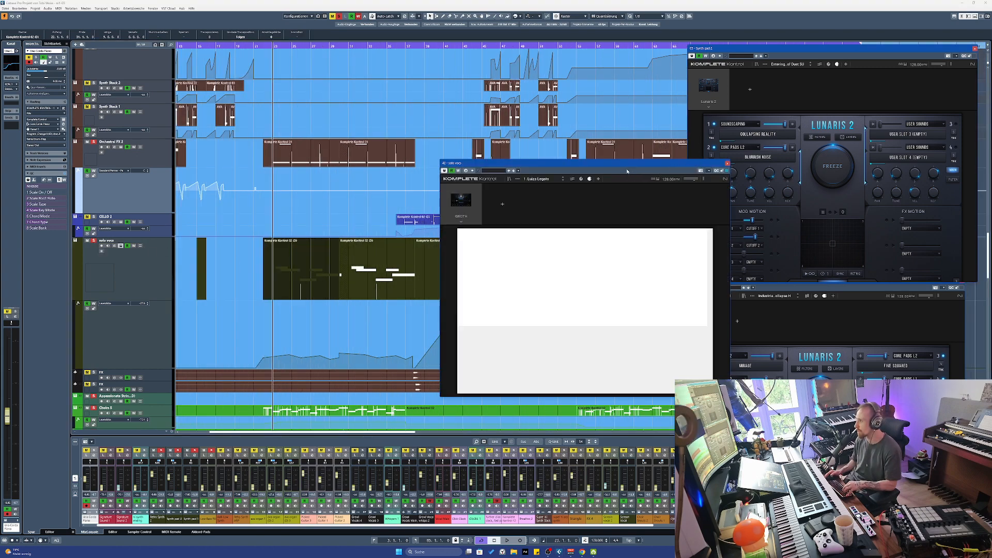
pyautogui.click(727, 163)
pyautogui.keyDown('ctrl'); pyautogui.scroll(2, 286, 278); pyautogui.keyUp('ctrl')
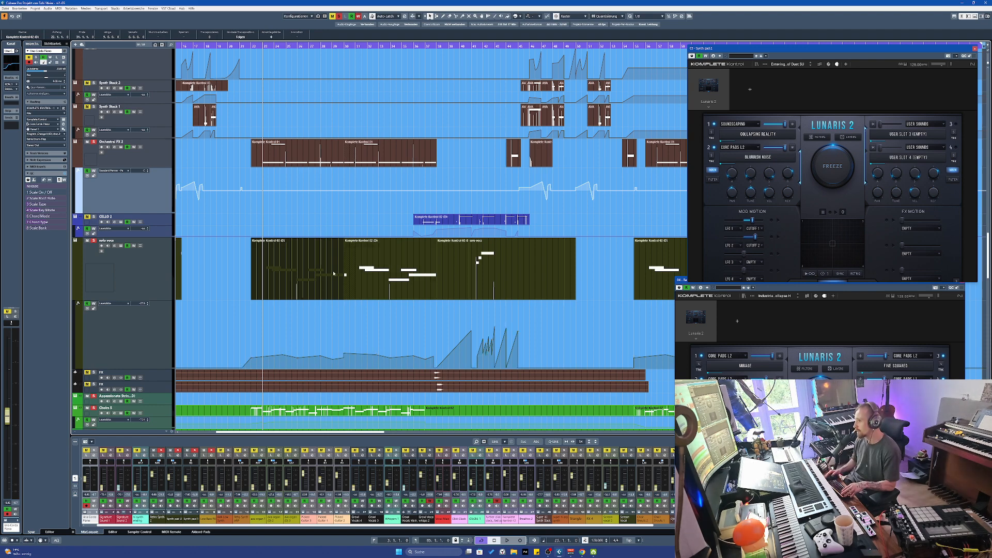
pyautogui.press('g')
pyautogui.press('g')
pyautogui.press('g')
pyautogui.press('g')
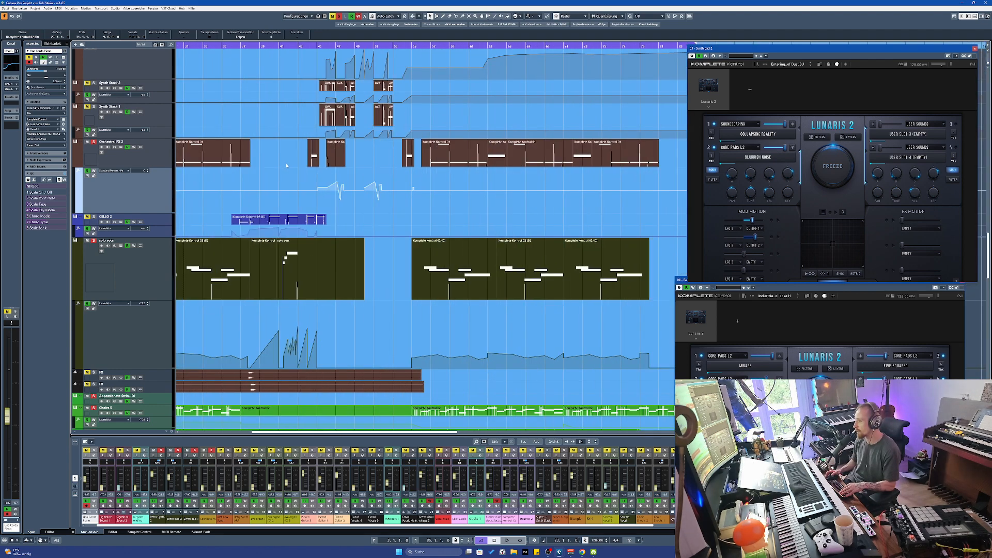
pyautogui.press('h')
pyautogui.press('h')
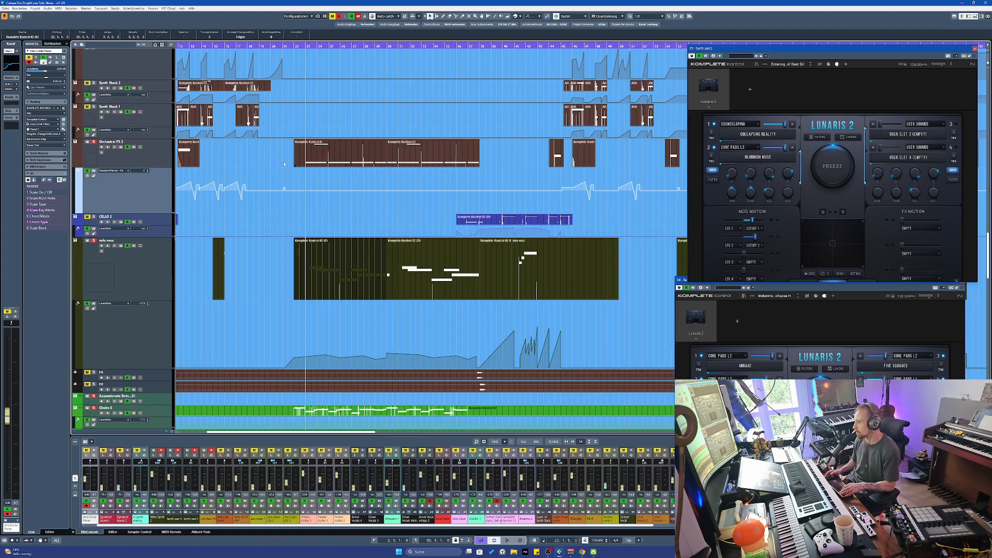
# Play back the yellow synth stack part around bars 20 to 22, stopping playback at the tracks above it
pyautogui.scroll(6, 125, 148)
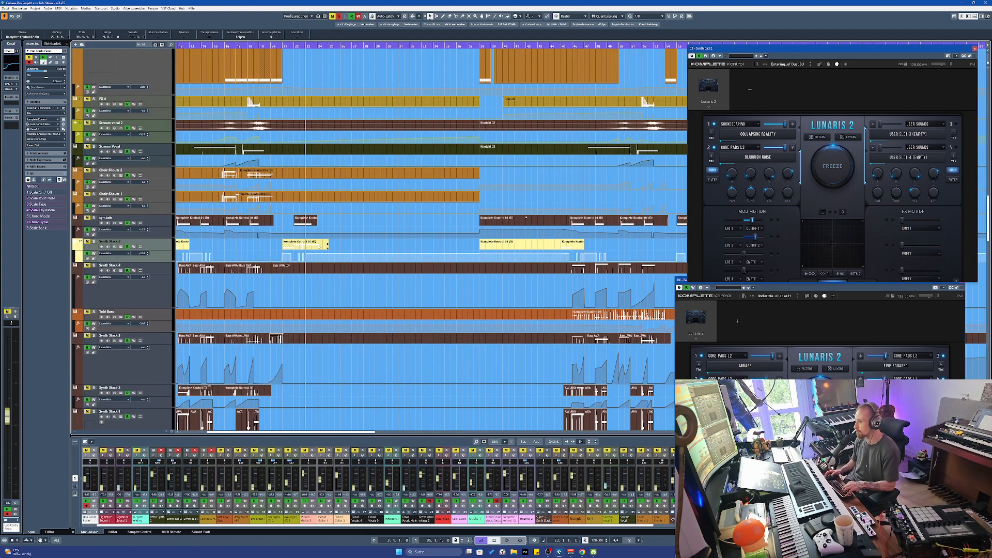
pyautogui.press('h')
pyautogui.press('h')
pyautogui.press('h')
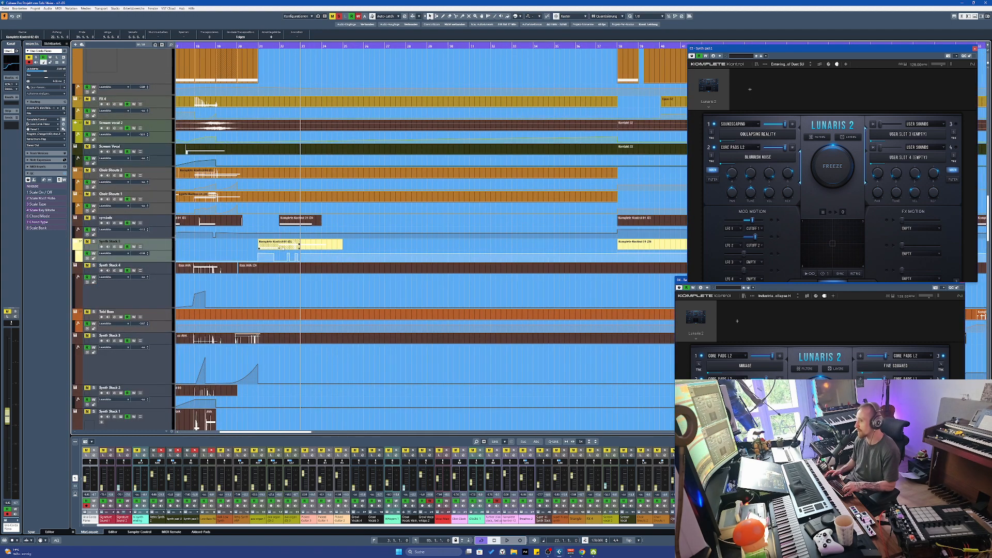
pyautogui.press('h')
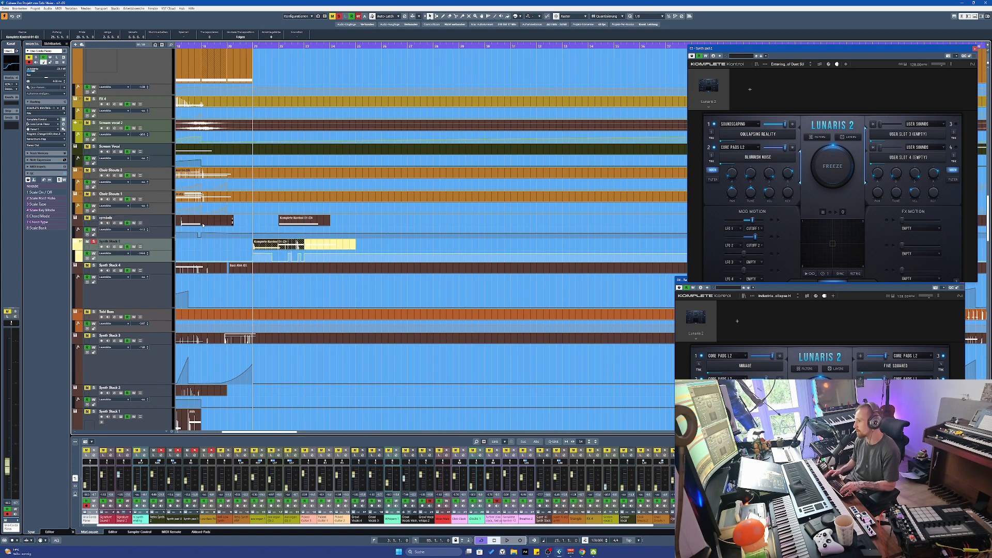
pyautogui.press('h')
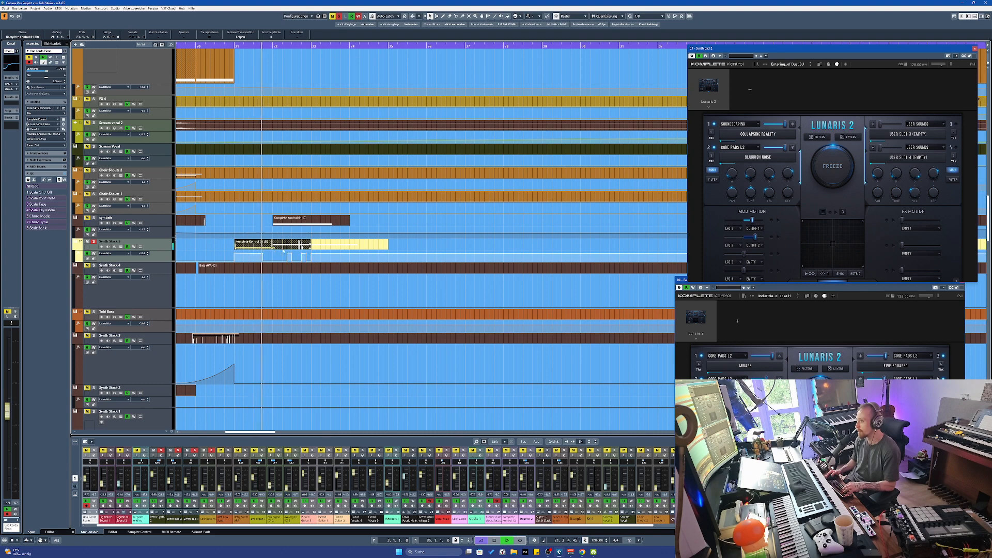
pyautogui.press('h')
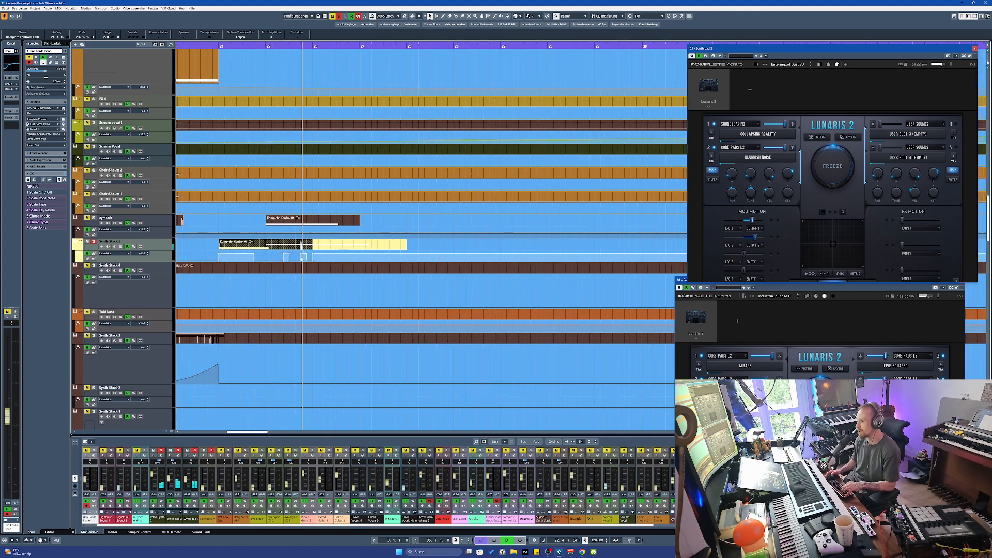
pyautogui.press('g')
pyautogui.press('g')
pyautogui.scroll(10, 393, 232)
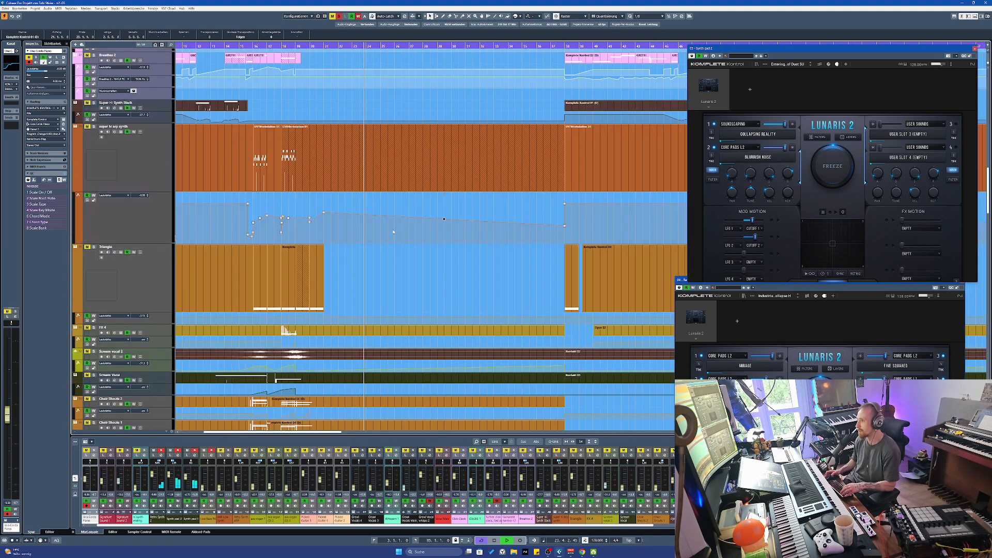
pyautogui.press('space')
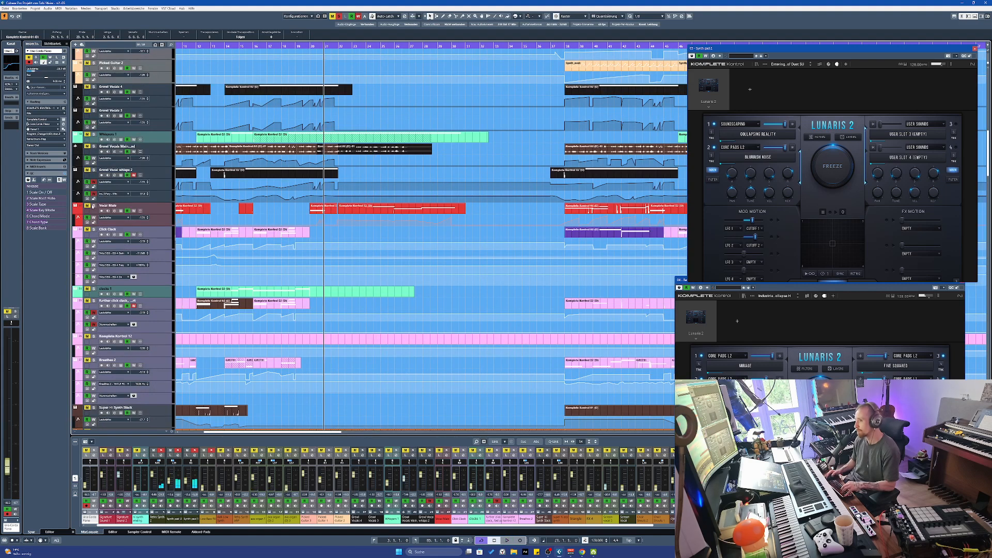
# Examine the Vocal Male clips and their volume automation from bar 20 onwards against the surrounding vocal tracks
pyautogui.press('h')
pyautogui.press('h')
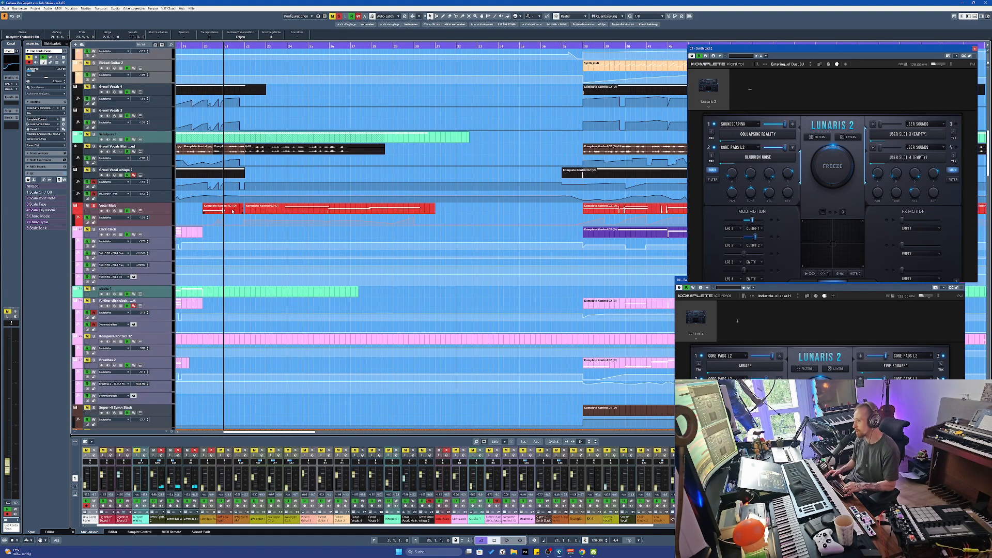
pyautogui.press('h')
pyautogui.press('h')
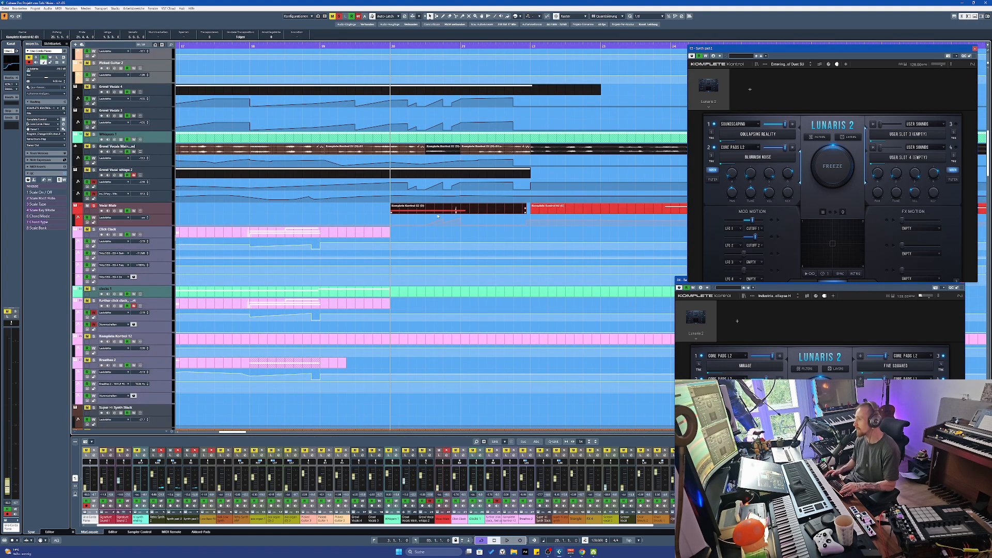
pyautogui.scroll(-2, 433, 216)
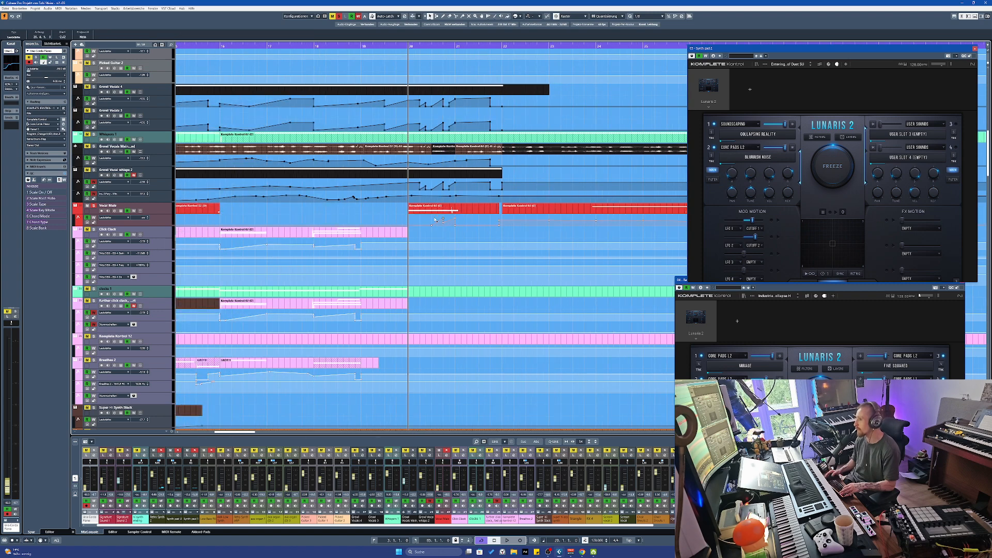
pyautogui.scroll(-3, 421, 220)
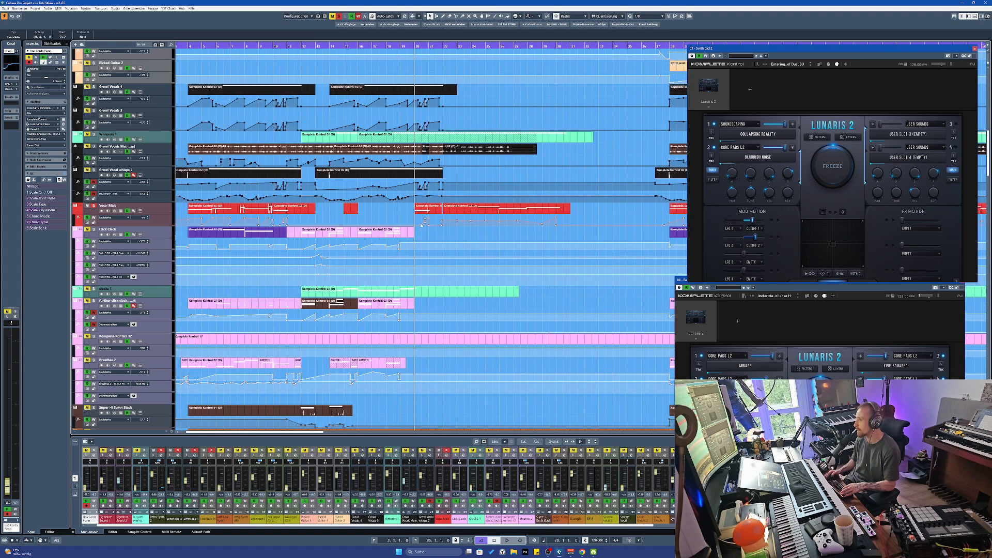
pyautogui.scroll(4, 425, 221)
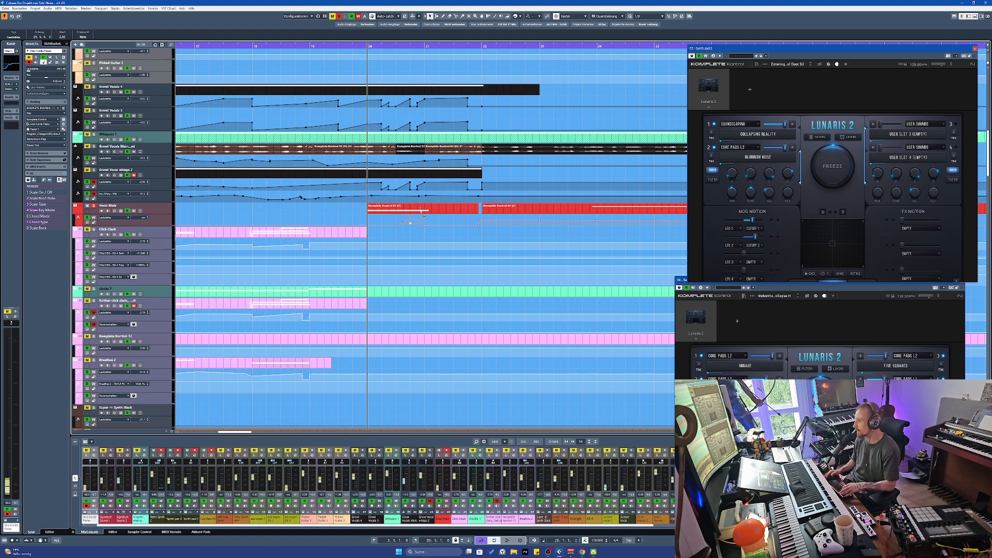
pyautogui.scroll(-3, 447, 212)
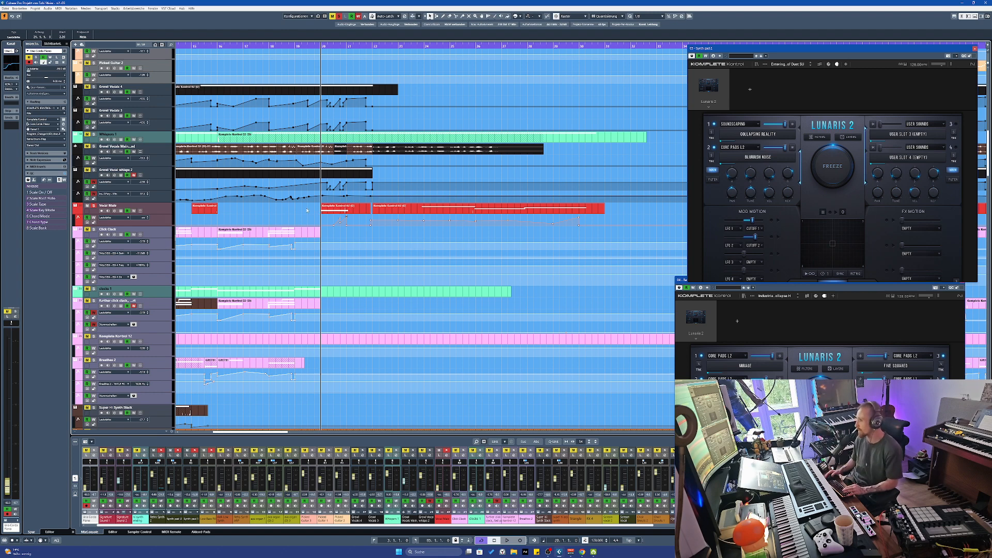
pyautogui.scroll(-3, 307, 210)
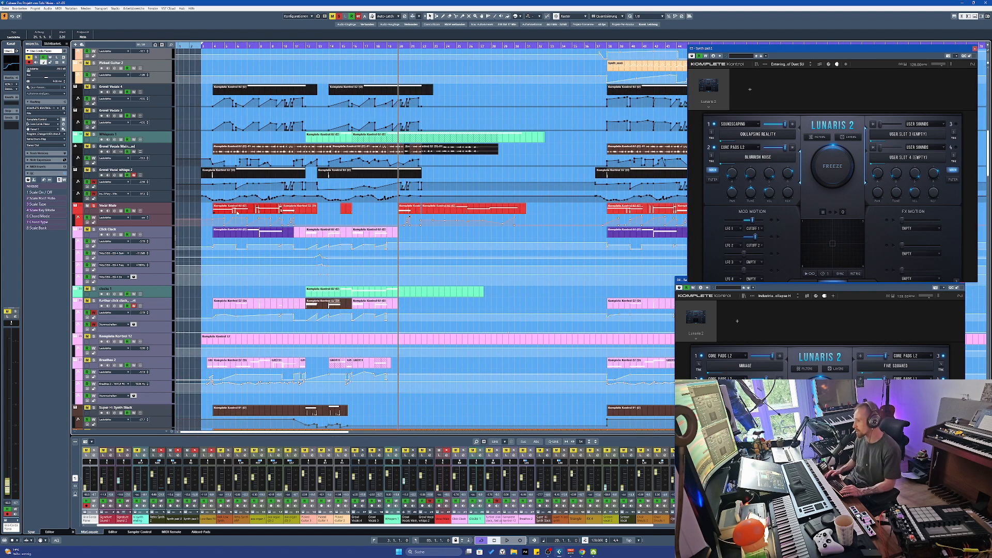
pyautogui.hscroll(3, 237, 212)
pyautogui.scroll(3, 325, 218)
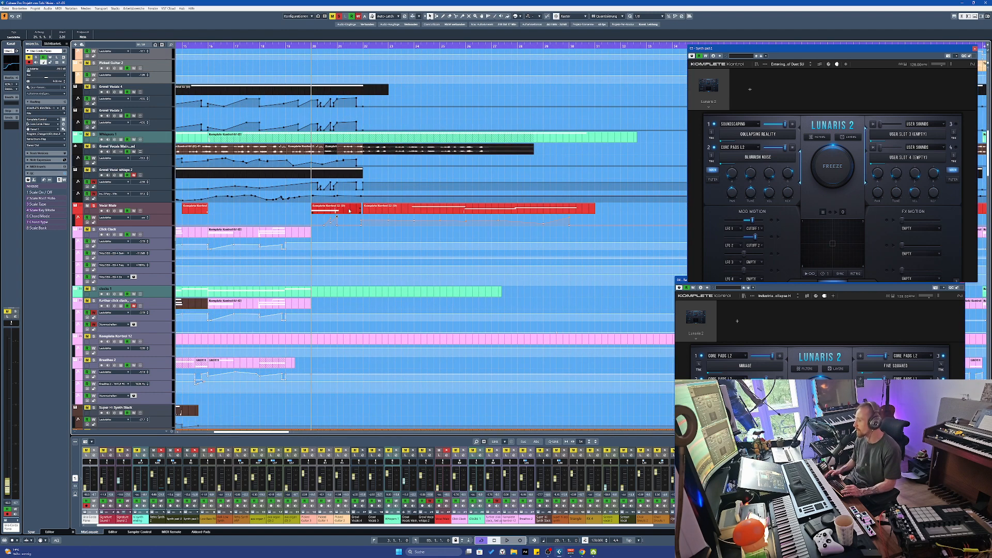
# Play back the Vocal Male clips from bar 20 and select the longer second clip while checking the organ tracks
pyautogui.scroll(-2, 337, 218)
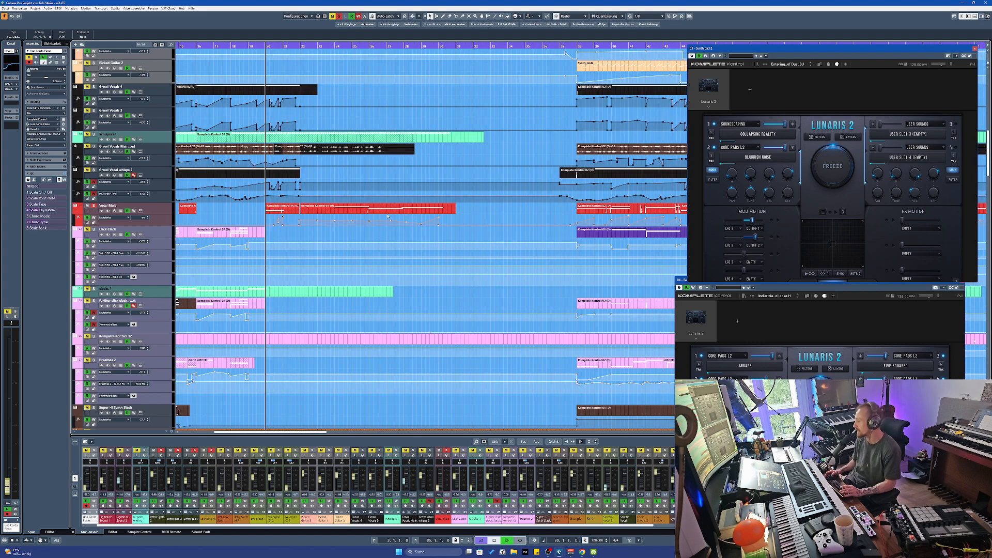
pyautogui.scroll(2, 306, 216)
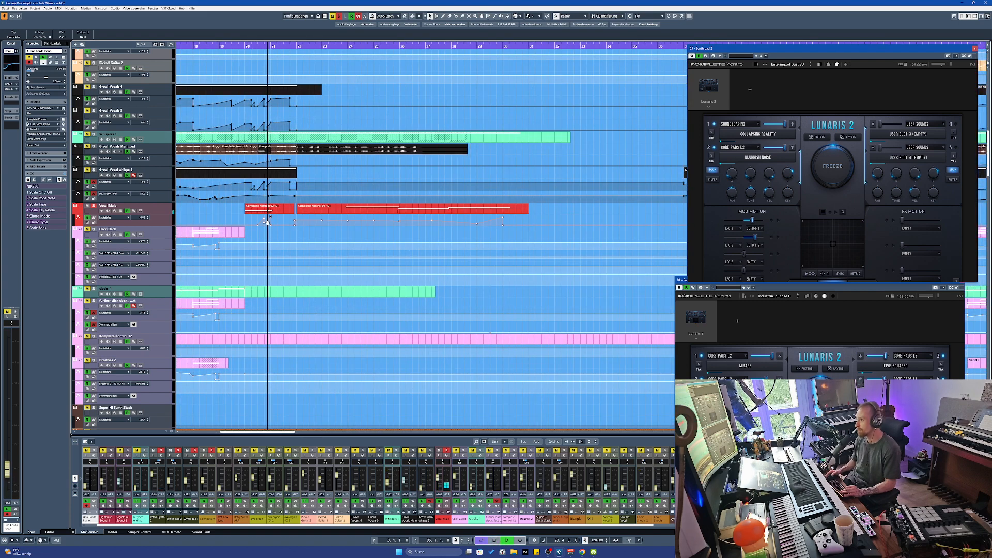
pyautogui.scroll(1, 266, 220)
pyautogui.click(335, 207)
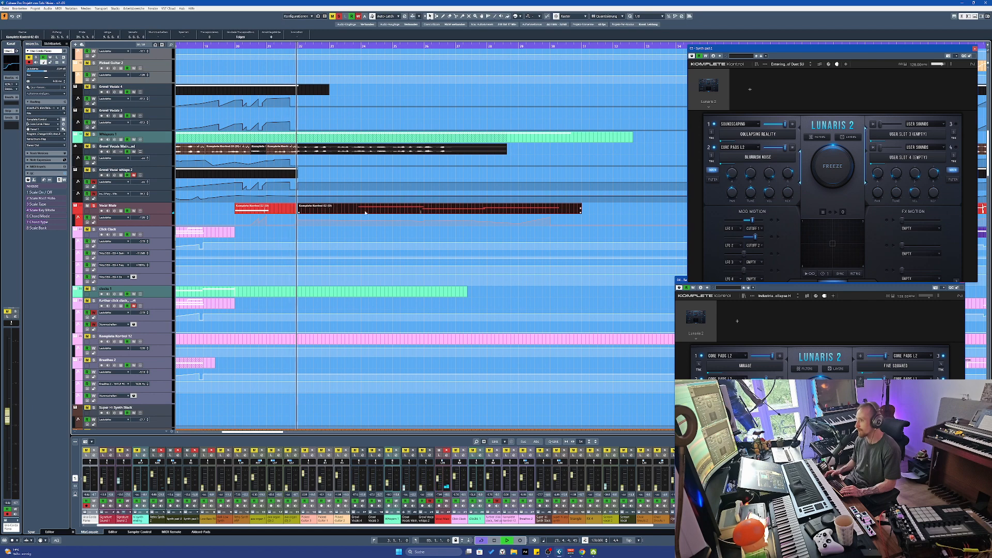
pyautogui.scroll(-1, 365, 213)
pyautogui.scroll(5, 310, 191)
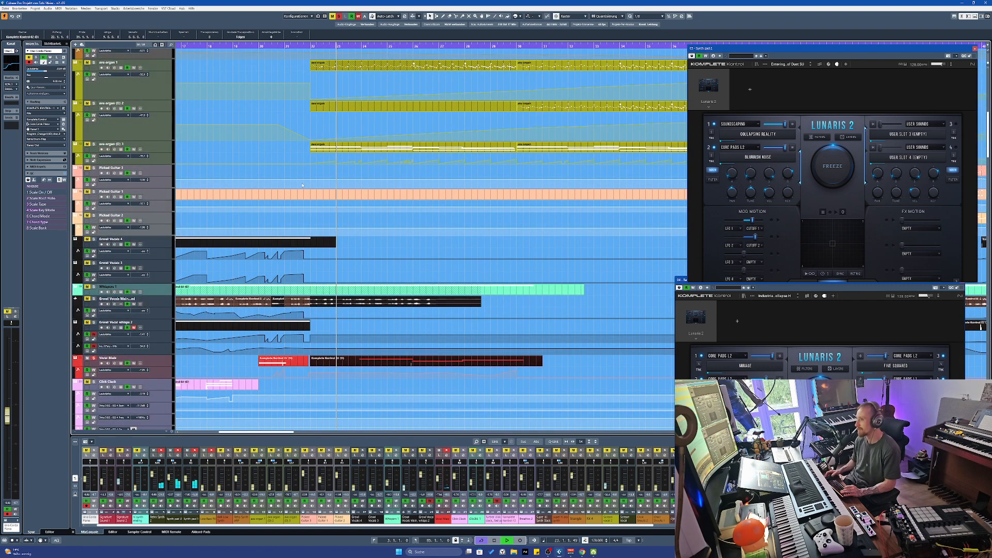
pyautogui.hscroll(3, 329, 172)
pyautogui.scroll(3, 332, 177)
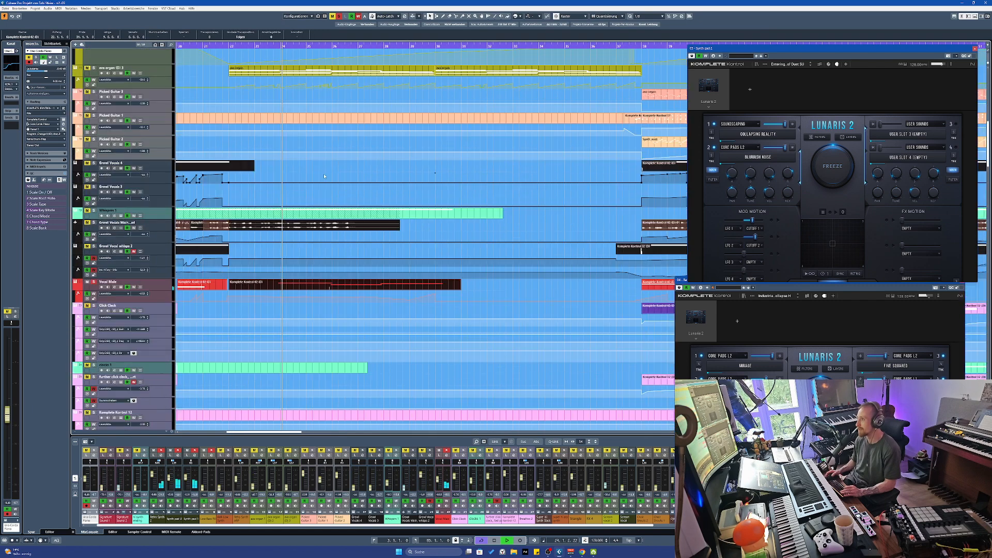
pyautogui.scroll(-1, 333, 176)
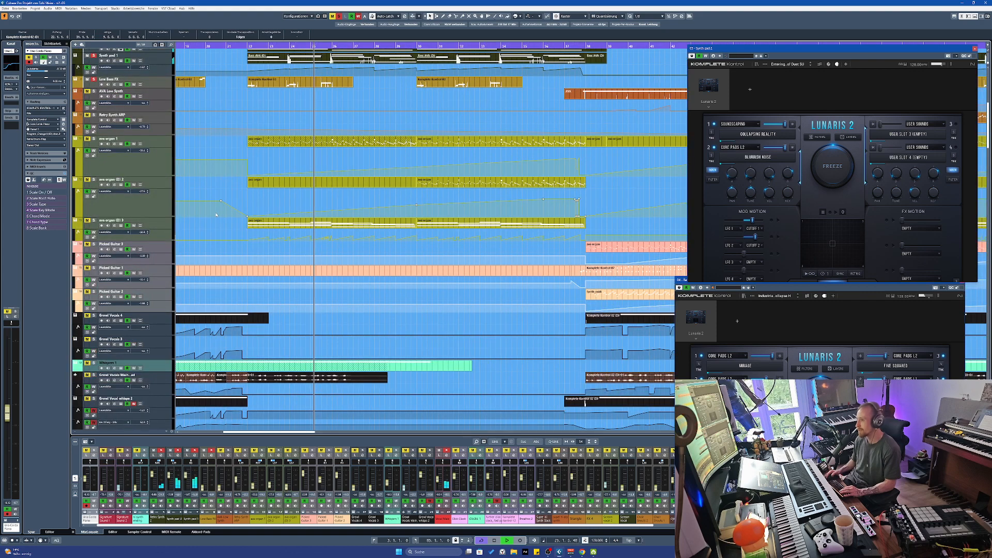
pyautogui.scroll(3, 332, 239)
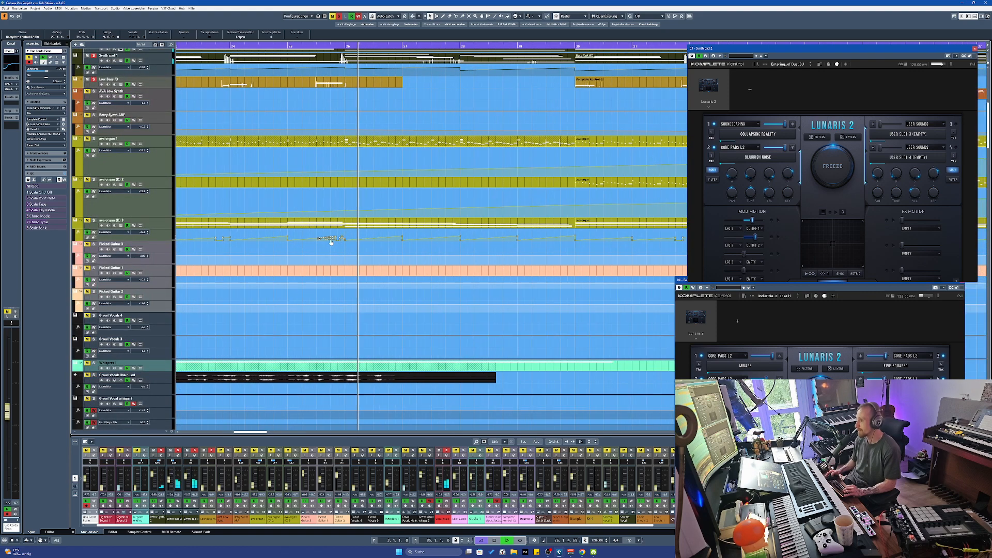
# Enlarge the volume automation lane of the third organ track, stop playback and solo the track
pyautogui.click(155, 240)
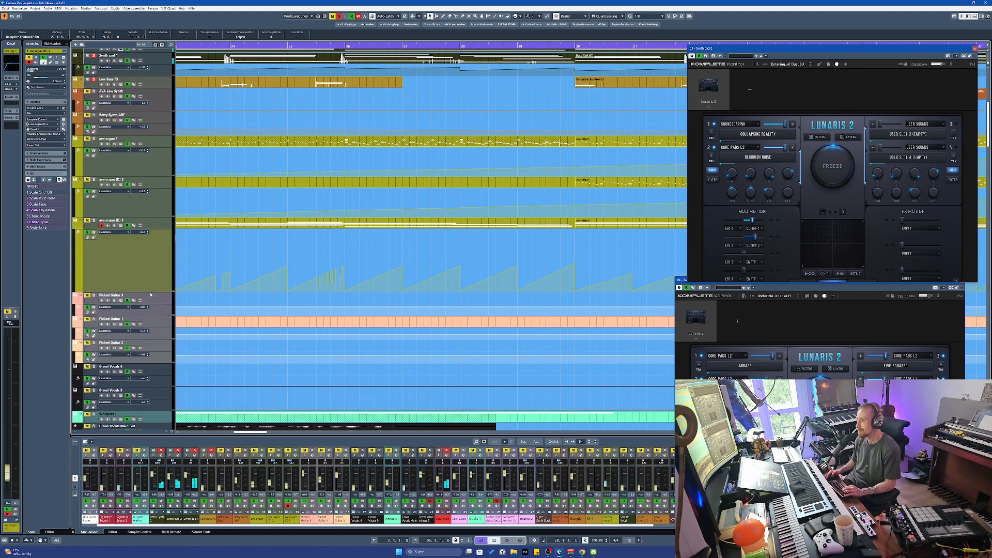
pyautogui.press('space')
pyautogui.press('g')
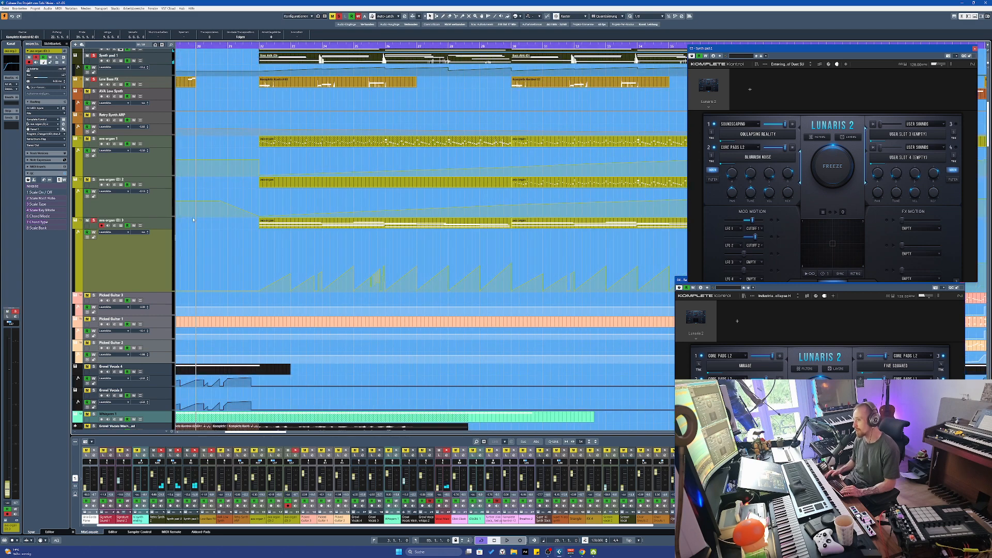
# Select the third organ track's first clip and play it back to check its rising volume automation ramps
pyautogui.click(370, 223)
pyautogui.scroll(3, 370, 290)
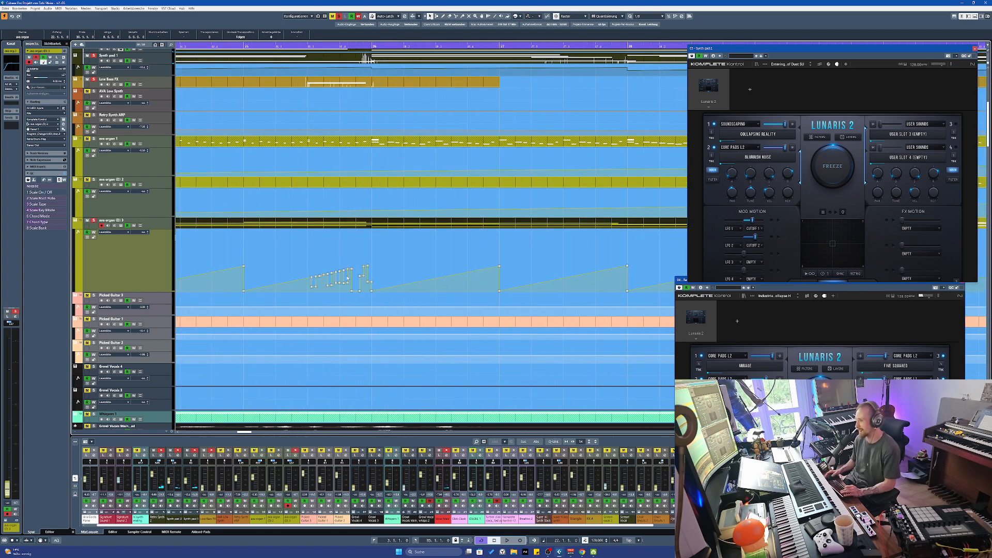
pyautogui.scroll(-2, 353, 284)
pyautogui.press('space')
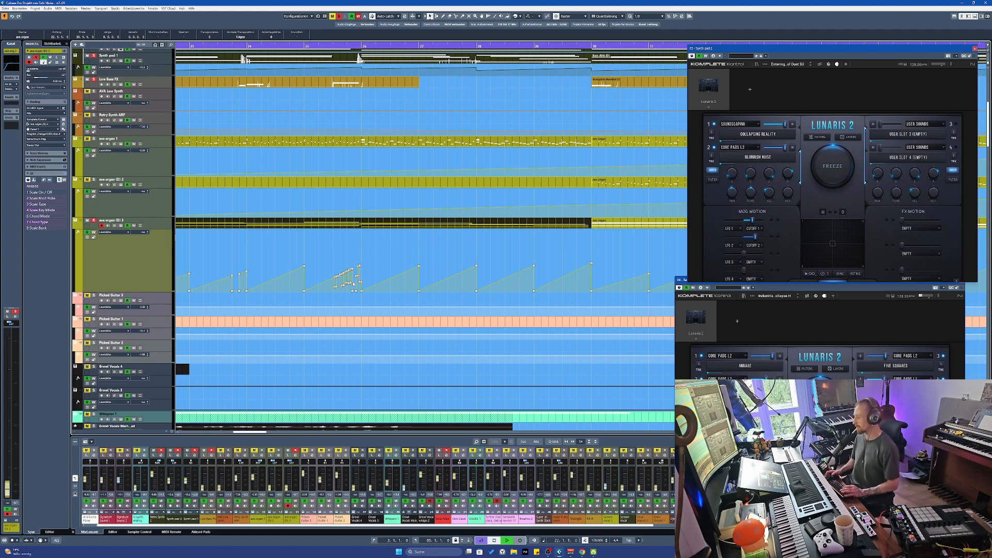
pyautogui.scroll(-2, 319, 283)
pyautogui.scroll(1, 257, 283)
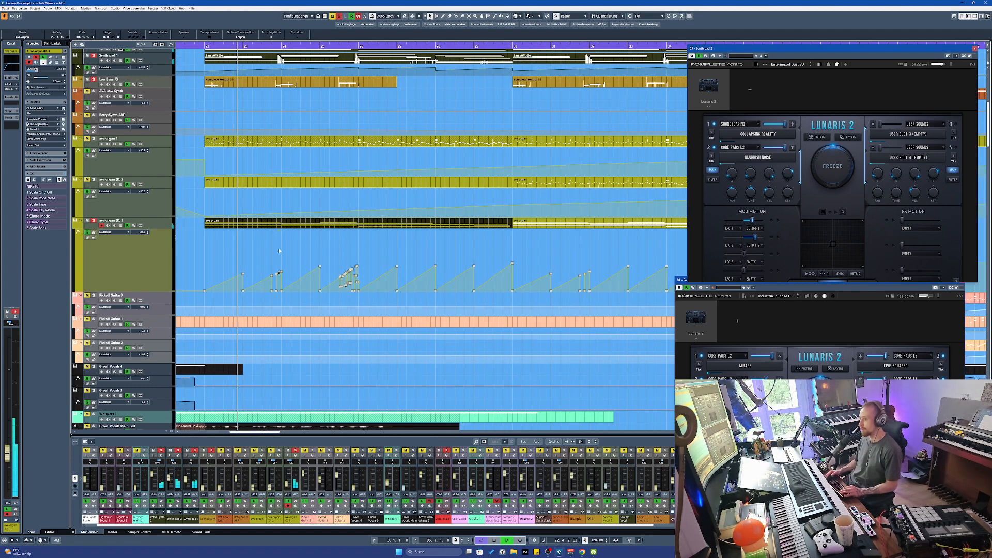
# Select the peak points of the third organ's volume ramps from about bar 23 to 33 and lower them slightly
pyautogui.click(263, 279)
pyautogui.scroll(-3, 271, 273)
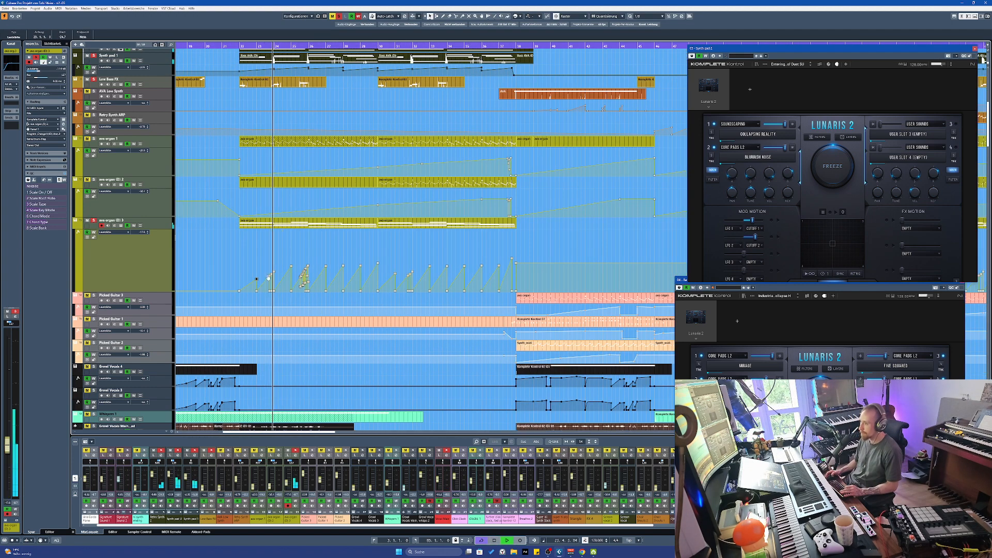
pyautogui.moveTo(253, 260); pyautogui.dragTo(433, 290)
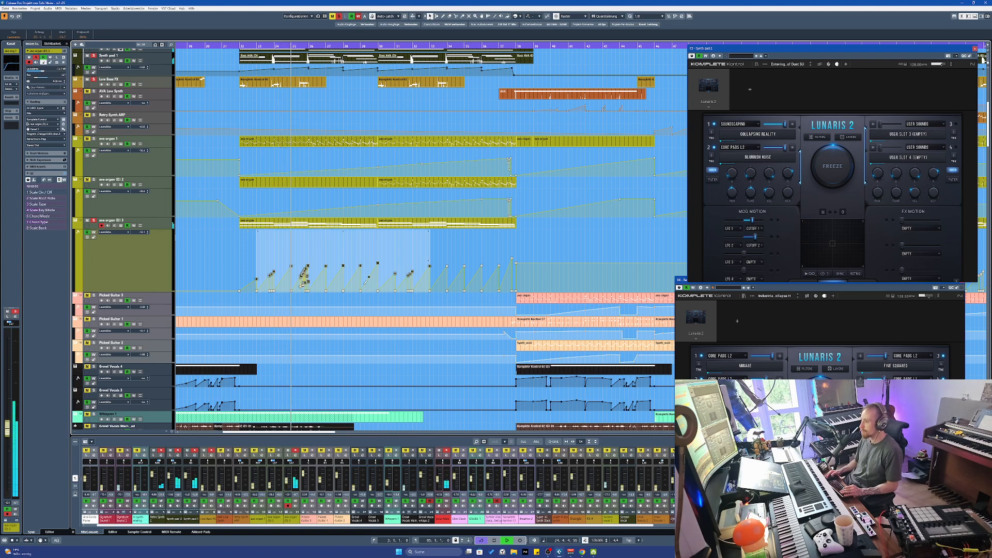
pyautogui.moveTo(305, 273); pyautogui.dragTo(306, 276)
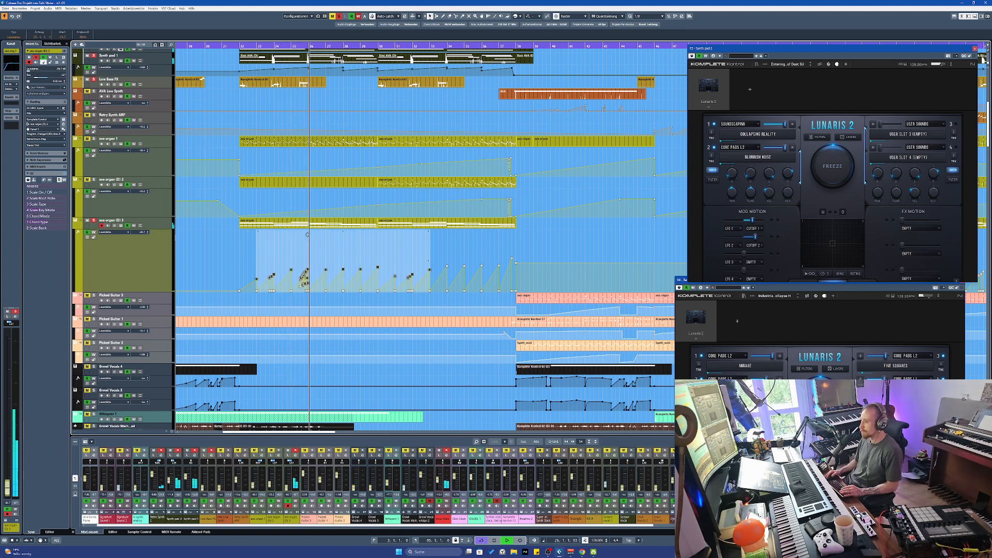
# Stop playback, select the third organ track's first clip and look through the tracks above it
pyautogui.press('space')
pyautogui.click(267, 228)
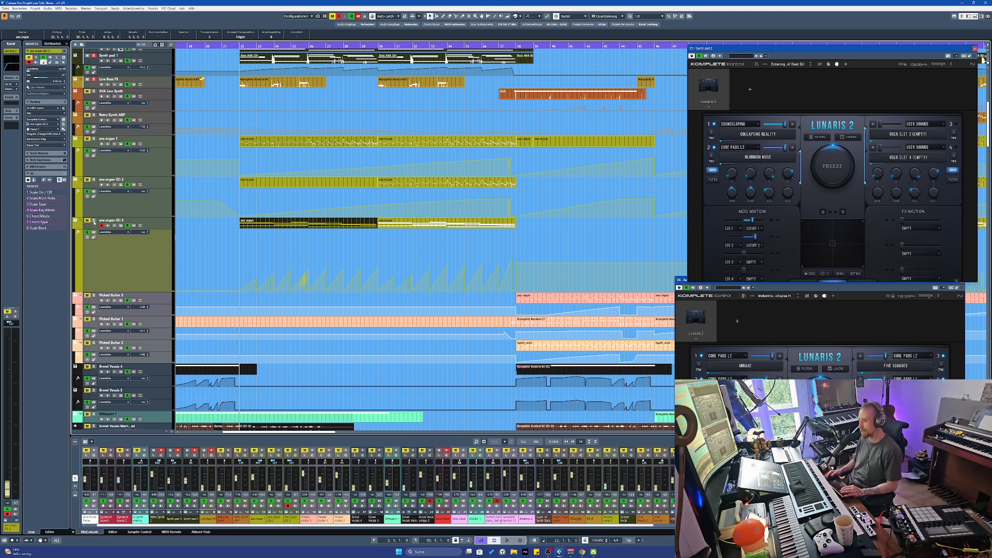
pyautogui.scroll(5, 982, 211)
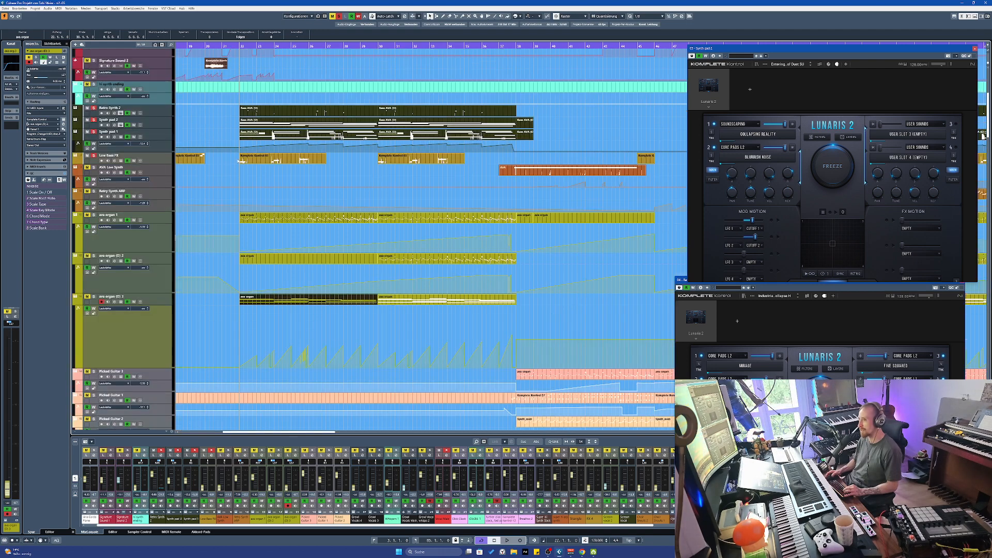
pyautogui.scroll(3, 982, 211)
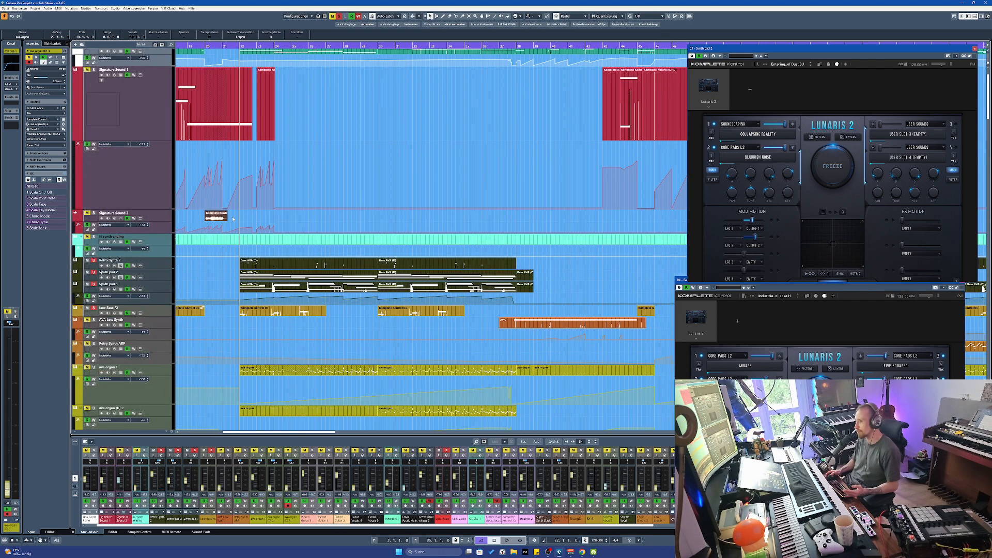
pyautogui.scroll(2, 232, 219)
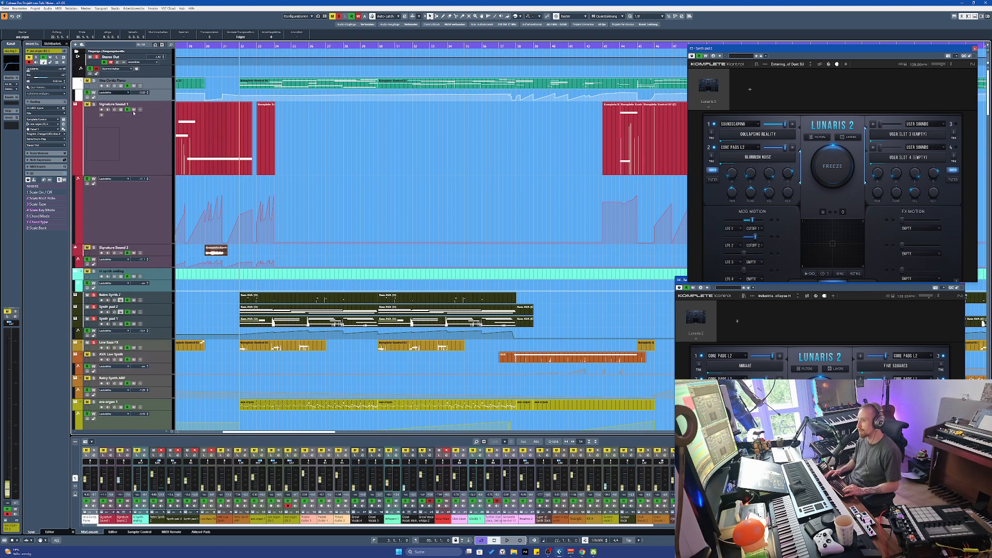
pyautogui.scroll(-8, 94, 81)
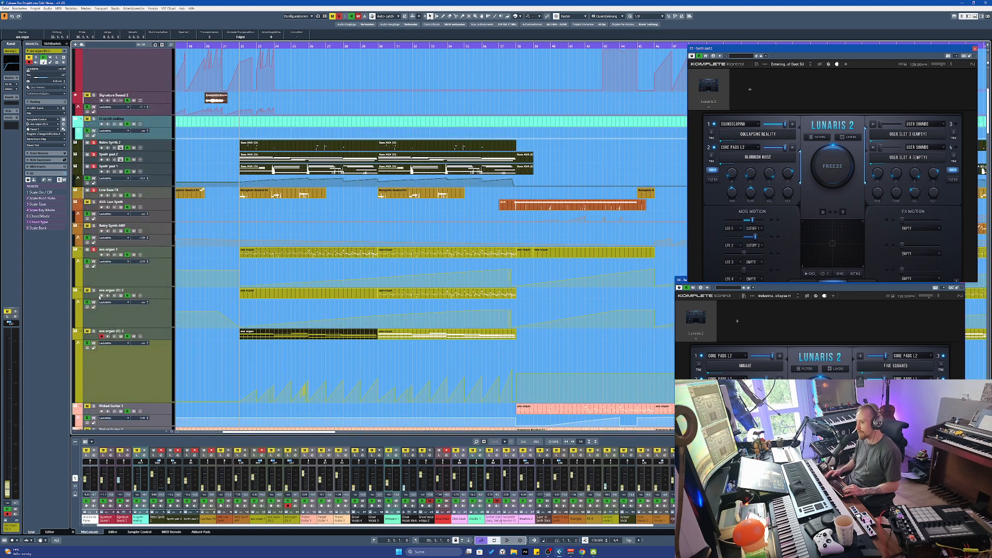
# Select the clips of the first and second organ tracks and open them together in the Key Editor
pyautogui.press('h')
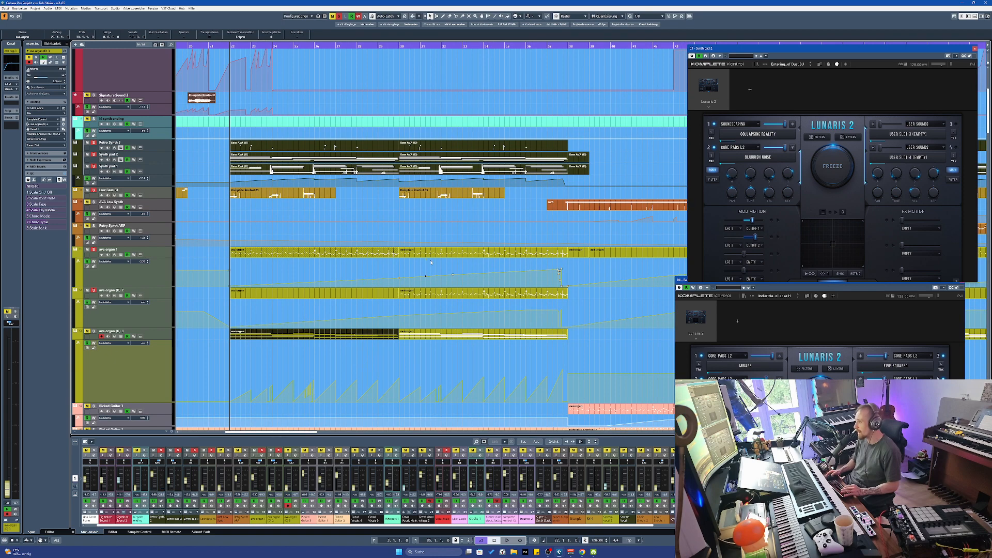
pyautogui.click(398, 254)
pyautogui.keyDown('shift'); pyautogui.click(400, 253); pyautogui.keyUp('shift')
pyautogui.keyDown('shift'); pyautogui.click(400, 296); pyautogui.keyUp('shift')
pyautogui.doubleClick(399, 297)
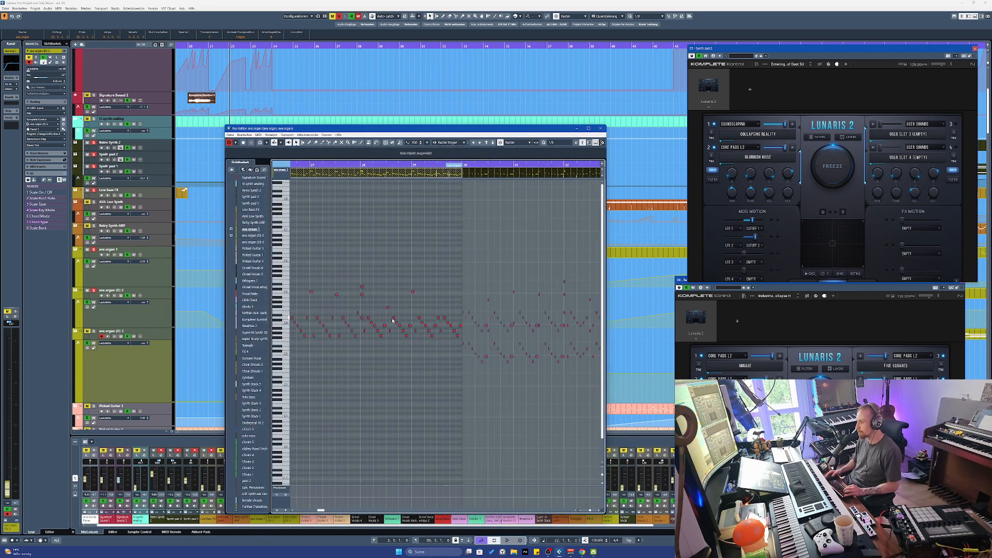
# Play the organ parts from bar 22 while examining their notes, close the Key Editor and stop playback
pyautogui.press('space')
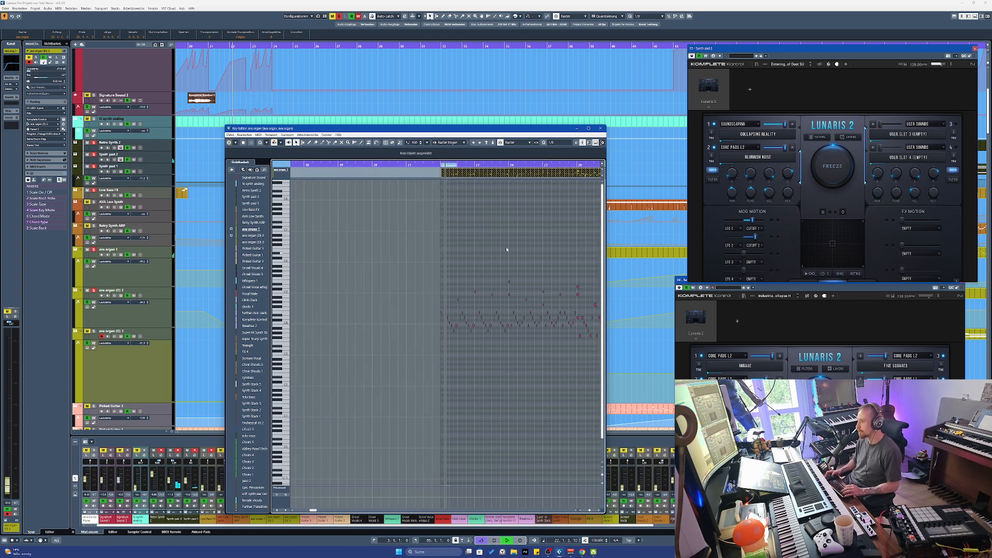
pyautogui.scroll(3, 479, 339)
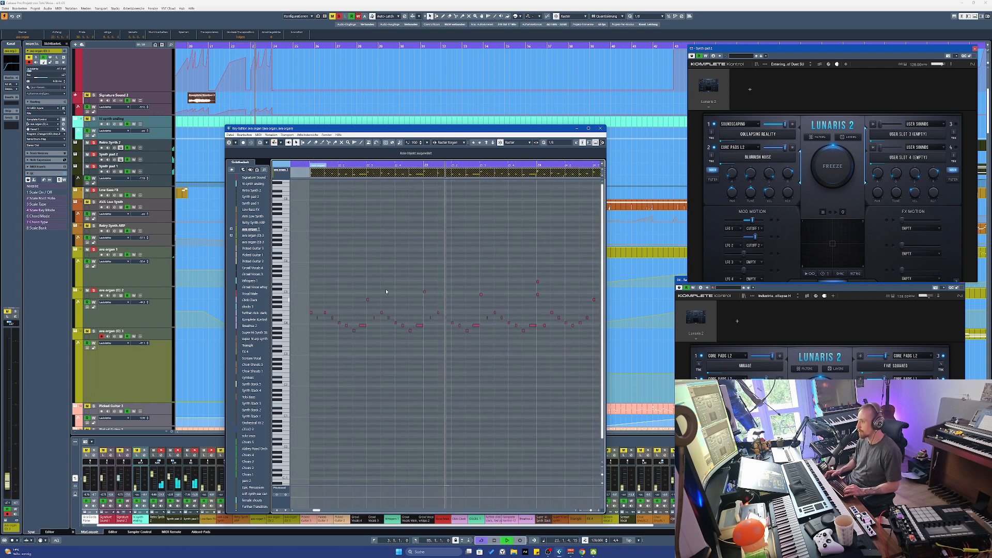
pyautogui.scroll(-2, 423, 296)
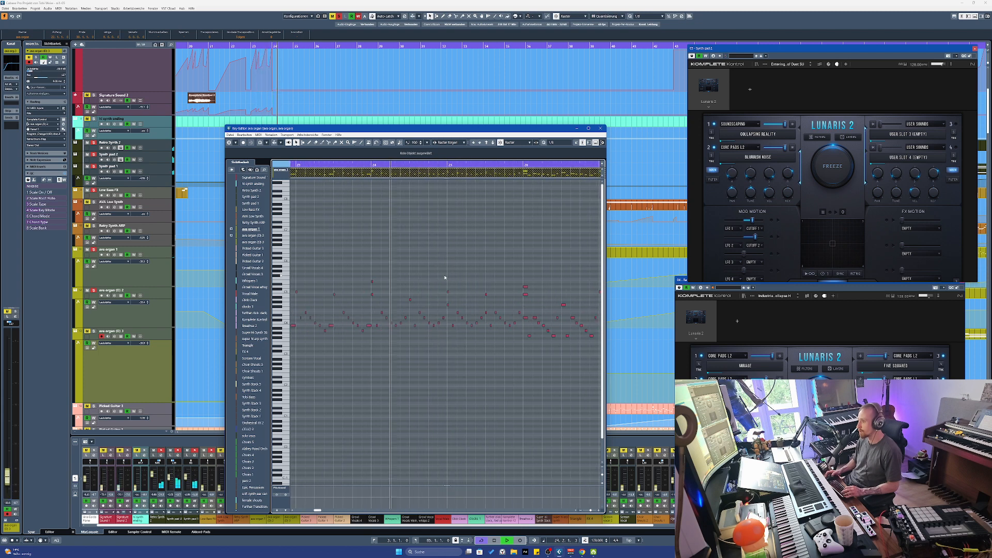
pyautogui.scroll(-2, 429, 299)
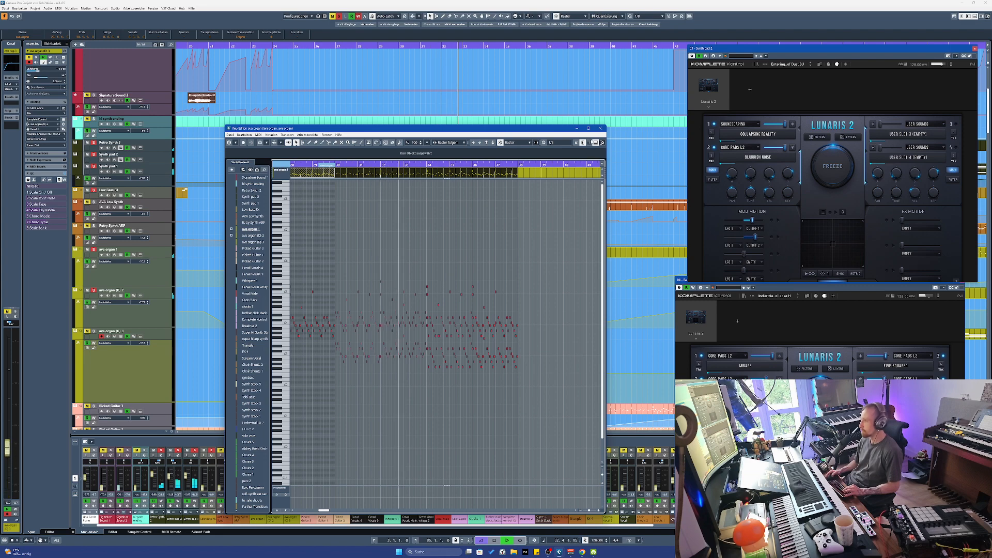
pyautogui.click(600, 128)
pyautogui.press('space')
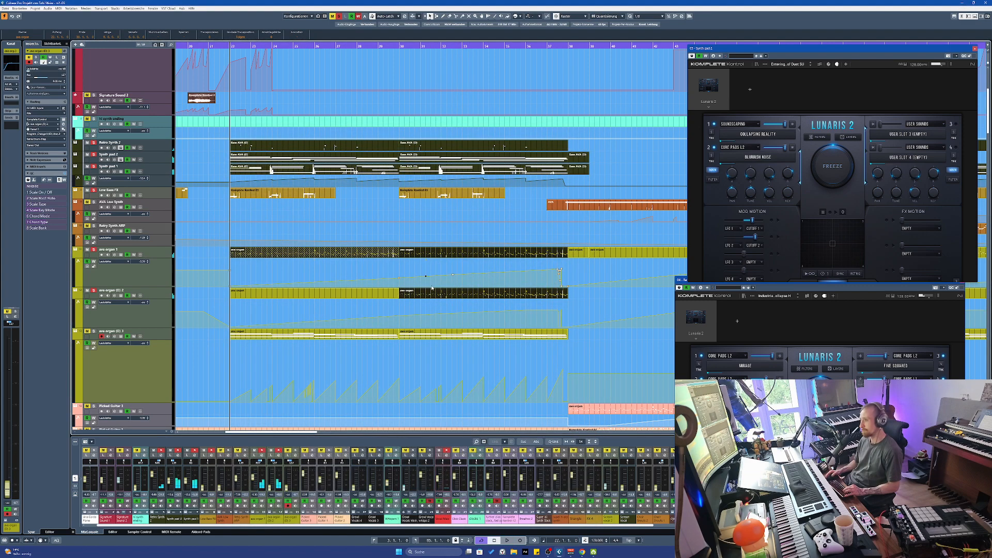
# Restart playback from bar 22 while checking the synth and drum audio tracks near the end of the track list
pyautogui.scroll(-15, 426, 288)
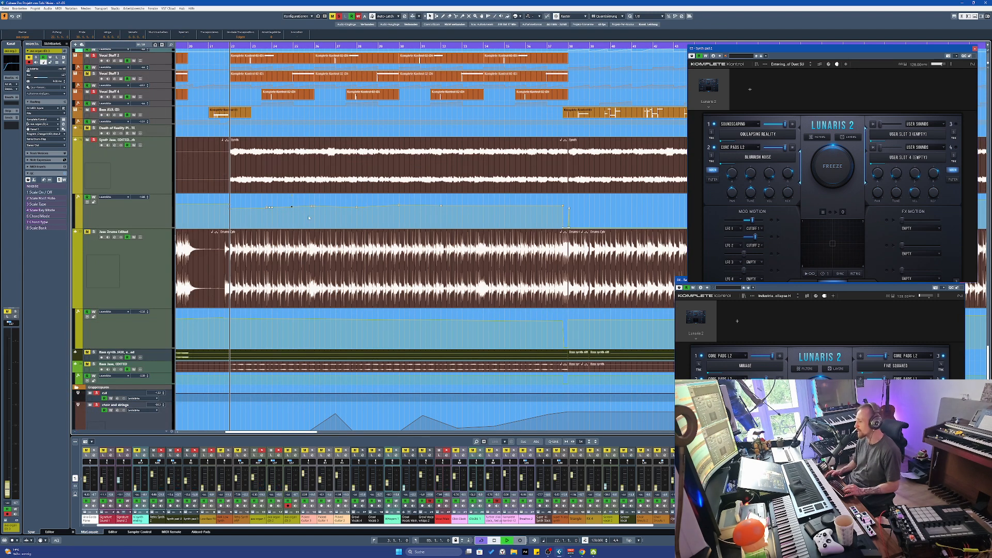
pyautogui.press('space')
pyautogui.scroll(-3, 306, 217)
pyautogui.press('space')
pyautogui.press('space')
pyautogui.scroll(4, 283, 201)
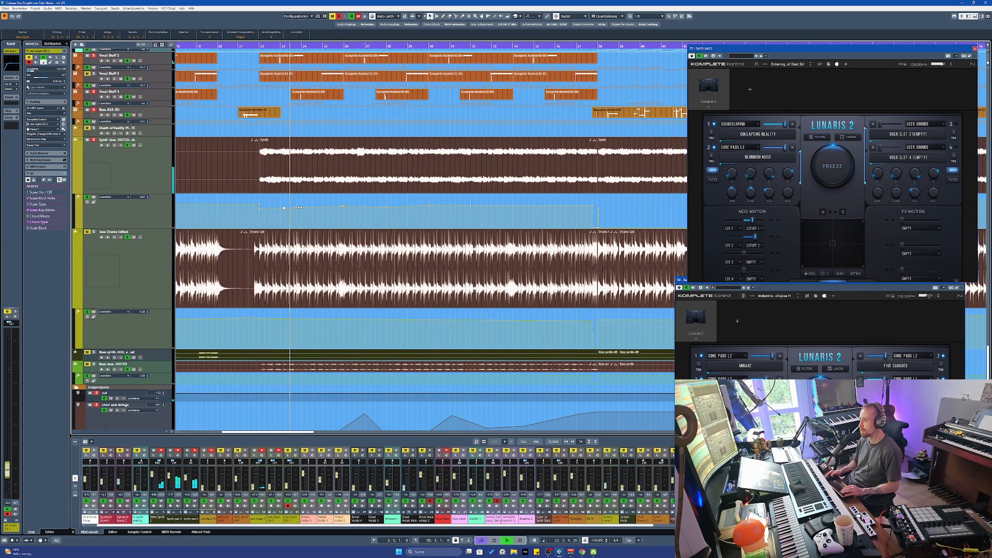
pyautogui.scroll(-4, 305, 198)
pyautogui.scroll(2, 340, 219)
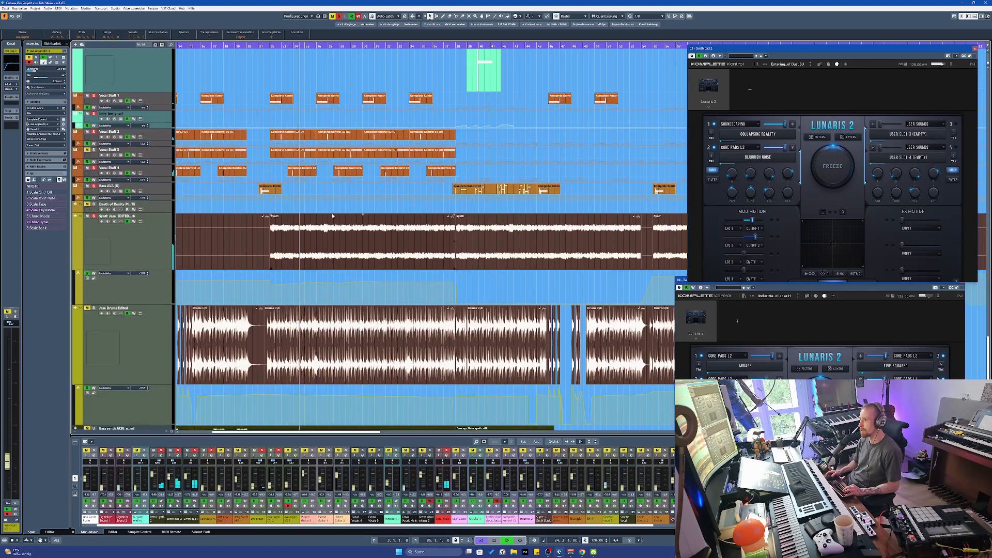
# Examine the signature sound, synth and organ tracks and their volume automation while the section keeps playing
pyautogui.scroll(1, 338, 255)
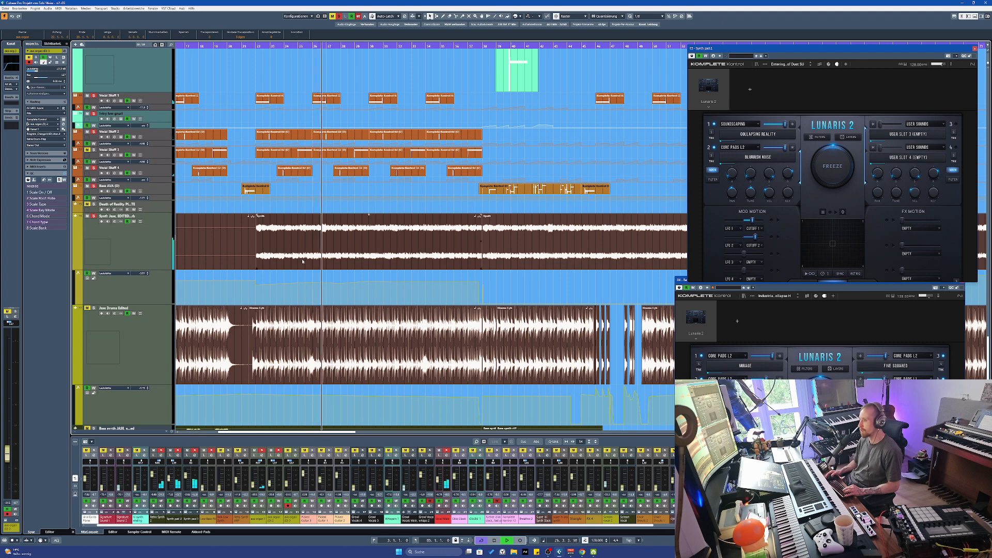
pyautogui.scroll(3, 377, 237)
pyautogui.scroll(5, 98, 82)
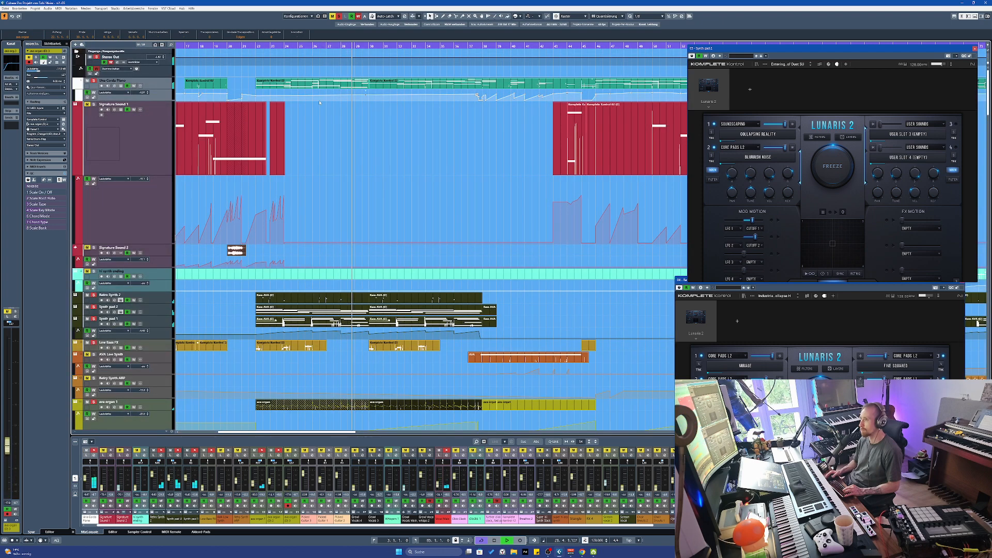
pyautogui.scroll(-2, 369, 105)
pyautogui.scroll(-2, 377, 124)
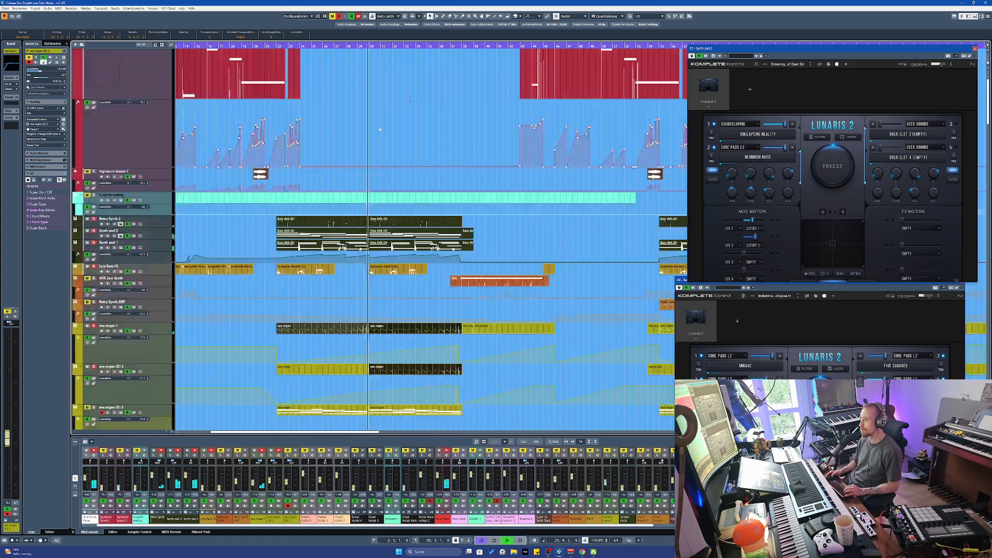
pyautogui.scroll(-2, 363, 159)
pyautogui.scroll(-2, 387, 165)
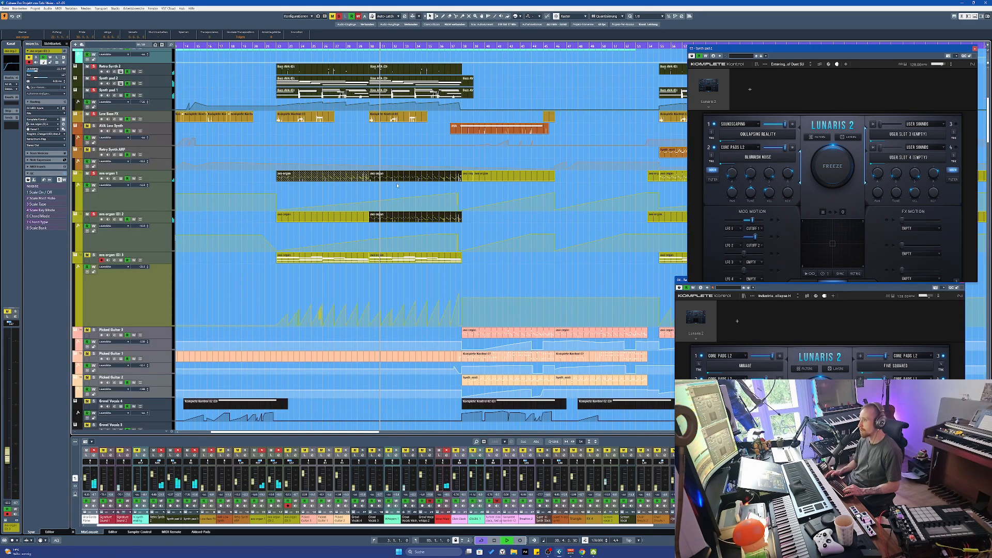
pyautogui.scroll(2, 411, 175)
pyautogui.scroll(-3, 320, 196)
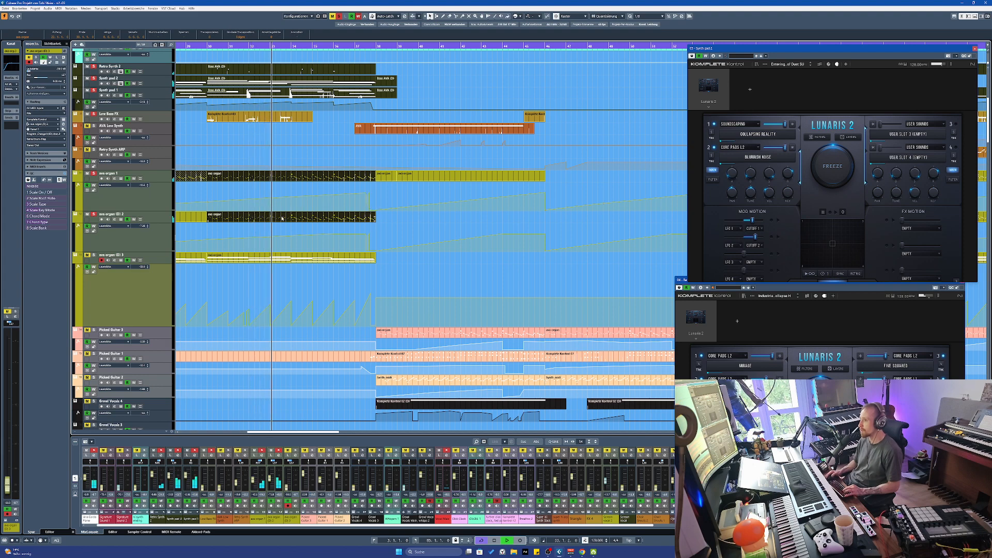
pyautogui.scroll(-1, 302, 221)
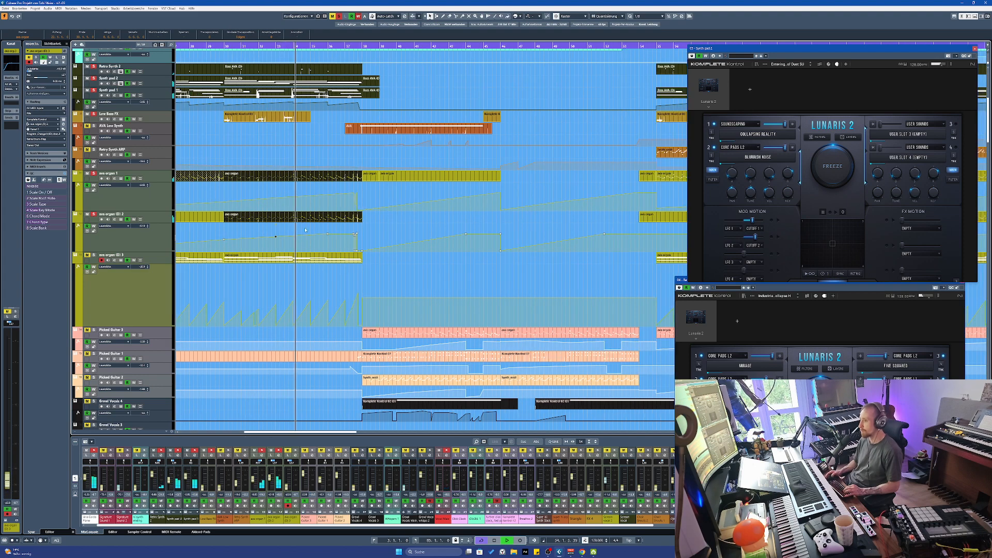
pyautogui.scroll(-2, 311, 219)
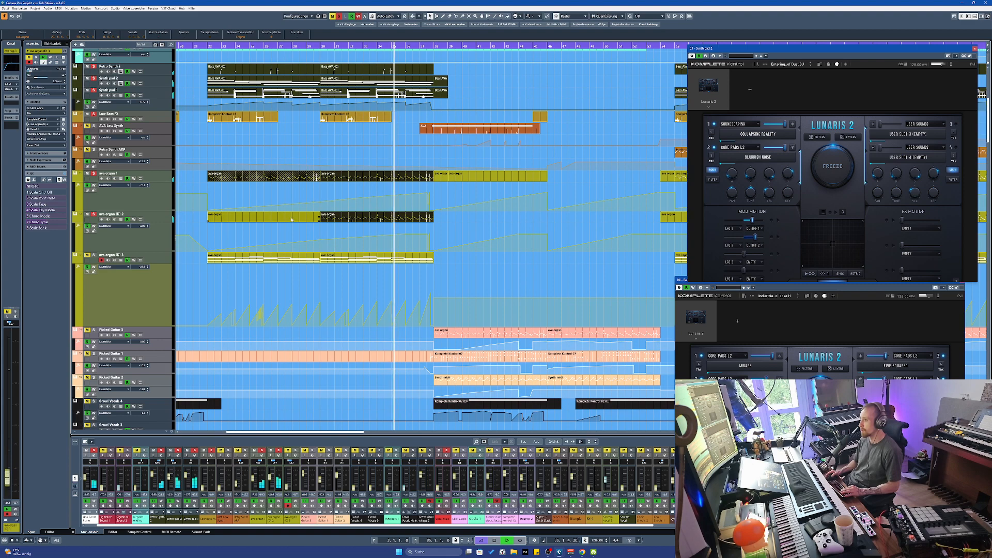
# Select the second organ track's first clip and replay the section from bar 22 with the track solos off
pyautogui.click(291, 219)
pyautogui.press('space')
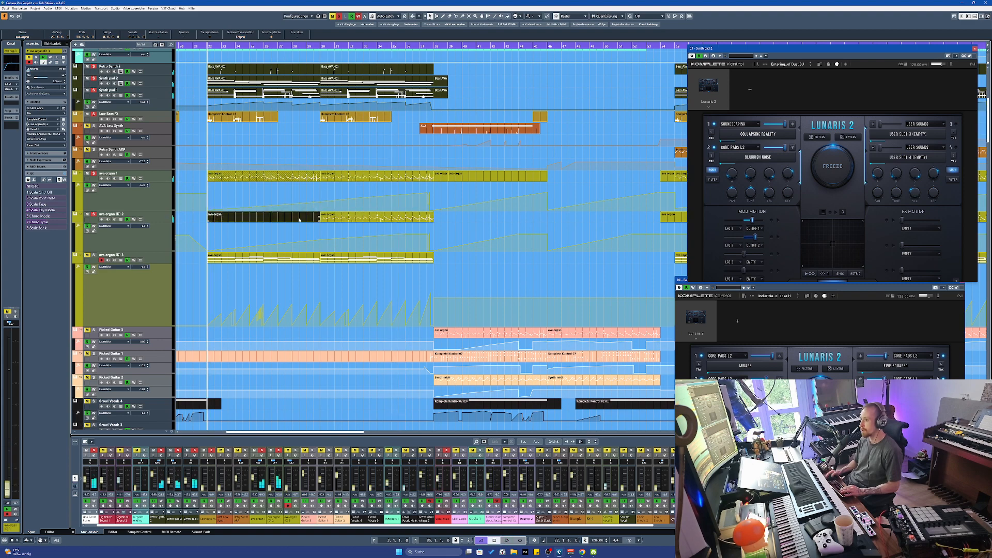
pyautogui.scroll(2, 291, 221)
pyautogui.press('space')
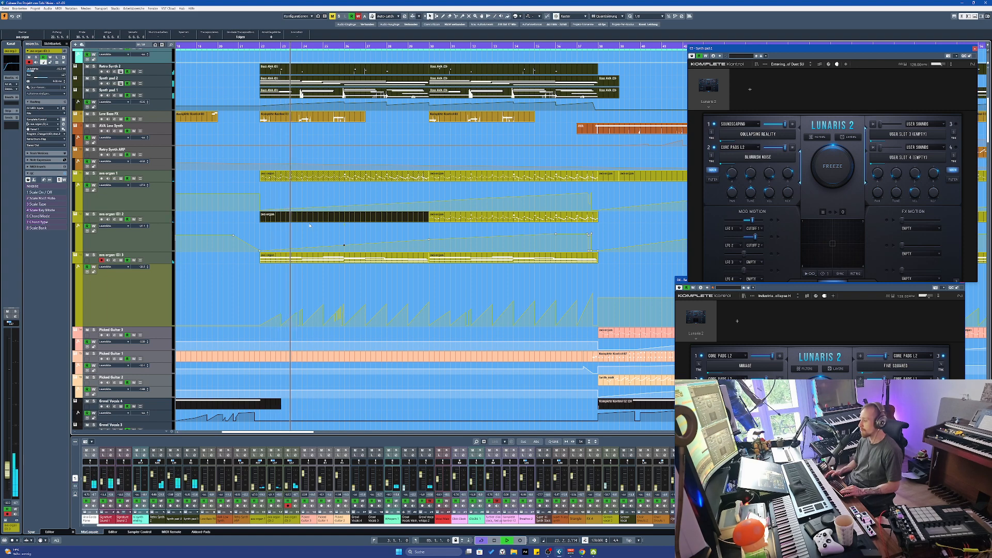
pyautogui.scroll(-2, 327, 228)
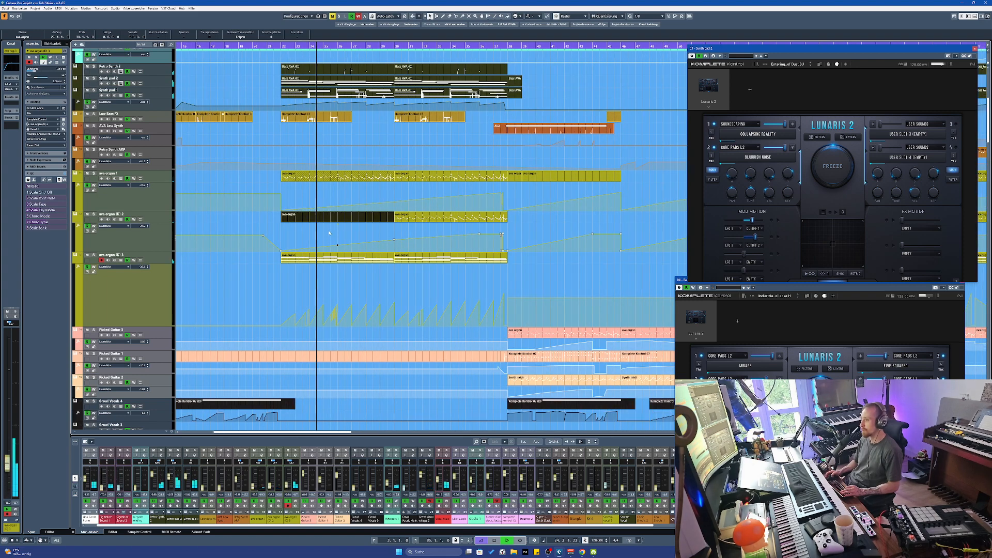
pyautogui.scroll(-3, 329, 233)
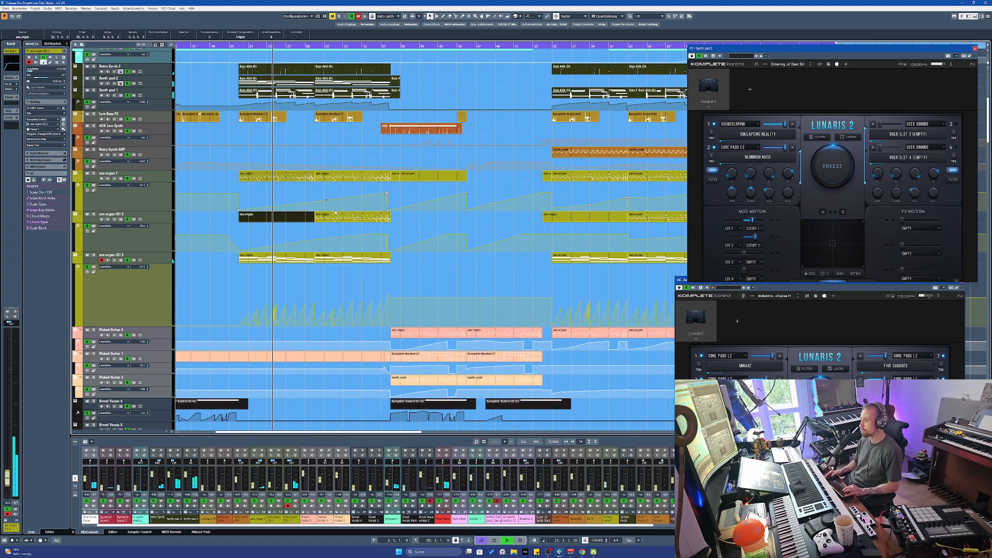
# Select the clips of the three picked guitar tracks starting at bar 38
pyautogui.scroll(-5, 442, 208)
pyautogui.scroll(2, 441, 207)
pyautogui.click(442, 208)
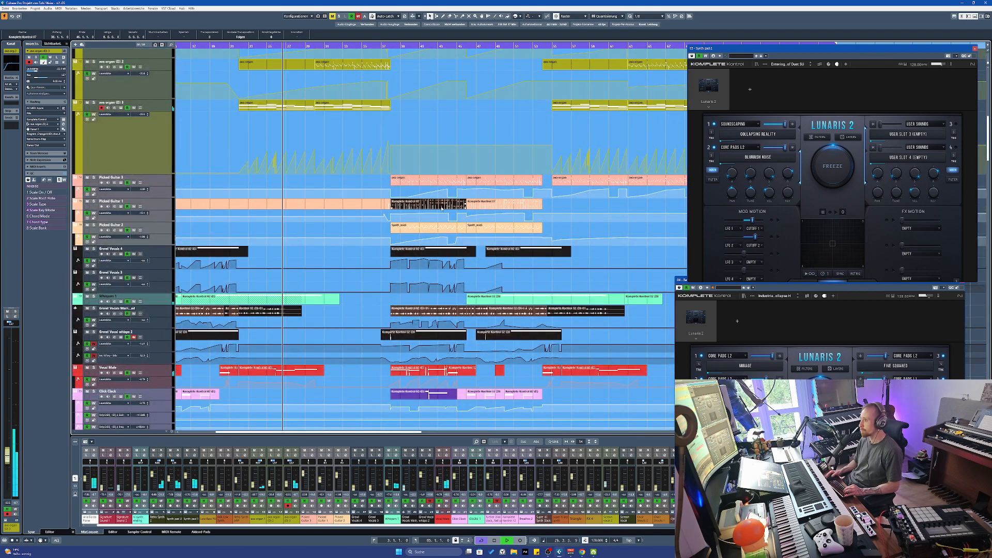
pyautogui.moveTo(442, 180); pyautogui.dragTo(442, 181)
# Look through the vocal, orchestral, choir and transition tracks while the full arrangement plays
pyautogui.scroll(-10, 442, 181)
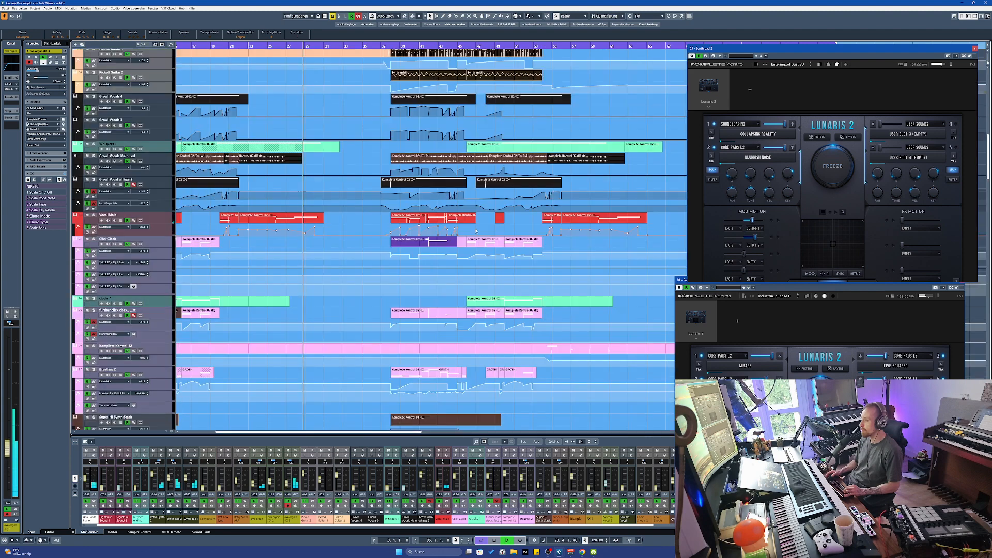
pyautogui.scroll(-10, 455, 282)
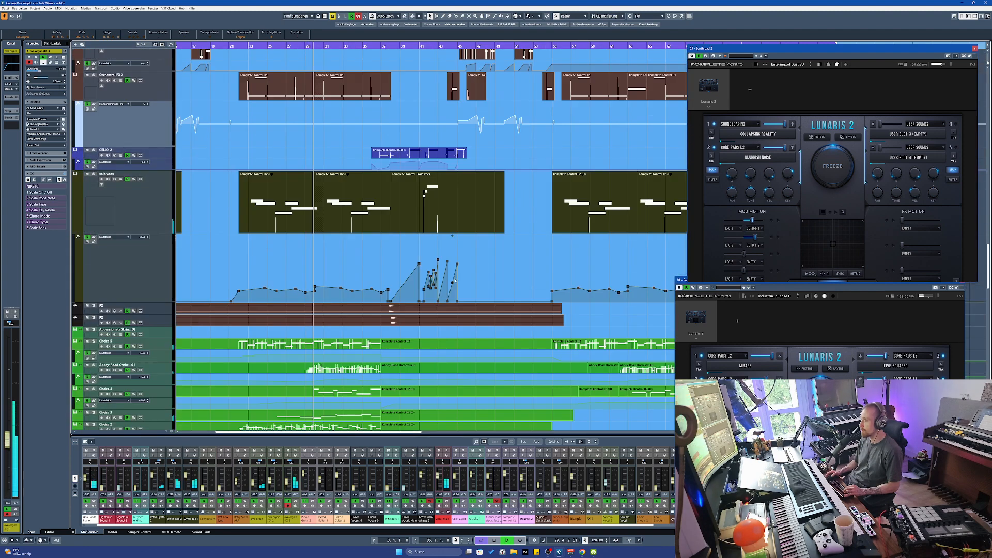
pyautogui.scroll(-10, 445, 276)
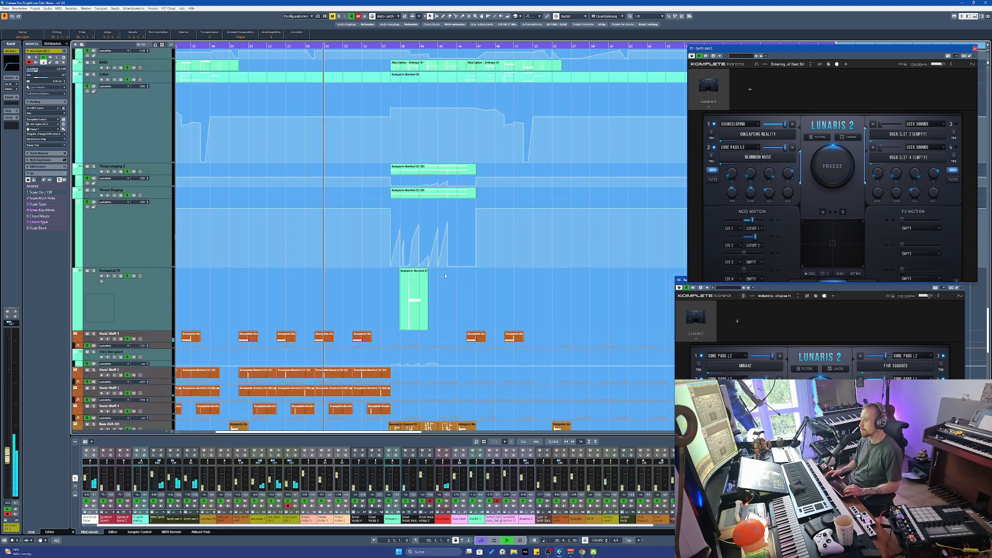
pyautogui.scroll(10, 444, 276)
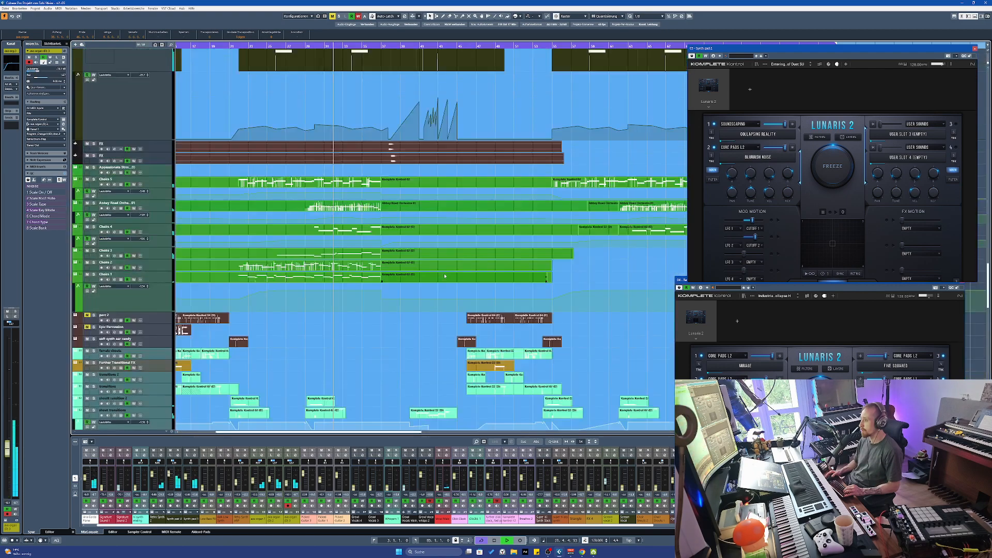
pyautogui.scroll(5, 445, 275)
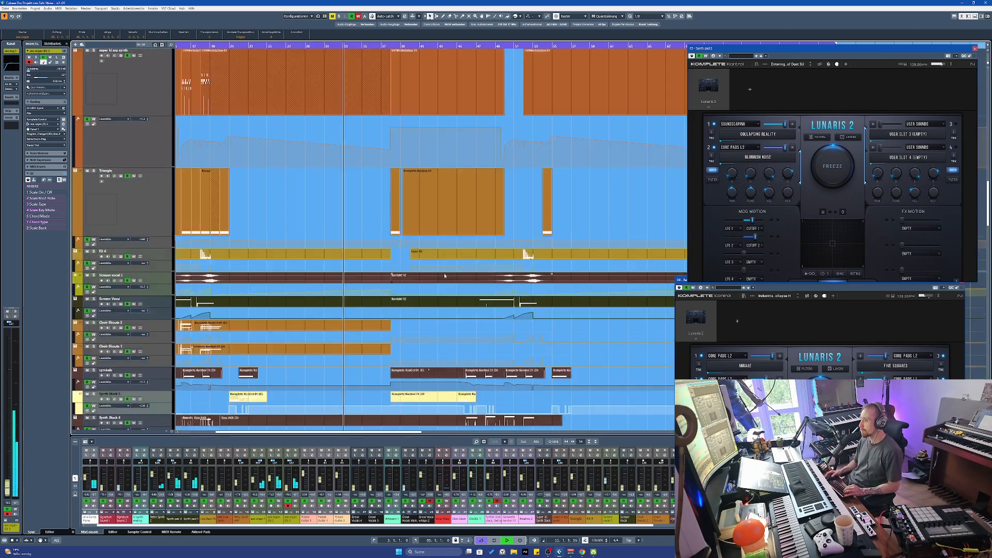
pyautogui.scroll(8, 445, 282)
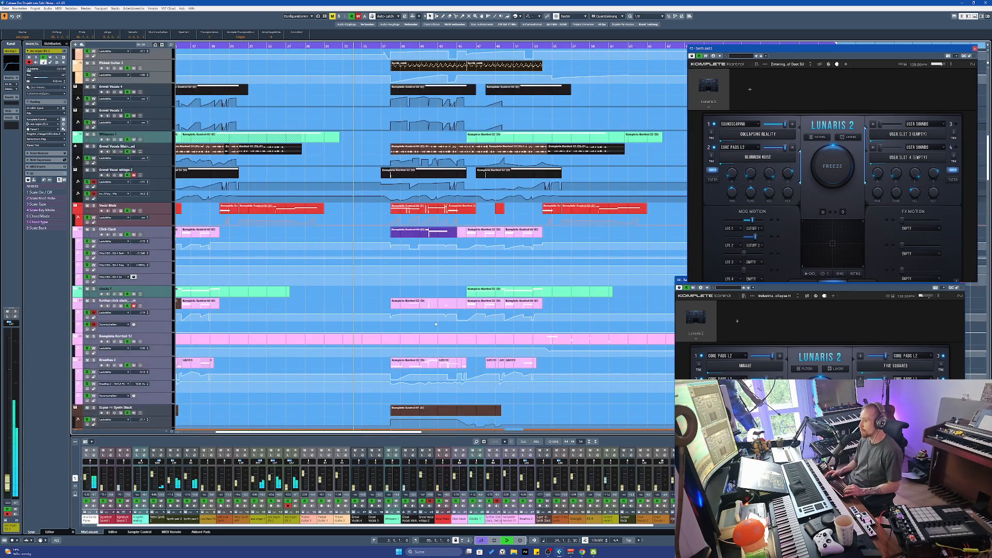
# Open the selected picked guitar clips together in the Key Editor and examine their notes up close
pyautogui.scroll(5, 436, 324)
pyautogui.doubleClick(434, 220)
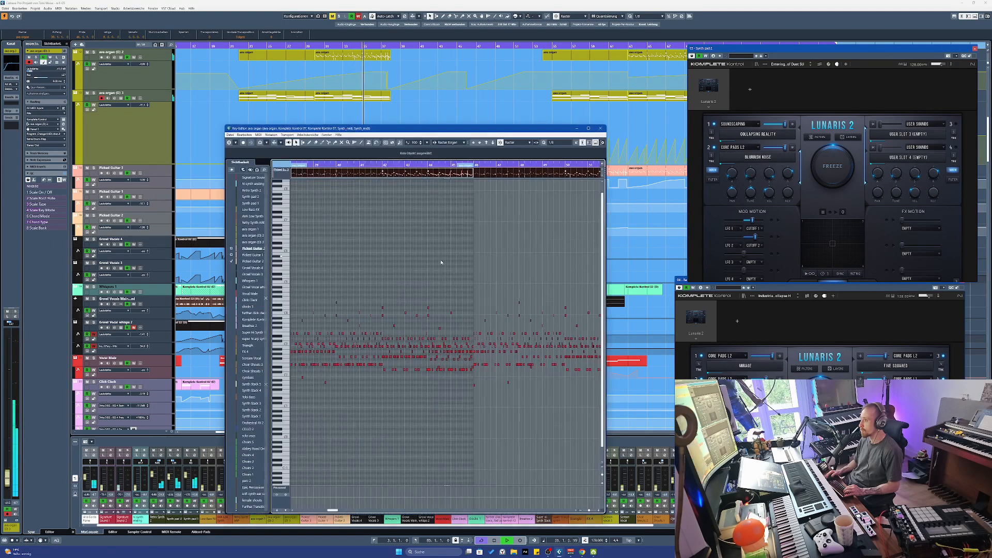
pyautogui.scroll(-5, 381, 312)
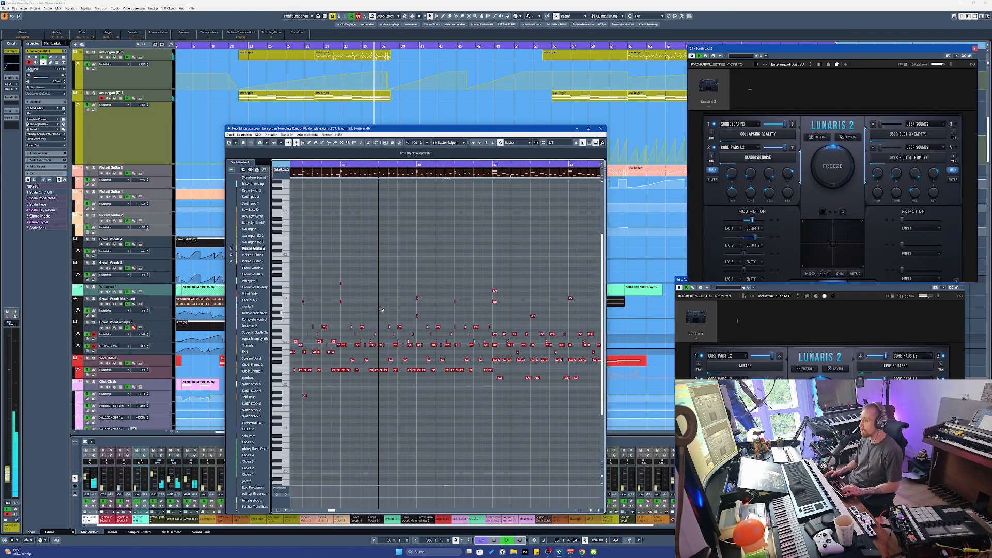
# Examine the picked guitar notes along the full length of the clips in the Key Editor and close the editor
pyautogui.scroll(5, 382, 320)
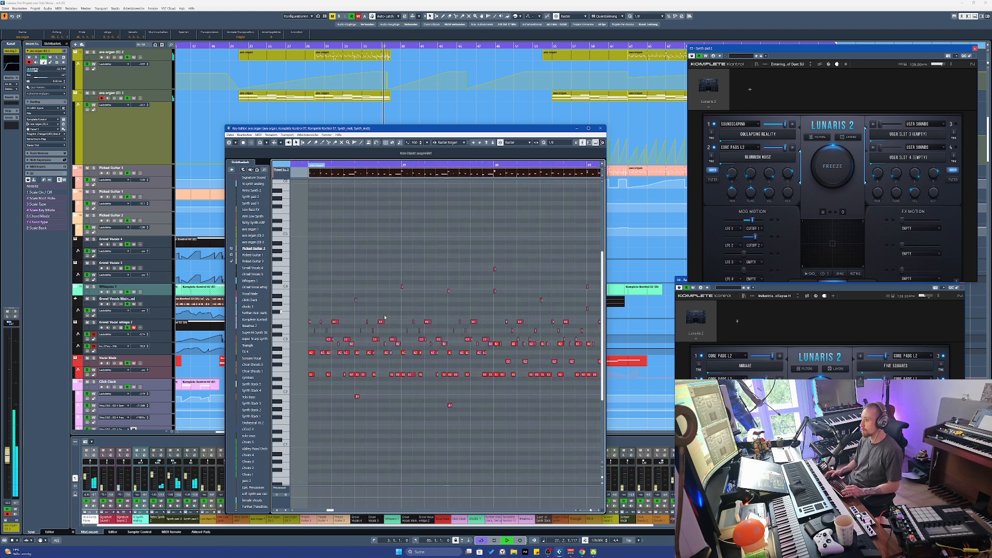
pyautogui.scroll(-3, 383, 334)
pyautogui.scroll(-2, 393, 339)
pyautogui.scroll(2, 409, 342)
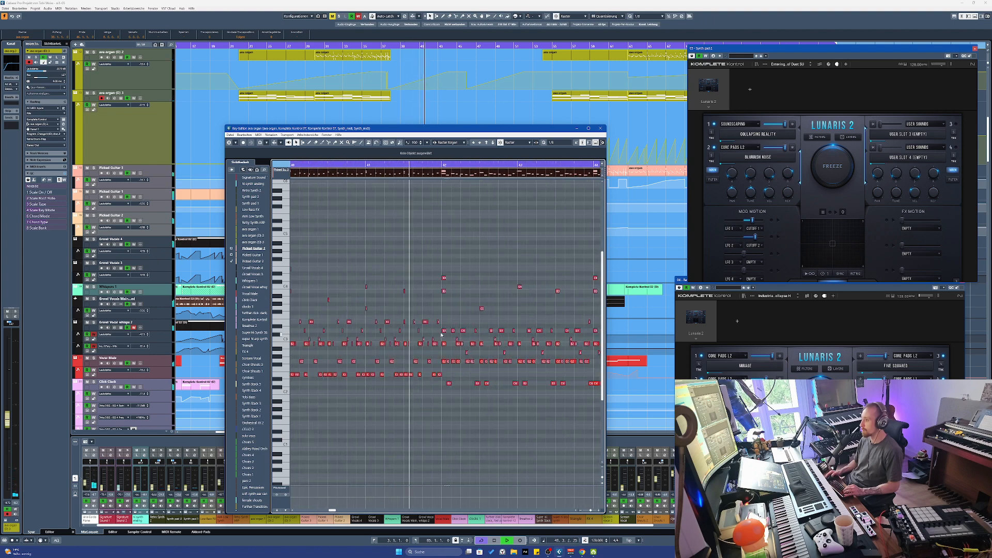
pyautogui.scroll(-2, 522, 258)
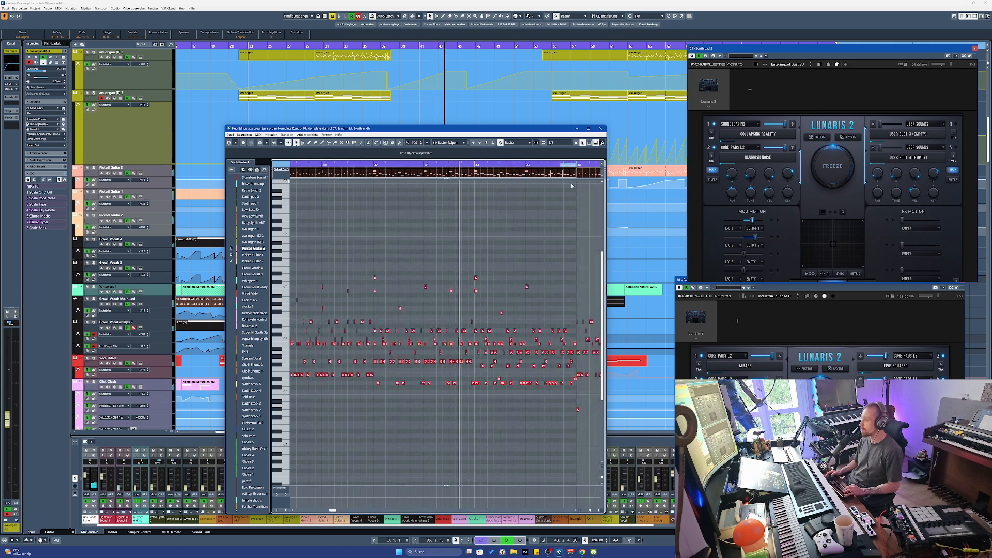
pyautogui.click(599, 129)
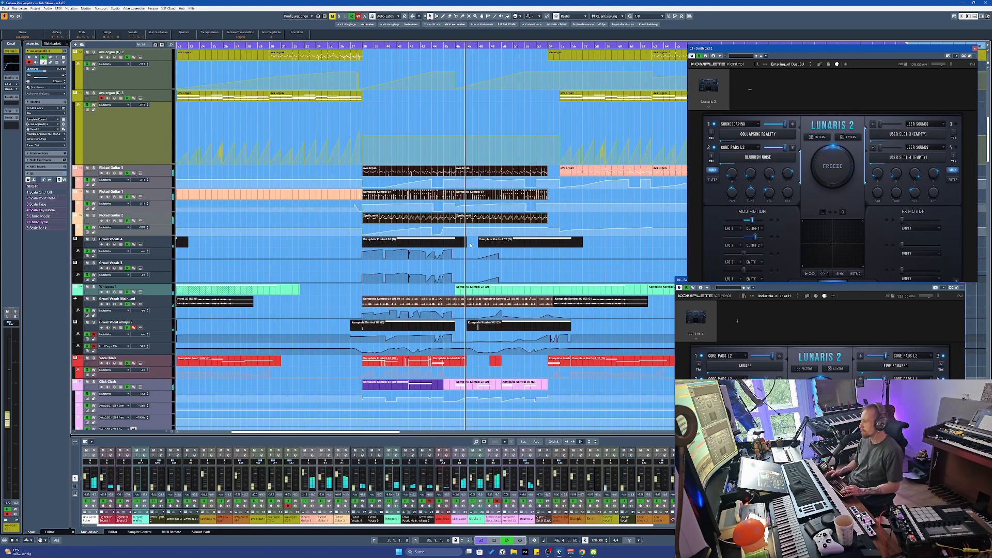
# Follow the picked guitar and vocal clips in the arrangement during playback up to the section change at bar 54
pyautogui.press('h')
pyautogui.press('h')
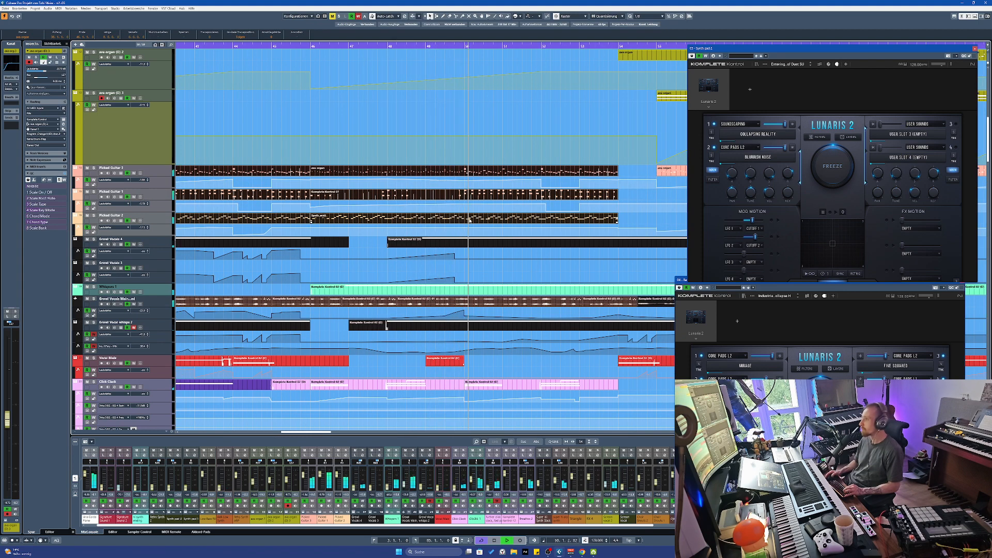
pyautogui.press('g')
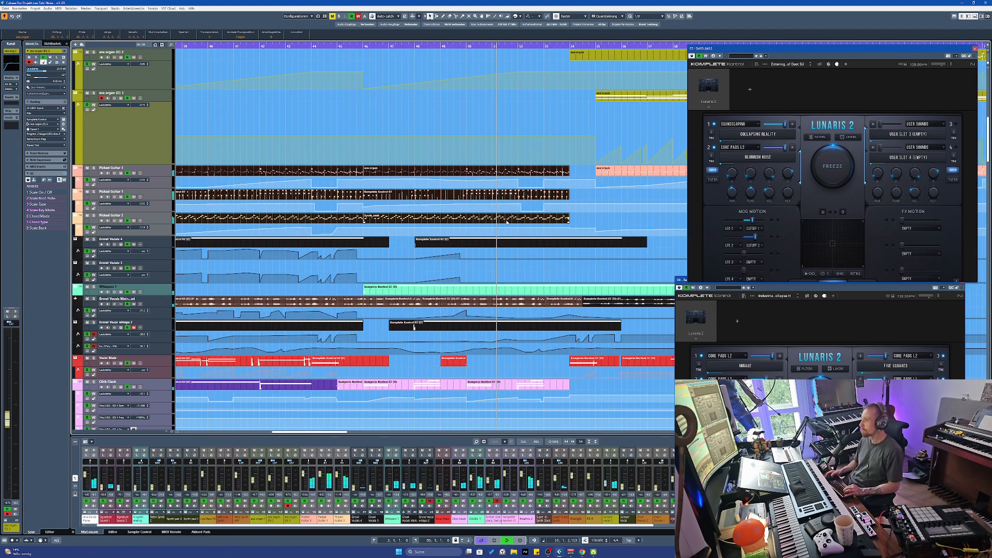
pyautogui.press('g')
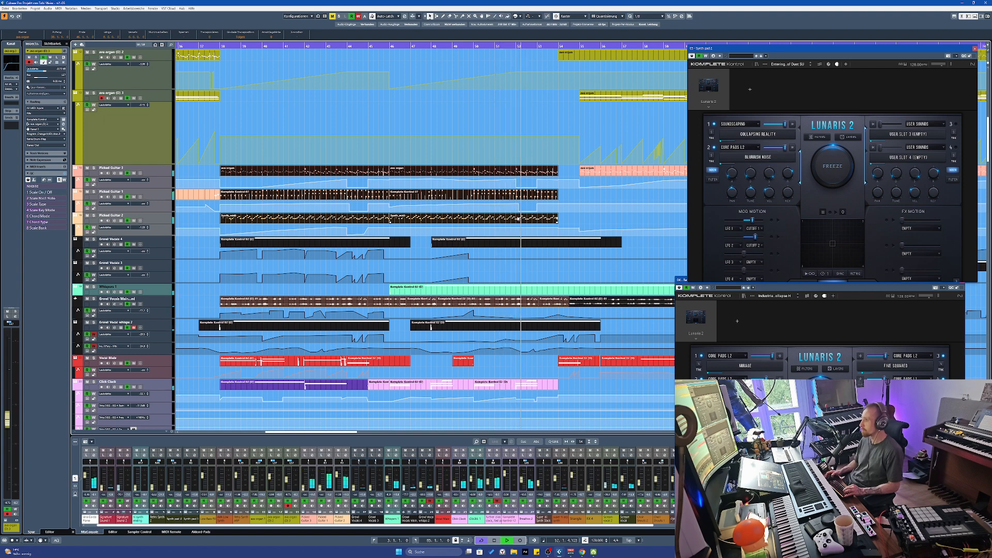
pyautogui.press('h')
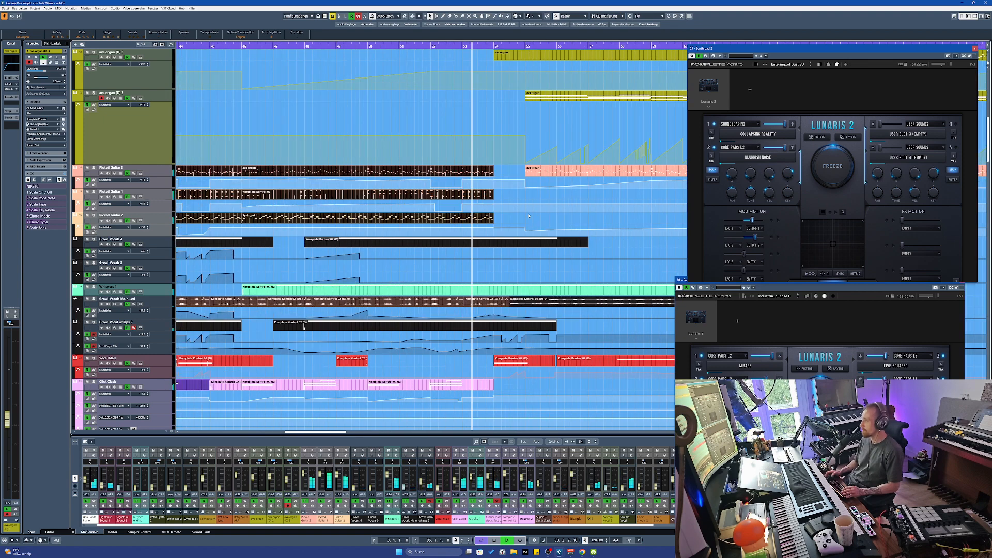
pyautogui.press('g')
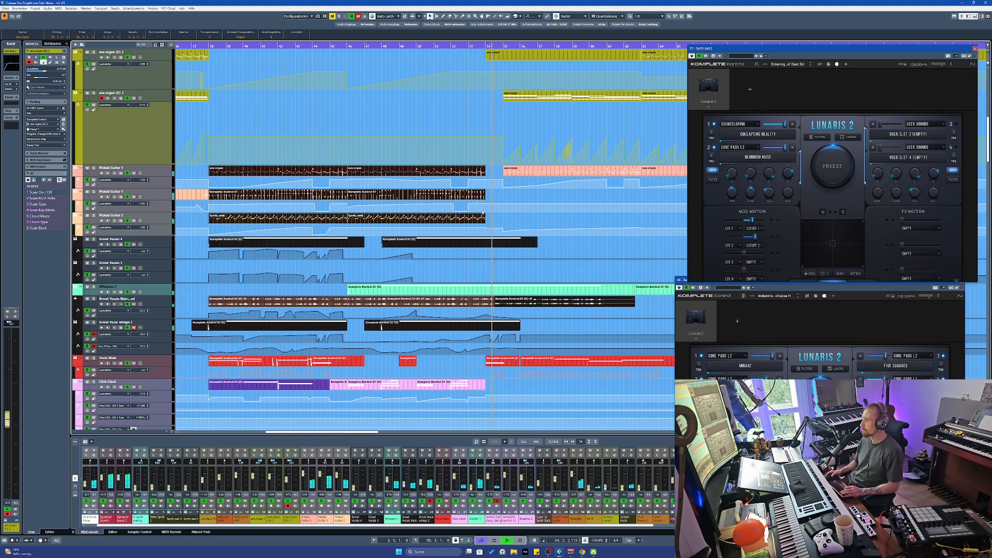
pyautogui.press('g')
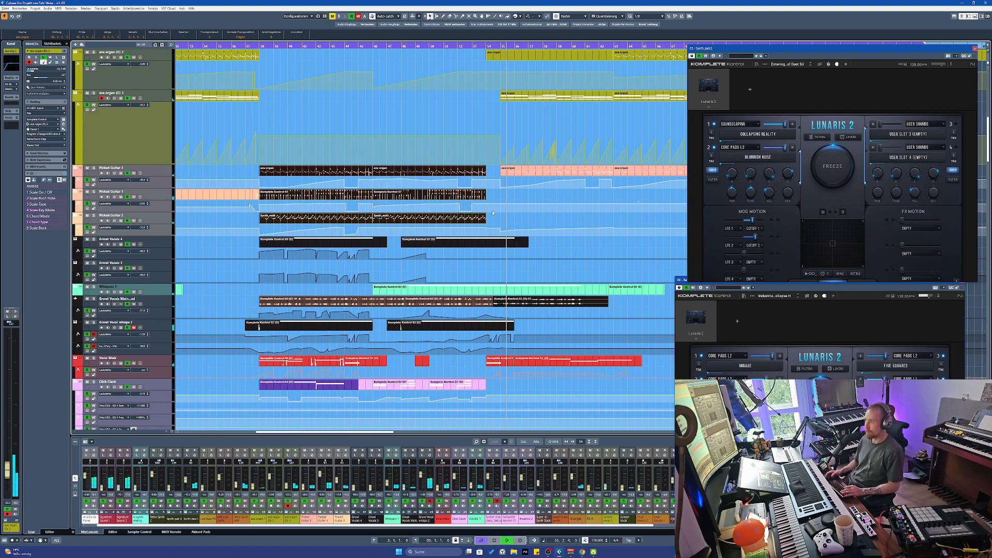
# Look through the organ, vocal, click and synth tracks of the section from bar 55 during playback, and stop playback
pyautogui.hscroll(5, 492, 212)
pyautogui.scroll(3, 414, 227)
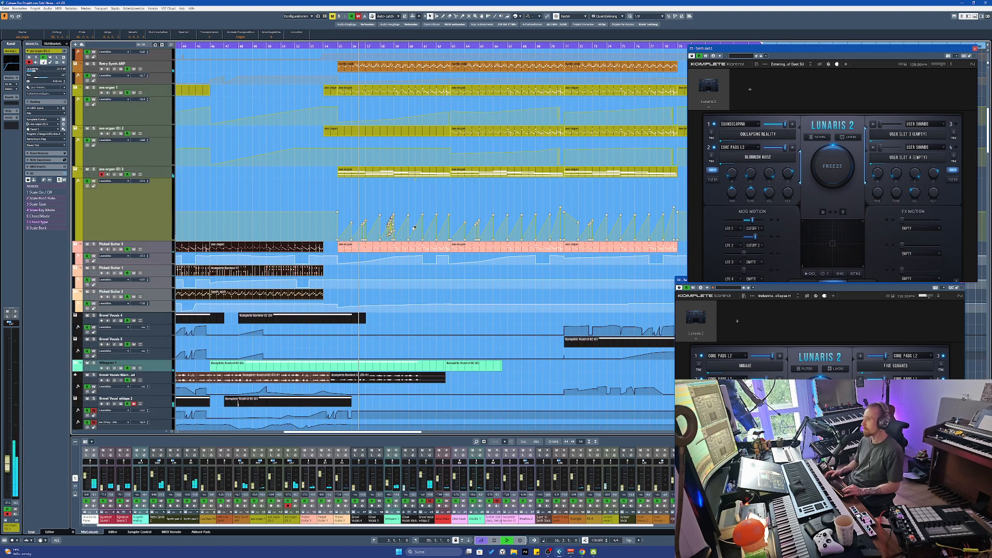
pyautogui.press('g')
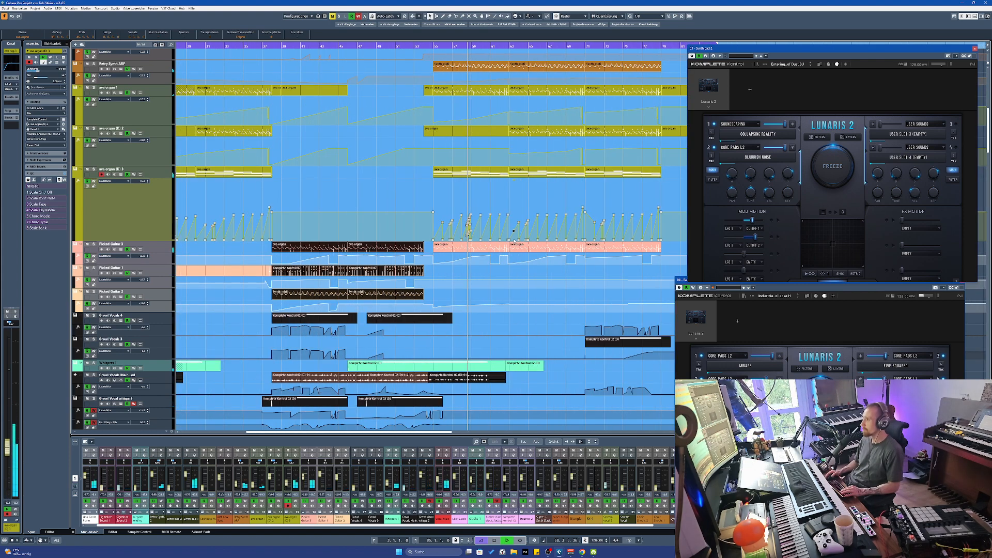
pyautogui.scroll(-9, 494, 264)
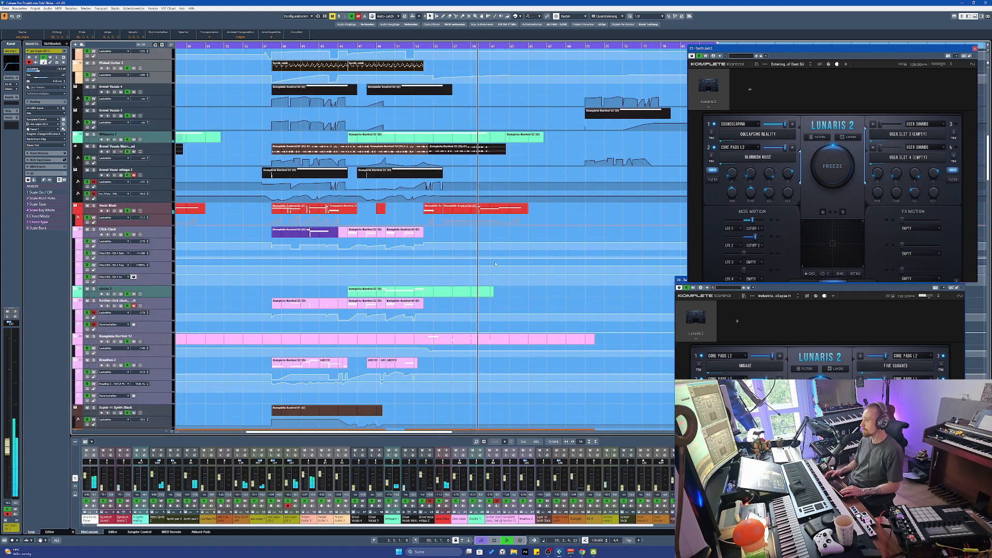
pyautogui.scroll(-12, 494, 264)
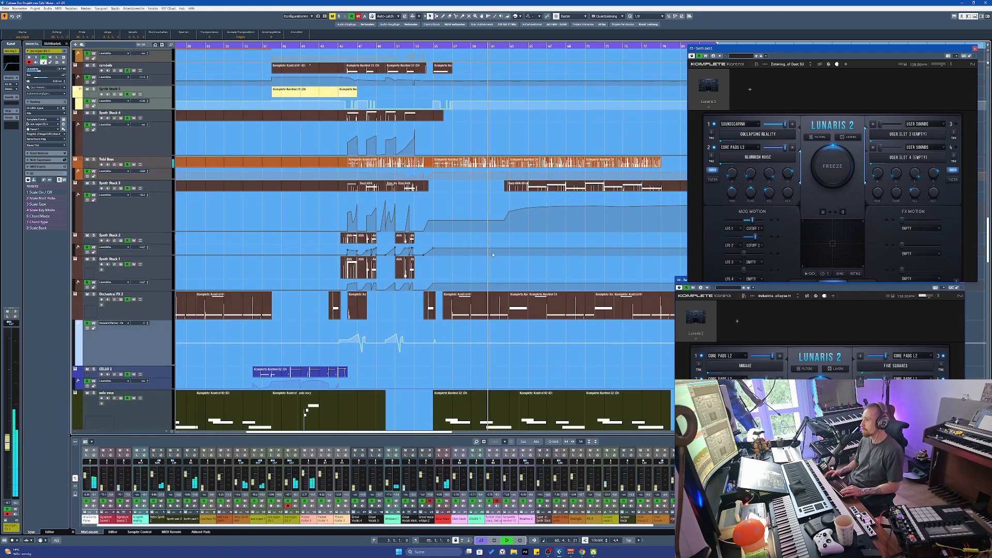
pyautogui.press('h')
pyautogui.press('space')
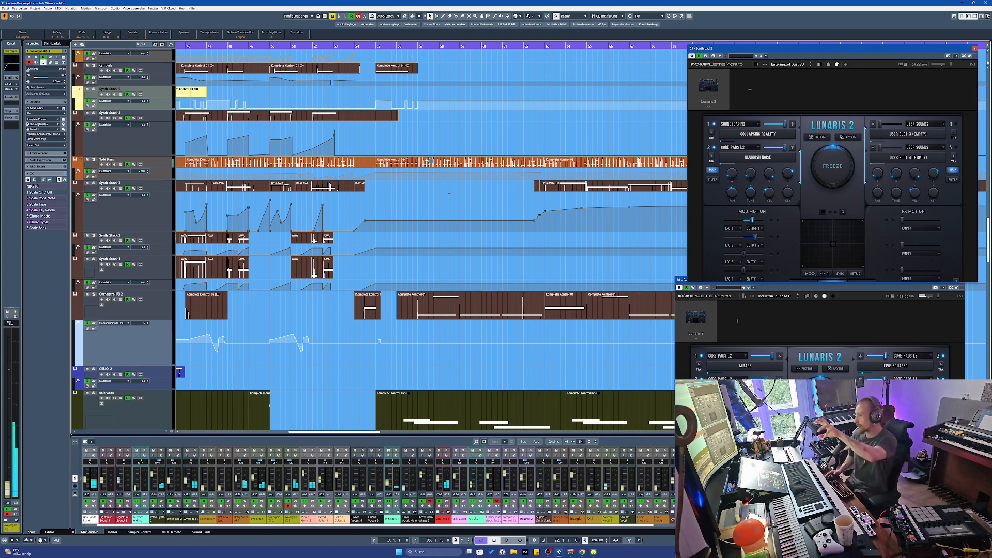
# Select the bass track's clip at bar 55, solo the track and play it from the clip's start
pyautogui.click(431, 161)
pyautogui.click(428, 163)
pyautogui.press('l')
pyautogui.press('s')
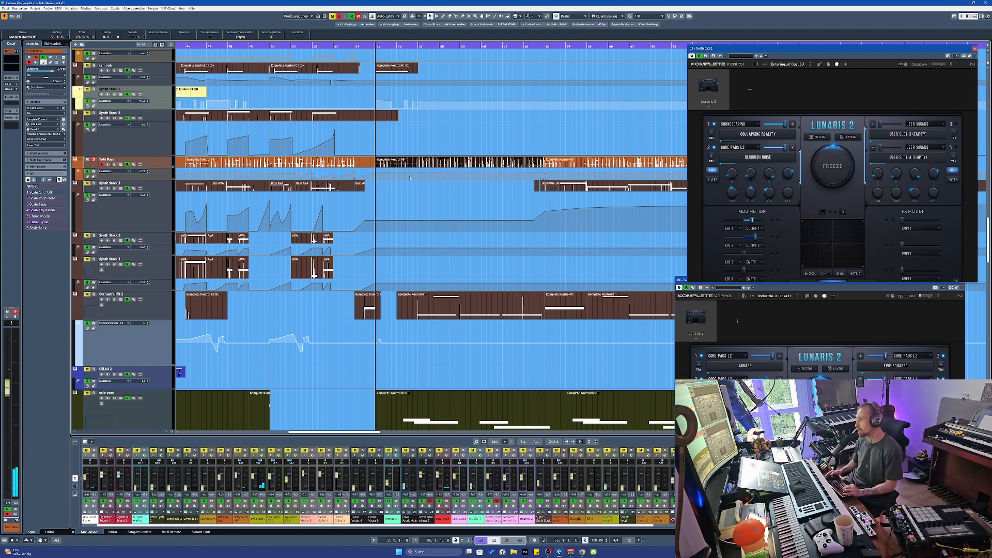
pyautogui.press('g')
pyautogui.press('g')
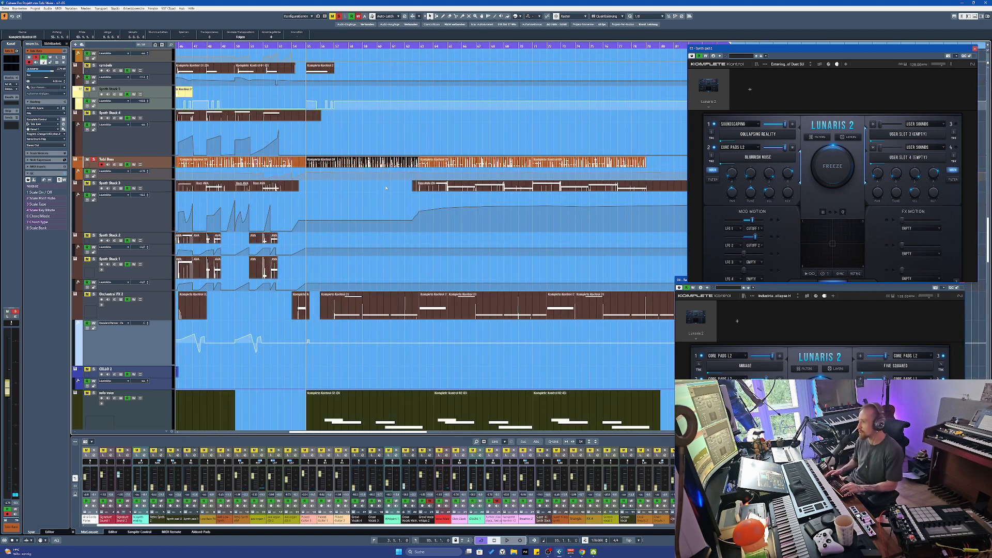
pyautogui.press('g')
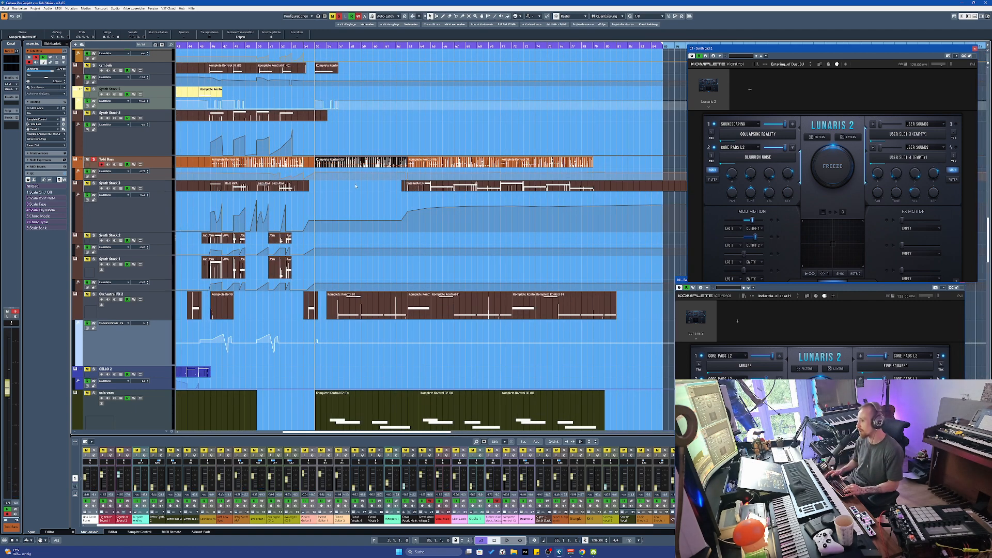
pyautogui.press('h')
pyautogui.press('space')
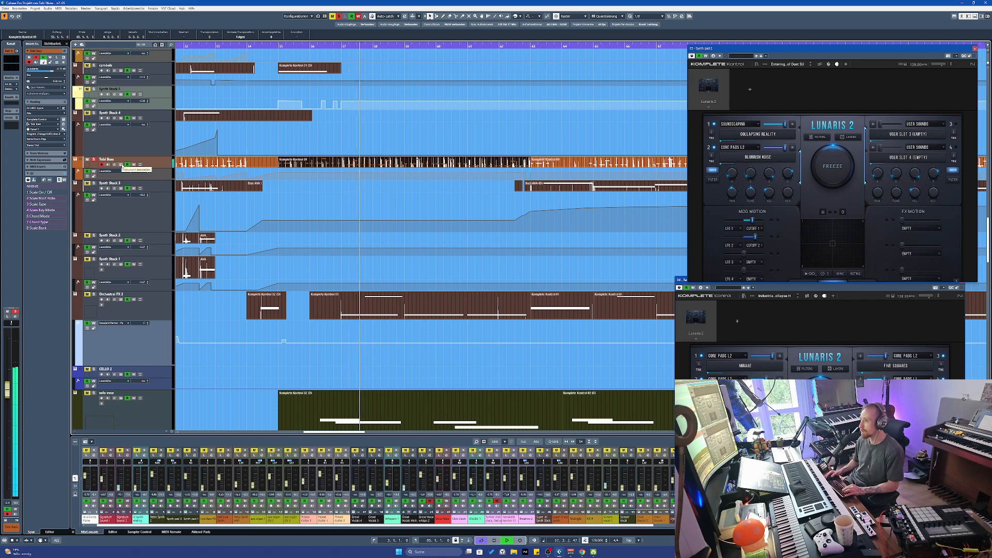
# Inspect the soloed bass clip's notes up close in the arrangement and stop playback
pyautogui.press('h')
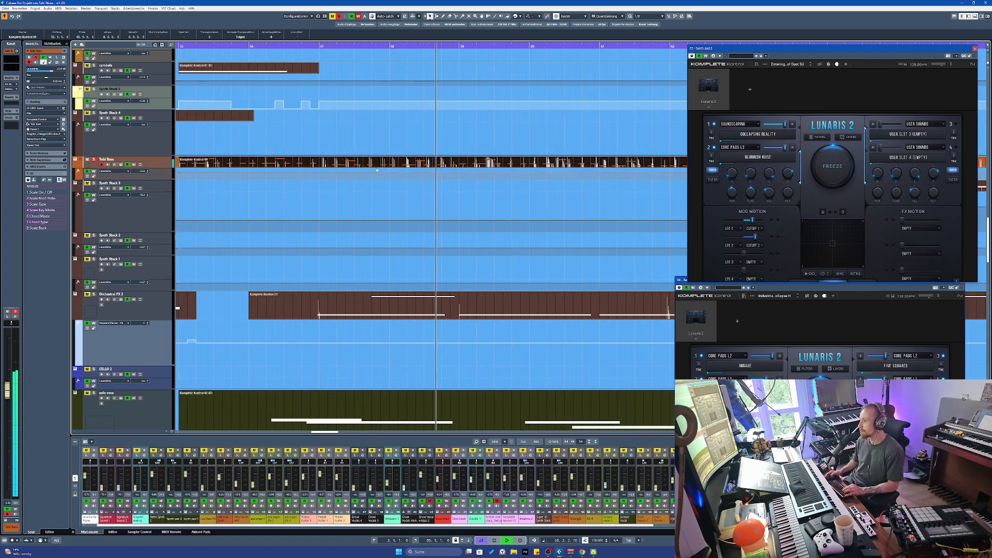
pyautogui.press('space')
pyautogui.press('h')
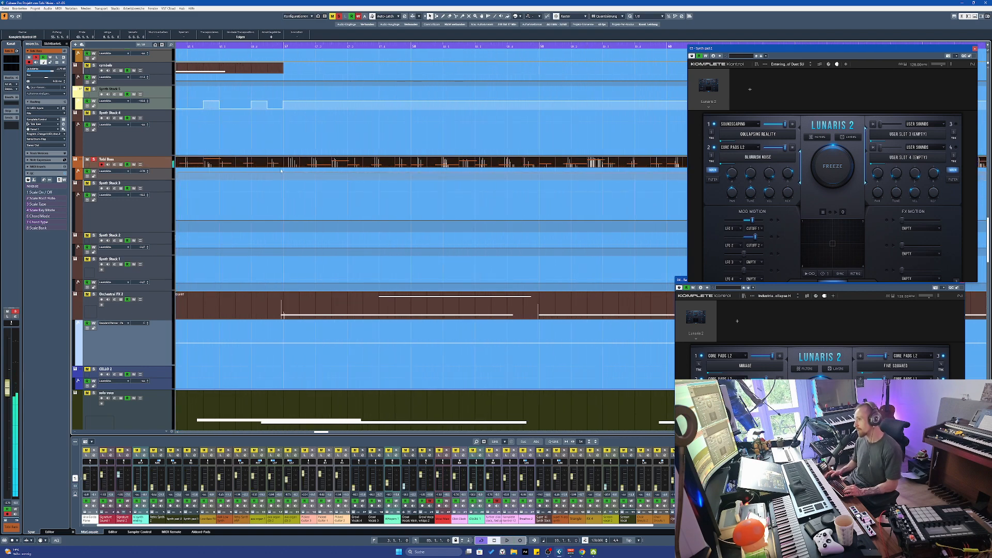
pyautogui.press('g')
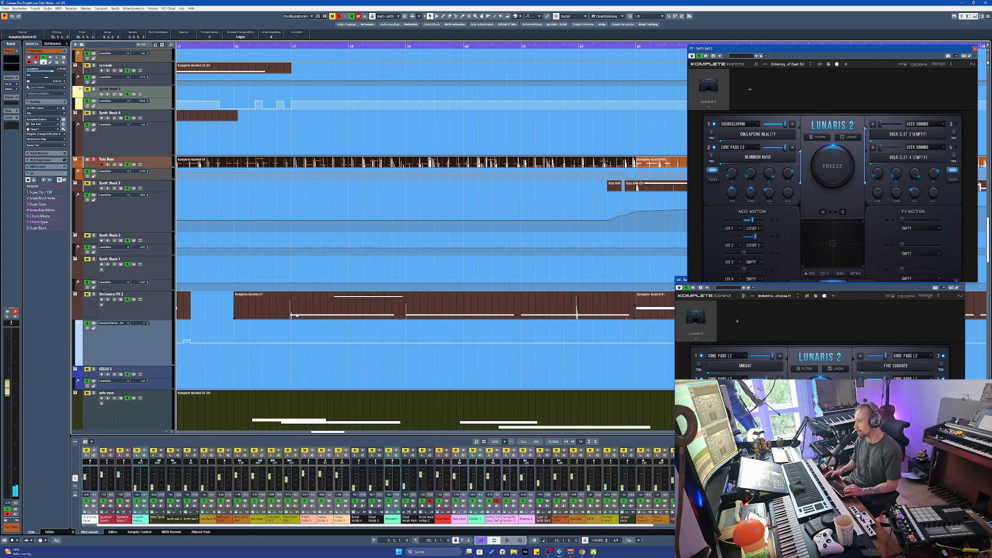
pyautogui.press('g')
pyautogui.press('g')
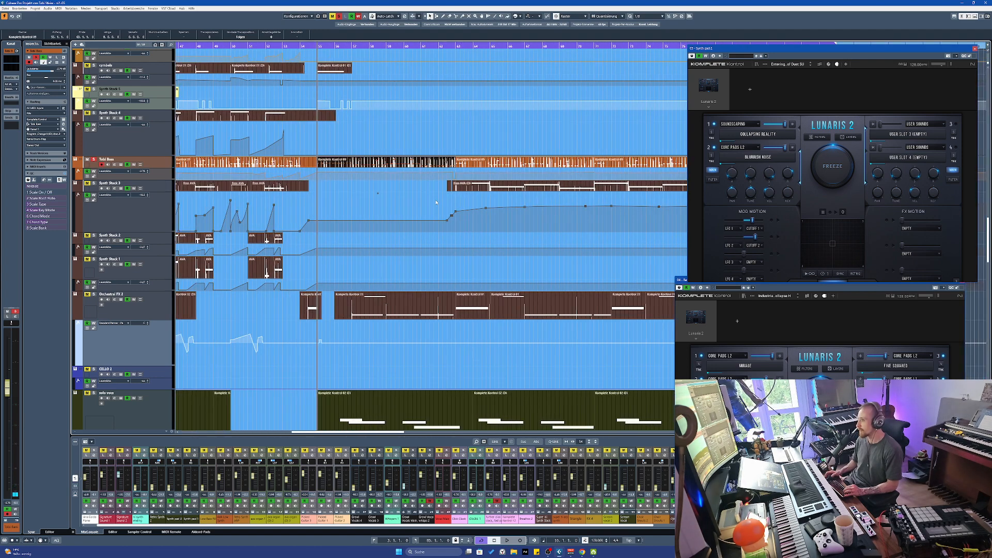
# Solo the first picked guitar track together with the bass track
pyautogui.scroll(-5, 436, 203)
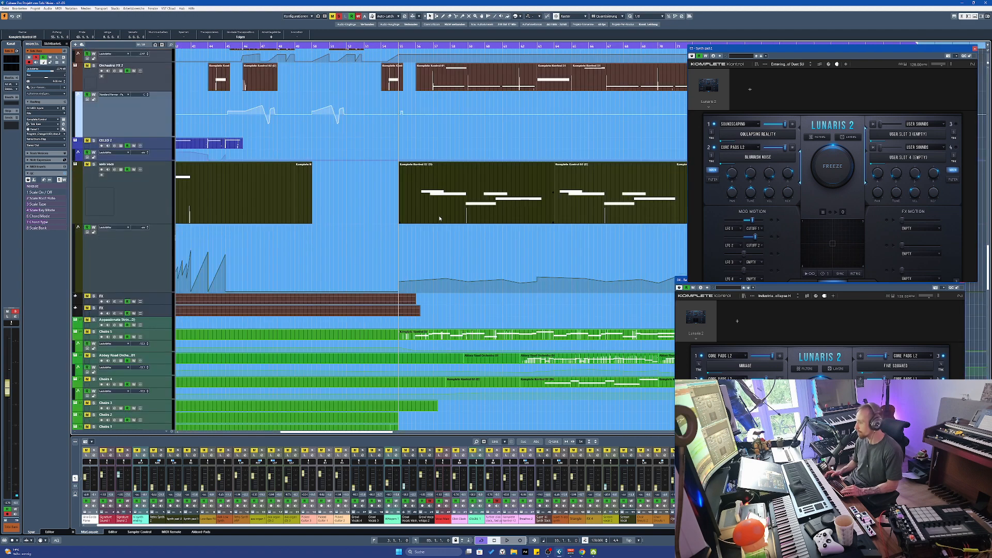
pyautogui.press('g')
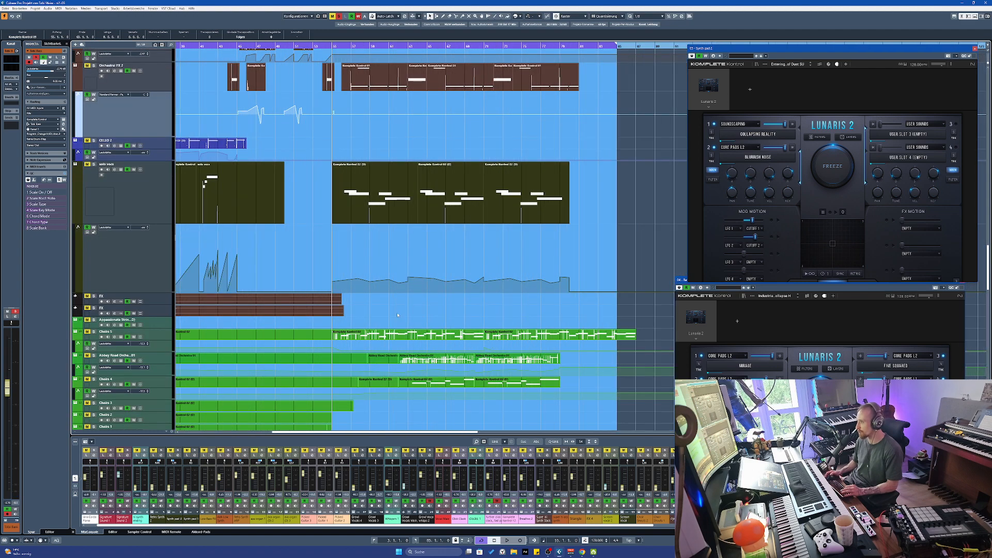
pyautogui.press('g')
pyautogui.press('g')
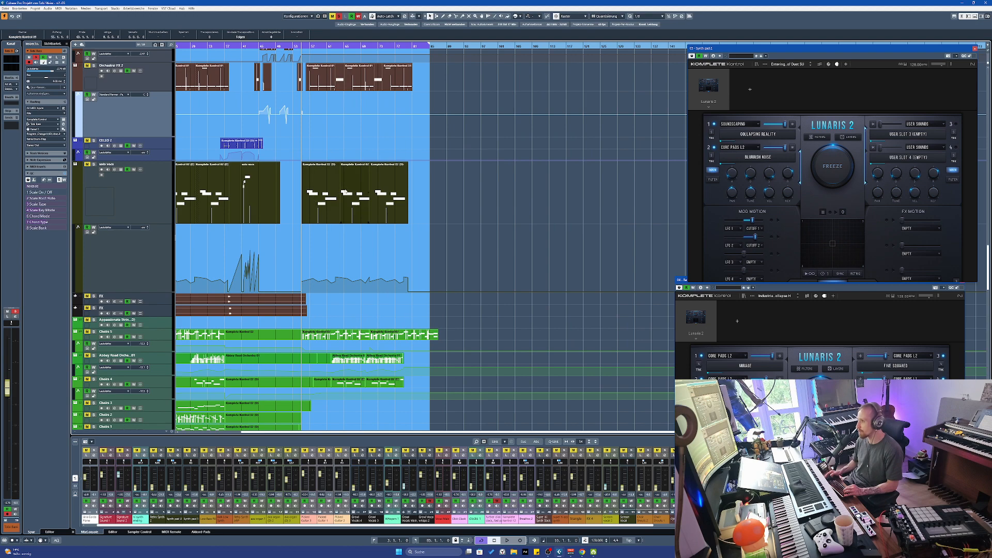
pyautogui.scroll(-15, 344, 192)
pyautogui.scroll(4, 329, 237)
pyautogui.keyDown('ctrl'); pyautogui.scroll(3, 325, 236); pyautogui.keyUp('ctrl')
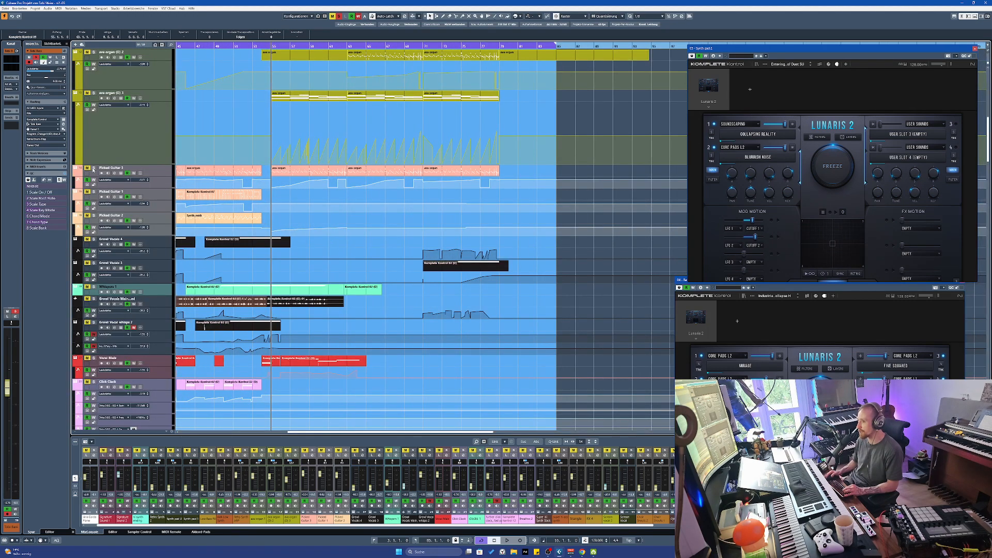
pyautogui.scroll(5, 330, 206)
pyautogui.keyDown('ctrl'); pyautogui.scroll(-3, 336, 236); pyautogui.keyUp('ctrl')
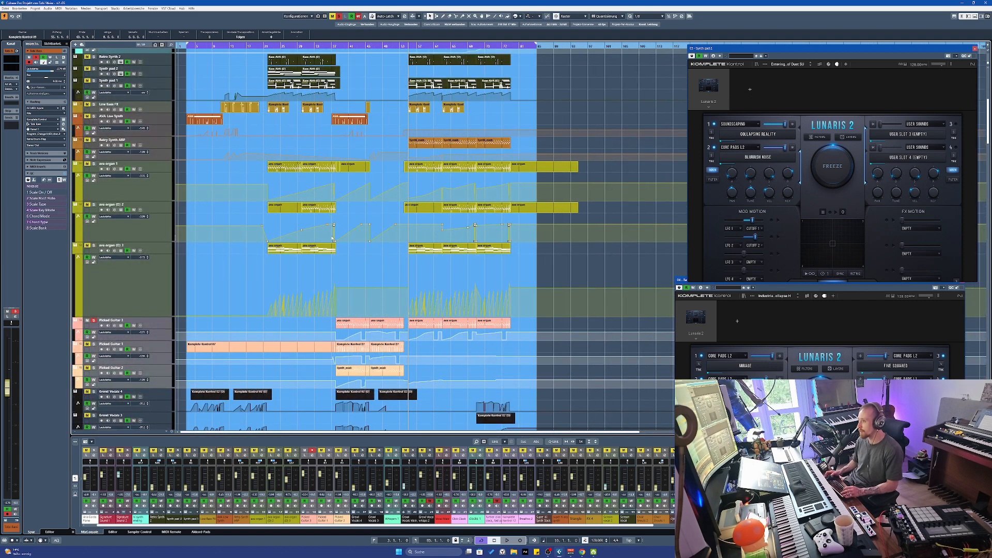
# Add the Retro Synth ARP track to the soloed tracks and play the section from bar 55
pyautogui.scroll(3, 354, 166)
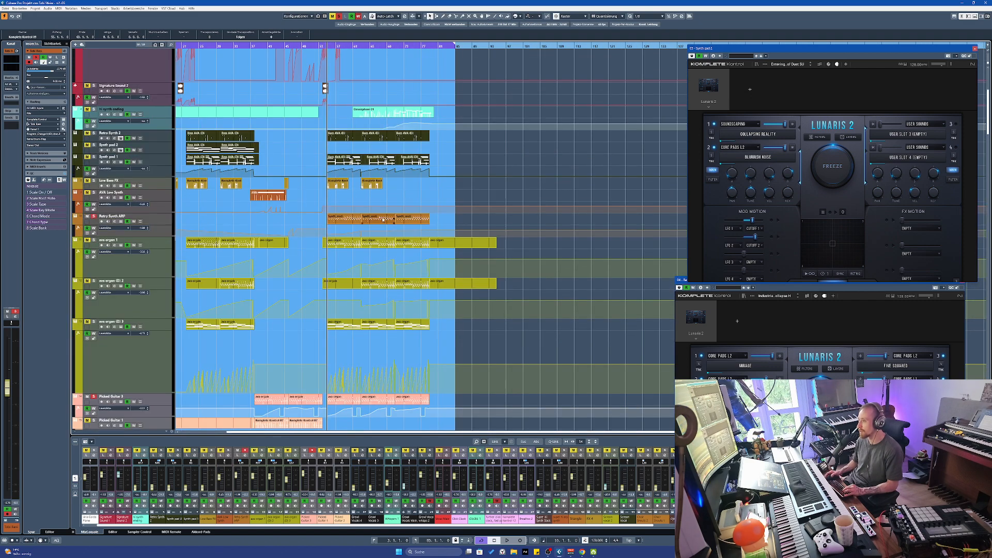
pyautogui.keyDown('ctrl'); pyautogui.scroll(3, 385, 219); pyautogui.keyUp('ctrl')
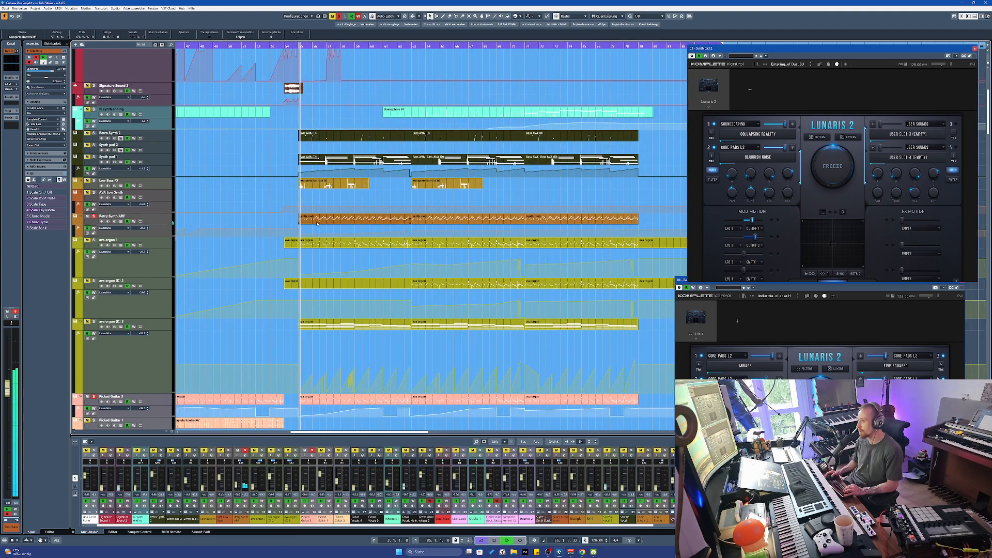
pyautogui.keyDown('ctrl'); pyautogui.scroll(2, 317, 223); pyautogui.keyUp('ctrl')
pyautogui.keyDown('ctrl'); pyautogui.scroll(-3, 317, 223); pyautogui.keyUp('ctrl')
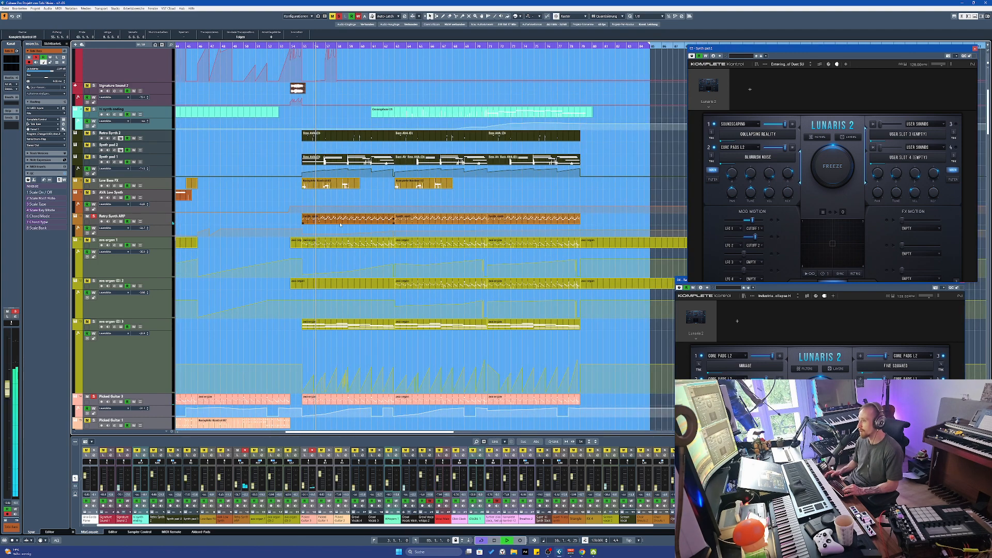
# Look through the lower tracks down to the edited audio, clear all soloed tracks and play the full mix from bar 55
pyautogui.scroll(3, 333, 222)
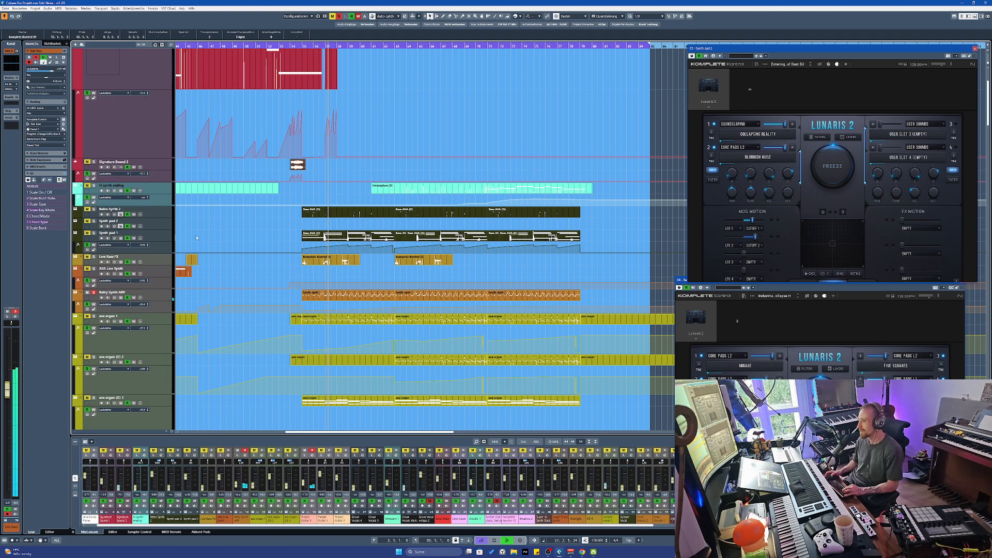
pyautogui.hscroll(4, 413, 237)
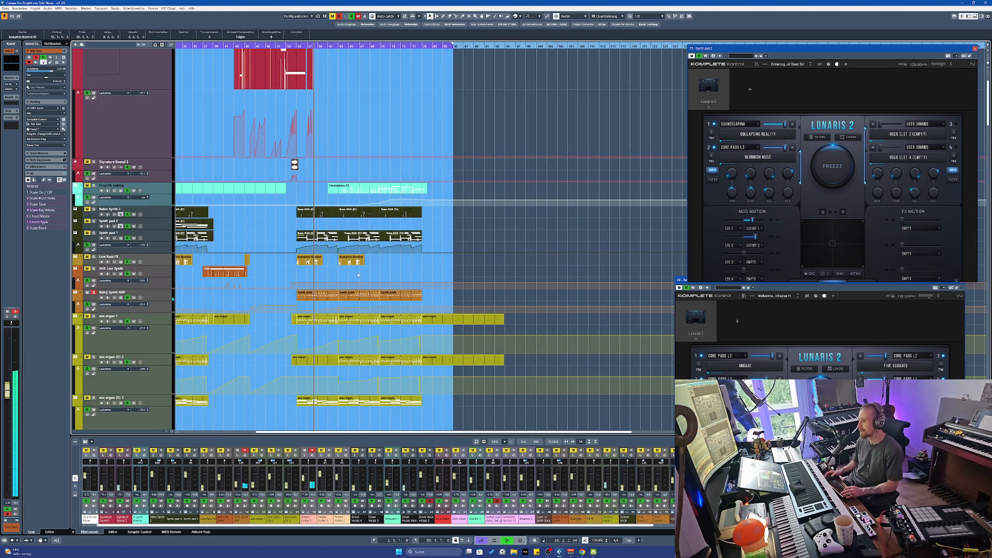
pyautogui.scroll(-10, 319, 288)
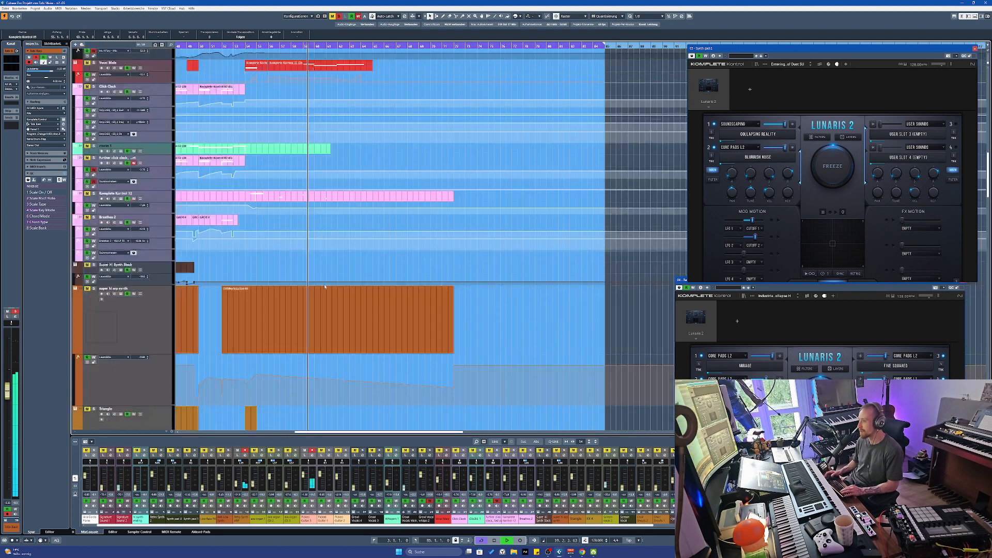
pyautogui.scroll(-15, 319, 288)
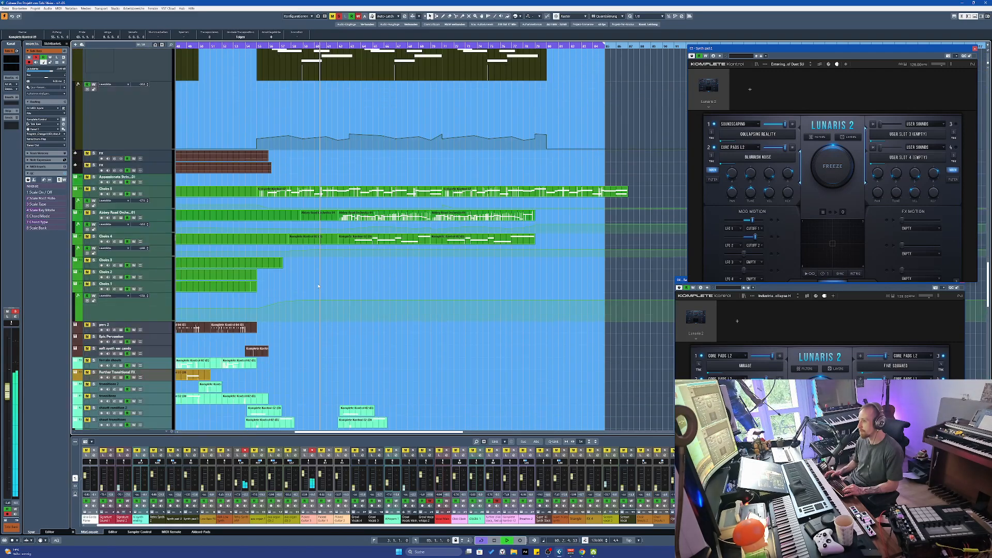
pyautogui.scroll(-15, 319, 286)
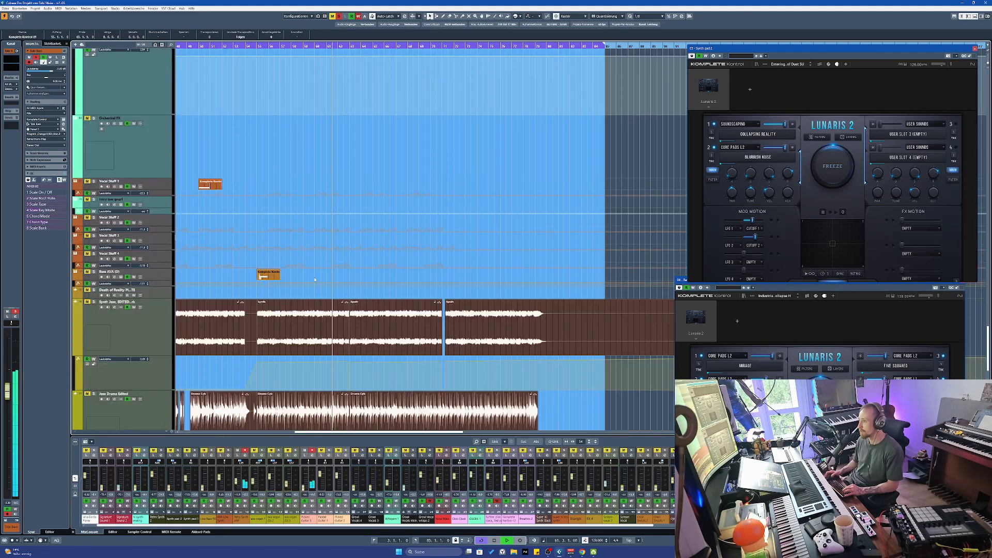
pyautogui.scroll(-1, 315, 279)
pyautogui.scroll(5, 240, 259)
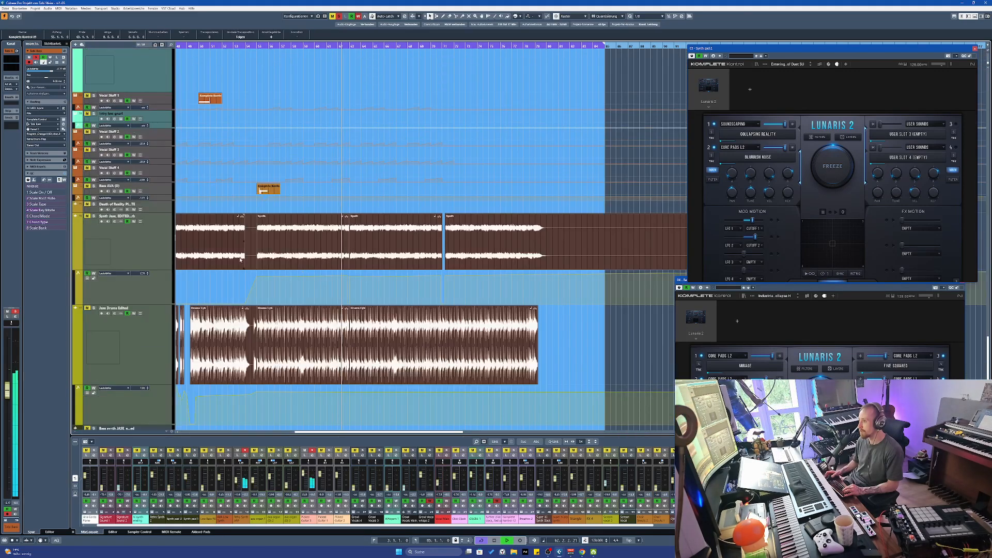
pyautogui.click(94, 216)
pyautogui.press('g')
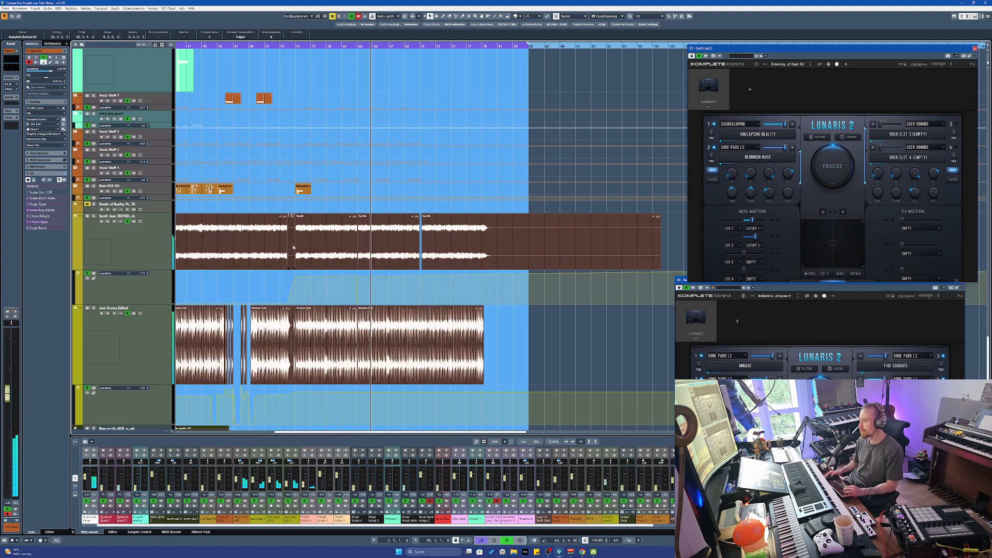
pyautogui.press('space')
pyautogui.press('space')
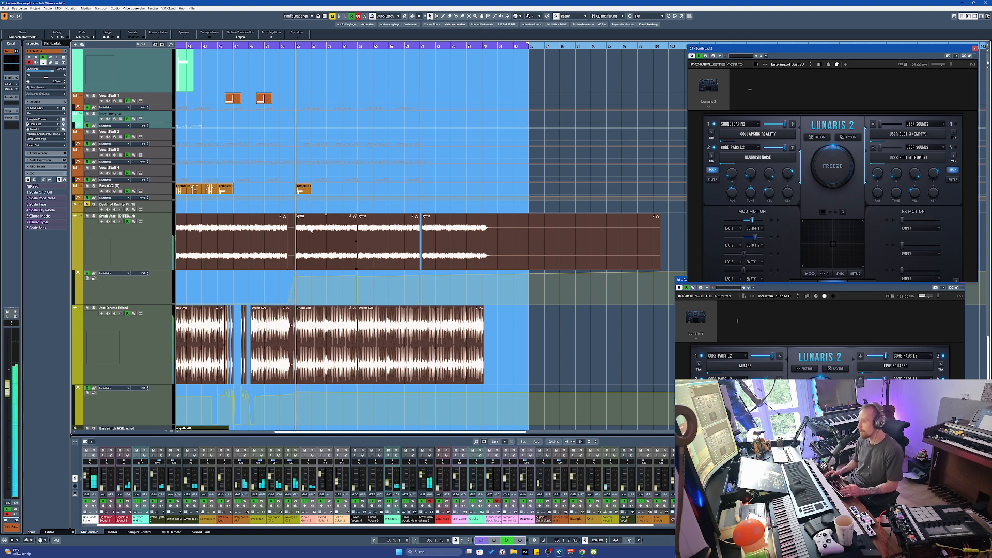
# Select the edited synth audio clip at bar 63, solo the Synth Stack 3 track and play it from there
pyautogui.click(381, 247)
pyautogui.scroll(-3, 385, 248)
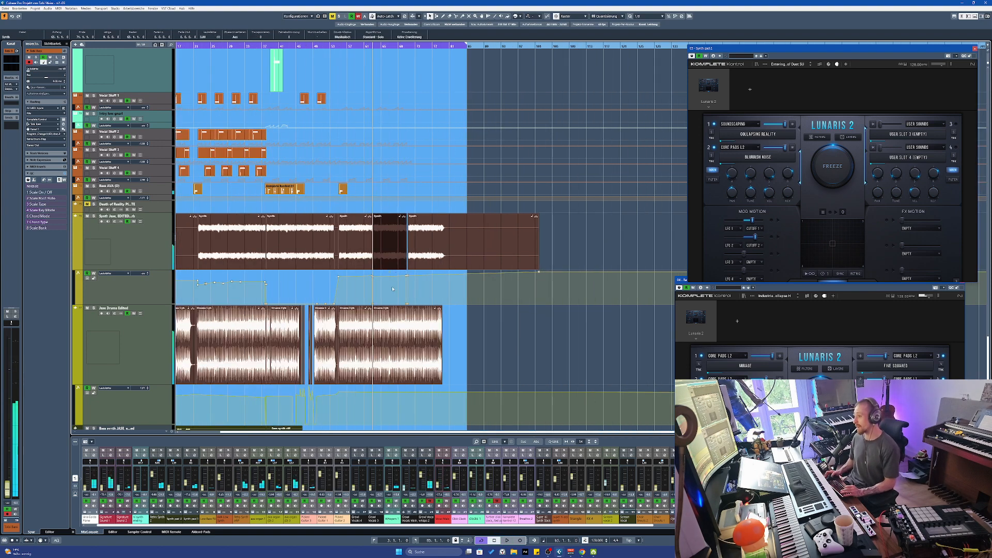
pyautogui.scroll(-10, 393, 274)
pyautogui.scroll(8, 396, 291)
pyautogui.scroll(3, 365, 305)
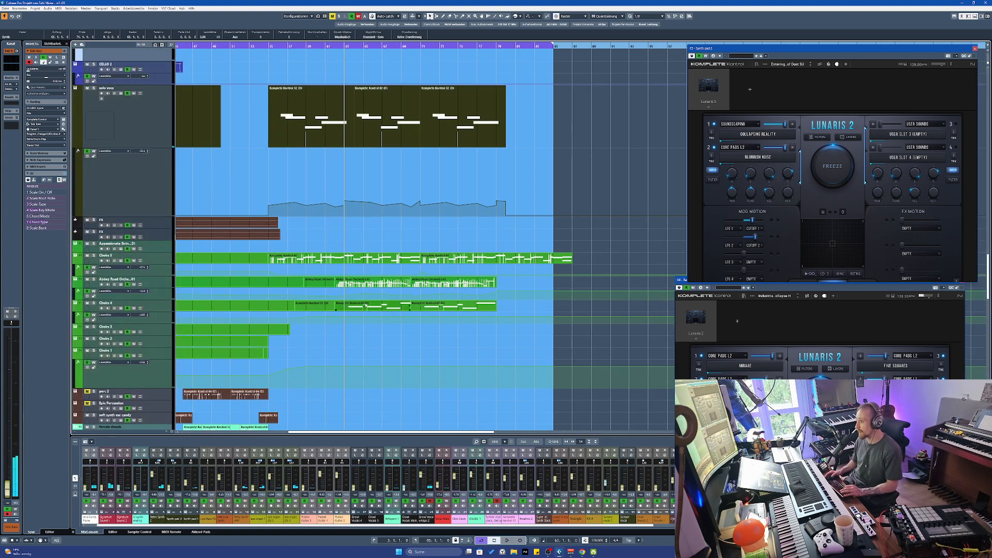
pyautogui.scroll(4, 273, 279)
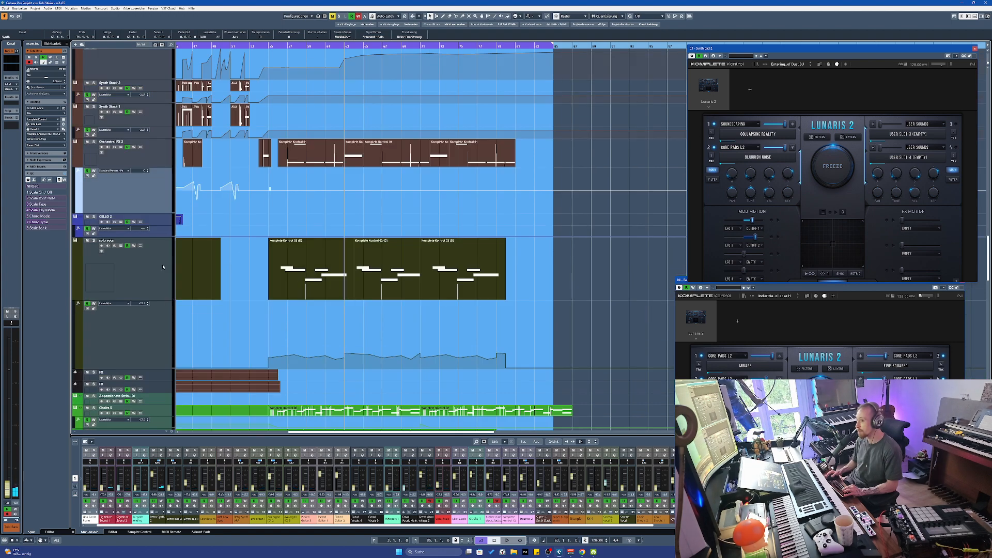
pyautogui.scroll(6, 319, 247)
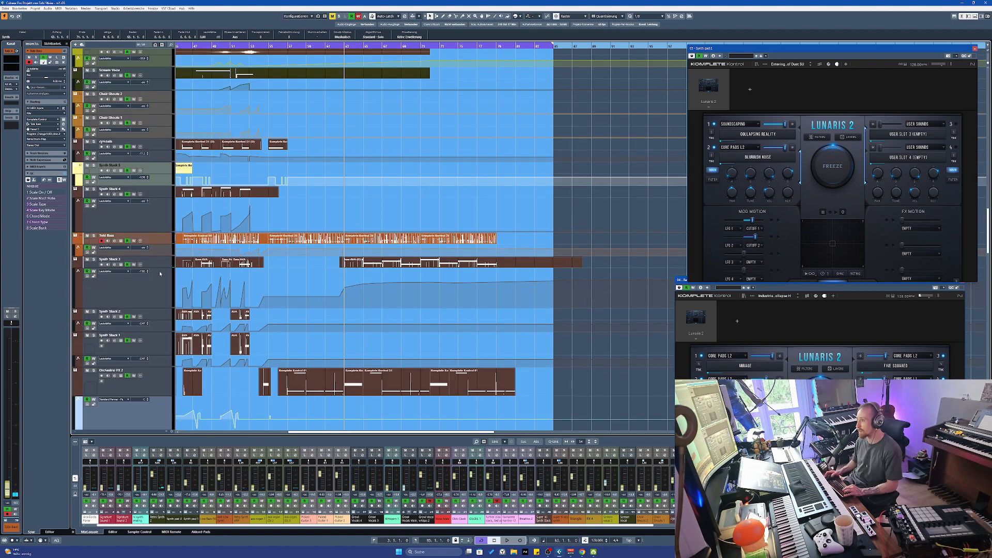
pyautogui.press('space')
pyautogui.scroll(3, 354, 266)
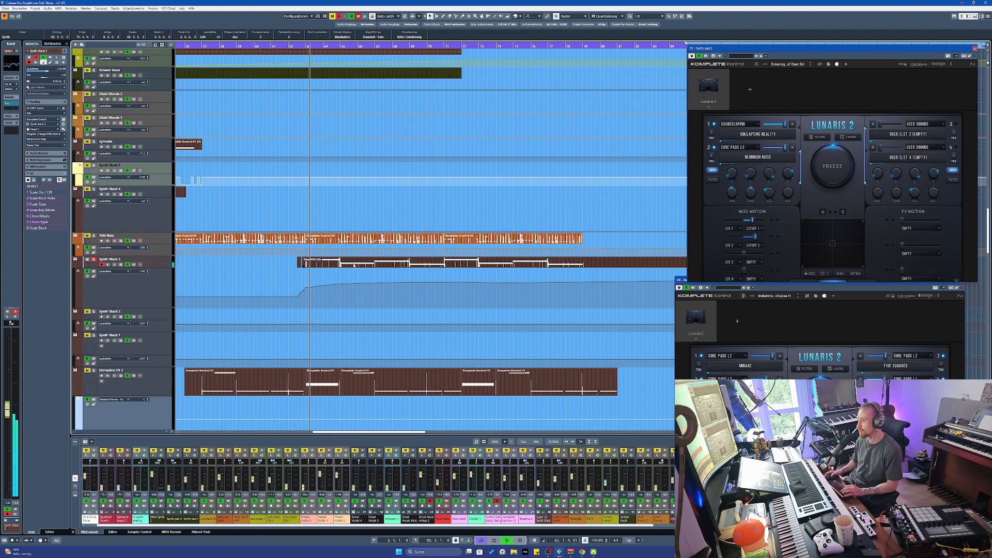
pyautogui.scroll(-1, 354, 266)
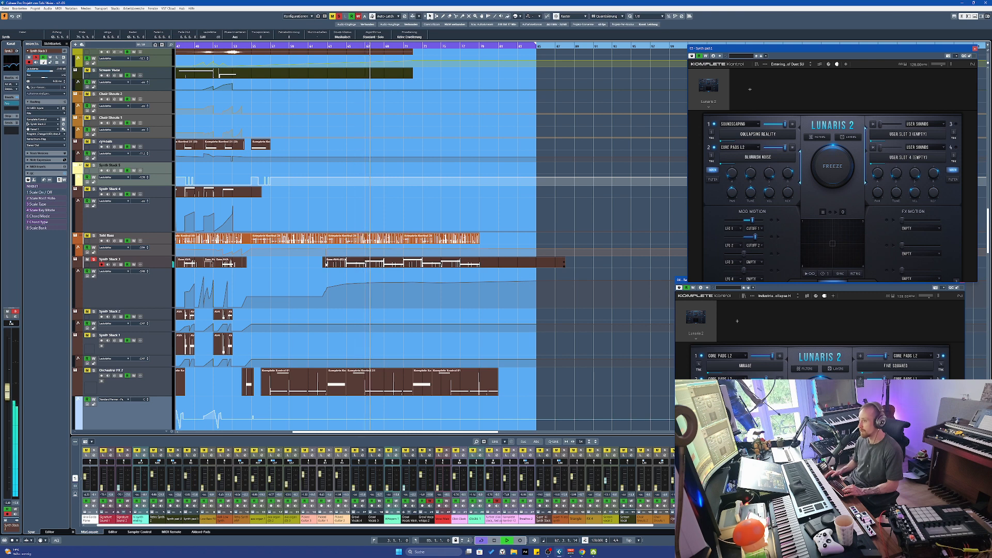
# Stop playback, unsolo Synth Stack 3 and inspect the Fury distortion insert on its channel
pyautogui.press('space')
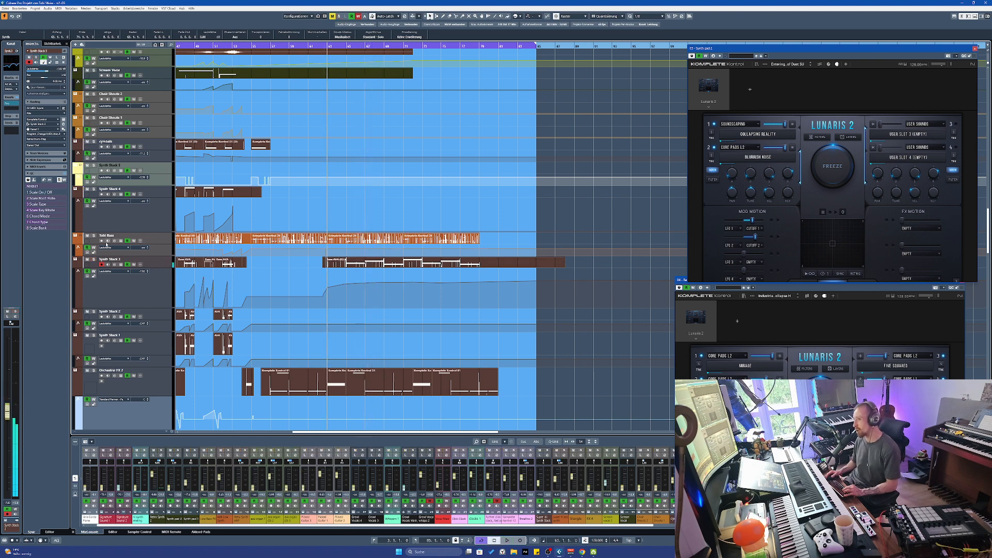
pyautogui.click(10, 104)
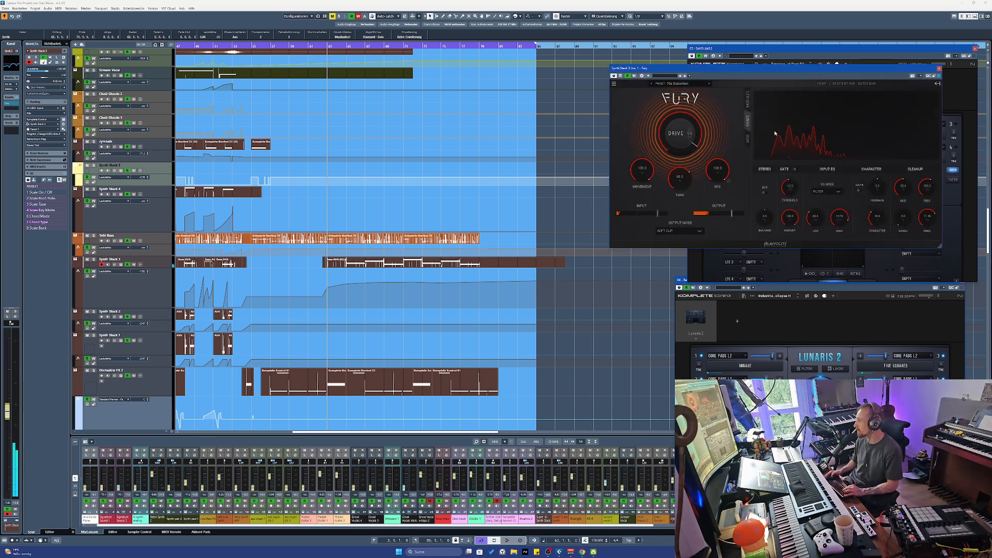
pyautogui.click(940, 69)
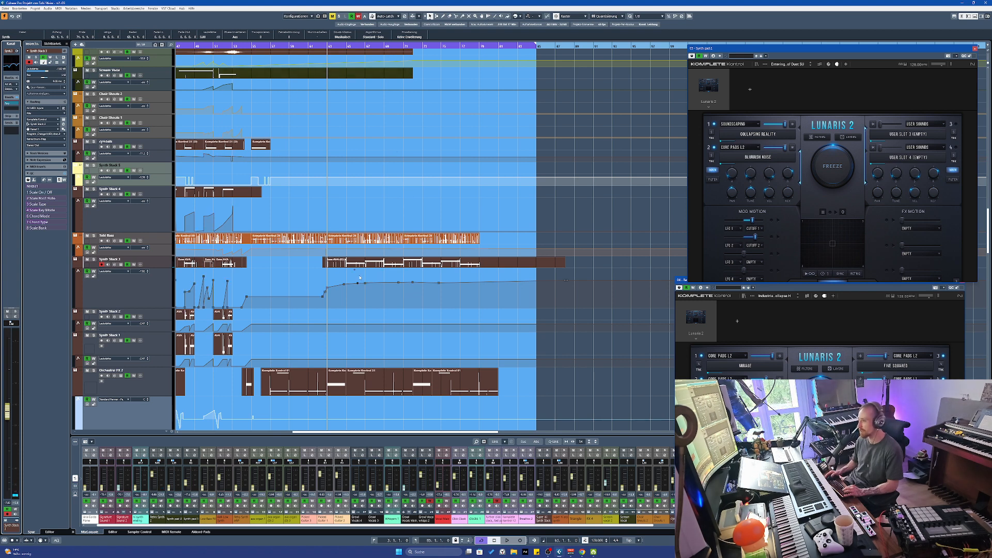
# Play the full mix from bar 63 to hear Synth Stack 3 in context, look over the neighbouring tracks and stop playback
pyautogui.press('space')
pyautogui.scroll(2, 347, 278)
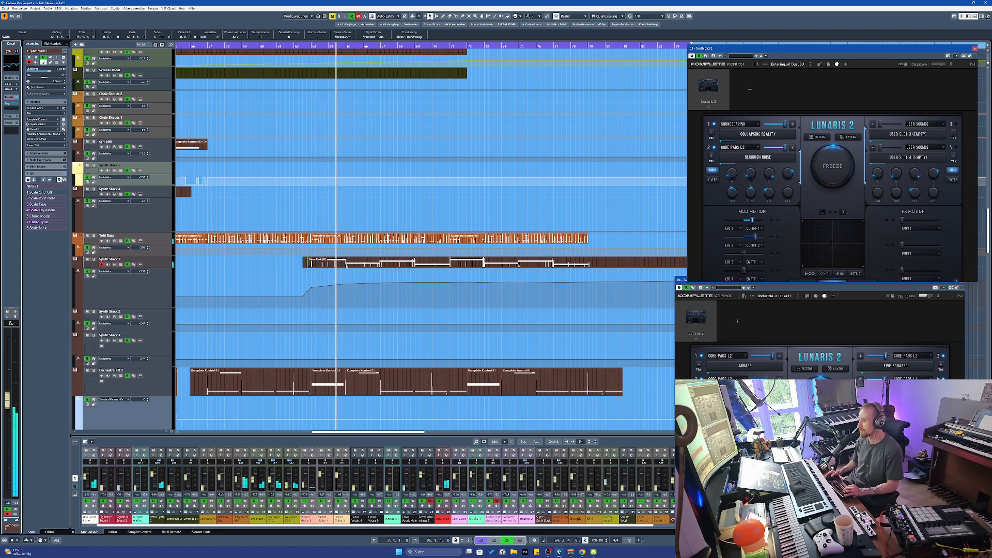
pyautogui.scroll(-2, 345, 266)
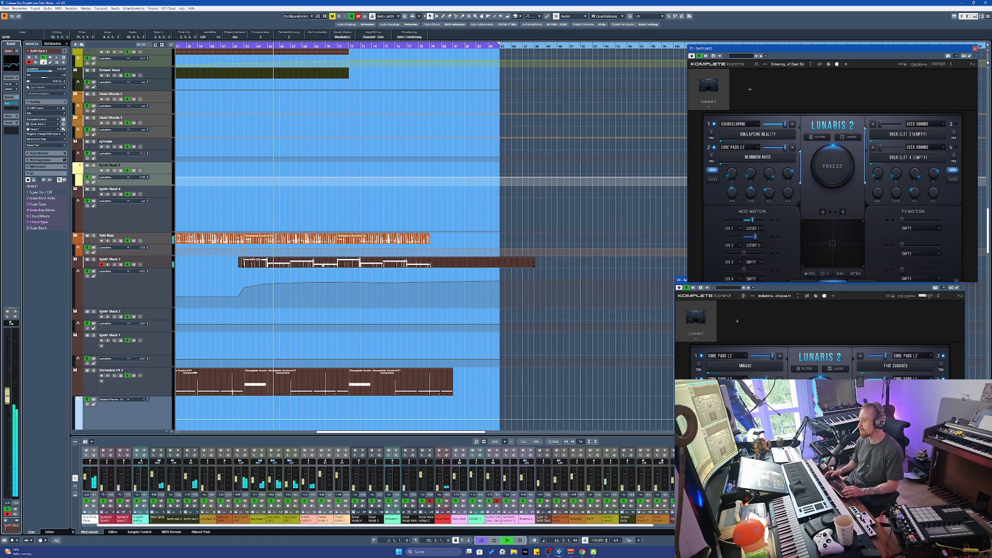
pyautogui.scroll(-1, 287, 266)
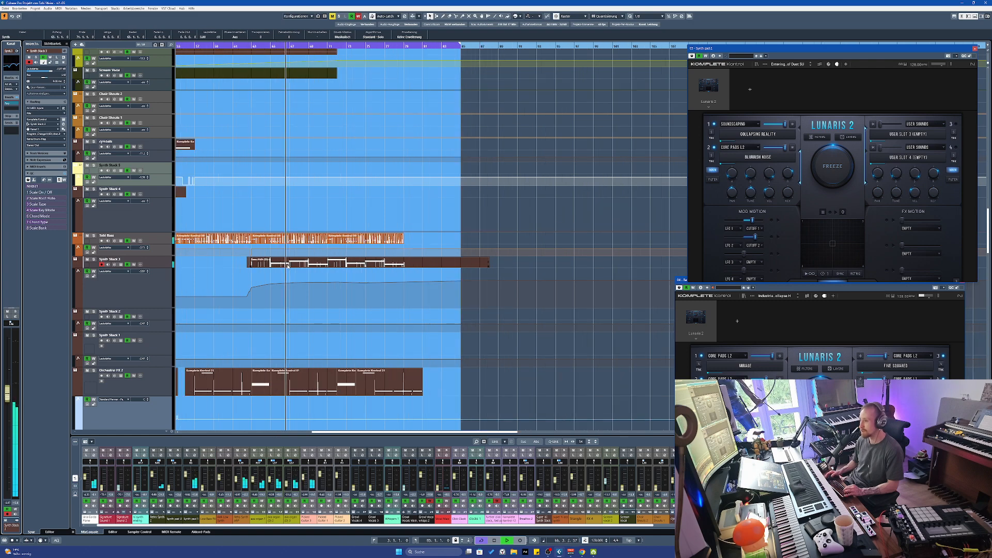
pyautogui.hscroll(-3, 294, 266)
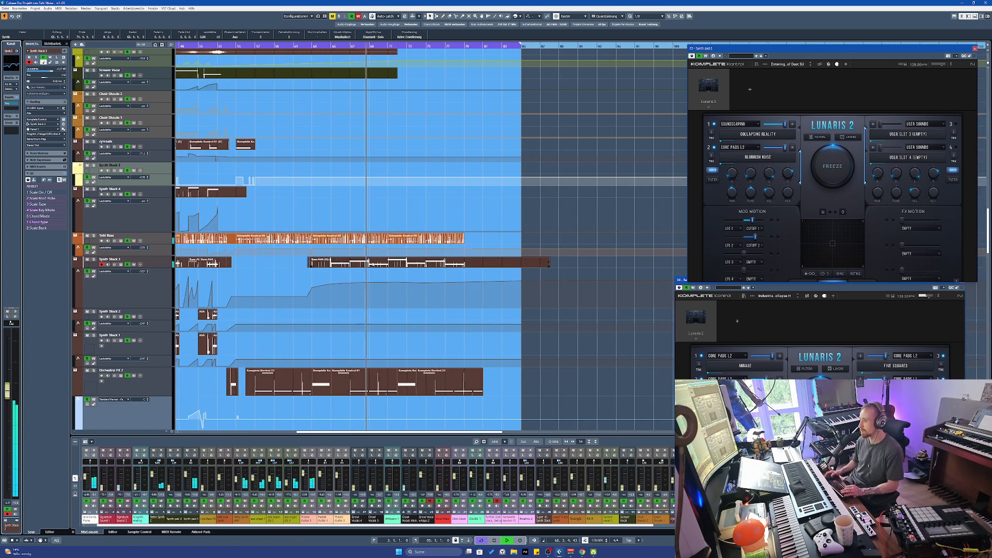
pyautogui.scroll(1, 388, 264)
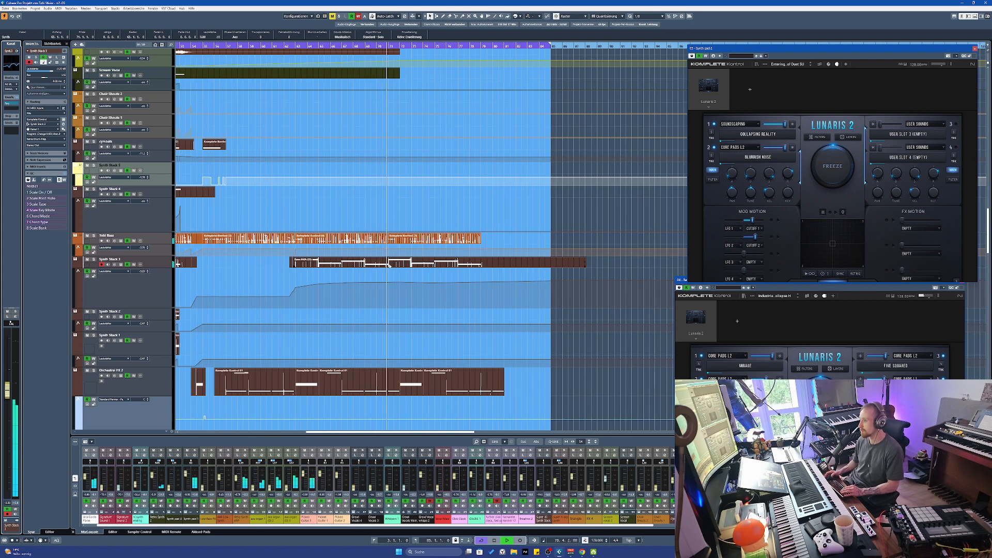
pyautogui.scroll(-1, 399, 267)
pyautogui.scroll(-10, 401, 267)
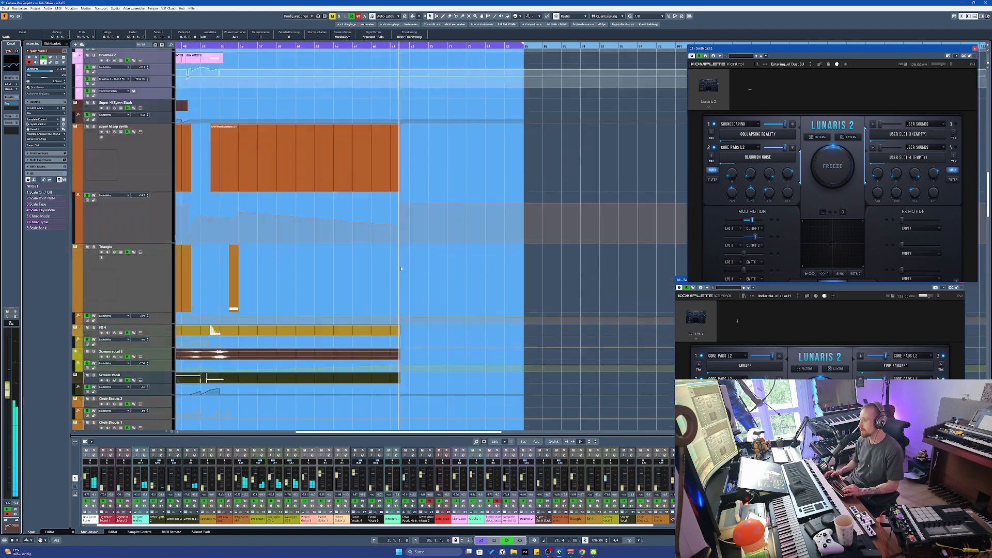
pyautogui.scroll(10, 401, 268)
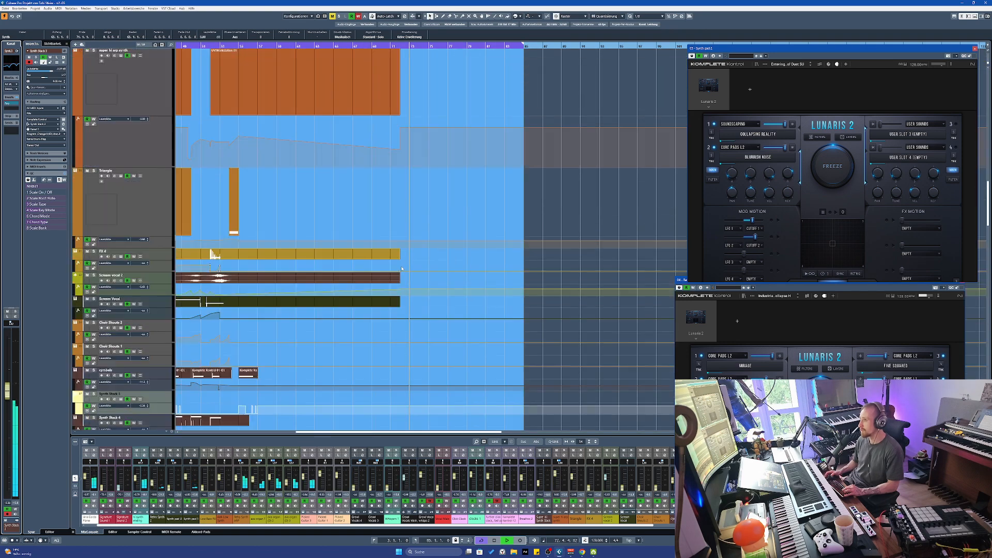
pyautogui.scroll(-2, 406, 267)
pyautogui.scroll(2, 406, 266)
pyautogui.press('space')
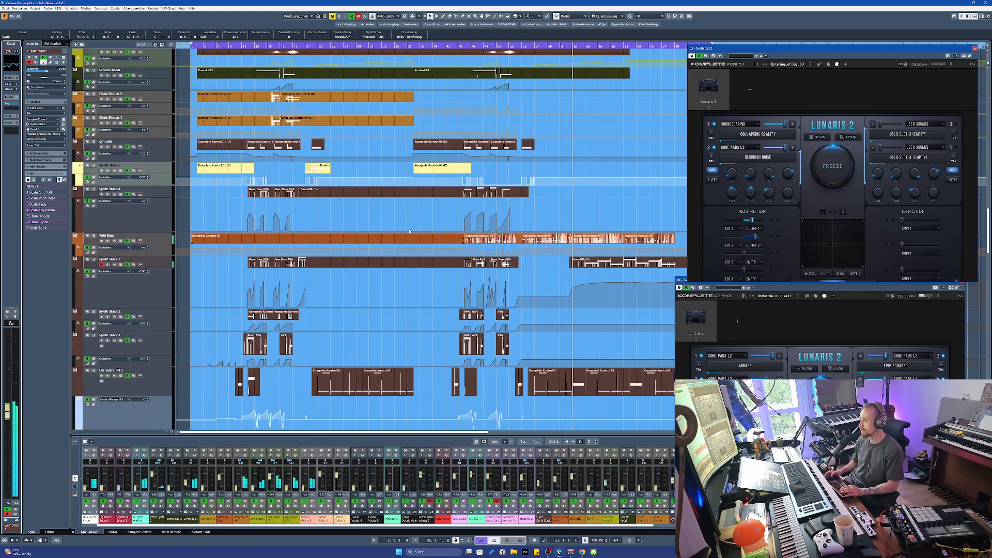
# Select the top picked guitar track's clip at bar 38, play the full mix from its start and stop playback
pyautogui.scroll(-10, 405, 188)
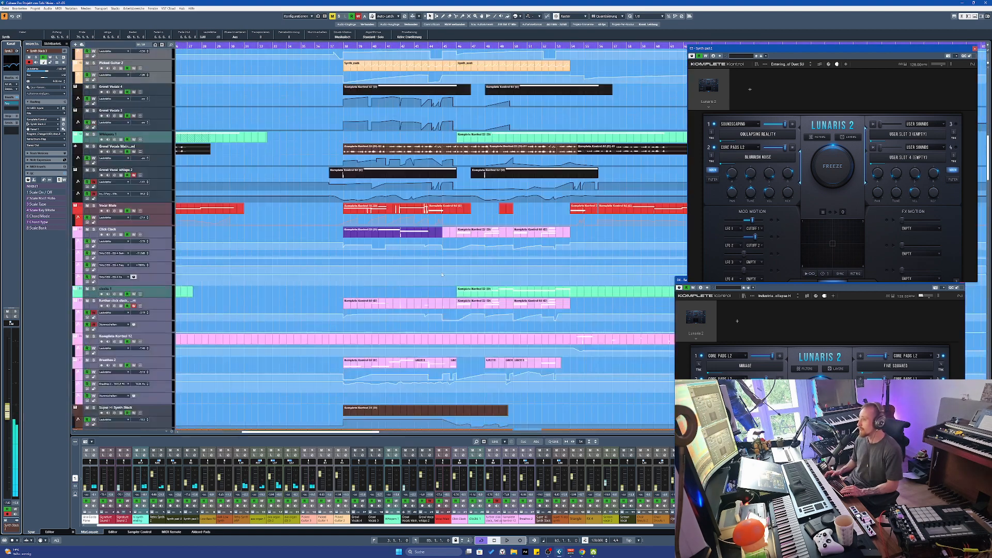
pyautogui.click(371, 172)
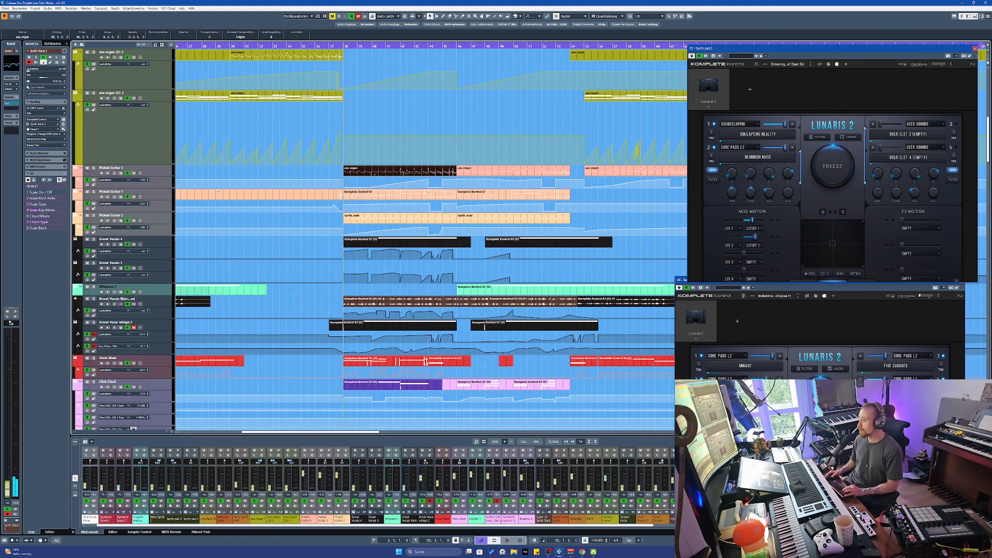
pyautogui.scroll(-2, 342, 241)
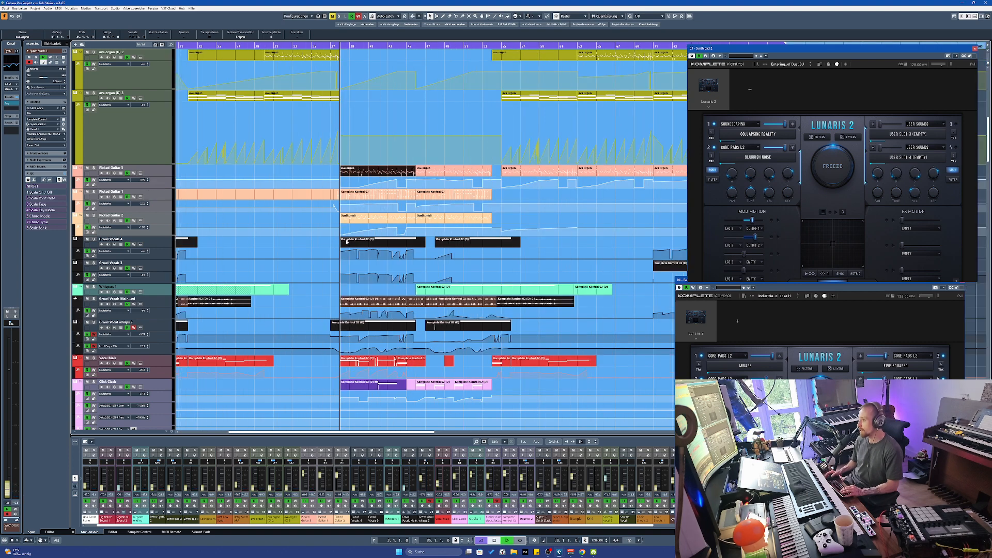
pyautogui.scroll(3, 348, 273)
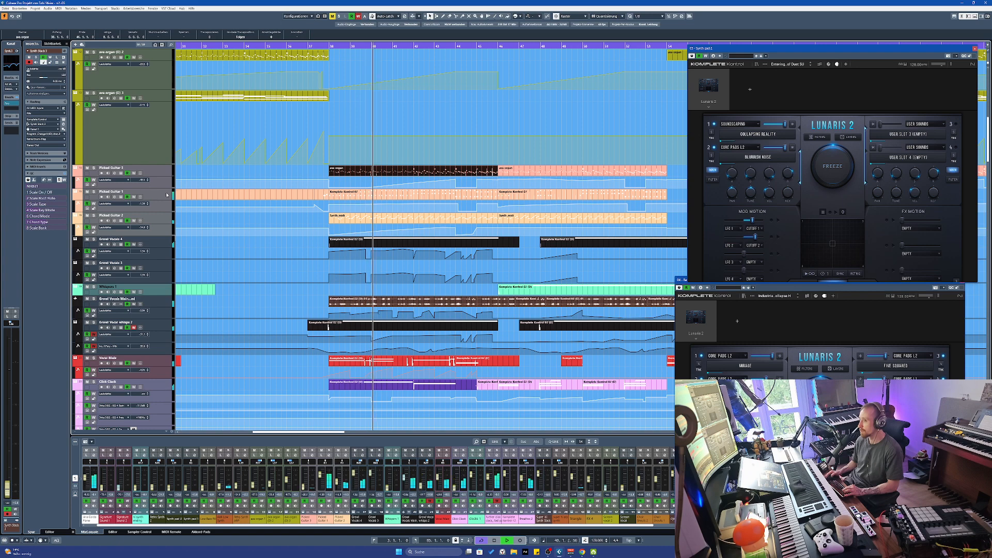
pyautogui.scroll(-2, 330, 231)
pyautogui.press('space')
# Solo the growl vocal tracks, play them together from bar 38 and stop playback
pyautogui.click(155, 242)
pyautogui.press('s')
pyautogui.scroll(2, 359, 243)
pyautogui.press('space')
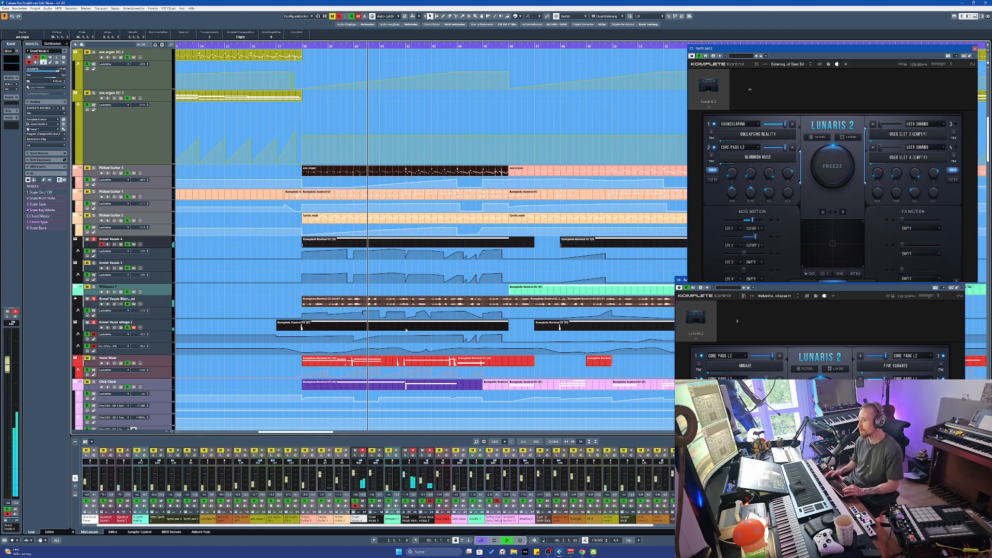
pyautogui.scroll(-1, 412, 242)
pyautogui.press('space')
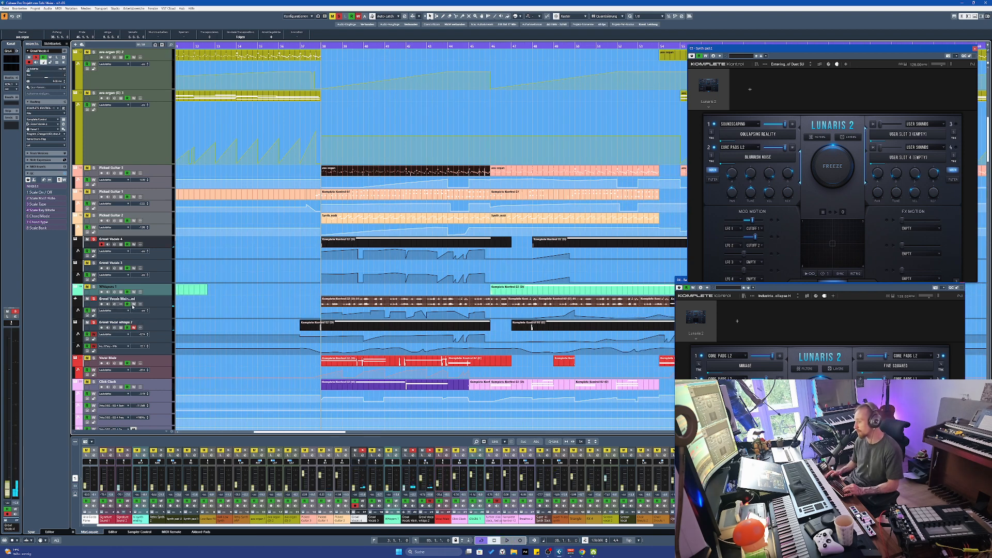
# Clear the solos on the growl vocal tracks, solo the red vocal track and play it from bar 38
pyautogui.click(93, 238)
pyautogui.click(87, 239)
pyautogui.click(93, 300)
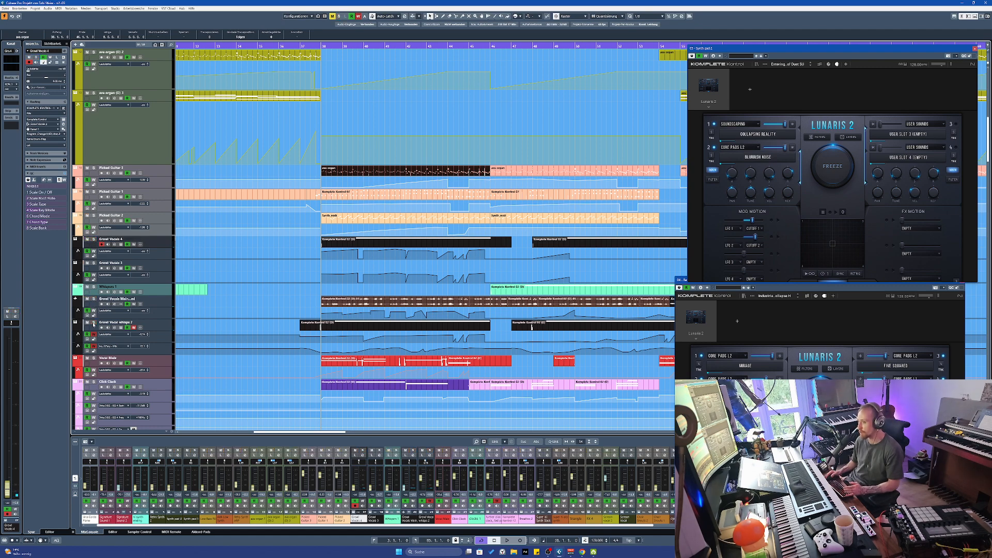
pyautogui.click(94, 358)
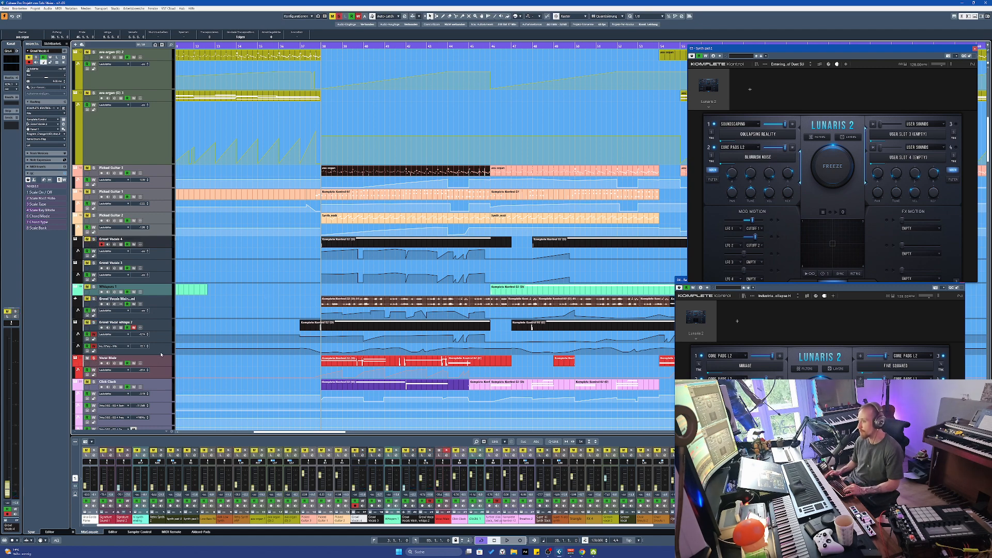
pyautogui.press('space')
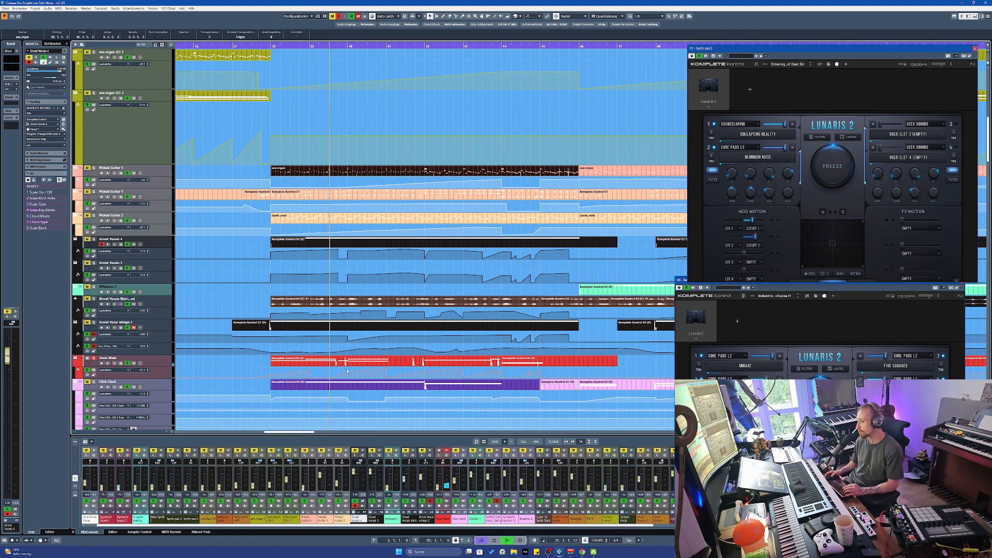
pyautogui.press('g')
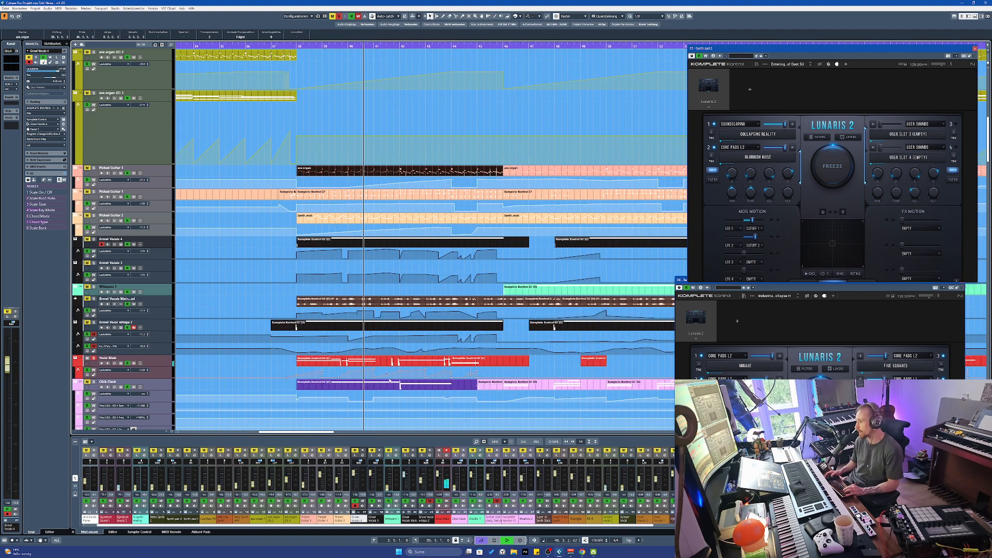
# Stop playback, solo the picked guitar tracks alongside the red vocal, and view and close the guitars' instrument windows
pyautogui.press('space')
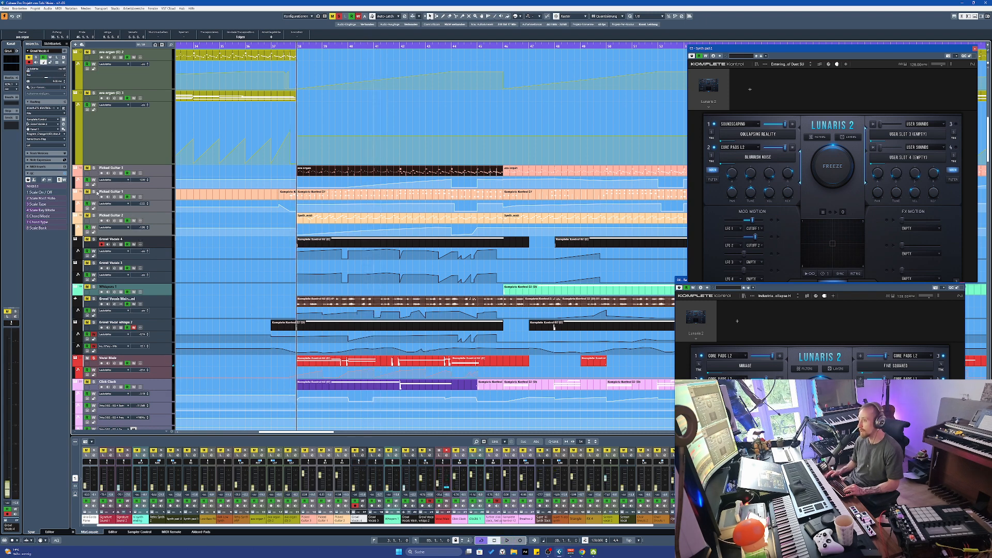
pyautogui.click(94, 191)
pyautogui.click(120, 197)
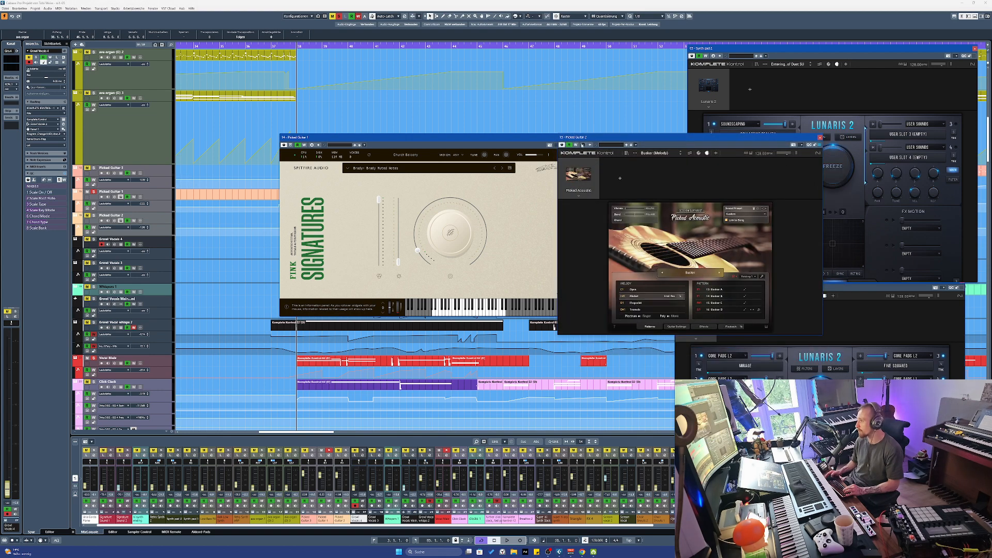
pyautogui.click(566, 138)
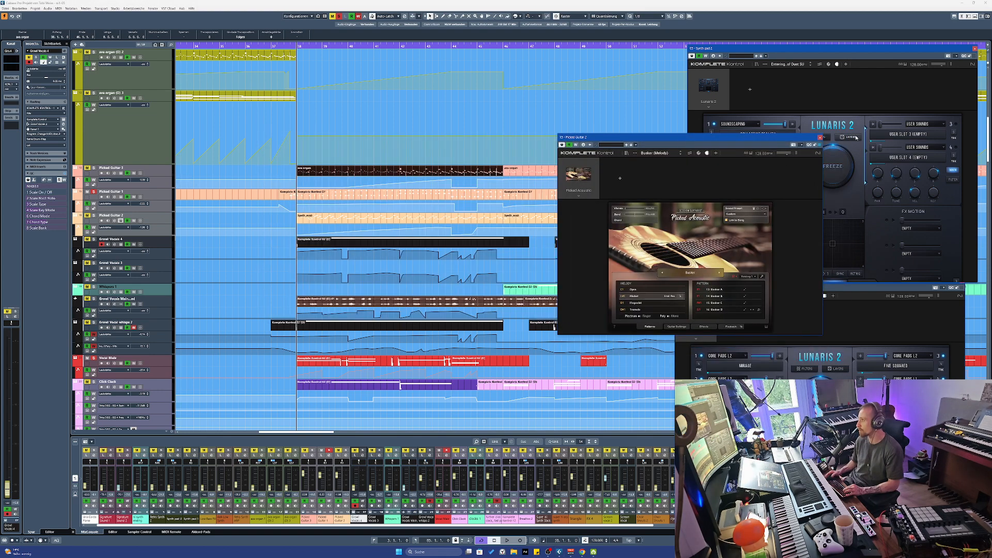
pyautogui.click(820, 138)
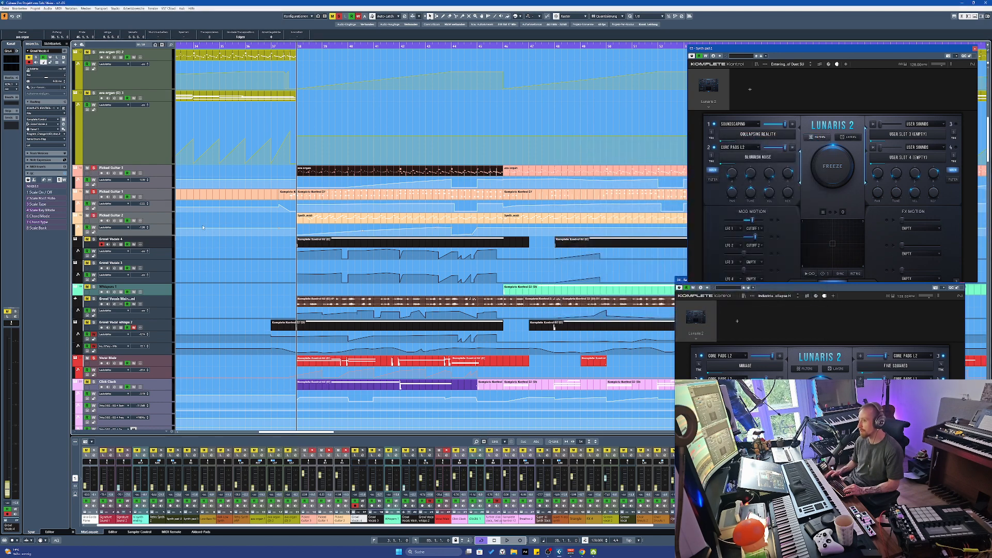
# Look over the organ, guitar and vocal clips around bar 38 and select the Picked Guitar 1 track
pyautogui.scroll(2, 382, 215)
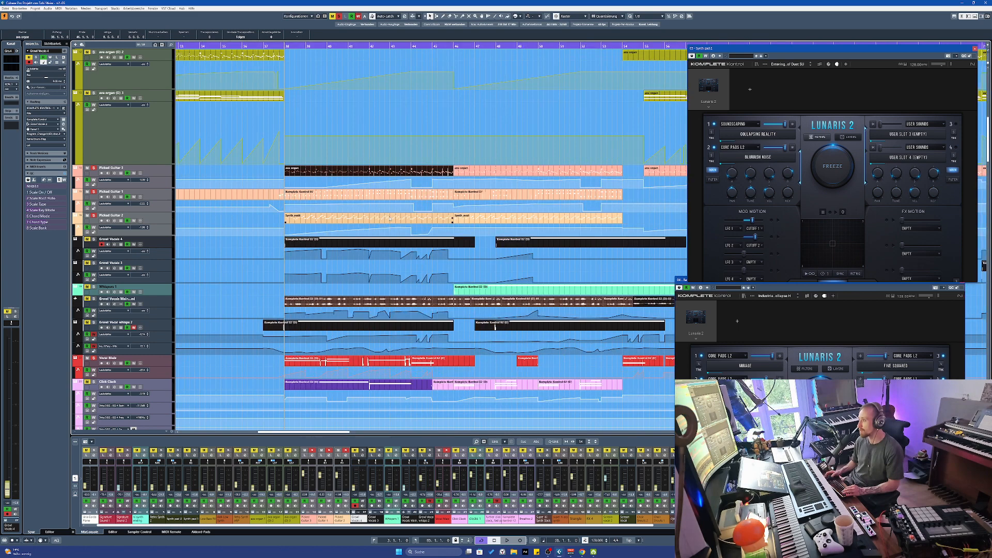
pyautogui.scroll(-3, 390, 218)
pyautogui.scroll(5, 439, 217)
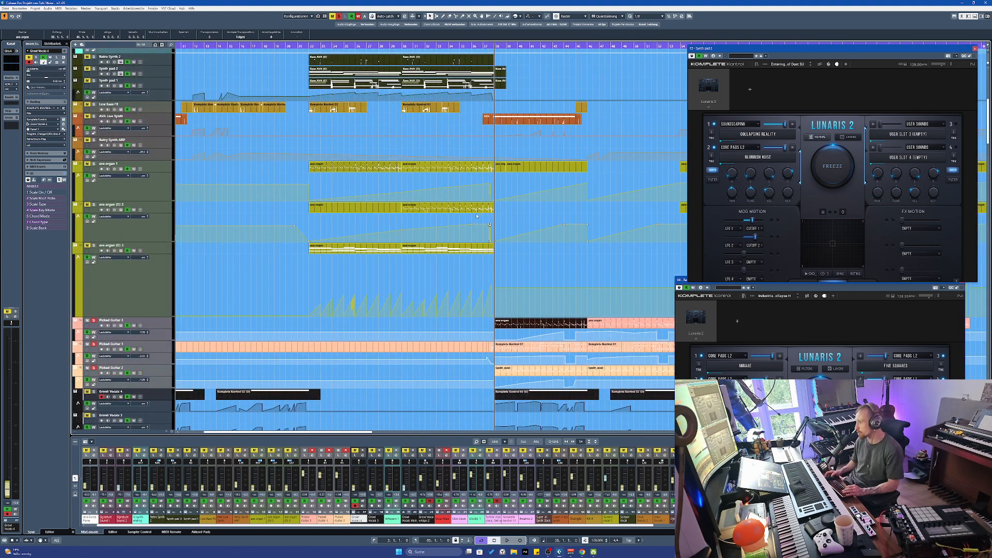
pyautogui.hscroll(6, 477, 216)
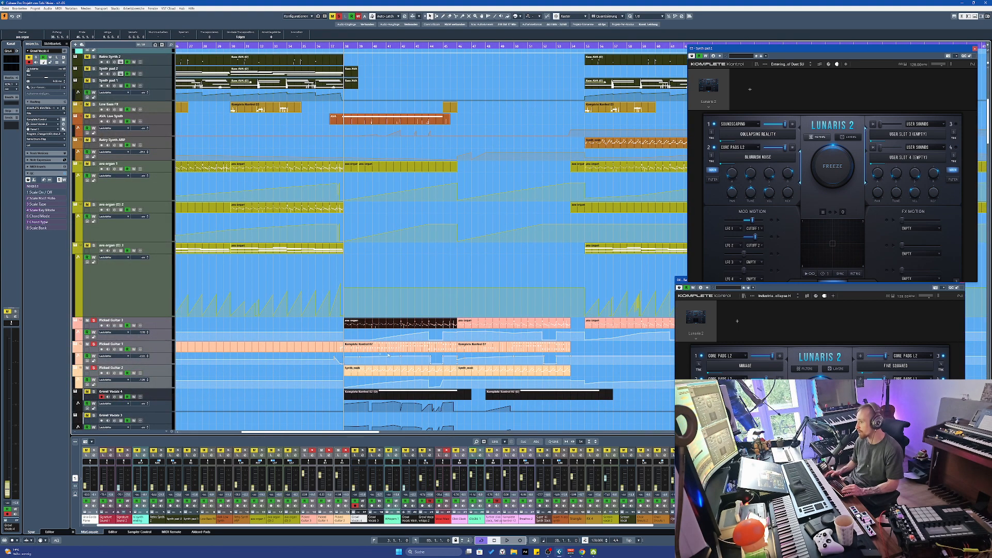
pyautogui.hscroll(-2, 310, 206)
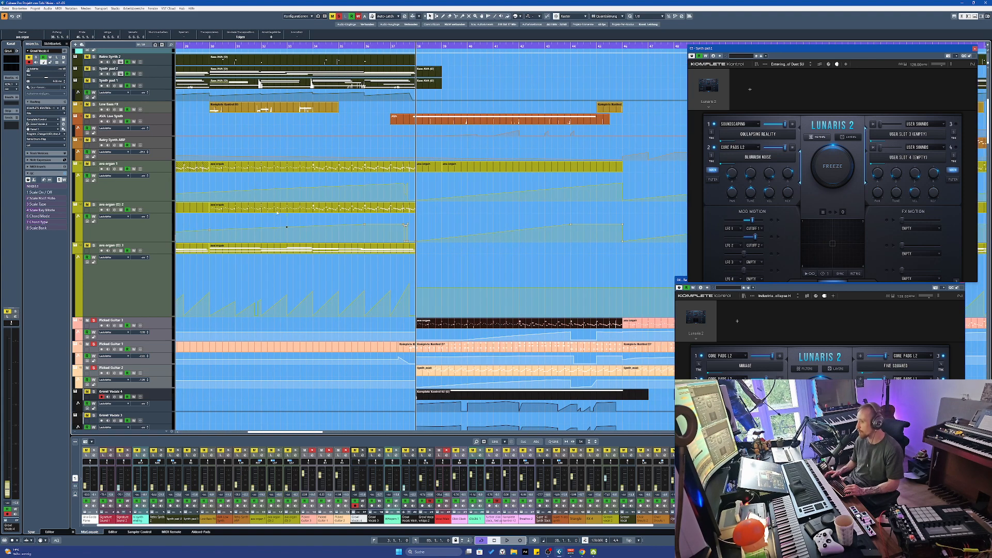
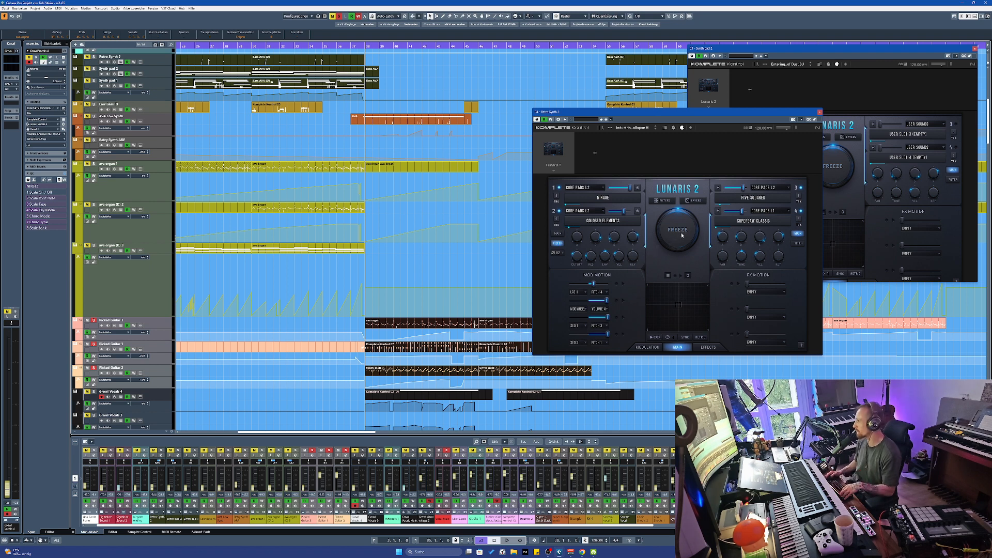
pyautogui.moveTo(684, 237)
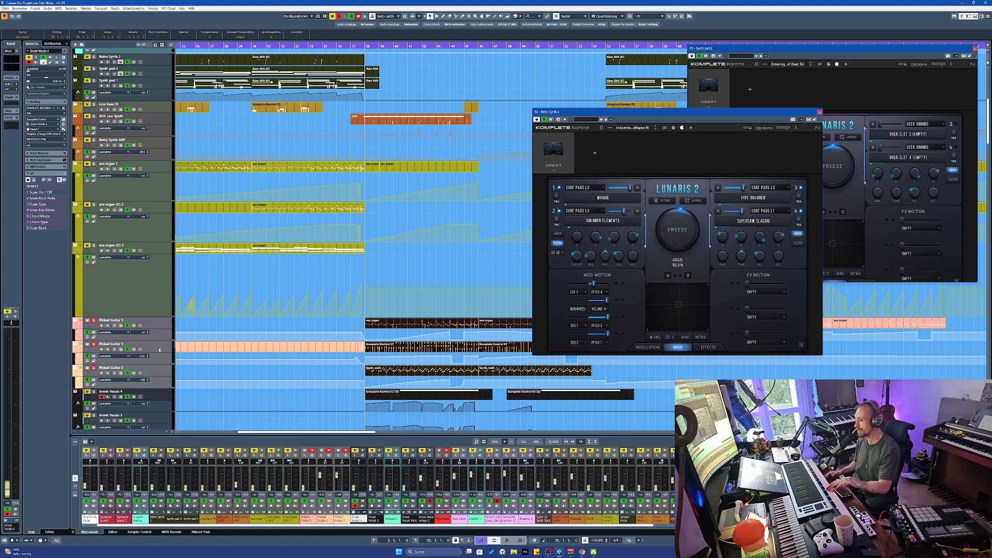
pyautogui.click(159, 350)
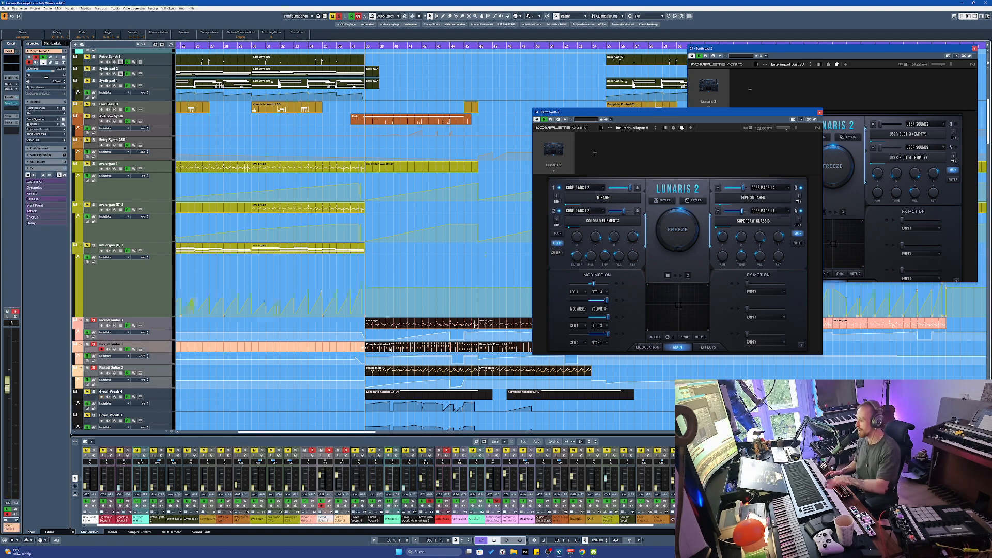
# Look through the whole arrangement from the guitars and vocals down to the drums and back up to the organ tracks
pyautogui.scroll(5, 401, 365)
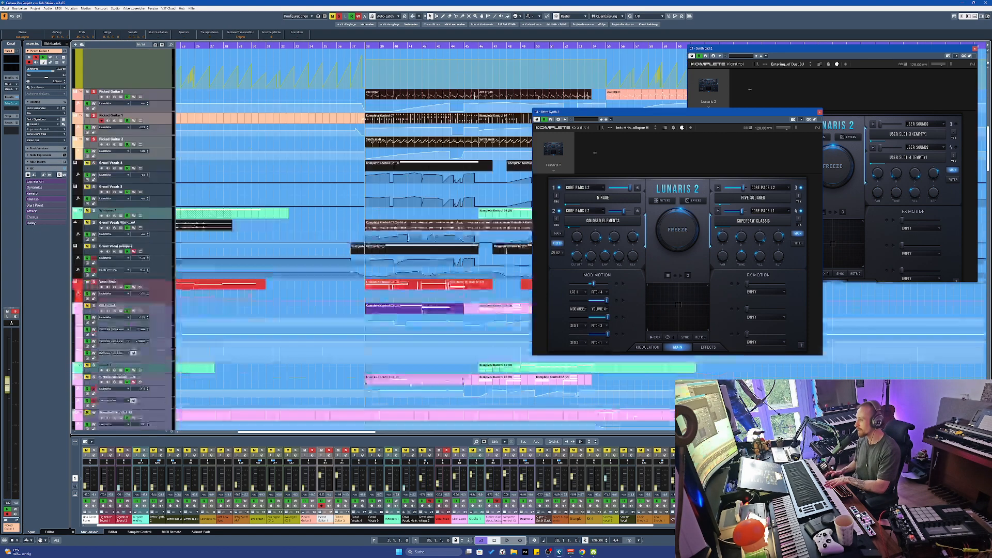
pyautogui.scroll(-15, 398, 295)
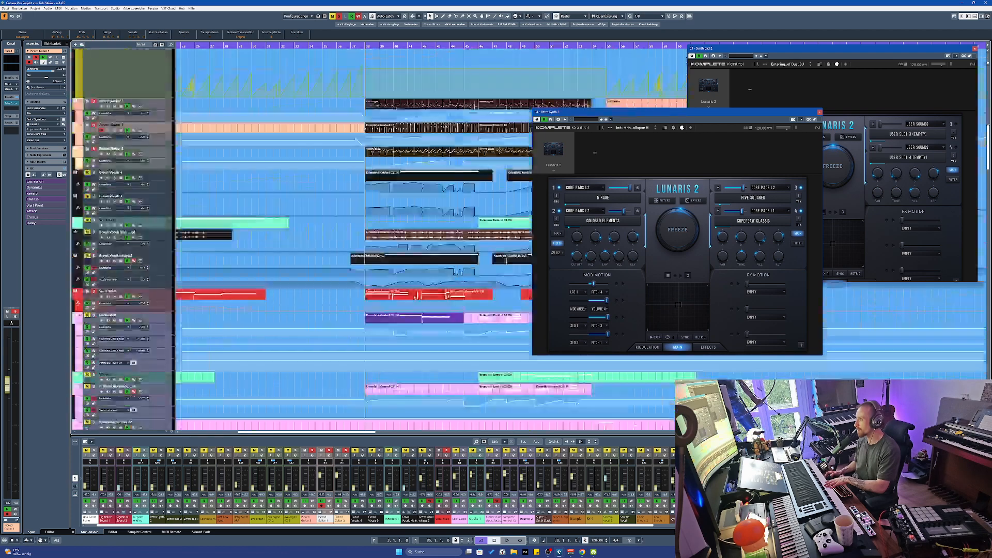
pyautogui.scroll(-15, 396, 284)
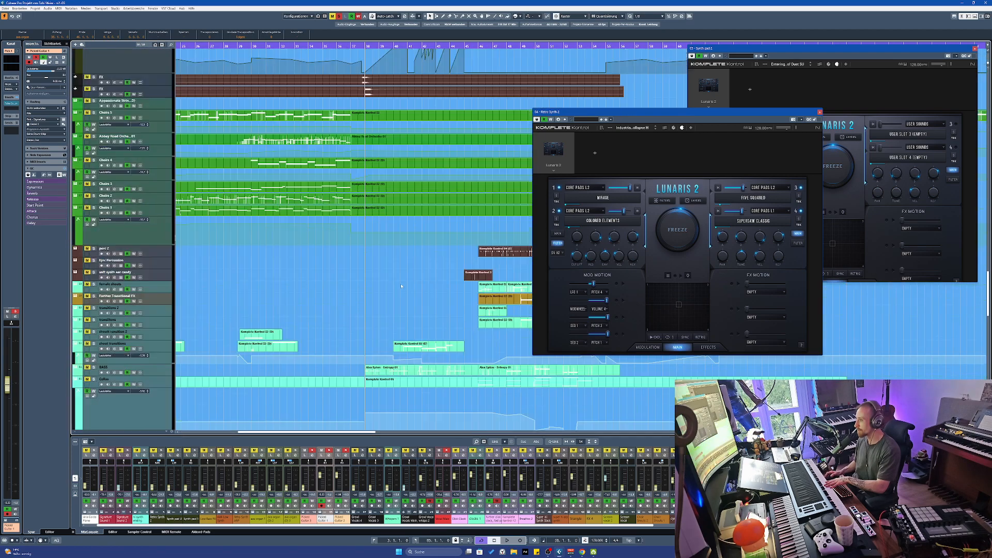
pyautogui.scroll(-15, 331, 320)
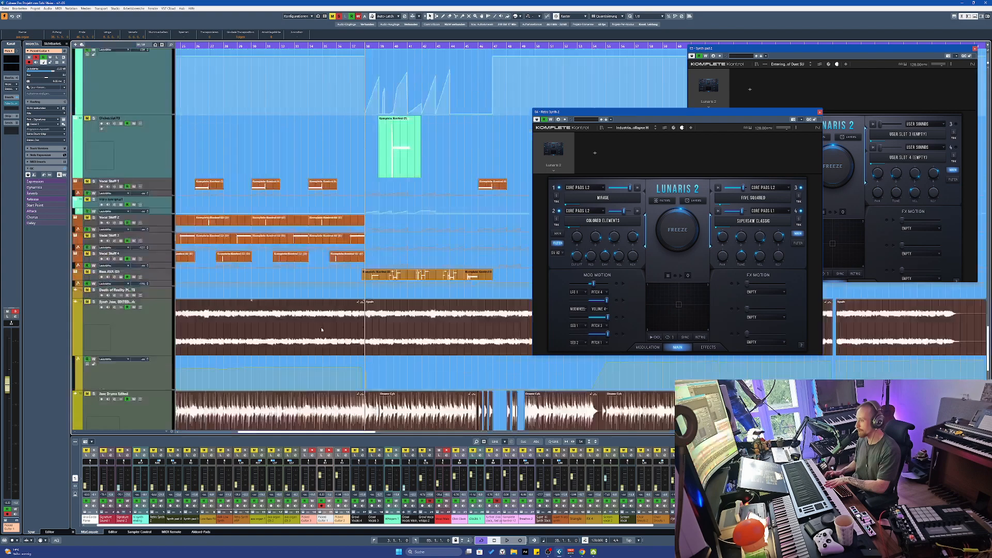
pyautogui.scroll(-15, 362, 310)
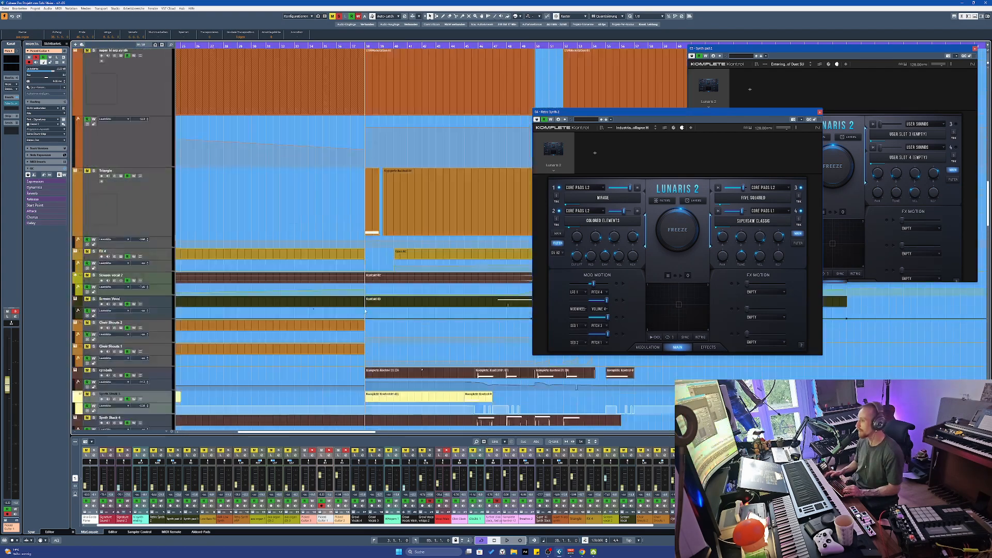
pyautogui.scroll(4, 405, 290)
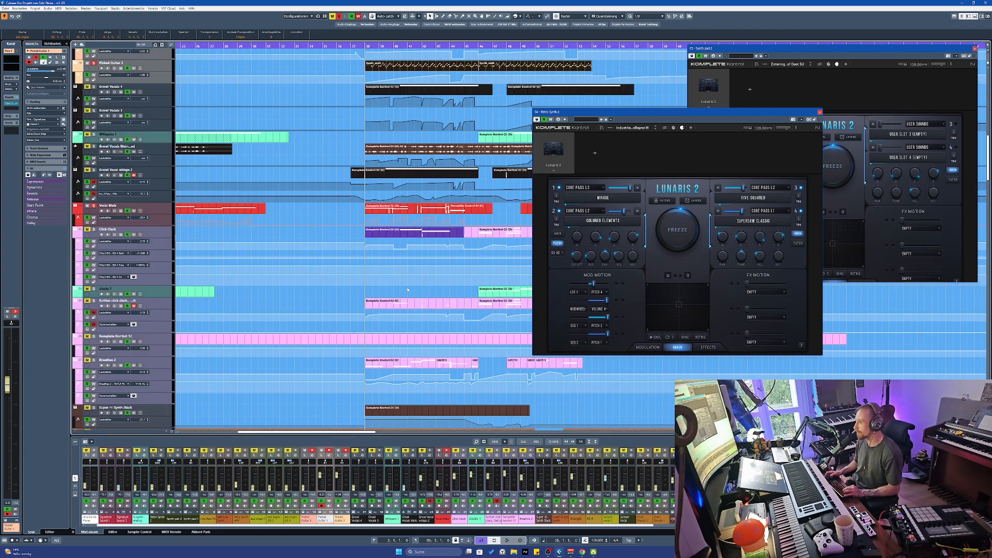
pyautogui.scroll(-4, 407, 289)
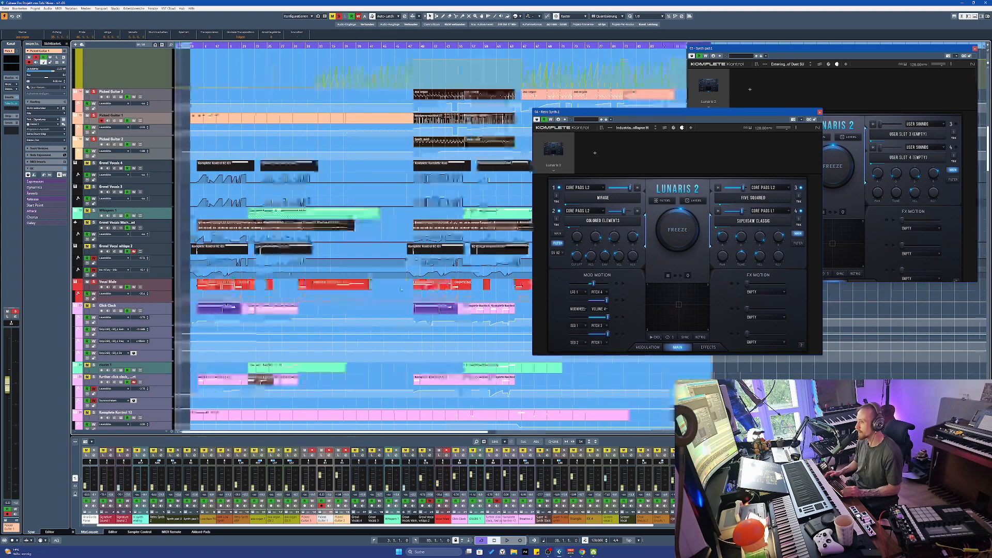
pyautogui.scroll(-6, 370, 307)
pyautogui.hscroll(-3, 370, 306)
pyautogui.scroll(-15, 370, 306)
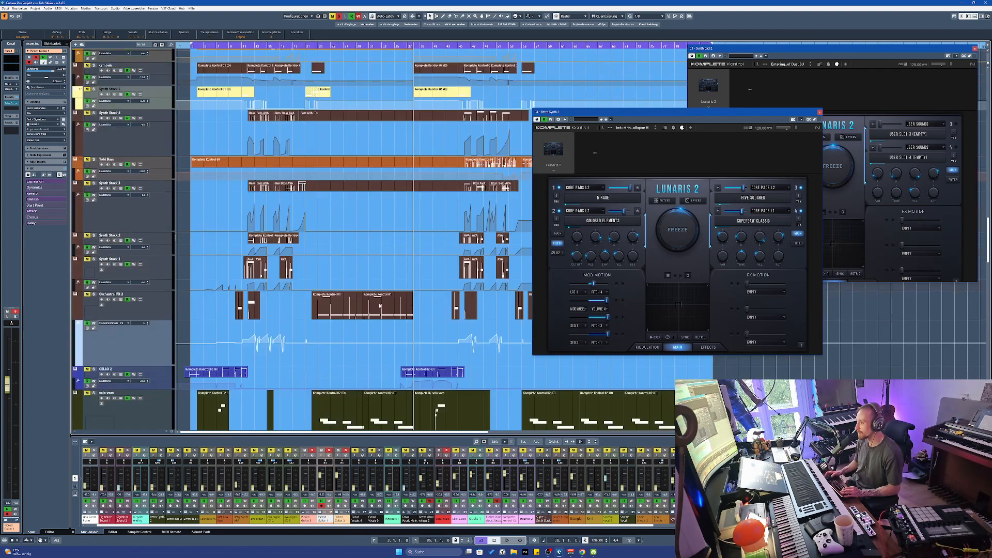
pyautogui.scroll(-10, 379, 305)
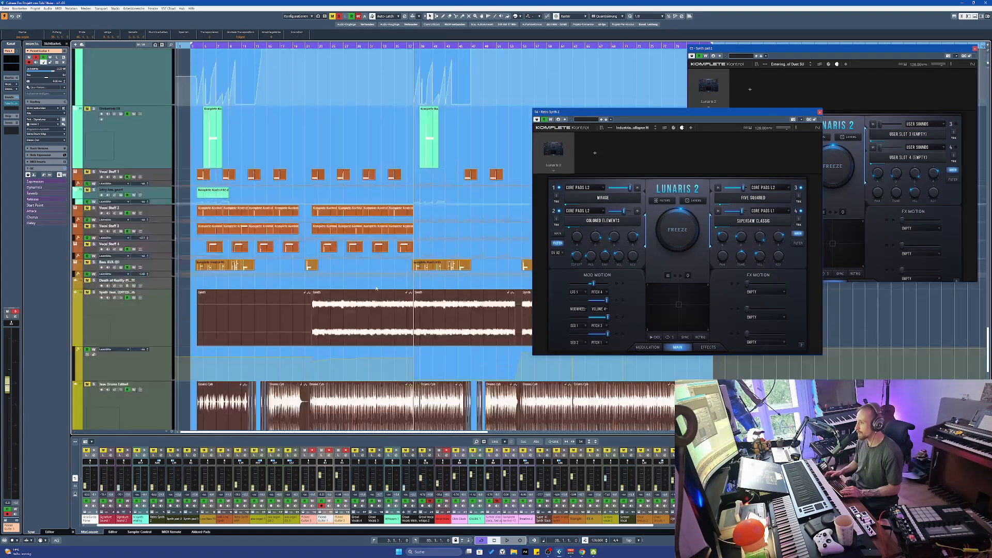
pyautogui.scroll(-5, 376, 288)
pyautogui.scroll(15, 376, 288)
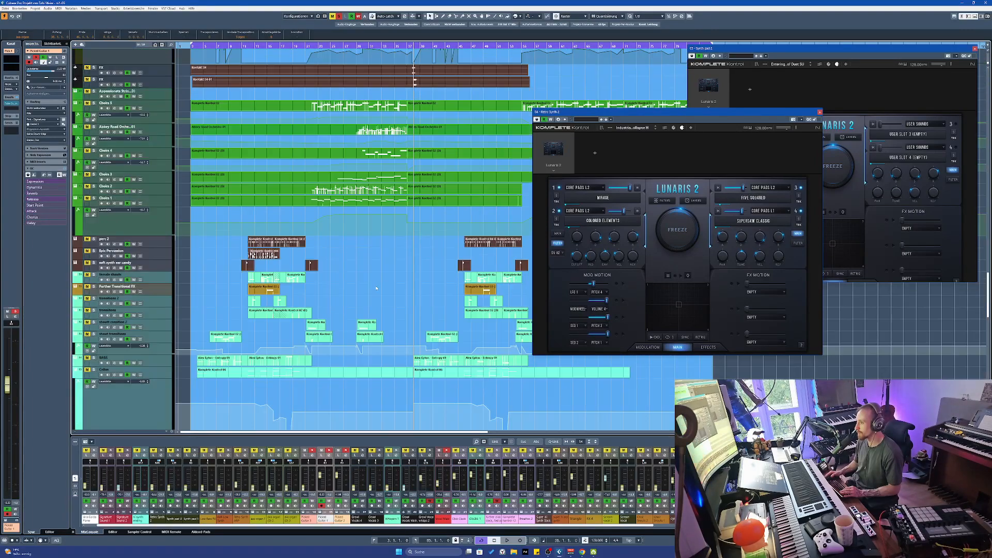
pyautogui.scroll(-15, 376, 288)
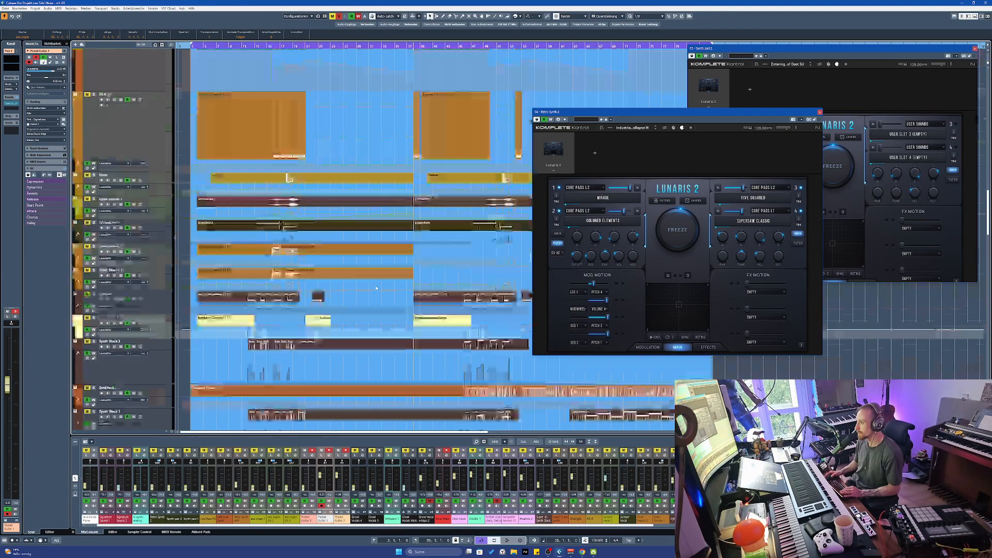
pyautogui.scroll(5, 376, 288)
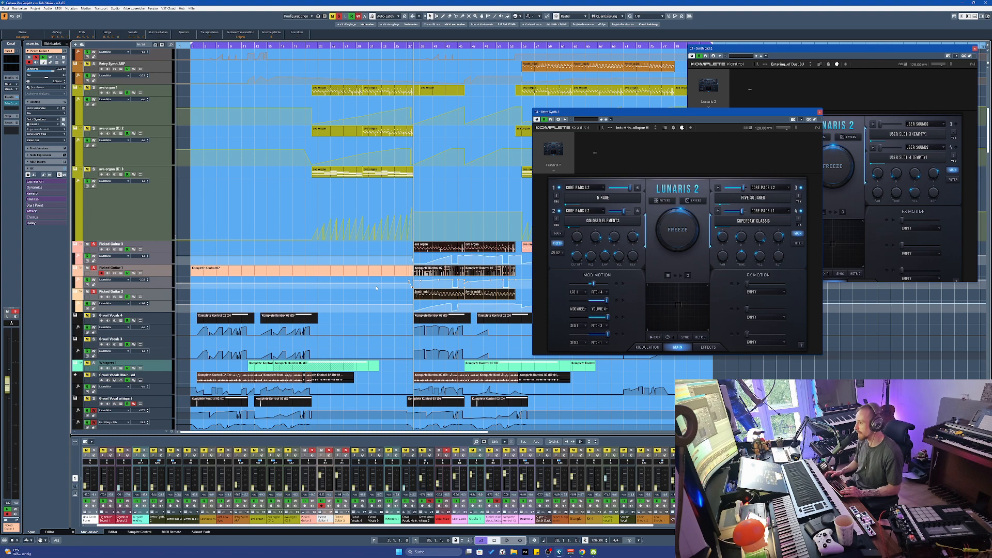
pyautogui.scroll(8, 376, 288)
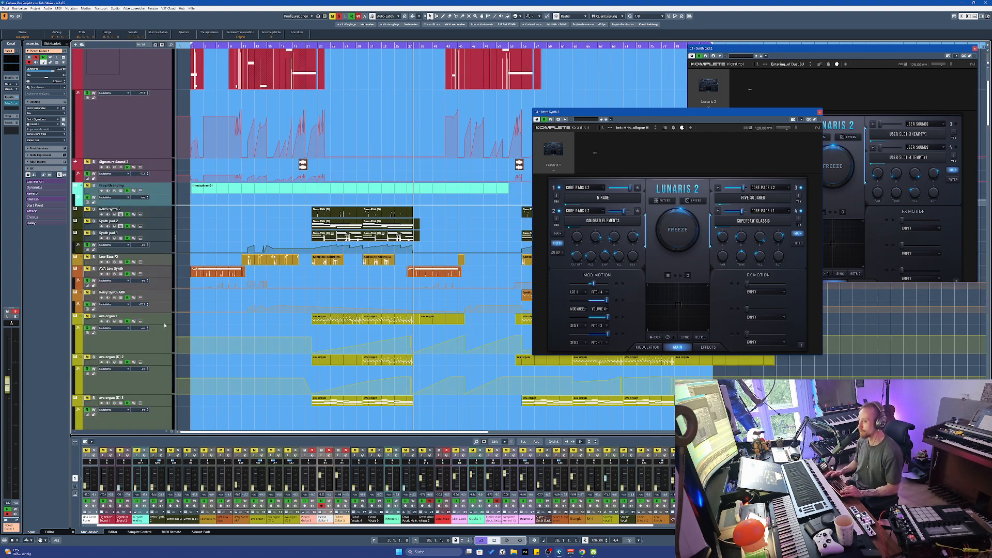
# Solo the three organ tracks together with the guitars and place the playhead at bar 35
pyautogui.click(164, 325)
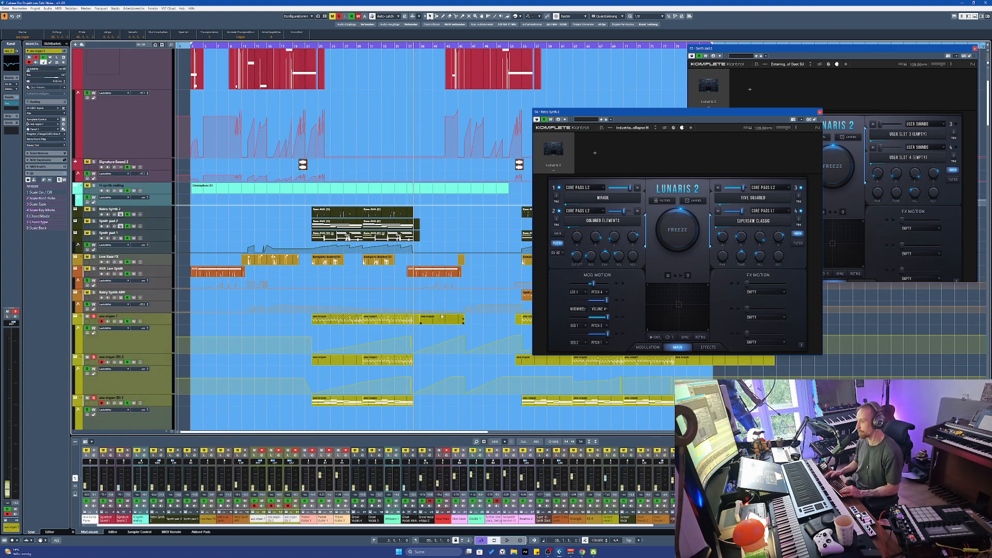
pyautogui.click(395, 47)
pyautogui.scroll(-4, 403, 279)
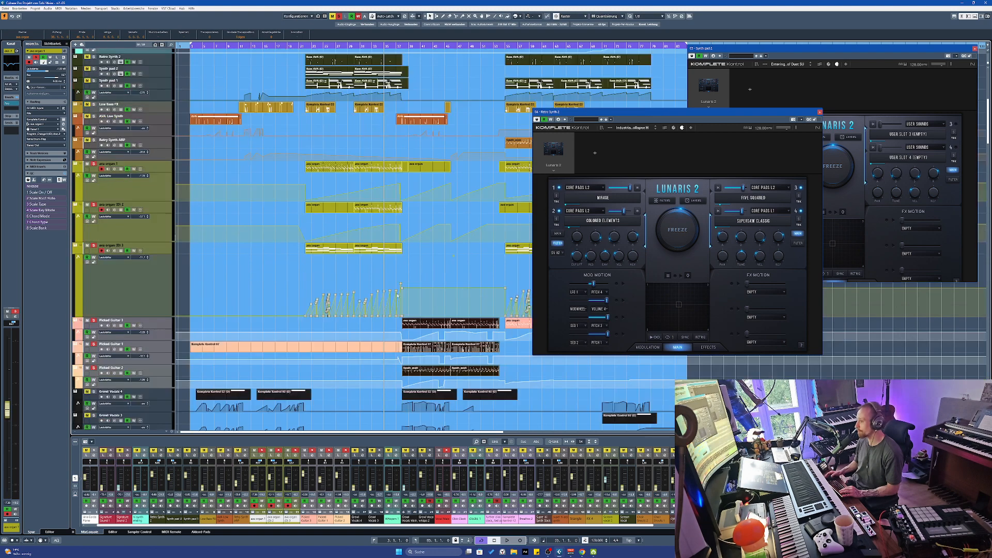
pyautogui.press('h')
pyautogui.press('h')
pyautogui.press('h')
pyautogui.press('h')
pyautogui.press('h')
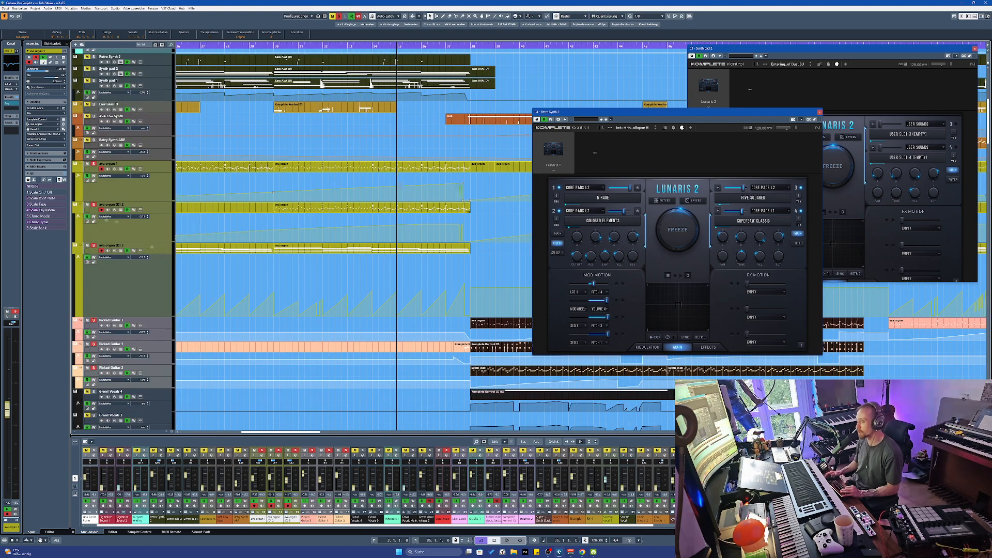
# Select only the lowest of the three organ tracks, leaving it armed for live playing
pyautogui.click(154, 247)
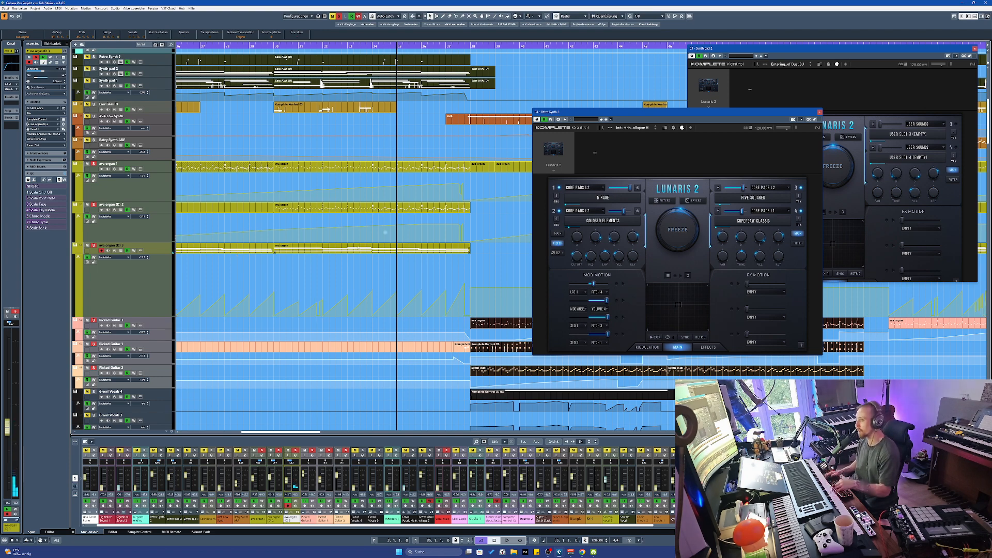
pyautogui.press('g')
pyautogui.hscroll(4, 368, 274)
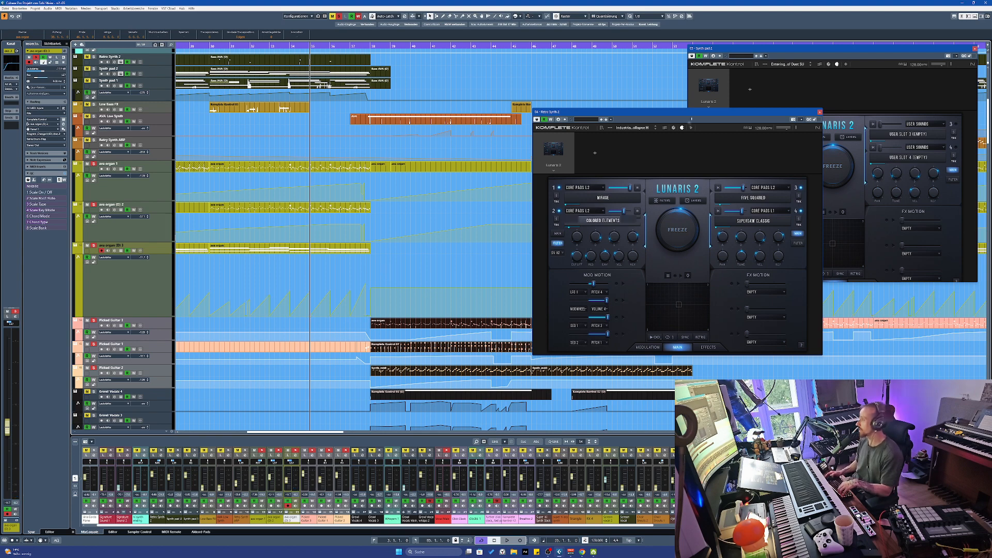
# Select the top picked guitar track's clip at bar 38 and close both open Lunaris 2 instrument windows
pyautogui.moveTo(691, 113); pyautogui.dragTo(792, 171)
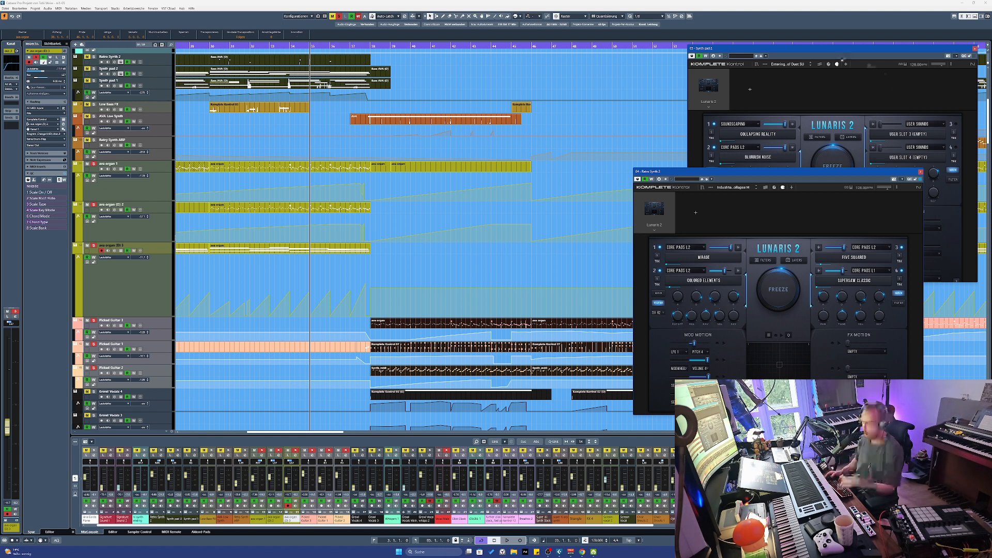
pyautogui.click(501, 325)
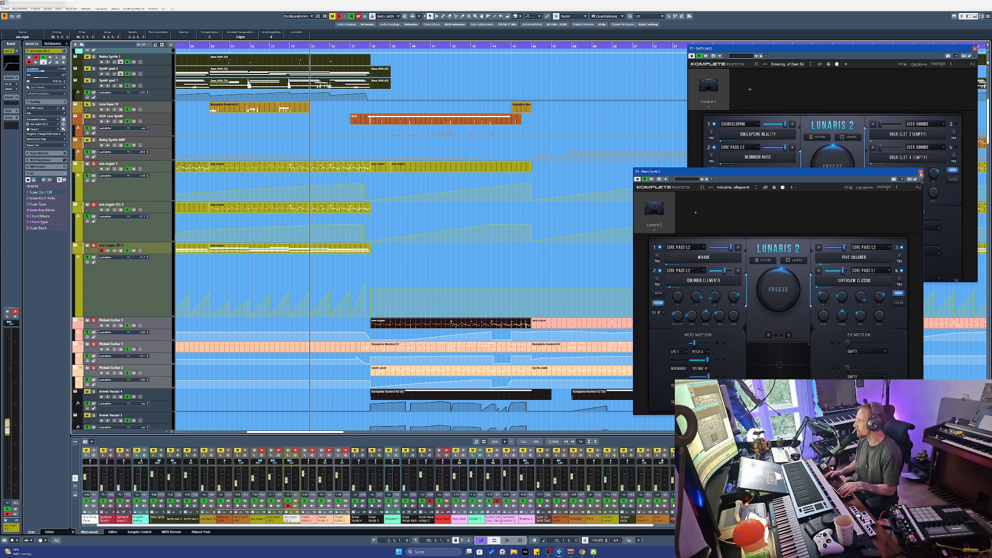
pyautogui.click(920, 172)
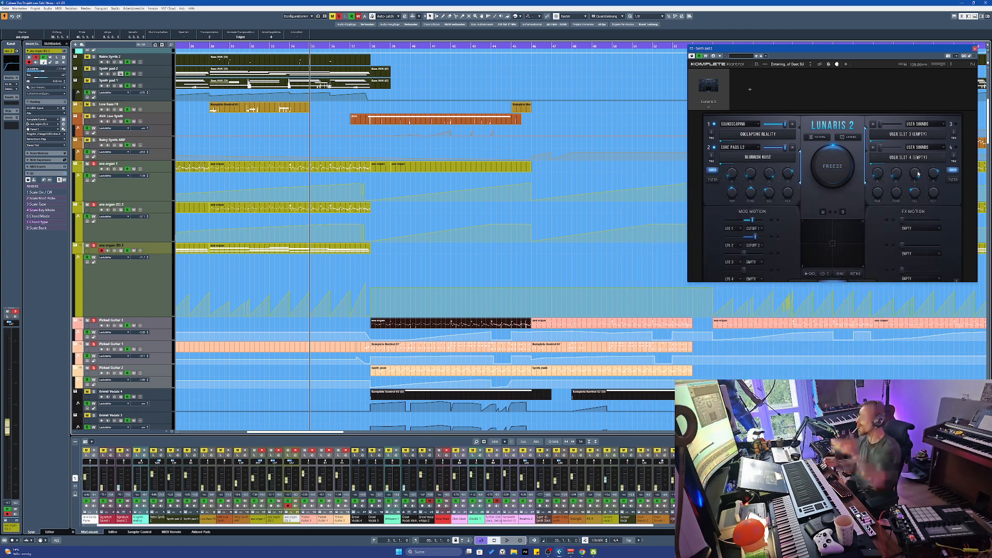
pyautogui.click(975, 48)
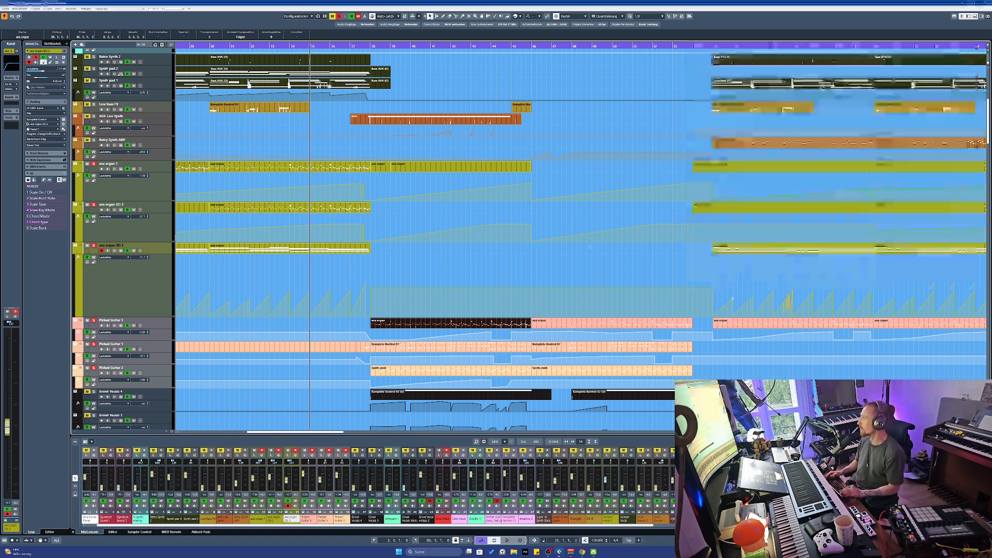
# Set the playhead to bar 38, at the start of the picked guitar clips
pyautogui.scroll(-3, 97, 250)
pyautogui.press('h')
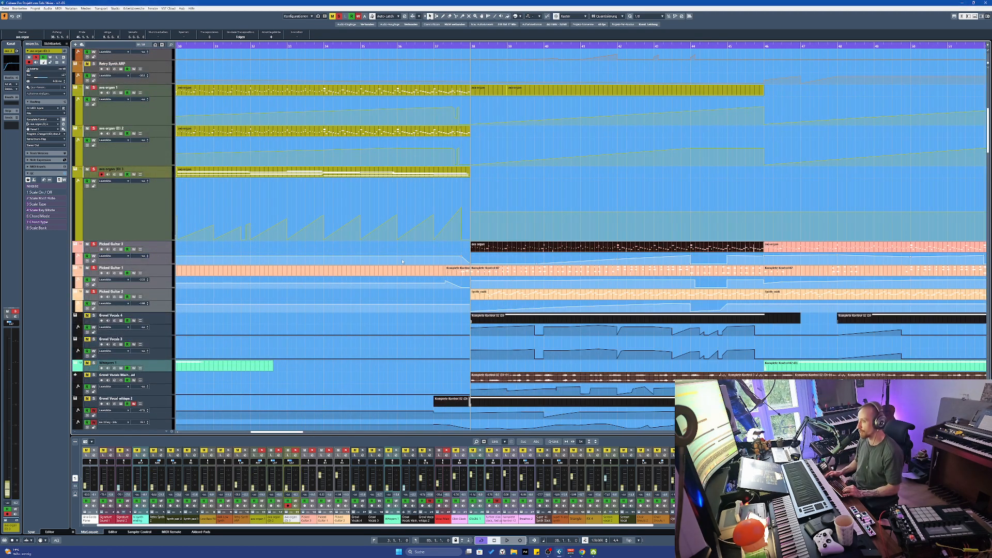
pyautogui.hscroll(3, 403, 262)
pyautogui.click(443, 274)
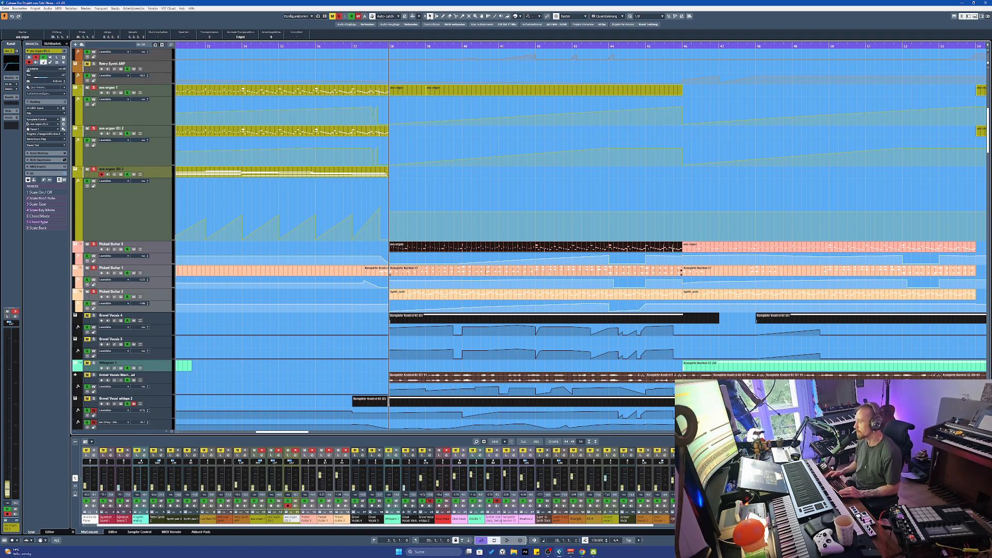
# Clear the clip selection and listen to the soloed picked guitars from bar 38, following their clips through the section
pyautogui.click(609, 258)
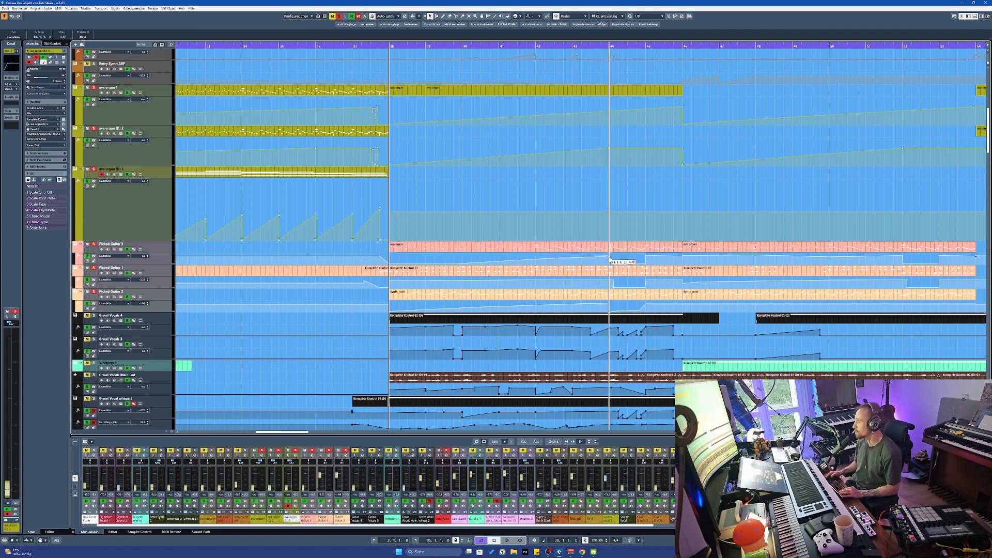
pyautogui.press('space')
pyautogui.scroll(-1, 470, 274)
pyautogui.hscroll(2, 426, 286)
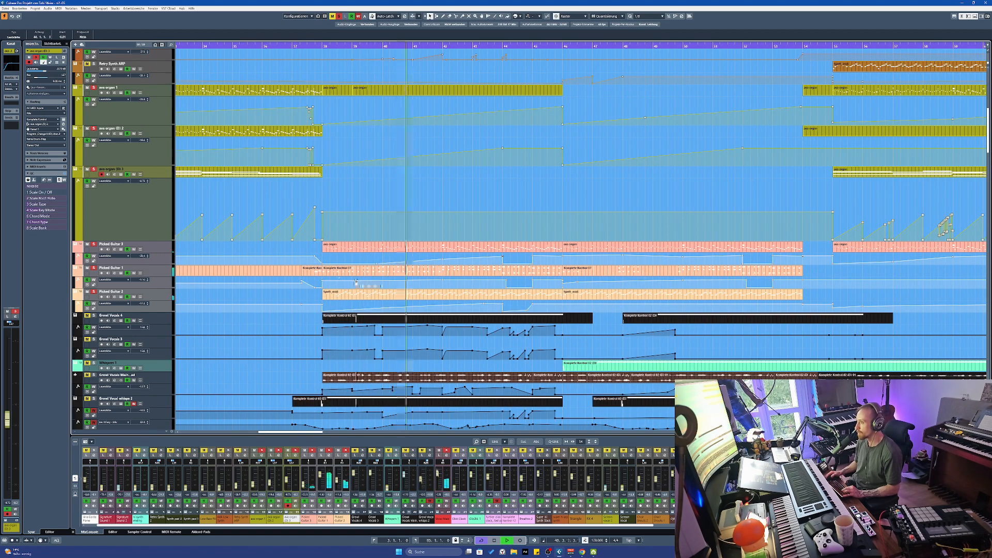
pyautogui.scroll(-1, 424, 290)
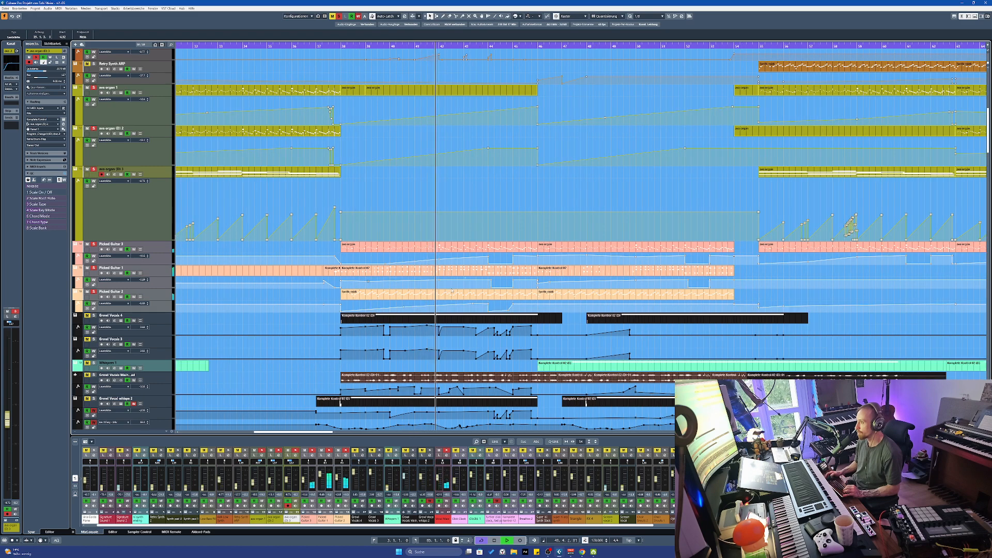
pyautogui.scroll(1, 425, 291)
pyautogui.hscroll(2, 425, 257)
pyautogui.scroll(-1, 424, 257)
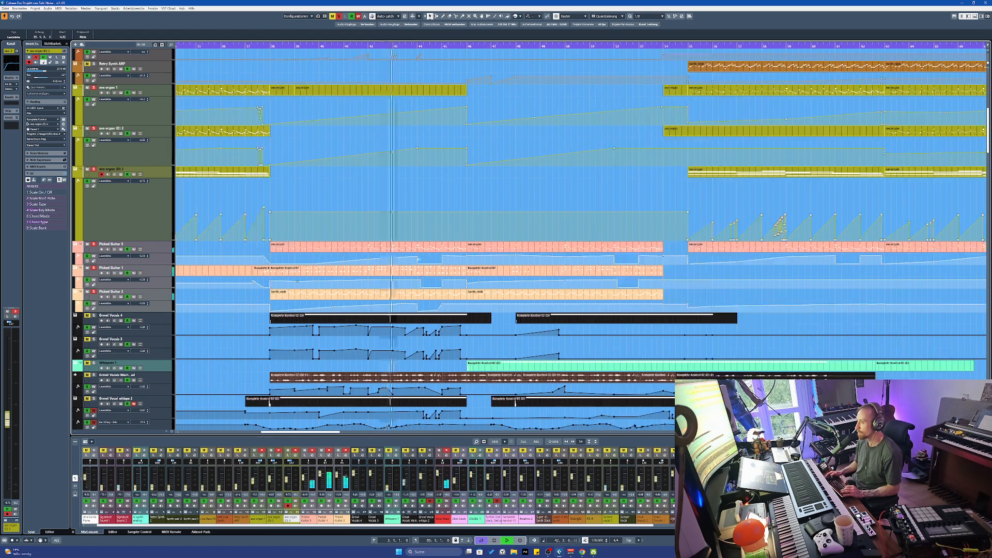
pyautogui.scroll(1, 421, 274)
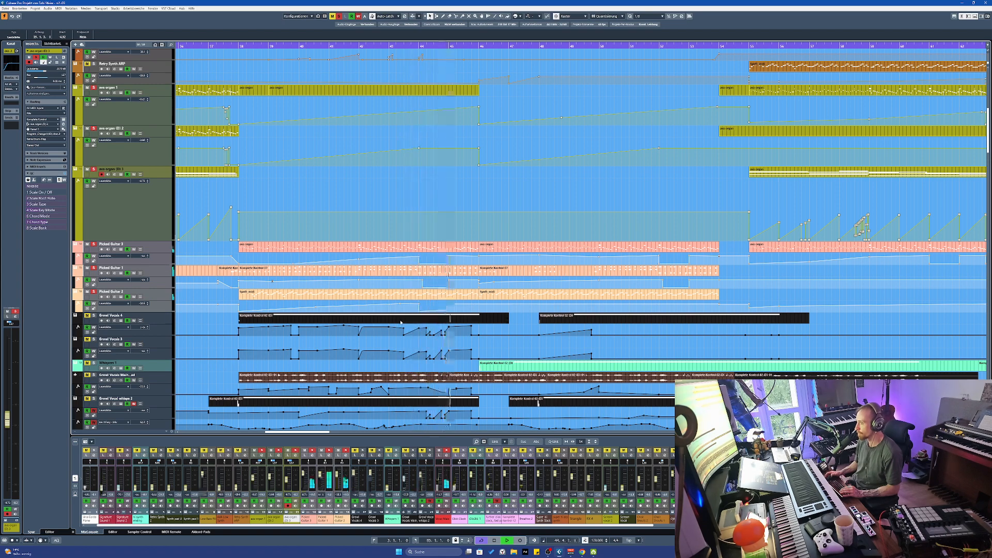
pyautogui.scroll(-3, 400, 322)
pyautogui.press('space')
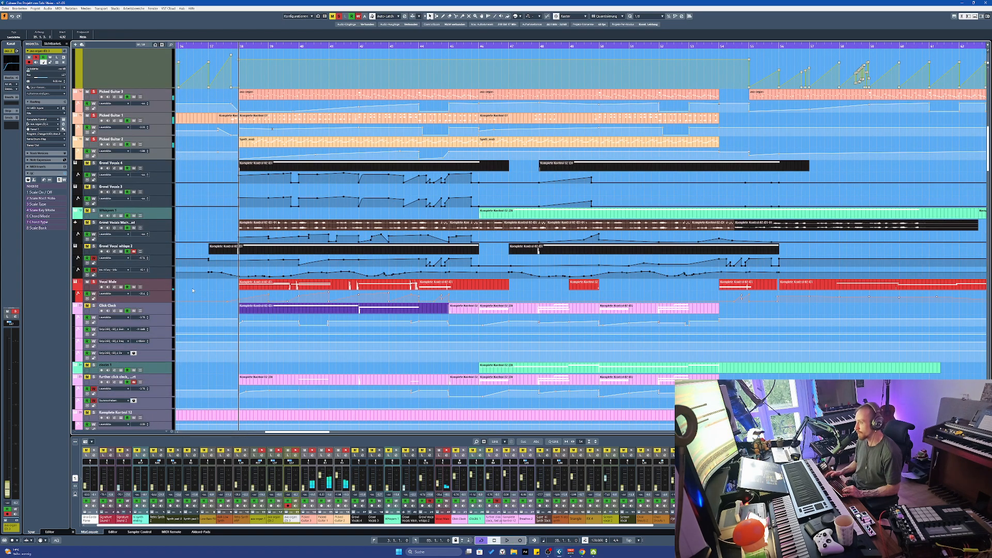
# Add the Orchestral FX 2 and cello tracks to the soloed tracks and start playback from bar 38
pyautogui.scroll(-3, 107, 287)
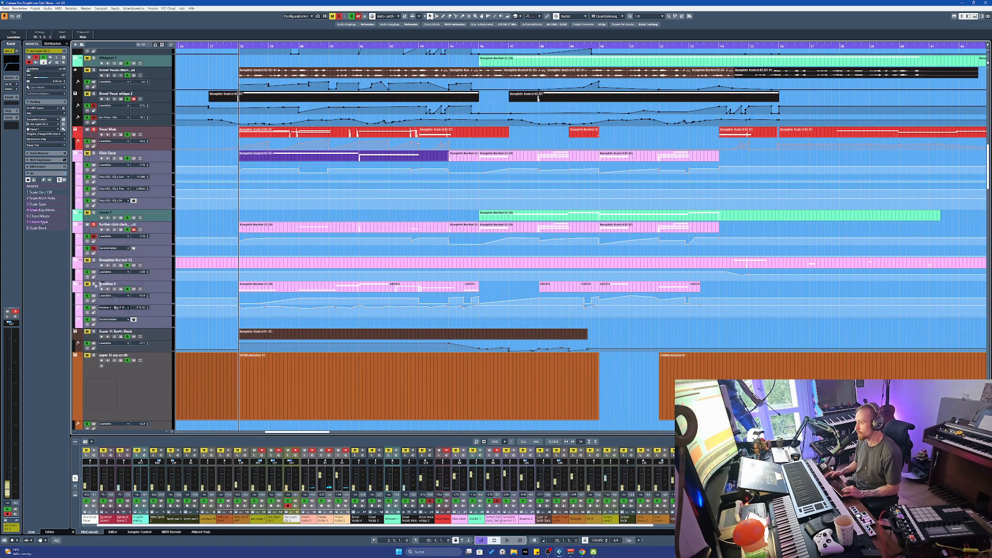
pyautogui.scroll(-6, 225, 298)
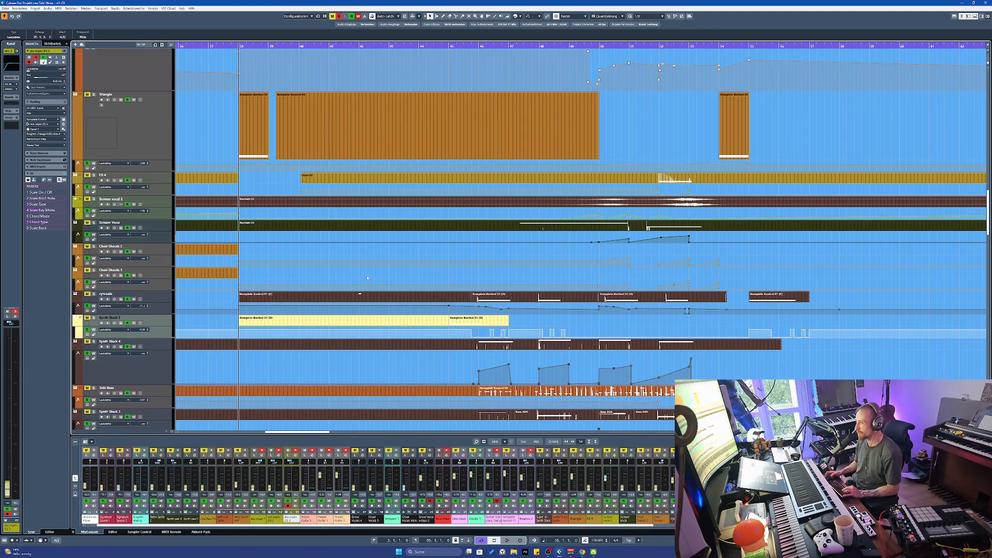
pyautogui.scroll(9, 366, 274)
pyautogui.scroll(-10, 307, 238)
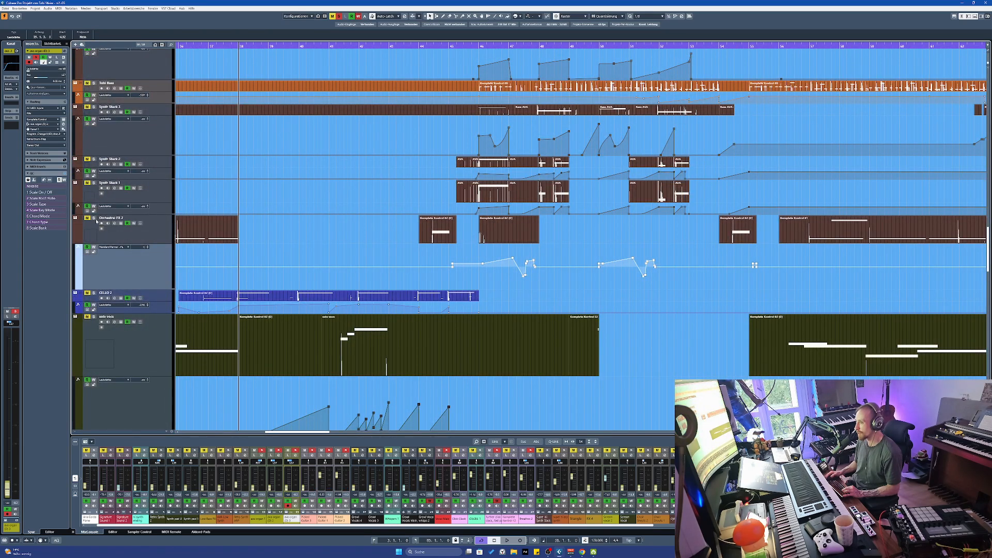
pyautogui.click(93, 218)
pyautogui.press('space')
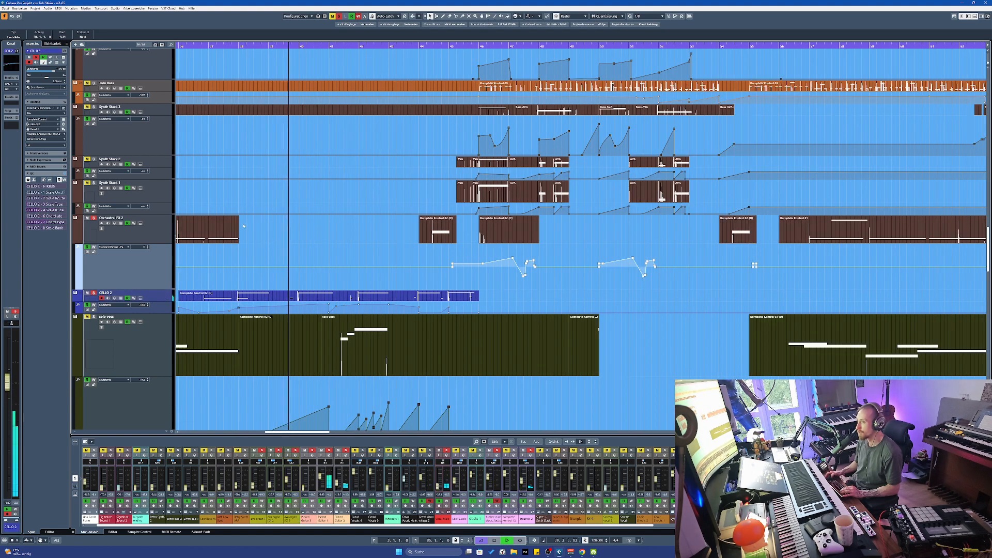
# Solo the dark green vocal track below the cello while the playback continues
pyautogui.scroll(-2, 345, 283)
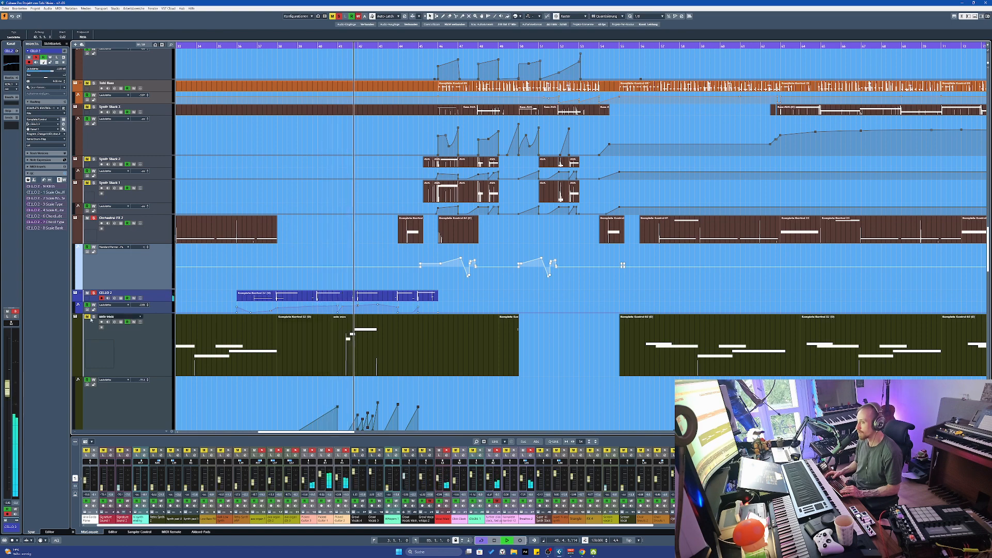
pyautogui.scroll(2, 395, 339)
pyautogui.scroll(-3, 395, 340)
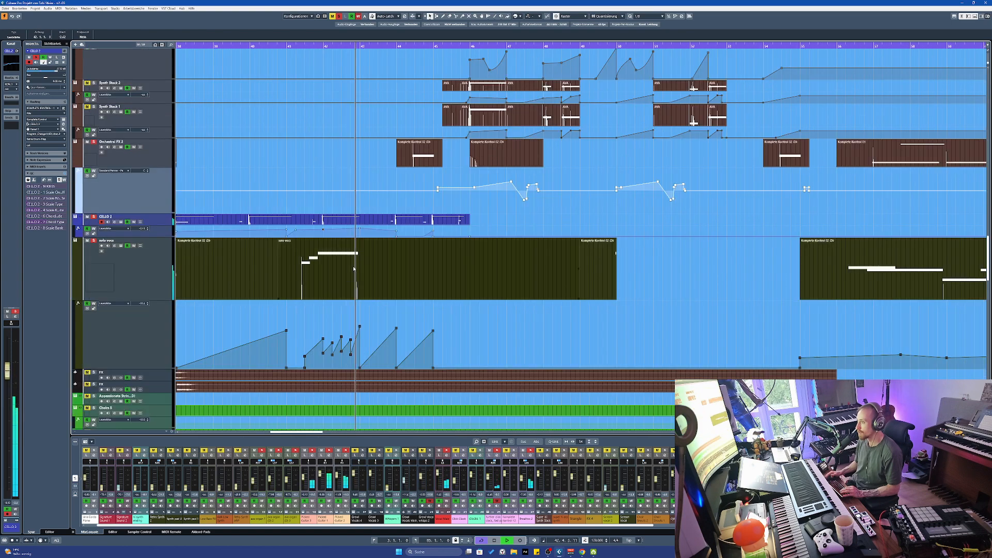
pyautogui.scroll(-1, 355, 256)
pyautogui.scroll(3, 341, 254)
pyautogui.scroll(-2, 325, 253)
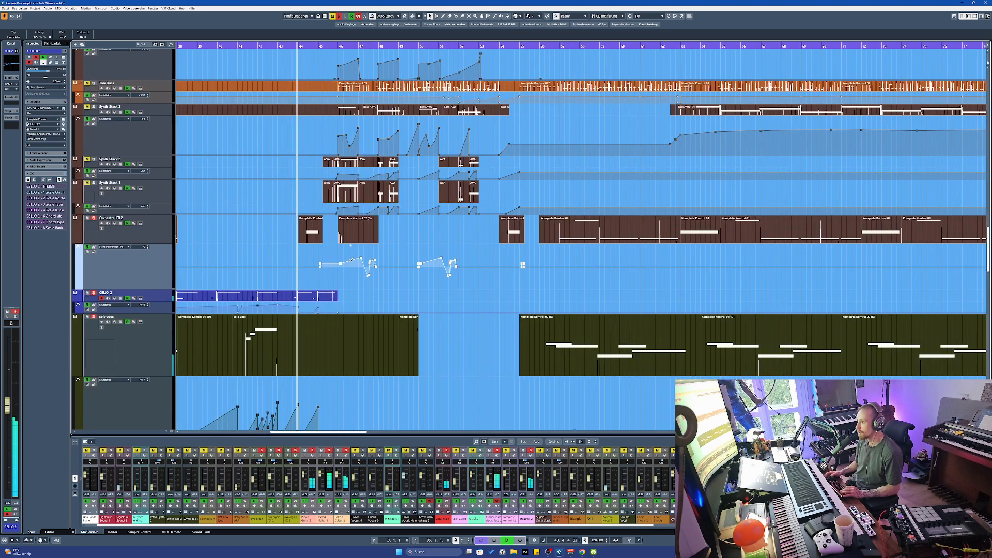
pyautogui.scroll(4, 316, 258)
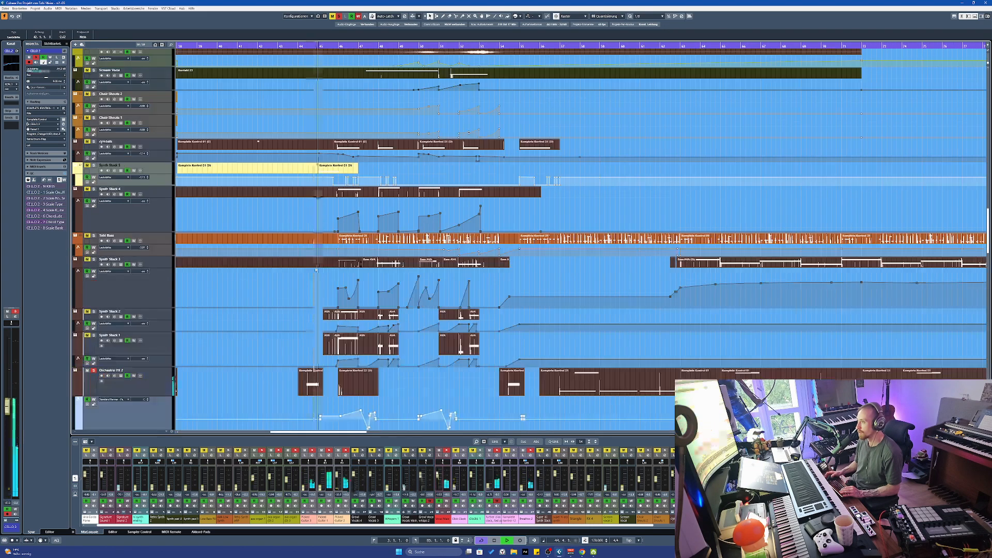
# Solo the Una Corda Piano and Signature Sound 1 tracks at the start of the track list and listen to them in playback
pyautogui.scroll(10, 316, 270)
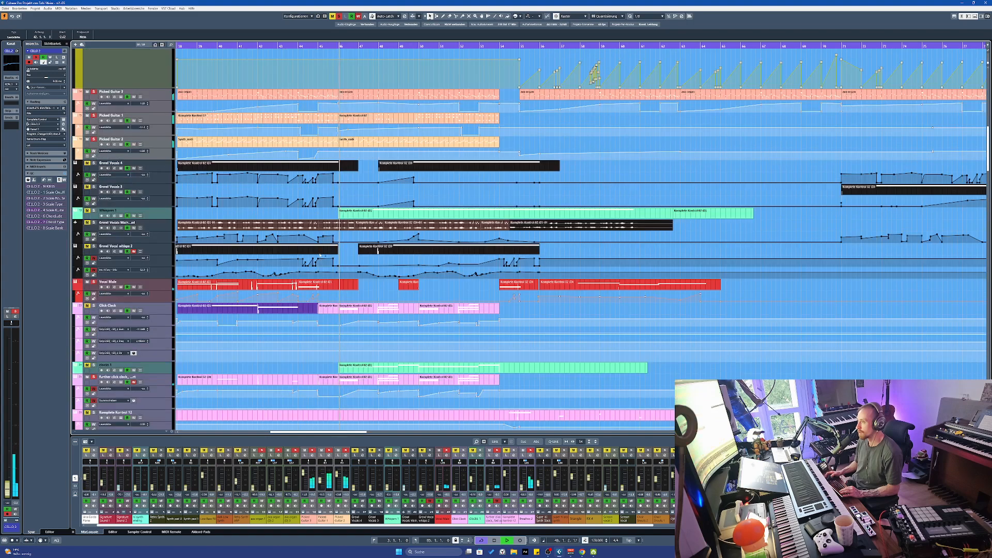
pyautogui.scroll(8, 302, 228)
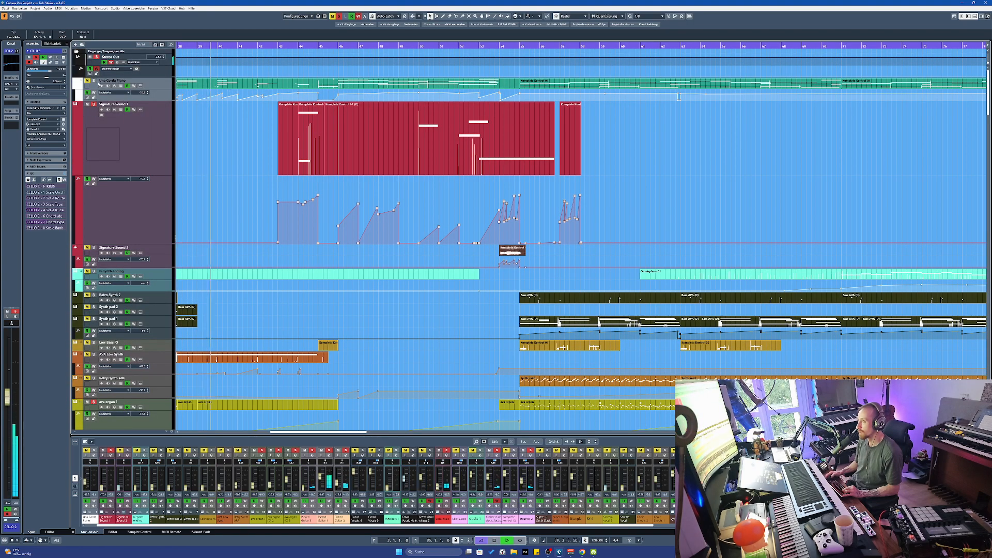
pyautogui.hscroll(-6, 246, 83)
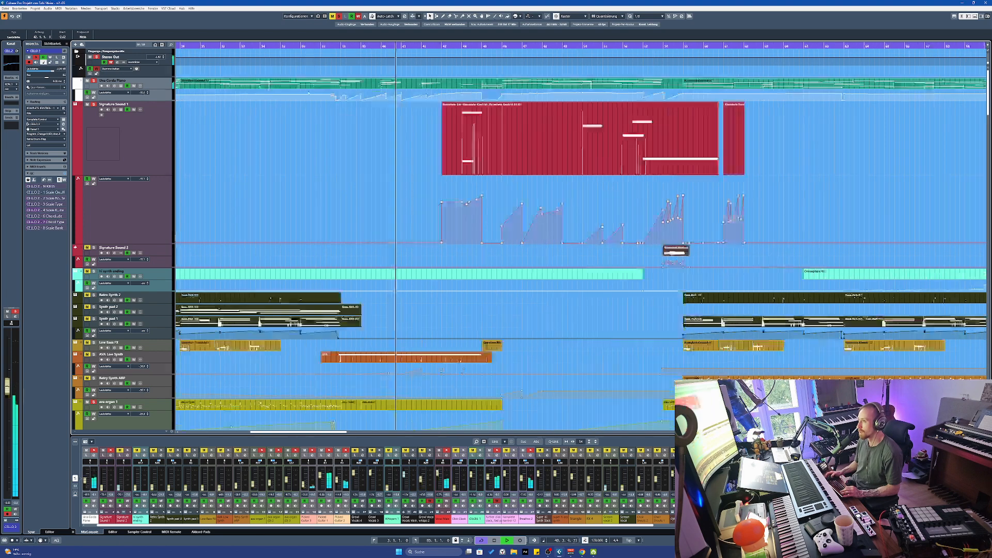
pyautogui.hscroll(4, 371, 84)
pyautogui.scroll(5, 331, 86)
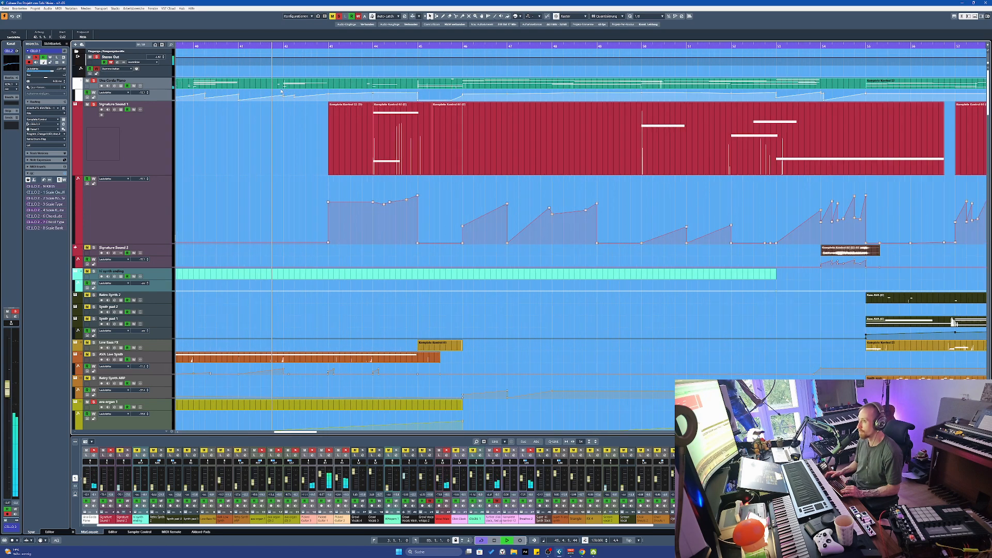
pyautogui.scroll(-3, 290, 88)
pyautogui.scroll(1, 335, 95)
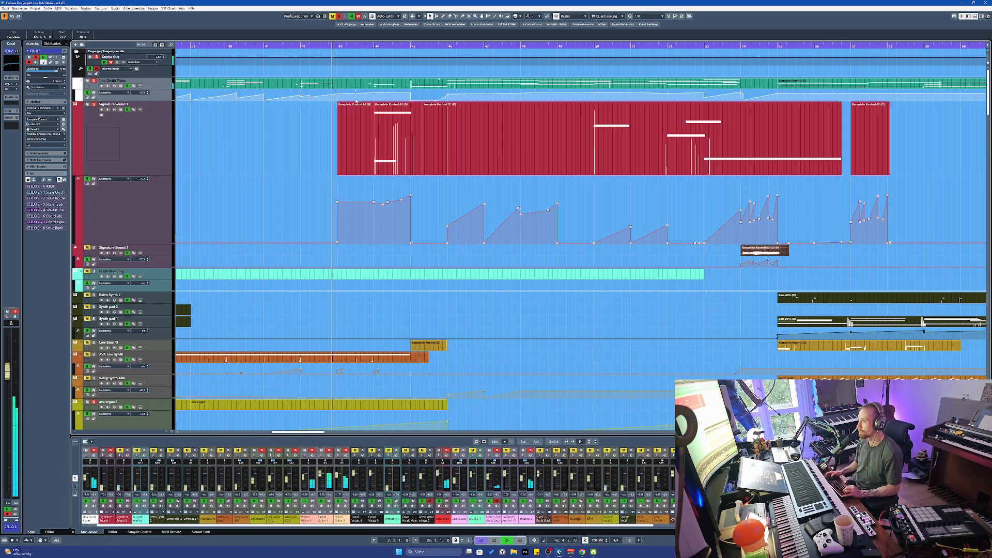
pyautogui.scroll(-1, 349, 99)
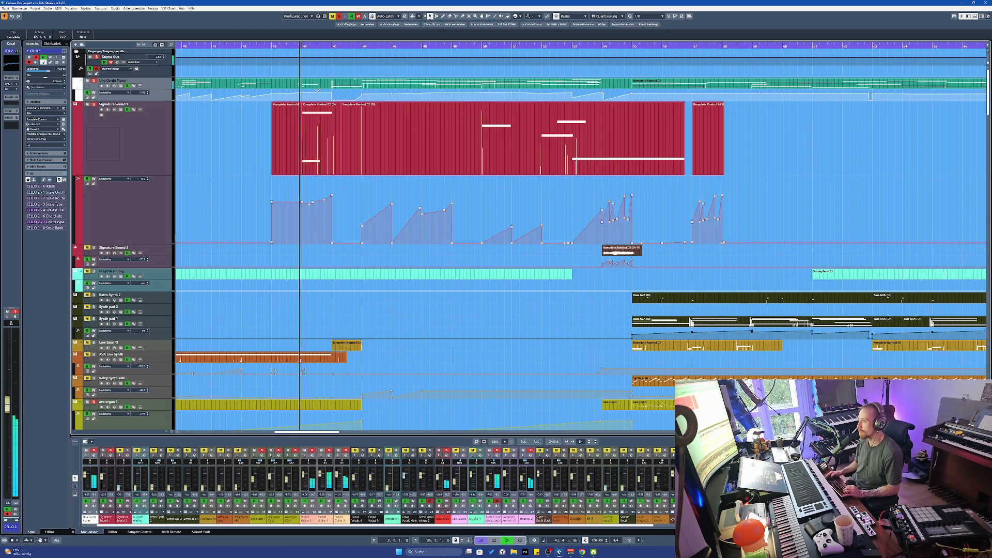
pyautogui.click(320, 122)
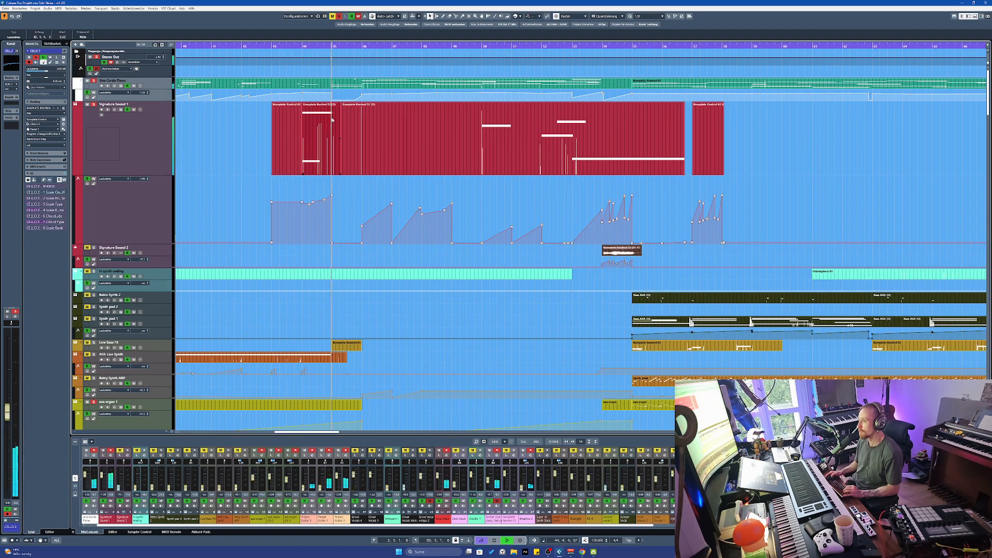
# Solo the turquoise track below Click Clock, stop playback, and select its clip with the playhead at bar 46
pyautogui.scroll(-2, 306, 126)
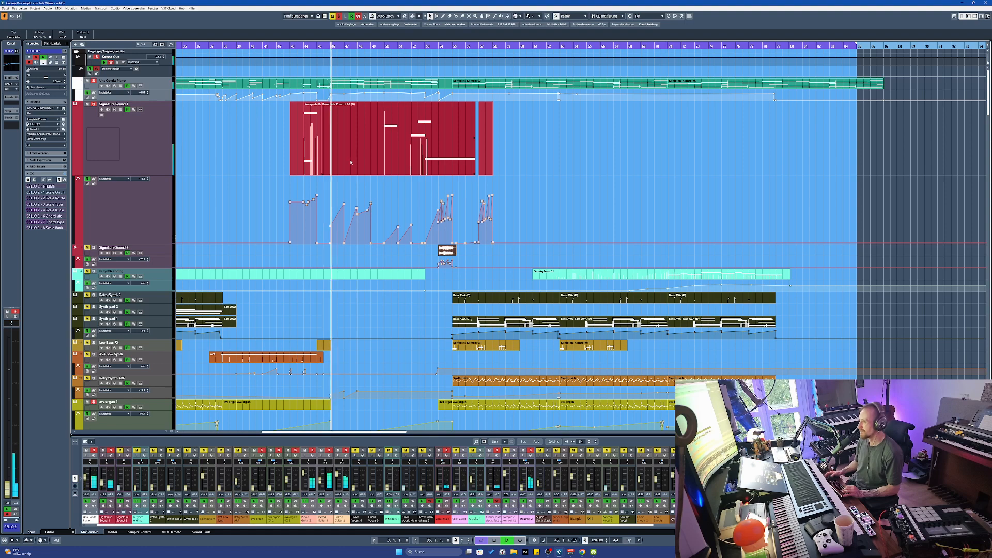
pyautogui.scroll(-8, 331, 165)
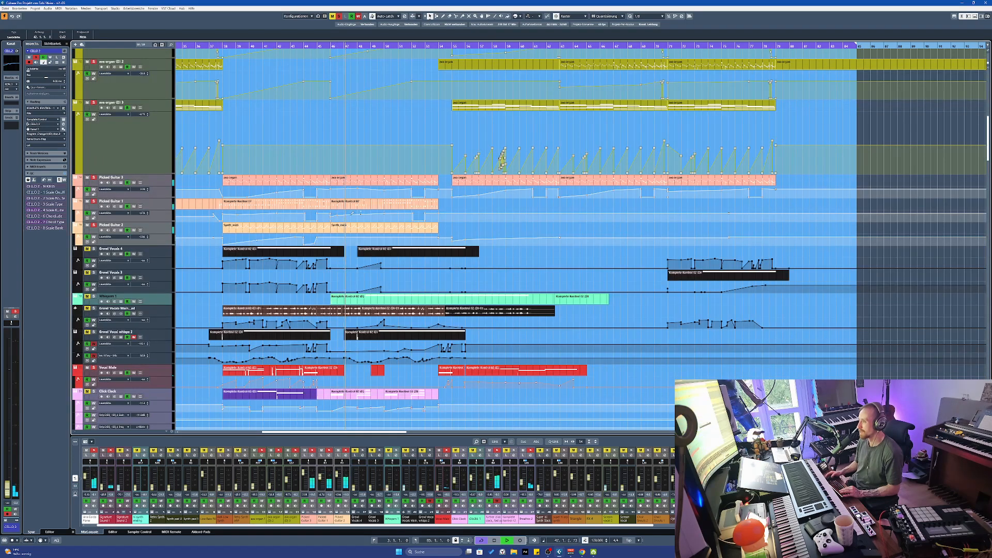
pyautogui.scroll(-5, 503, 159)
pyautogui.scroll(2, 502, 158)
pyautogui.scroll(-2, 223, 274)
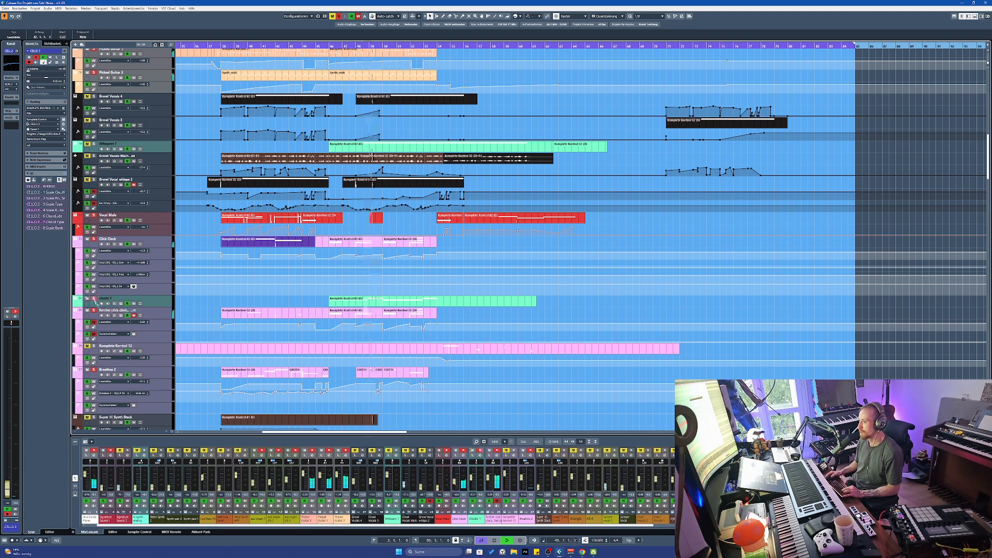
pyautogui.press('space')
pyautogui.click(362, 300)
pyautogui.press('g')
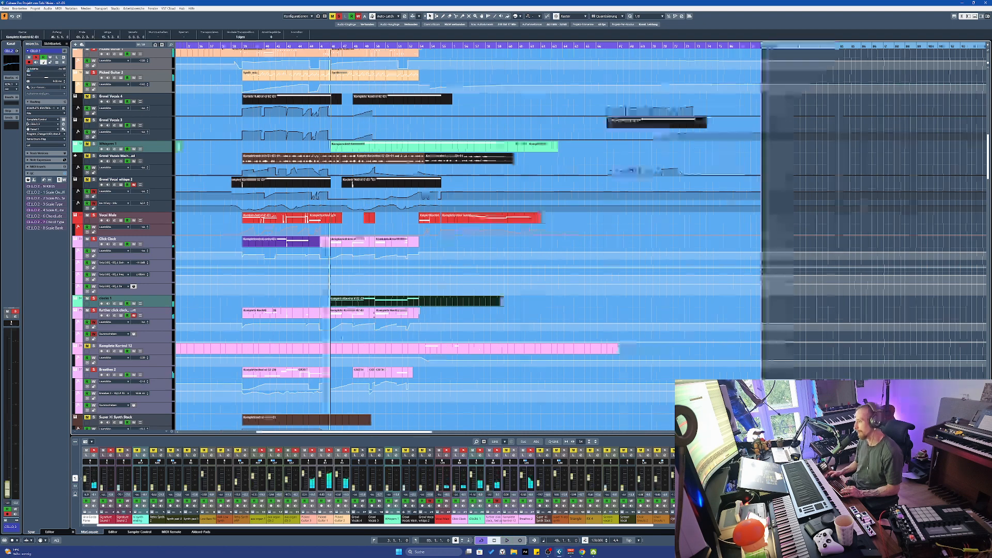
# Solo the FX 4, both scream vocal and cymbals tracks
pyautogui.scroll(-10, 185, 355)
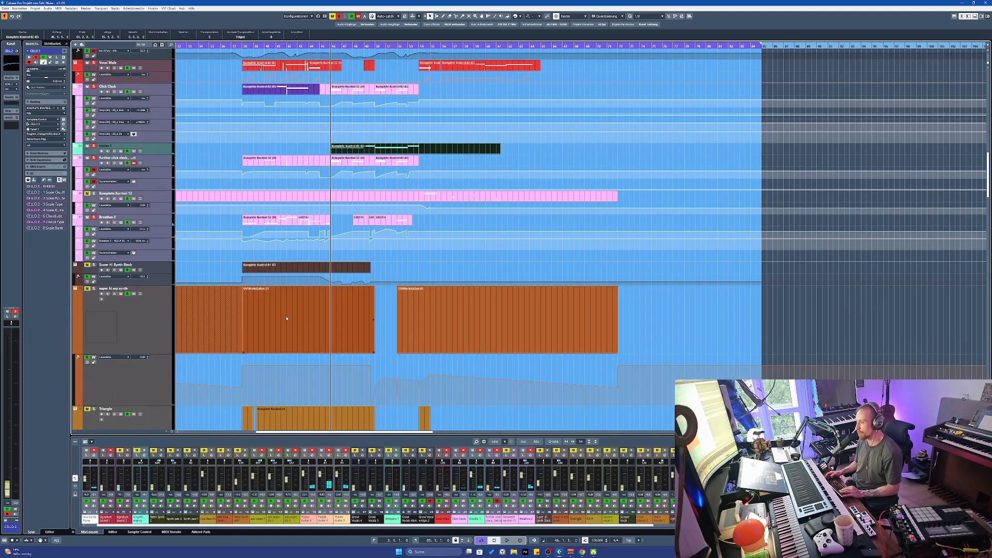
pyautogui.scroll(-5, 232, 238)
pyautogui.press('g')
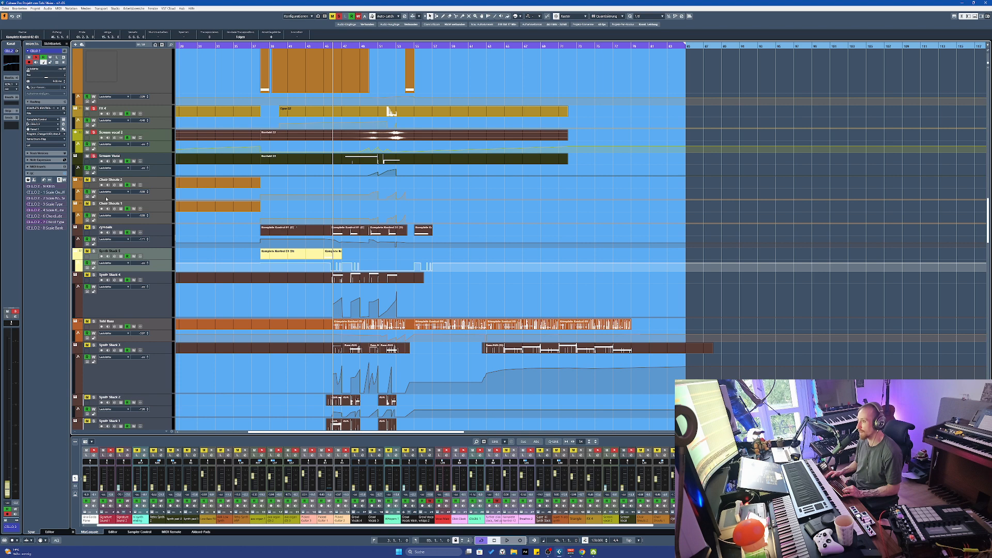
pyautogui.click(93, 228)
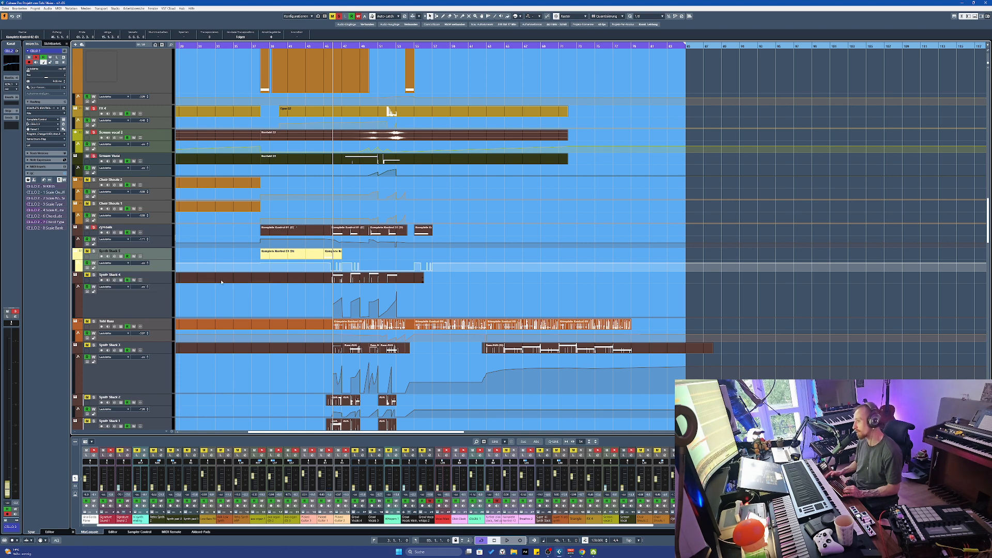
pyautogui.press('g')
# Solo the orange bass track below Synth Stack 4 and show the full length of the arrangement
pyautogui.scroll(-3, 187, 323)
pyautogui.press('h')
pyautogui.press('h')
pyautogui.press('h')
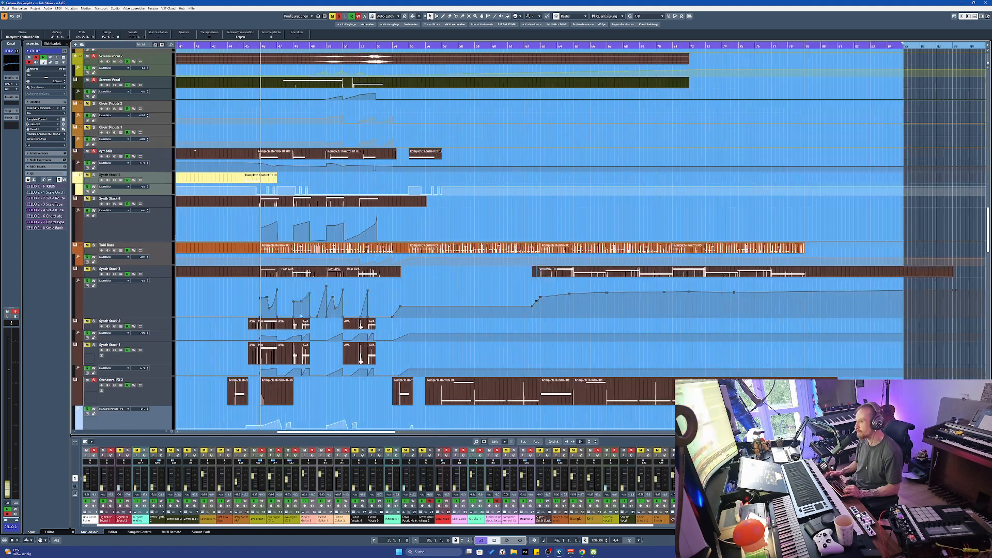
pyautogui.hscroll(-3, 307, 324)
pyautogui.scroll(3, 306, 325)
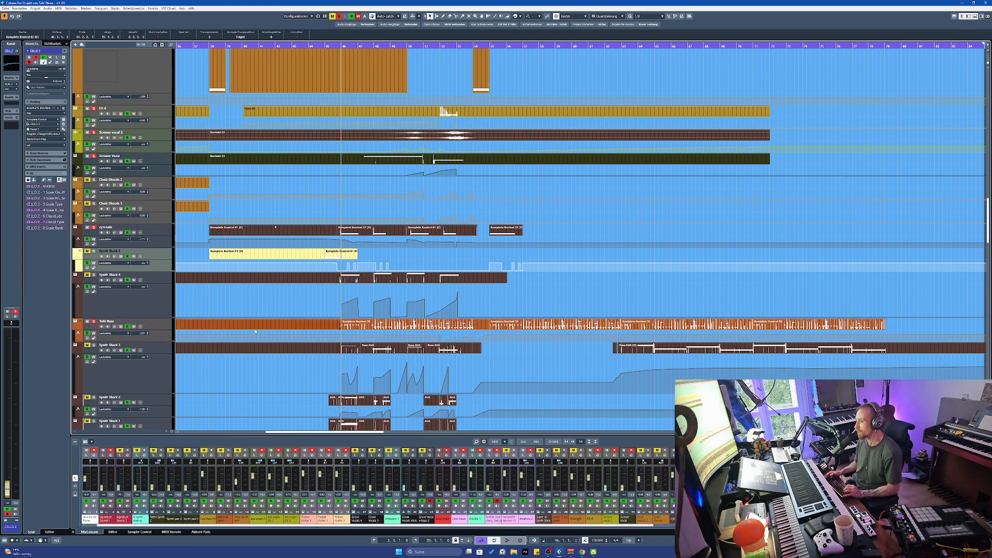
pyautogui.press('g')
pyautogui.press('g')
pyautogui.press('g')
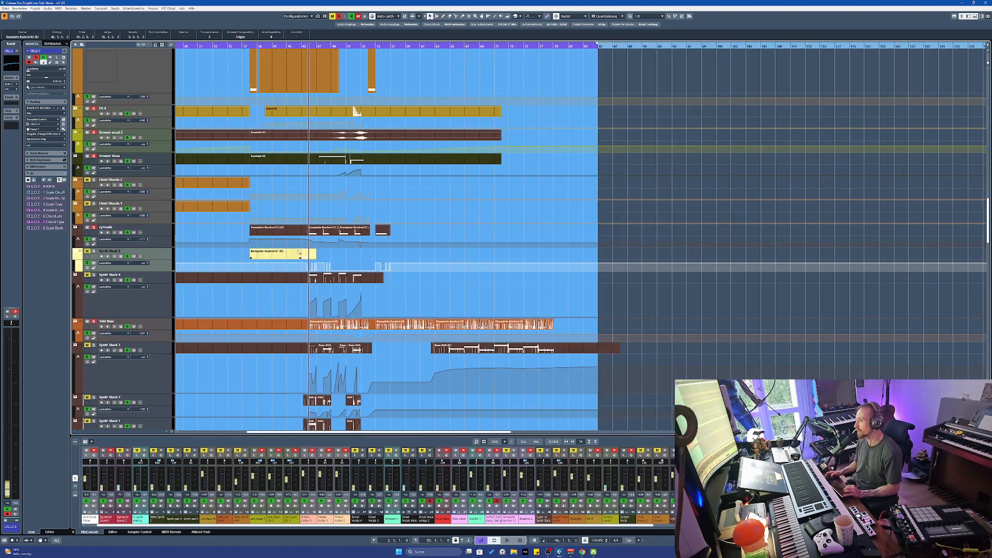
pyautogui.hscroll(-5, 291, 249)
pyautogui.press('g')
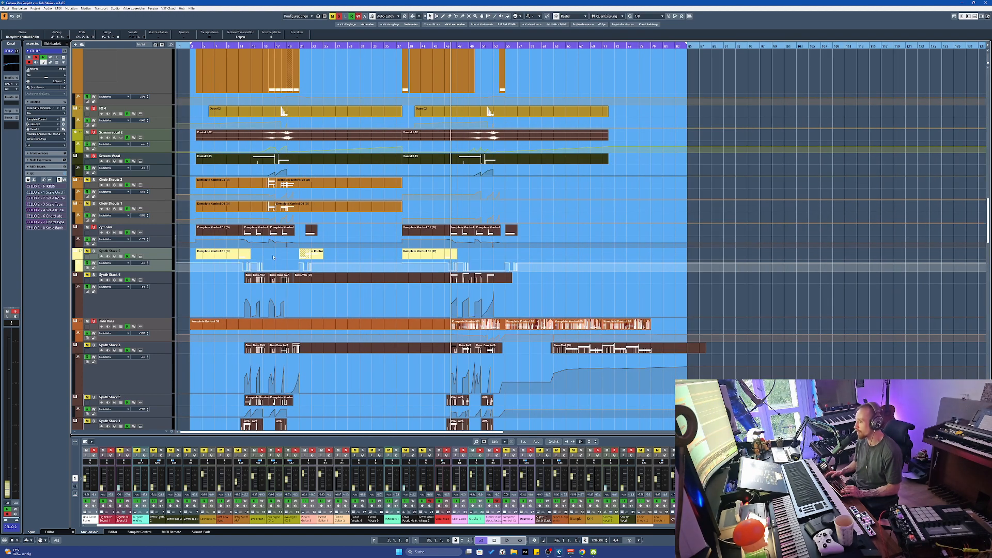
# Frame-select the Synth Stack 2 clips across the arrangement, and clear the selection
pyautogui.moveTo(520, 305); pyautogui.dragTo(521, 306)
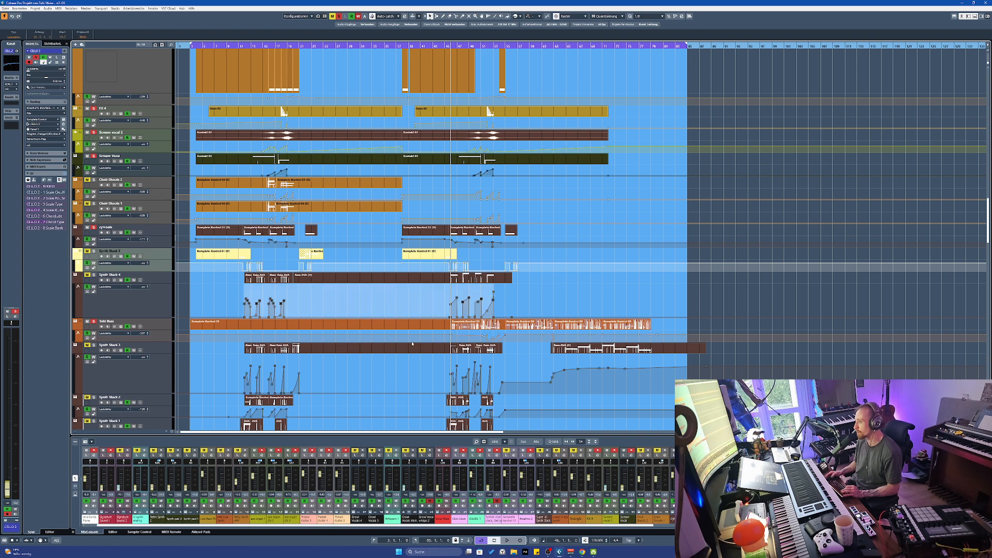
pyautogui.click(239, 359)
pyautogui.moveTo(395, 378); pyautogui.dragTo(529, 397)
pyautogui.scroll(-3, 492, 394)
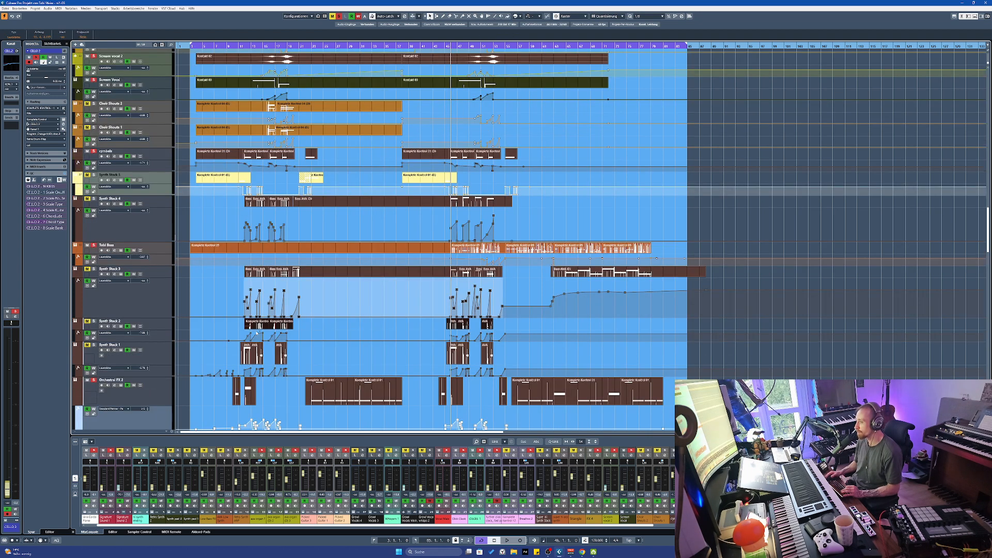
pyautogui.moveTo(242, 334); pyautogui.dragTo(379, 345)
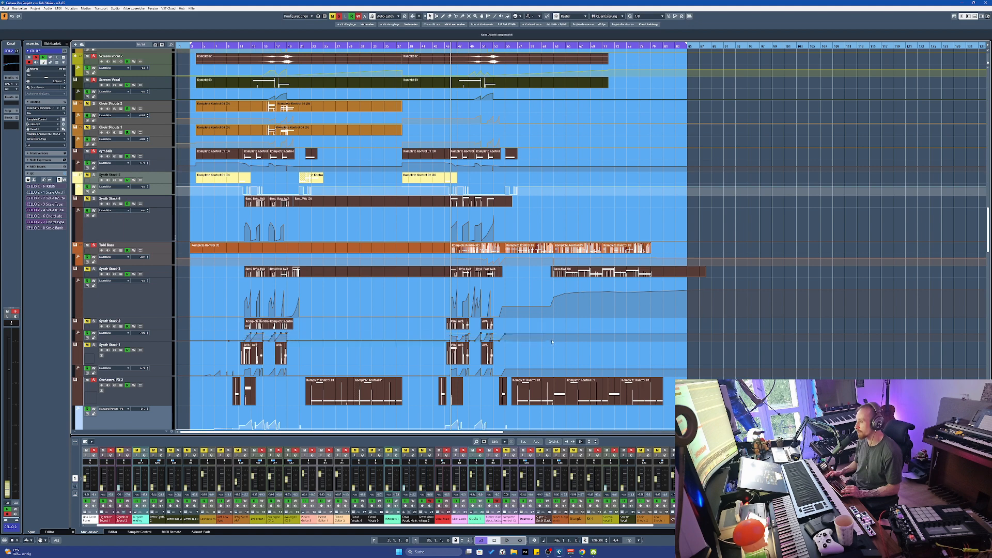
# Examine the synth stack, string and transition tracks around bar 46, and select the female shouts track
pyautogui.press('h')
pyautogui.press('h')
pyautogui.press('h')
pyautogui.press('h')
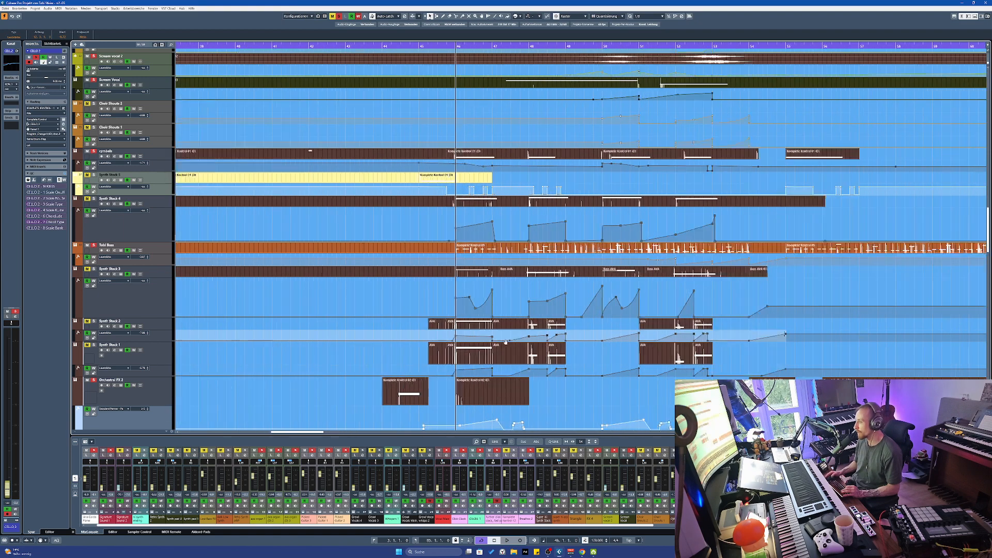
pyautogui.press('g')
pyautogui.press('g')
pyautogui.press('g')
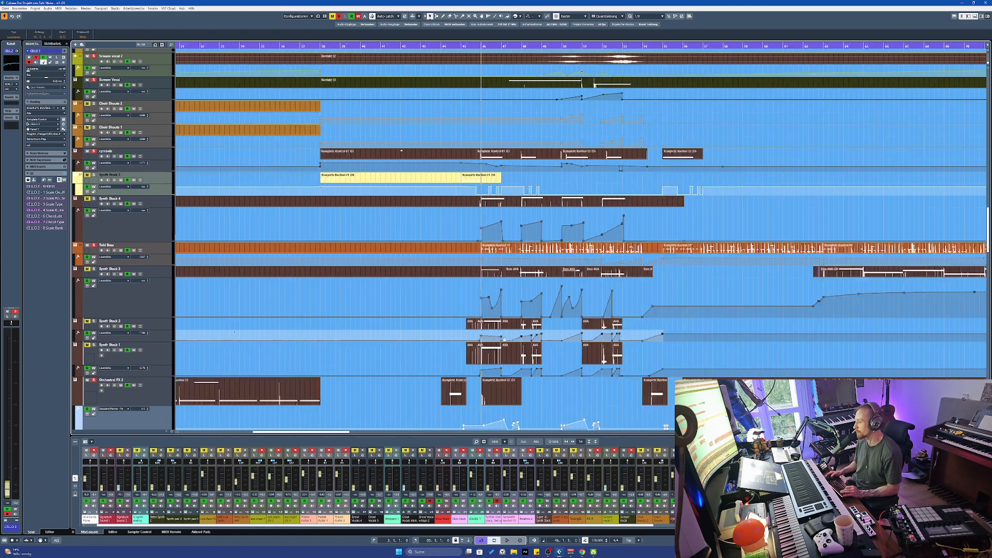
pyautogui.scroll(-5, 432, 368)
pyautogui.scroll(-6, 432, 368)
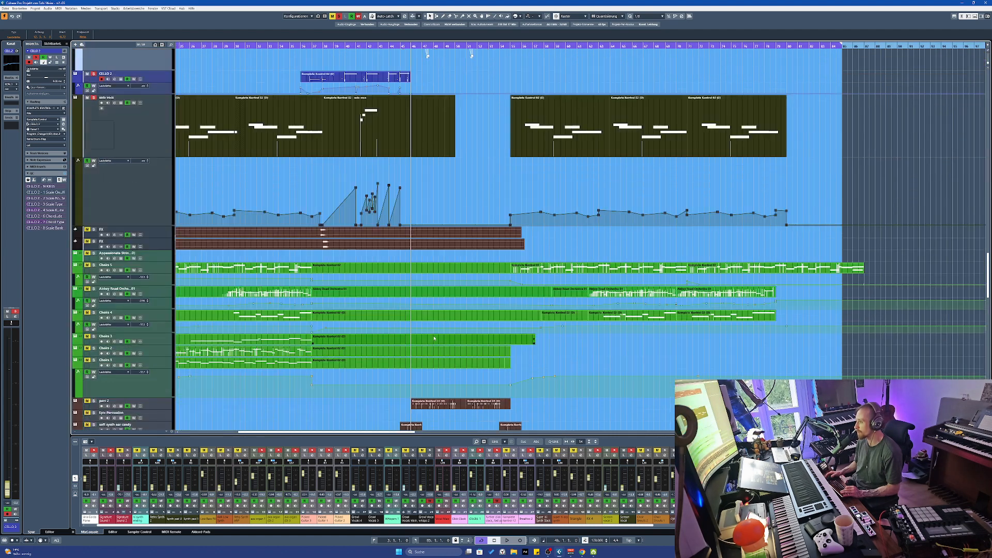
pyautogui.press('h')
pyautogui.hscroll(4, 404, 299)
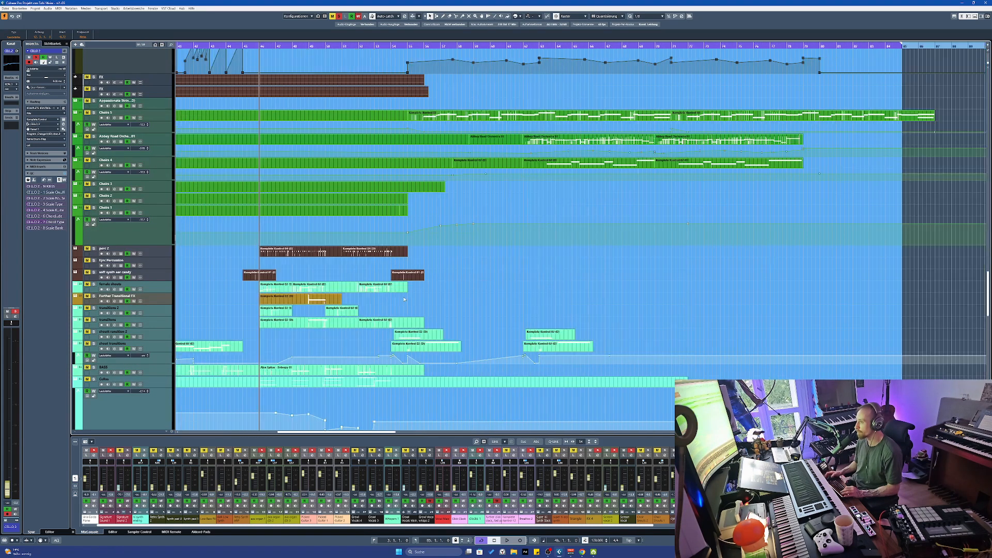
pyautogui.click(157, 292)
pyautogui.scroll(-5, 157, 292)
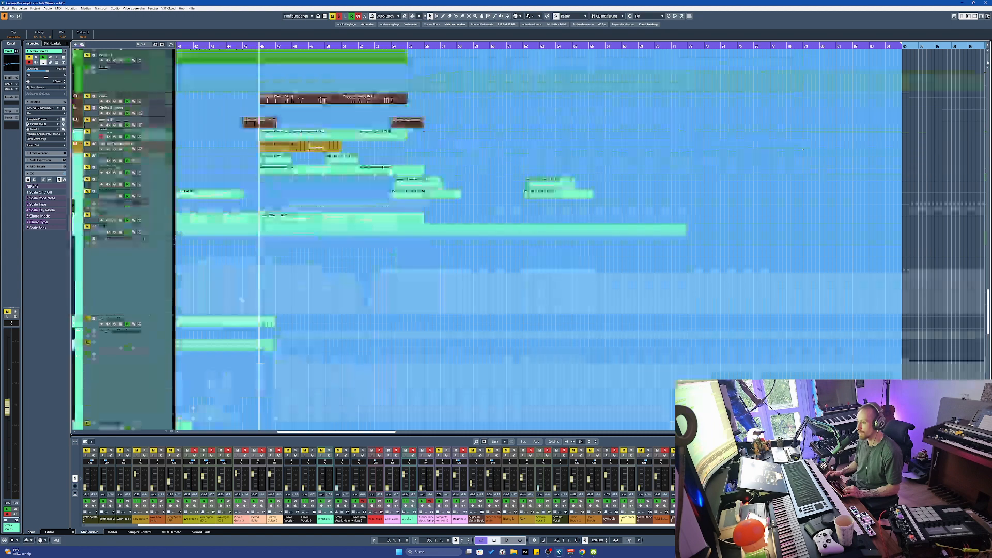
# Play from bar 46 and solo the two turquoise tracks directly above Throat Singing 2
pyautogui.press('space')
pyautogui.press('h')
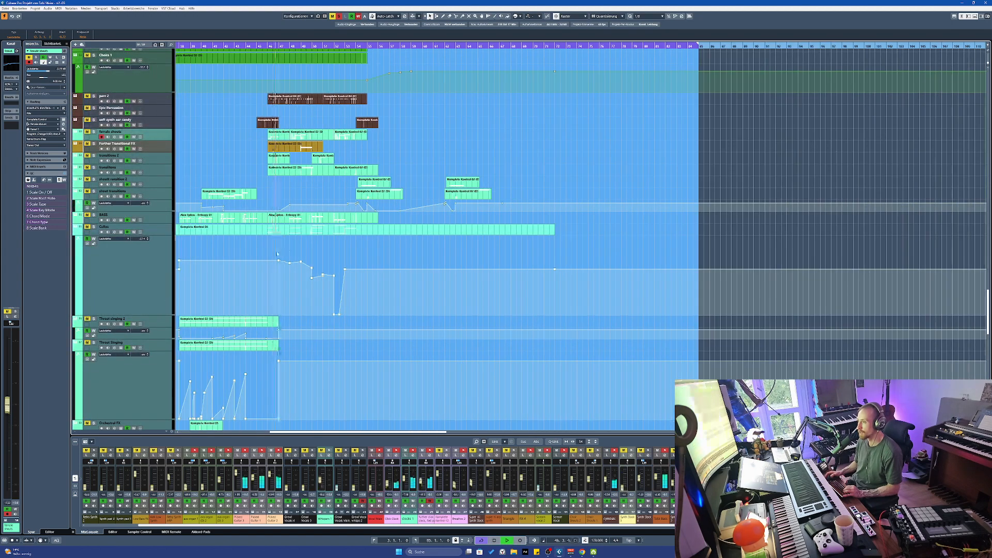
pyautogui.press('space')
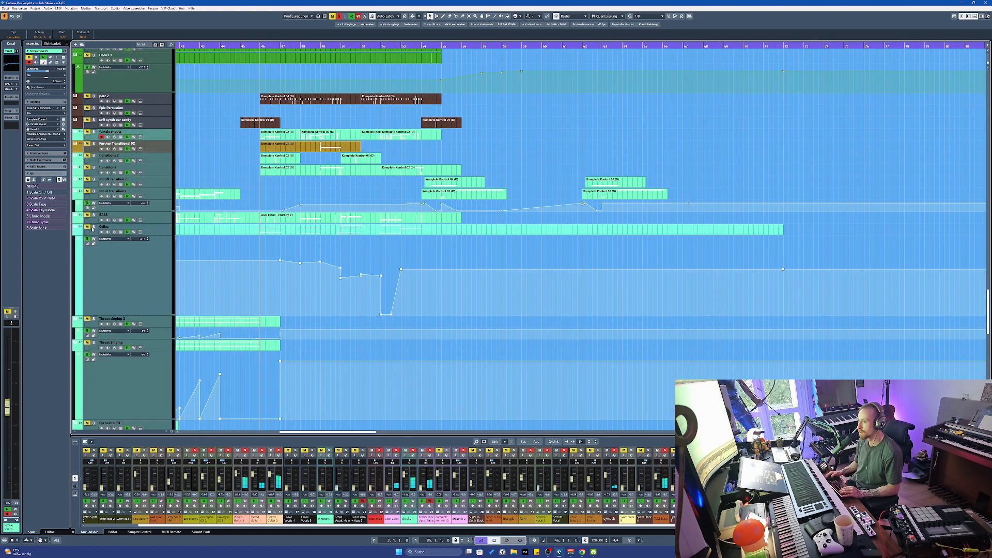
pyautogui.press('space')
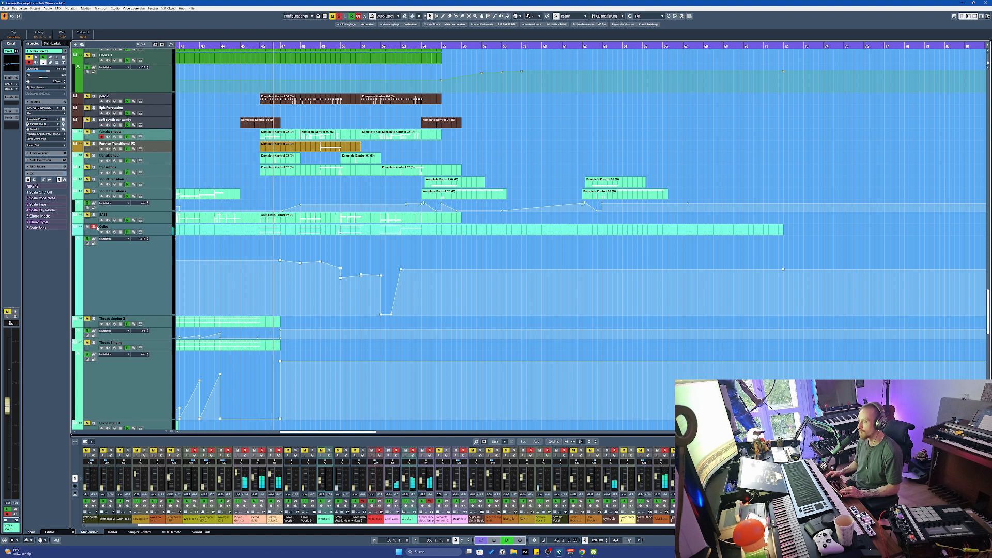
pyautogui.click(133, 225)
pyautogui.press('h')
pyautogui.press('h')
pyautogui.press('h')
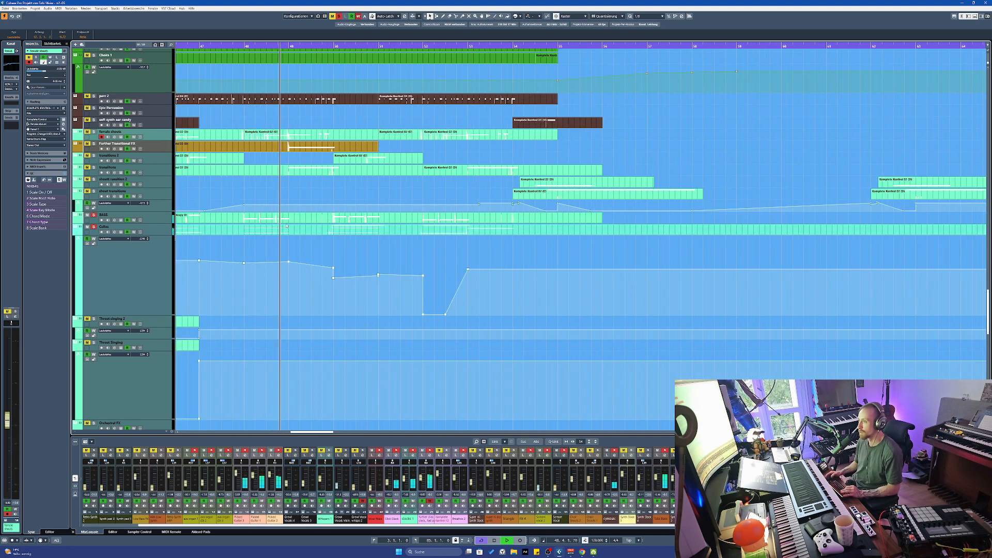
# Examine the throat singing, vocal, edited synth, drum and group tracks down to the end of the track list during playback
pyautogui.press('g')
pyautogui.press('g')
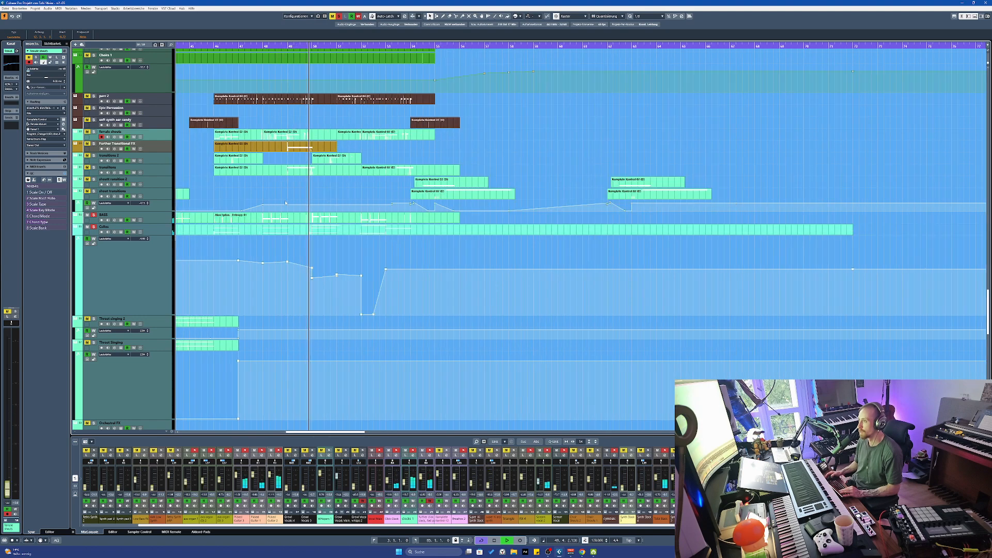
pyautogui.press('g')
pyautogui.scroll(-3, 287, 210)
pyautogui.scroll(-4, 288, 209)
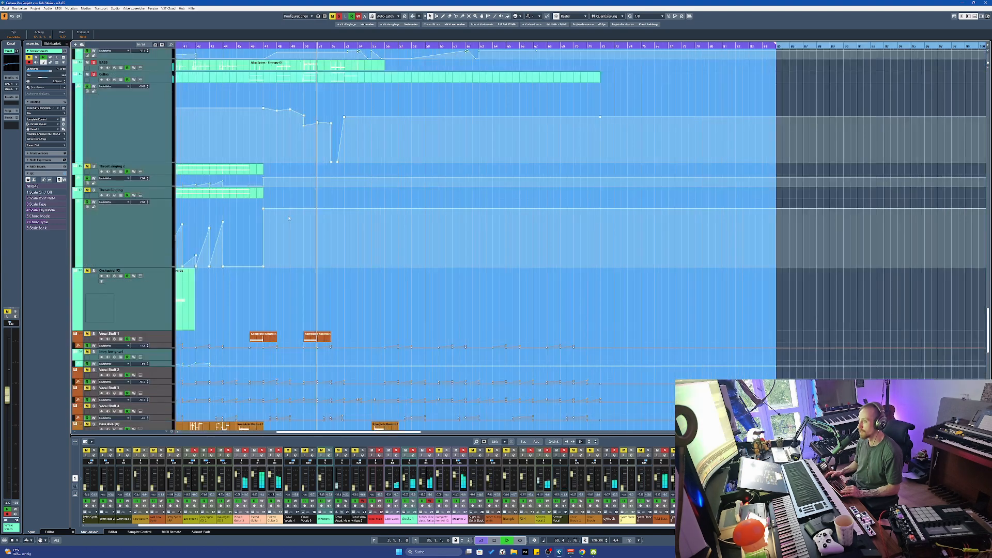
pyautogui.scroll(-3, 265, 247)
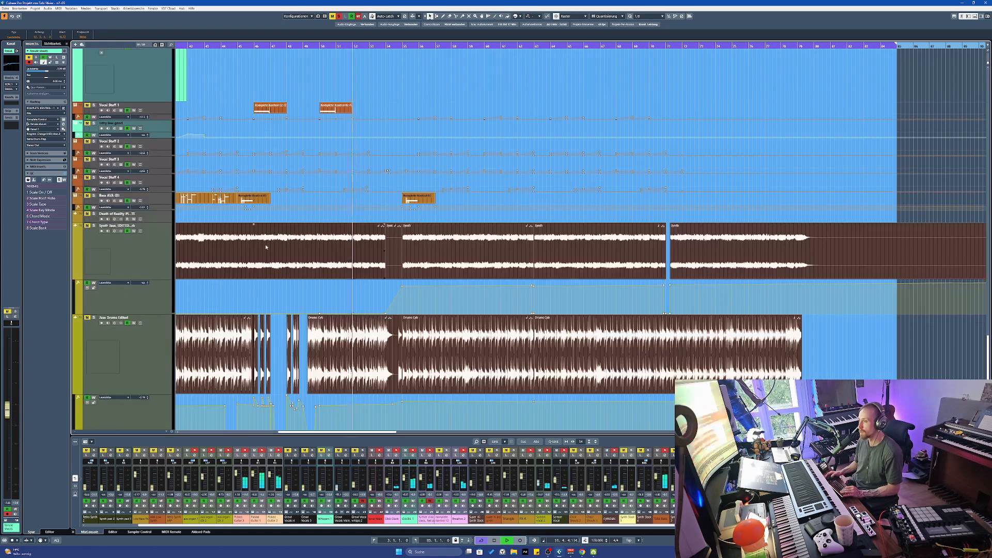
pyautogui.press('g')
pyautogui.scroll(-3, 281, 247)
pyautogui.scroll(-1, 280, 247)
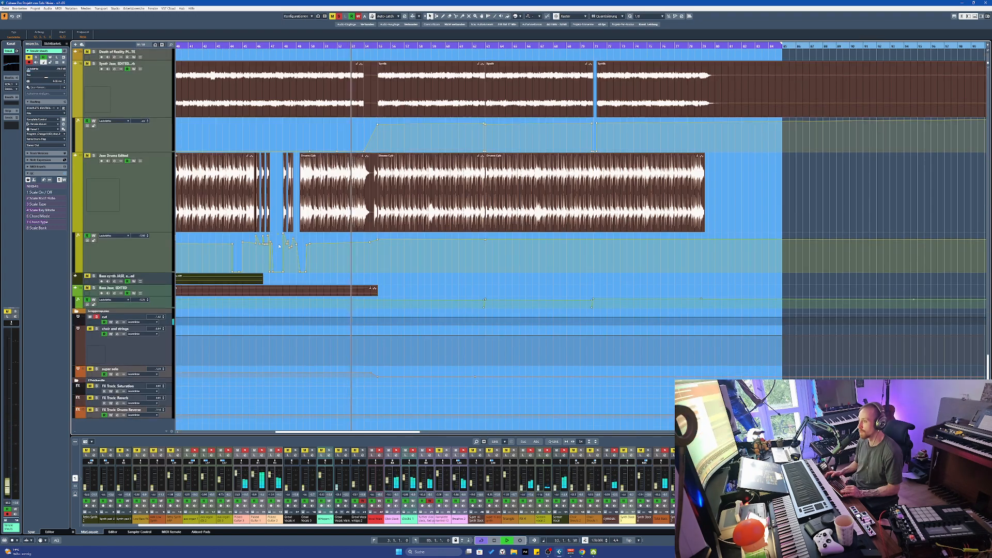
pyautogui.press('h')
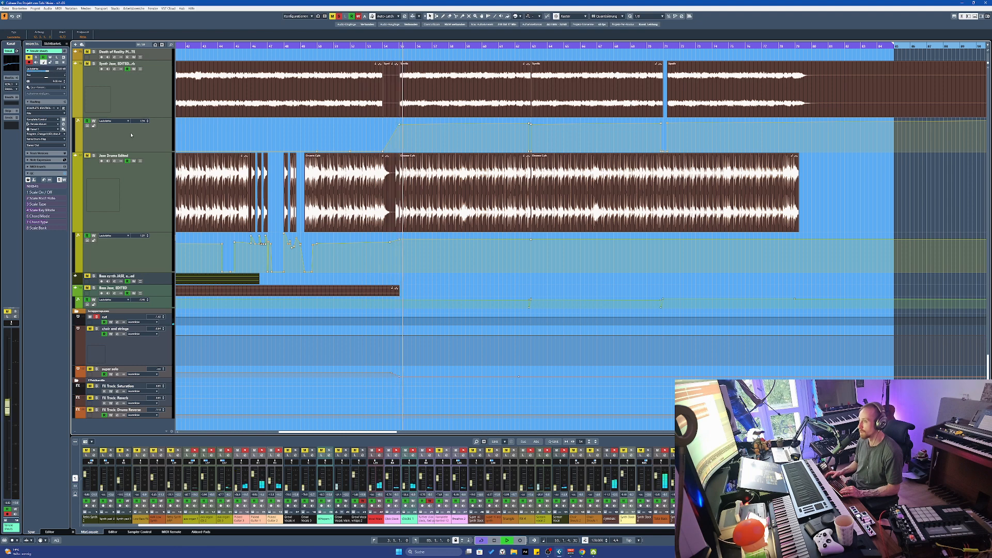
# Replay the section from bar 46 with the edited drums and edited synth audio tracks soloed as well
pyautogui.press('space')
pyautogui.press('g')
pyautogui.press('h')
pyautogui.press('space')
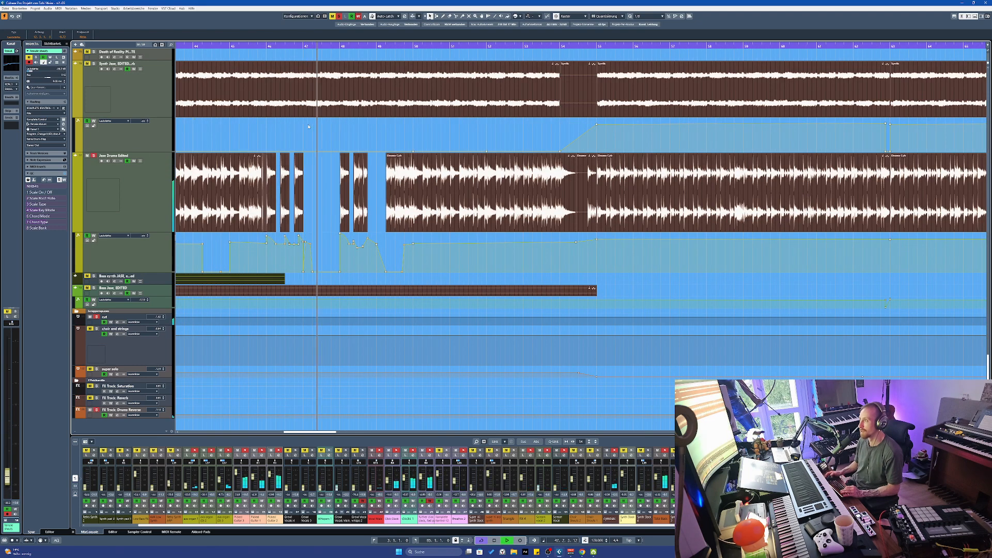
pyautogui.press('g')
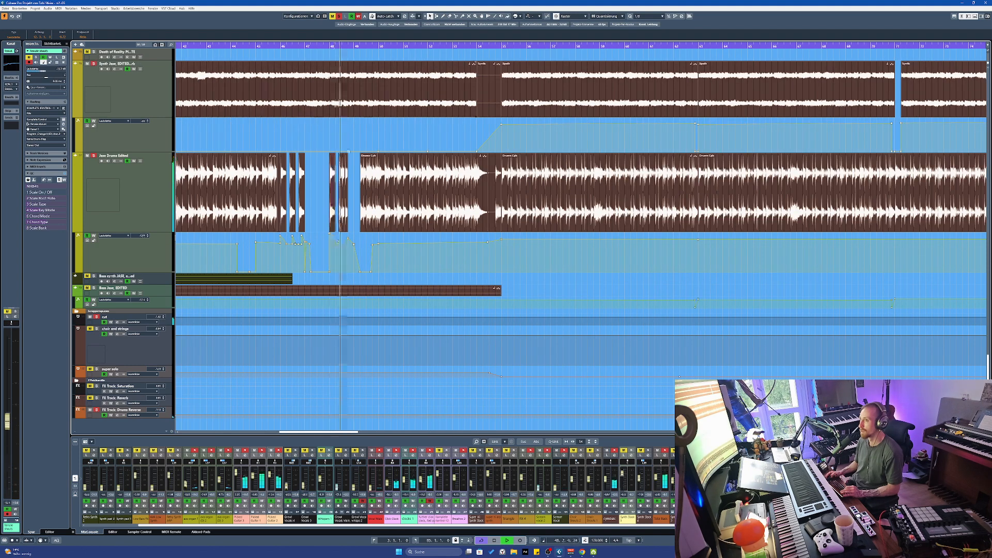
pyautogui.press('h')
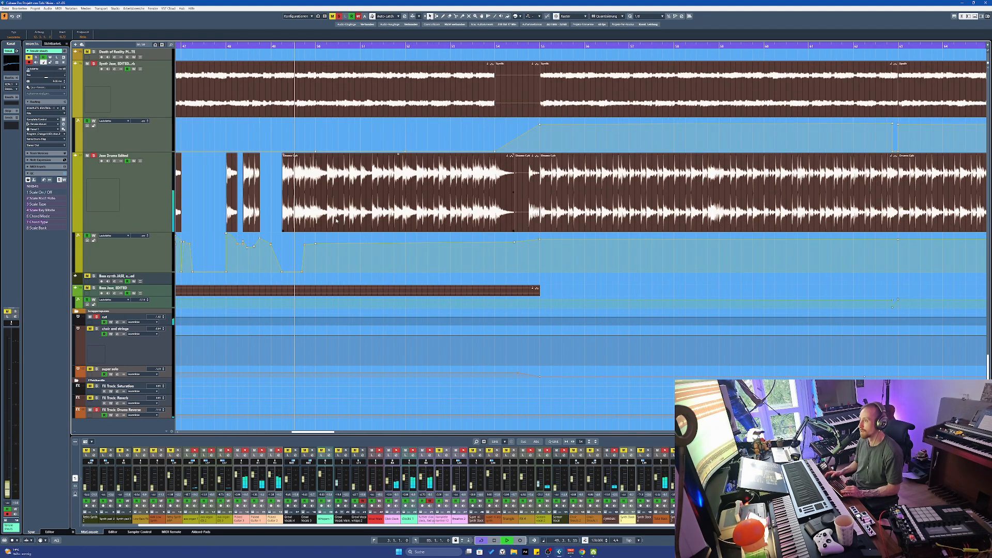
# Follow the soloed drum and synth audio clips during playback through the break and past bar 55
pyautogui.scroll(1, 510, 216)
pyautogui.scroll(3, 510, 216)
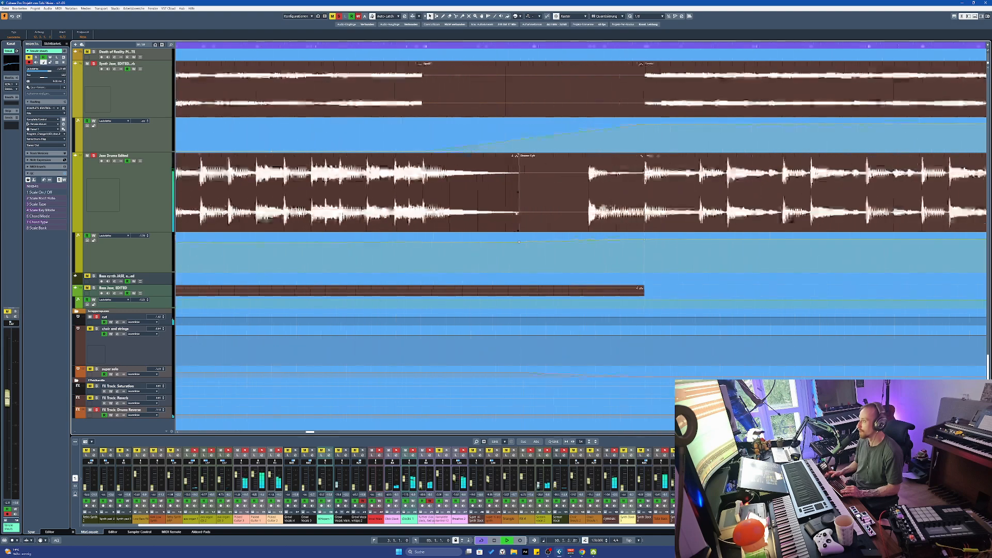
pyautogui.scroll(-6, 474, 219)
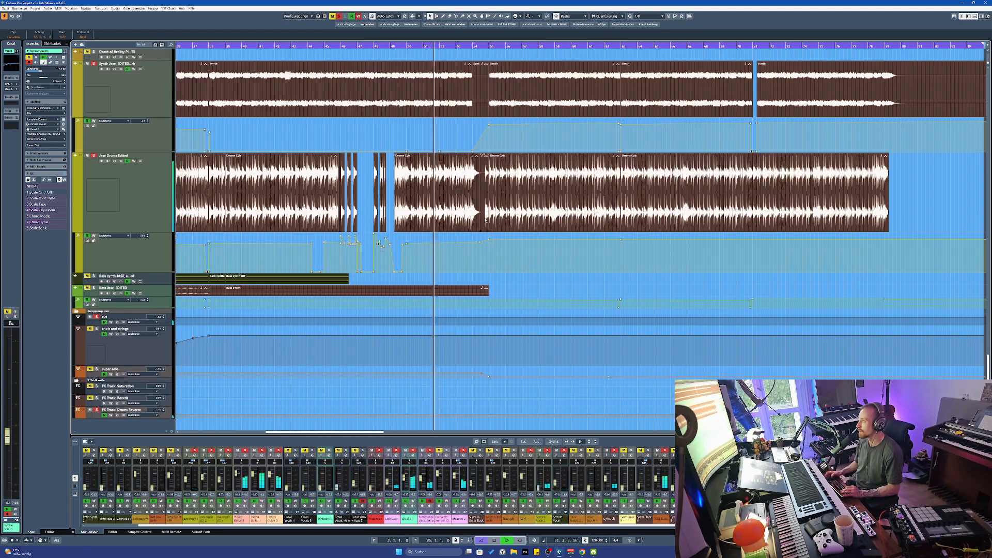
pyautogui.scroll(2, 475, 218)
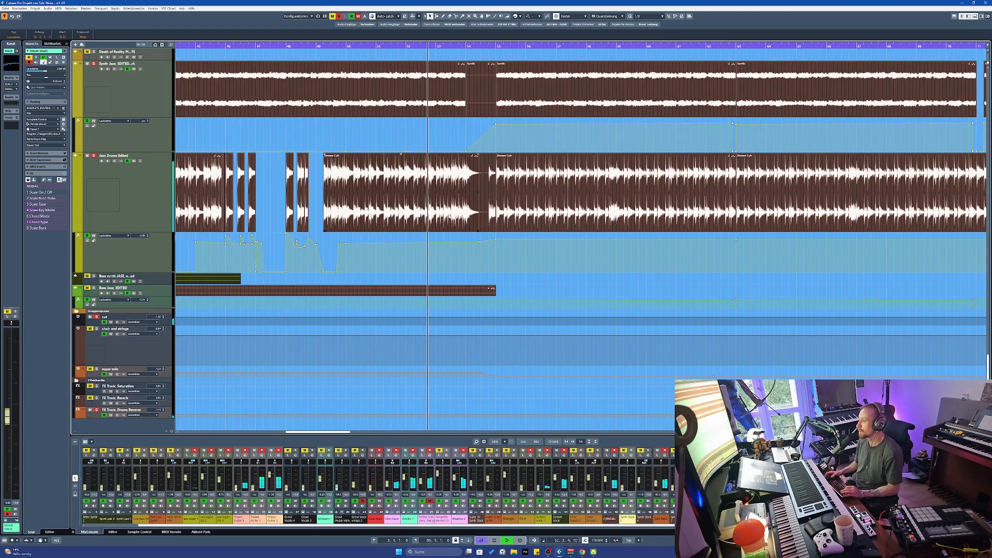
pyautogui.scroll(2, 476, 217)
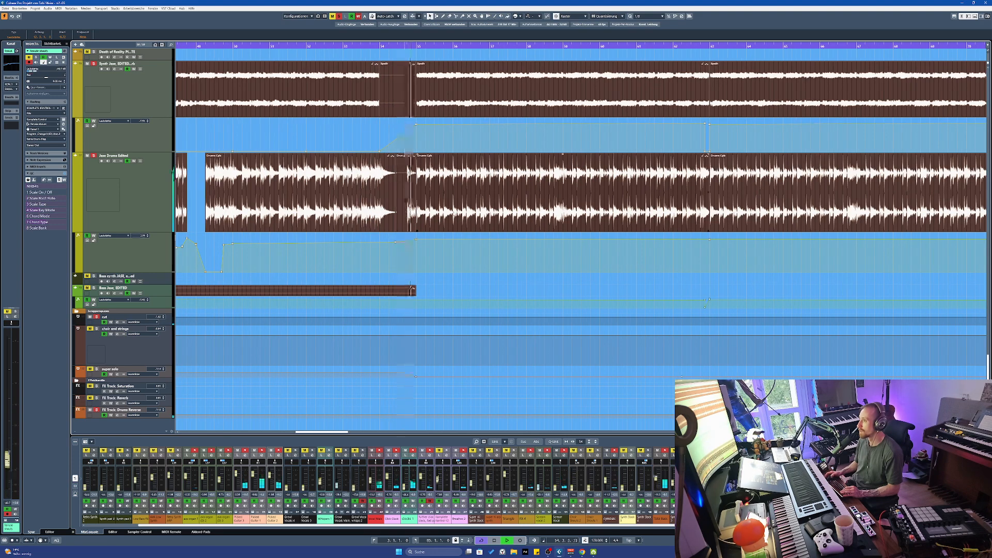
pyautogui.scroll(-2, 476, 217)
pyautogui.scroll(-2, 357, 220)
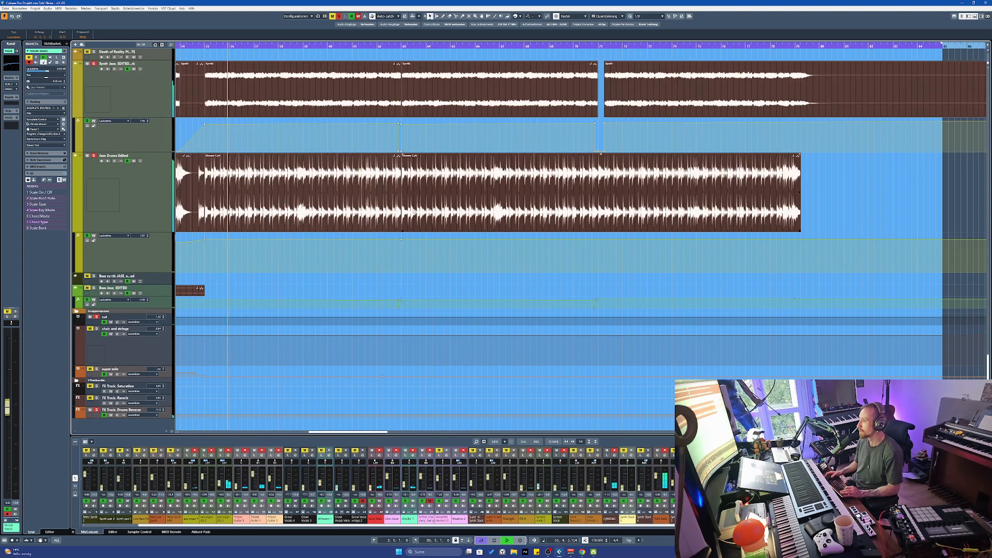
pyautogui.scroll(3, 357, 220)
pyautogui.scroll(-1, 356, 219)
pyautogui.scroll(1, 357, 220)
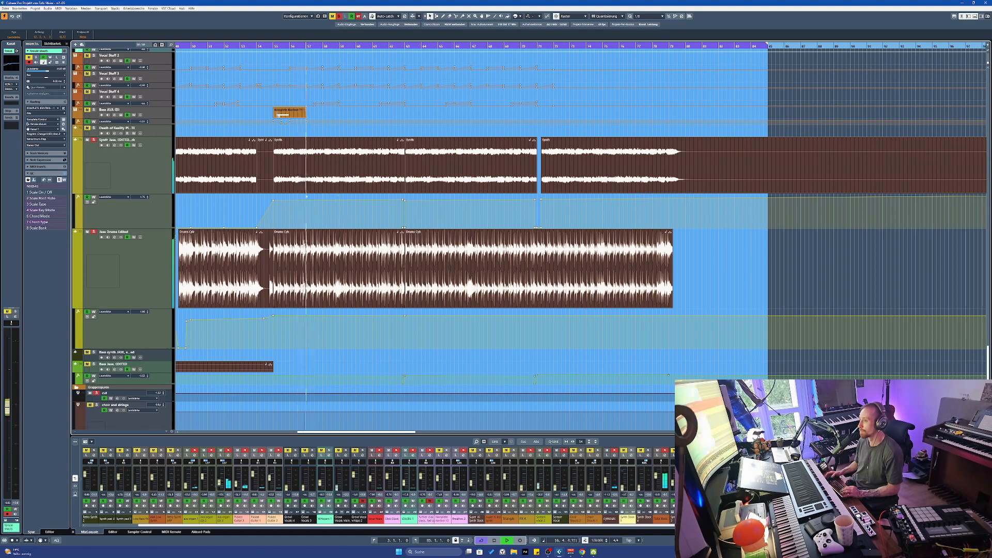
# Clear all solos and play the full mix from the start of the Synth clip at bar 55
pyautogui.click(299, 187)
pyautogui.press('space')
pyautogui.press('space')
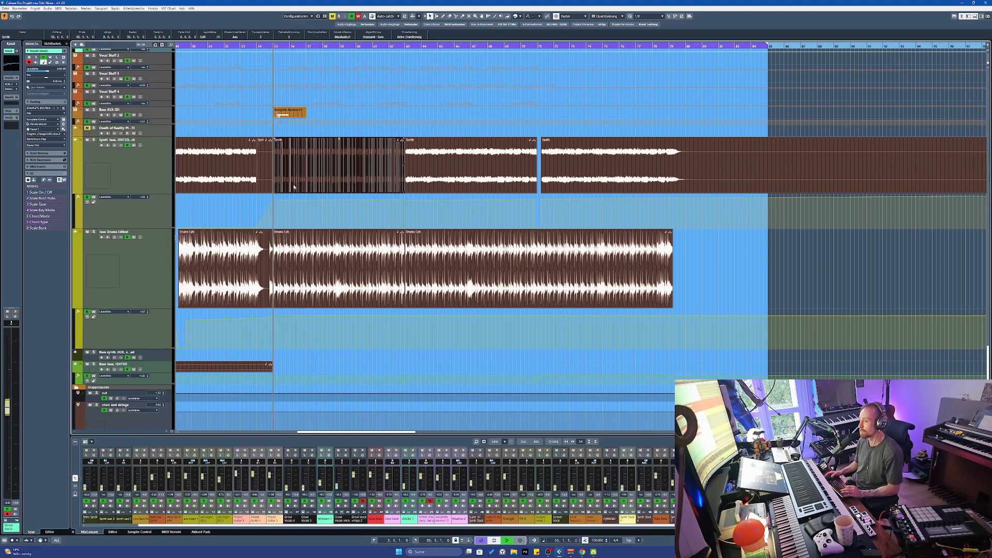
# Examine the tracks up to Signature Sound 1 while the full mix plays, and stop playback
pyautogui.scroll(3, 289, 194)
pyautogui.scroll(3, 288, 197)
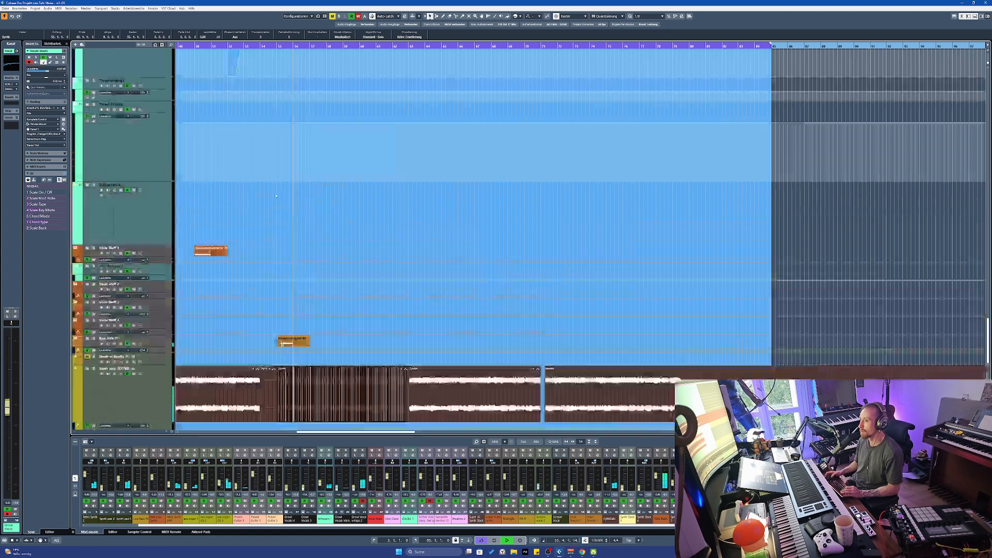
pyautogui.scroll(9, 294, 247)
pyautogui.scroll(-1, 294, 247)
pyautogui.scroll(15, 295, 247)
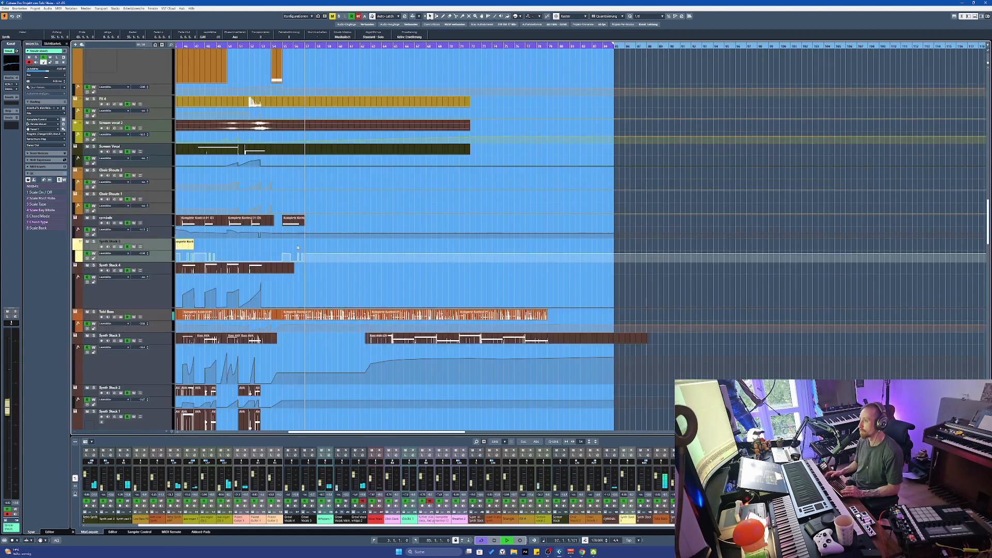
pyautogui.scroll(6, 470, 212)
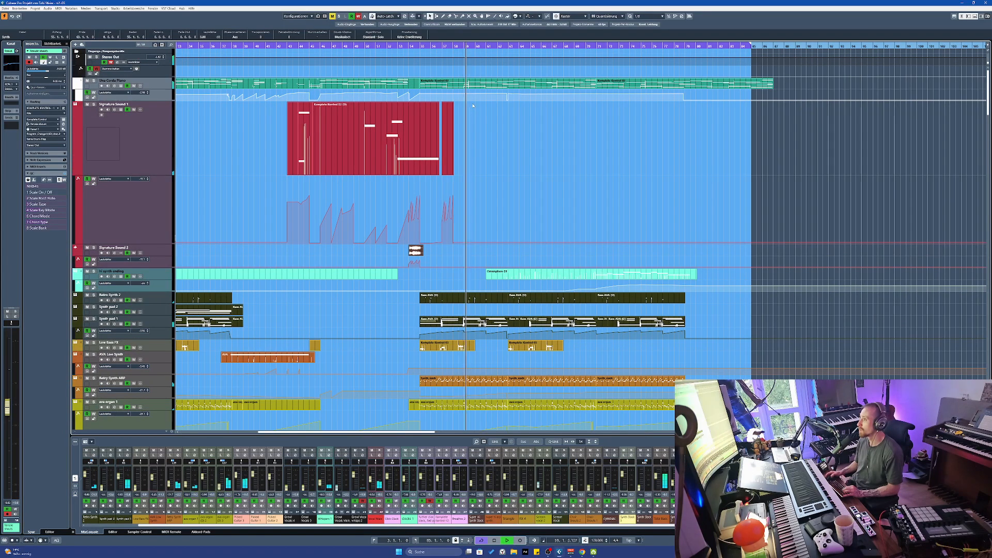
pyautogui.press('space')
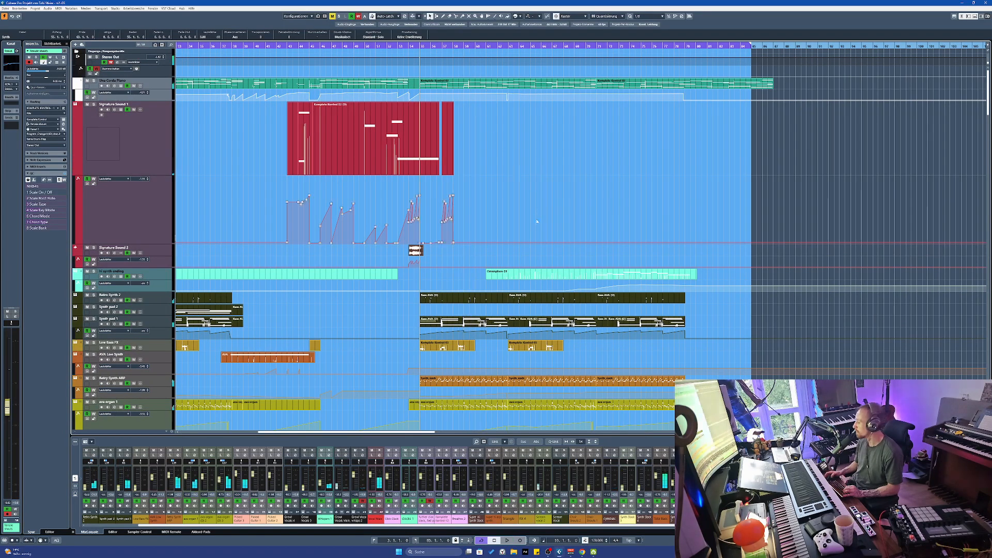
# Raise the Signature Sound 1 volume automation into a short peak just after bar 55
pyautogui.click(568, 273)
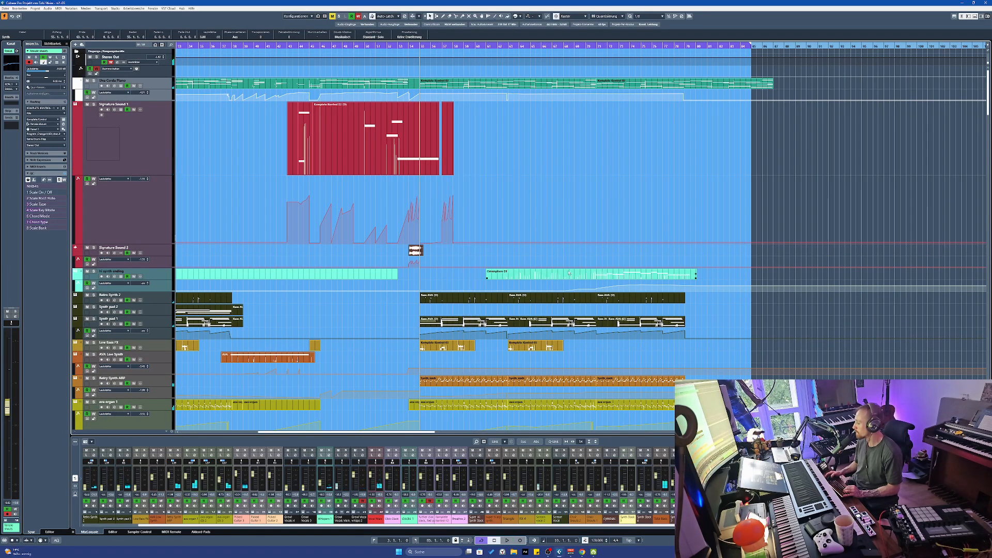
pyautogui.click(569, 264)
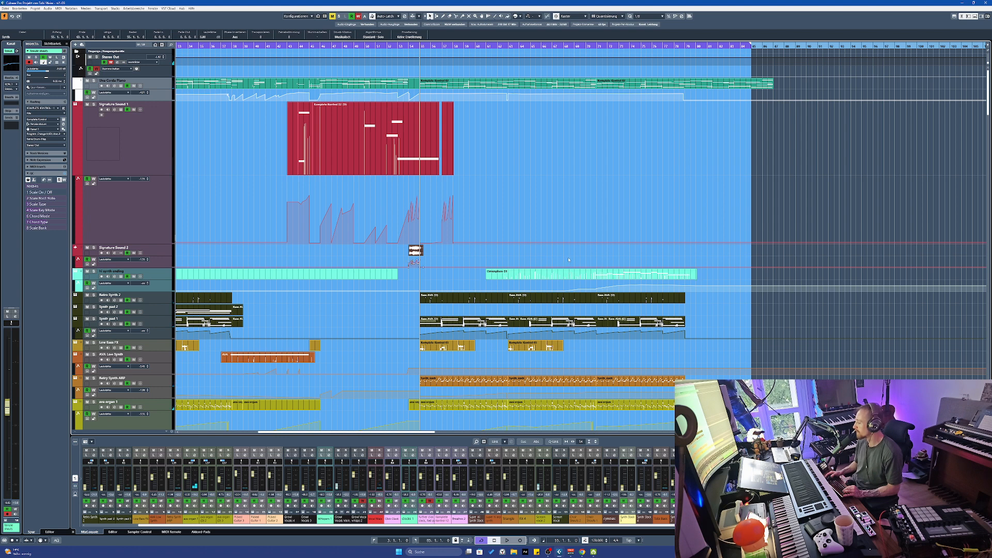
pyautogui.click(550, 234)
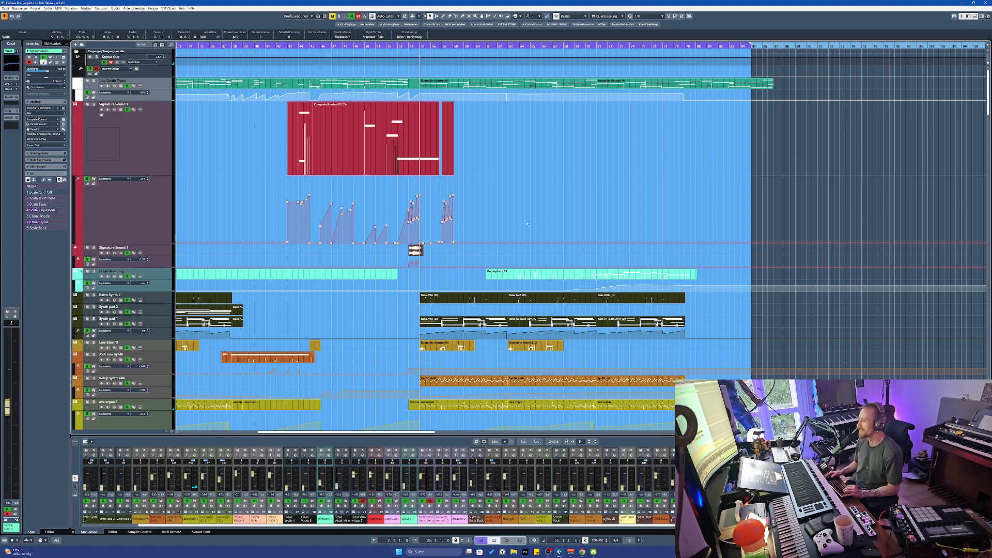
pyautogui.press('h')
pyautogui.press('h')
pyautogui.moveTo(352, 243); pyautogui.dragTo(356, 196)
pyautogui.press('h')
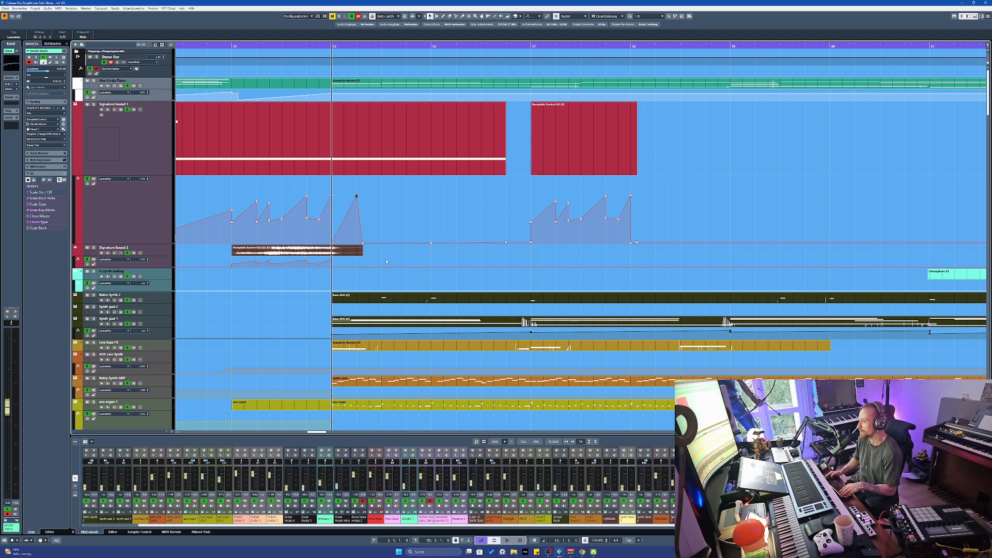
# Select the Retro Synth 2 track and show the synth, organ and guitar tracks from bar 55 onward
pyautogui.press('g')
pyautogui.press('g')
pyautogui.press('g')
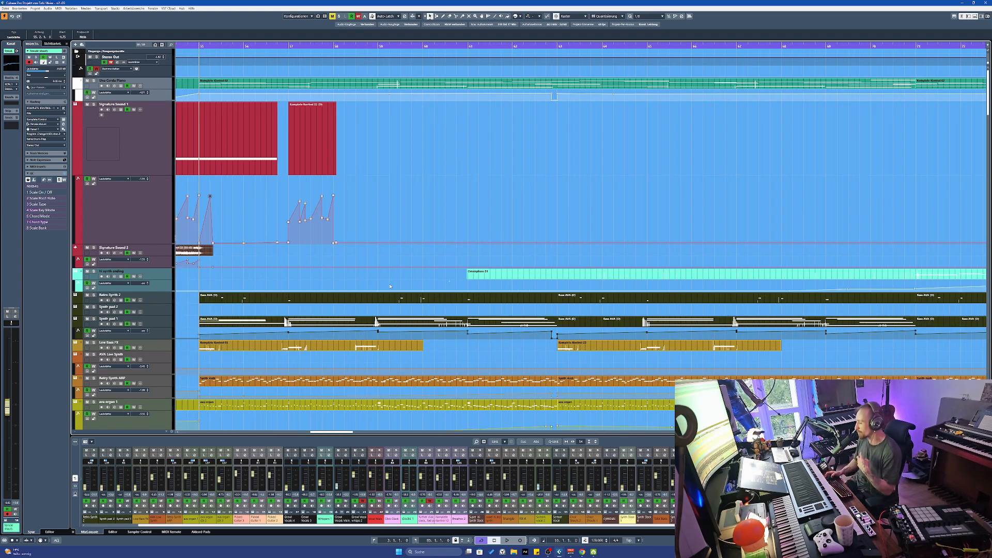
pyautogui.click(161, 302)
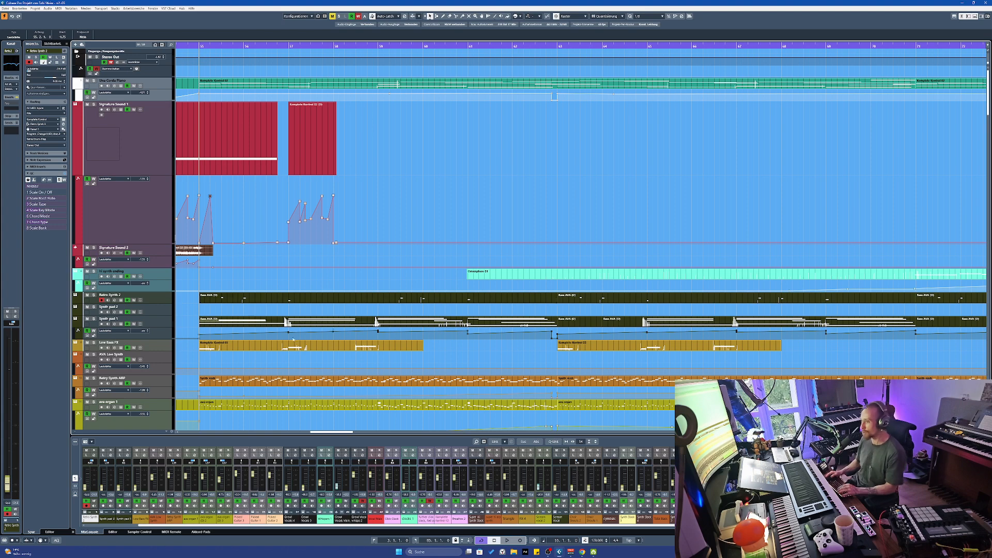
pyautogui.scroll(-5, 293, 339)
pyautogui.press('g')
pyautogui.scroll(-5, 259, 262)
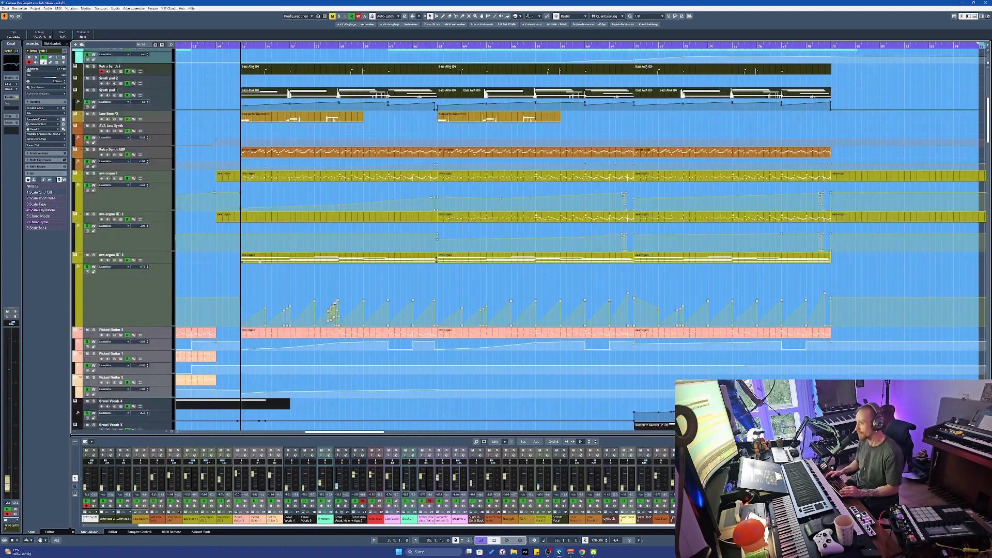
# Examine the whole arrangement from the synth and organ tracks down to the vocal tracks
pyautogui.press('g')
pyautogui.press('g')
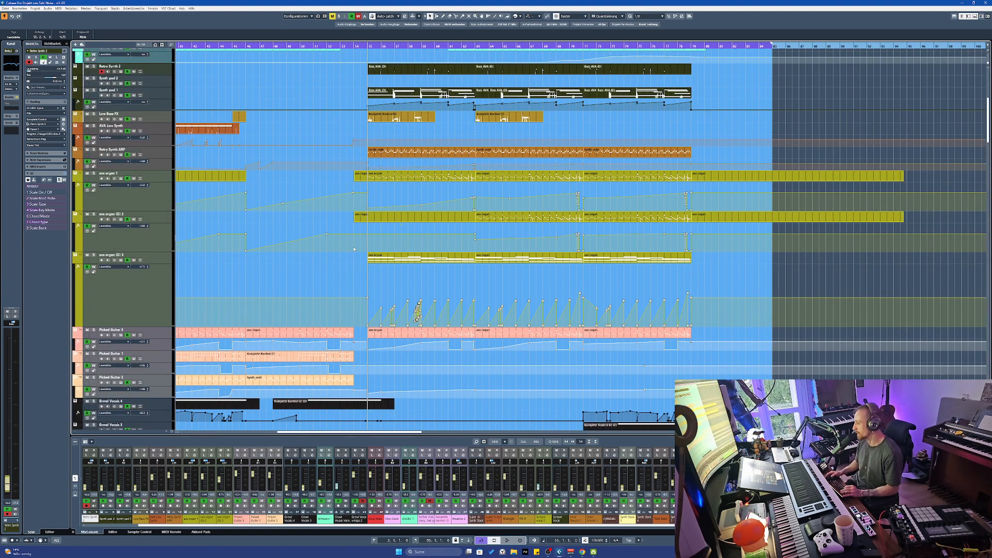
pyautogui.press('g')
pyautogui.press('g')
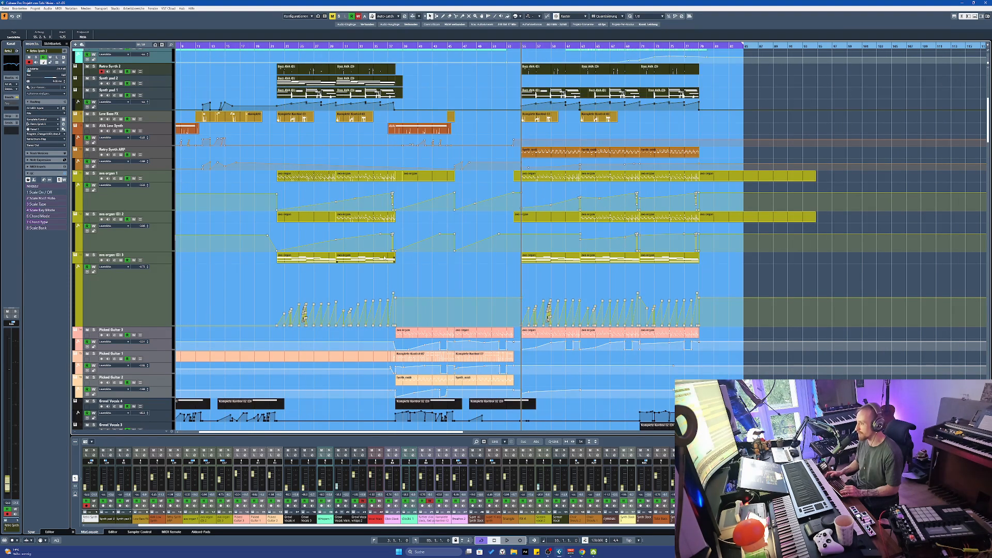
pyautogui.scroll(-3, 462, 258)
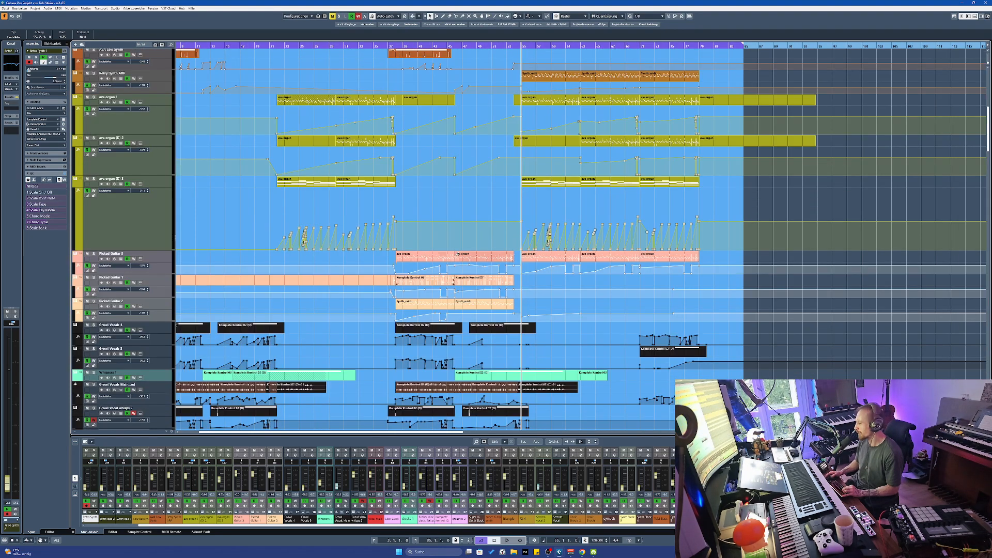
pyautogui.press('super')
pyautogui.moveTo(584, 552)
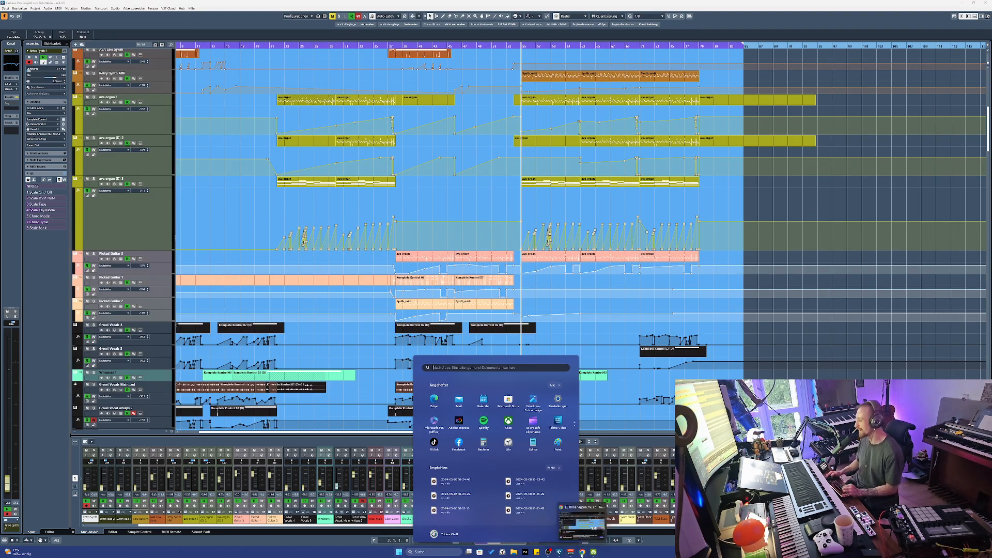
pyautogui.press('super')
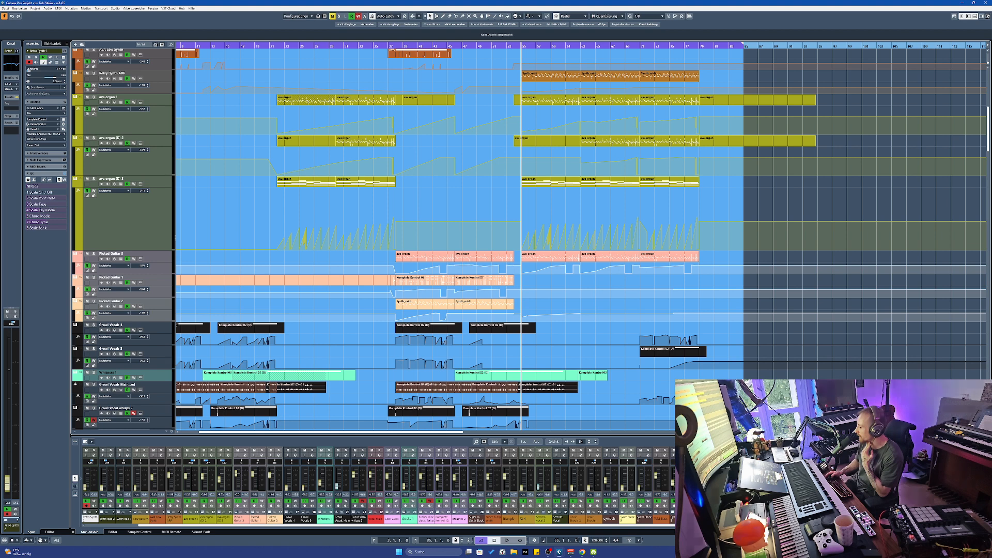
# Select the Whispers 1 clip, then the mid-song clip on the Vocals 4 track, and place the playhead at its start
pyautogui.click(494, 378)
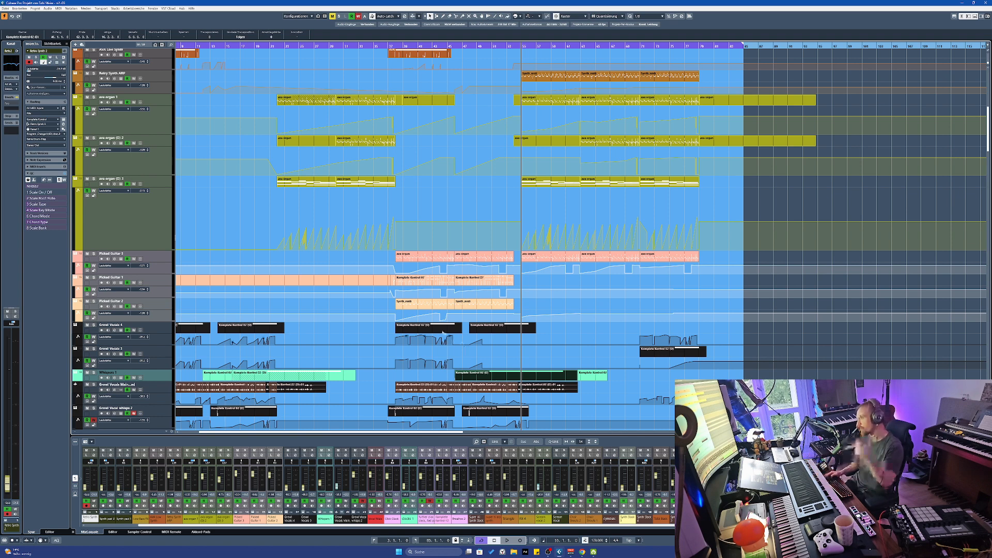
pyautogui.click(440, 329)
pyautogui.press('l')
pyautogui.press('g')
pyautogui.scroll(-2, 440, 329)
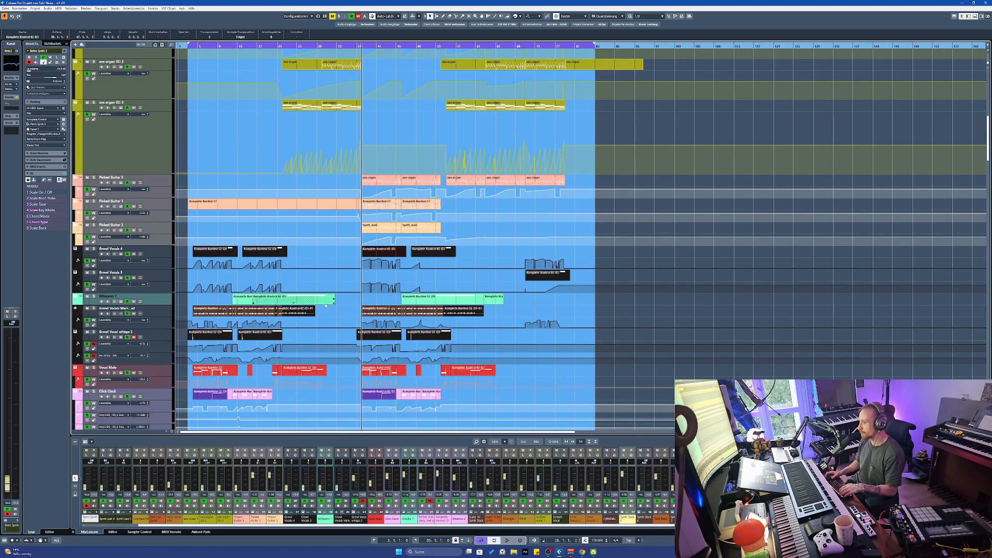
pyautogui.press('h')
pyautogui.scroll(6, 325, 306)
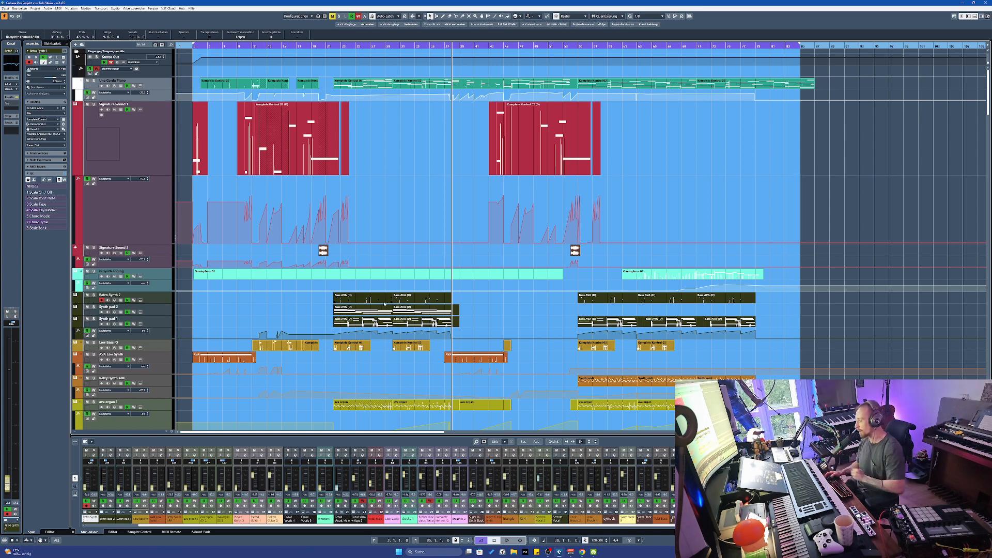
# Select the Synth pad 2 clip at bar 22 and place the playhead at its start
pyautogui.click(355, 310)
pyautogui.press('l')
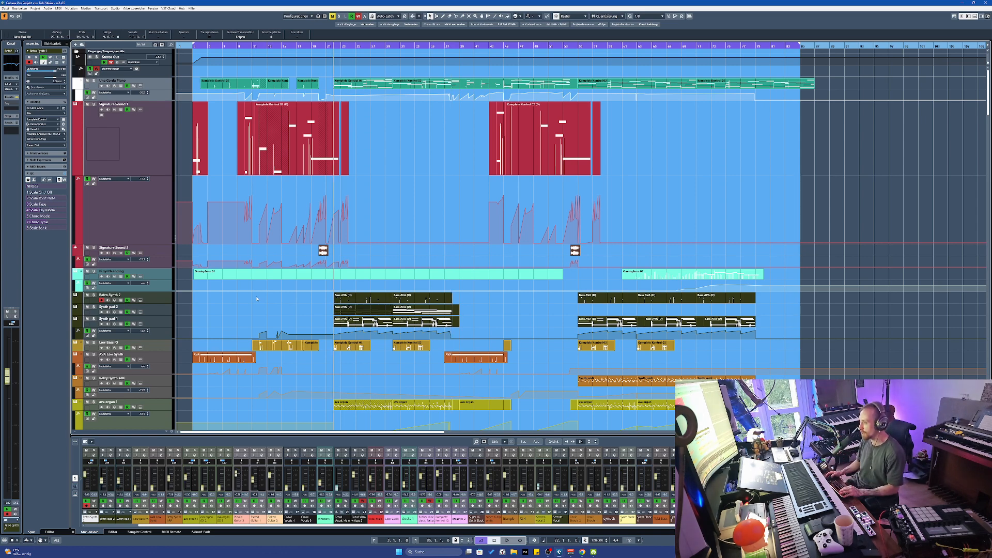
pyautogui.press('g')
pyautogui.press('g')
pyautogui.press('h')
pyautogui.press('h')
pyautogui.press('h')
pyautogui.hscroll(-3, 305, 303)
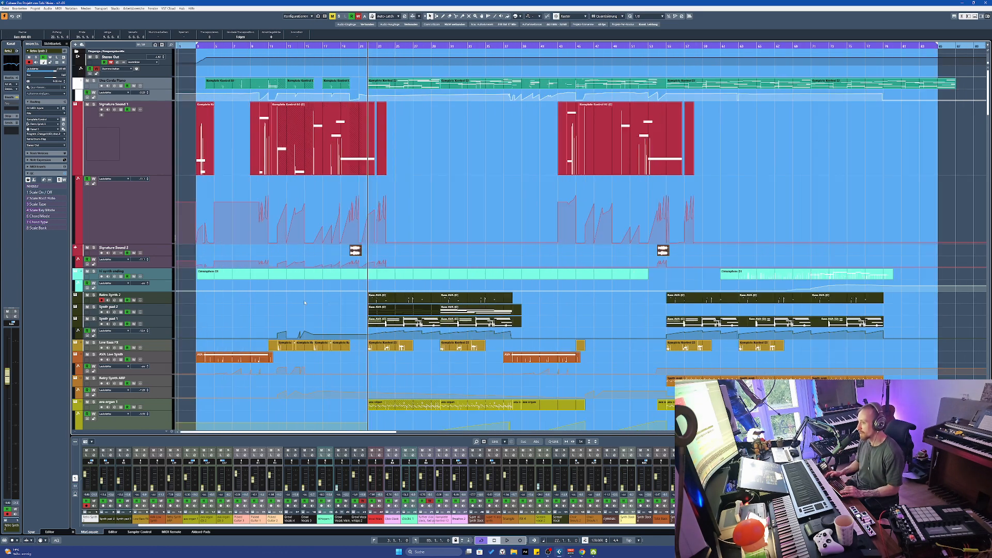
# Place the playhead at the start of the Signature Sound 2 clip at bar 20, show that passage enlarged, and clear the selection
pyautogui.click(356, 251)
pyautogui.press('h')
pyautogui.press('h')
pyautogui.press('l')
pyautogui.press('h')
pyautogui.press('h')
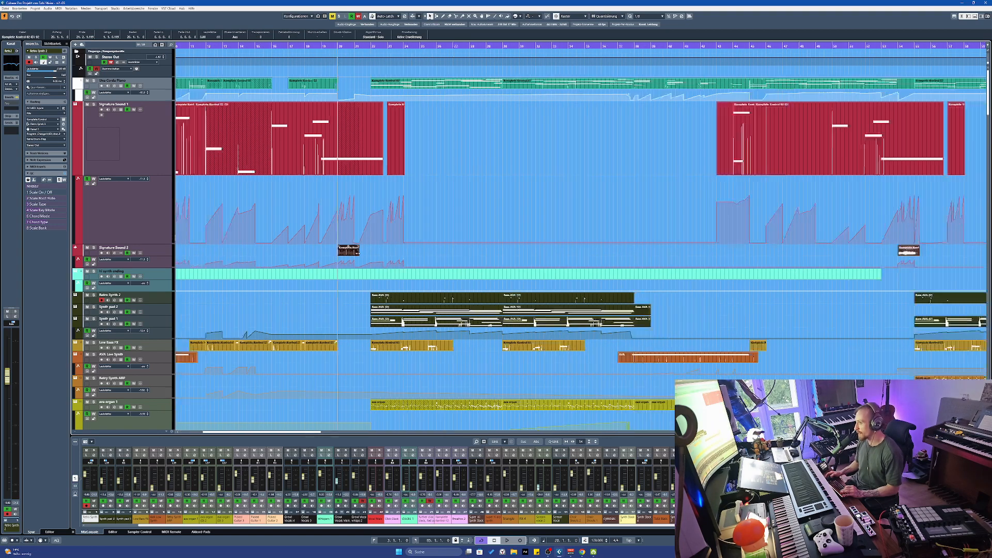
pyautogui.click(326, 263)
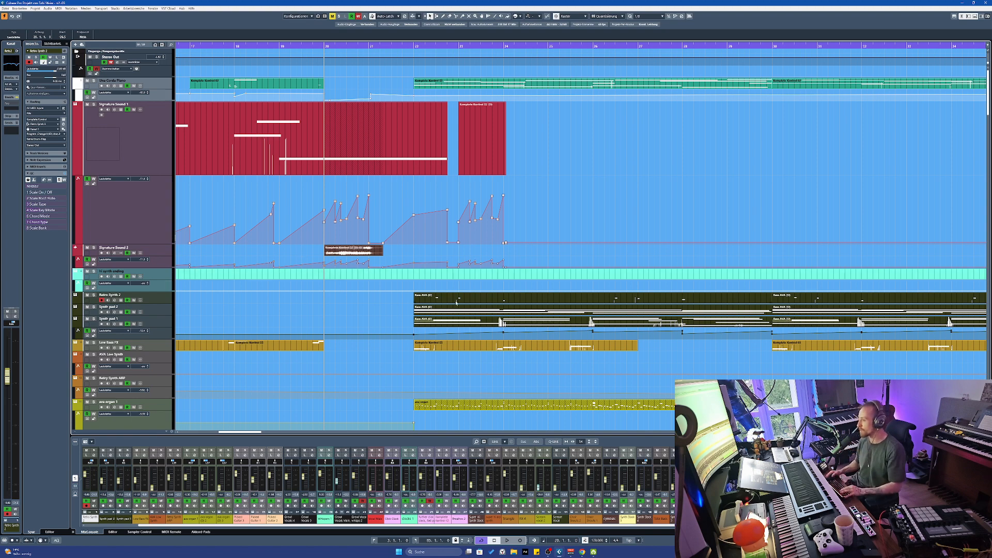
# Open a file explorer window, search the computer for "gilded", and open the GildedShadows_OST PDF
pyautogui.press('super+e')
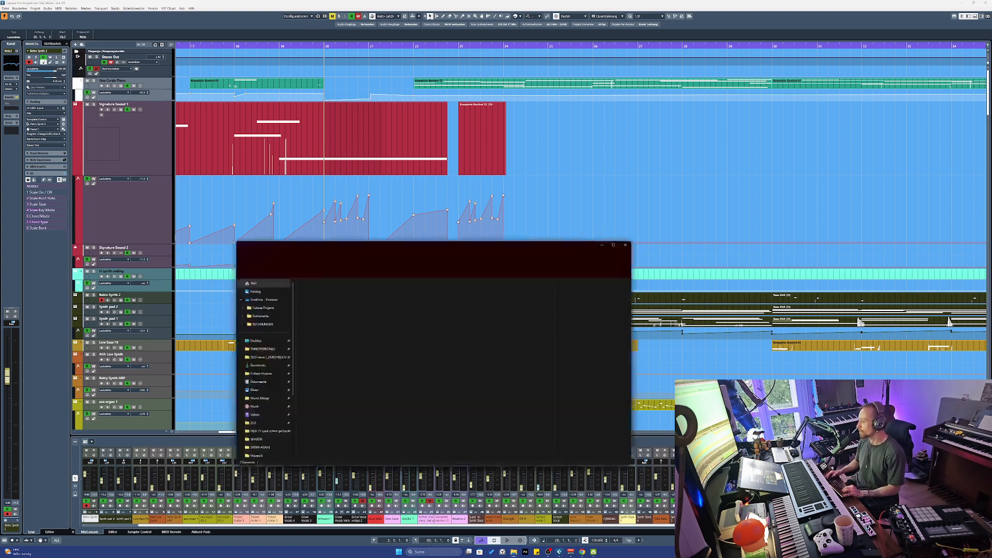
pyautogui.click(450, 549)
pyautogui.write('gilded')
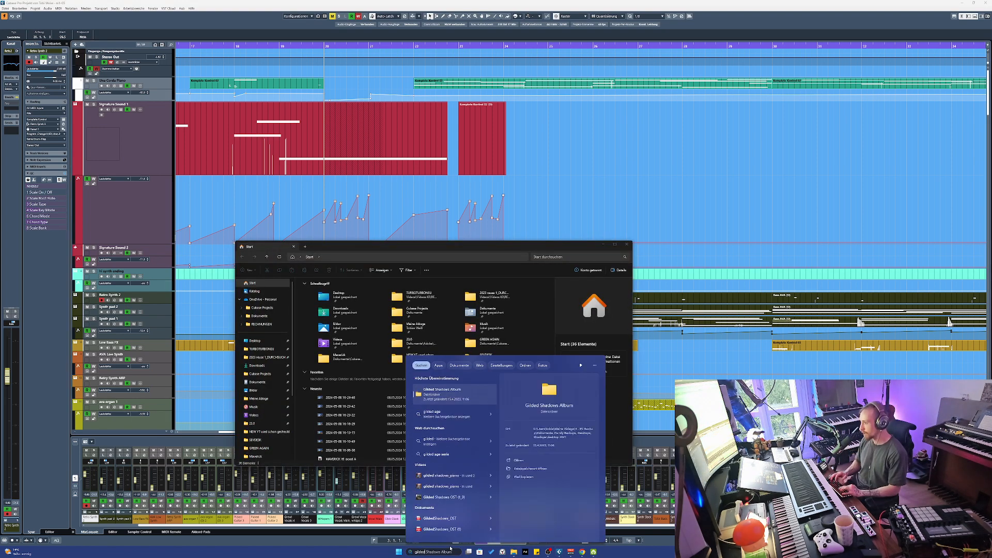
pyautogui.press('Return')
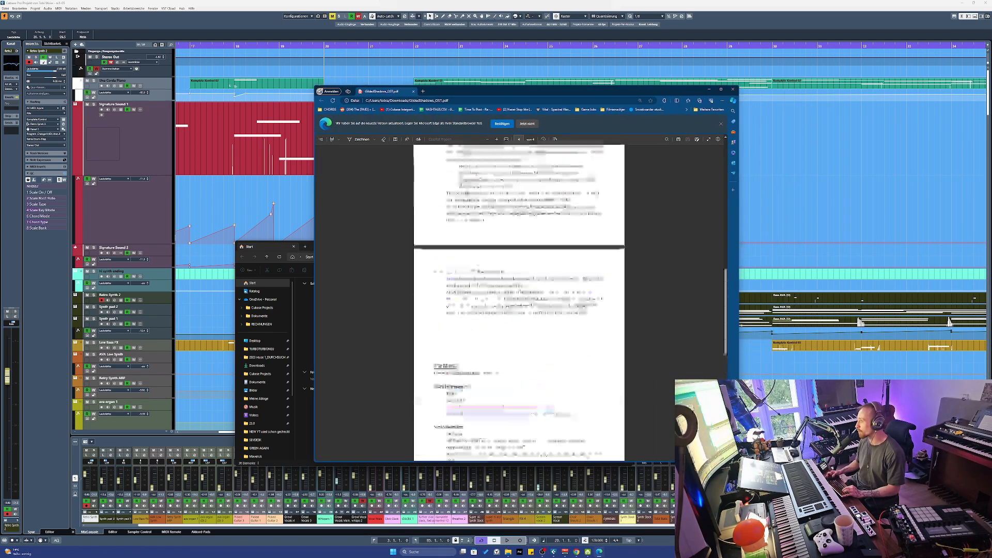
# Read the Preface and Themes sections of the PDF, briefly highlighting the text from the Themes introduction into the Tension Theme
pyautogui.scroll(10, 498, 276)
pyautogui.scroll(5, 499, 275)
pyautogui.scroll(-7, 499, 276)
pyautogui.scroll(4, 499, 275)
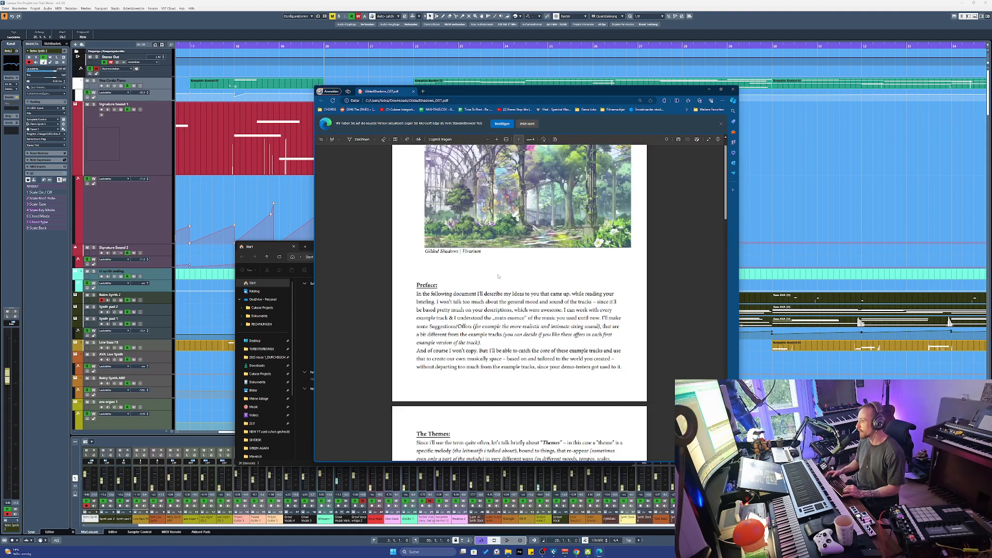
pyautogui.scroll(3, 499, 276)
pyautogui.scroll(-3, 498, 276)
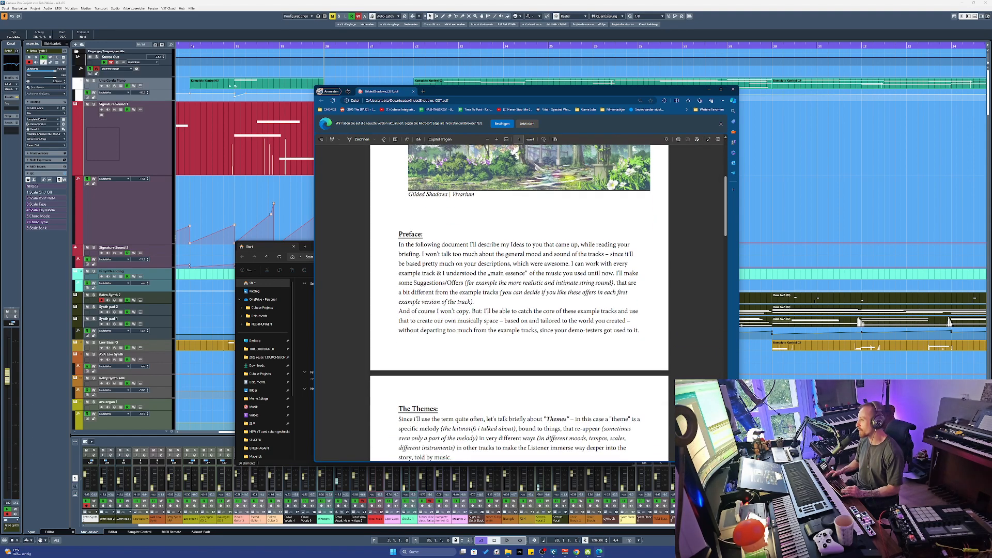
pyautogui.scroll(-5, 463, 272)
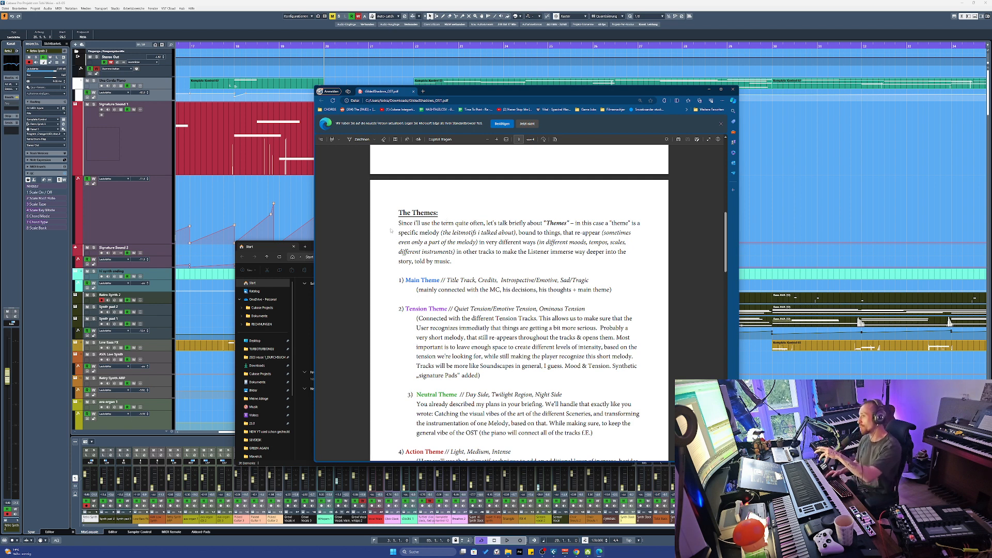
pyautogui.moveTo(398, 223); pyautogui.dragTo(577, 327)
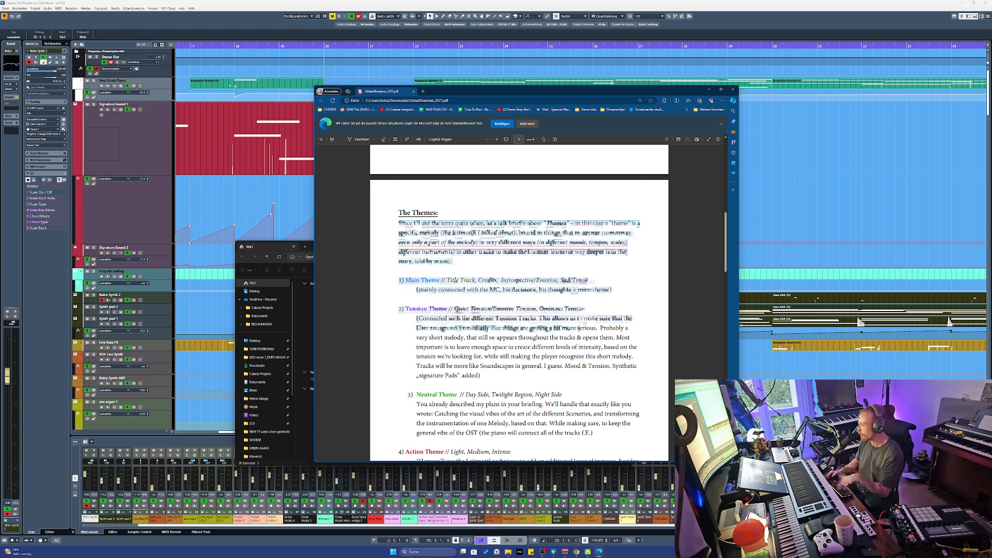
pyautogui.click(509, 320)
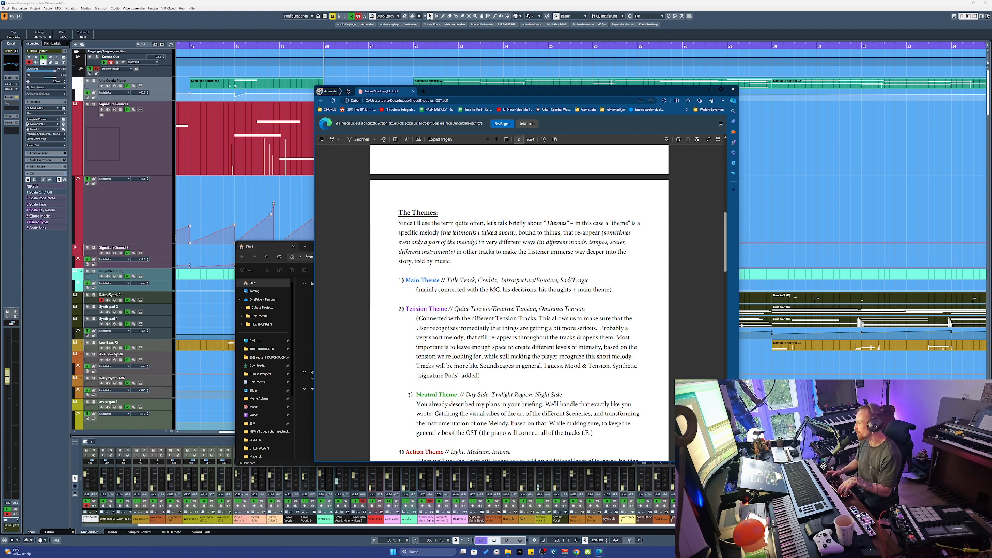
# Return to the Preface on the first page and briefly highlight its heading and first paragraph
pyautogui.scroll(10, 490, 321)
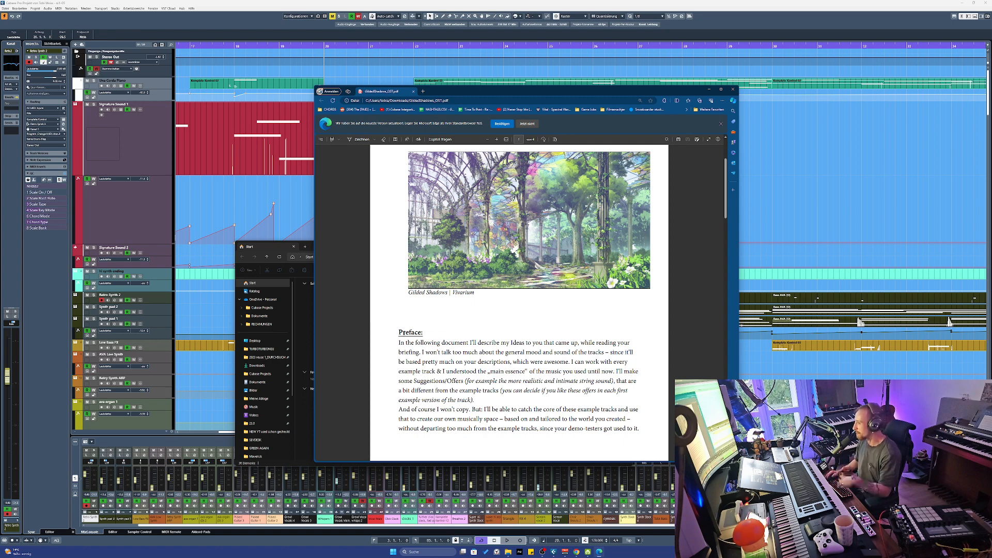
pyautogui.moveTo(398, 333); pyautogui.dragTo(491, 402)
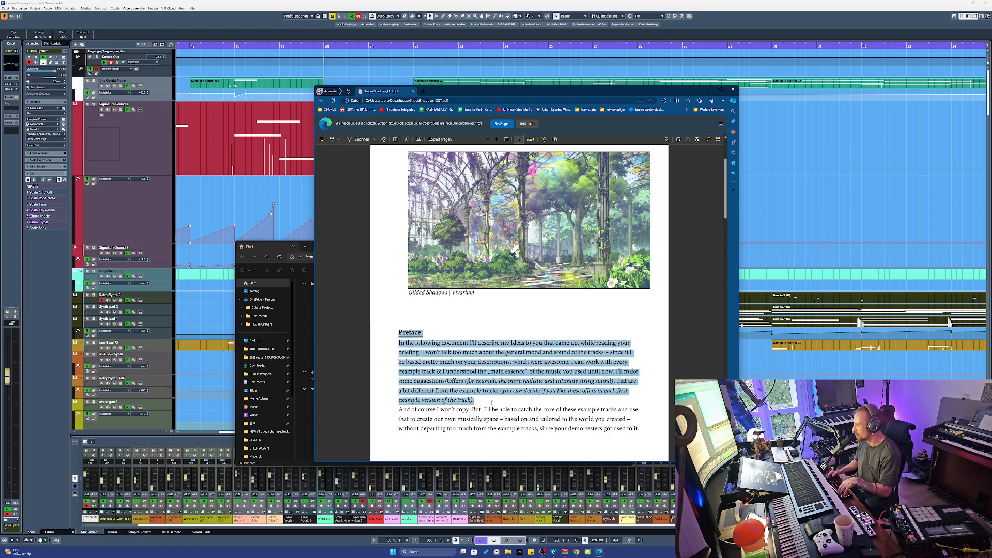
pyautogui.click(486, 402)
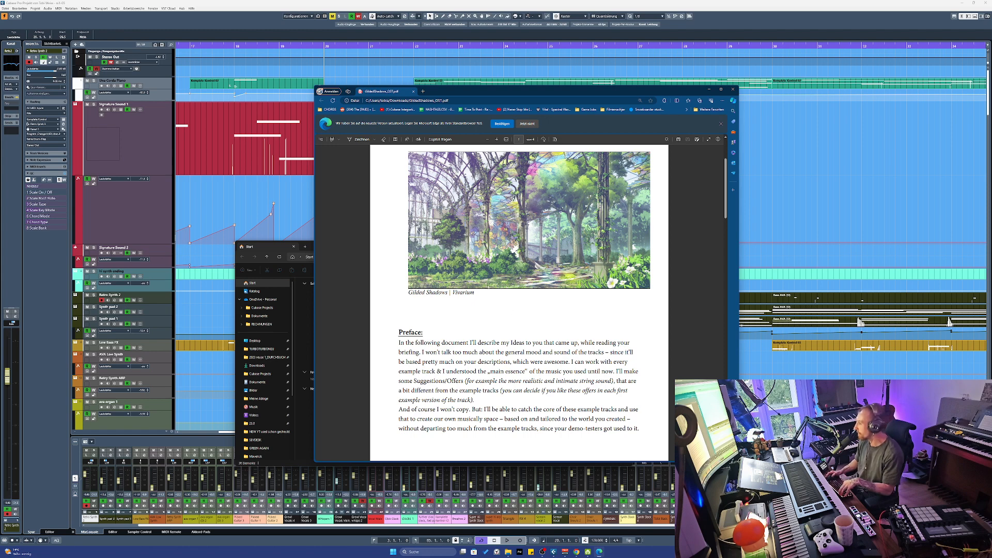
# Highlight the "Gilded Shadows - Official Soundtrack" title on the first page
pyautogui.scroll(2, 519, 300)
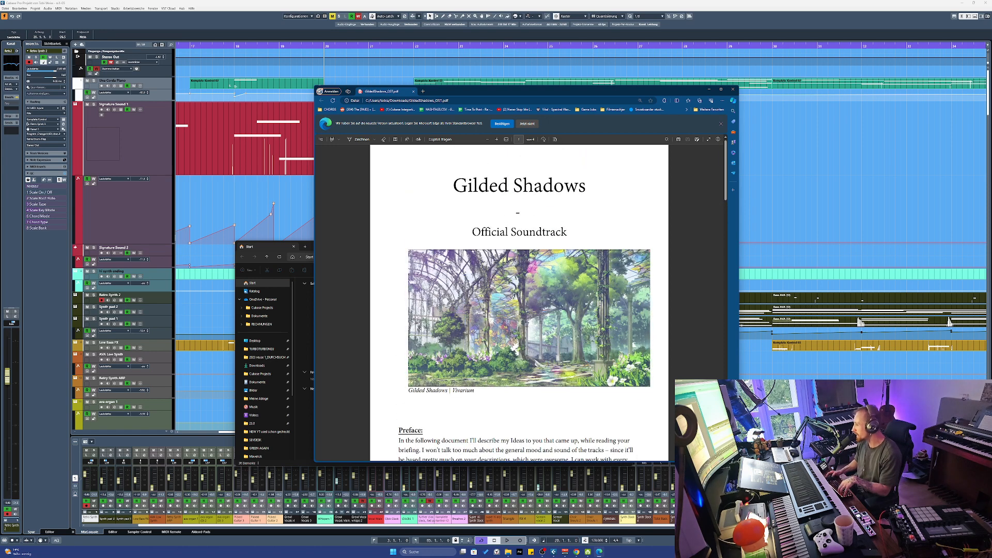
pyautogui.scroll(-2, 519, 300)
pyautogui.scroll(2, 519, 299)
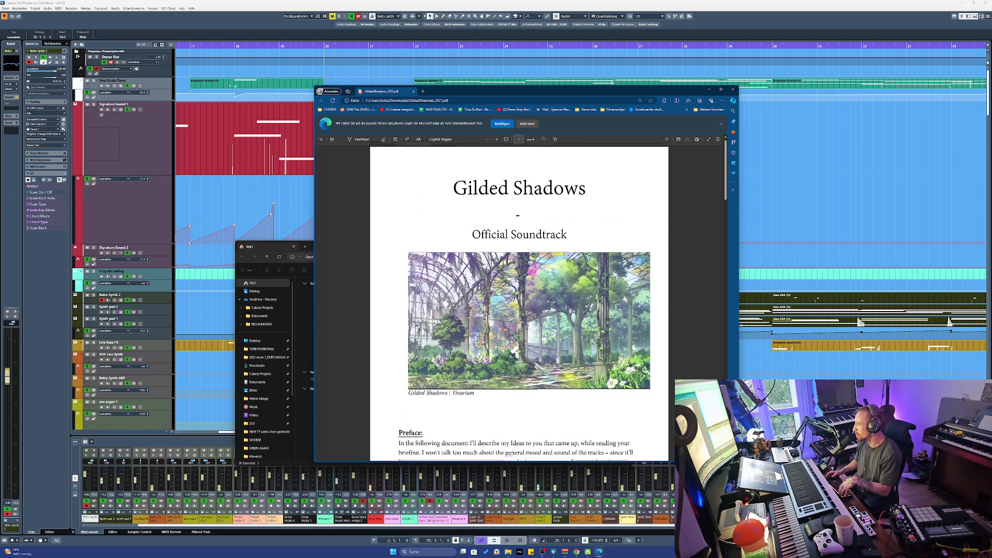
pyautogui.moveTo(452, 187); pyautogui.dragTo(588, 233)
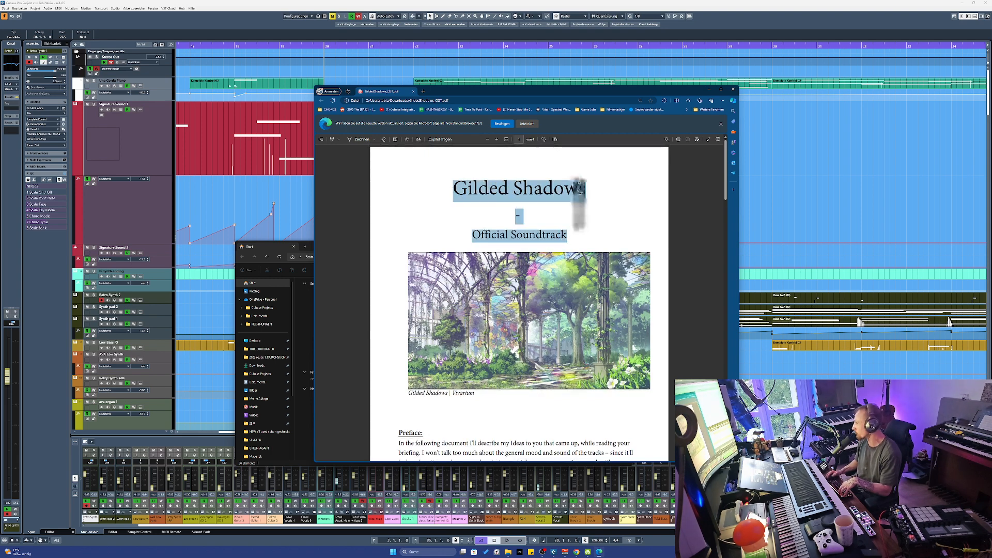
pyautogui.click(568, 235)
pyautogui.moveTo(568, 236)
pyautogui.mouseDown()
pyautogui.moveTo(454, 187)
pyautogui.moveTo(490, 192)
pyautogui.moveTo(573, 237)
pyautogui.mouseUp()
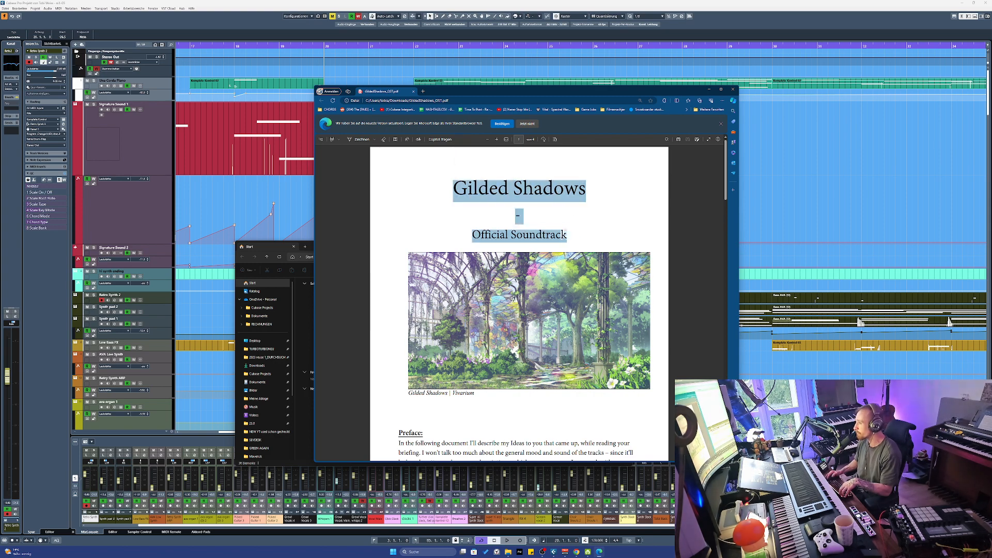
# Read from the Preface through the themes to the instrumentation overview, highlighting the Action Theme's italic reminder about the melody
pyautogui.scroll(-3, 563, 236)
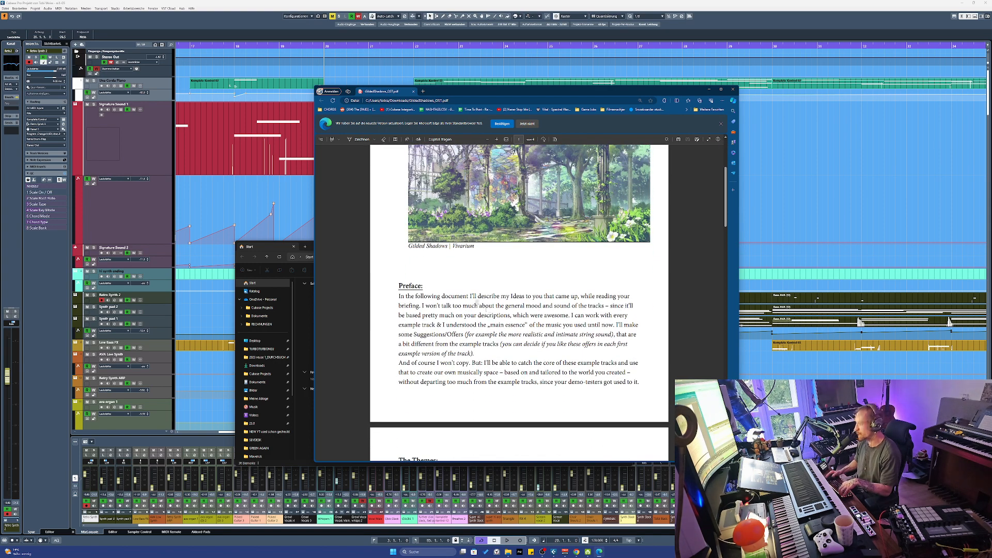
pyautogui.scroll(-1, 478, 308)
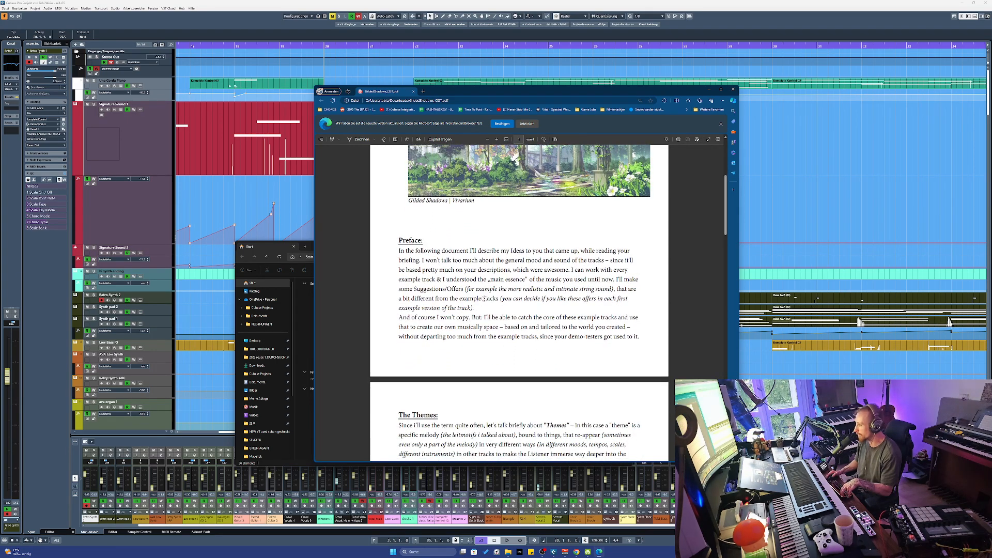
pyautogui.scroll(-1, 484, 299)
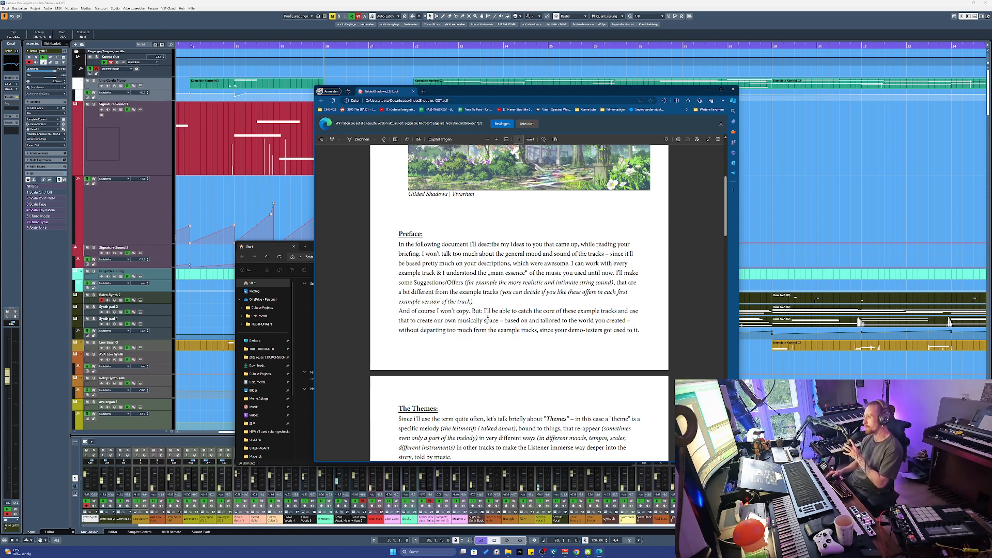
pyautogui.scroll(-10, 520, 302)
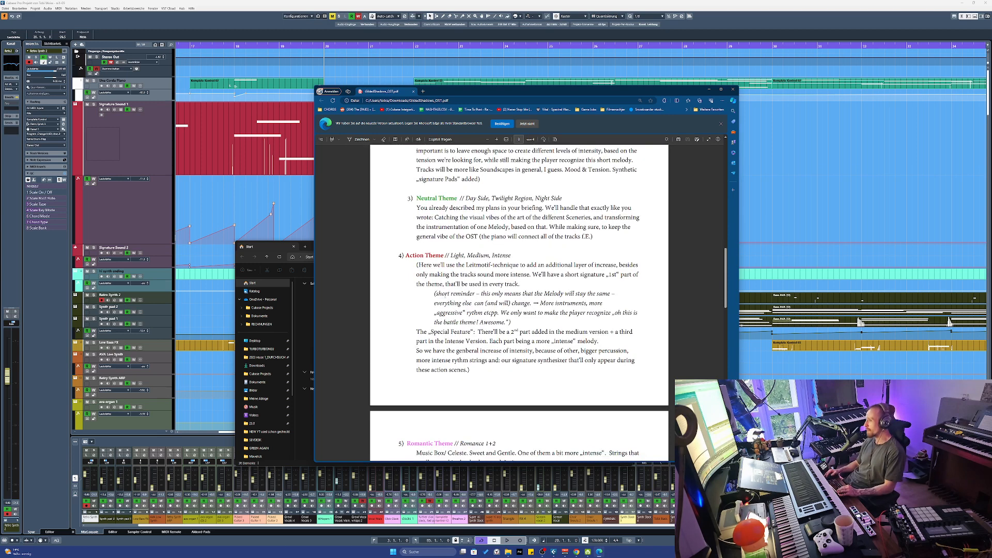
pyautogui.moveTo(434, 294); pyautogui.dragTo(515, 323)
pyautogui.click(513, 322)
pyautogui.moveTo(434, 292); pyautogui.dragTo(511, 322)
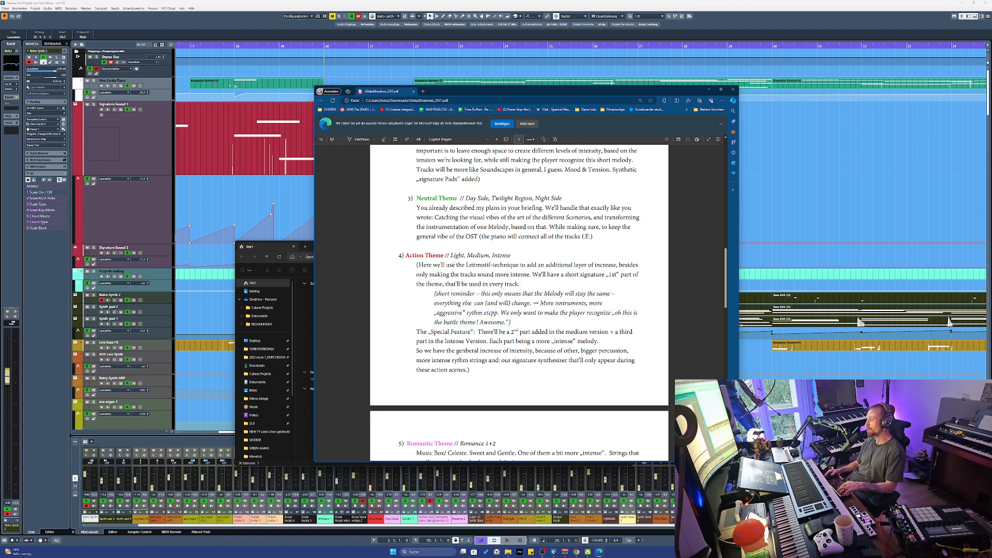
pyautogui.scroll(-10, 493, 310)
# Search the computer for "green" and launch Green Again Demo
pyautogui.press('super')
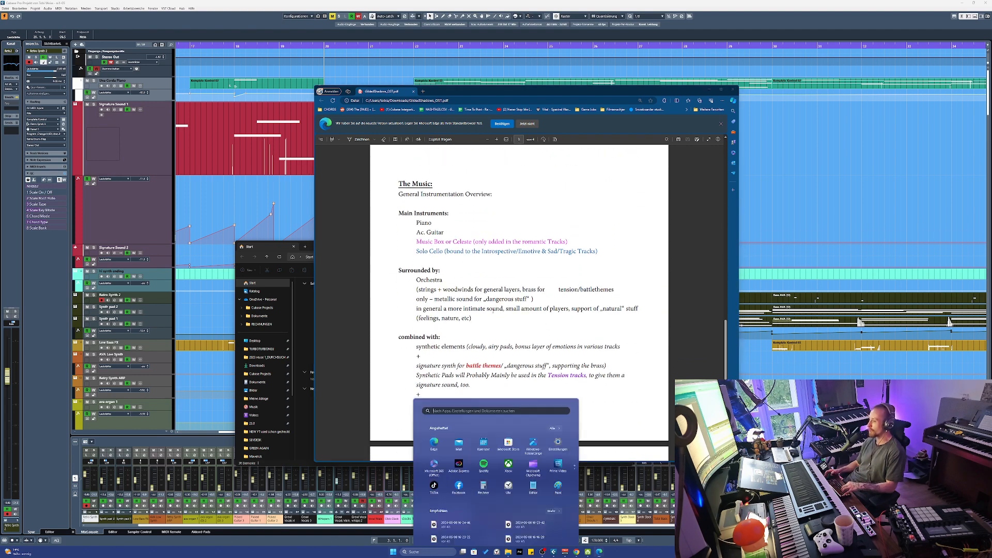
pyautogui.write('green')
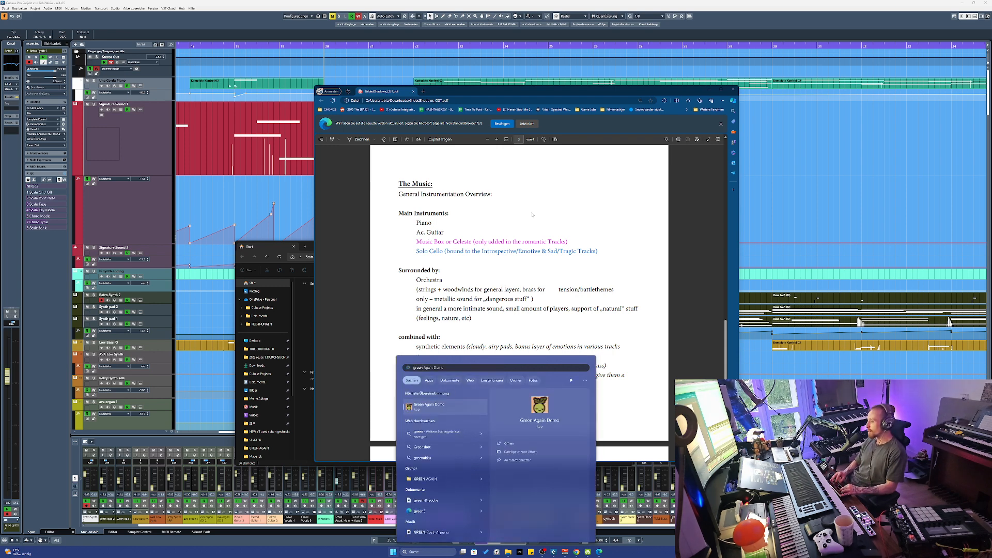
pyautogui.press('Return')
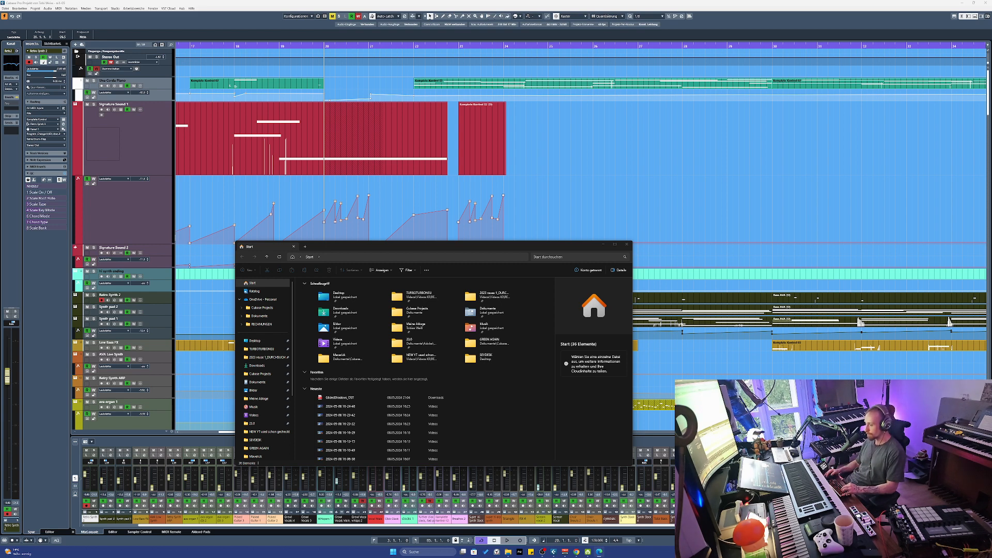
# Switch to Google Chrome, bring up the "GREEN - concept" document and enlarge the browser window to show more of it
pyautogui.press('super')
pyautogui.write('chrome')
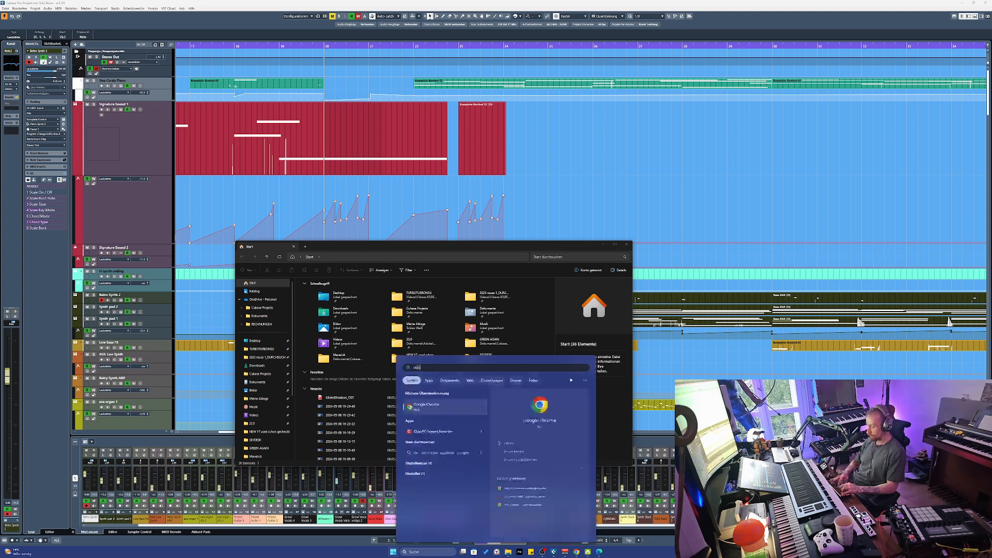
pyautogui.press('Return')
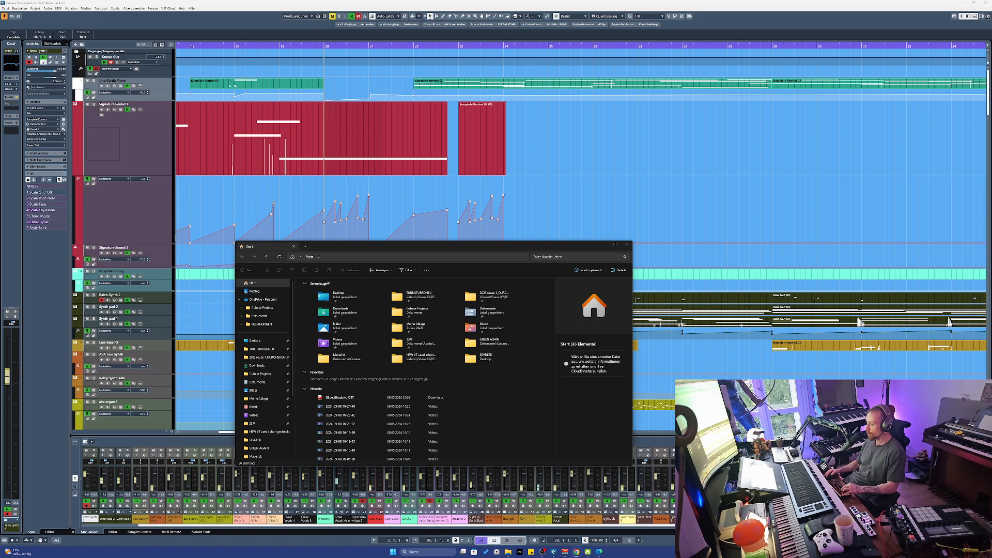
pyautogui.scroll(-2, 590, 247)
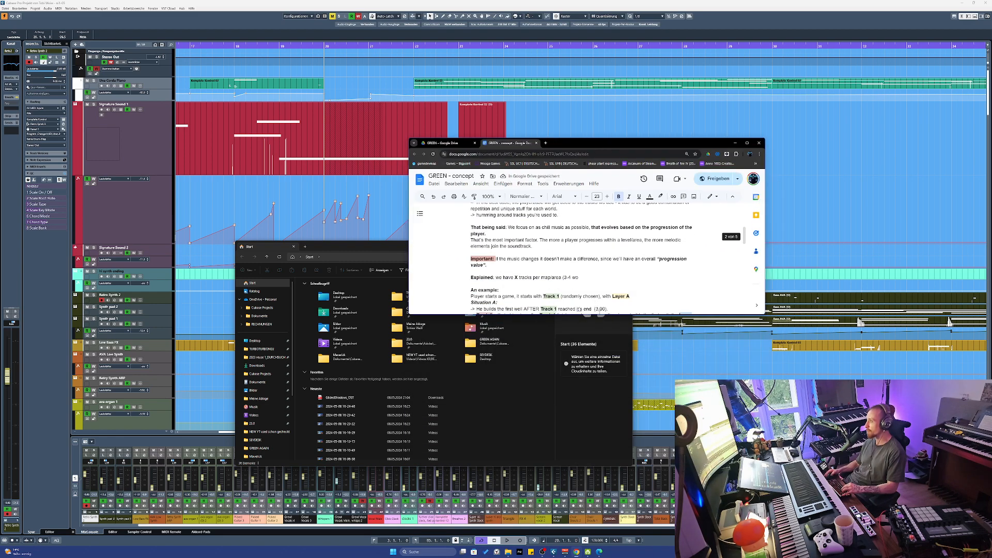
pyautogui.scroll(-3, 590, 248)
pyautogui.click(589, 270)
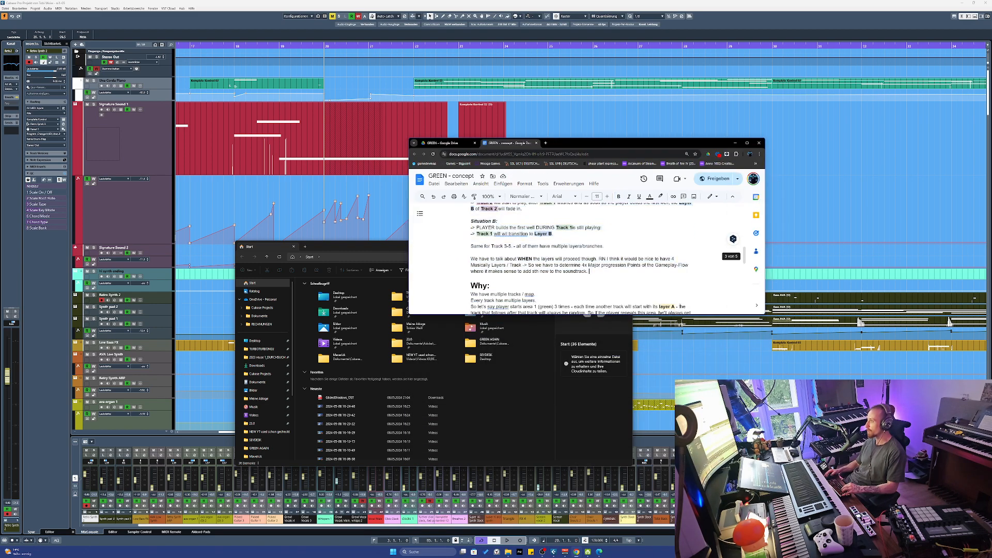
pyautogui.moveTo(700, 314); pyautogui.dragTo(700, 449)
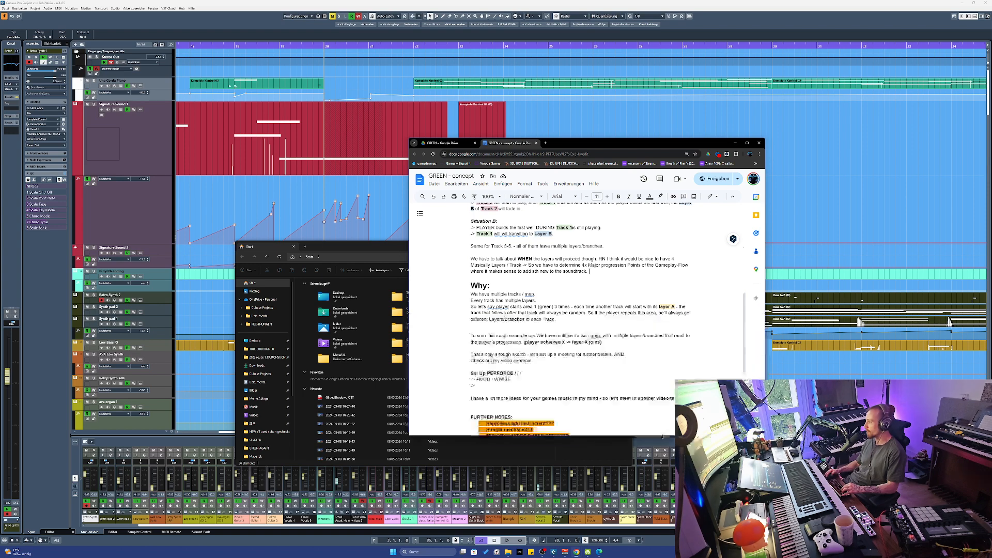
# Skim the GREEN concept from the Preface/Main Concept through the Track and Layer example to the further notes
pyautogui.scroll(4, 566, 295)
pyautogui.scroll(3, 567, 295)
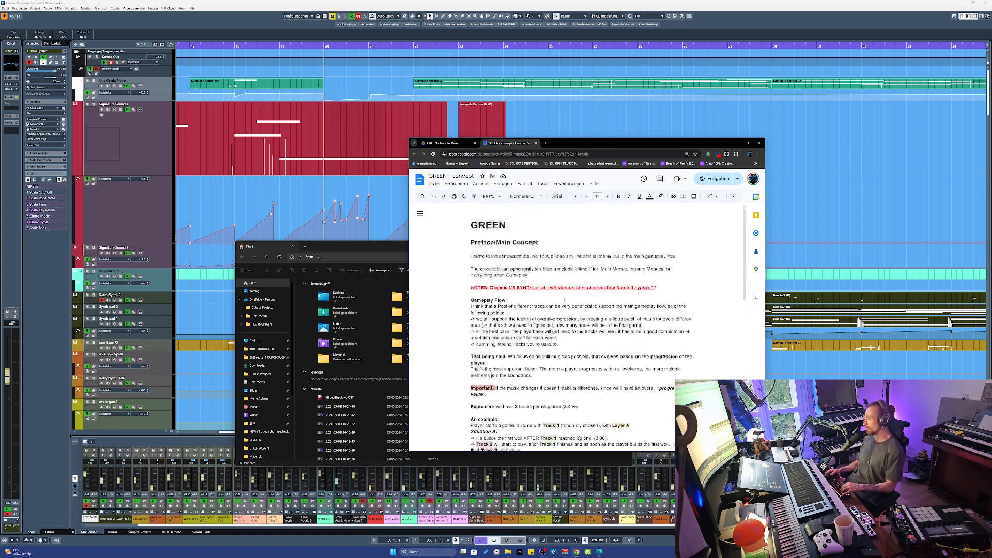
pyautogui.scroll(-5, 580, 299)
pyautogui.scroll(-5, 580, 299)
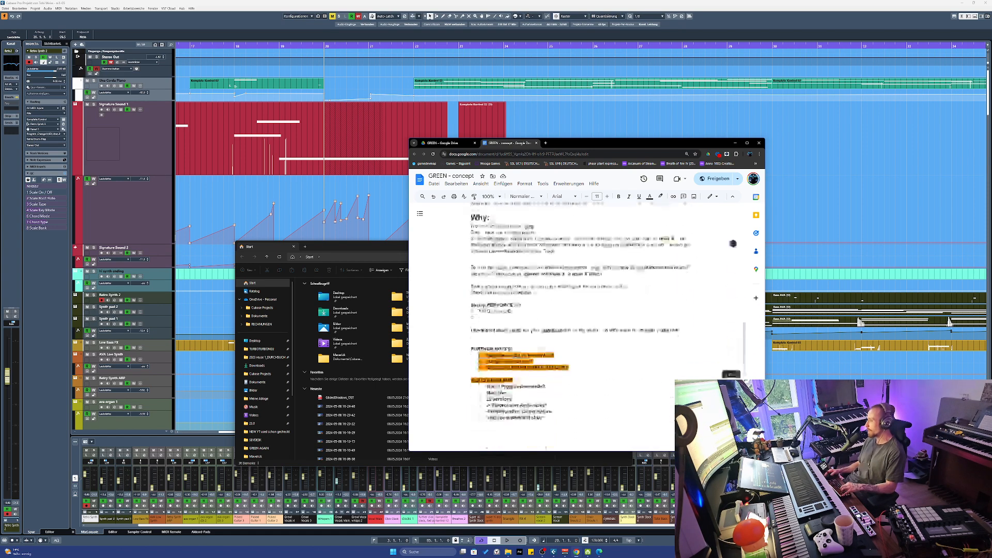
pyautogui.scroll(3, 580, 299)
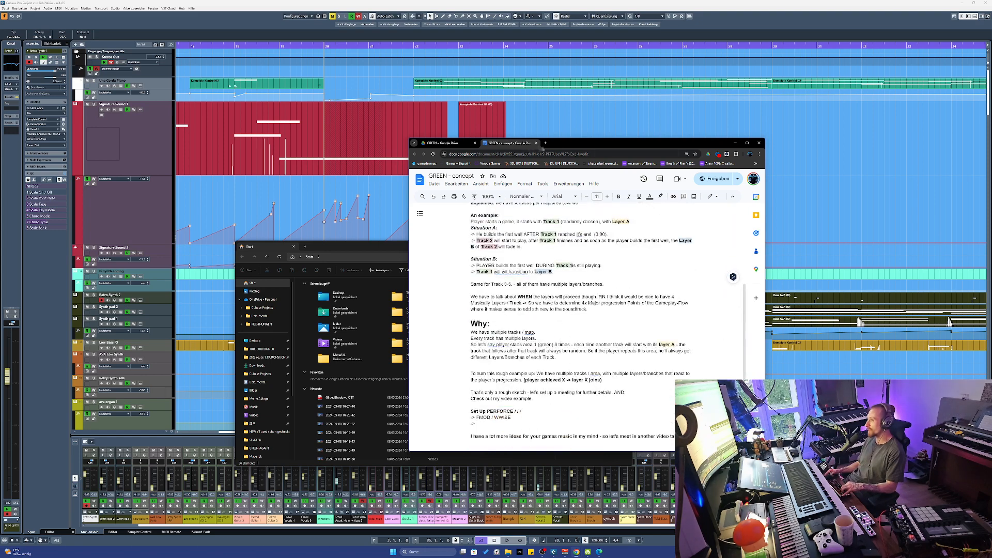
# Open the MAVERICK folder in Google Drive and enter its OST subfolder
pyautogui.click(544, 154)
pyautogui.write('maveri')
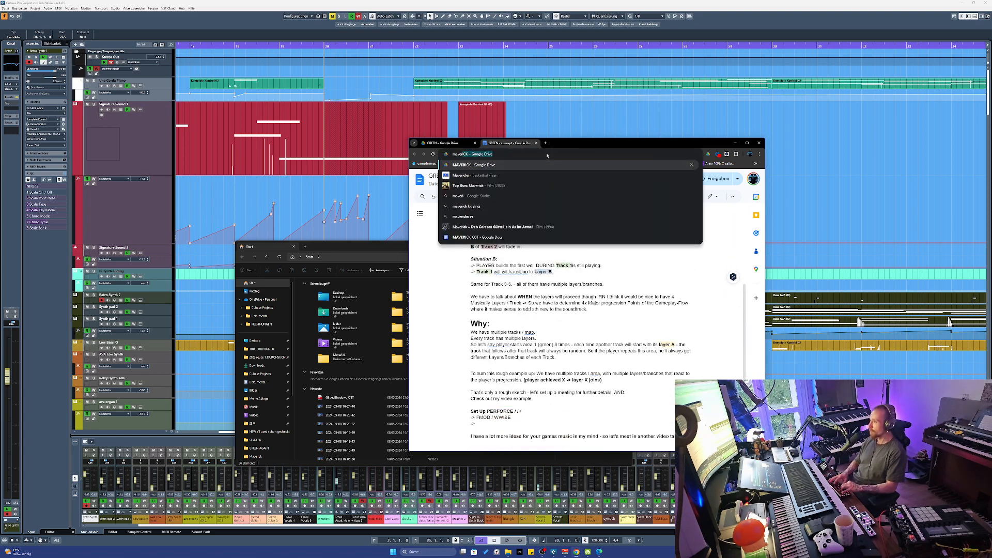
pyautogui.press('Return')
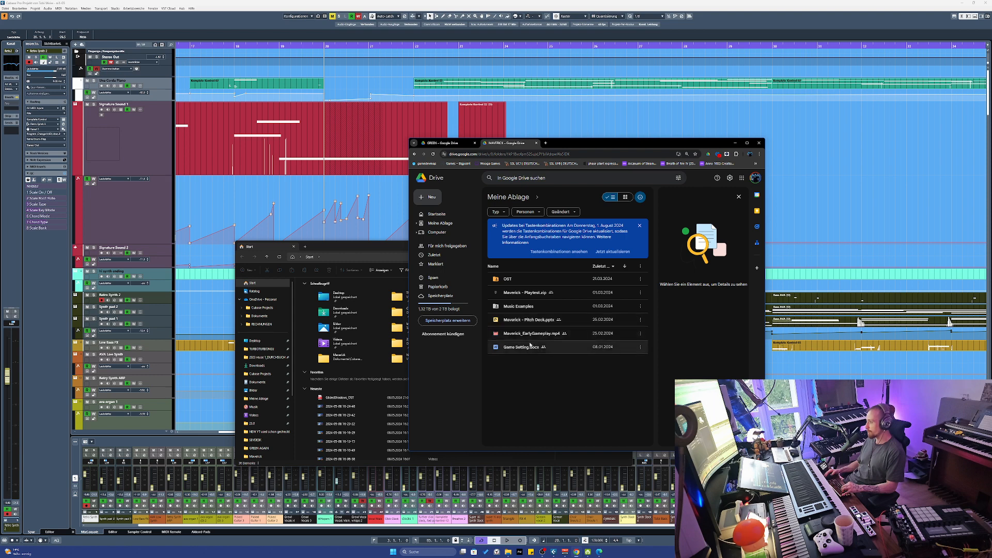
pyautogui.doubleClick(515, 280)
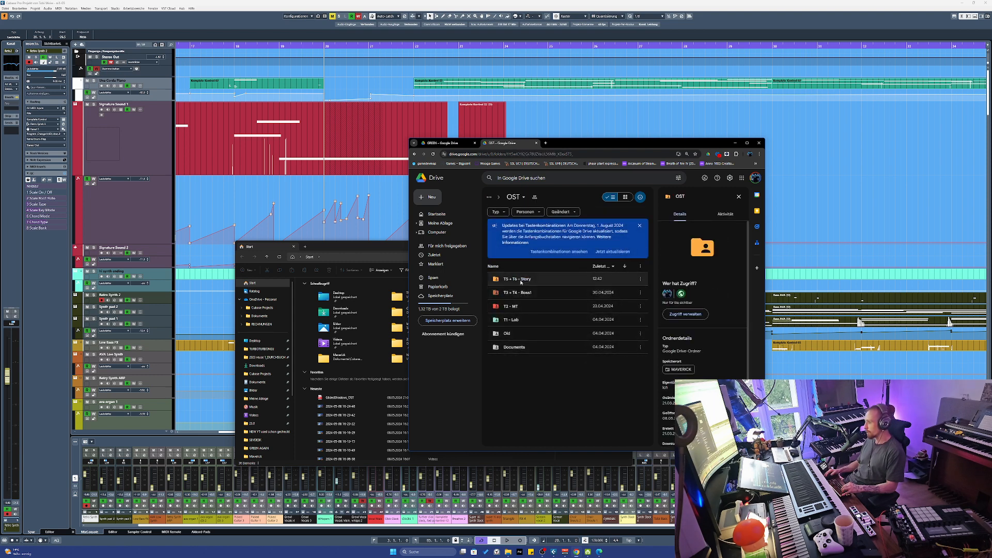
# Look into the "T2 - MT" and "T1 - Lab" folders, returning to the OST folder after each
pyautogui.doubleClick(525, 307)
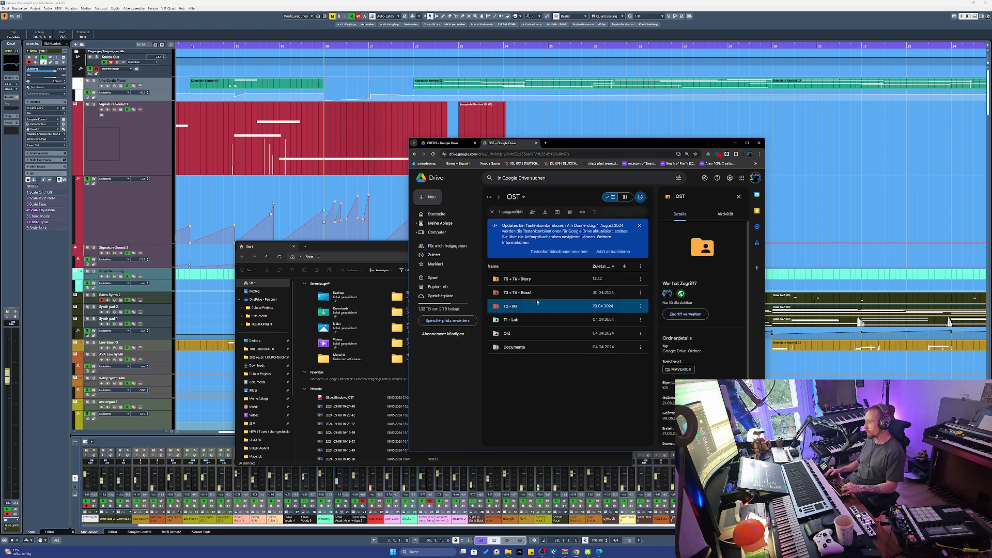
pyautogui.hotkey('alt', 'Left')
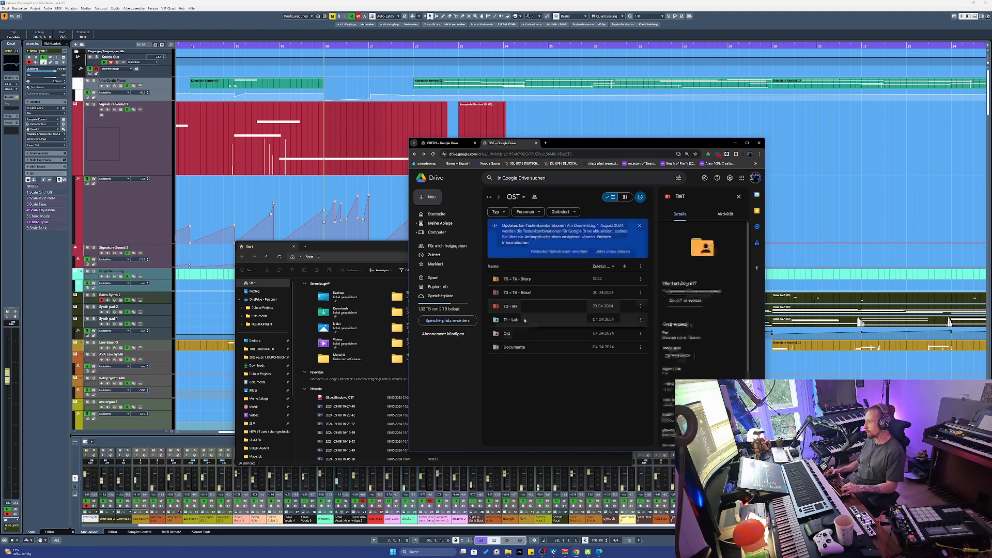
pyautogui.doubleClick(525, 320)
pyautogui.click(525, 333)
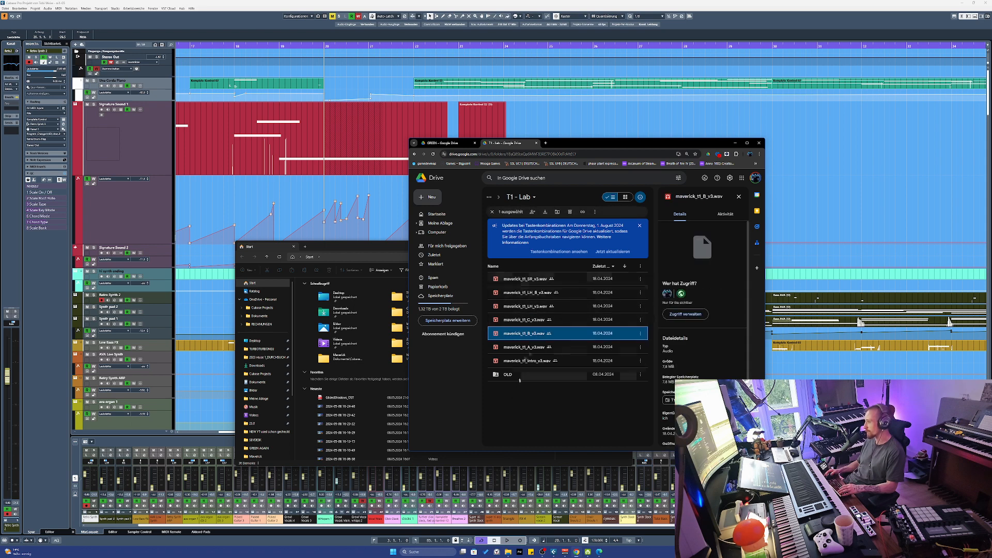
pyautogui.hotkey('alt', 'Left')
# Open the MAVERICK_OST document from the Documents folder
pyautogui.click(524, 351)
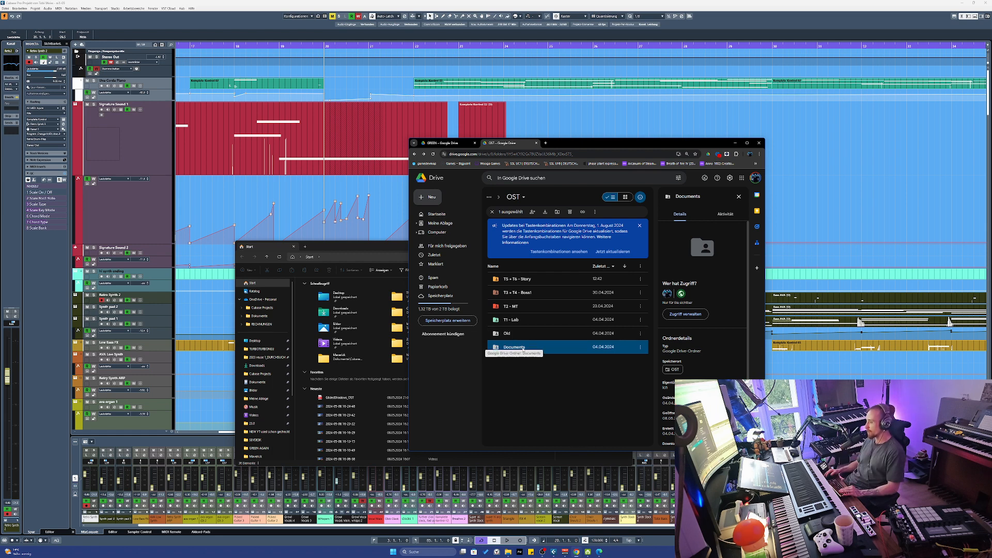
pyautogui.doubleClick(520, 349)
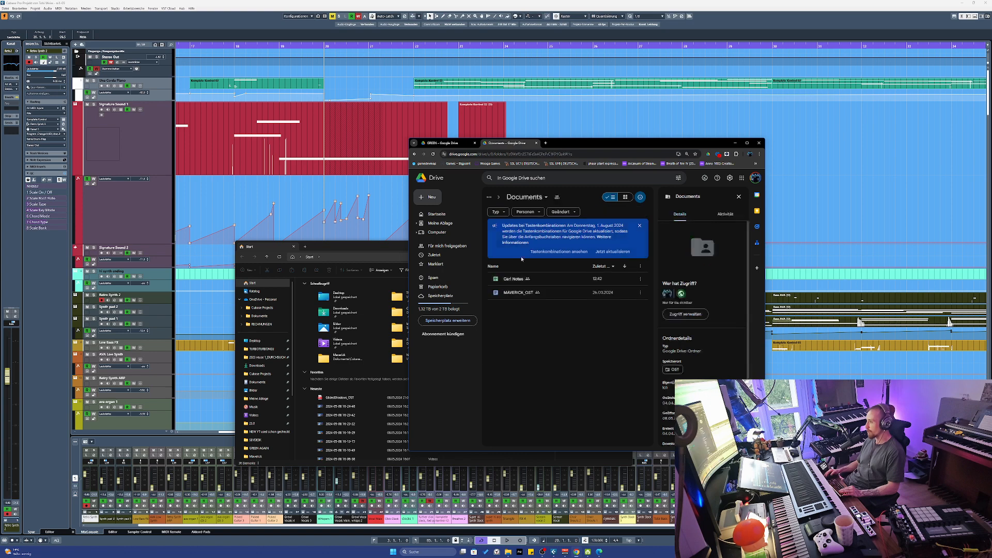
pyautogui.click(521, 293)
pyautogui.doubleClick(521, 293)
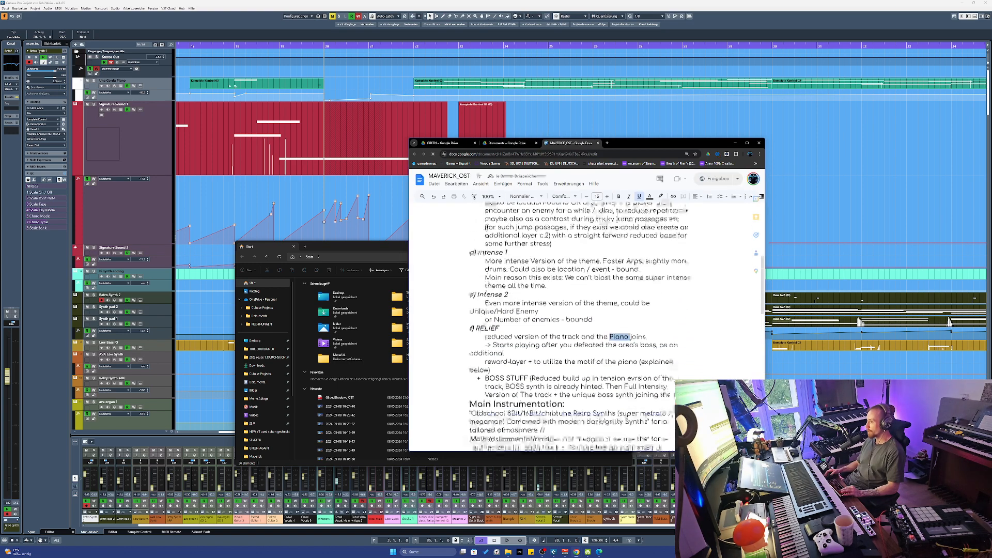
# Read the MAVERICK_OST theme versions, including Intense 1, Intense 2 and RELIEF, down to the Additional Instrumentation section
pyautogui.moveTo(470, 229); pyautogui.dragTo(605, 290)
pyautogui.scroll(2, 524, 279)
pyautogui.scroll(-5, 615, 329)
pyautogui.scroll(-1, 615, 329)
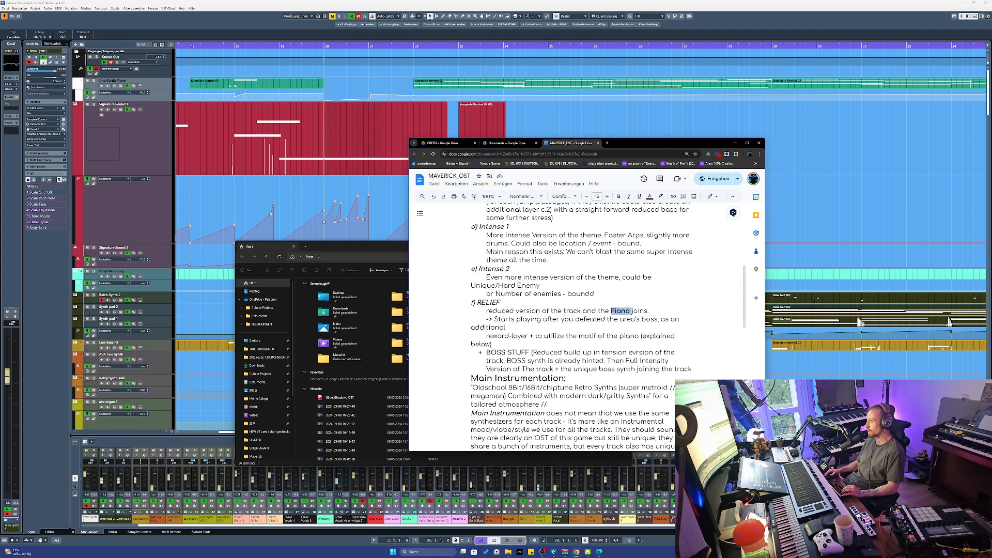
pyautogui.scroll(-7, 505, 301)
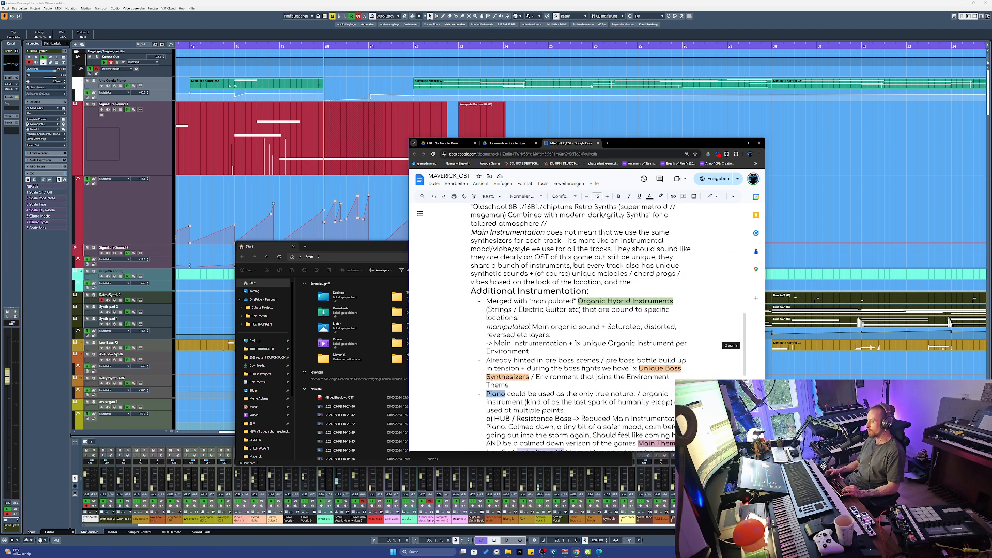
# Highlight the "manipulated" Organic Hybrid Instruments passage, followed by the line on saturated, distorted and reversed layers
pyautogui.moveTo(574, 301); pyautogui.dragTo(597, 309)
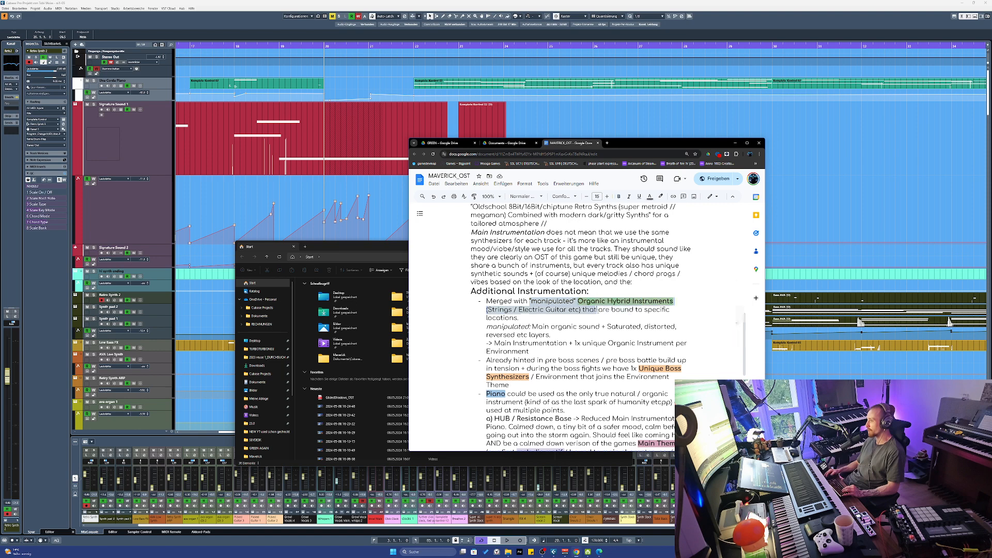
pyautogui.scroll(-1, 597, 309)
pyautogui.moveTo(538, 301); pyautogui.dragTo(580, 308)
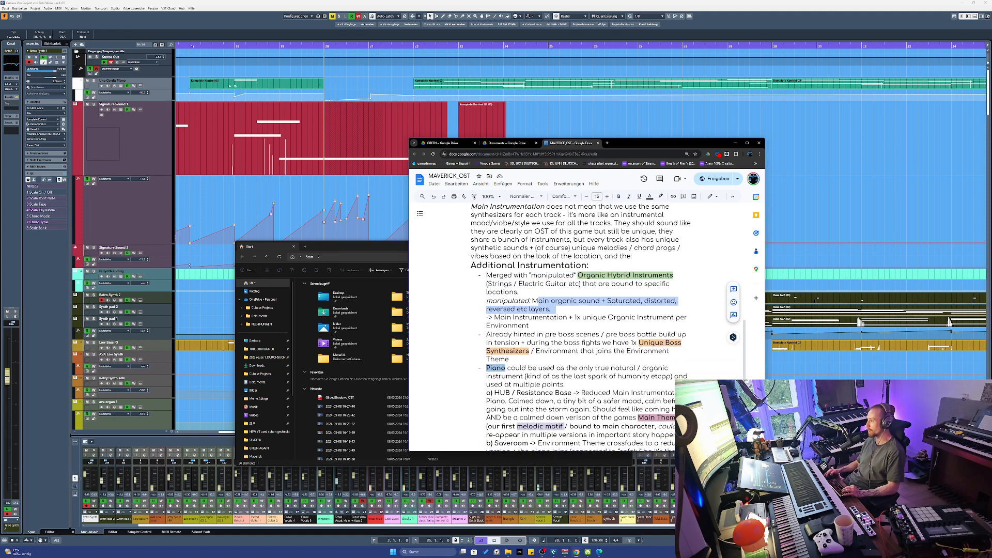
# Read the Piano, HUB and Saveroom notes and the further ideas, highlighting the piano's "only true natural / organic" wording
pyautogui.scroll(-4, 572, 298)
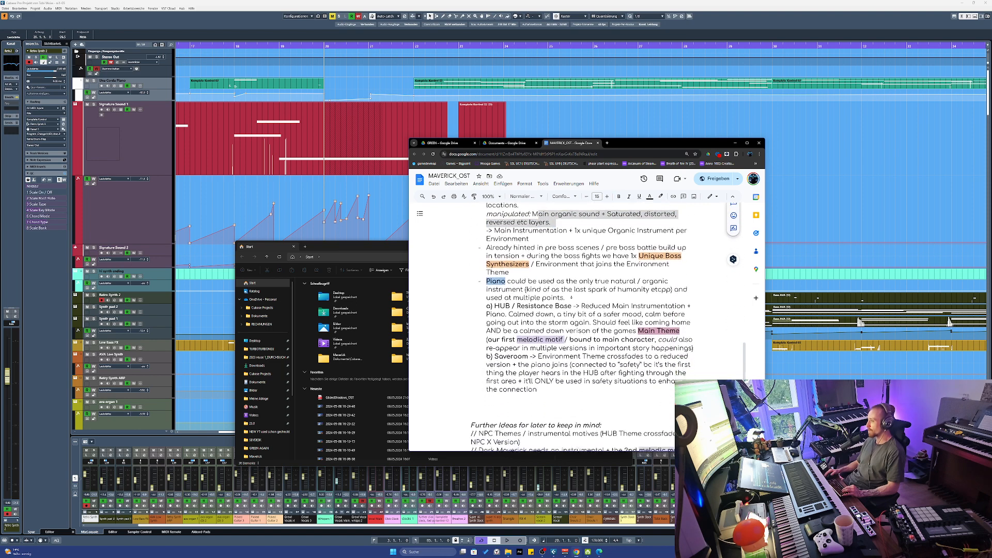
pyautogui.scroll(-1, 571, 298)
pyautogui.scroll(-1, 581, 259)
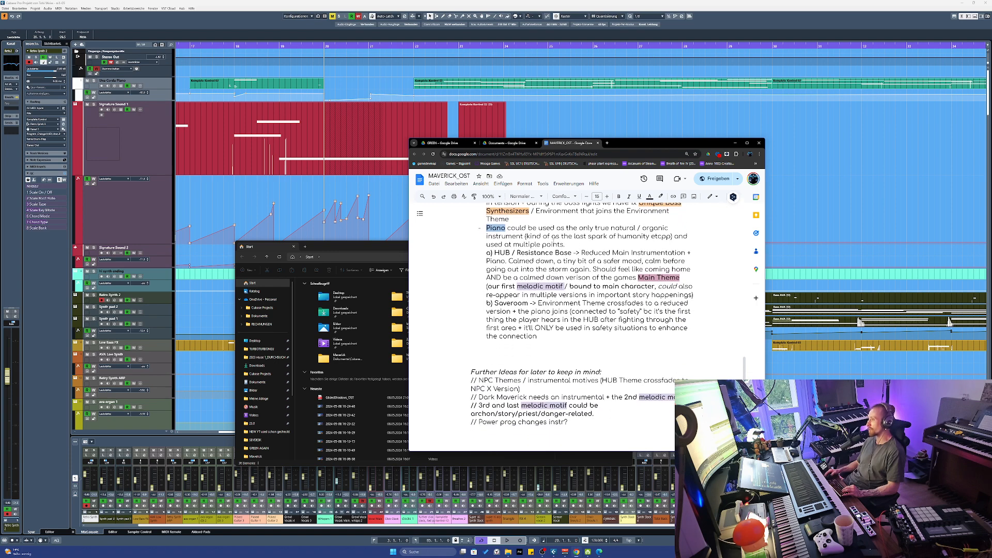
pyautogui.moveTo(611, 228); pyautogui.dragTo(641, 228)
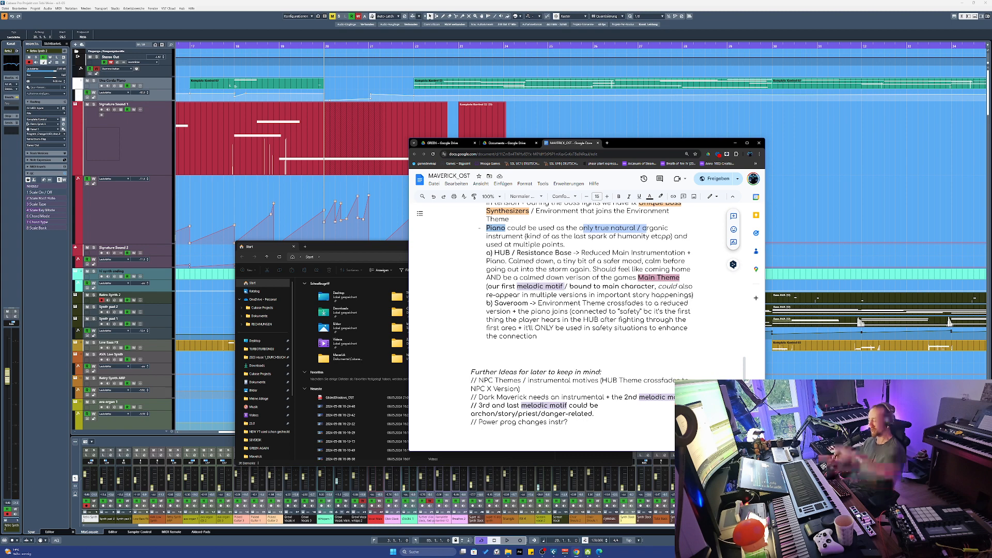
pyautogui.scroll(-2, 652, 219)
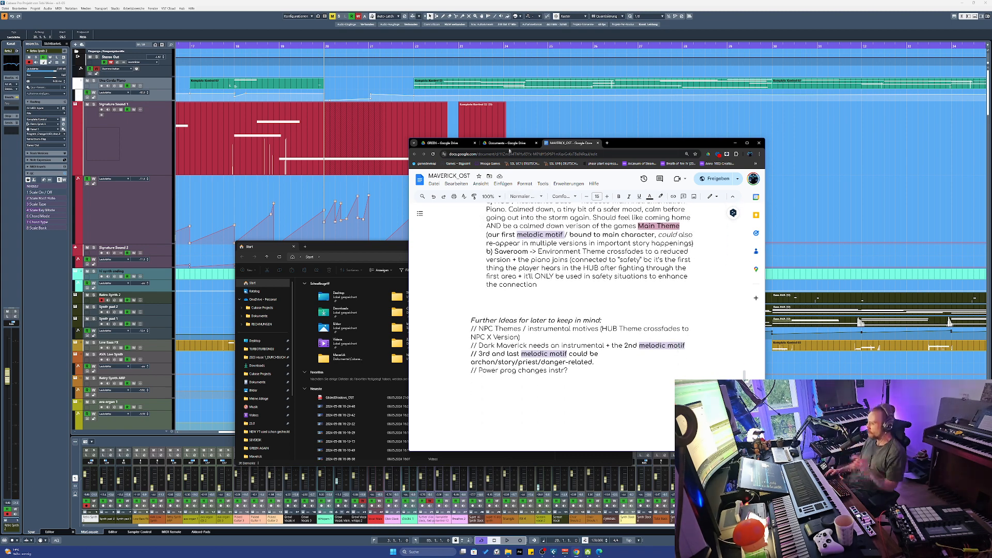
pyautogui.scroll(4, 583, 259)
# Open the notes spreadsheet from the Documents folder, select the status cells A4:A8 and look through the whole music list
pyautogui.click(504, 142)
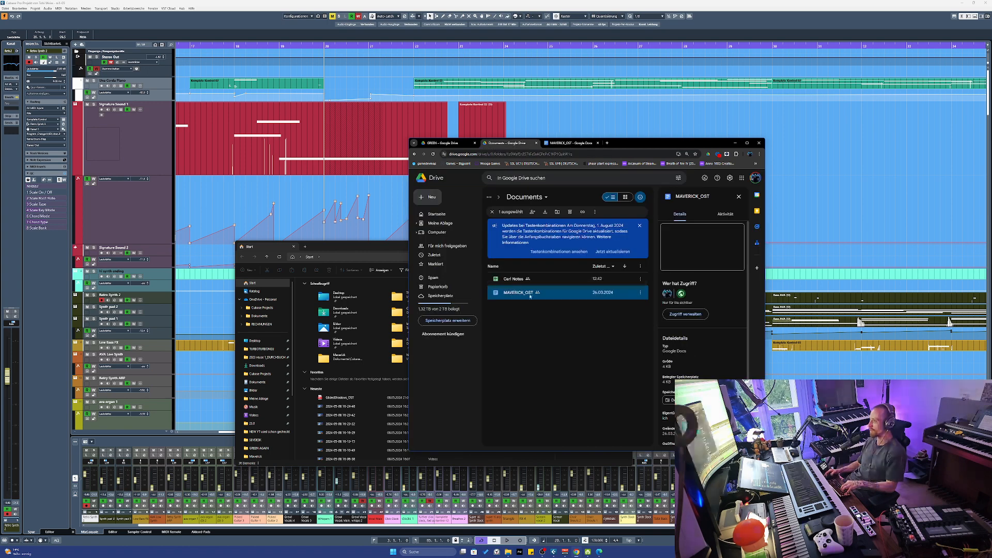
pyautogui.doubleClick(563, 281)
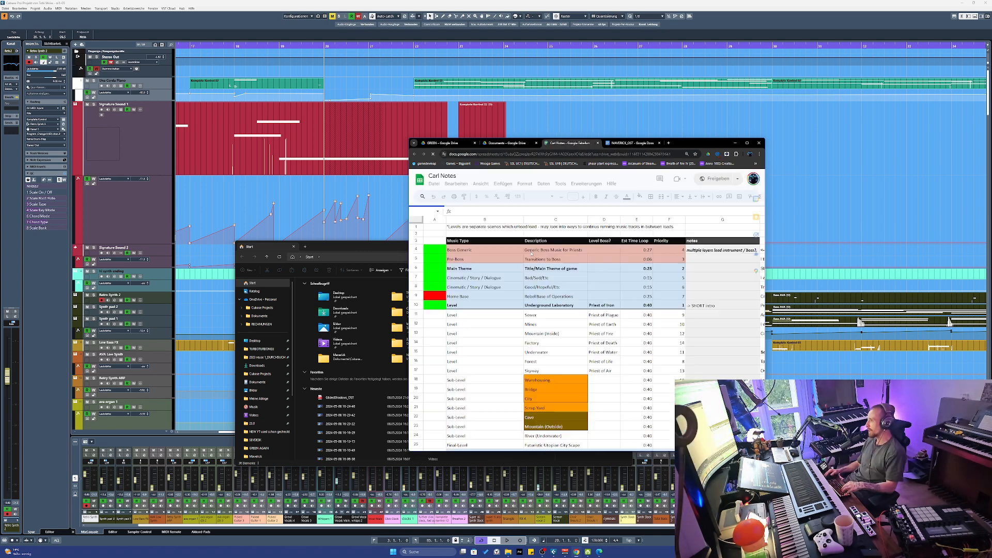
pyautogui.keyDown('shift'); pyautogui.click(442, 283); pyautogui.keyUp('shift')
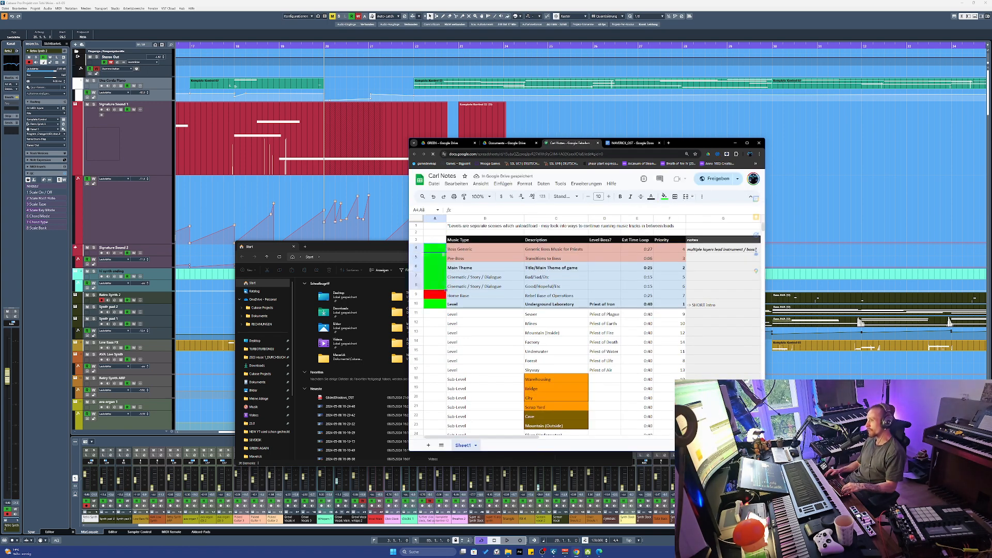
pyautogui.scroll(-5, 494, 286)
pyautogui.scroll(-2, 494, 286)
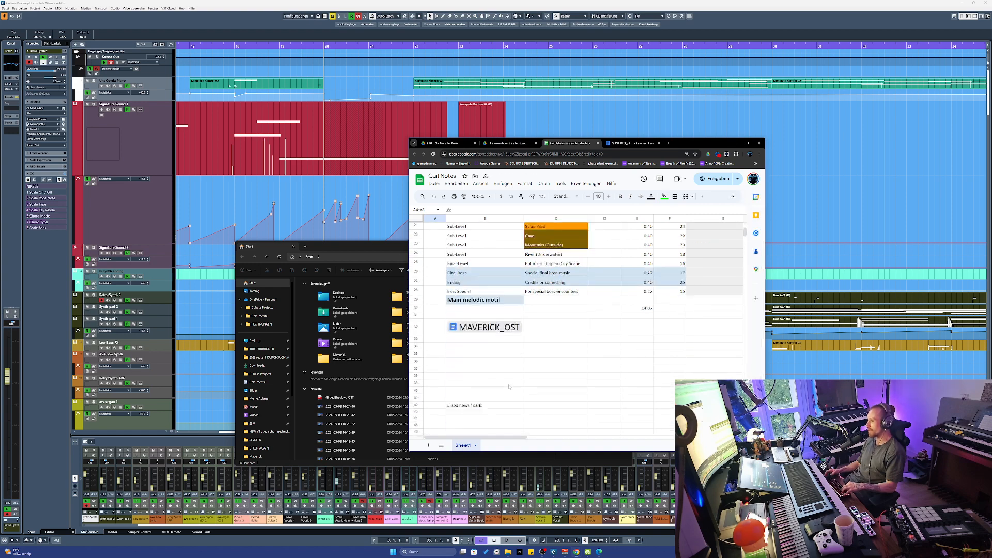
pyautogui.hscroll(10, 494, 285)
pyautogui.scroll(6, 603, 299)
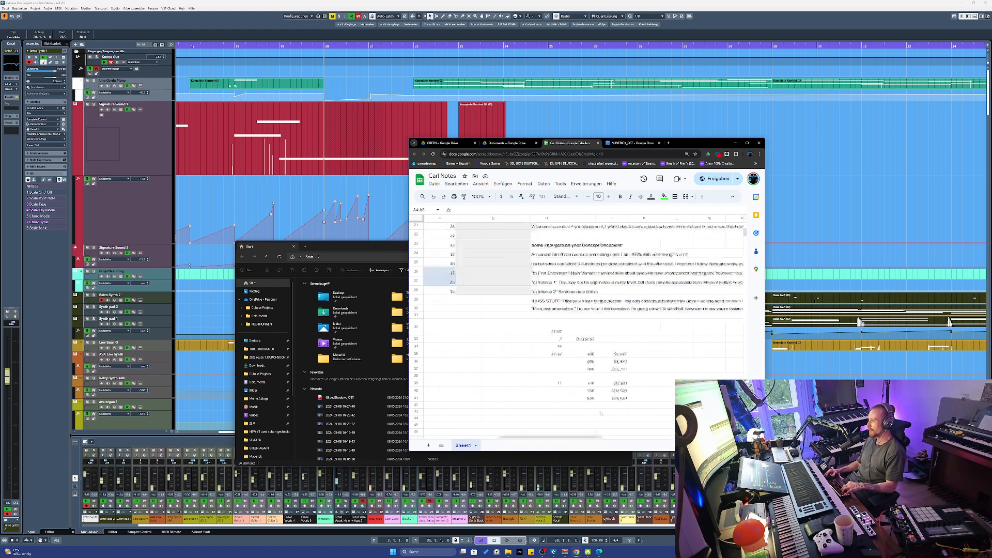
pyautogui.hscroll(-10, 603, 300)
# Open the NFC OST TrackList spreadsheet in a widened browser window and look through its OVERWORLDS sheet
pyautogui.click(442, 142)
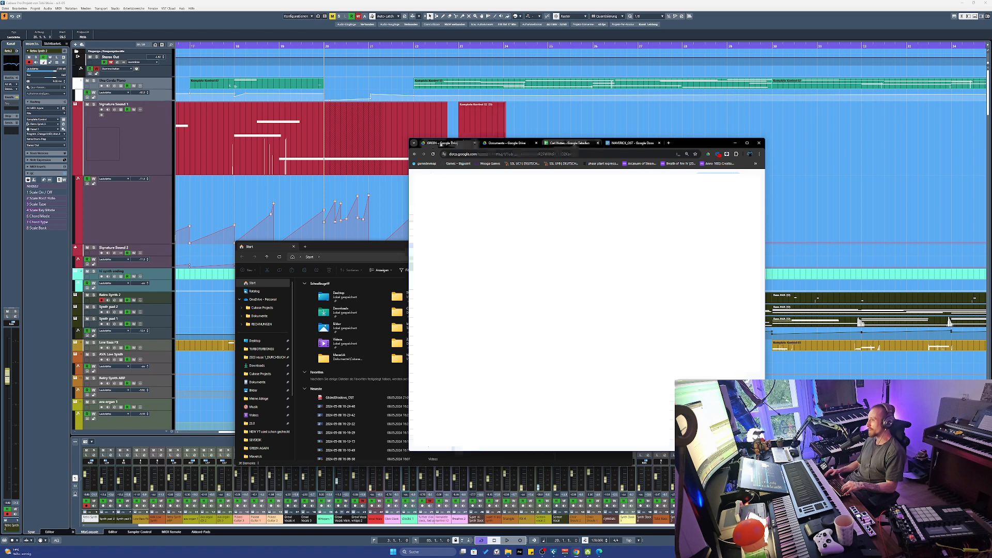
pyautogui.click(513, 154)
pyautogui.write('nfc')
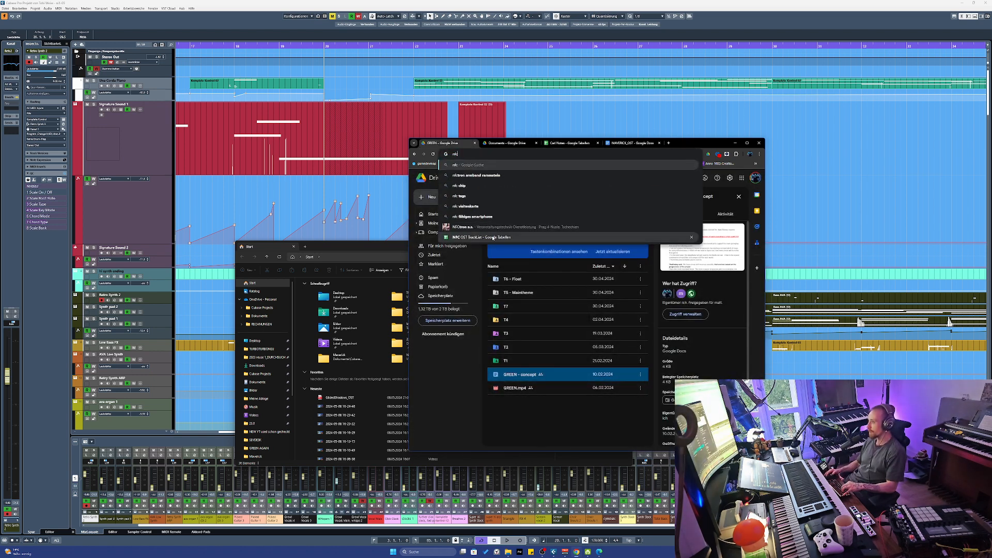
pyautogui.click(493, 238)
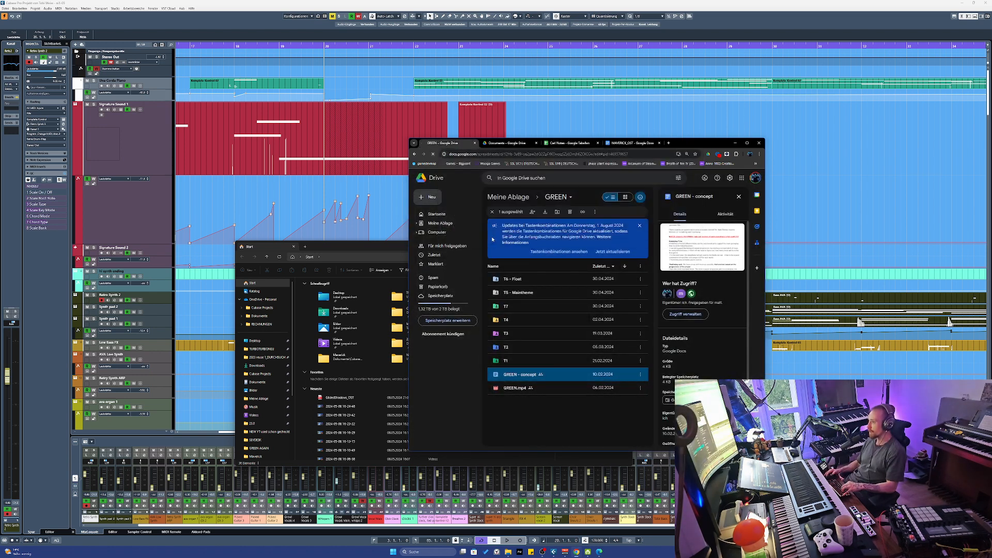
pyautogui.moveTo(765, 260); pyautogui.dragTo(887, 259)
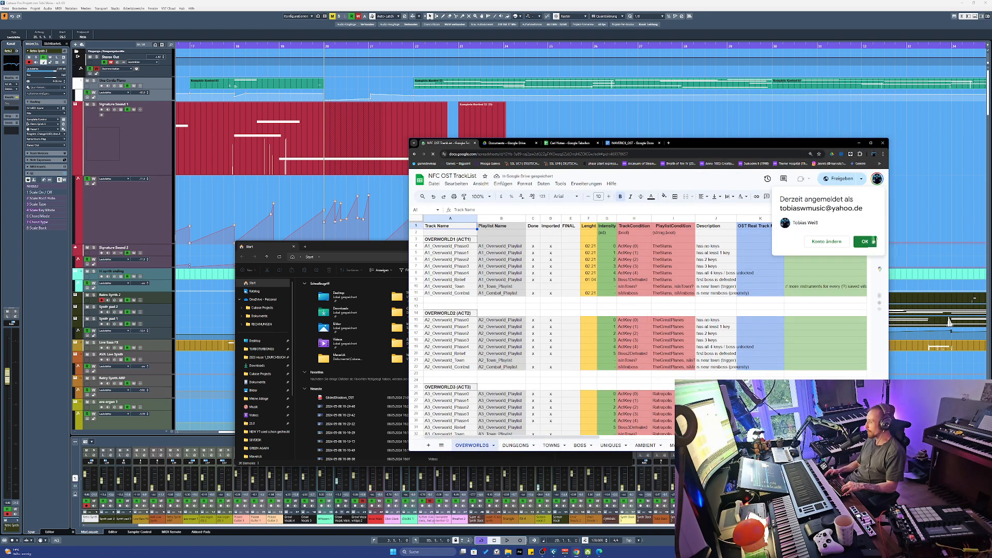
pyautogui.click(872, 241)
pyautogui.scroll(-5, 596, 325)
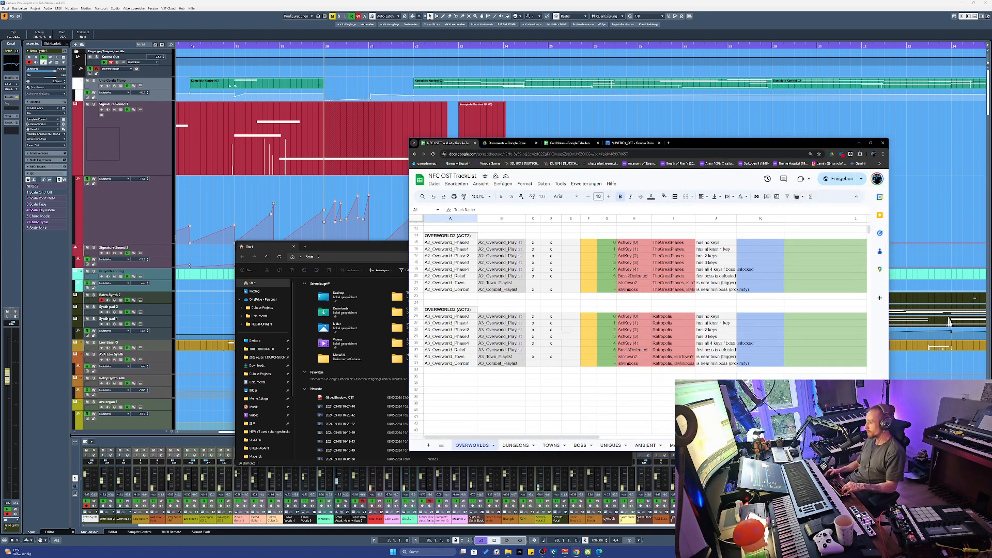
# Open the DUNGEONS sheet and highlight the ACT1 instrumentation notes in L3:L8, followed by the A1_Dungeon_T1 track names in A4:A7
pyautogui.scroll(5, 595, 326)
pyautogui.click(517, 445)
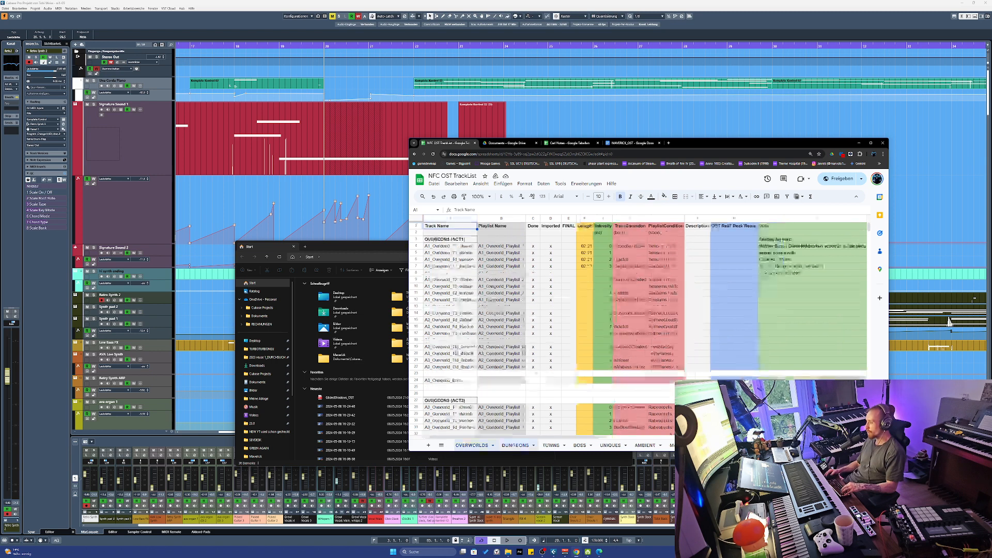
pyautogui.moveTo(773, 240); pyautogui.dragTo(775, 273)
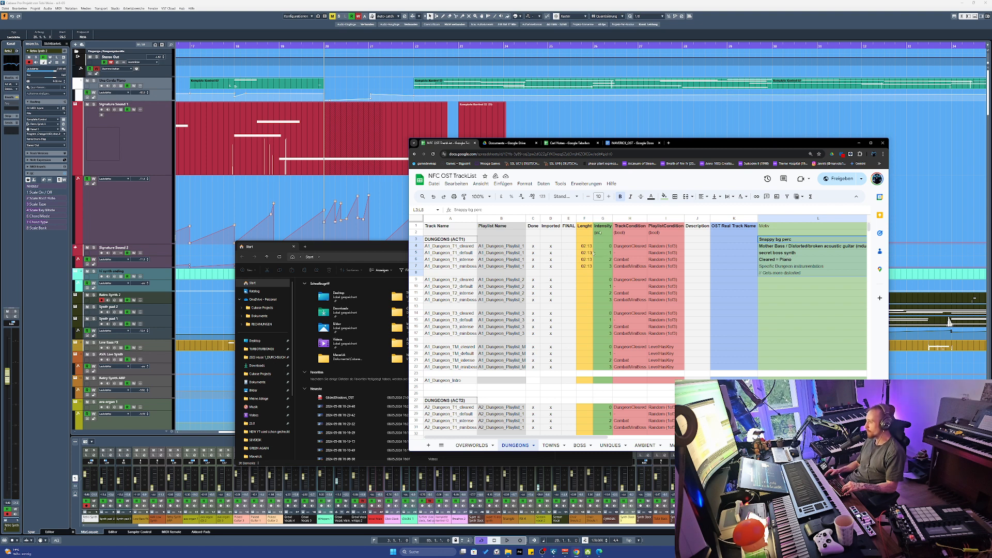
pyautogui.moveTo(604, 246); pyautogui.dragTo(610, 267)
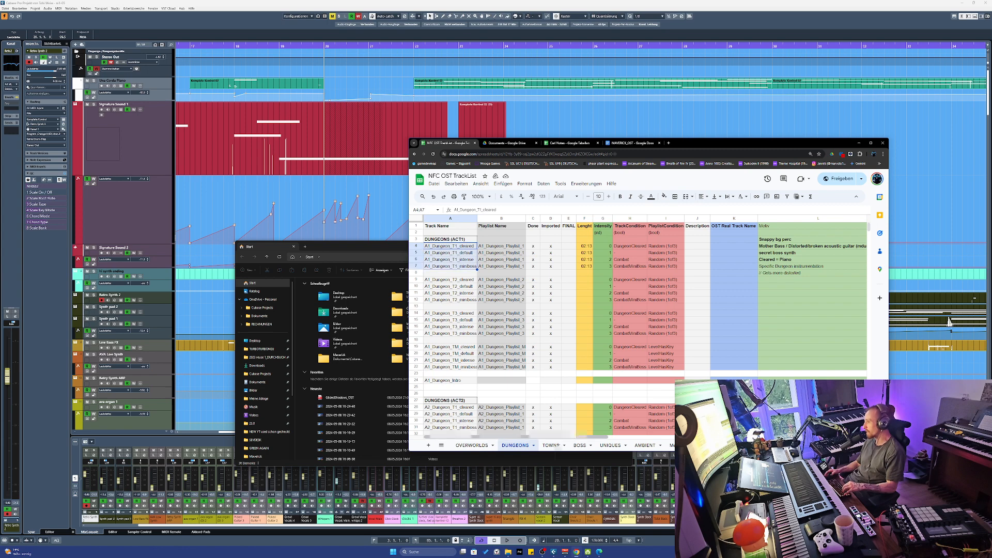
# Look through the TOWNS, BOSS, UNIQUES, AMBIENT and Mentoring sheets and return to the OVERWORLDS sheet
pyautogui.click(552, 445)
pyautogui.click(579, 446)
pyautogui.click(603, 445)
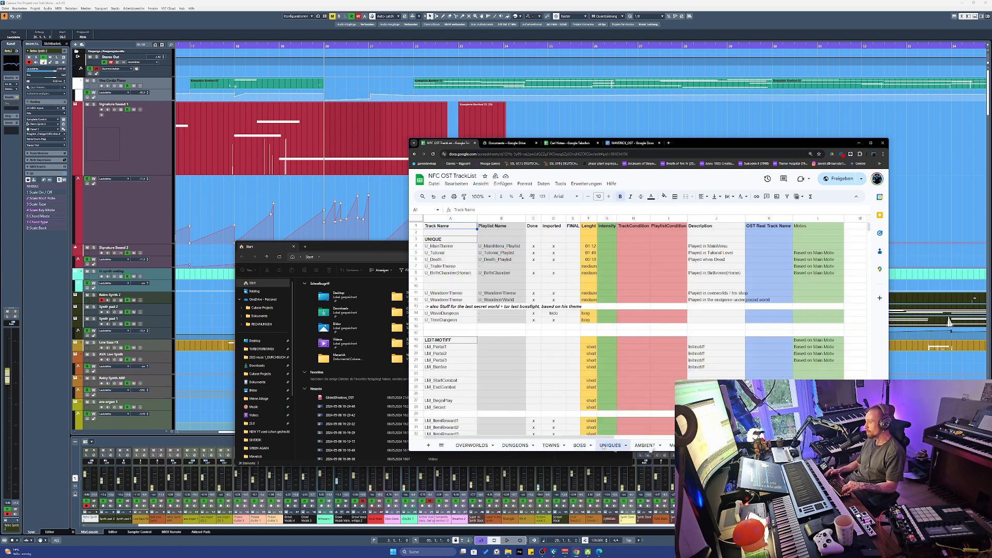
pyautogui.click(645, 445)
pyautogui.click(671, 445)
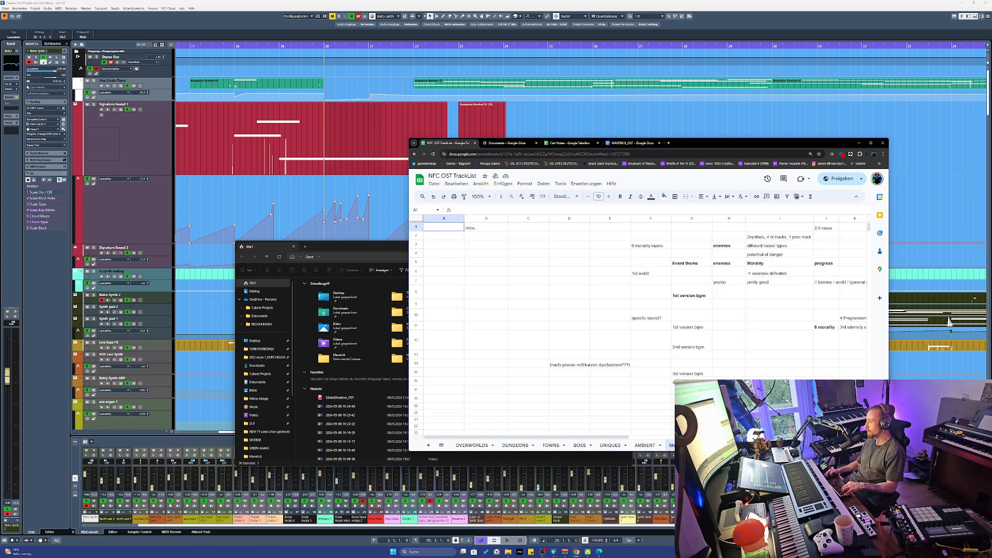
pyautogui.hotkey('ctrl', 'shift', 'pageup')
pyautogui.hotkey('ctrl', 'shift', 'pageup')
pyautogui.hotkey('ctrl', 'shift', 'pageup')
pyautogui.hotkey('ctrl', 'shift', 'pageup')
pyautogui.hotkey('ctrl', 'shift', 'pageup')
pyautogui.hotkey('ctrl', 'shift', 'pageup')
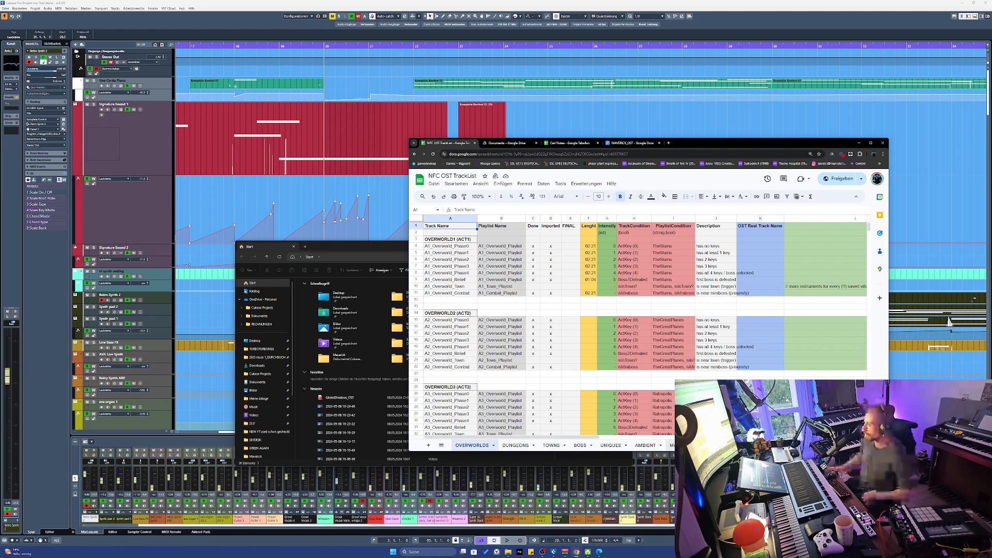
# Highlight the OVERWORLD2 (ACT2) key-count descriptions and the Phase0 to Phase4 track names in A15:A19
pyautogui.click(726, 347)
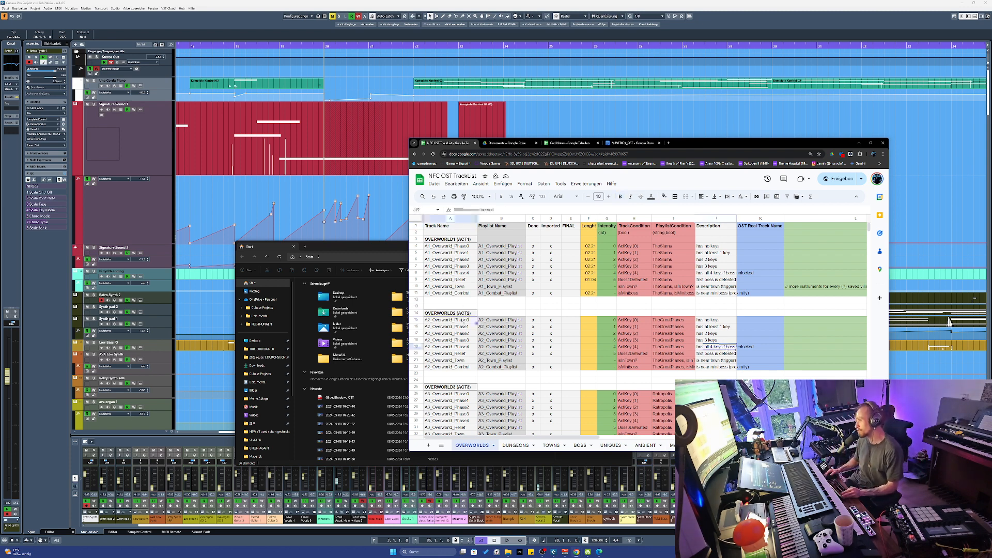
pyautogui.moveTo(475, 323); pyautogui.dragTo(473, 346)
pyautogui.moveTo(703, 321); pyautogui.dragTo(713, 348)
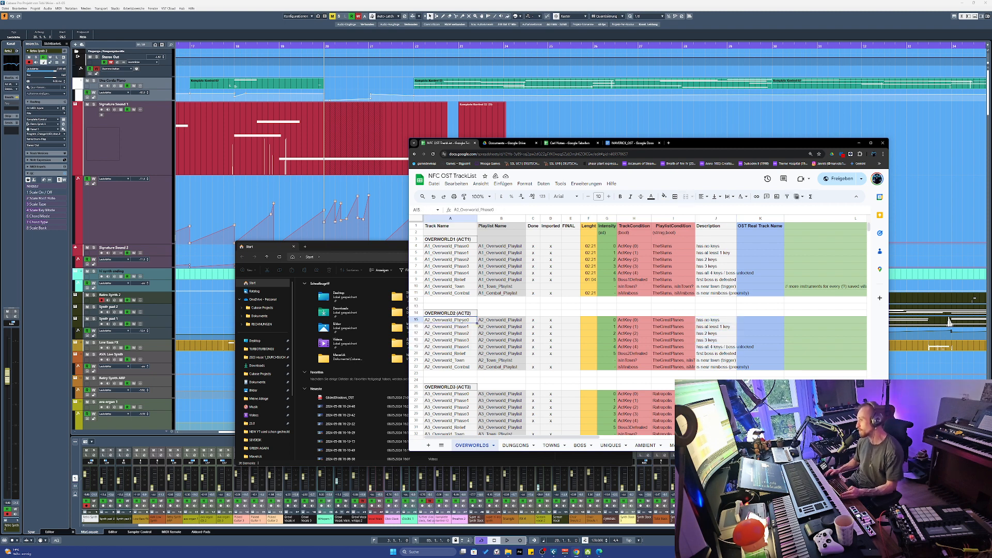
pyautogui.moveTo(468, 320); pyautogui.dragTo(472, 350)
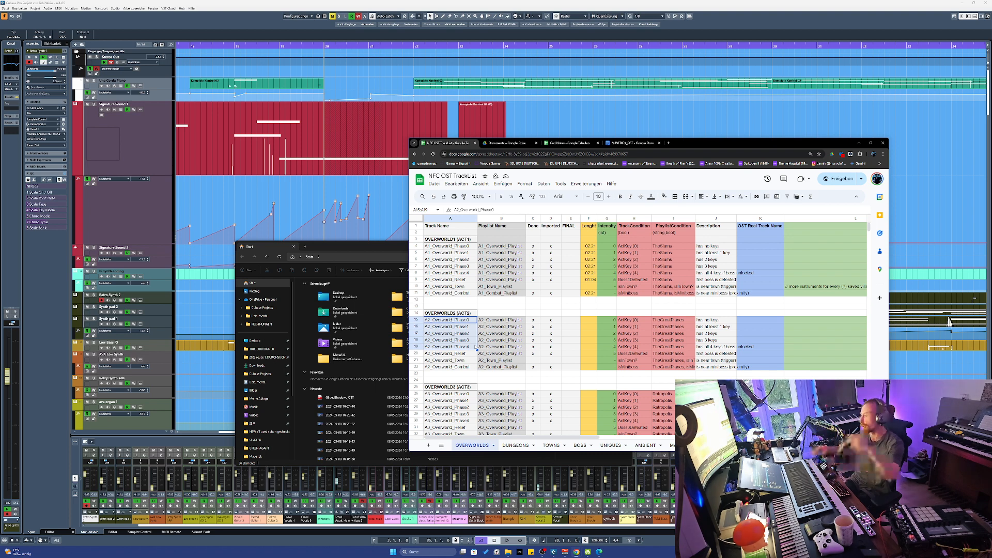
# Reposition the browser window slightly and highlight the OVERWORLD2 Phase0 to Phase3 track and playlist names in A15:B18
pyautogui.moveTo(697, 146); pyautogui.dragTo(668, 126)
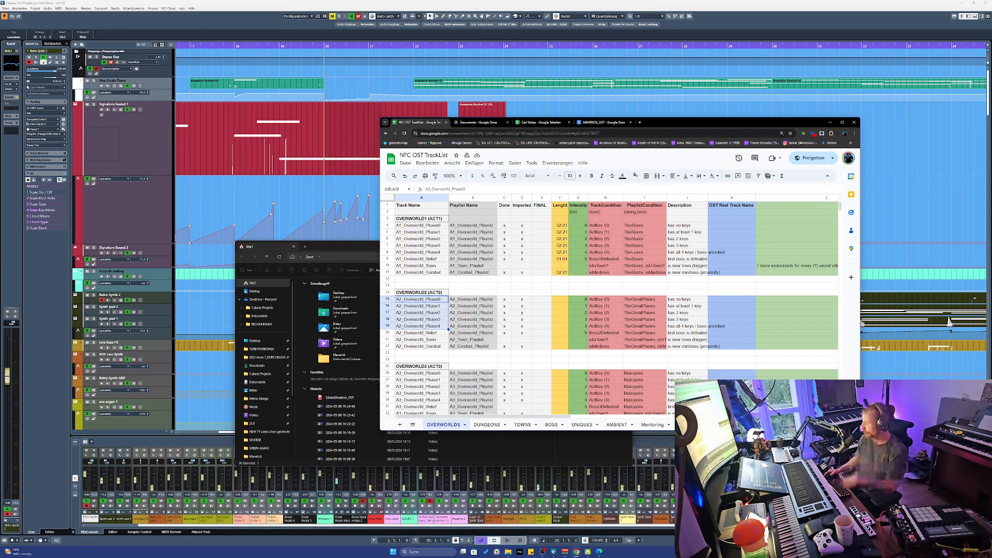
pyautogui.keyDown('shift'); pyautogui.click(470, 326); pyautogui.keyUp('shift')
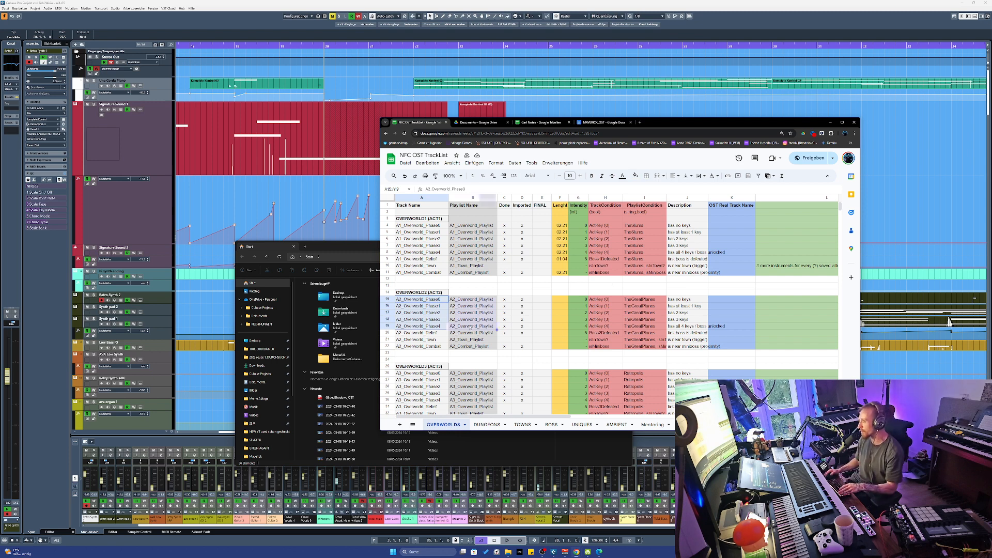
pyautogui.click(428, 301)
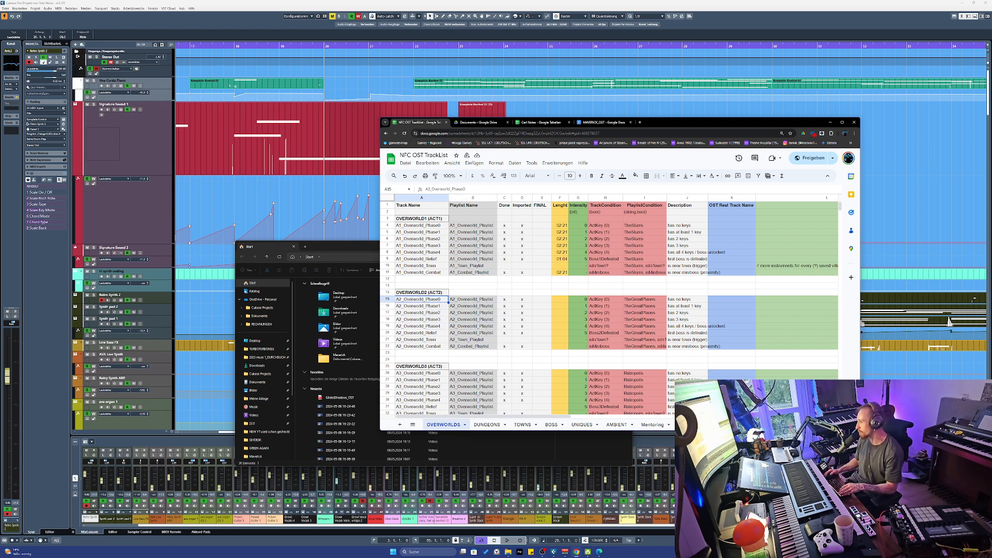
pyautogui.keyDown('shift'); pyautogui.click(470, 326); pyautogui.keyUp('shift')
pyautogui.keyDown('shift'); pyautogui.click(469, 320); pyautogui.keyUp('shift')
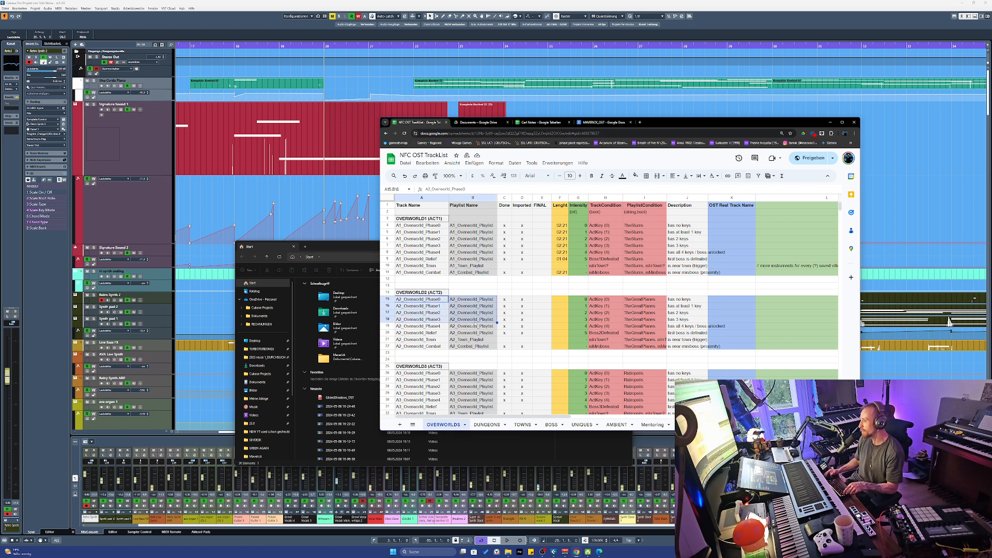
# Highlight the OVERWORLD2 track and playlist names from Phase4 to Combat, along with their Done and Imported cells in C19:D22
pyautogui.click(424, 326)
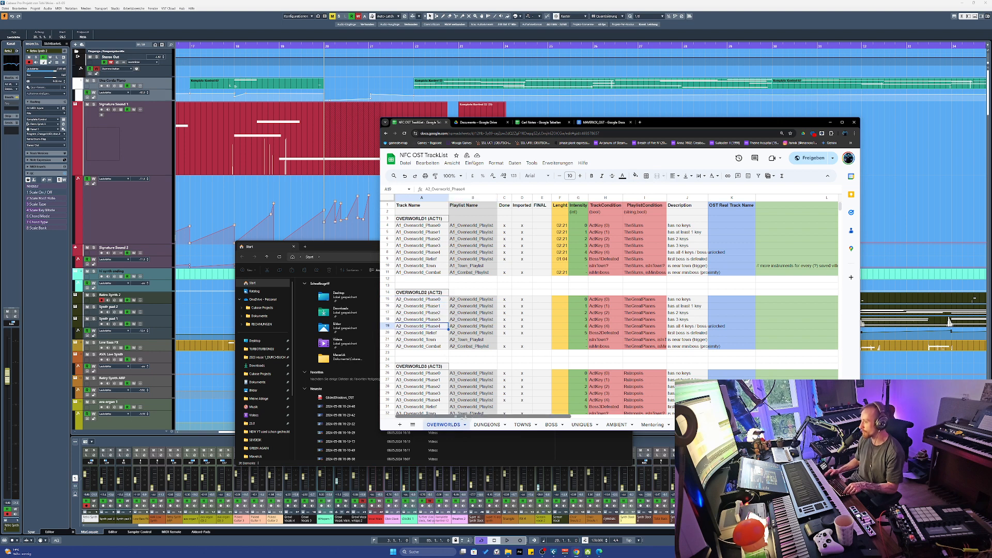
pyautogui.keyDown('shift'); pyautogui.click(467, 346); pyautogui.keyUp('shift')
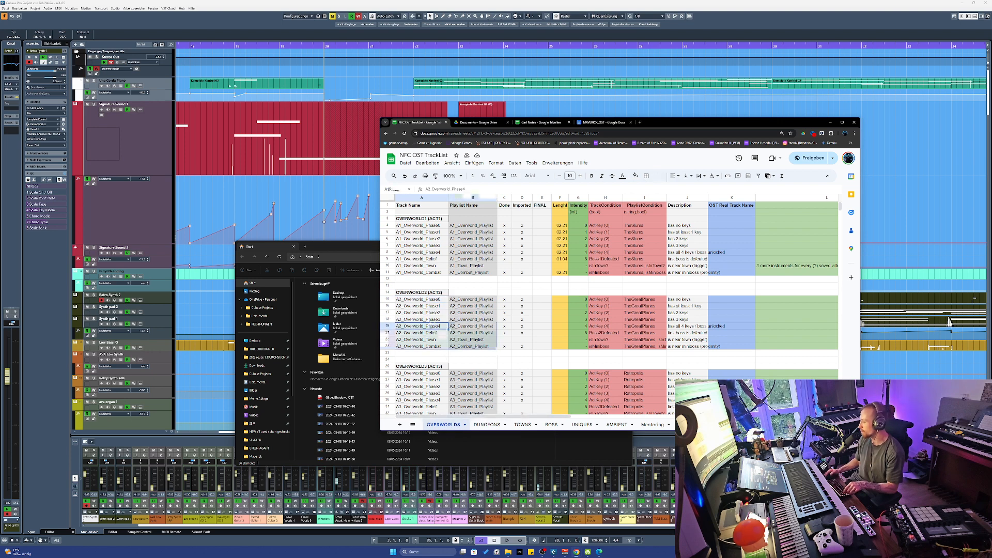
pyautogui.click(427, 326)
pyautogui.moveTo(467, 346); pyautogui.dragTo(524, 348)
pyautogui.click(440, 326)
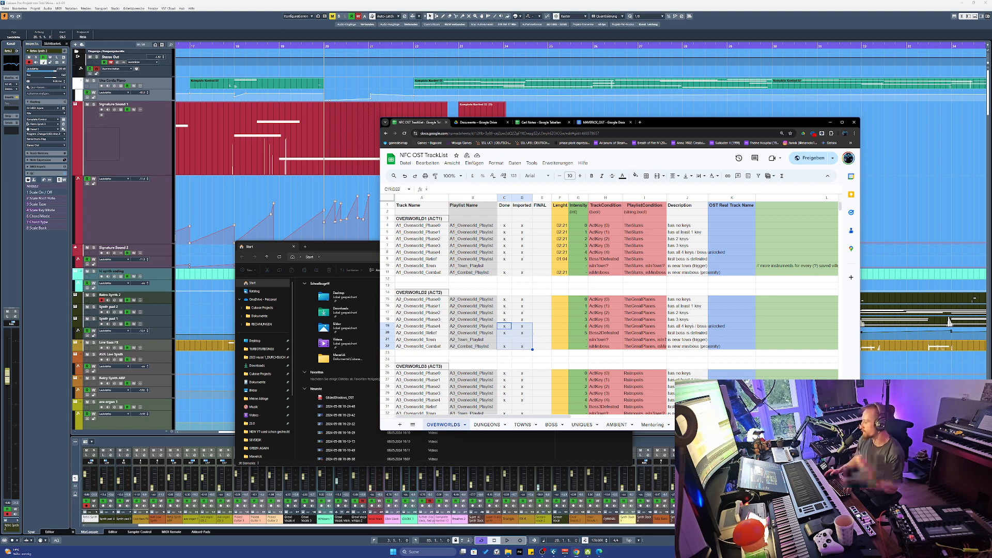
# Select the Combat row's Imported cell, and highlight the Phase4 to Combat names in A19:B22 again
pyautogui.click(527, 348)
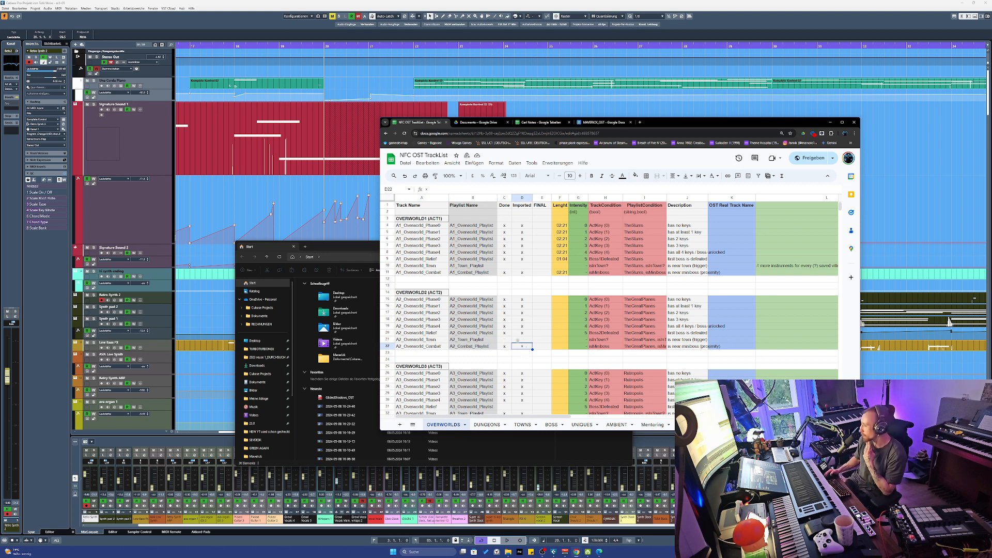
pyautogui.press('Left')
pyautogui.press('Left')
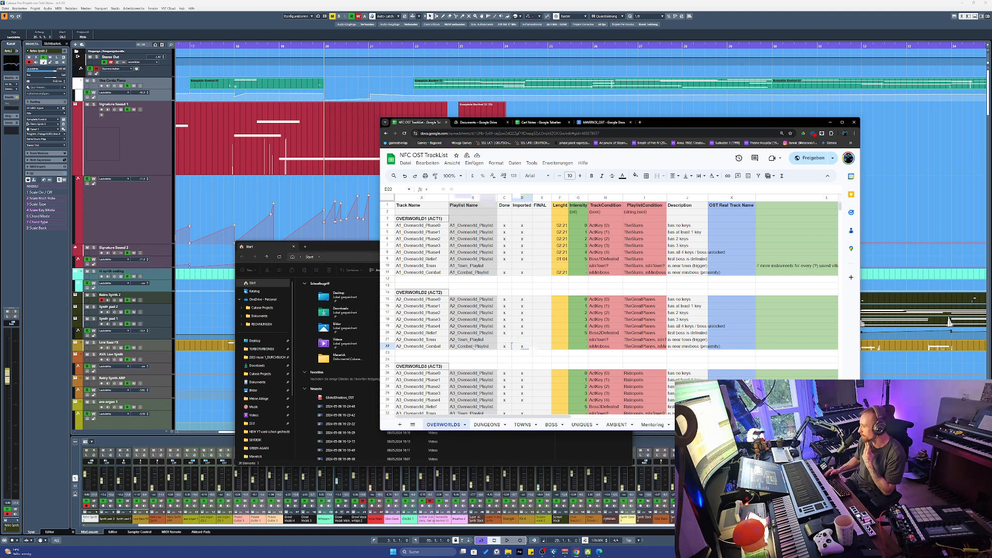
pyautogui.keyDown('shift'); pyautogui.click(424, 329); pyautogui.keyUp('shift')
pyautogui.moveTo(426, 330); pyautogui.dragTo(473, 349)
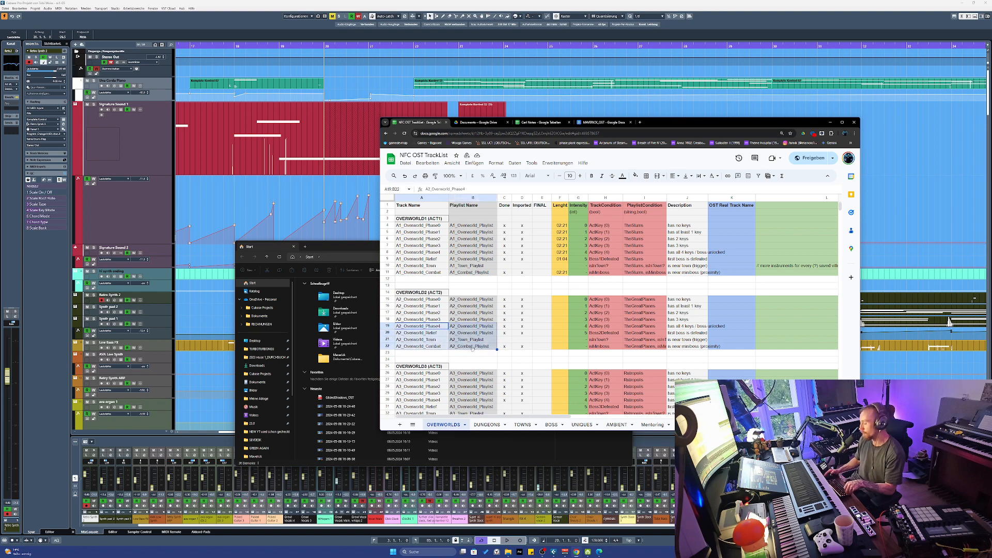